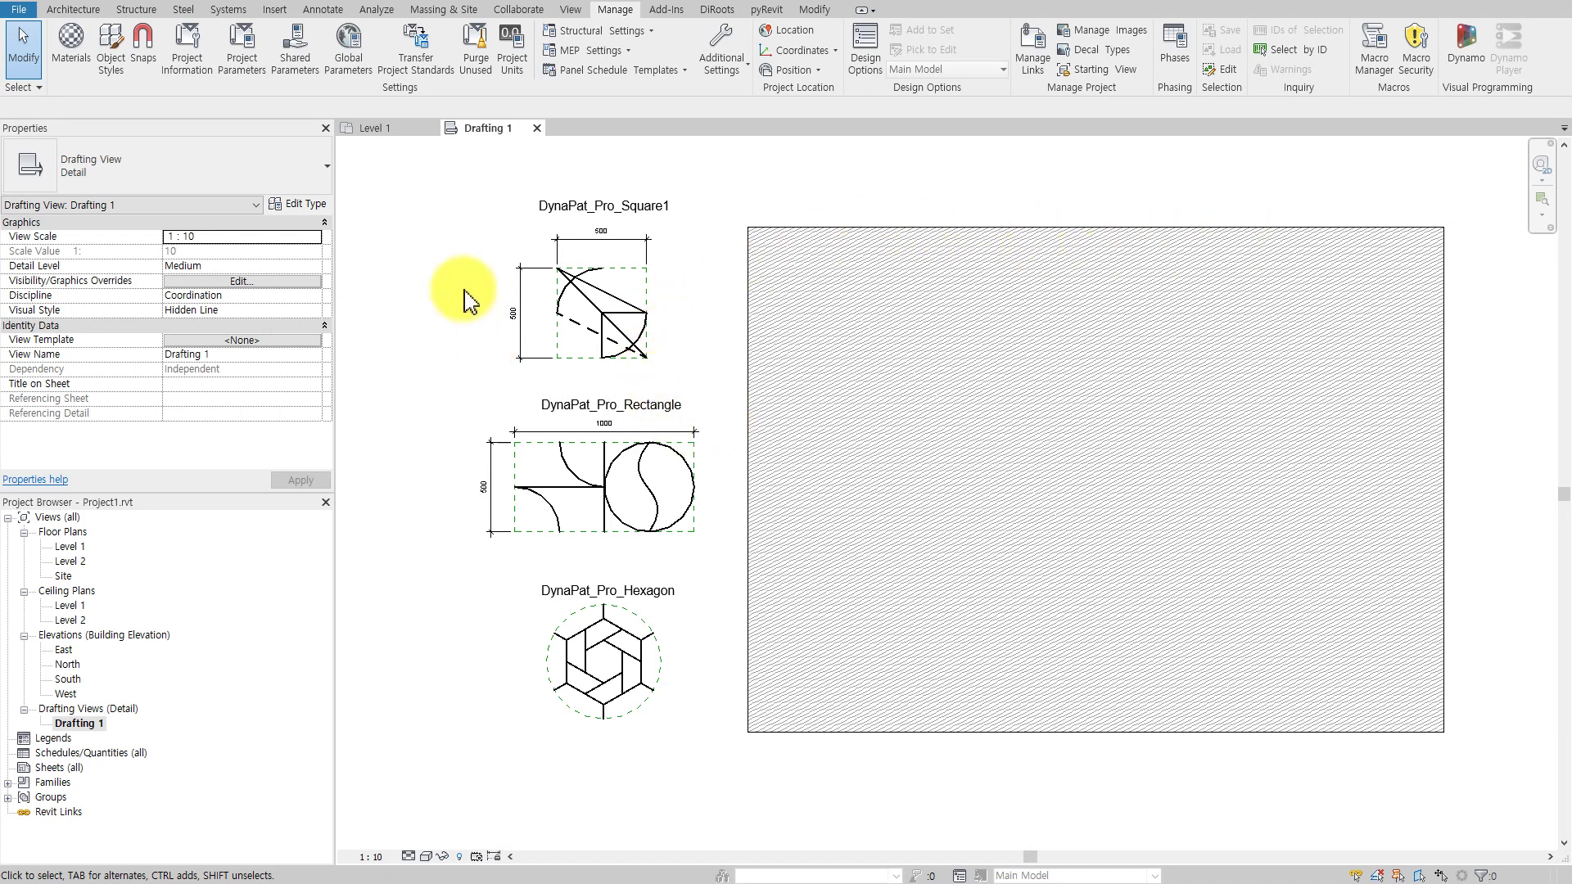
# Step: Zoom in on the Square1 tile, then pan back out to show all three tiles
pyautogui.scroll(3, 700, 352)
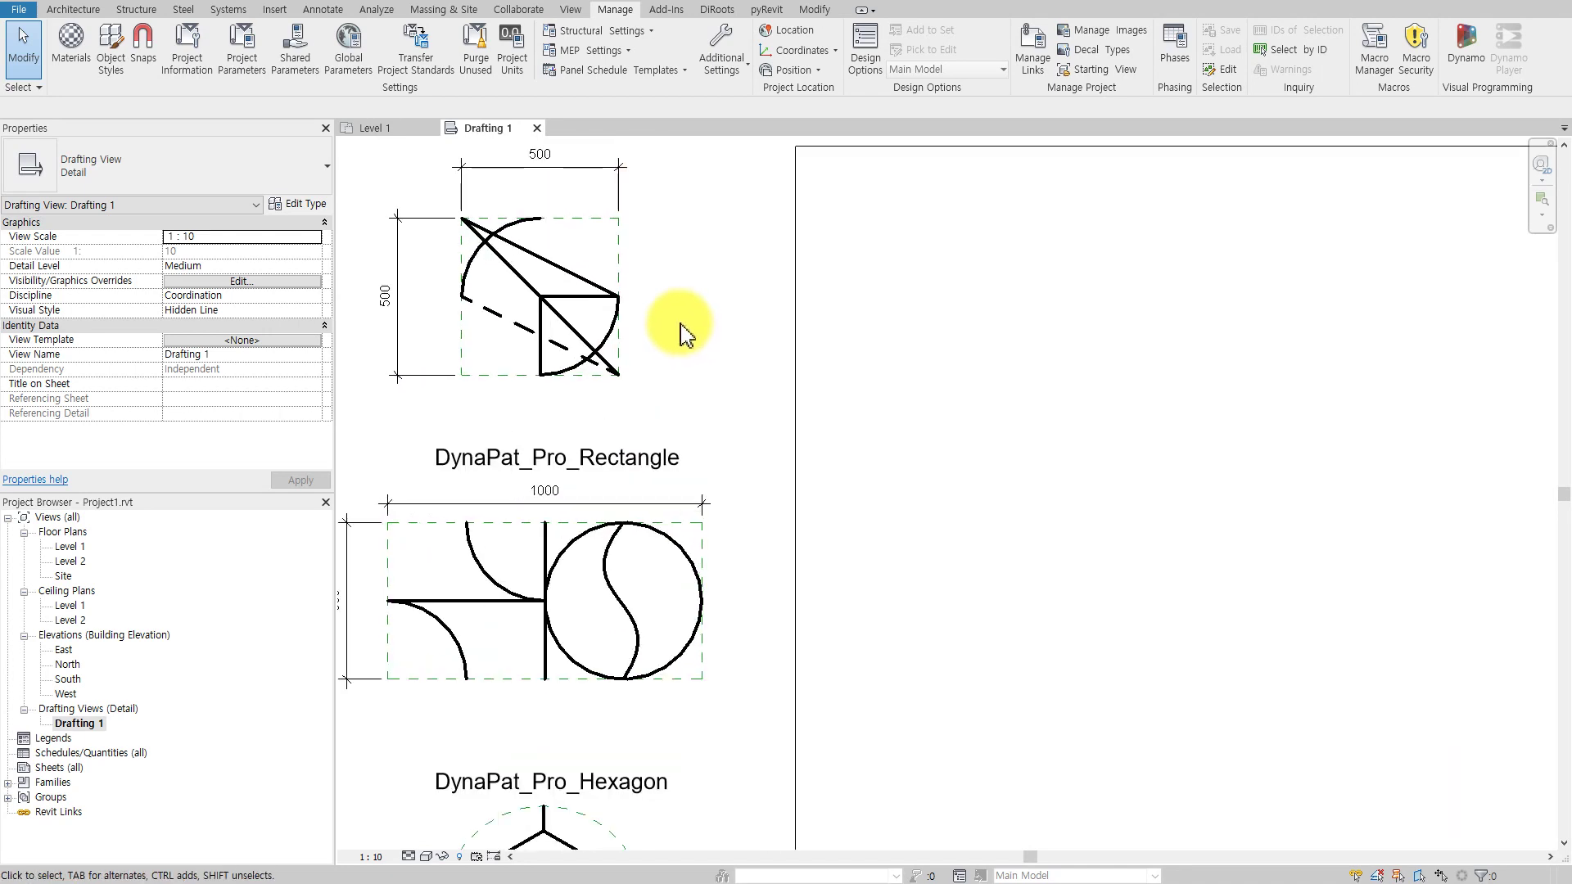
pyautogui.moveTo(677, 326)
pyautogui.mouseDown(button='middle')
pyautogui.moveTo(861, 551)
pyautogui.moveTo(891, 526)
pyautogui.moveTo(867, 431)
pyautogui.moveTo(825, 361)
pyautogui.mouseUp(button='middle')
pyautogui.scroll(-2, 874, 501)
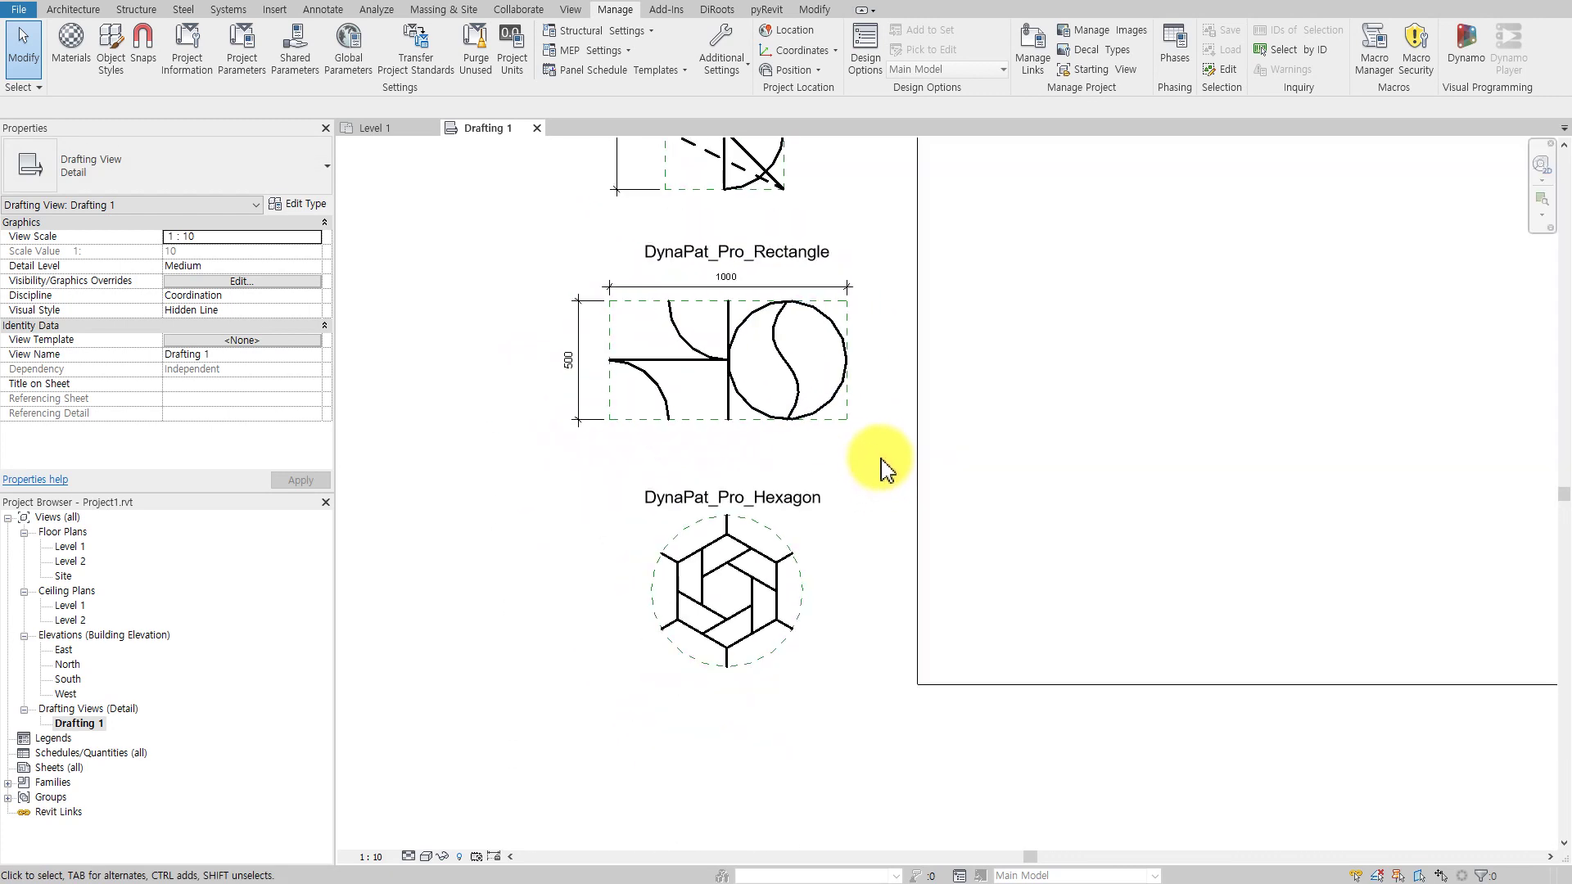
pyautogui.scroll(-2, 887, 467)
pyautogui.moveTo(887, 467); pyautogui.dragTo(737, 631, button='middle')
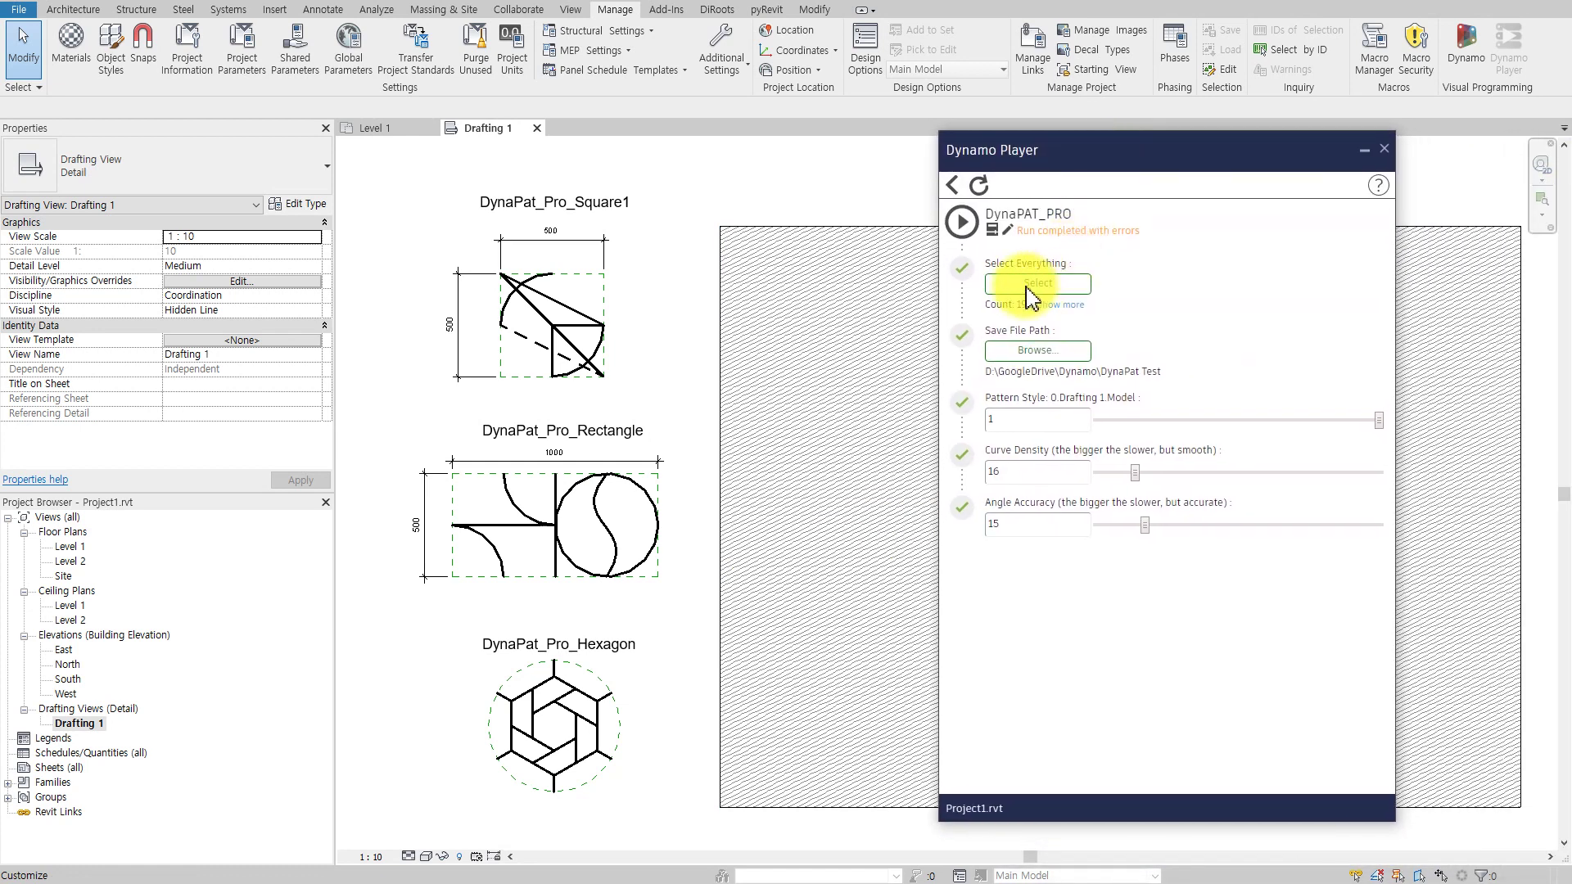
# Step: Pick the Square1 tile's 19 elements as the DynaPAT_PRO input, then select the hatched filled region
pyautogui.click(1028, 286)
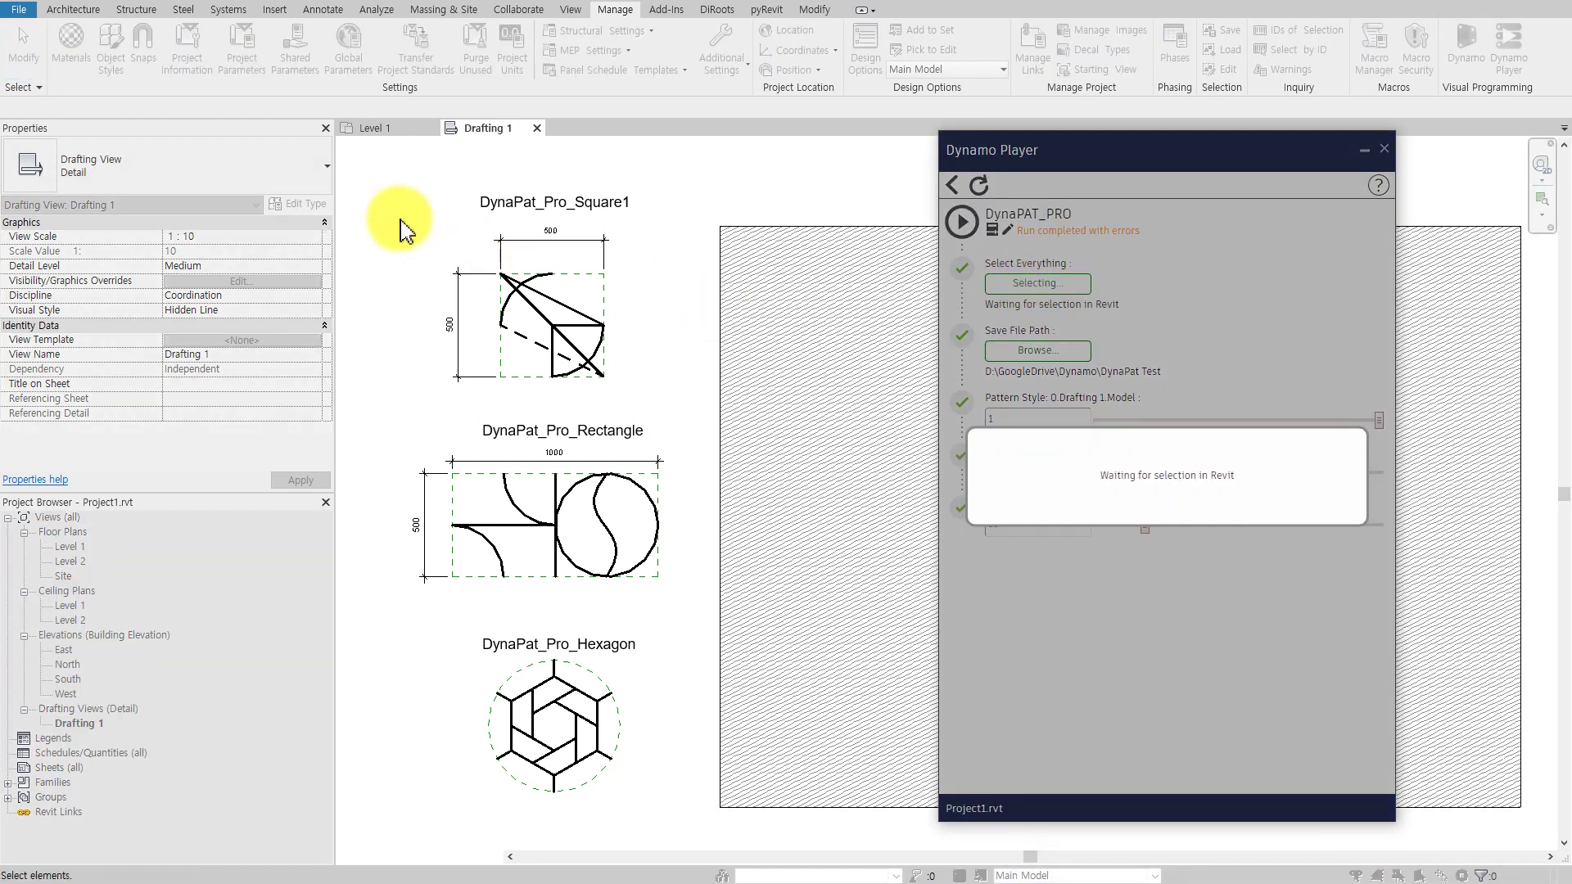
pyautogui.moveTo(422, 169); pyautogui.dragTo(665, 402)
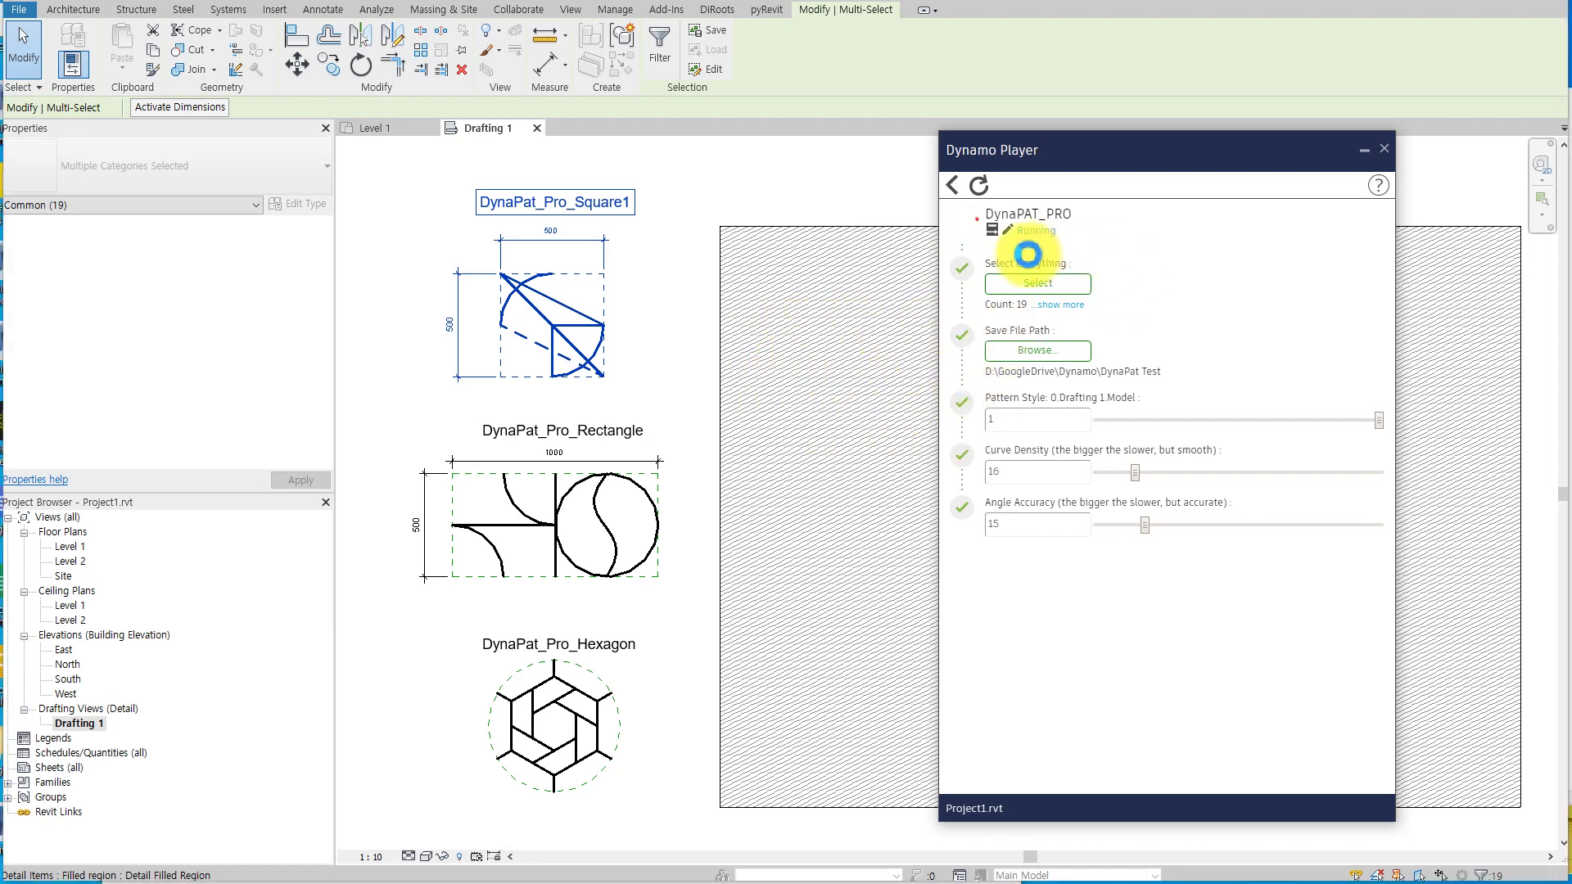
pyautogui.click(754, 236)
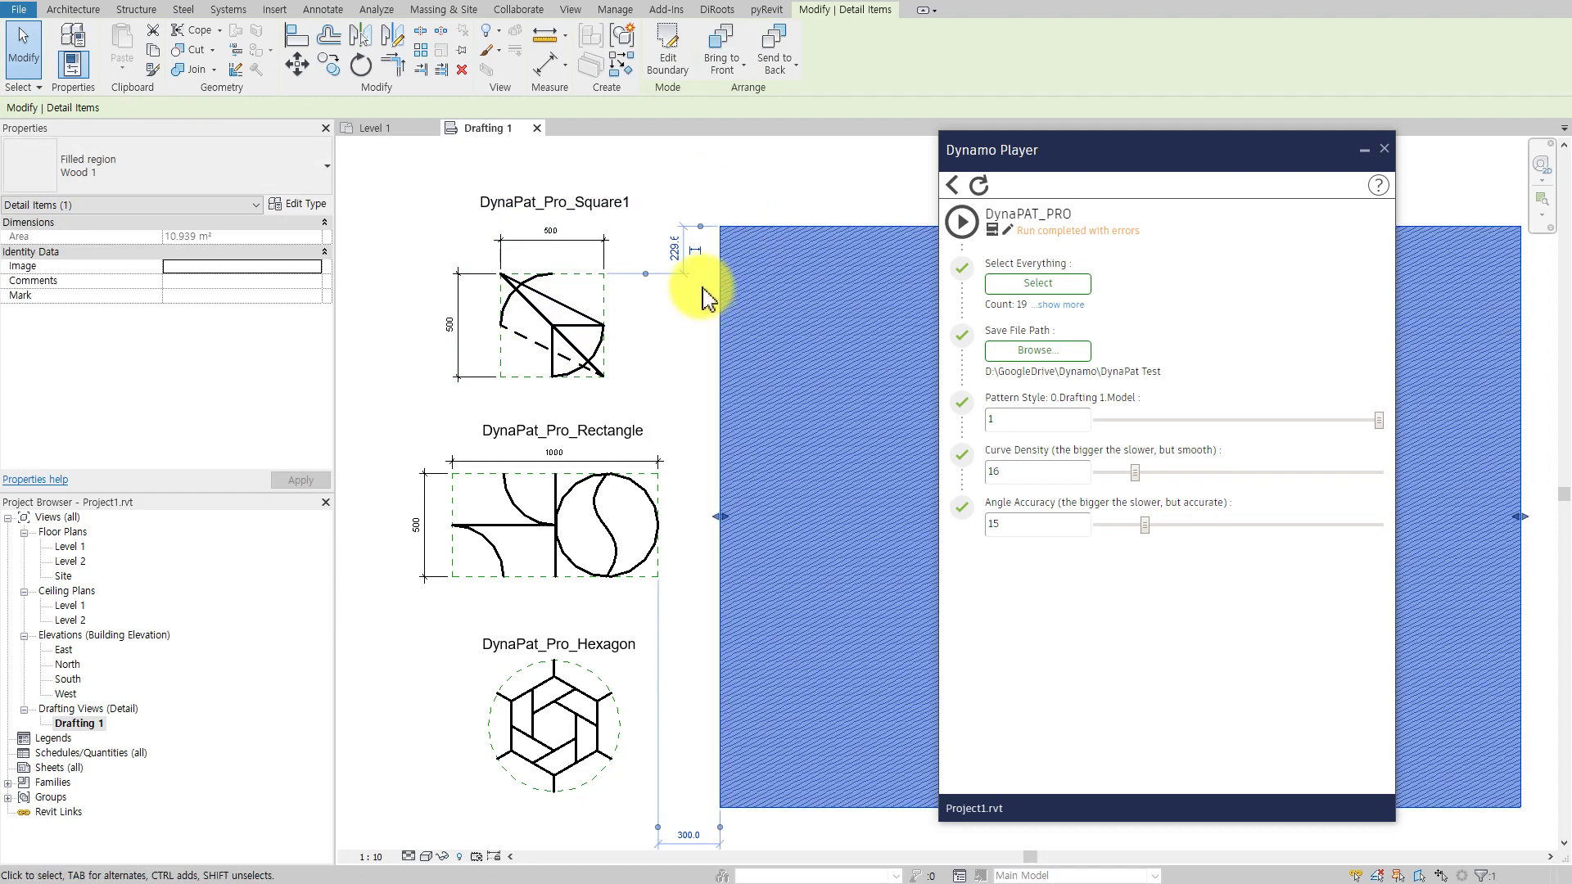
# Step: Duplicate the filled region's Wood 1 type as a new type named d1
pyautogui.click(301, 204)
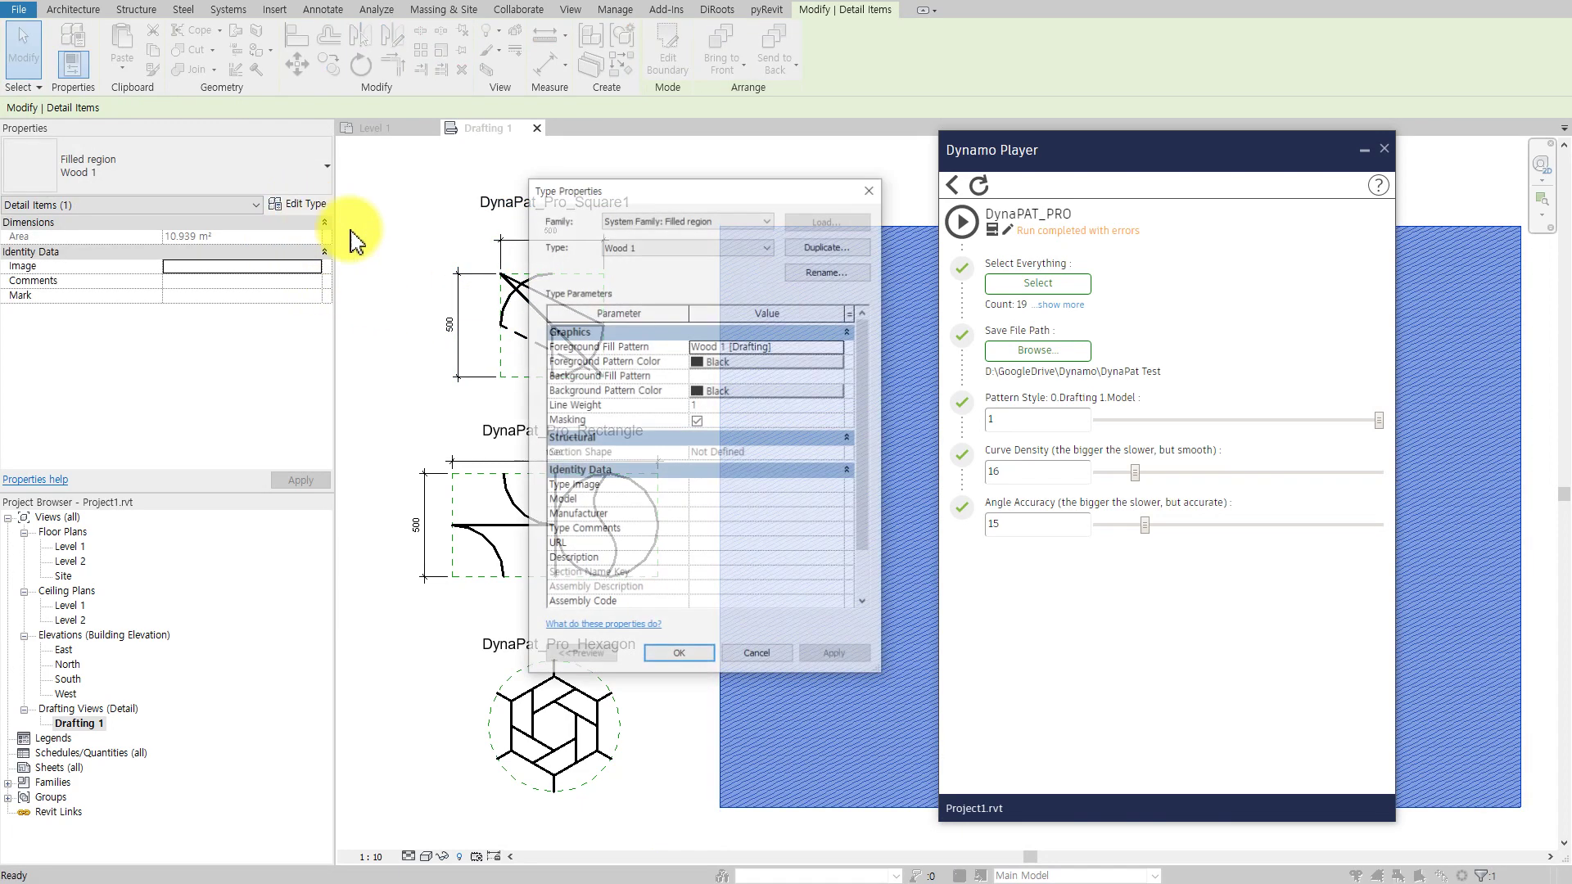
pyautogui.click(821, 245)
pyautogui.write('d1')
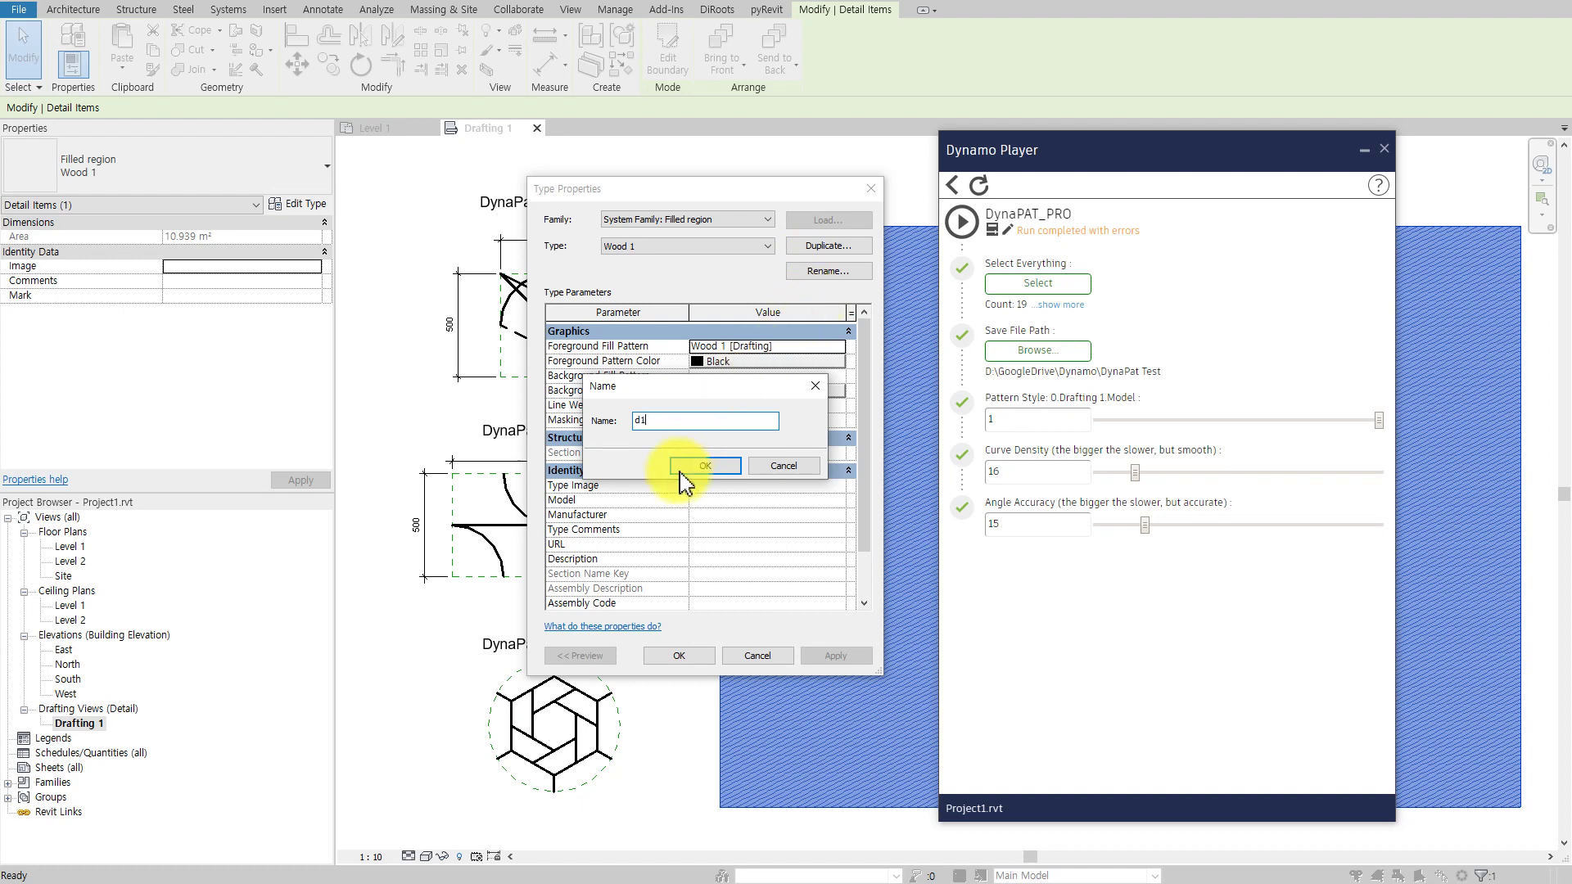
pyautogui.click(703, 465)
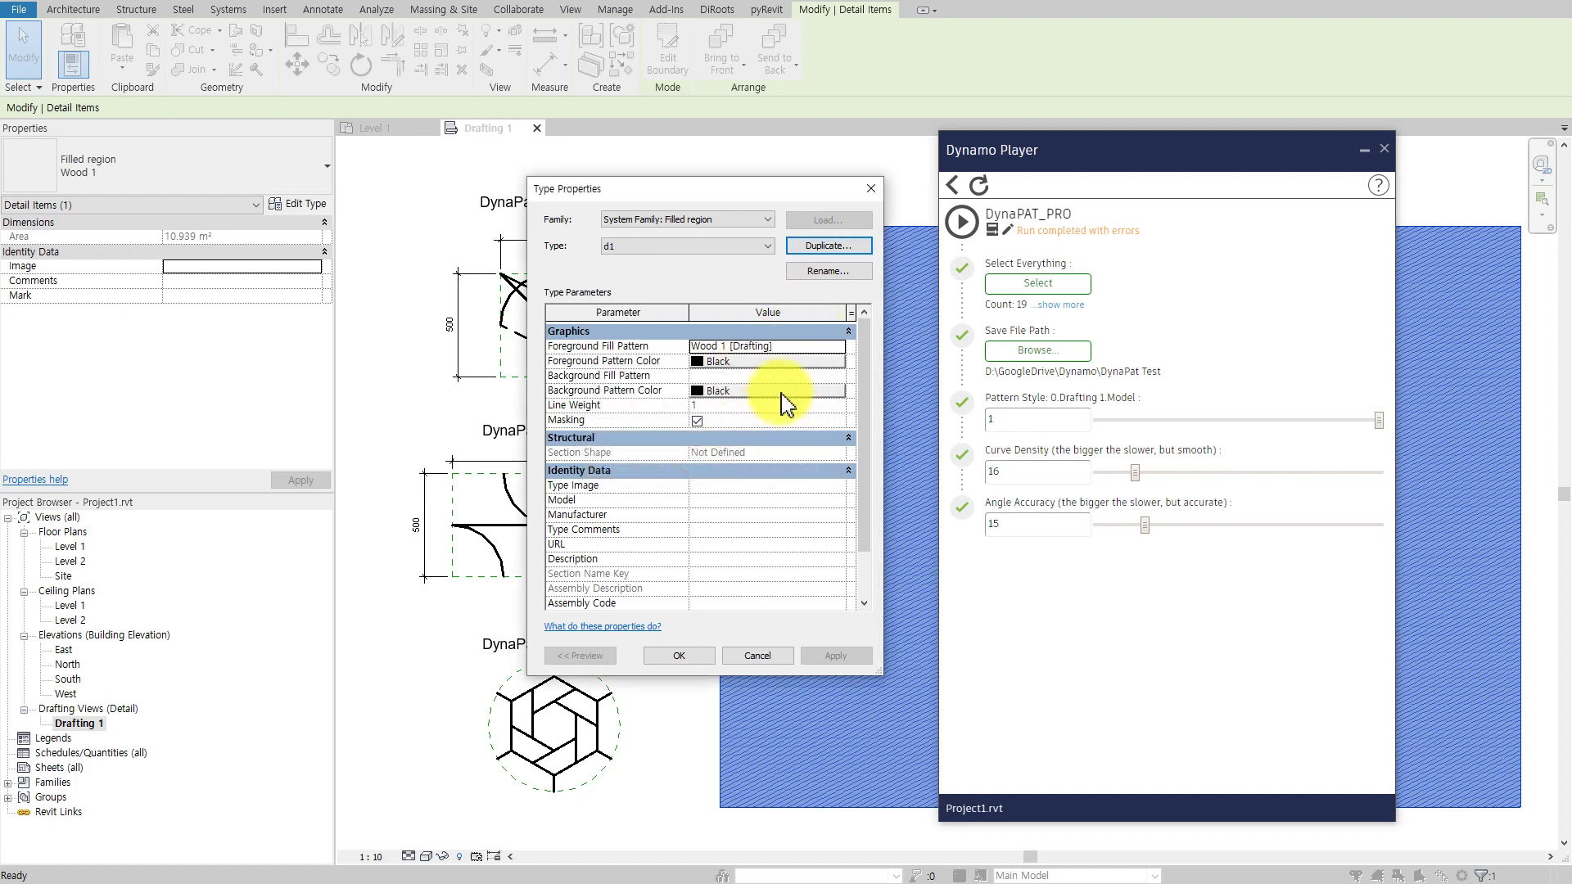
# Step: Import DynaPat_Pro_Square1.pat as a custom model pattern and make it d1's foreground fill
pyautogui.click(841, 347)
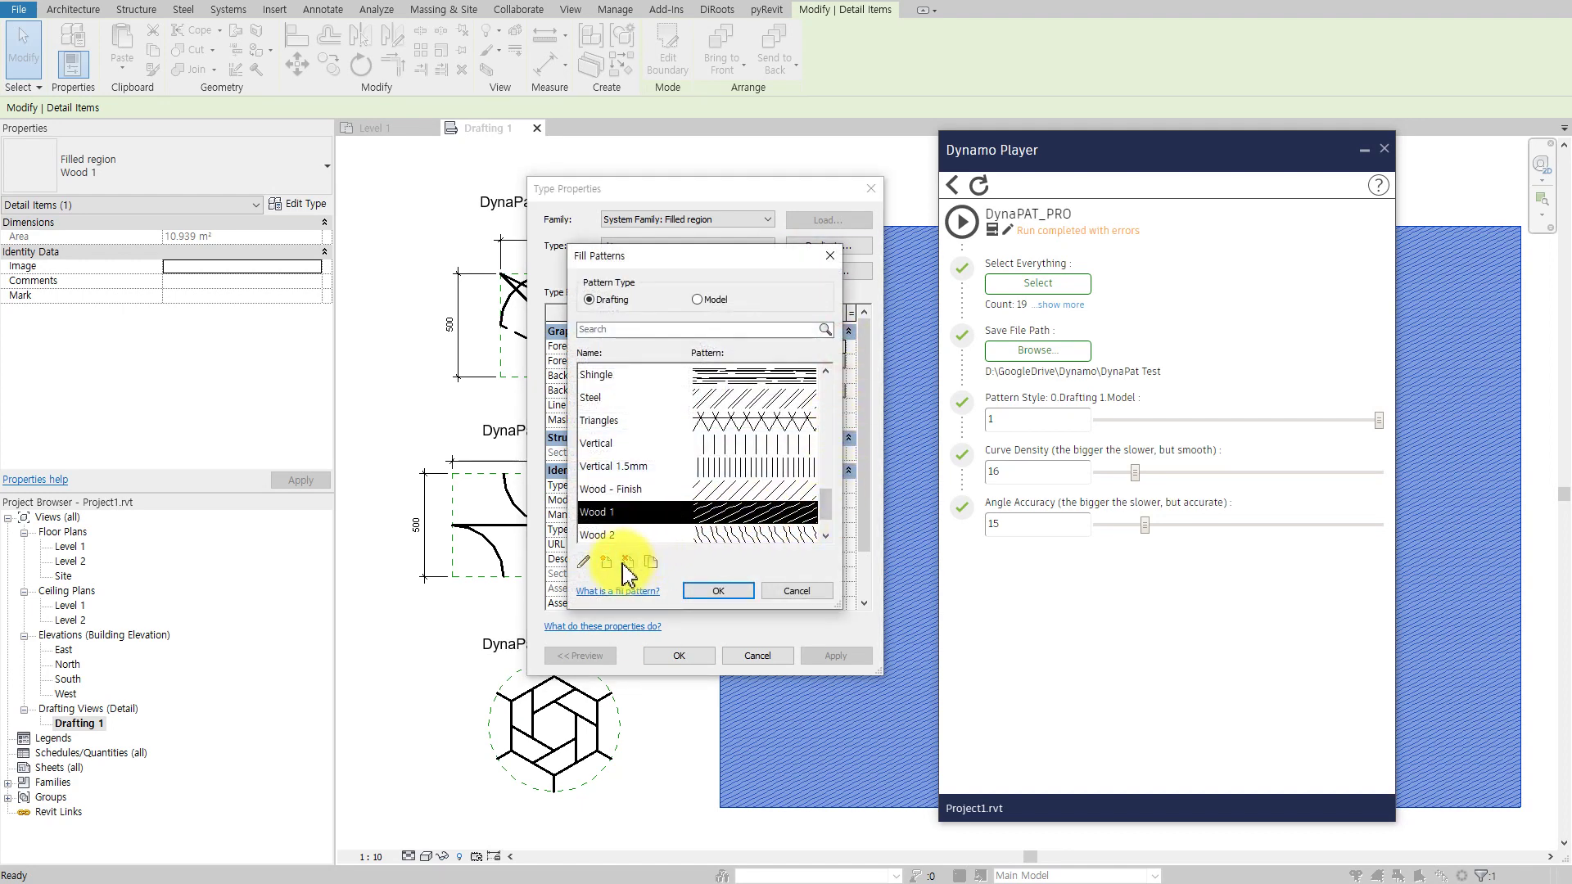
pyautogui.click(706, 304)
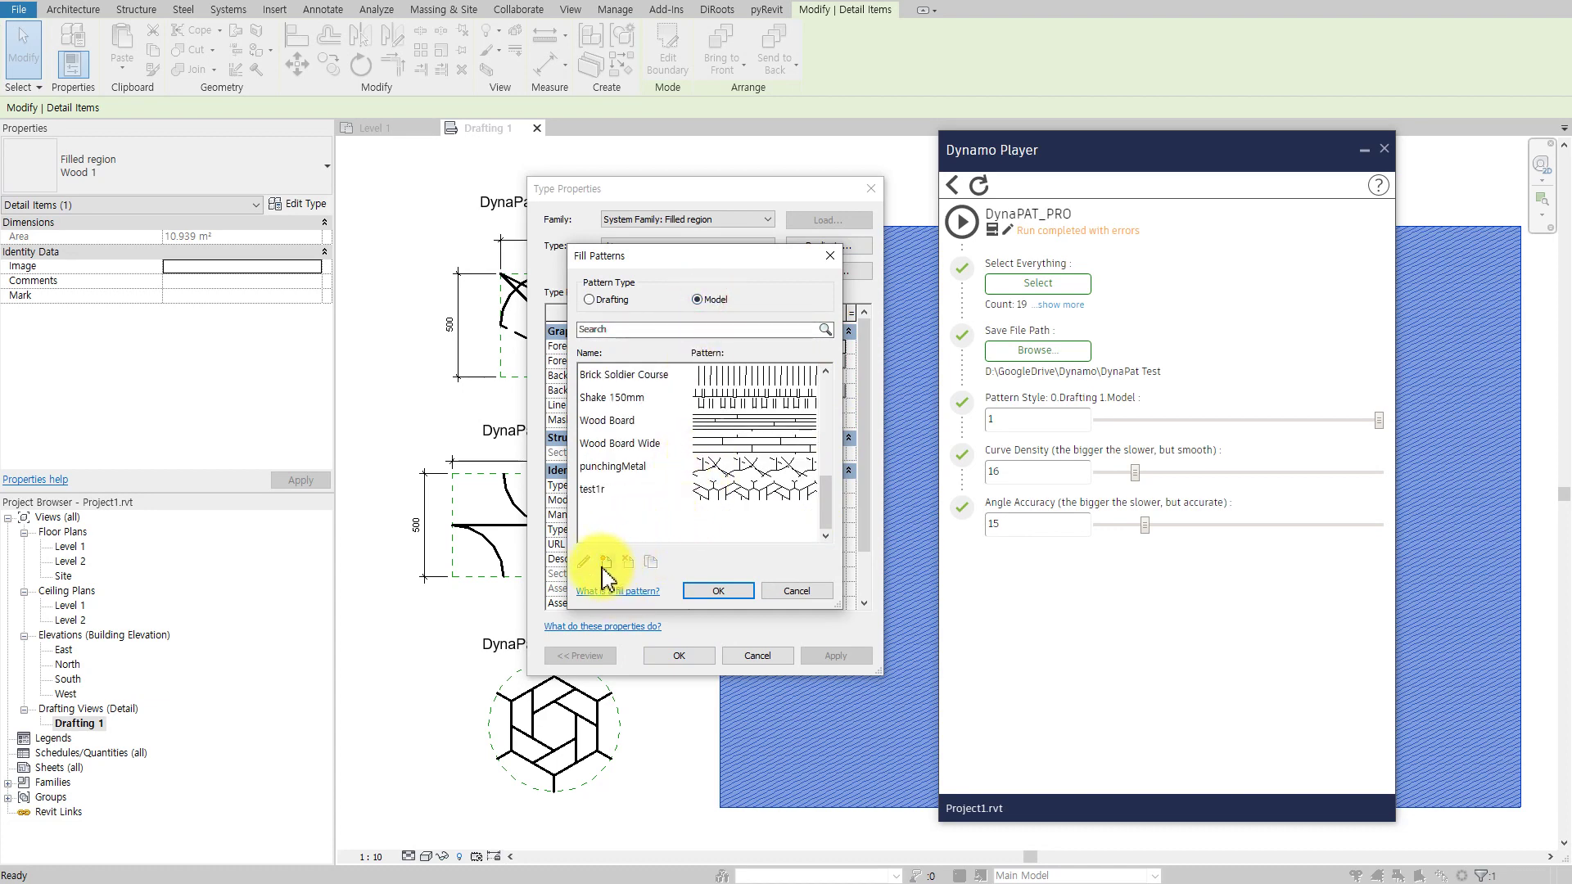
pyautogui.click(604, 563)
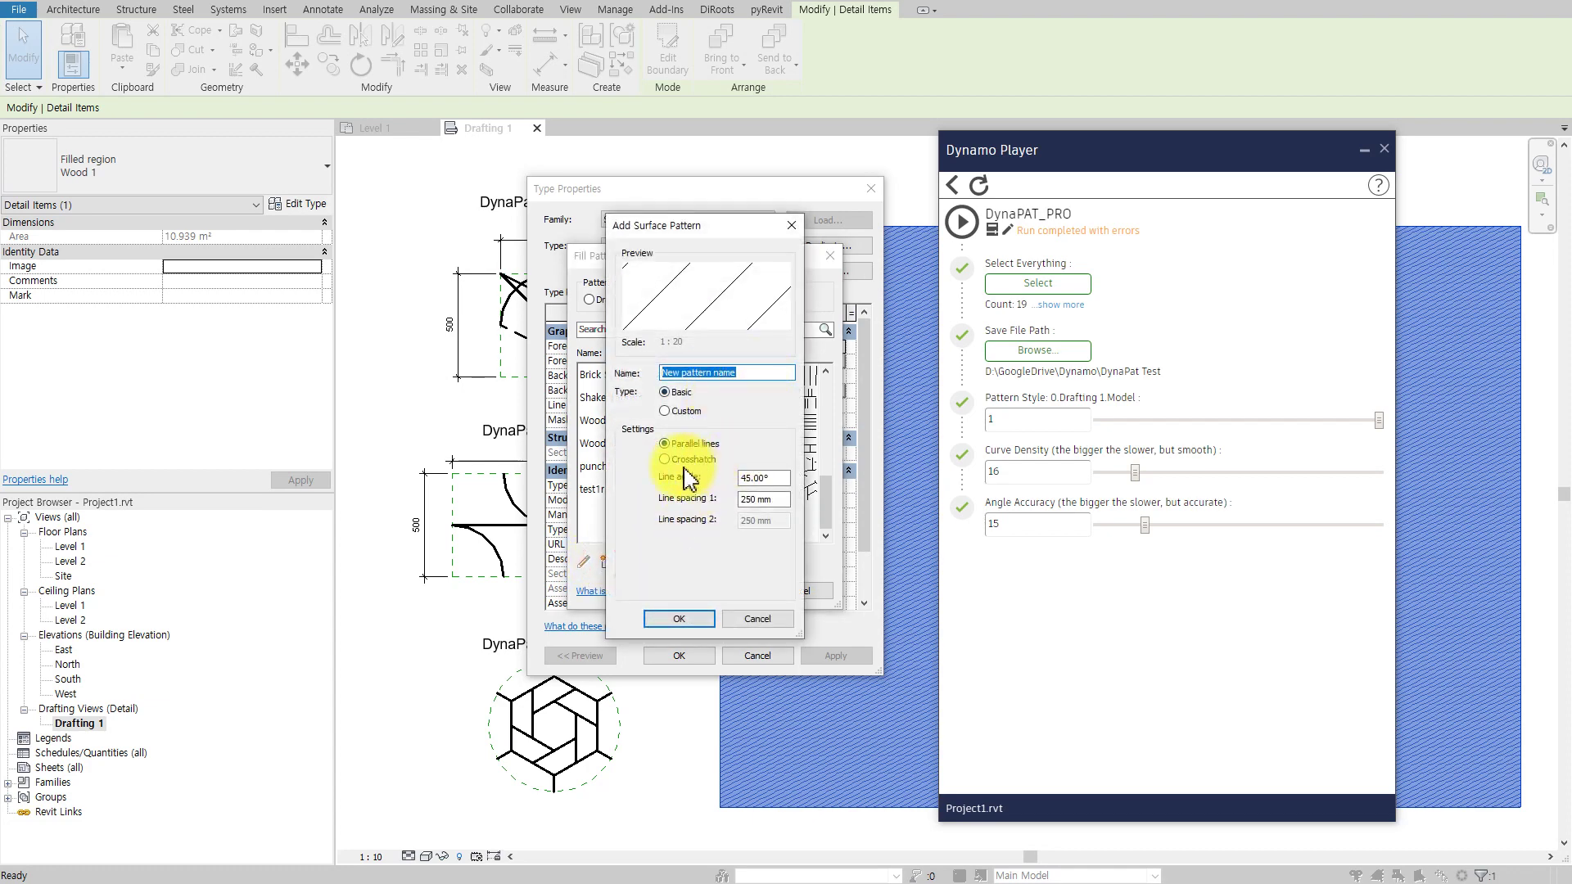
pyautogui.click(665, 411)
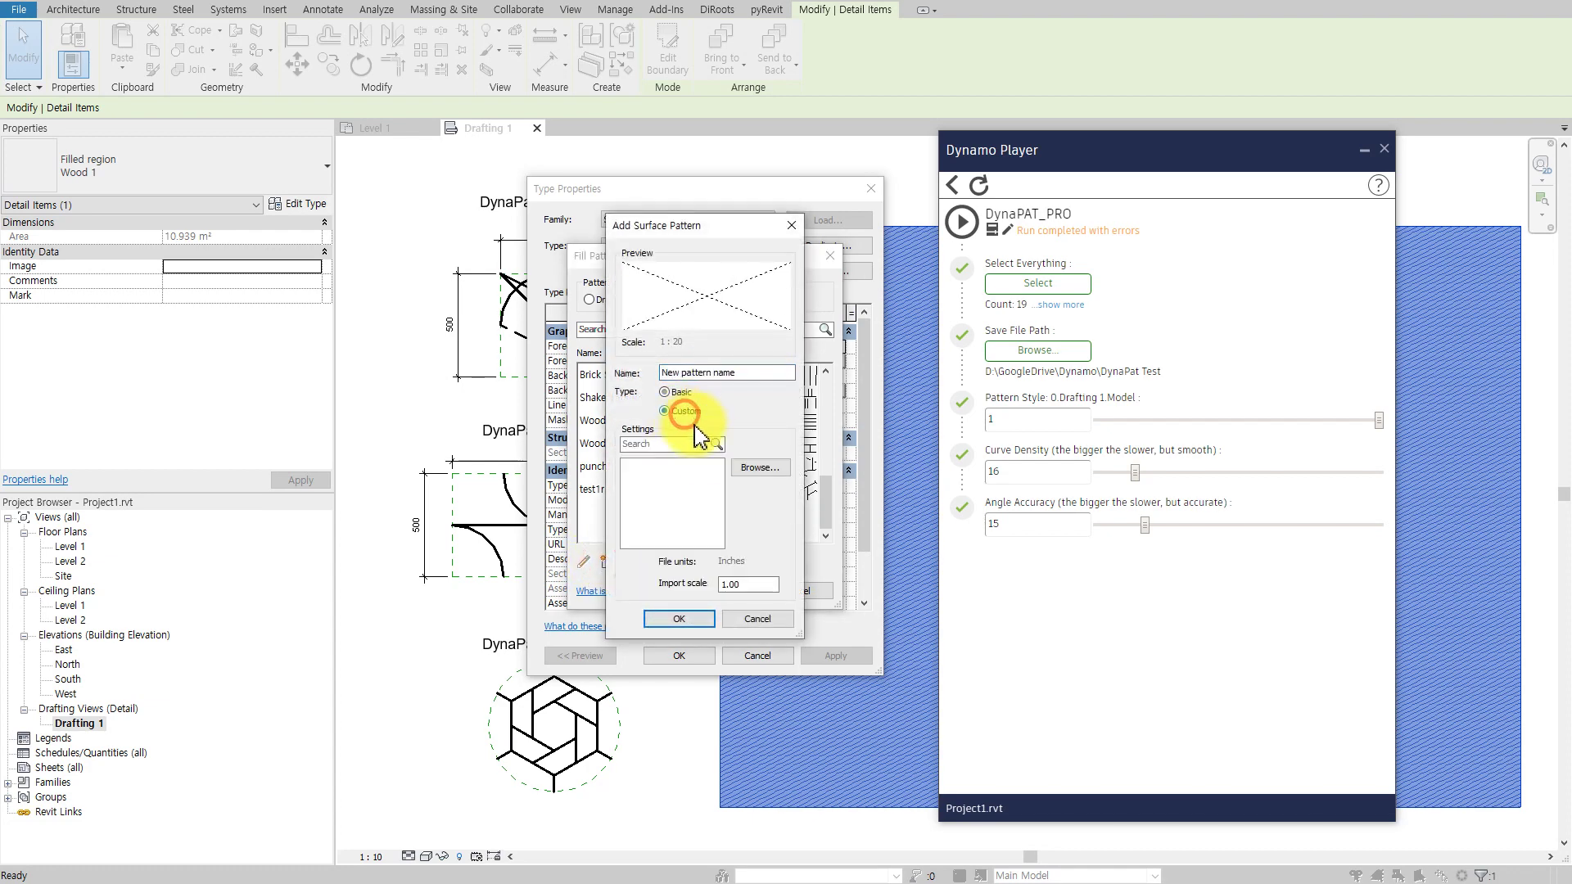
pyautogui.click(760, 469)
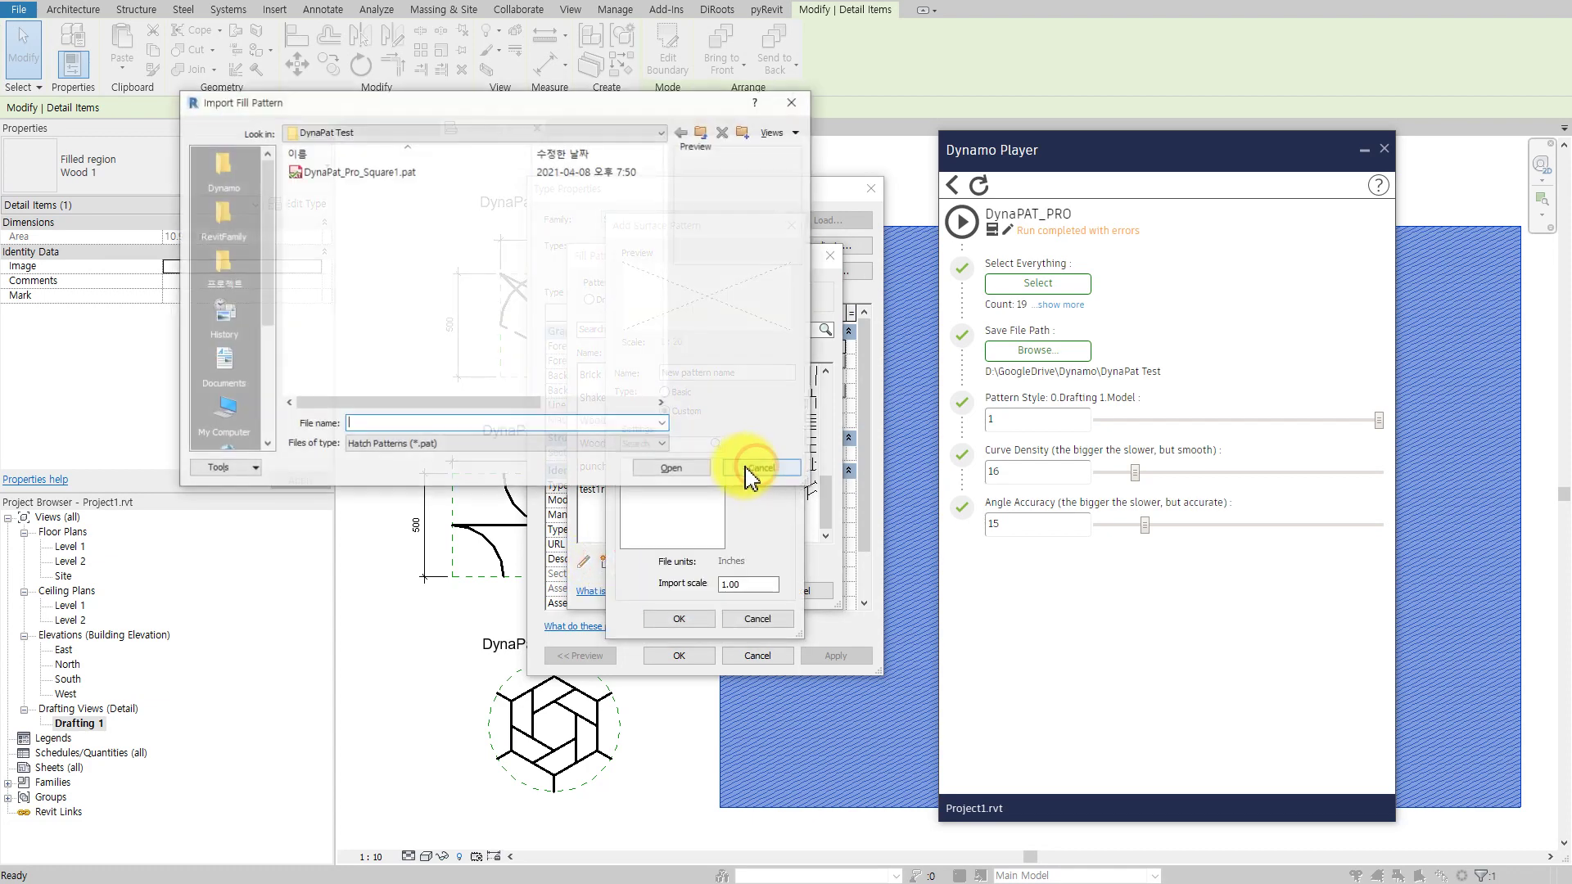
pyautogui.click(354, 174)
pyautogui.click(663, 468)
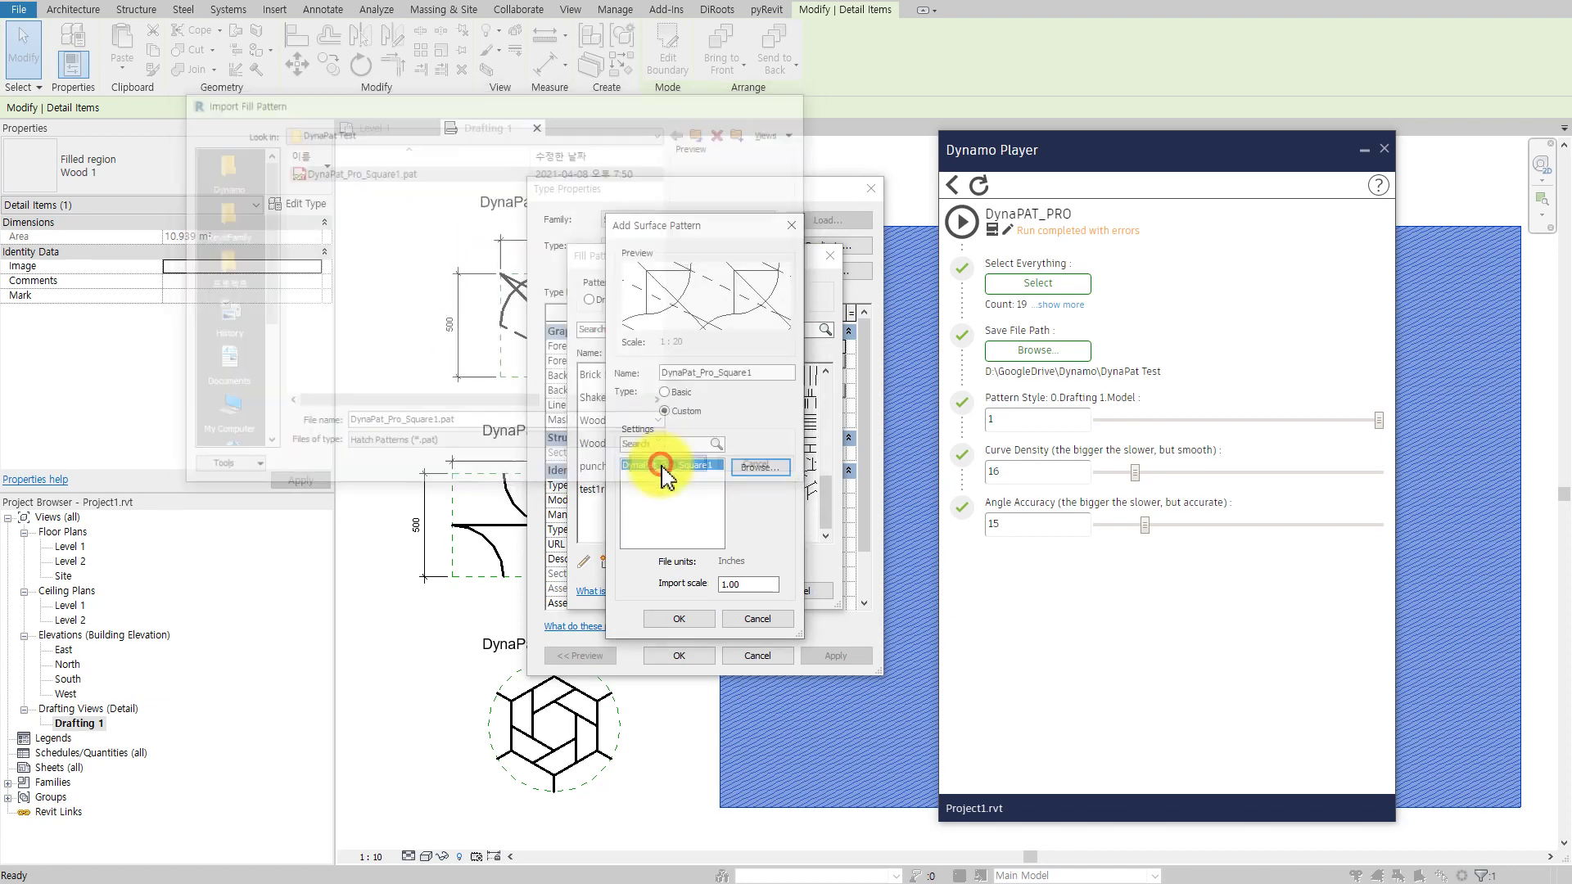
pyautogui.click(673, 622)
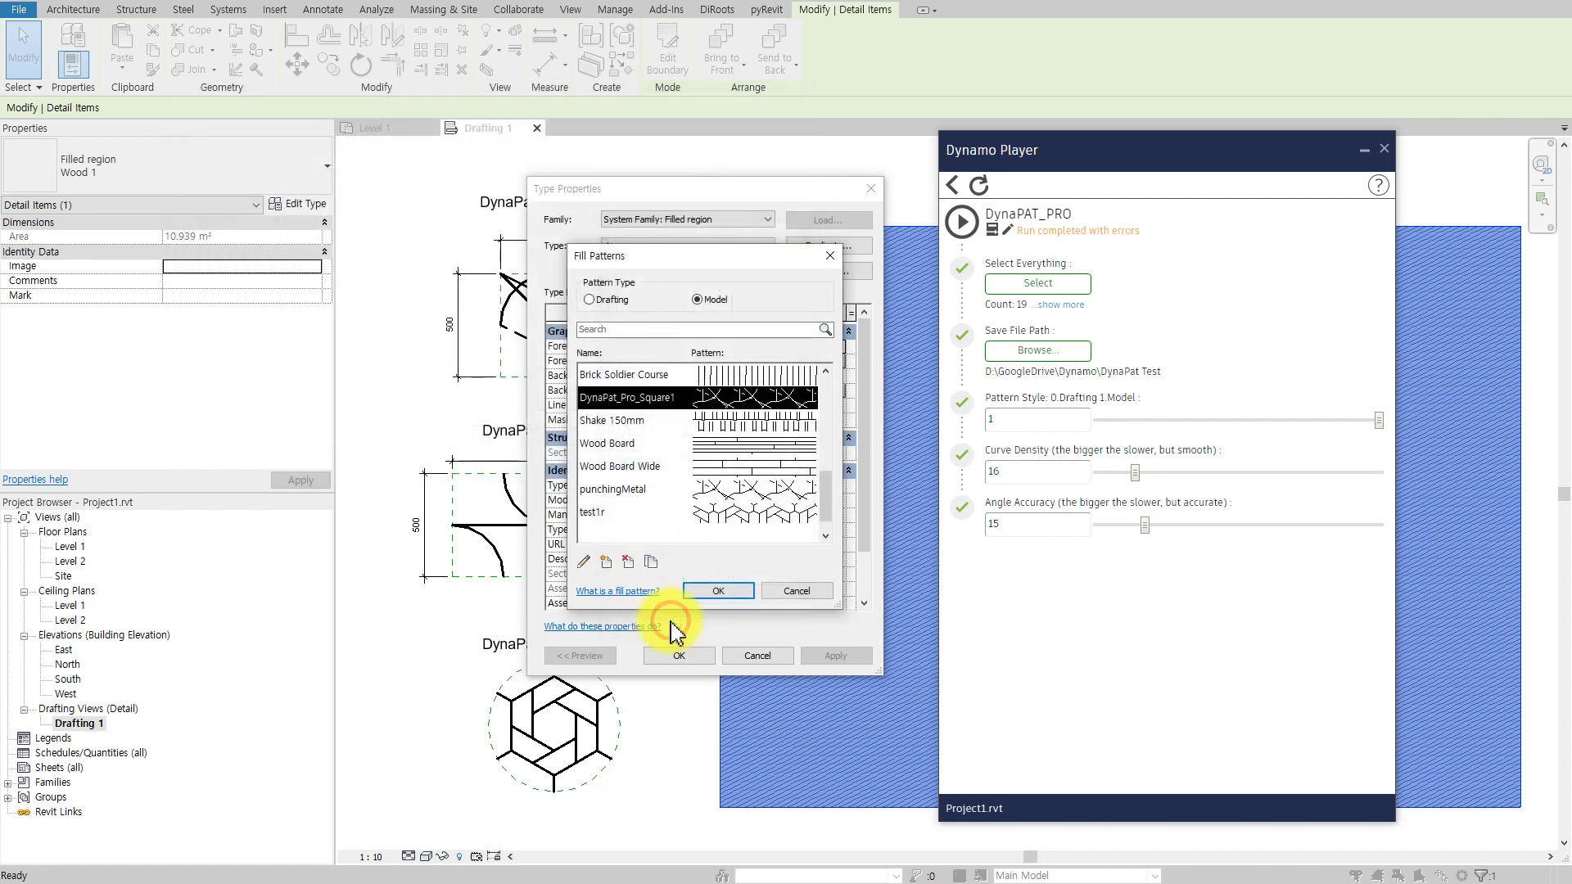
pyautogui.click(720, 591)
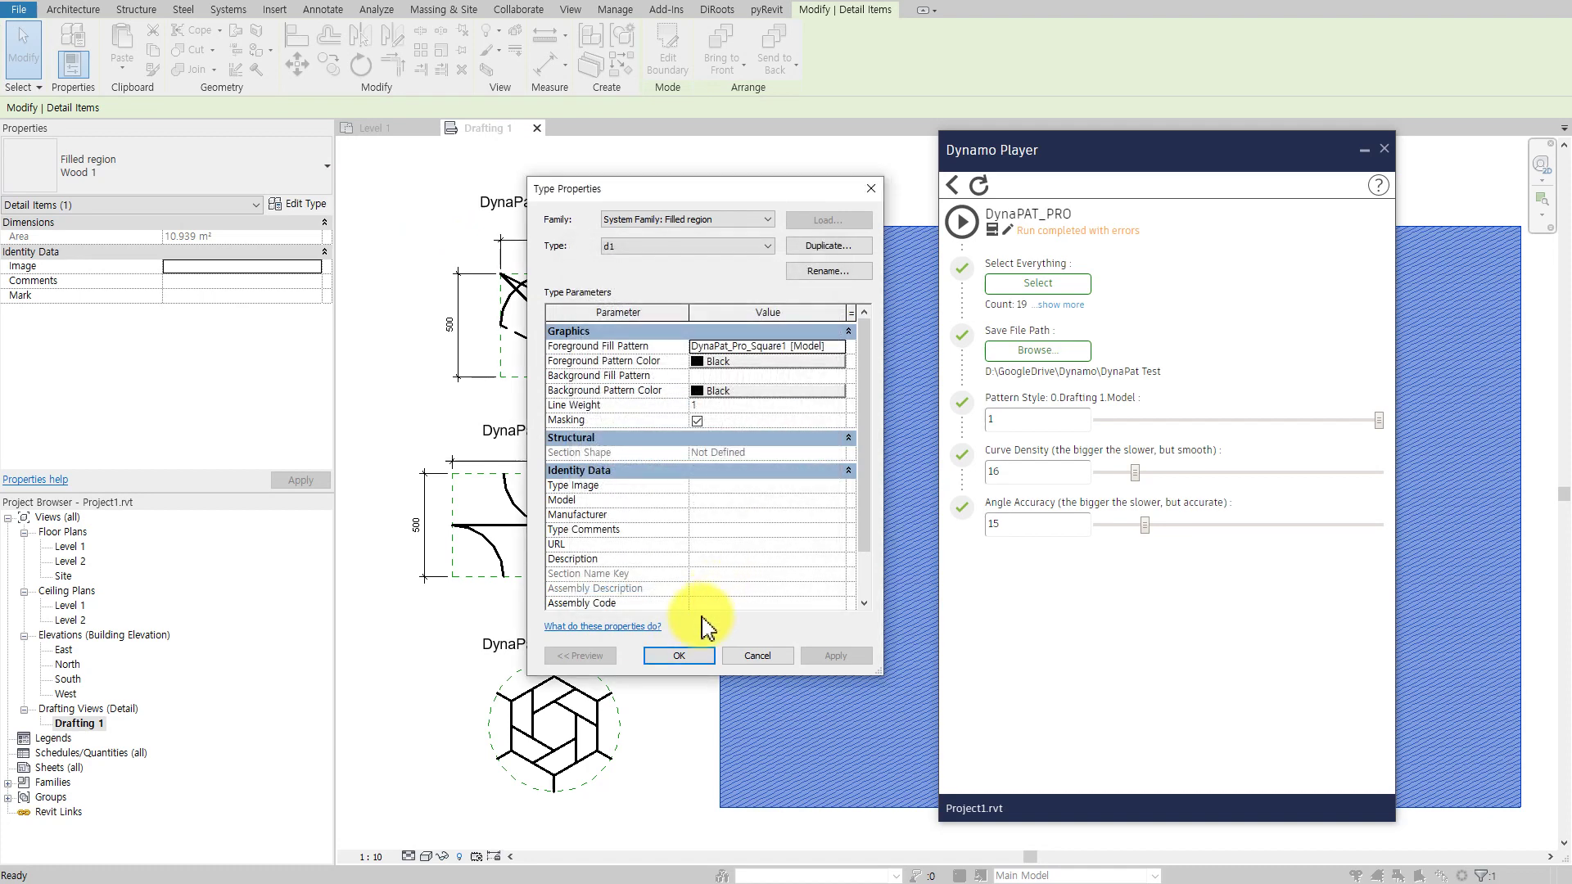
pyautogui.click(681, 659)
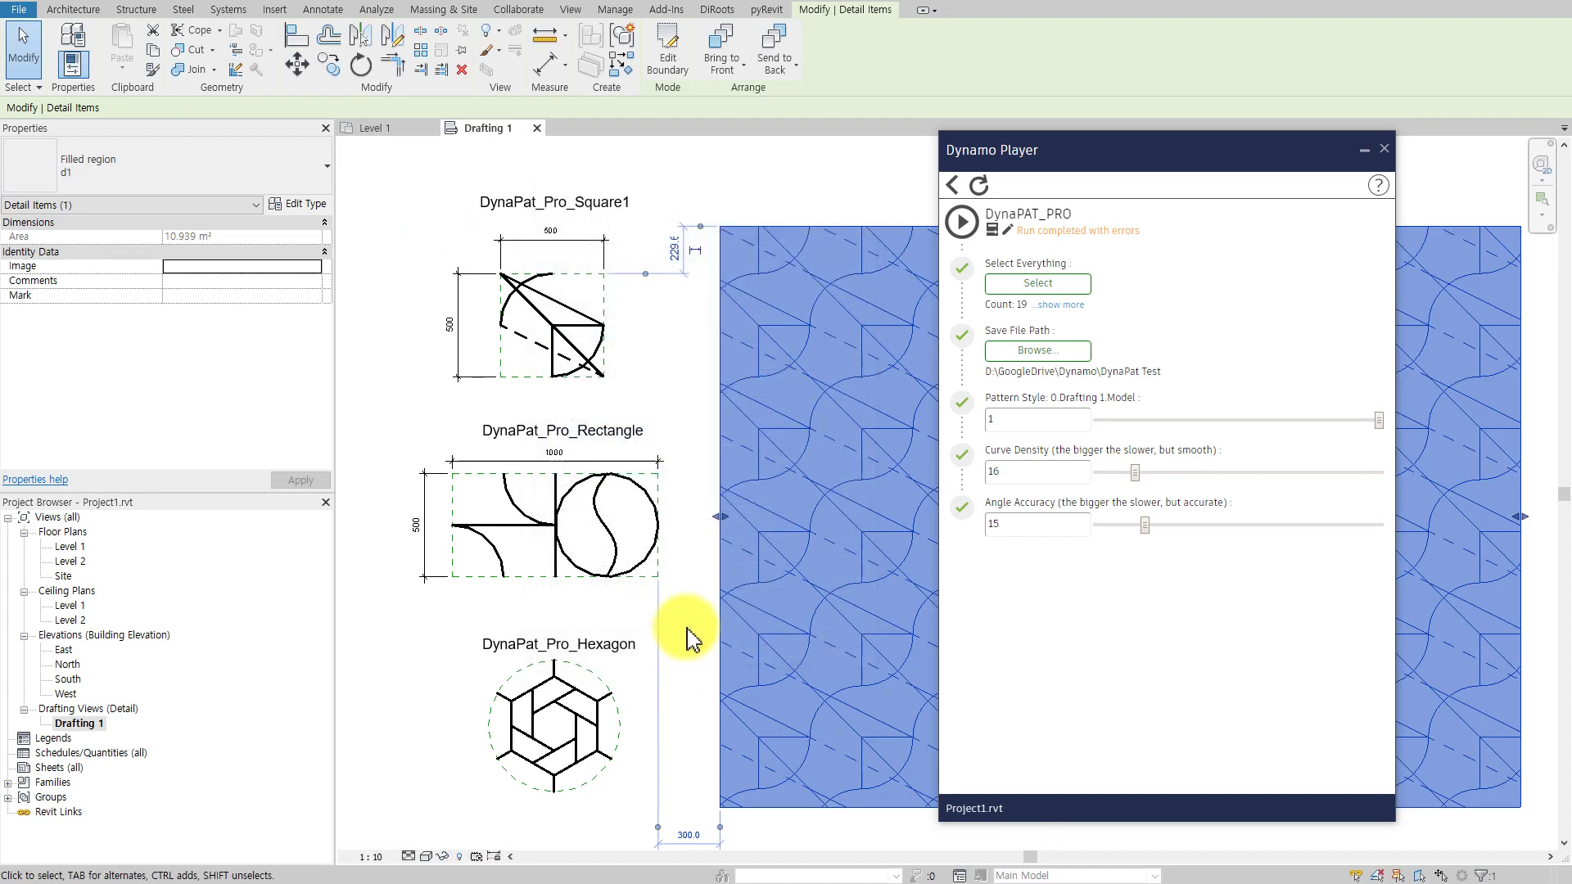
# Step: Shorten the patterned filled region and start a new element pick in Dynamo Player
pyautogui.moveTo(687, 639); pyautogui.dragTo(449, 638, button='middle')
pyautogui.click(700, 176)
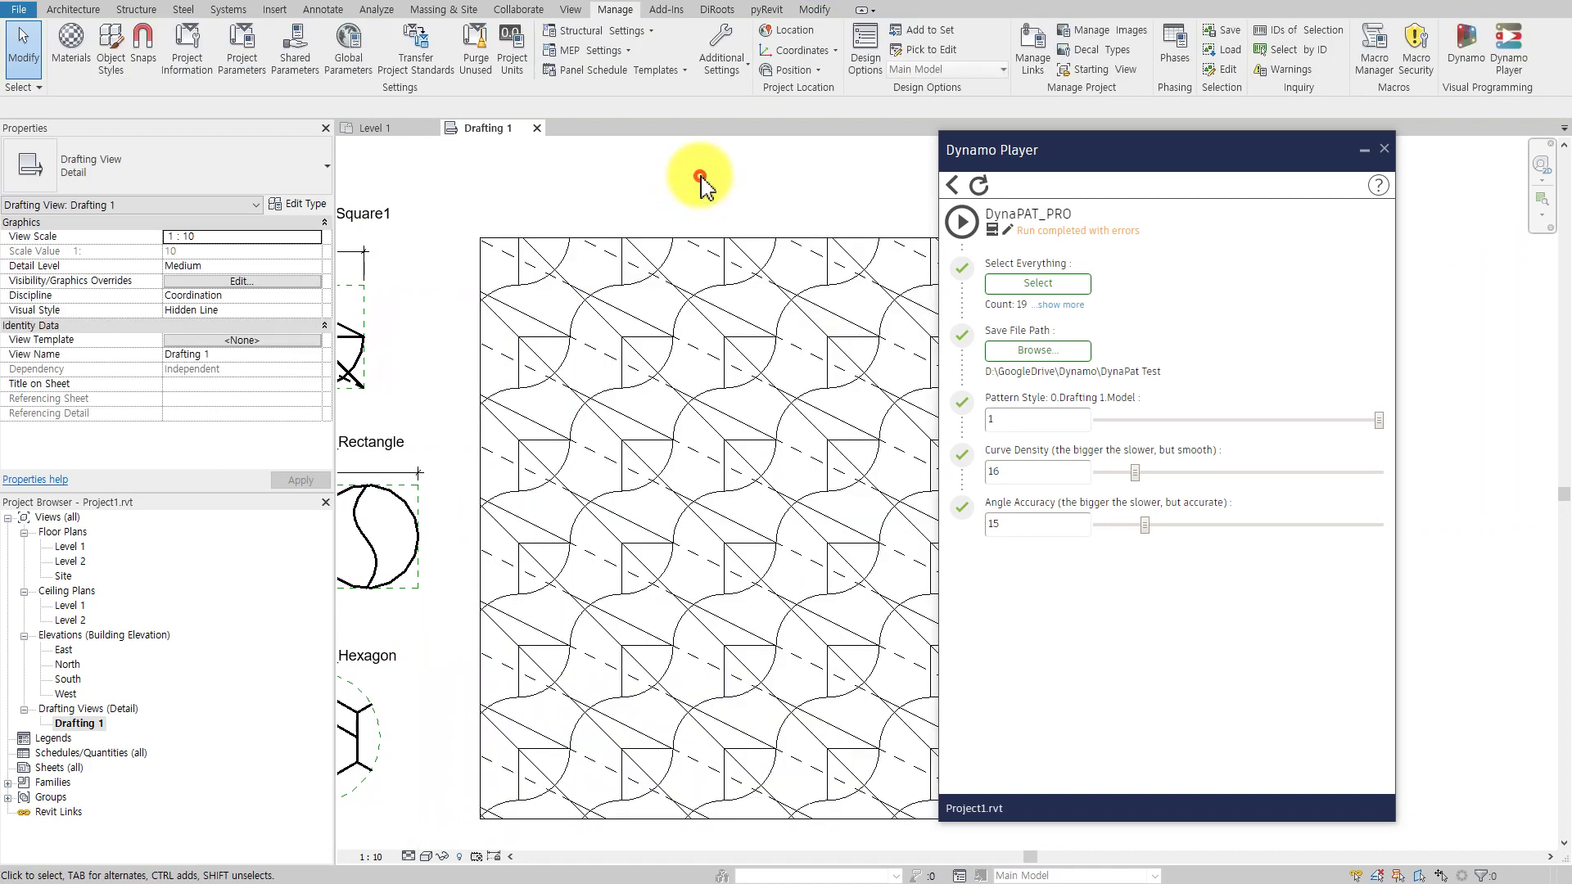
pyautogui.scroll(-2, 748, 373)
pyautogui.click(573, 367)
pyautogui.scroll(-2, 664, 474)
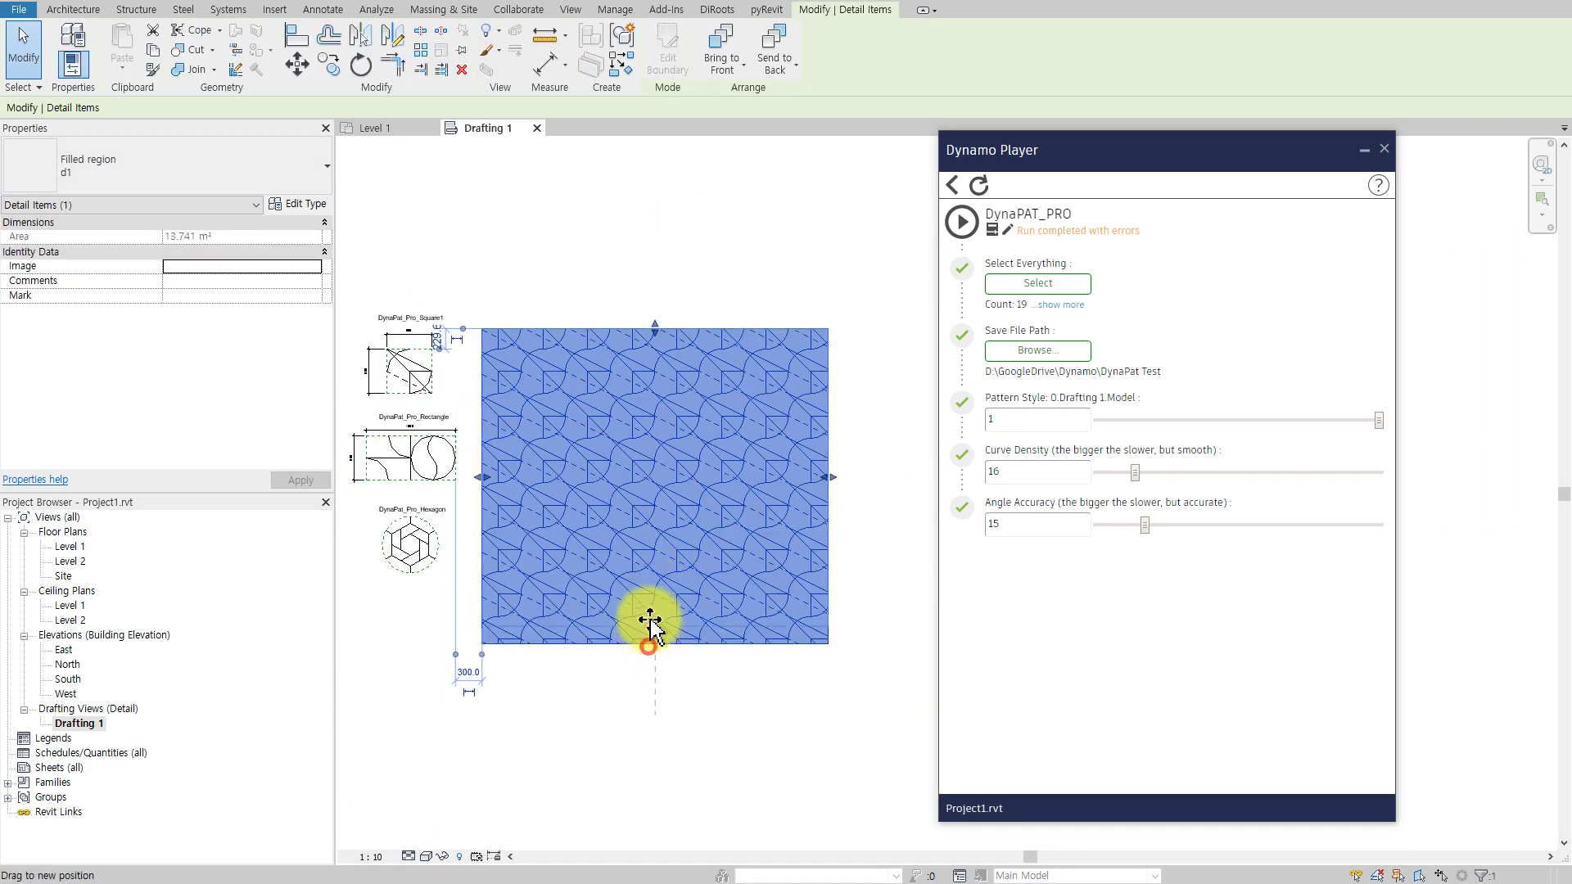
pyautogui.hotkey('ctrl', 'z')
pyautogui.click(650, 520)
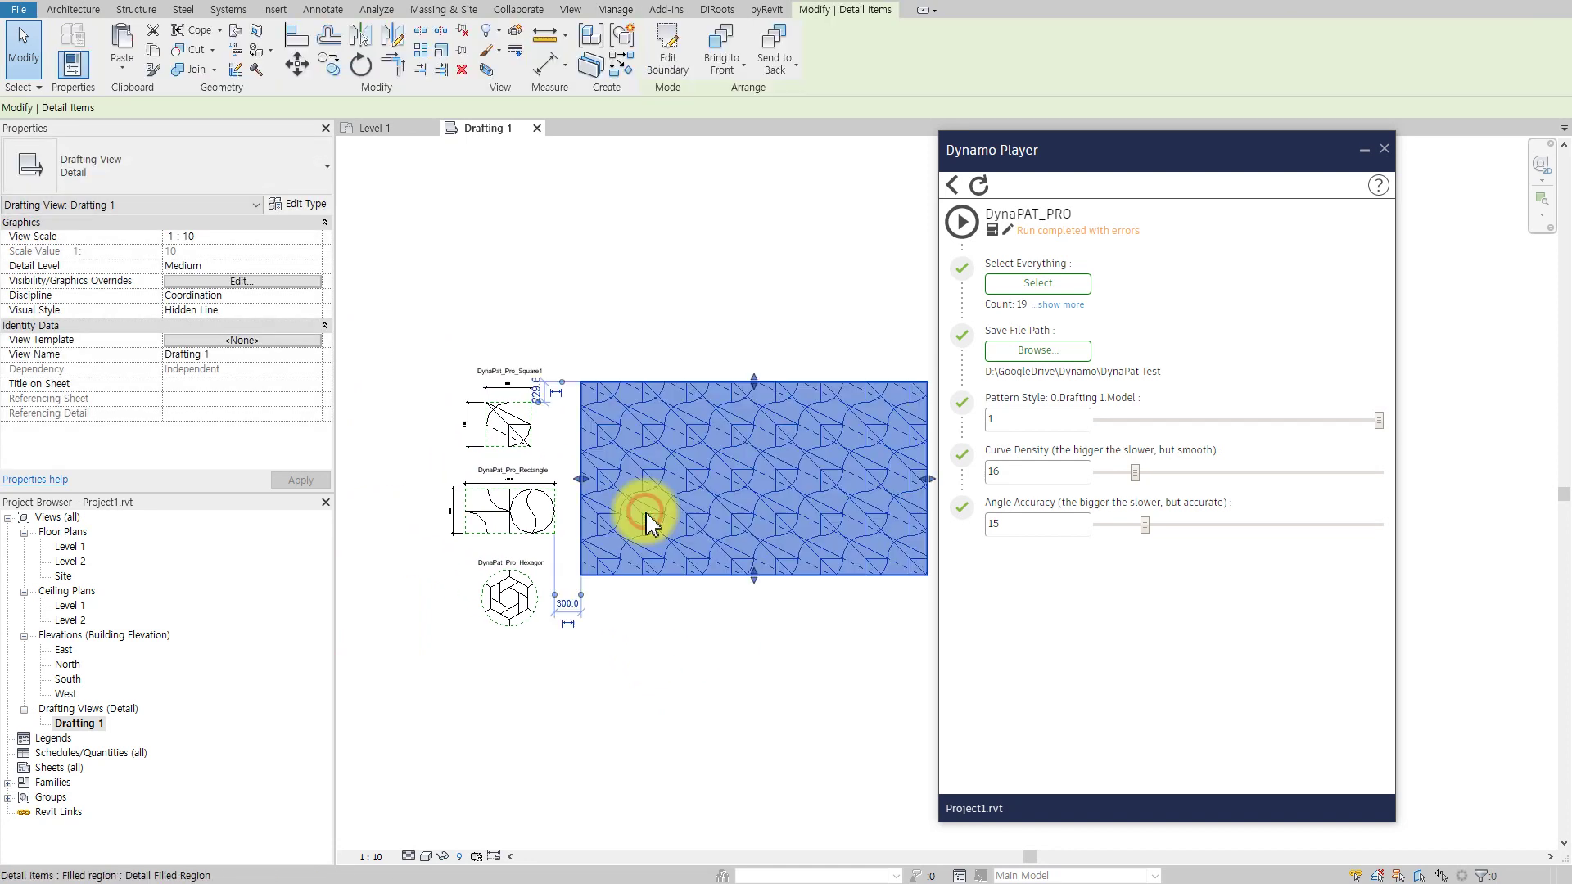
pyautogui.scroll(2, 604, 484)
pyautogui.click(679, 309)
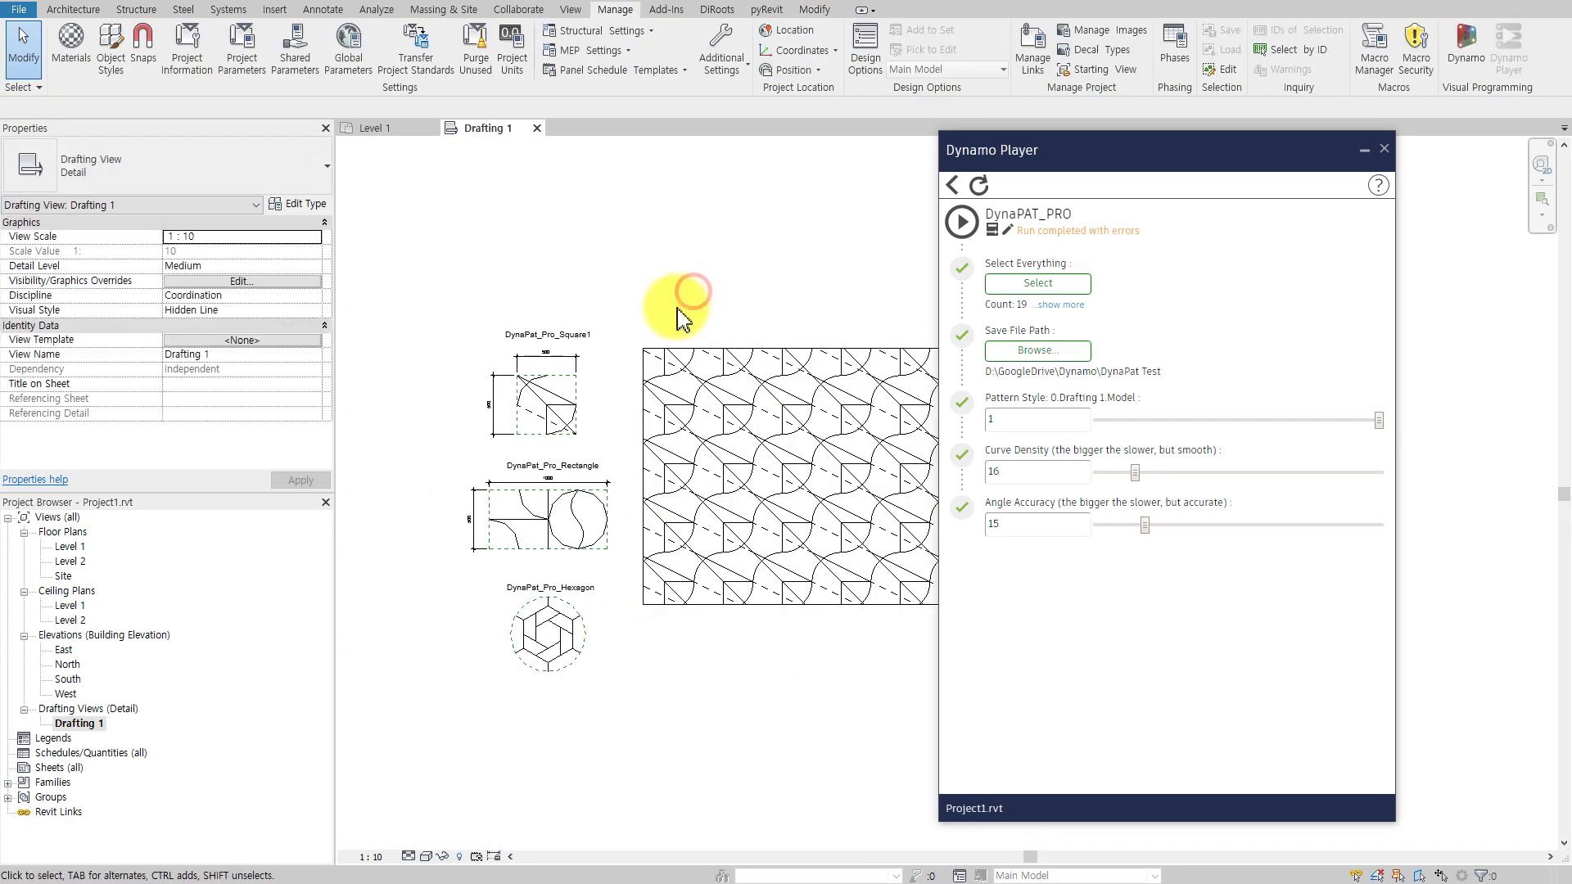
pyautogui.scroll(2, 713, 309)
pyautogui.click(1054, 288)
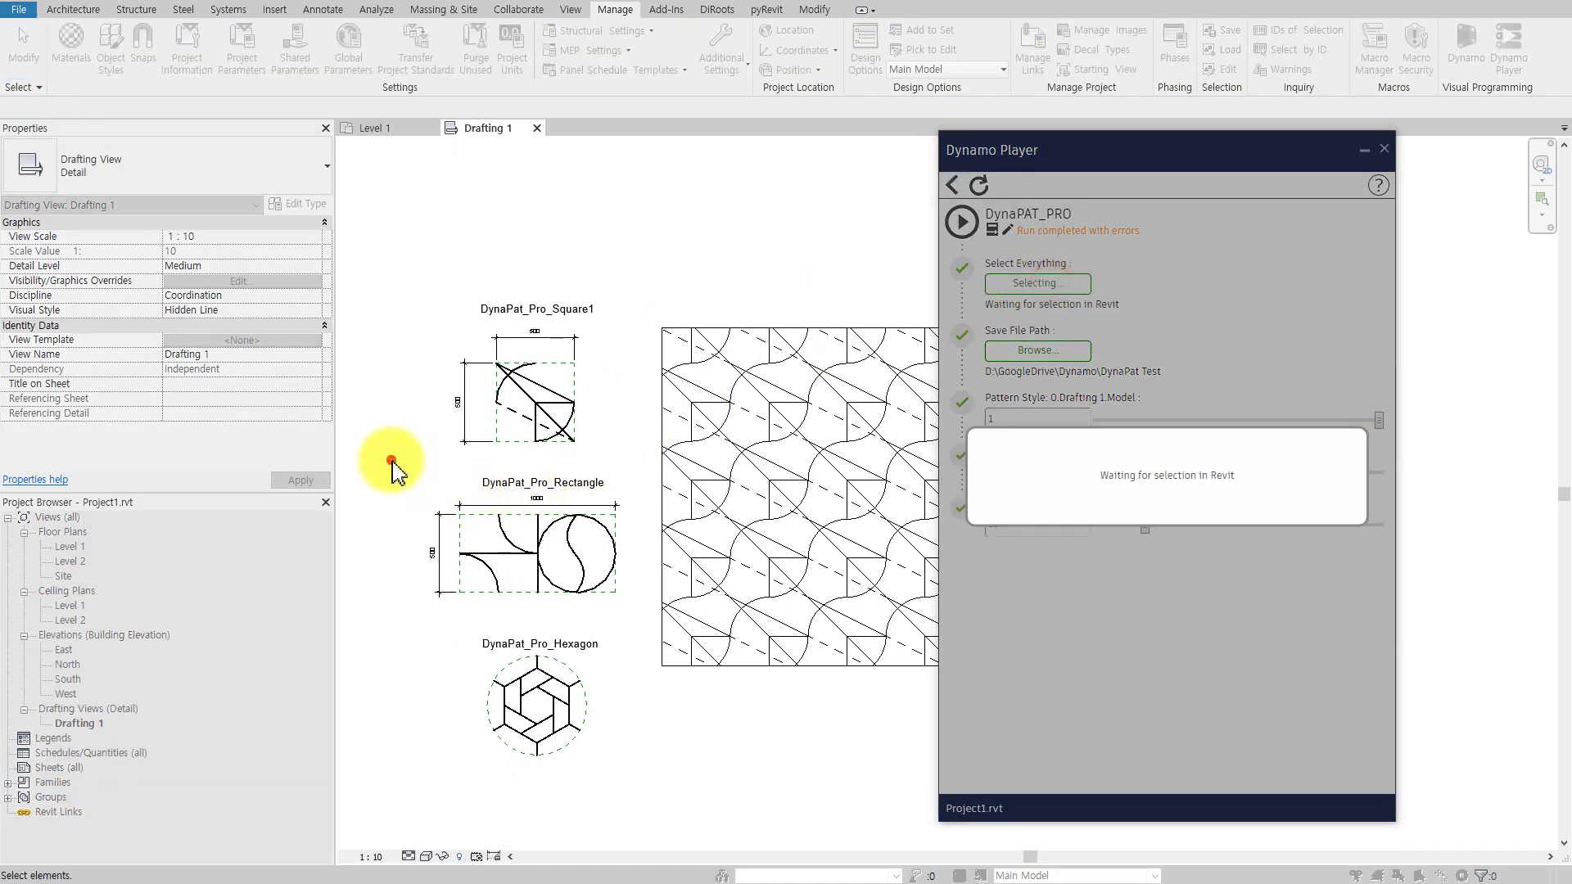
# Step: Run the DynaPAT_PRO graph on the Rectangle tile's 13 elements, then select the filled region
pyautogui.moveTo(392, 460)
pyautogui.mouseDown()
pyautogui.moveTo(585, 558)
pyautogui.moveTo(648, 625)
pyautogui.mouseUp()
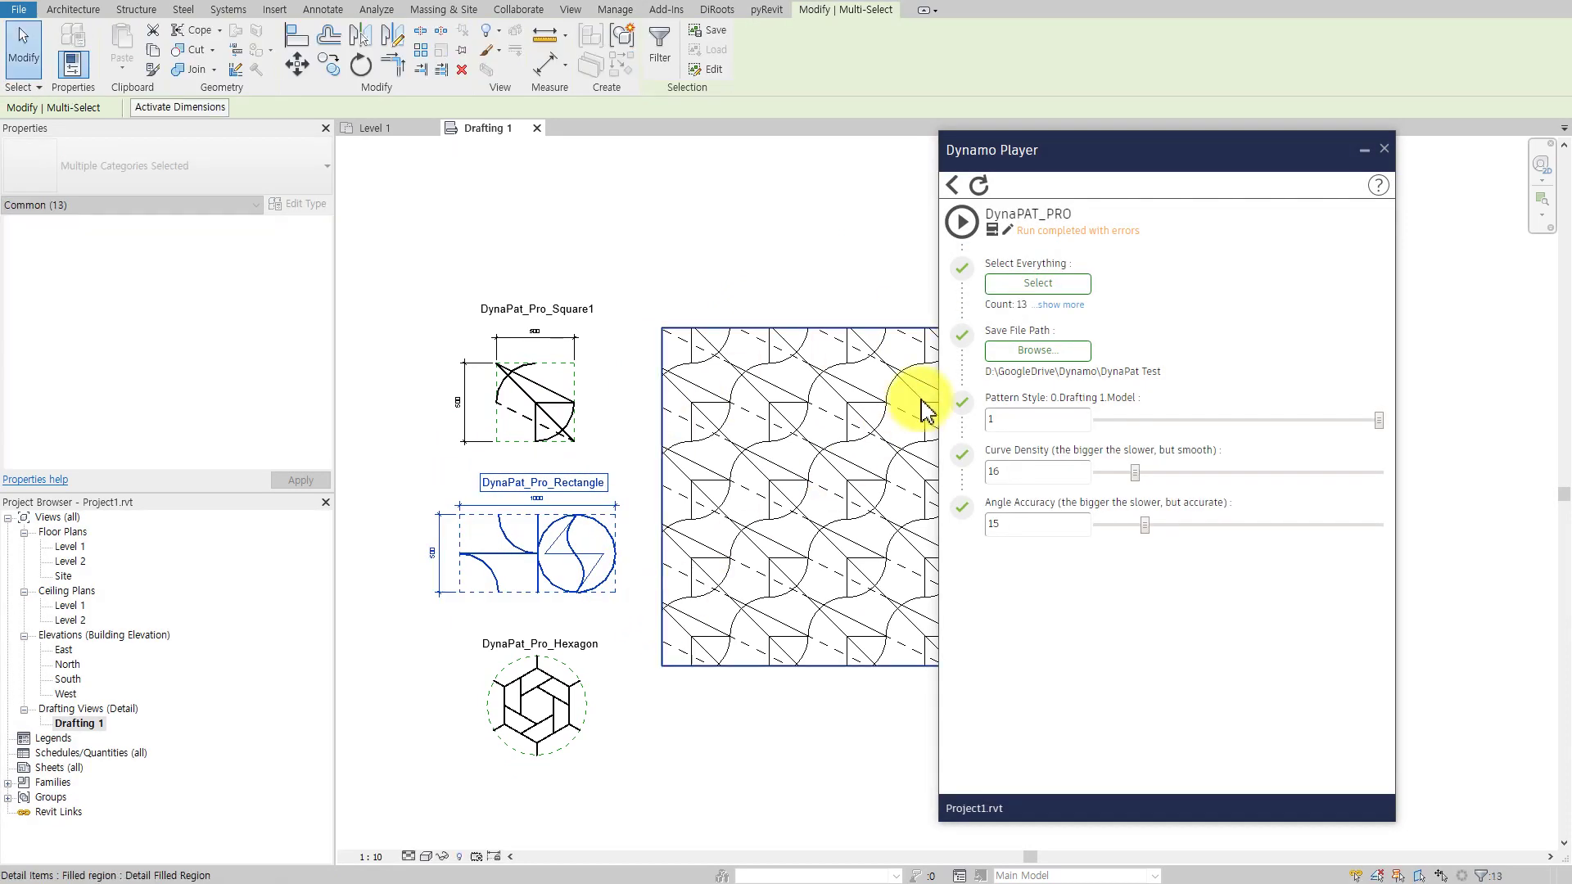
pyautogui.click(963, 221)
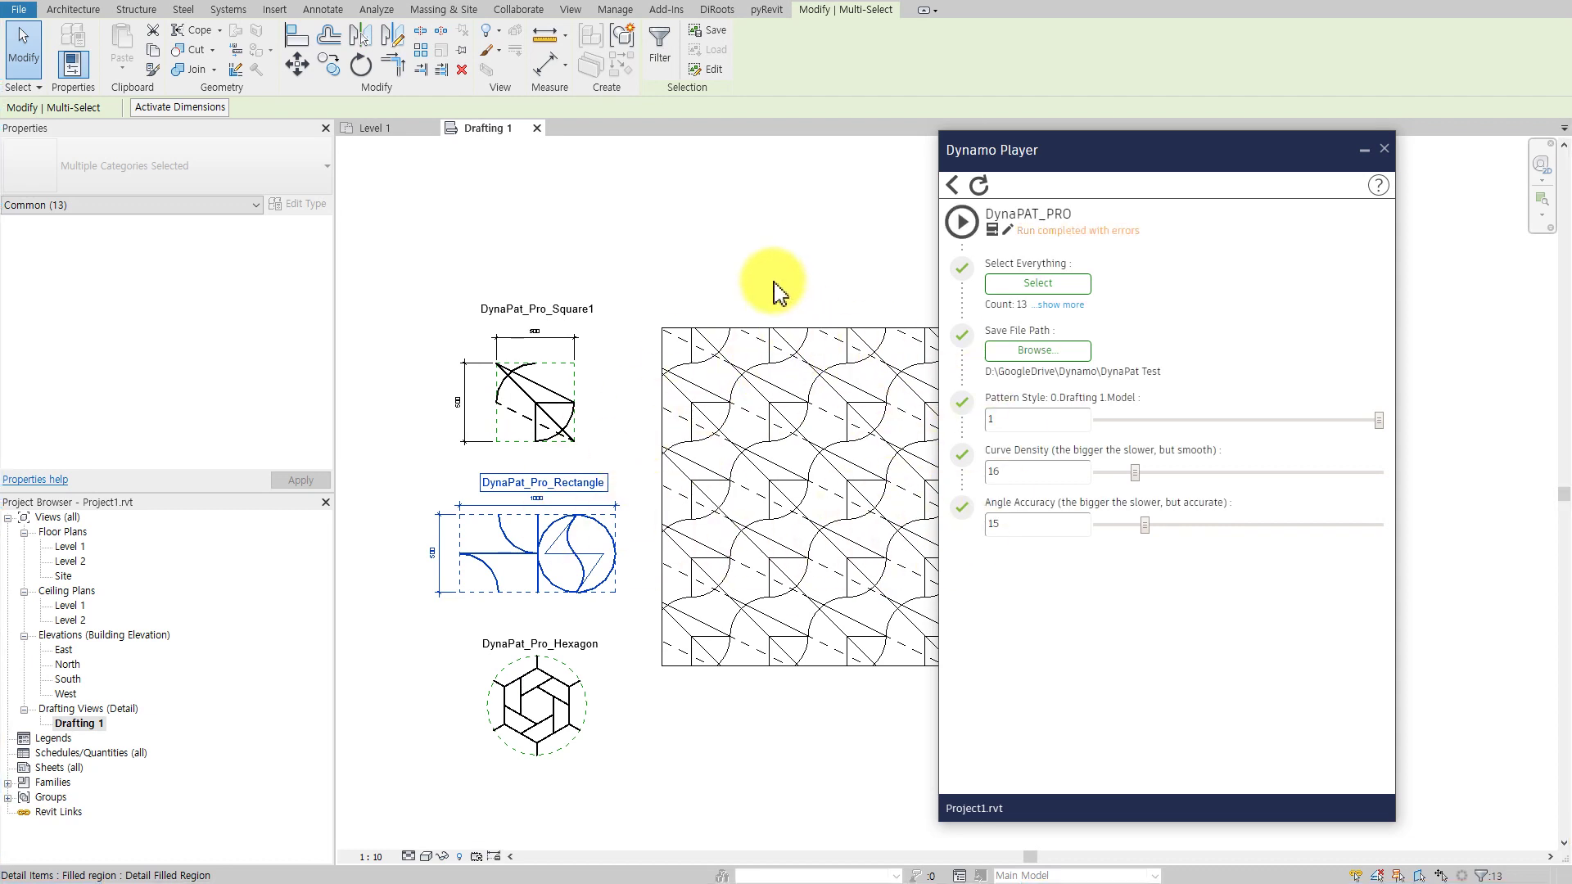
pyautogui.click(733, 330)
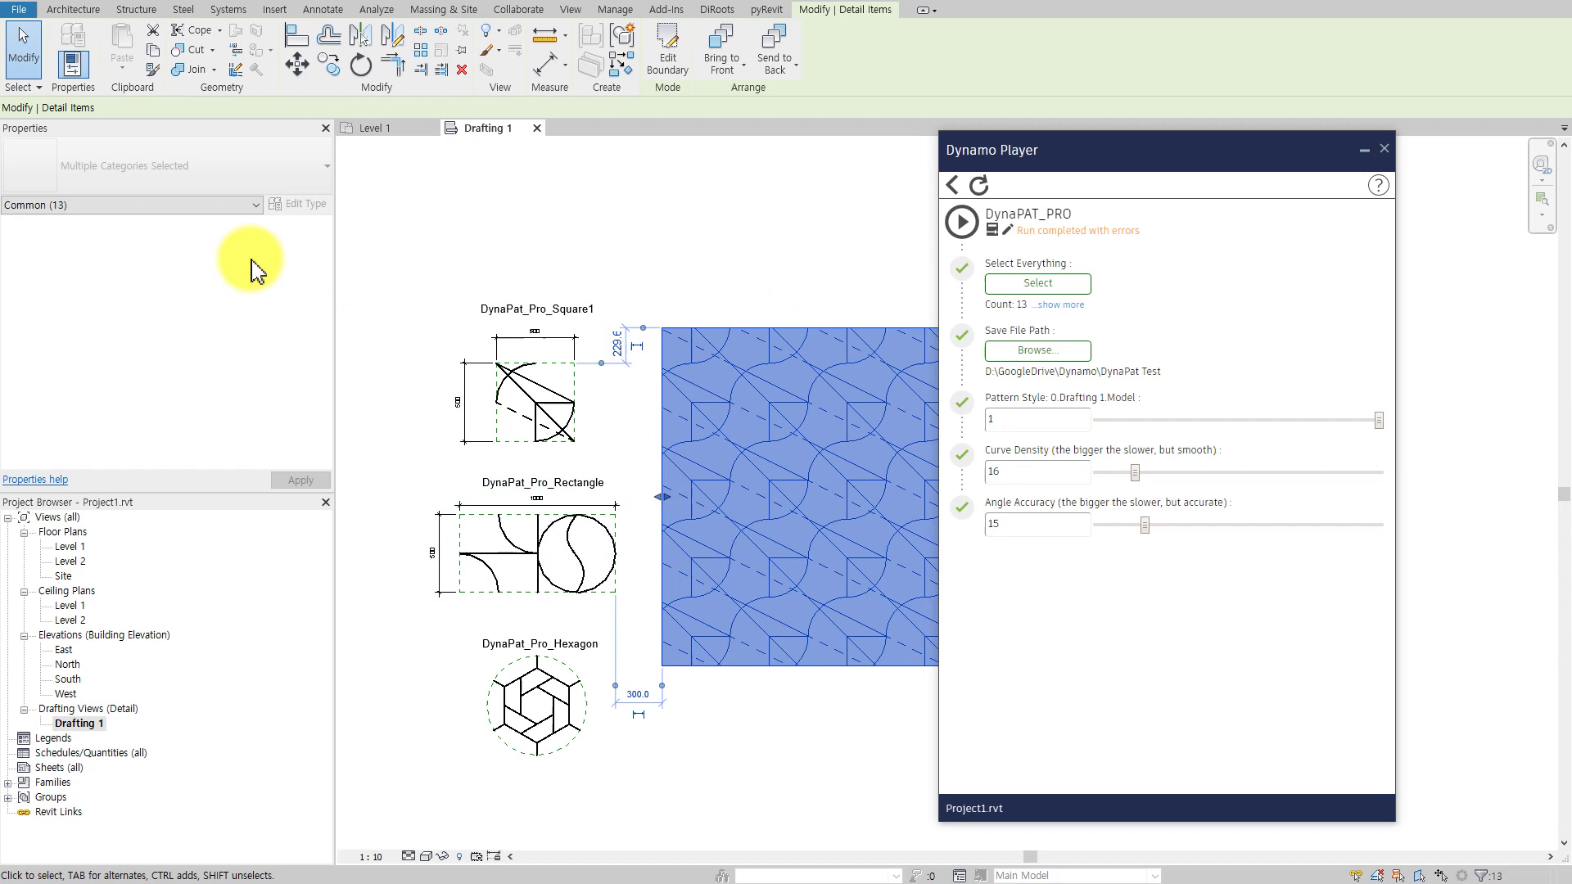
# Step: Re-import the DynaPat_Pro_Square1 pattern from DynaPat_Pro_Rectangle.pat to hatch the region with the rectangle design
pyautogui.click(299, 204)
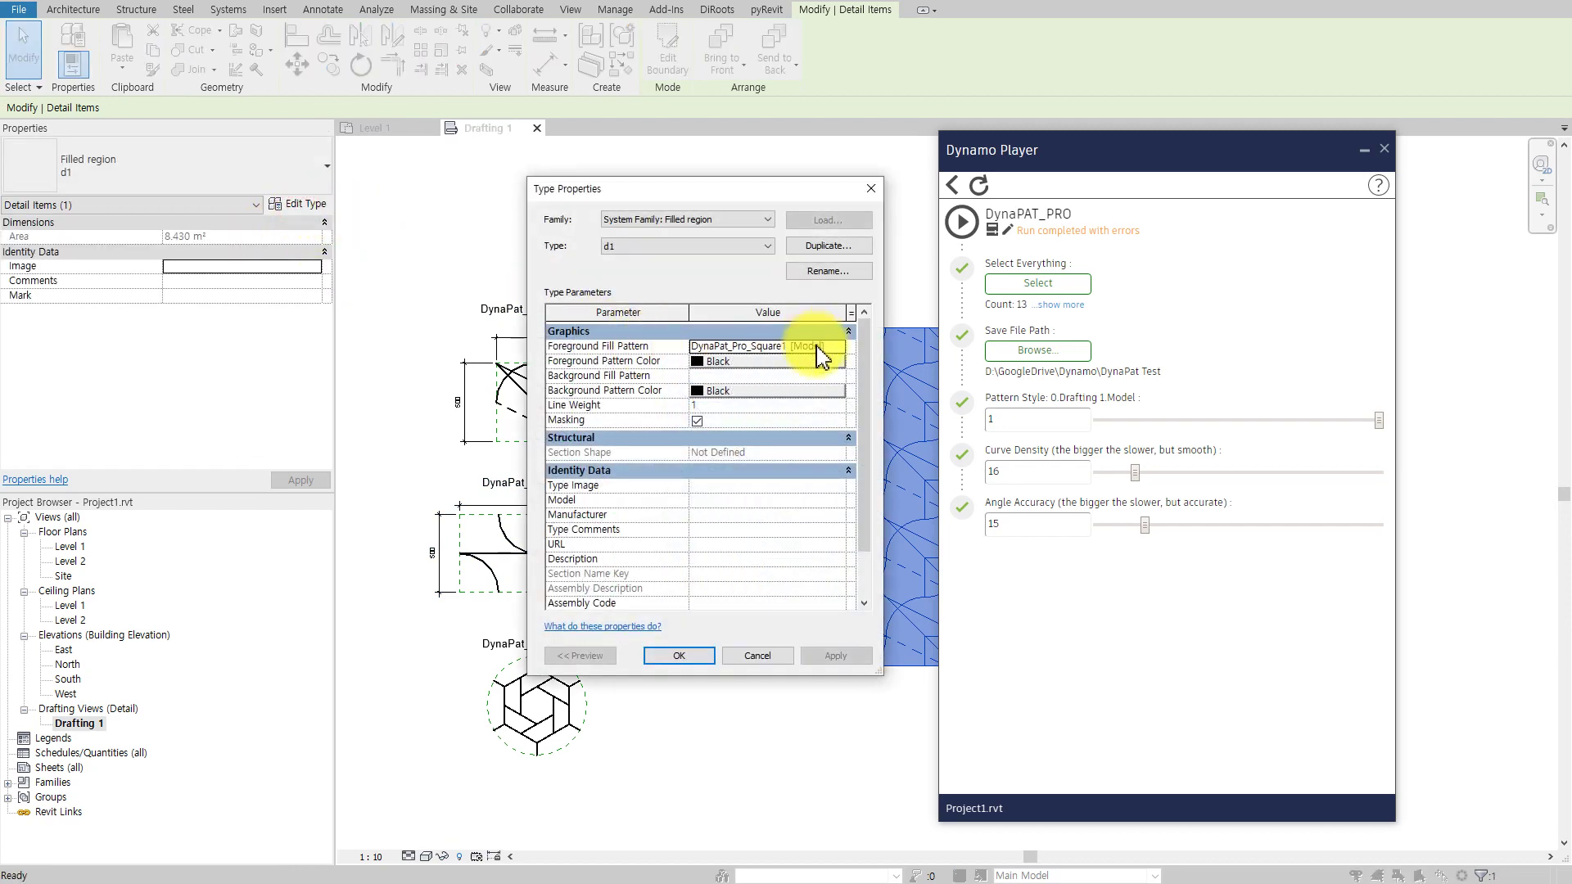
pyautogui.click(842, 358)
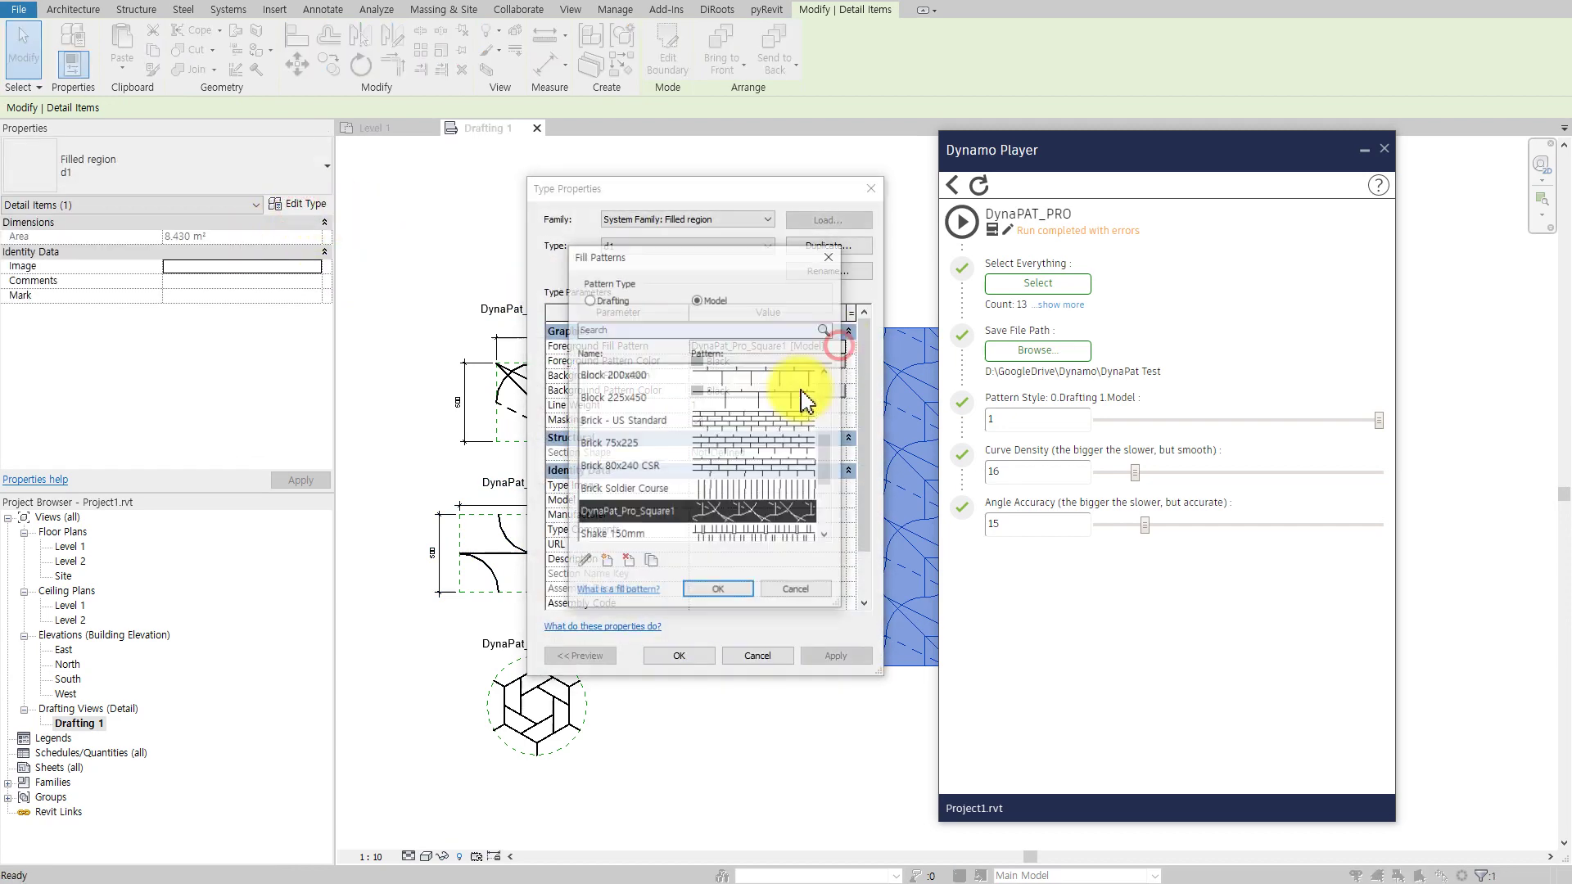
pyautogui.doubleClick(750, 516)
pyautogui.click(760, 470)
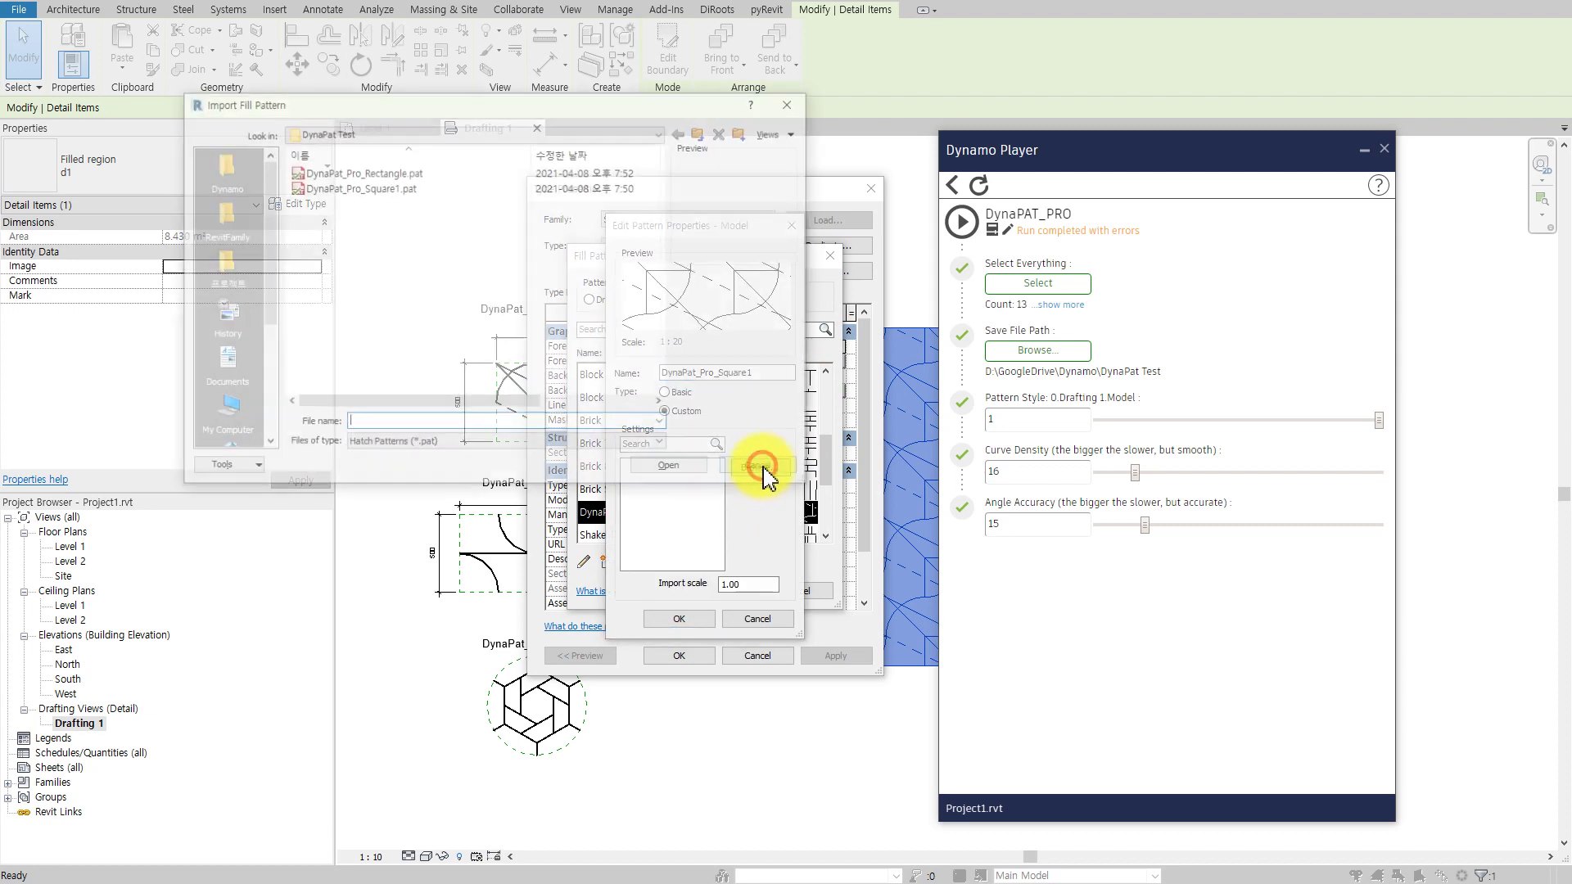
pyautogui.click(389, 173)
pyautogui.click(665, 466)
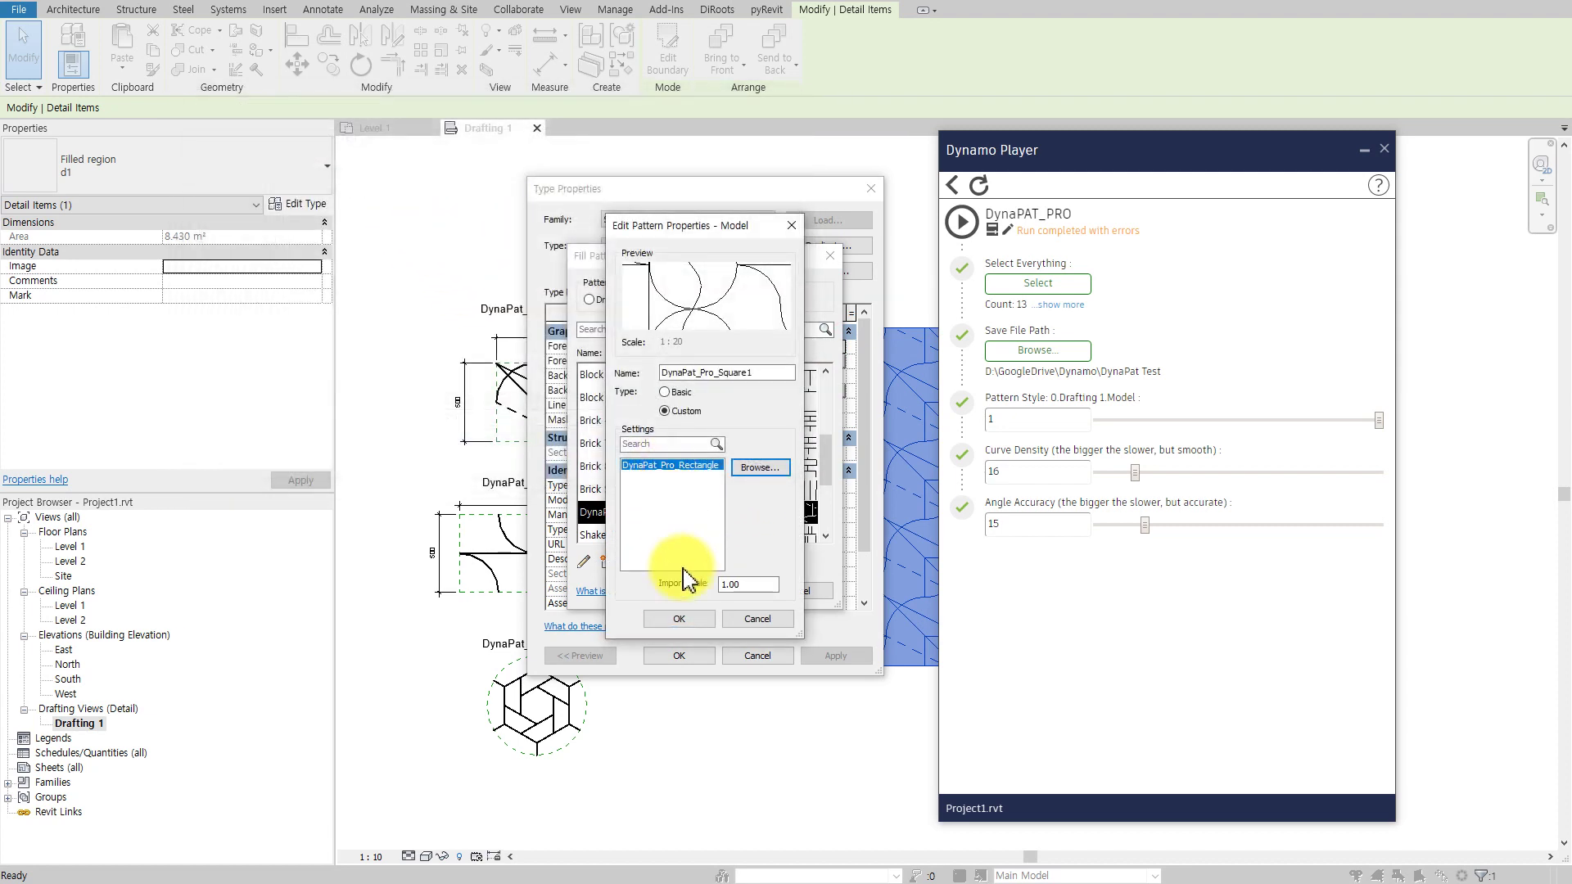
pyautogui.click(685, 624)
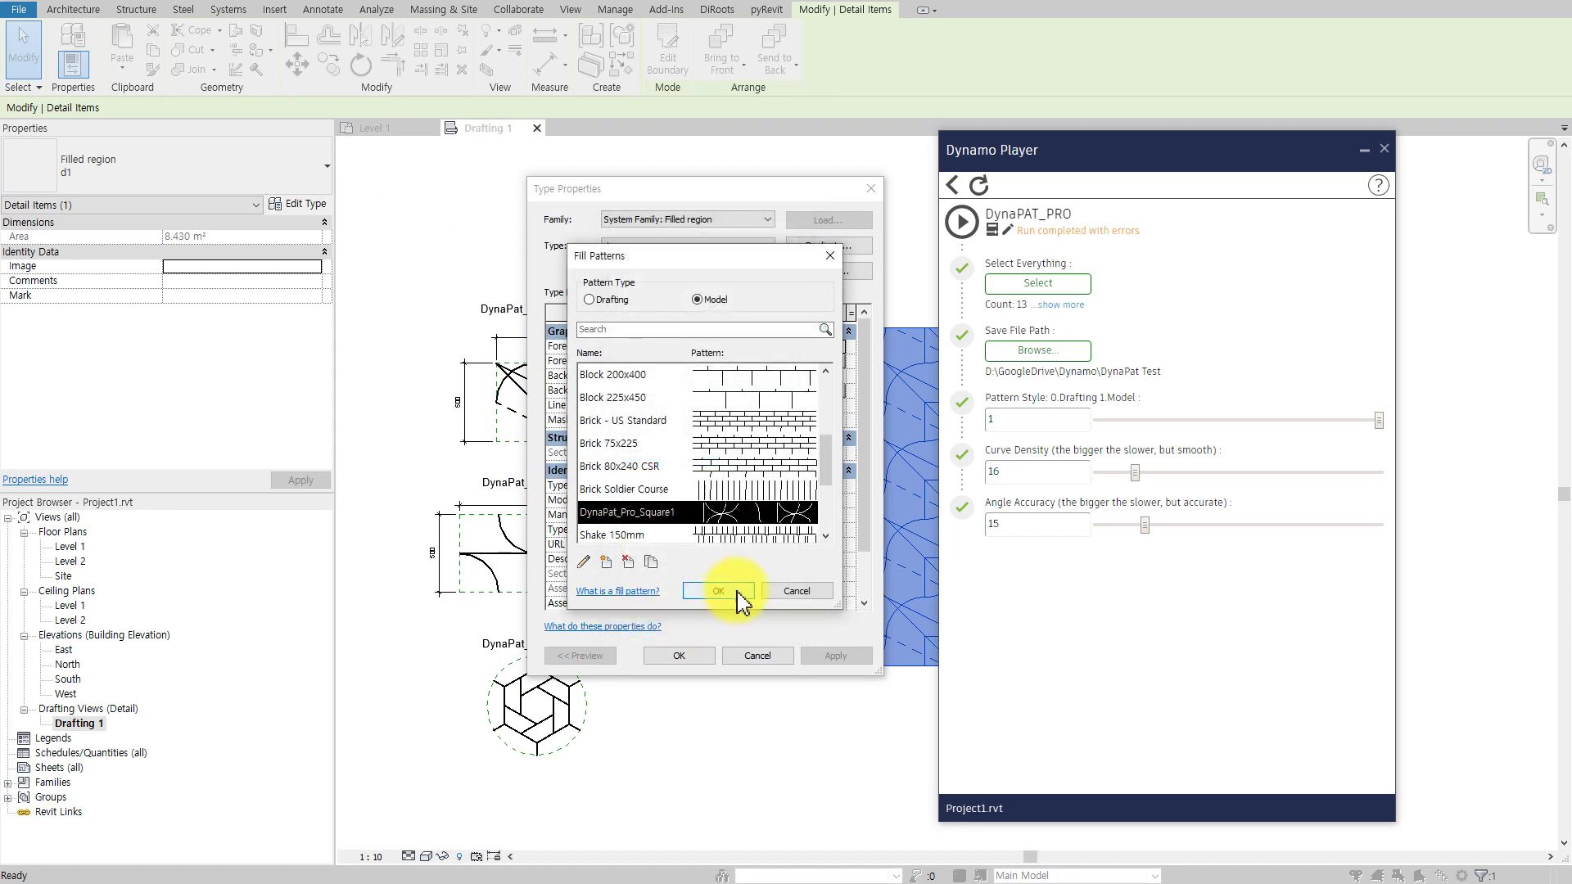
pyautogui.click(738, 591)
pyautogui.click(679, 658)
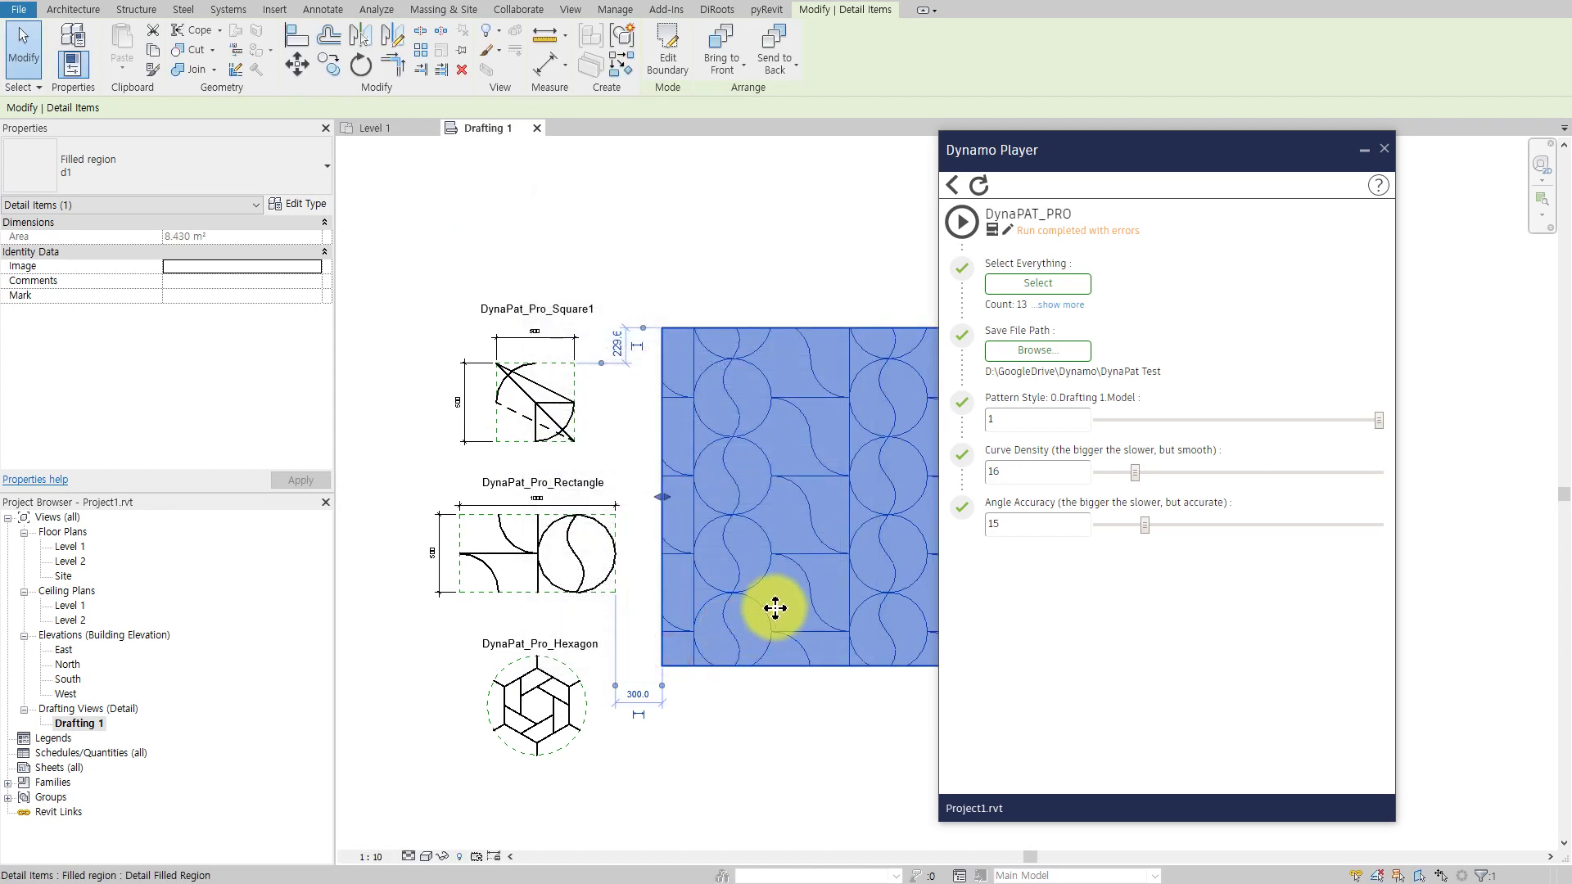
# Step: Deselect the filled region and pan and zoom out over the drawing
pyautogui.moveTo(772, 603); pyautogui.dragTo(604, 569, button='middle')
pyautogui.click(636, 706)
pyautogui.scroll(-1, 636, 704)
# Step: Inspect the rectangle tile's arcs and the Hexagon label, then start a new Dynamo Player element pick
pyautogui.moveTo(636, 702); pyautogui.dragTo(678, 649, button='middle')
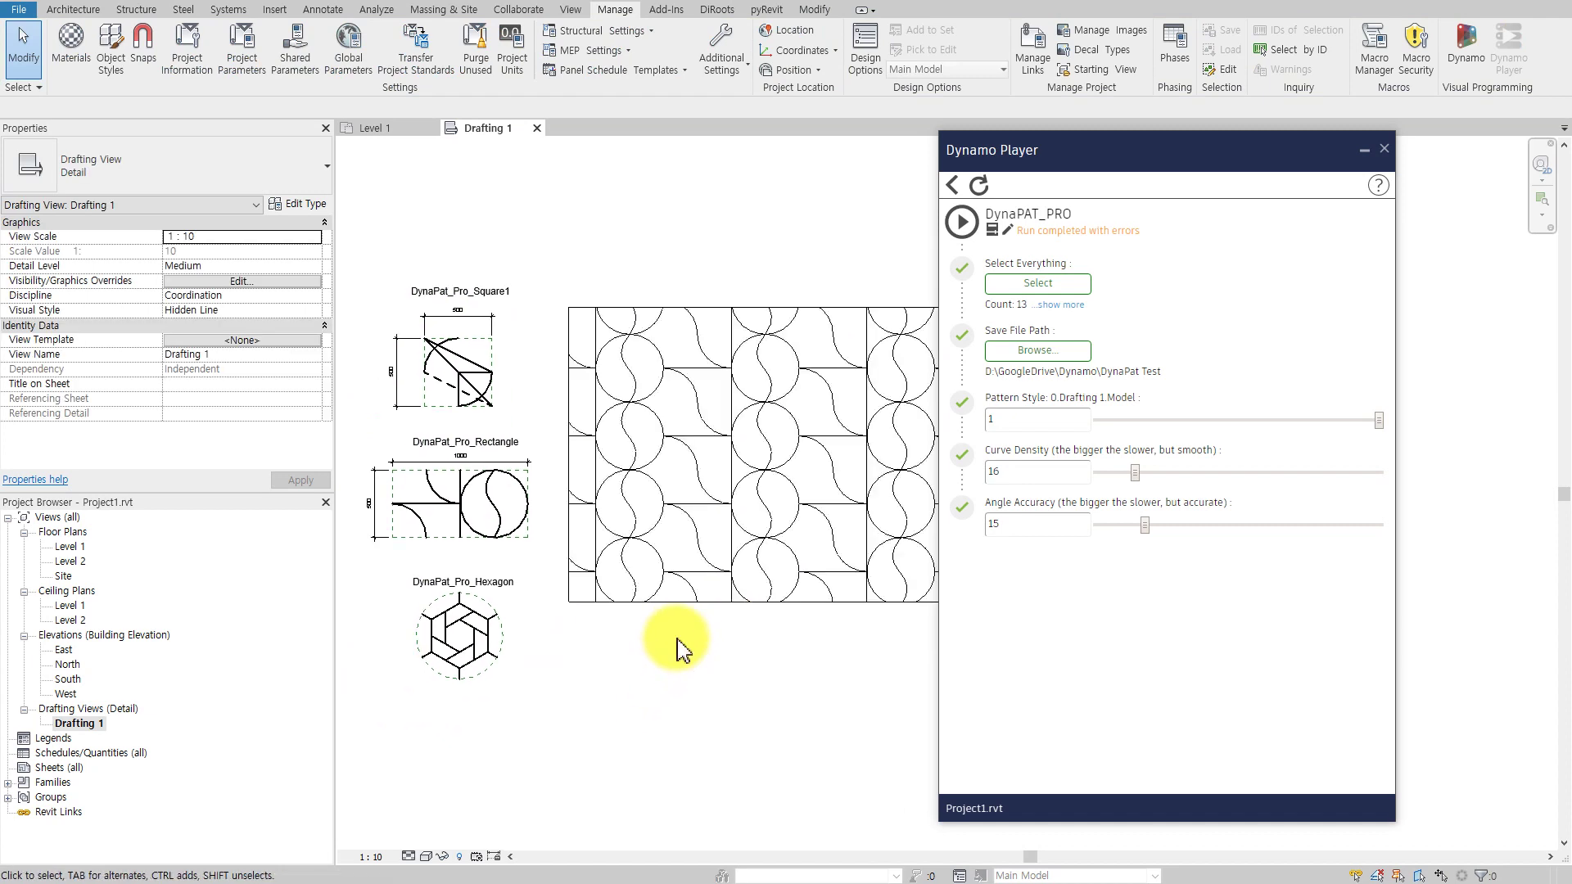
pyautogui.scroll(1, 475, 573)
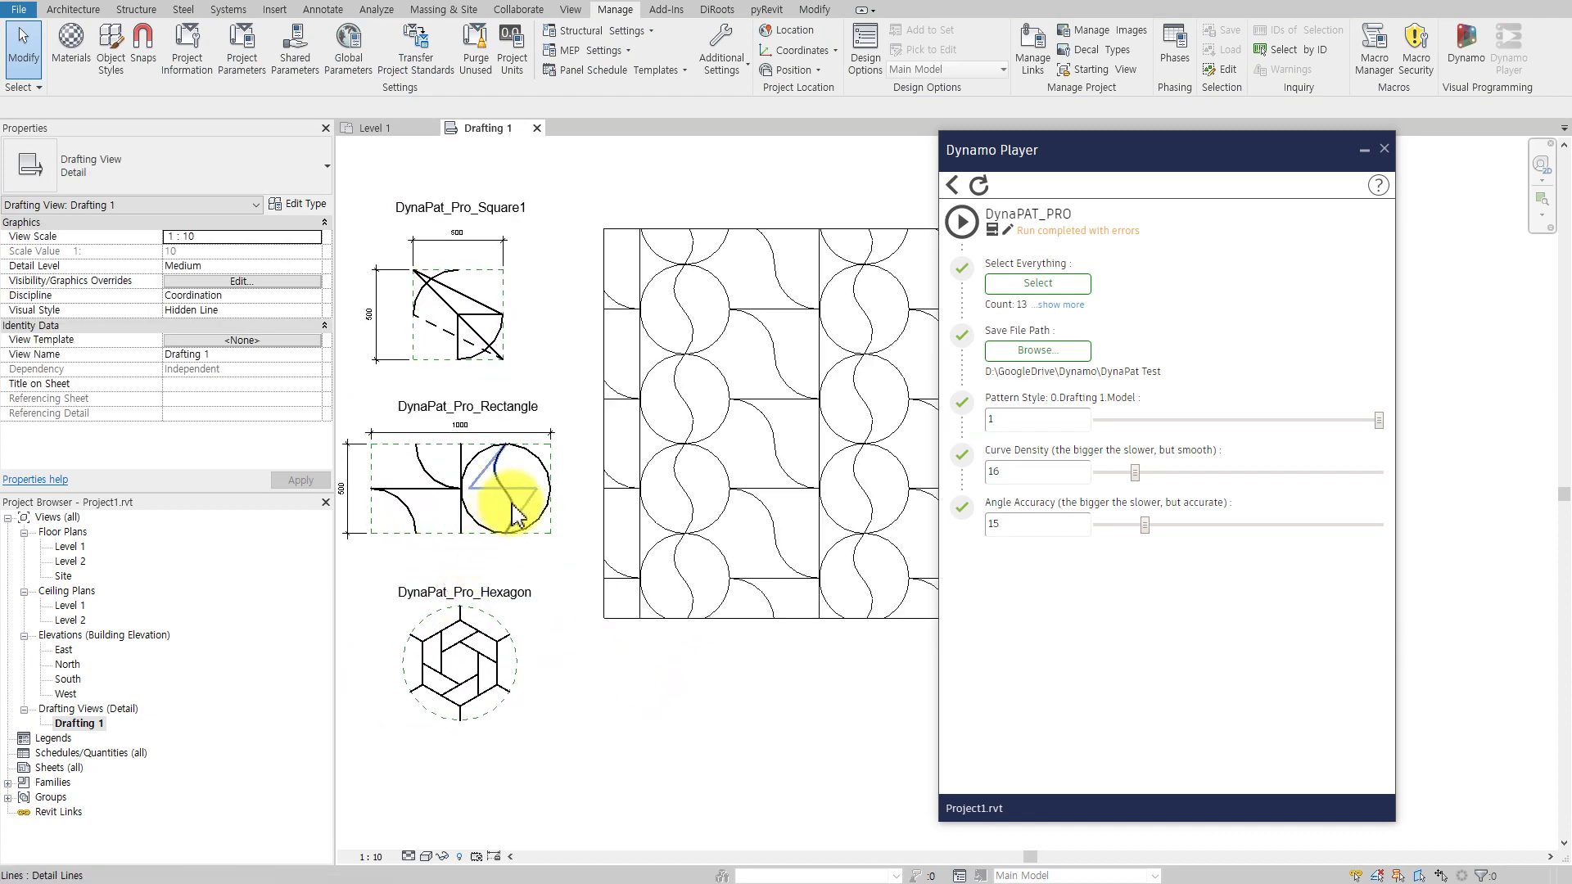
pyautogui.click(511, 503)
pyautogui.click(387, 557)
pyautogui.click(404, 520)
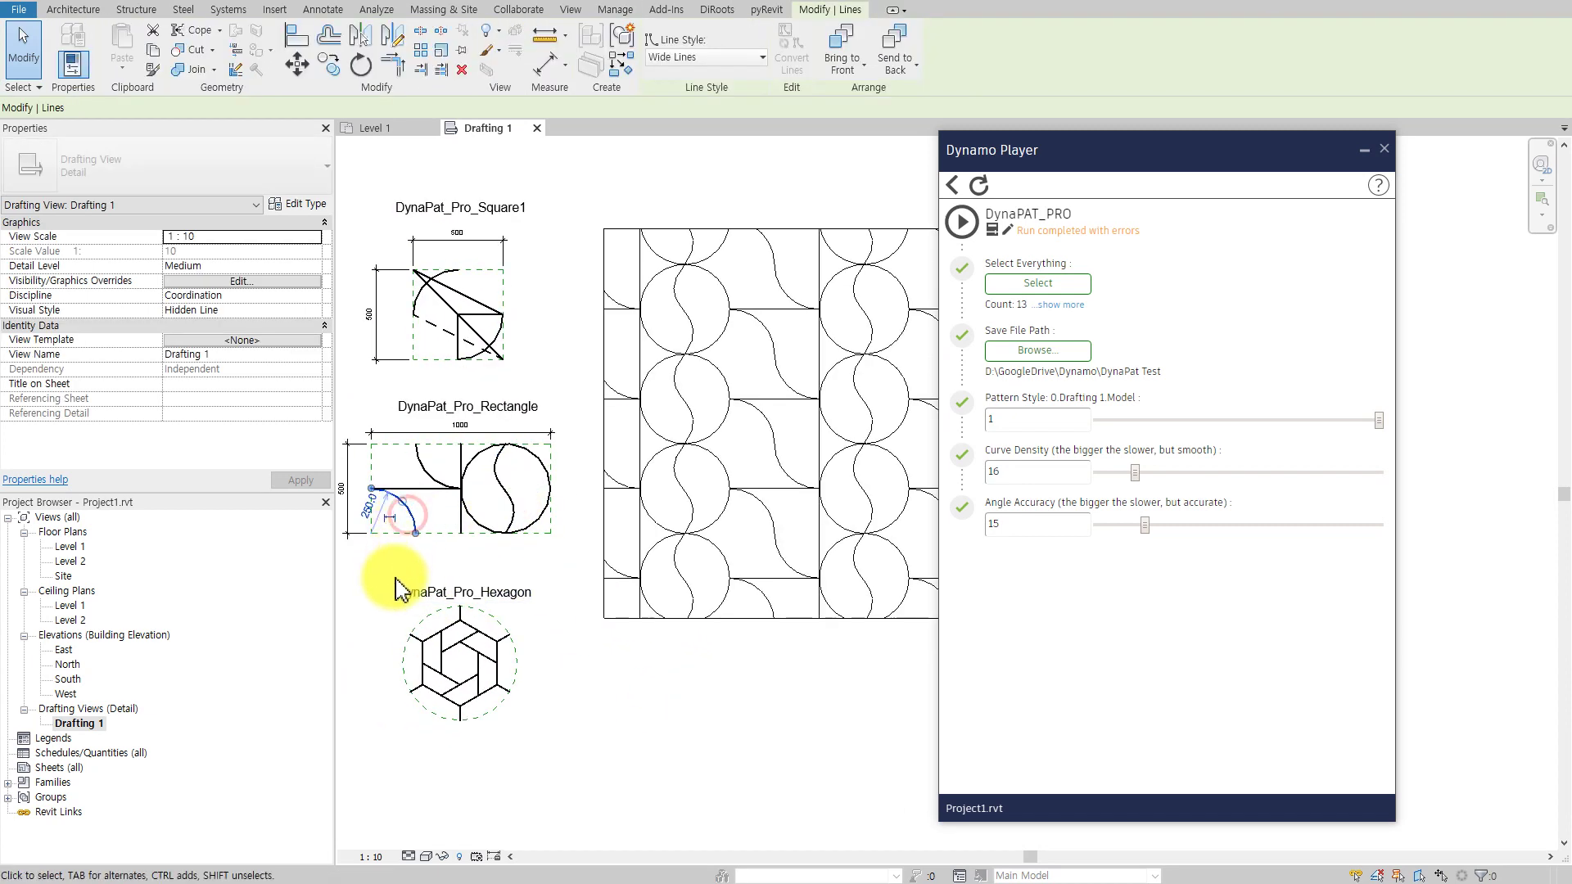
pyautogui.click(406, 593)
pyautogui.moveTo(411, 590); pyautogui.dragTo(426, 612, button='middle')
pyautogui.click(607, 691)
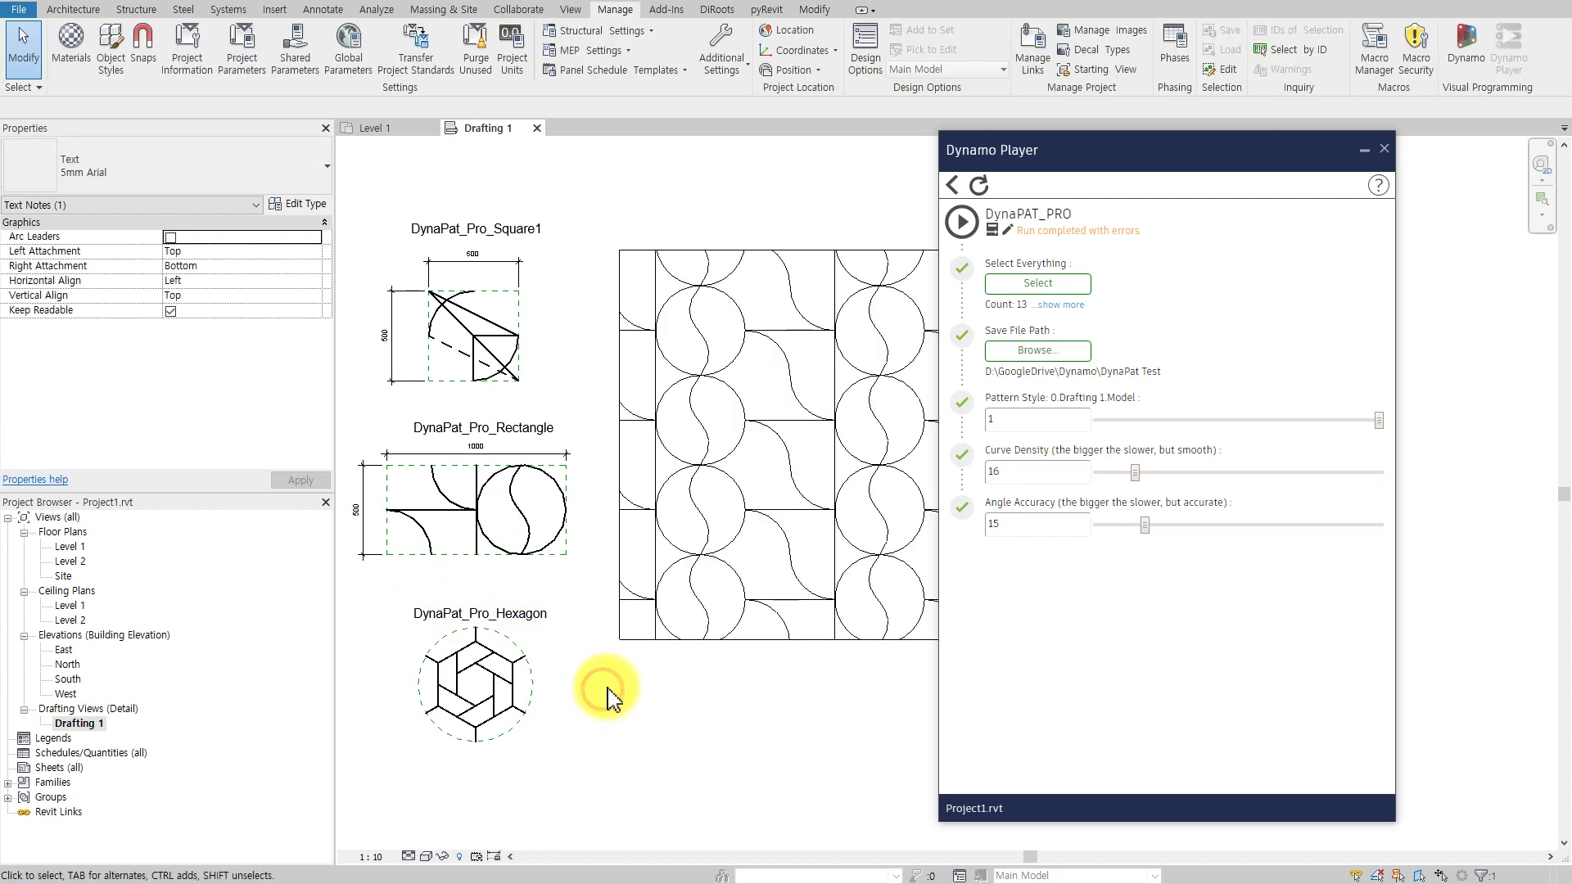
pyautogui.moveTo(606, 691); pyautogui.dragTo(700, 641, button='middle')
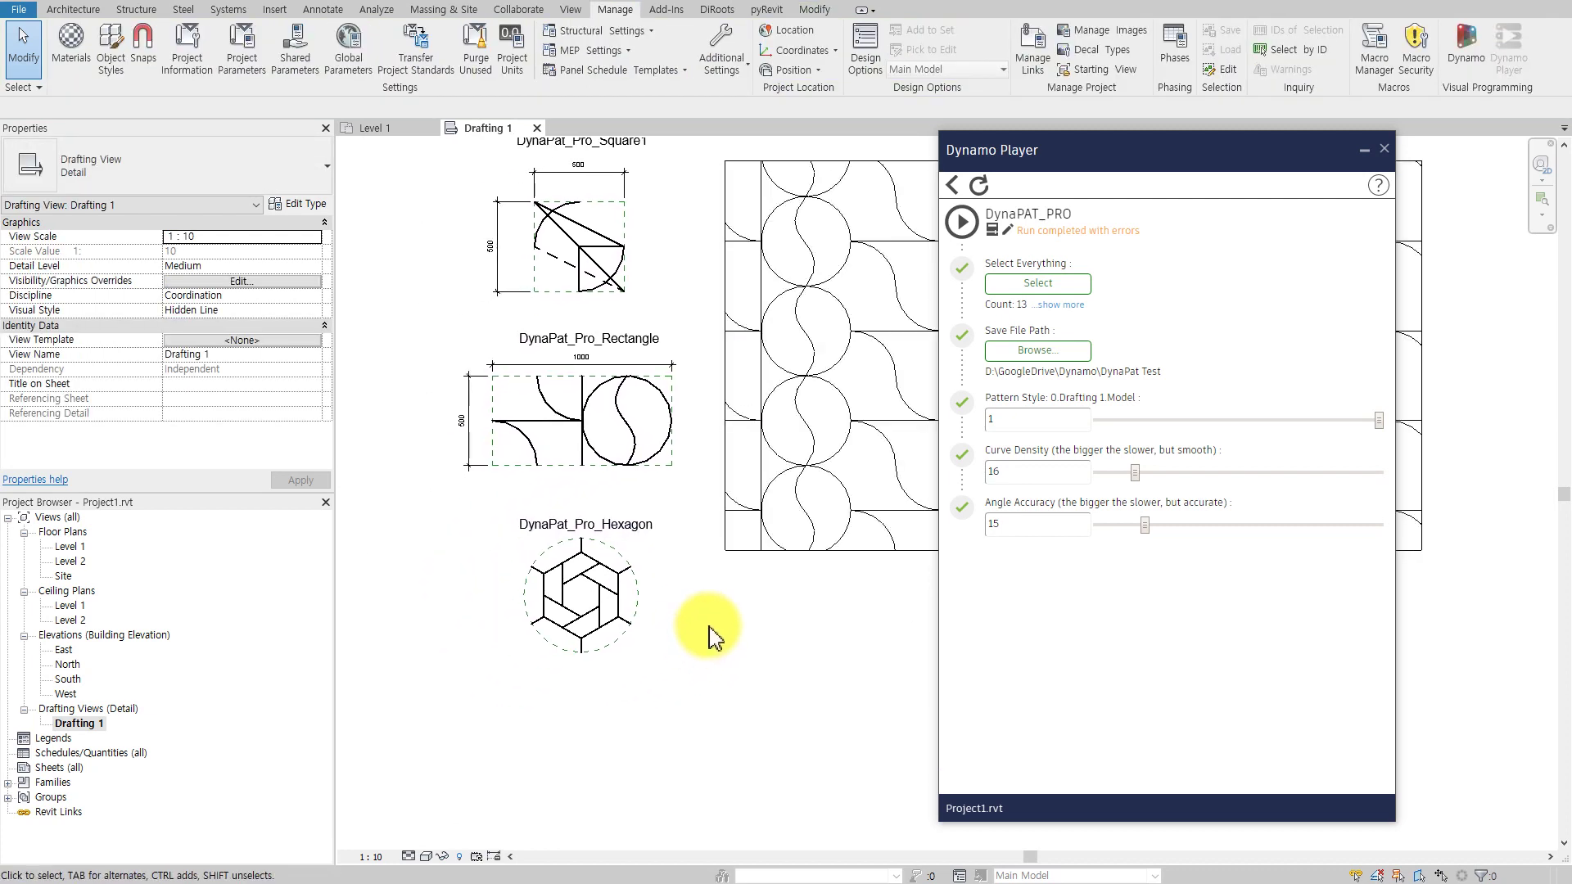
pyautogui.click(1020, 287)
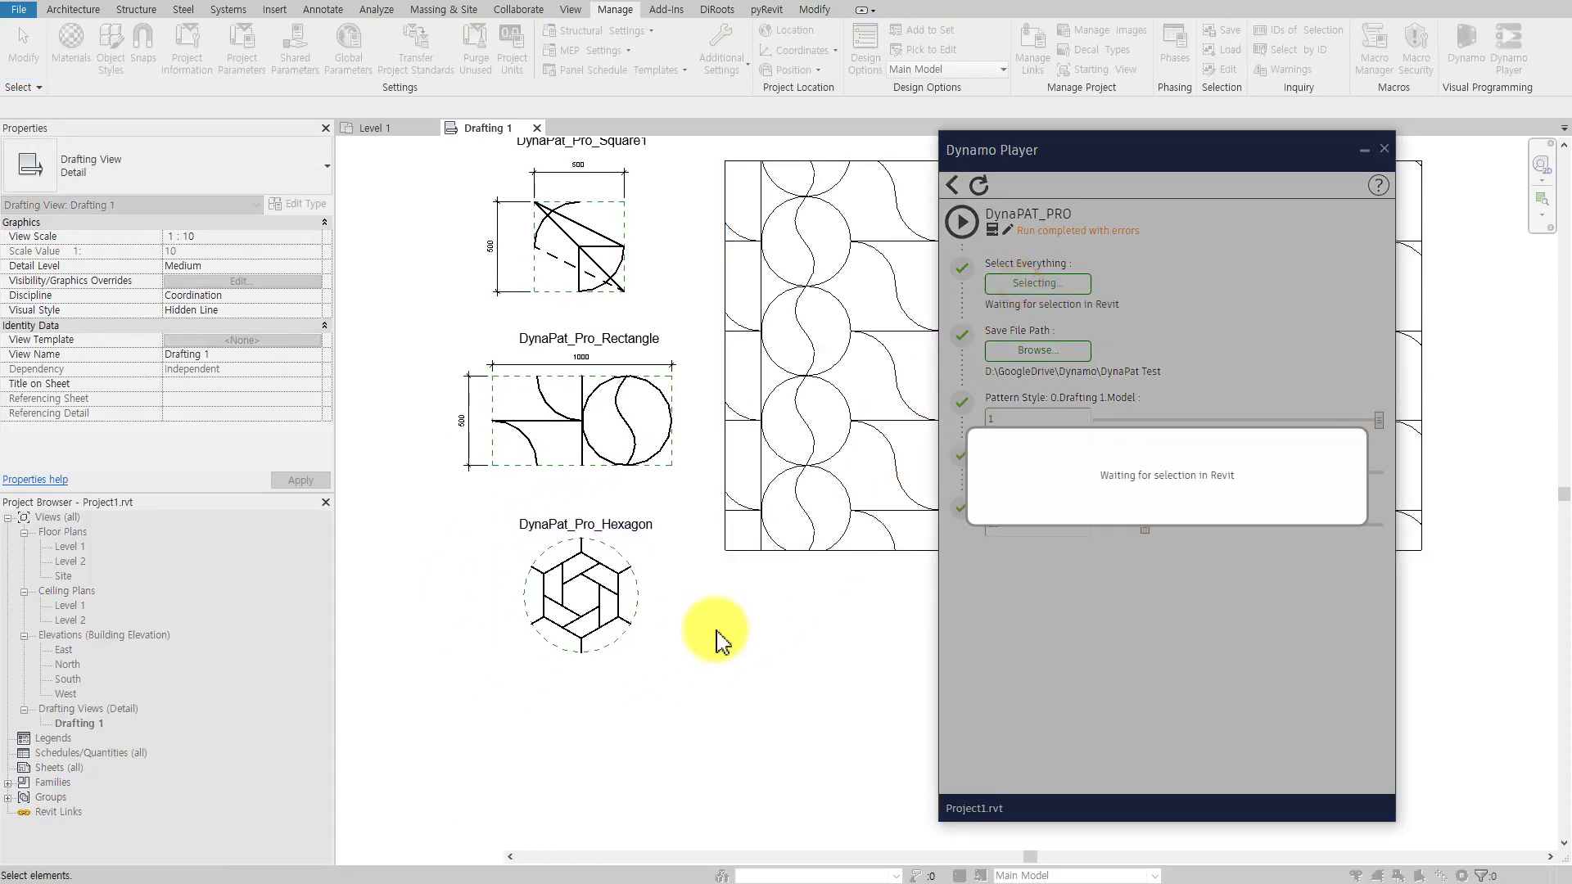
# Step: Run the DynaPAT_PRO graph on the hexagon tile's 20 elements, then select the filled region
pyautogui.moveTo(694, 680)
pyautogui.mouseDown()
pyautogui.moveTo(474, 543)
pyautogui.moveTo(467, 508)
pyautogui.mouseUp()
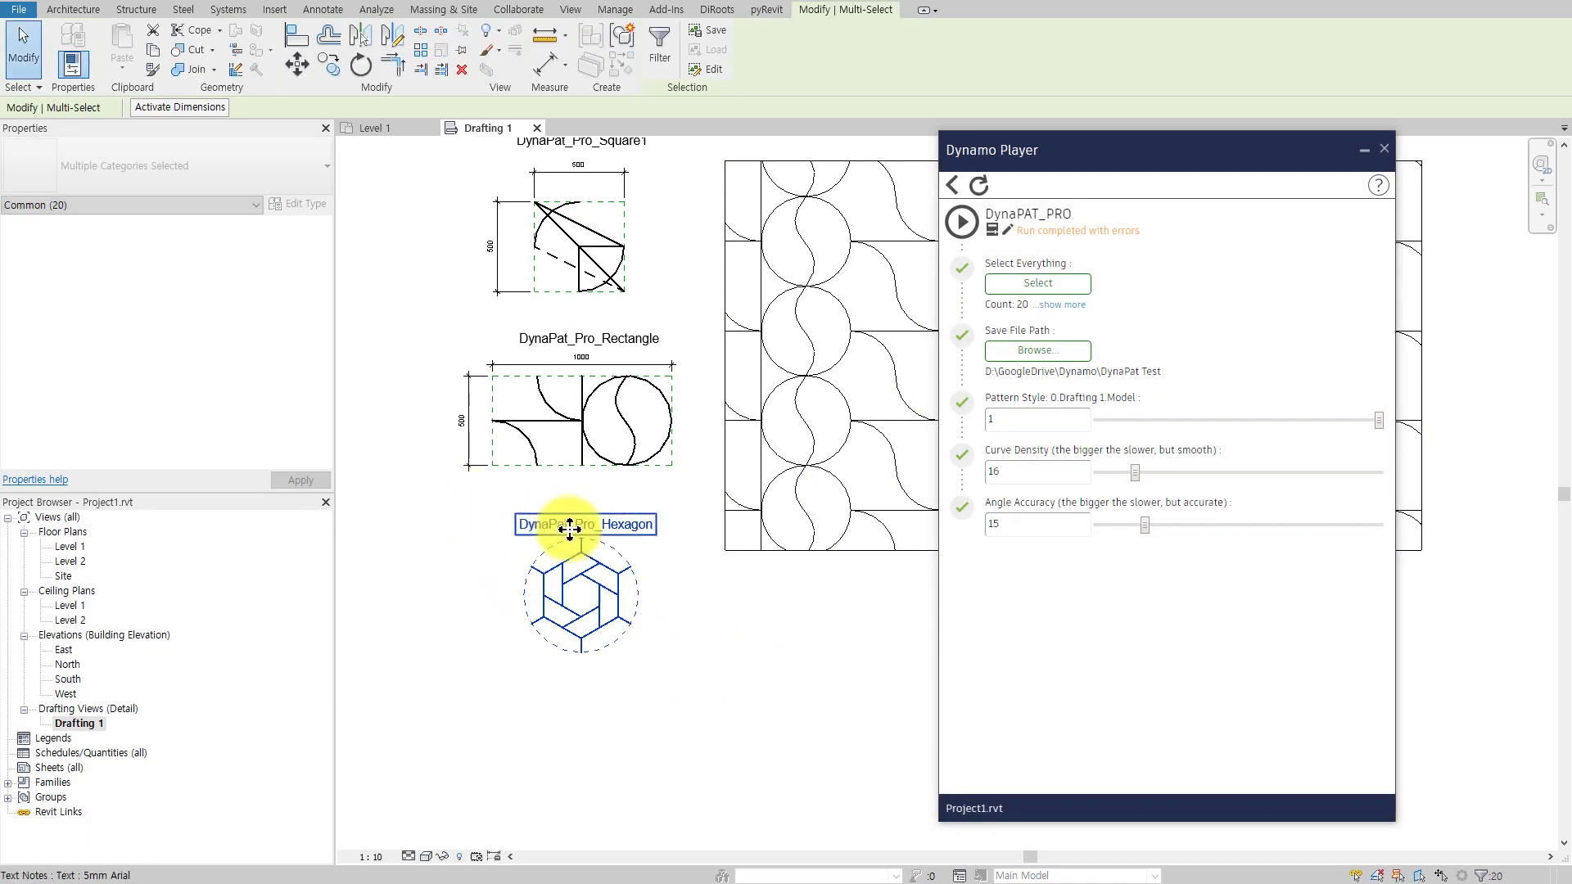
pyautogui.click(962, 221)
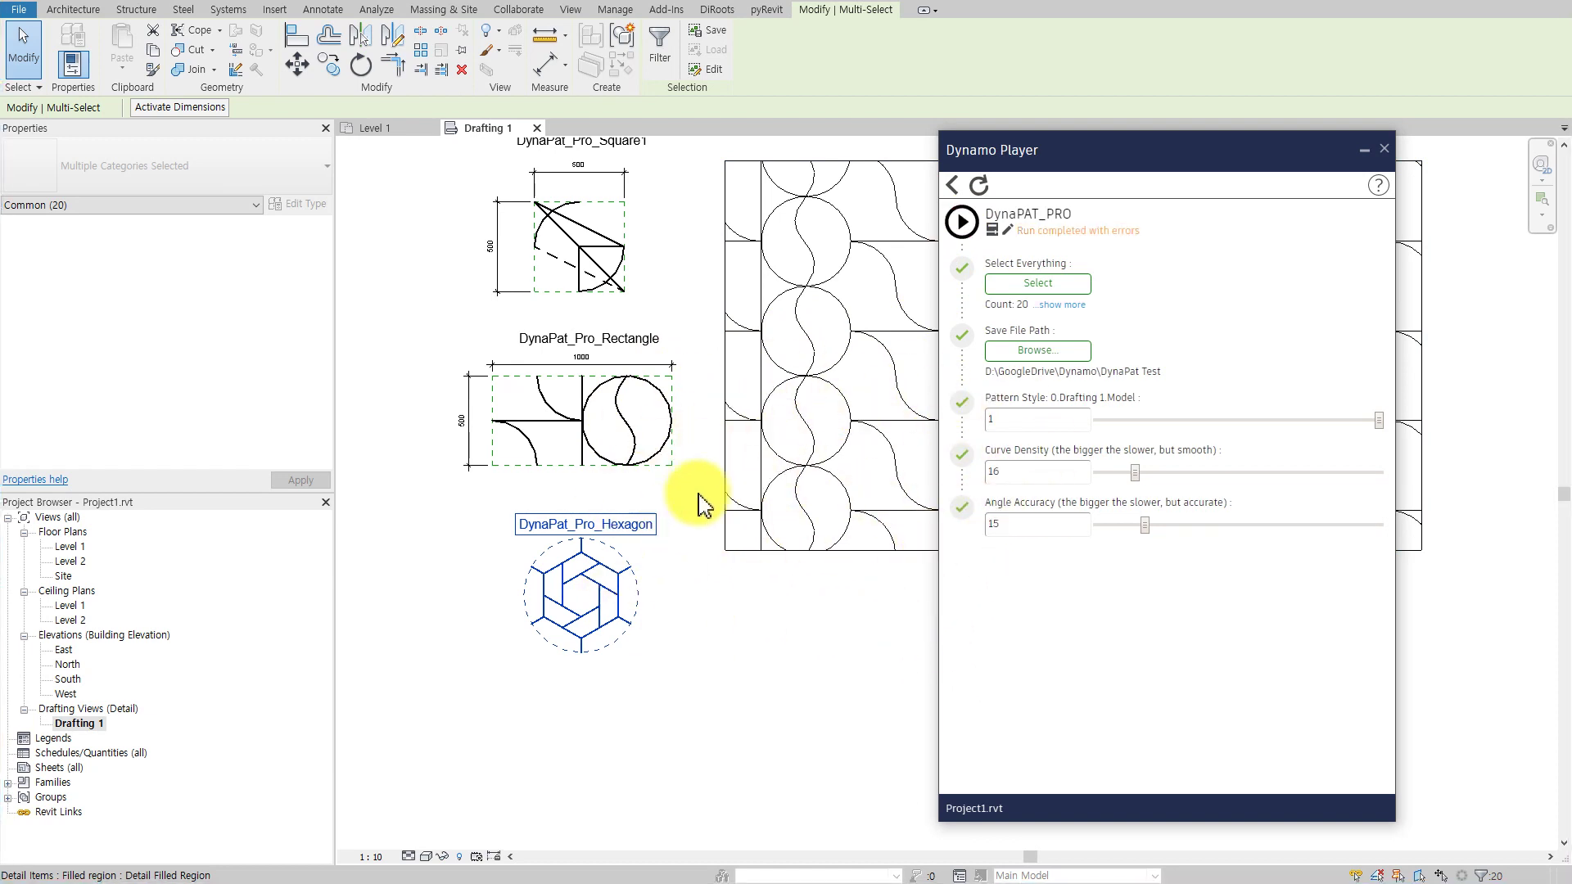
pyautogui.scroll(-2, 775, 646)
pyautogui.scroll(-2, 769, 653)
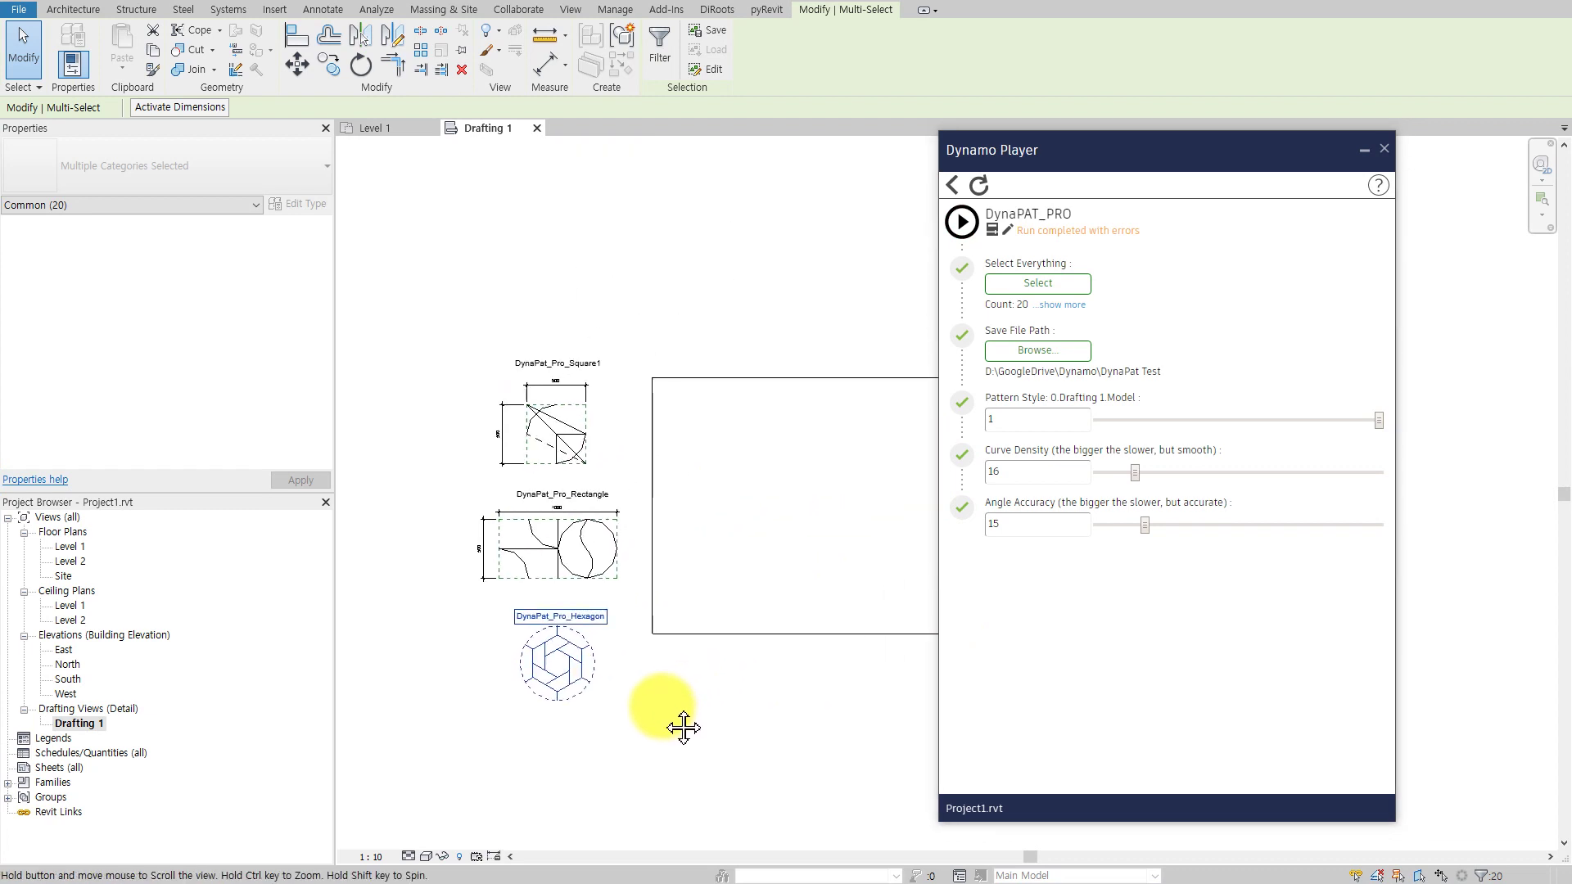
pyautogui.moveTo(677, 723); pyautogui.dragTo(644, 725, button='middle')
pyautogui.scroll(2, 655, 712)
pyautogui.click(688, 691)
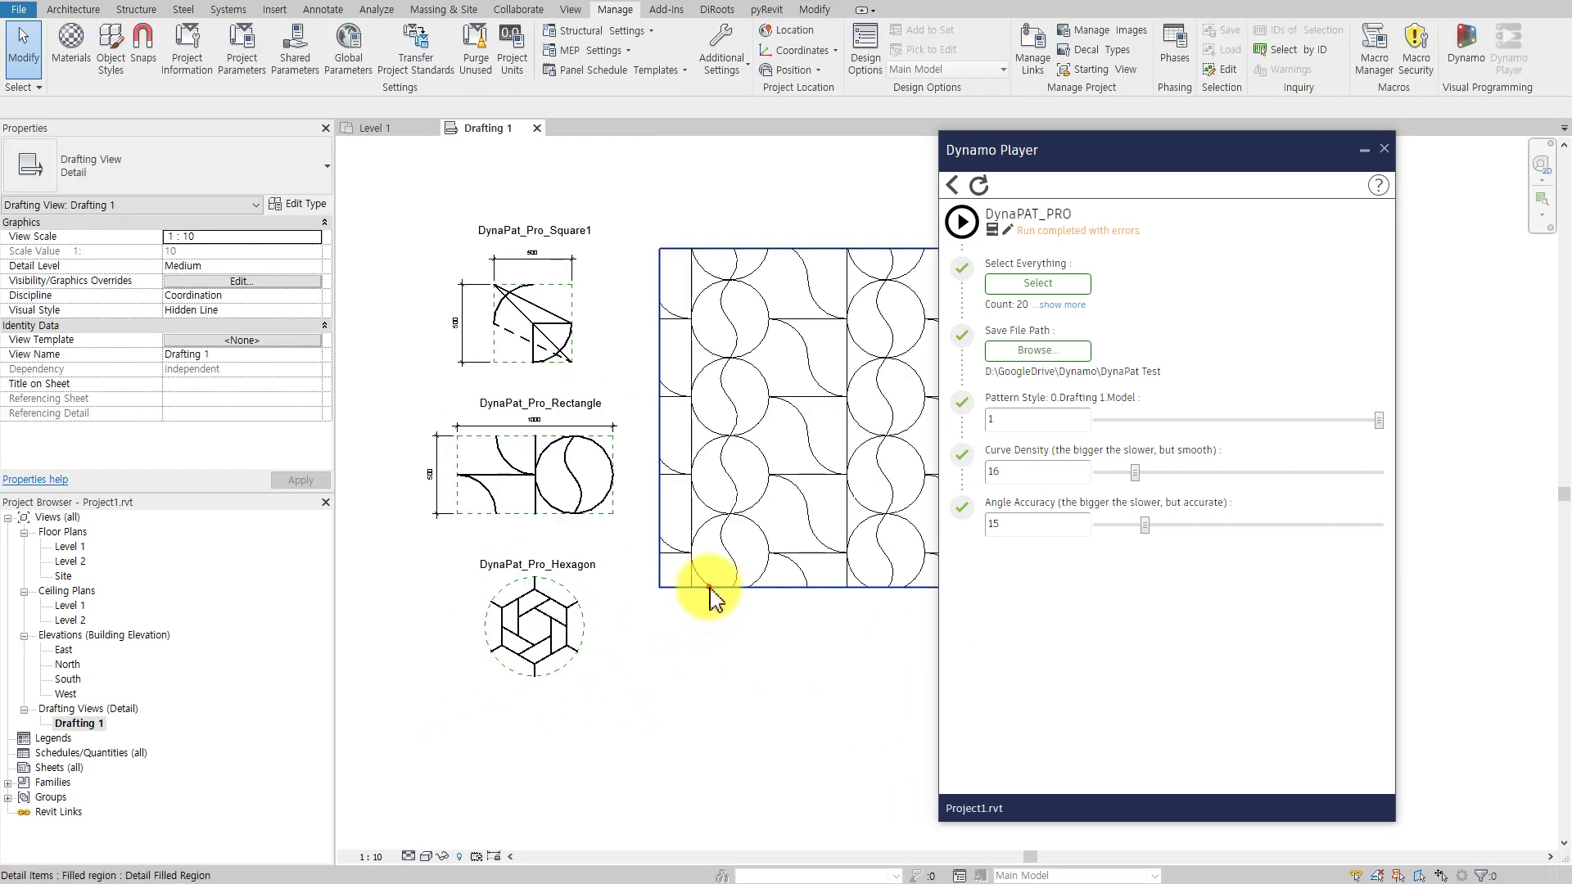
pyautogui.click(712, 591)
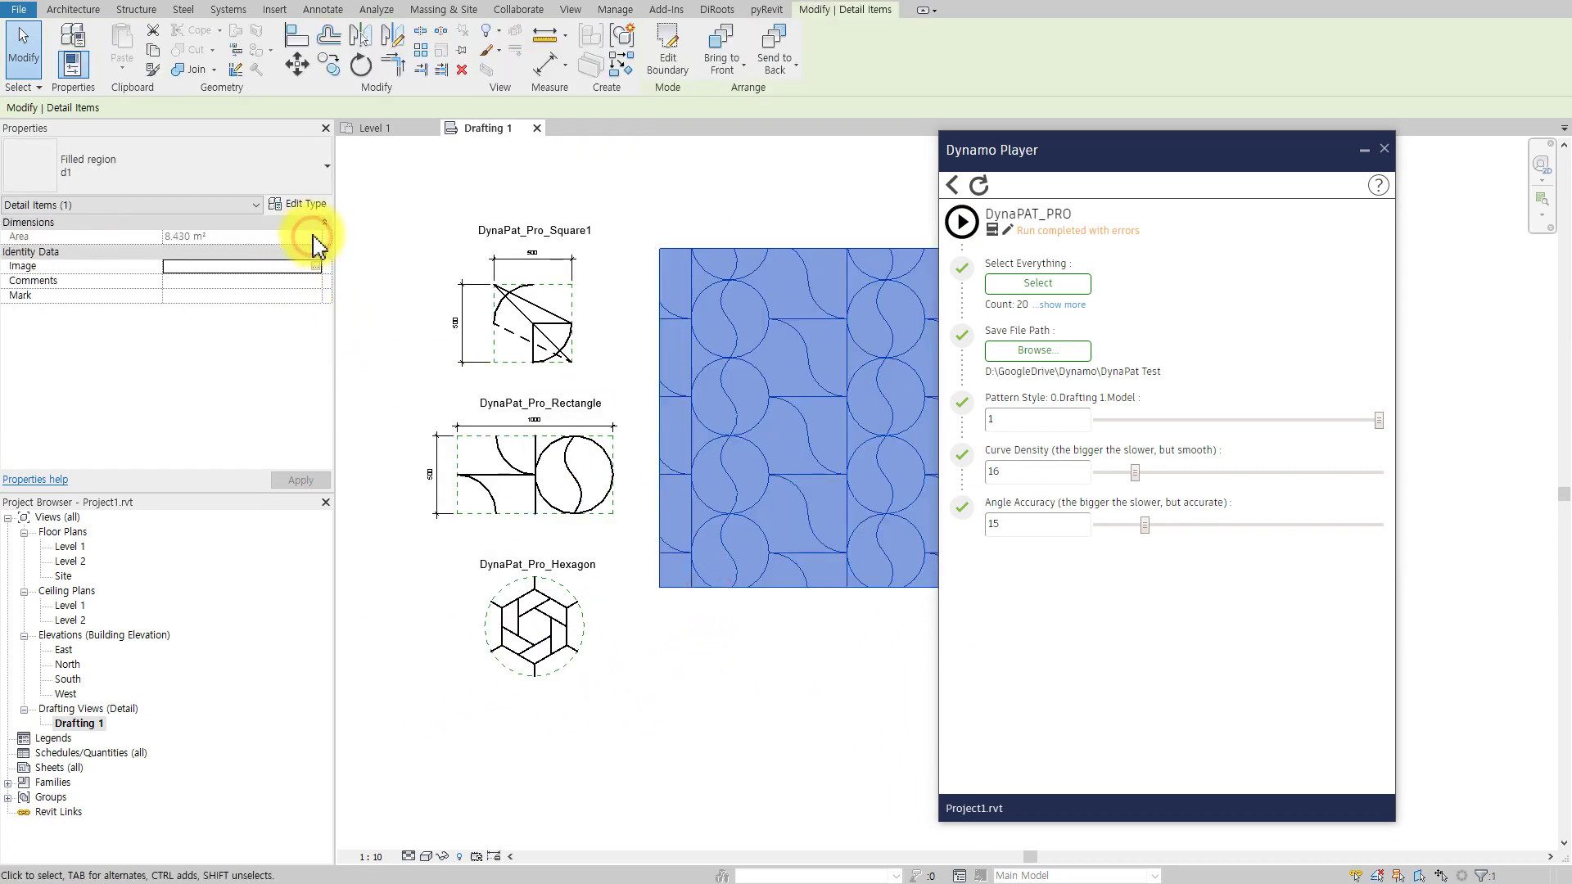
# Step: Re-import the DynaPat_Pro_Square1 pattern from DynaPat_Pro_Hexagon.pat and apply it to the region
pyautogui.click(307, 206)
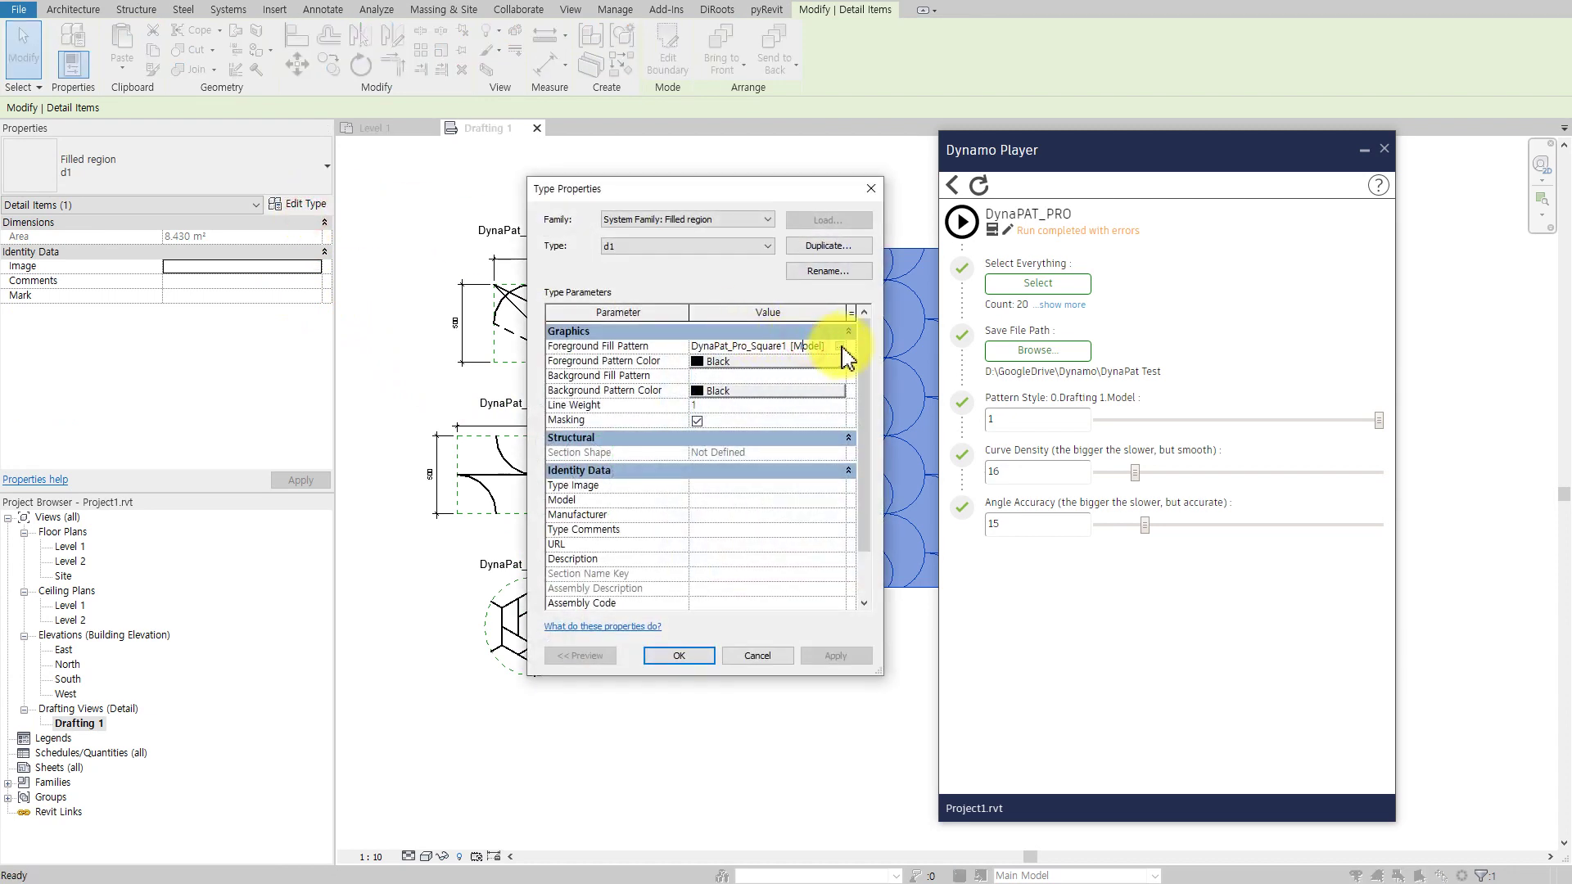
pyautogui.click(840, 345)
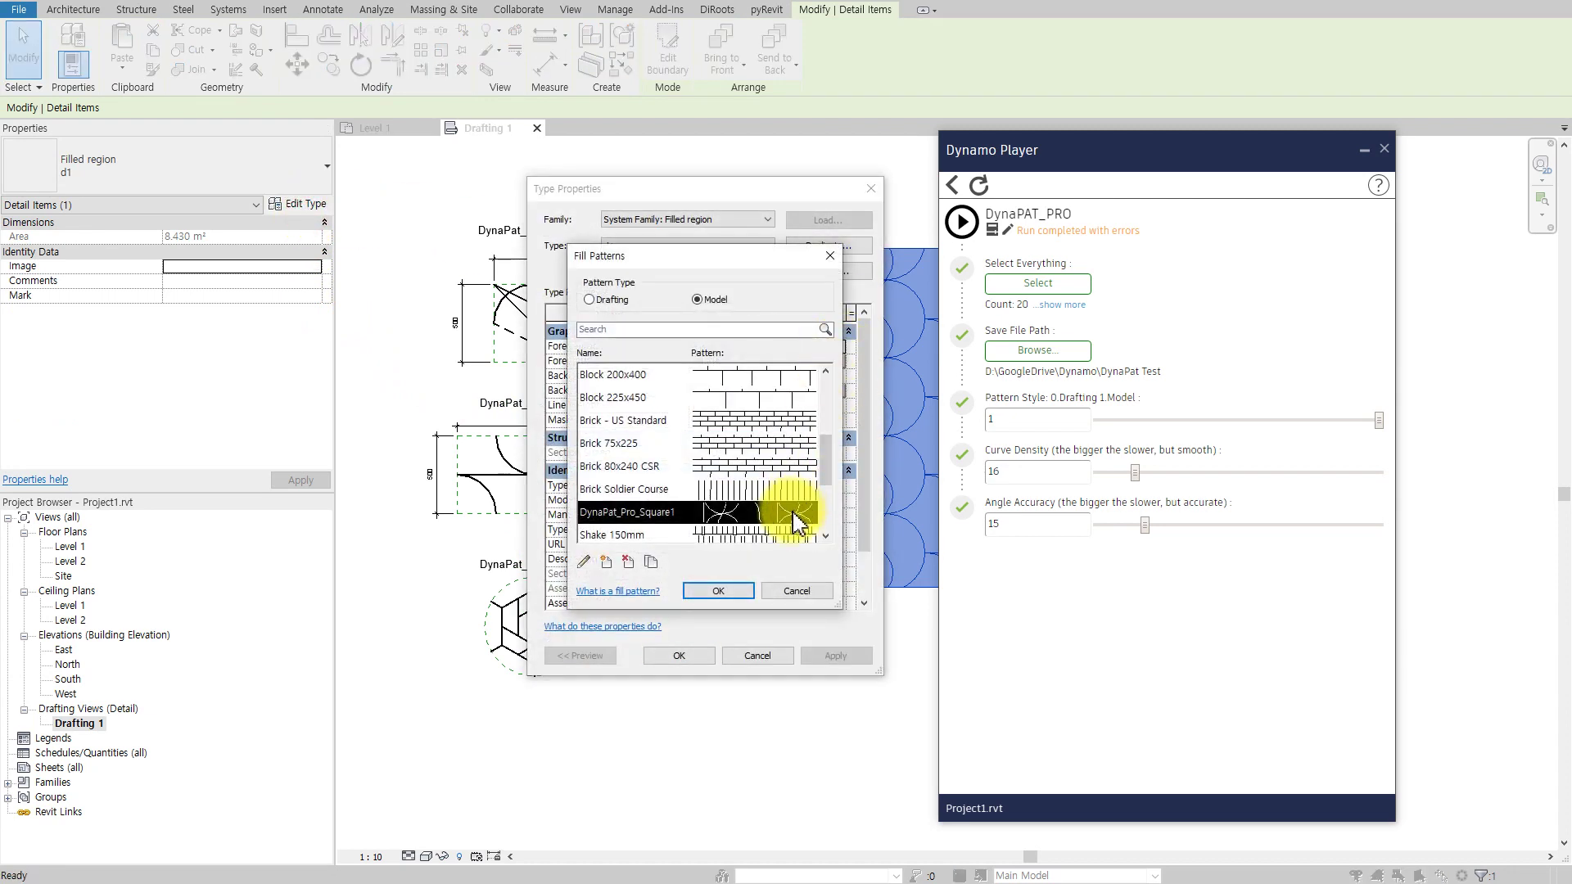
pyautogui.doubleClick(749, 516)
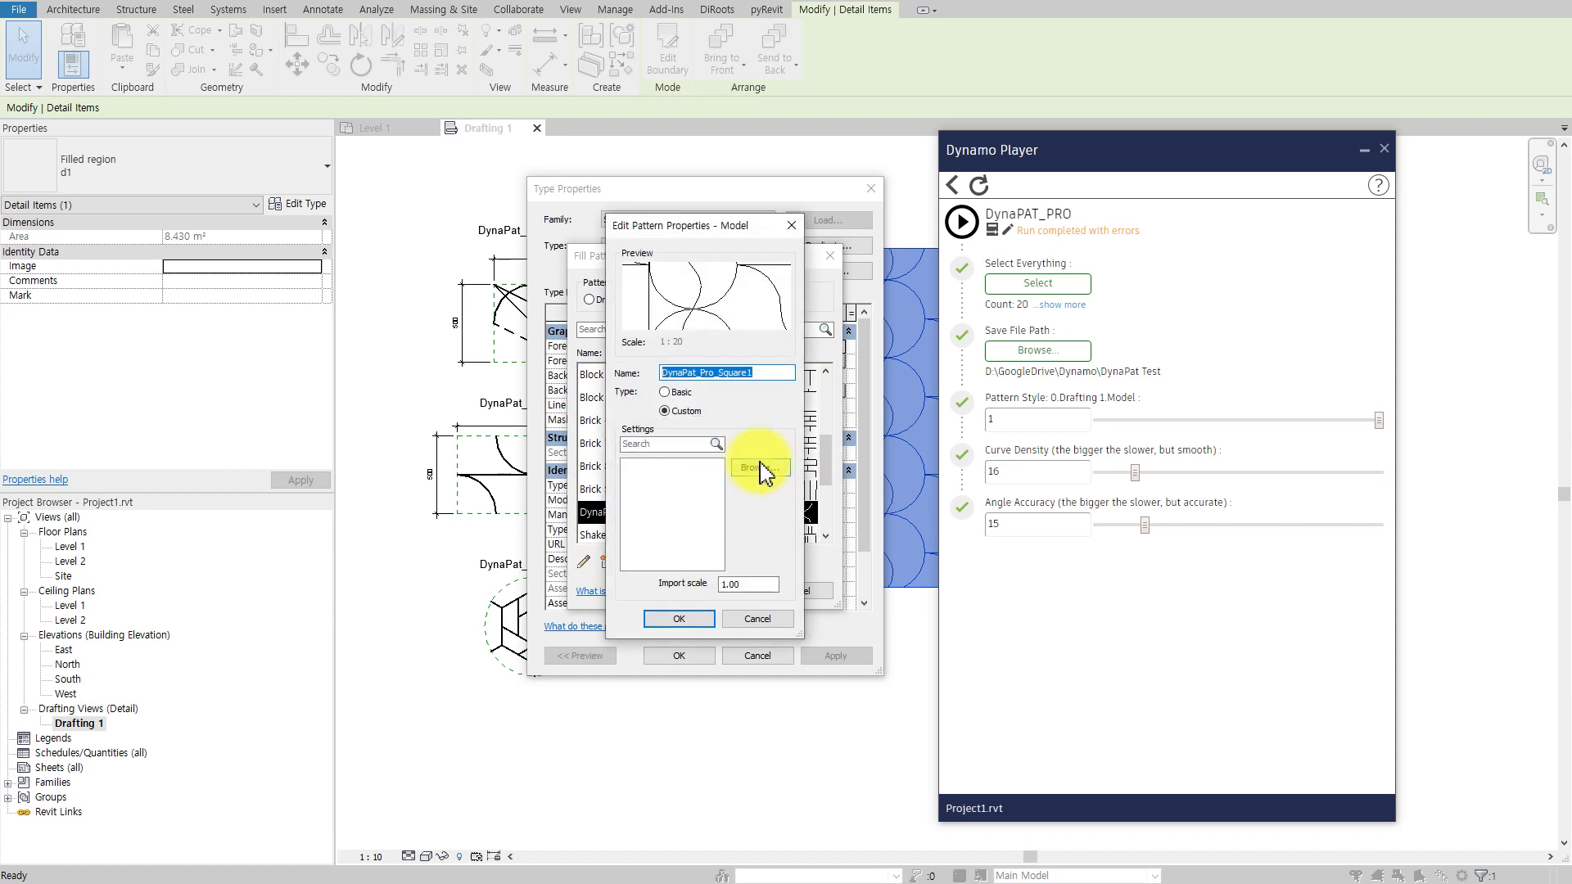
pyautogui.click(760, 470)
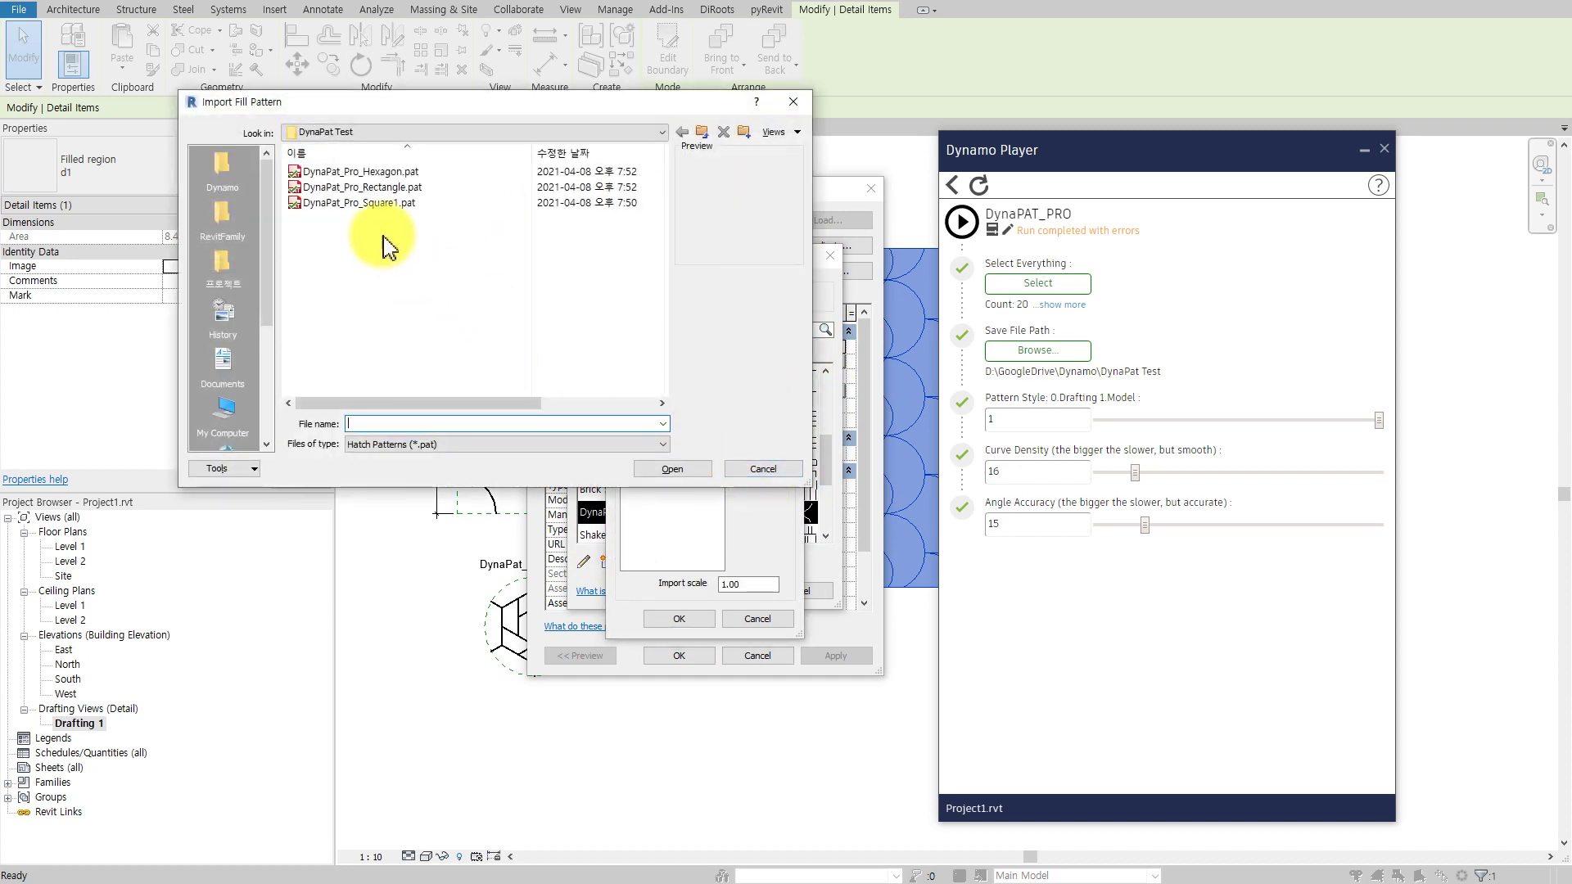
pyautogui.click(382, 172)
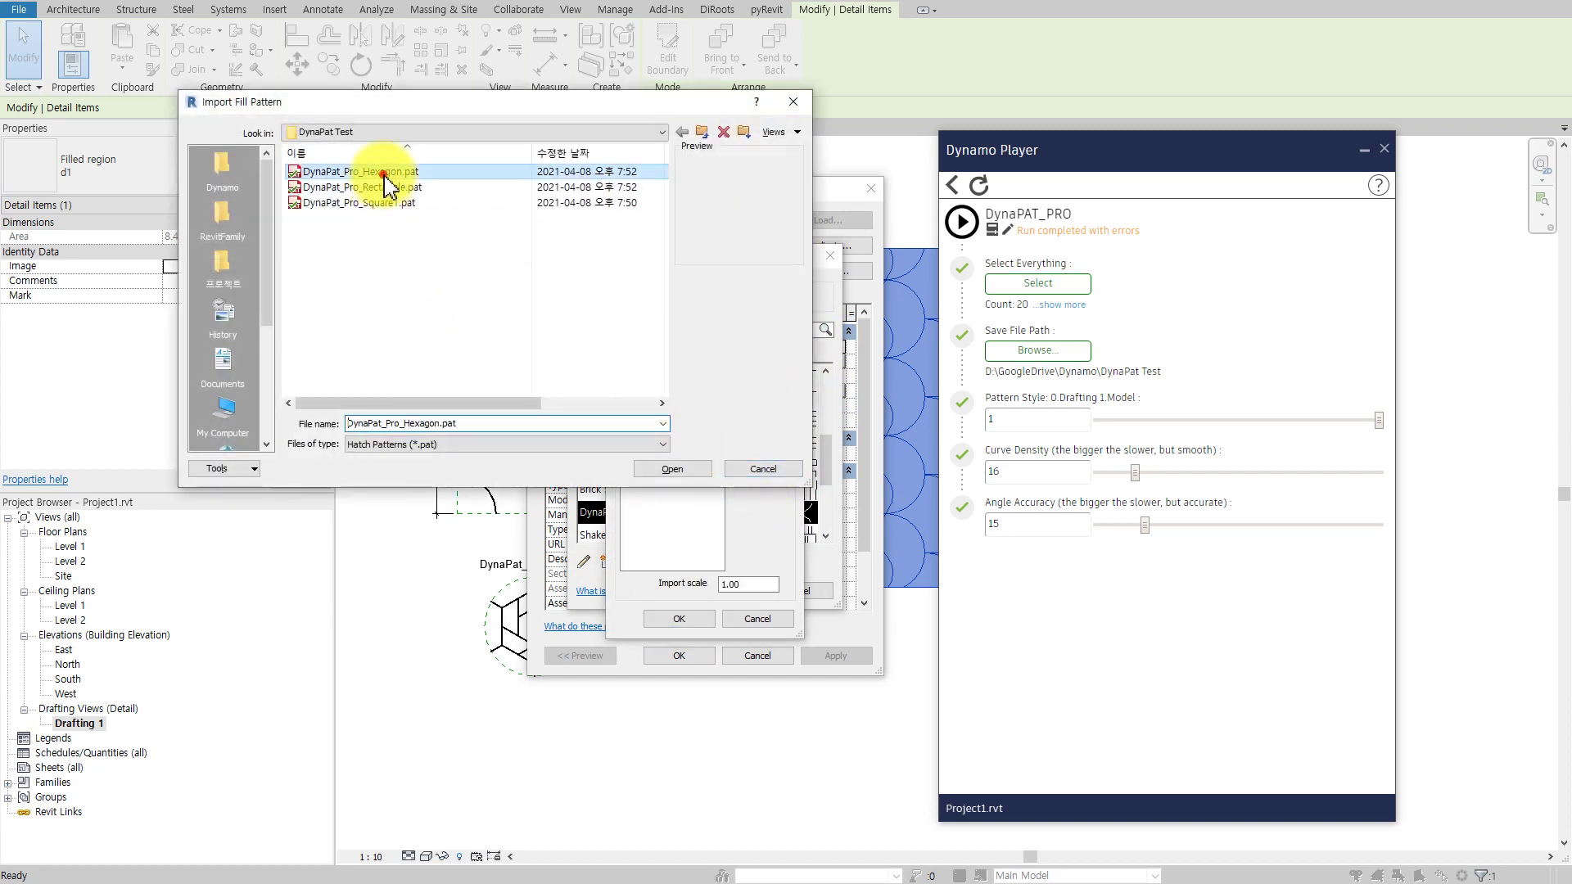
pyautogui.click(668, 470)
pyautogui.click(673, 620)
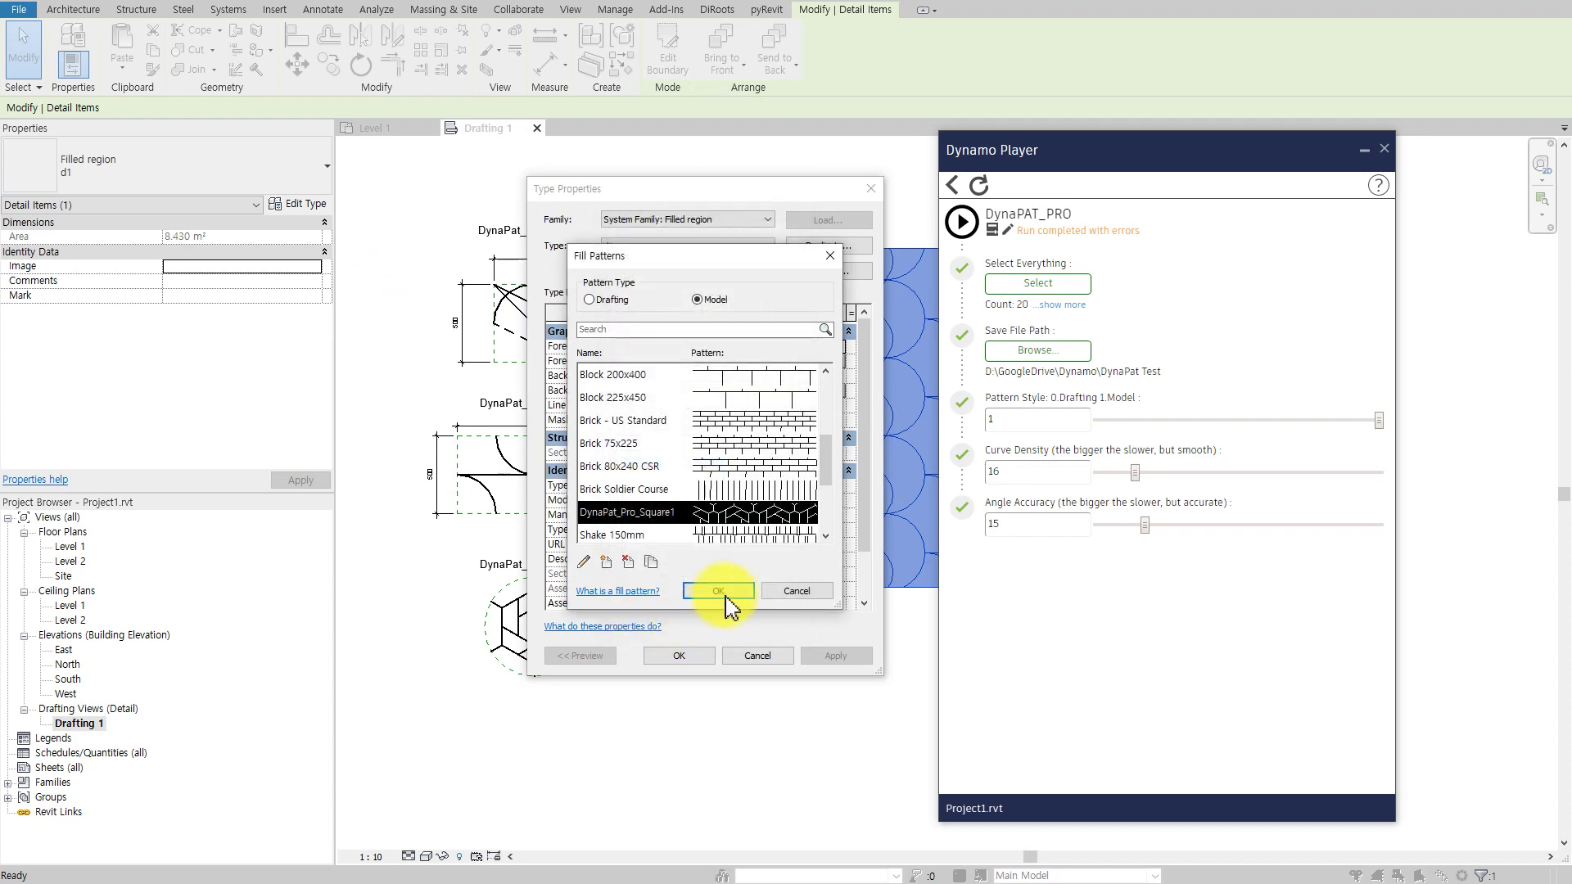
pyautogui.click(725, 591)
pyautogui.click(678, 656)
# Step: Deselect the region and pan and zoom to frame the tiles beside the hexagon hatch
pyautogui.click(706, 696)
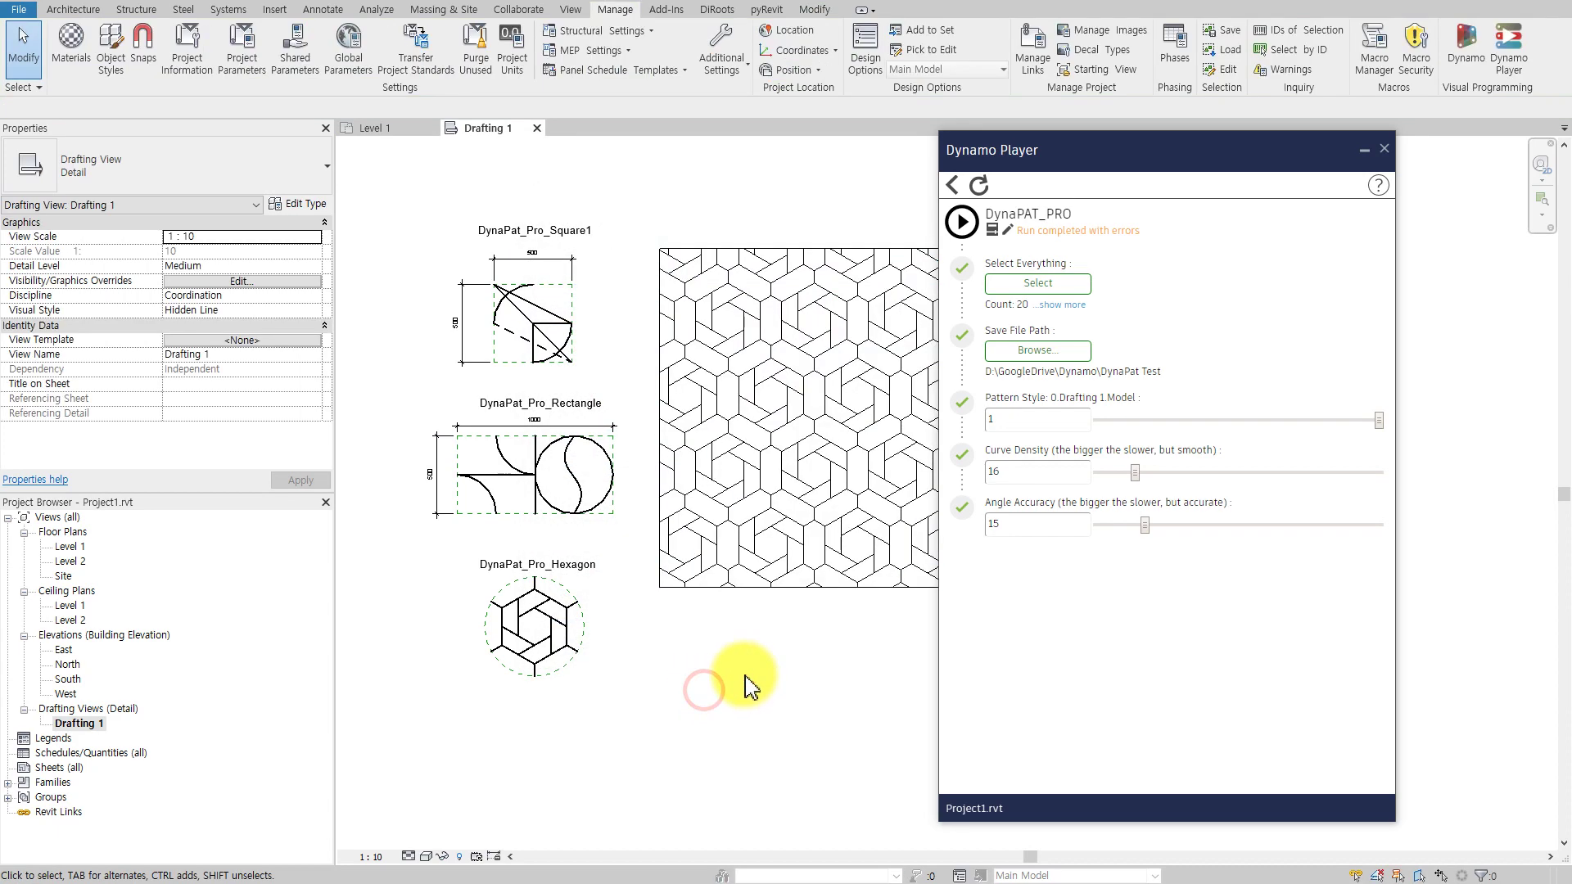
pyautogui.moveTo(748, 685); pyautogui.dragTo(458, 694, button='middle')
pyautogui.click(734, 568)
pyautogui.moveTo(734, 568)
pyautogui.mouseDown(button='middle')
pyautogui.moveTo(456, 604)
pyautogui.moveTo(817, 544)
pyautogui.mouseUp(button='middle')
pyautogui.click(789, 606)
pyautogui.scroll(2, 656, 604)
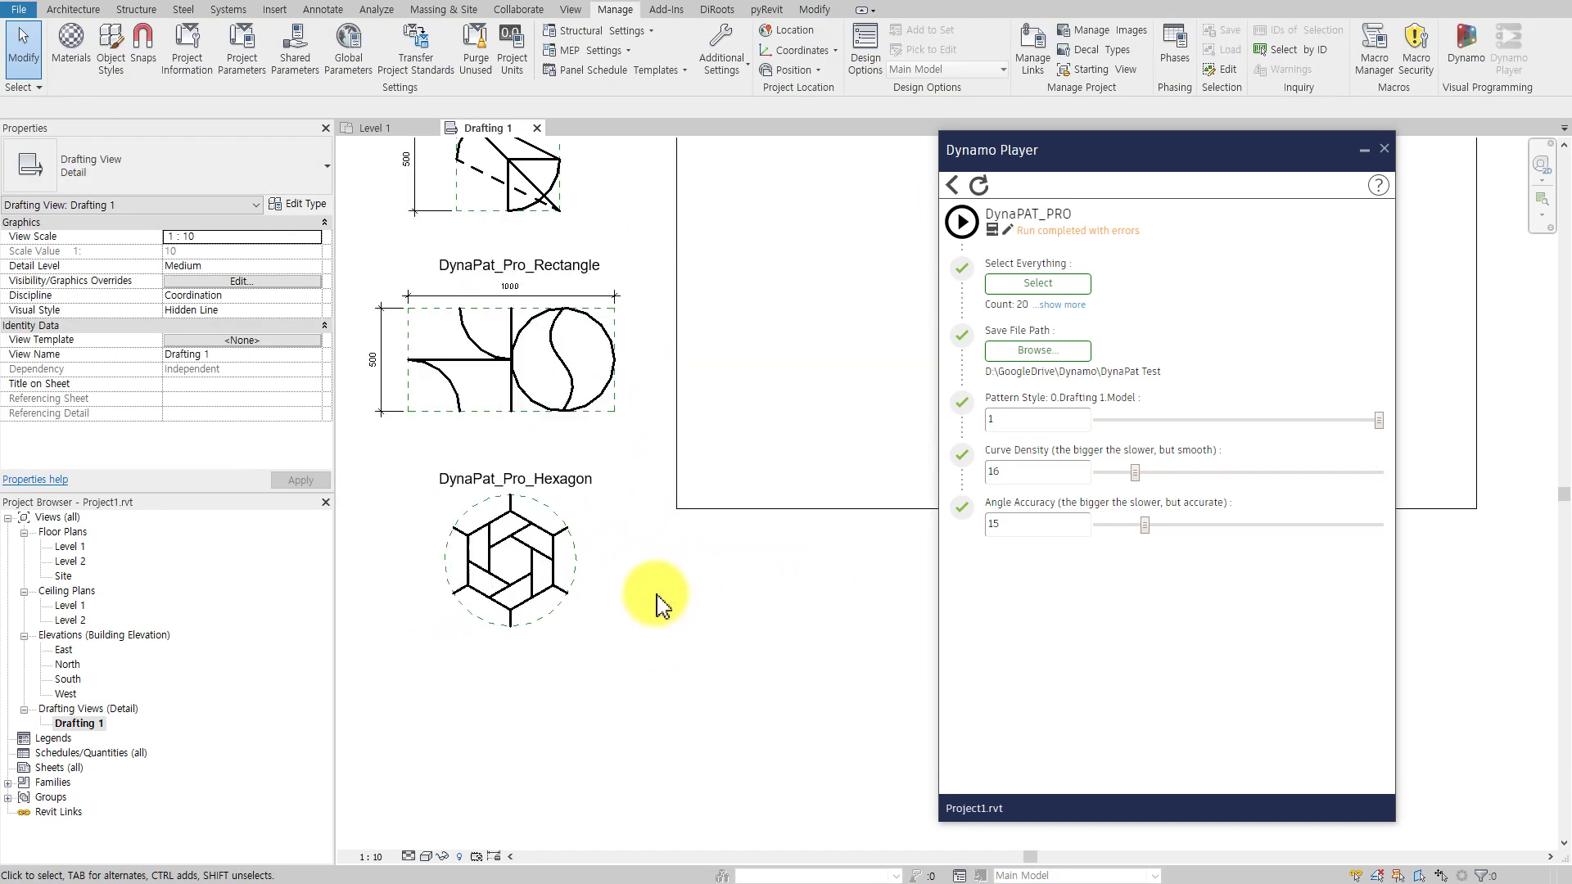
pyautogui.moveTo(677, 659); pyautogui.dragTo(691, 754, button='middle')
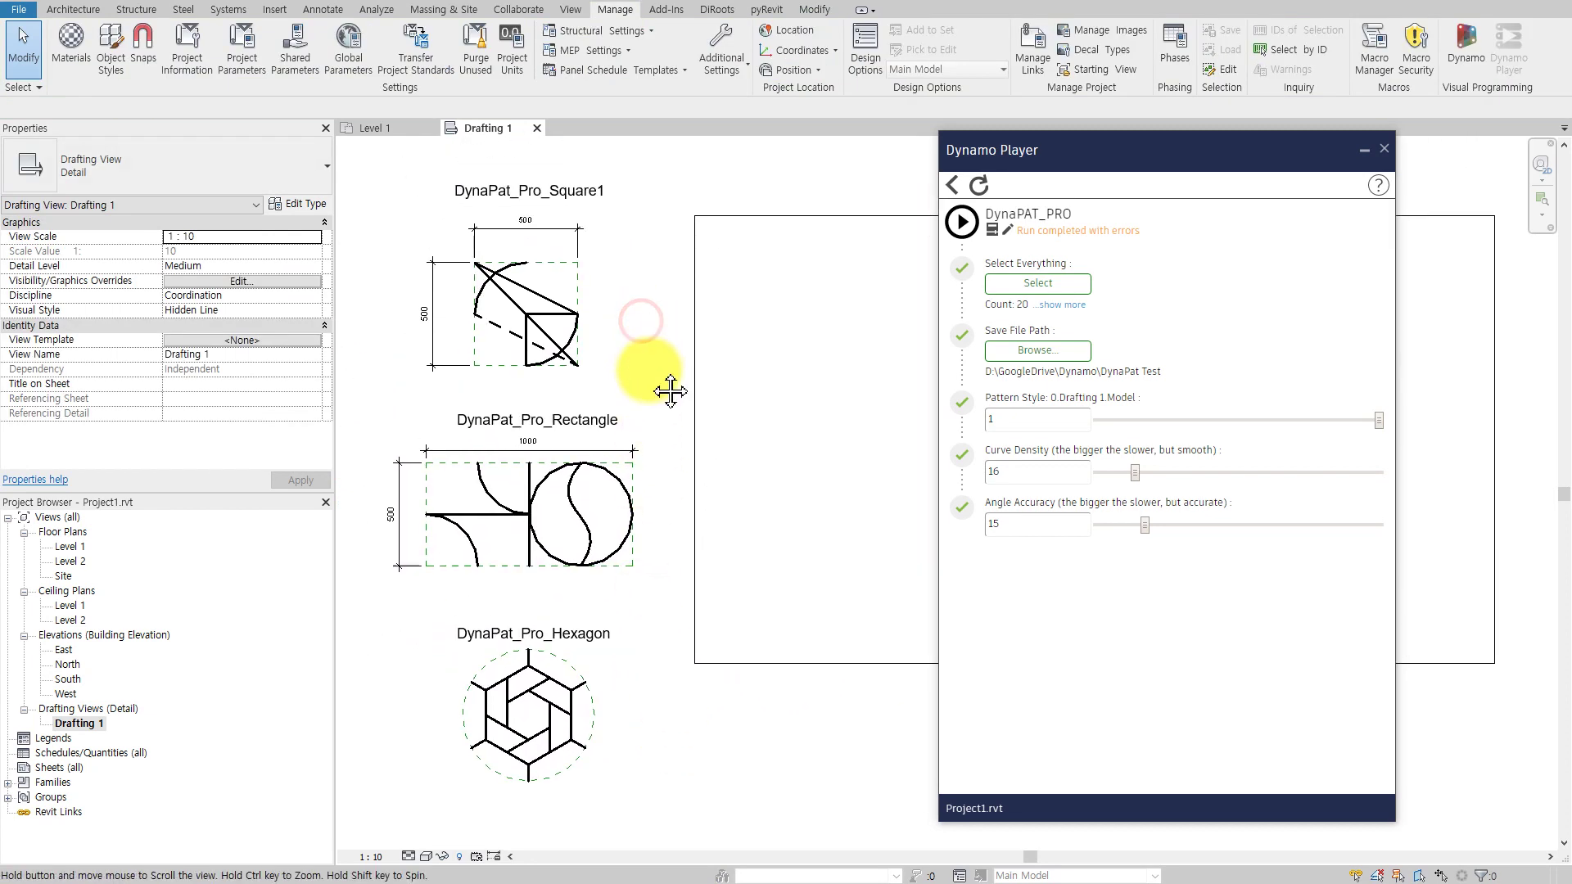
pyautogui.moveTo(649, 339); pyautogui.dragTo(648, 406, button='middle')
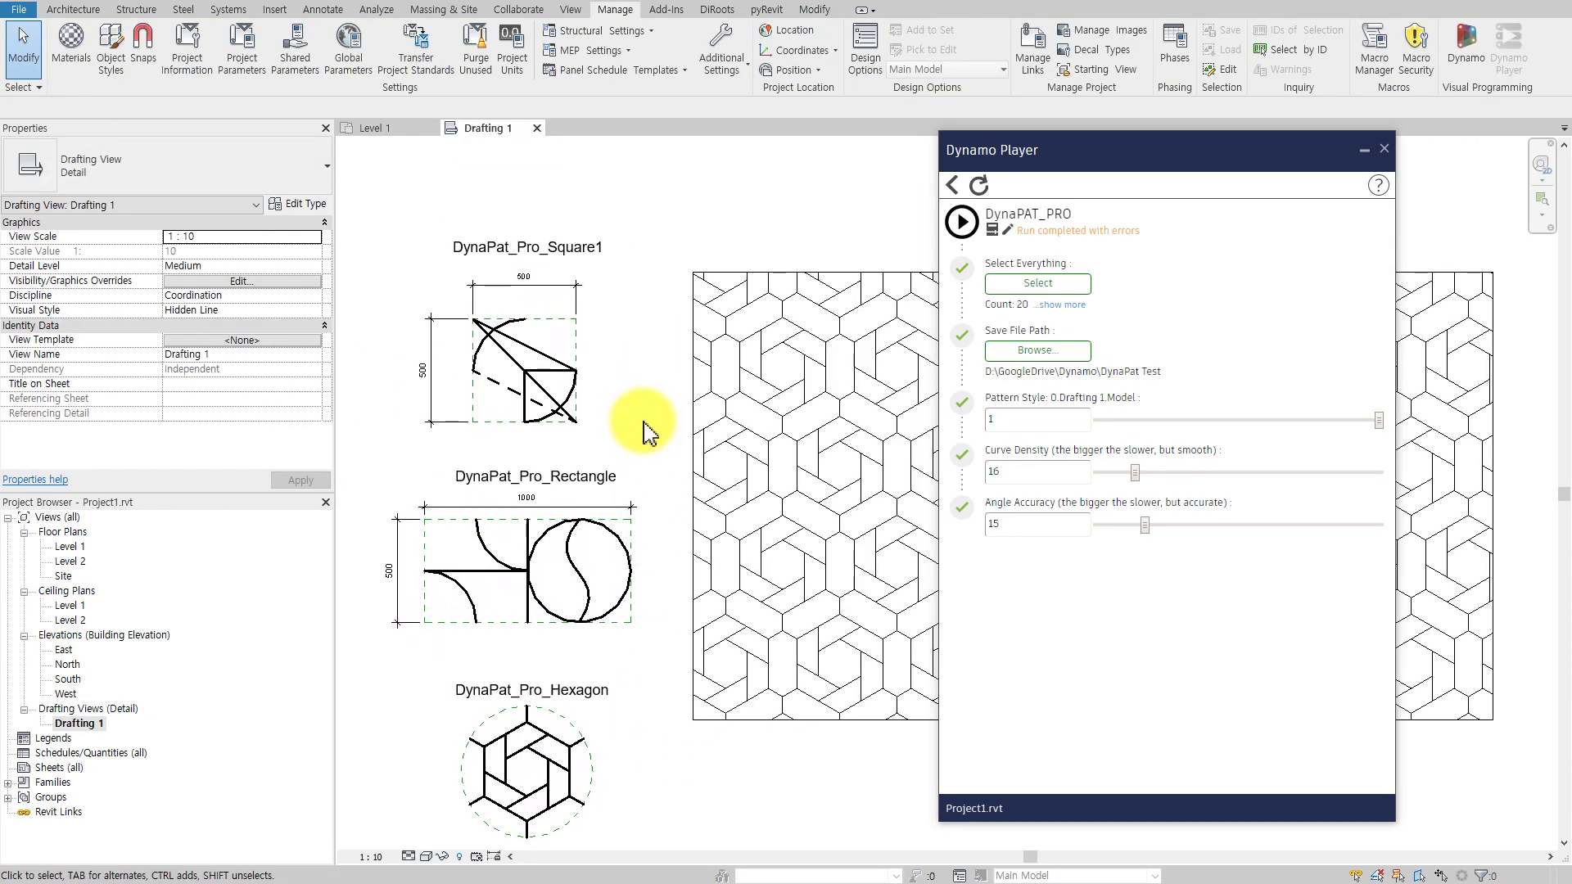
# Step: Set the project's length units to meters
pyautogui.click(512, 61)
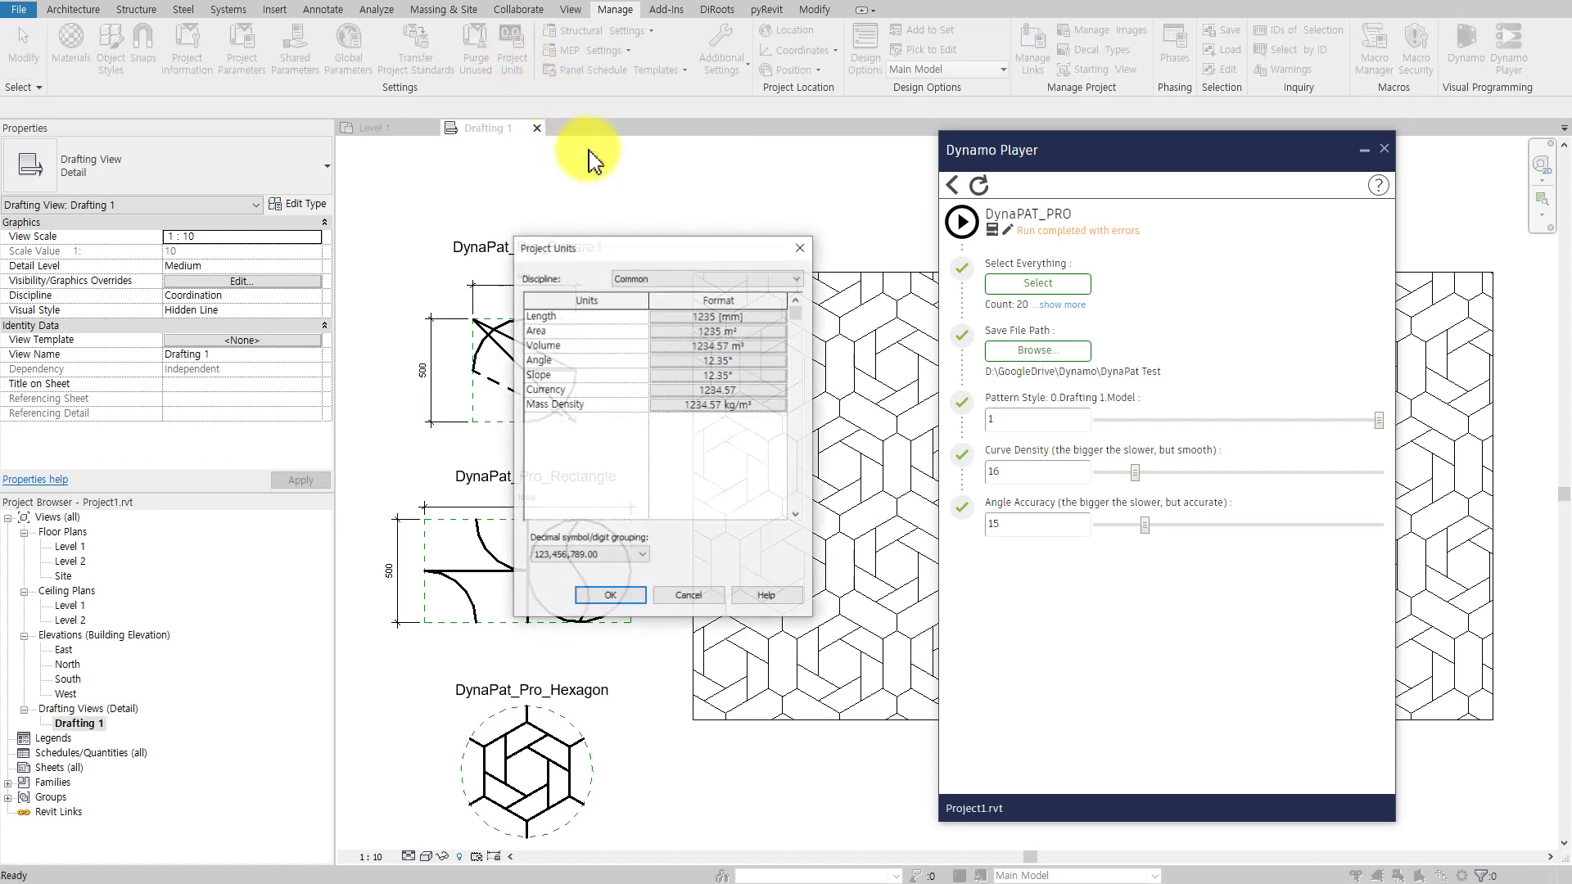
pyautogui.click(709, 317)
pyautogui.click(696, 345)
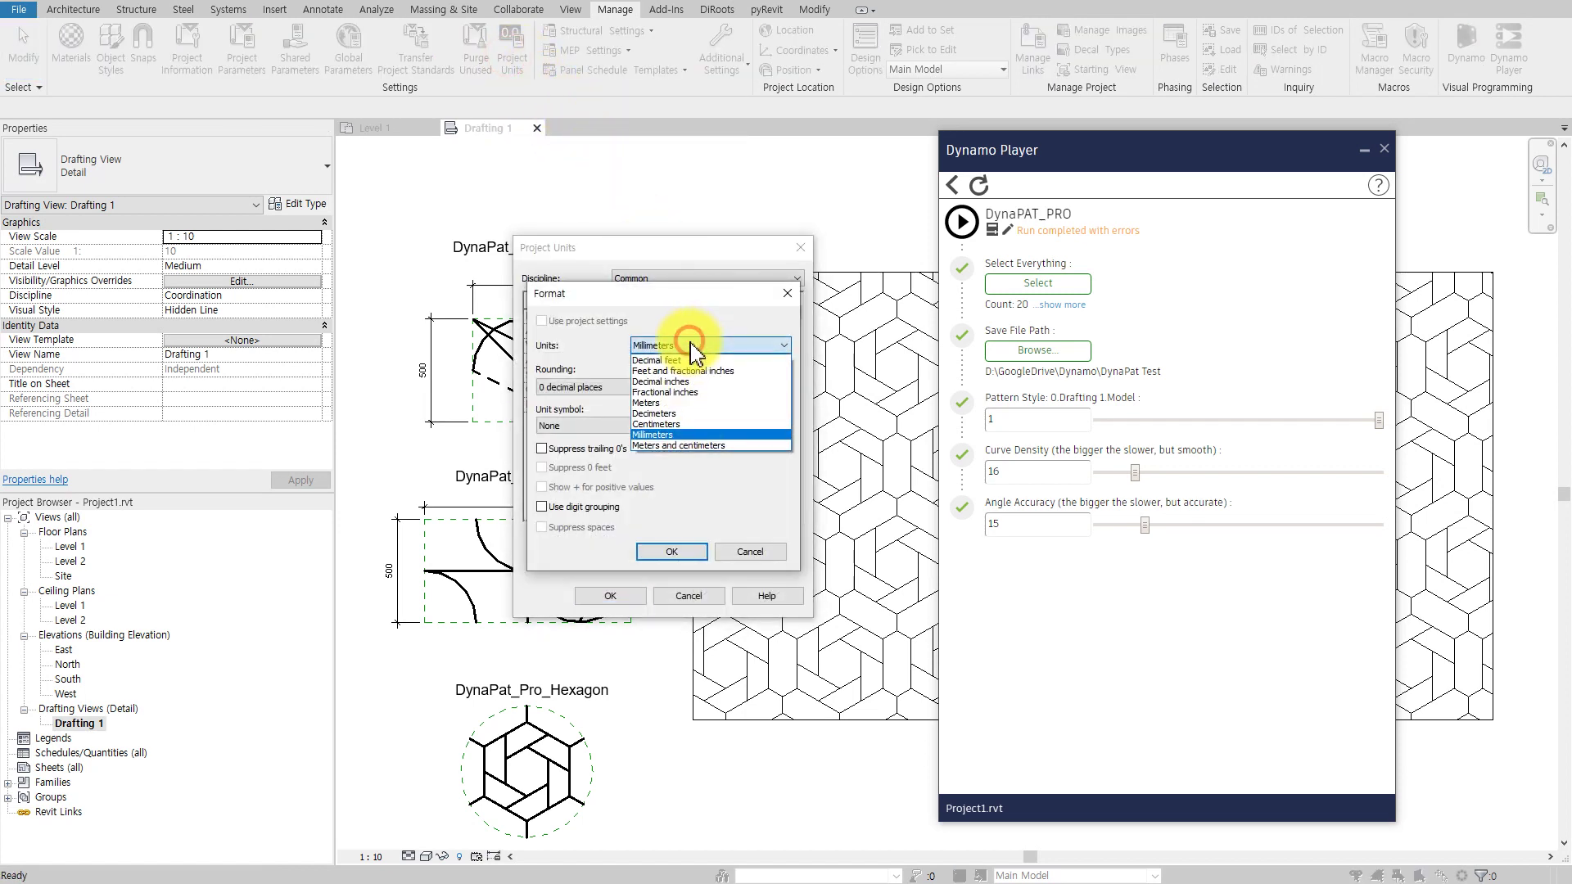
pyautogui.click(678, 401)
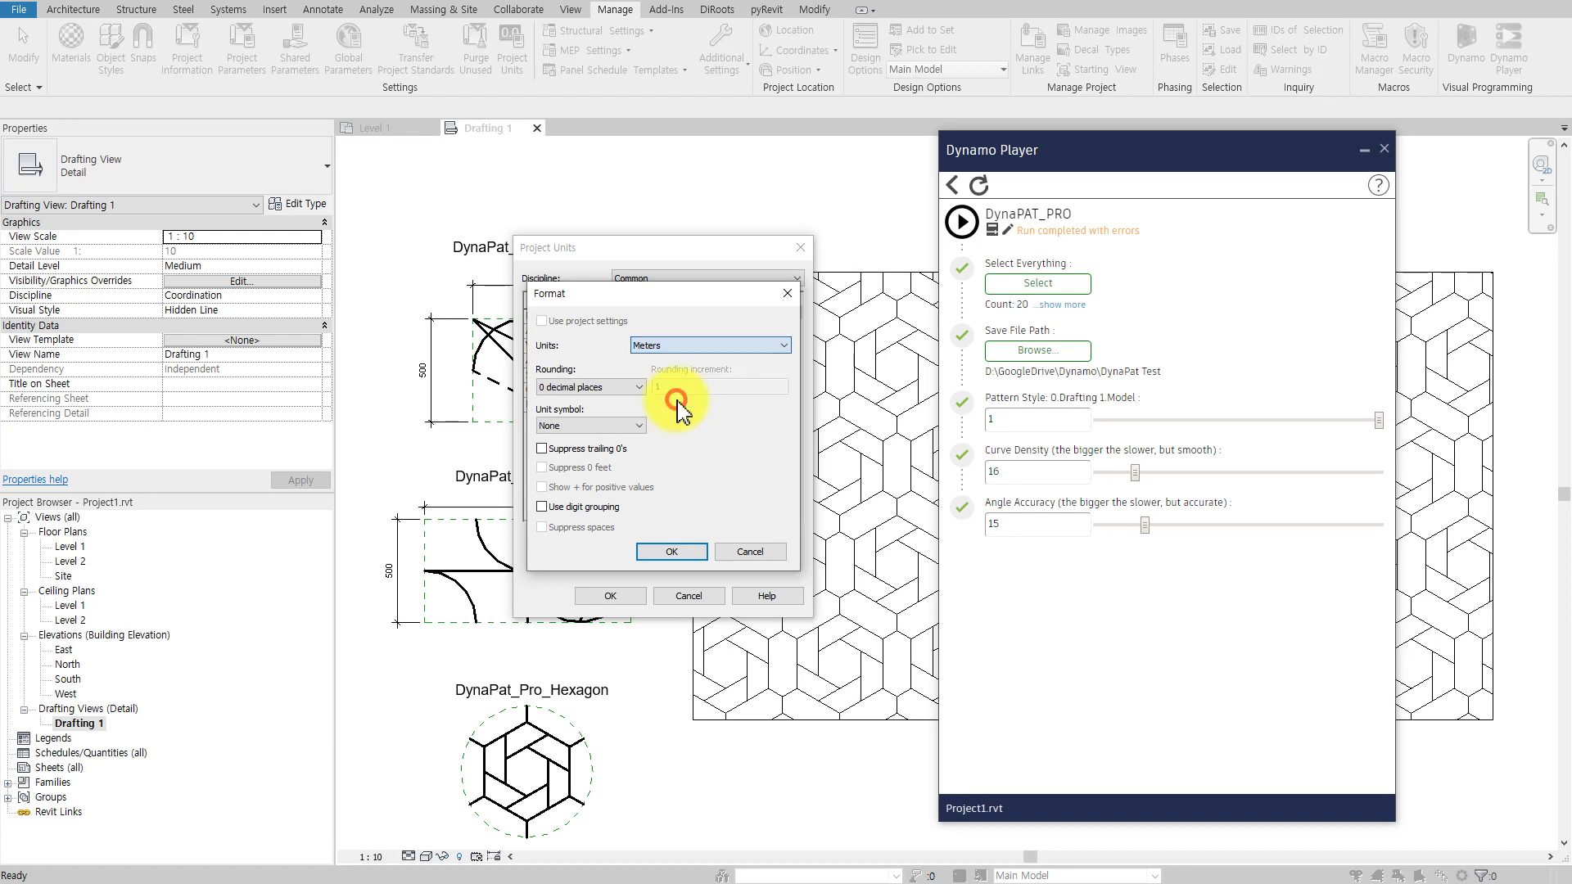
pyautogui.click(665, 552)
pyautogui.click(610, 595)
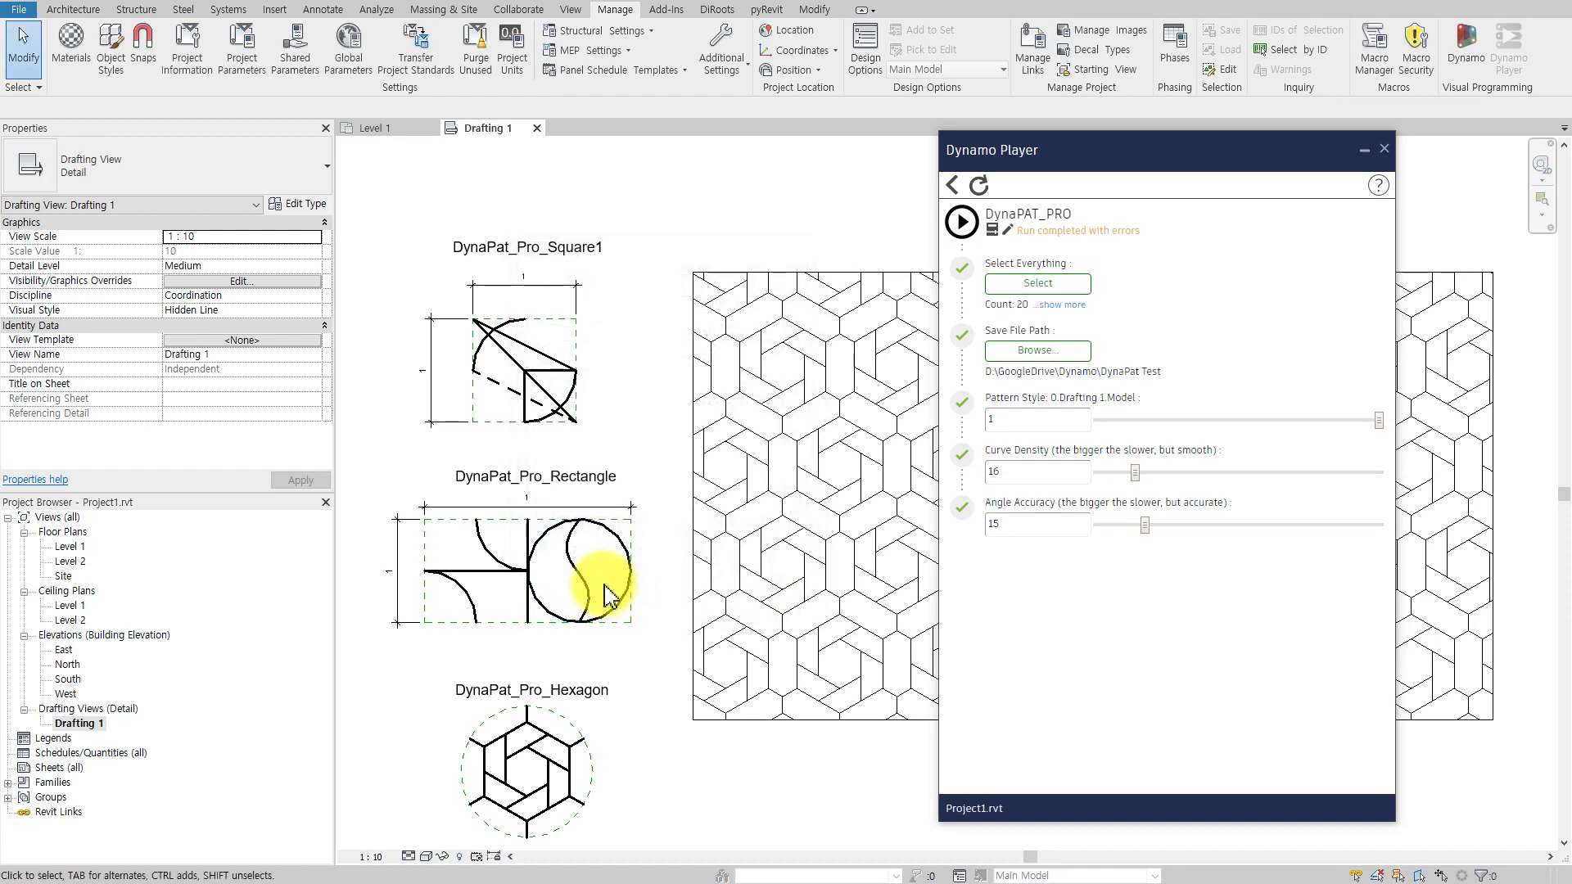
# Step: Pick the square tile's elements for the graph and rename its label to DynaPat_Pro_Square_meter
pyautogui.moveTo(398, 447); pyautogui.dragTo(421, 463, button='middle')
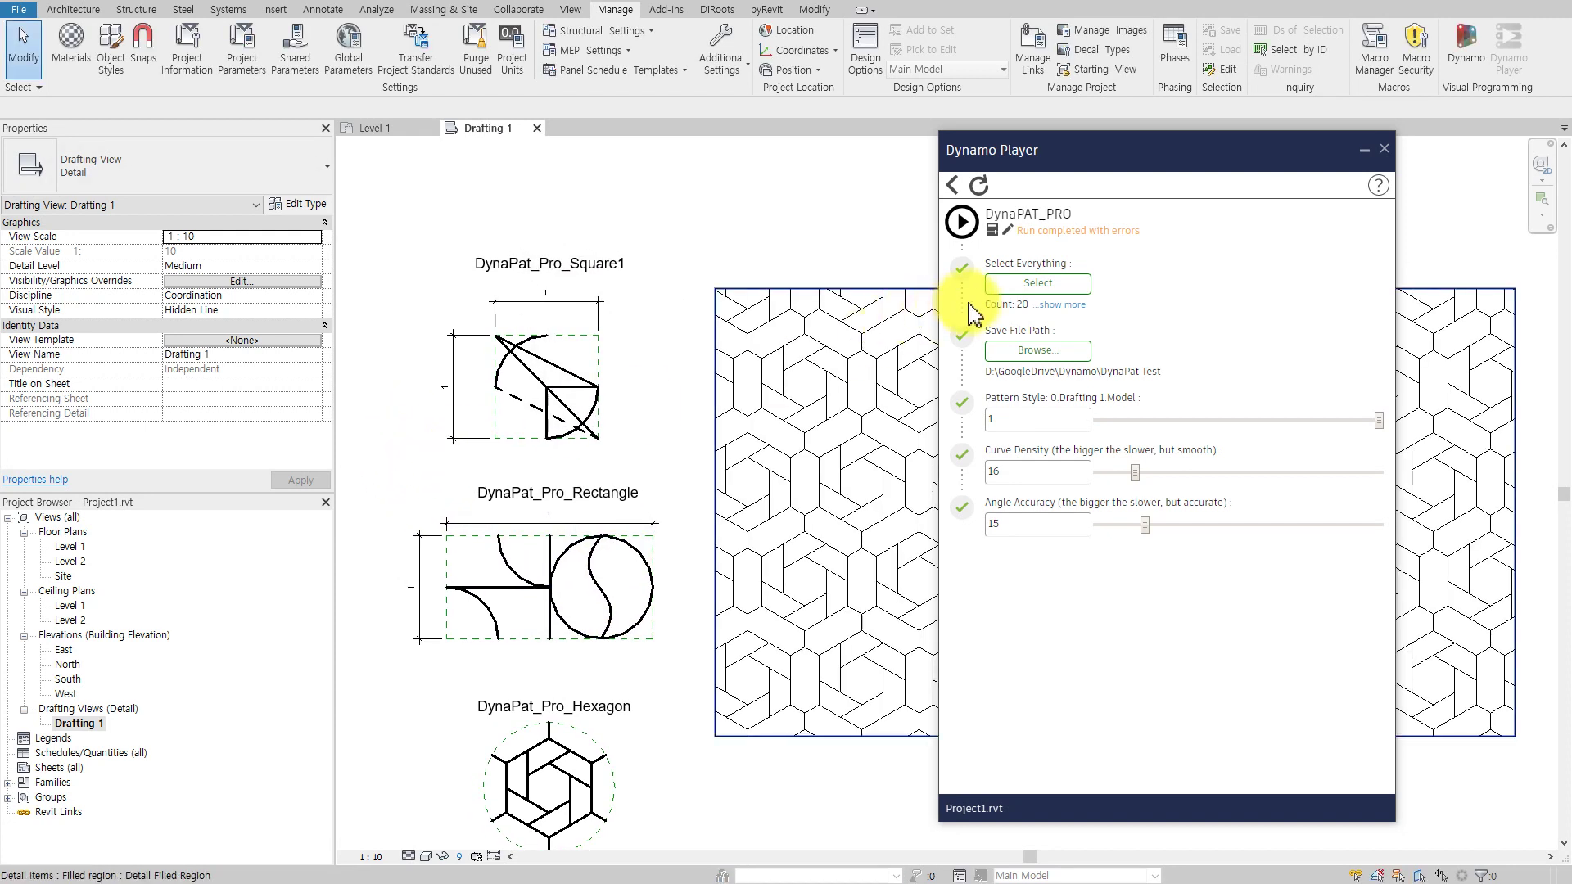
pyautogui.click(1037, 284)
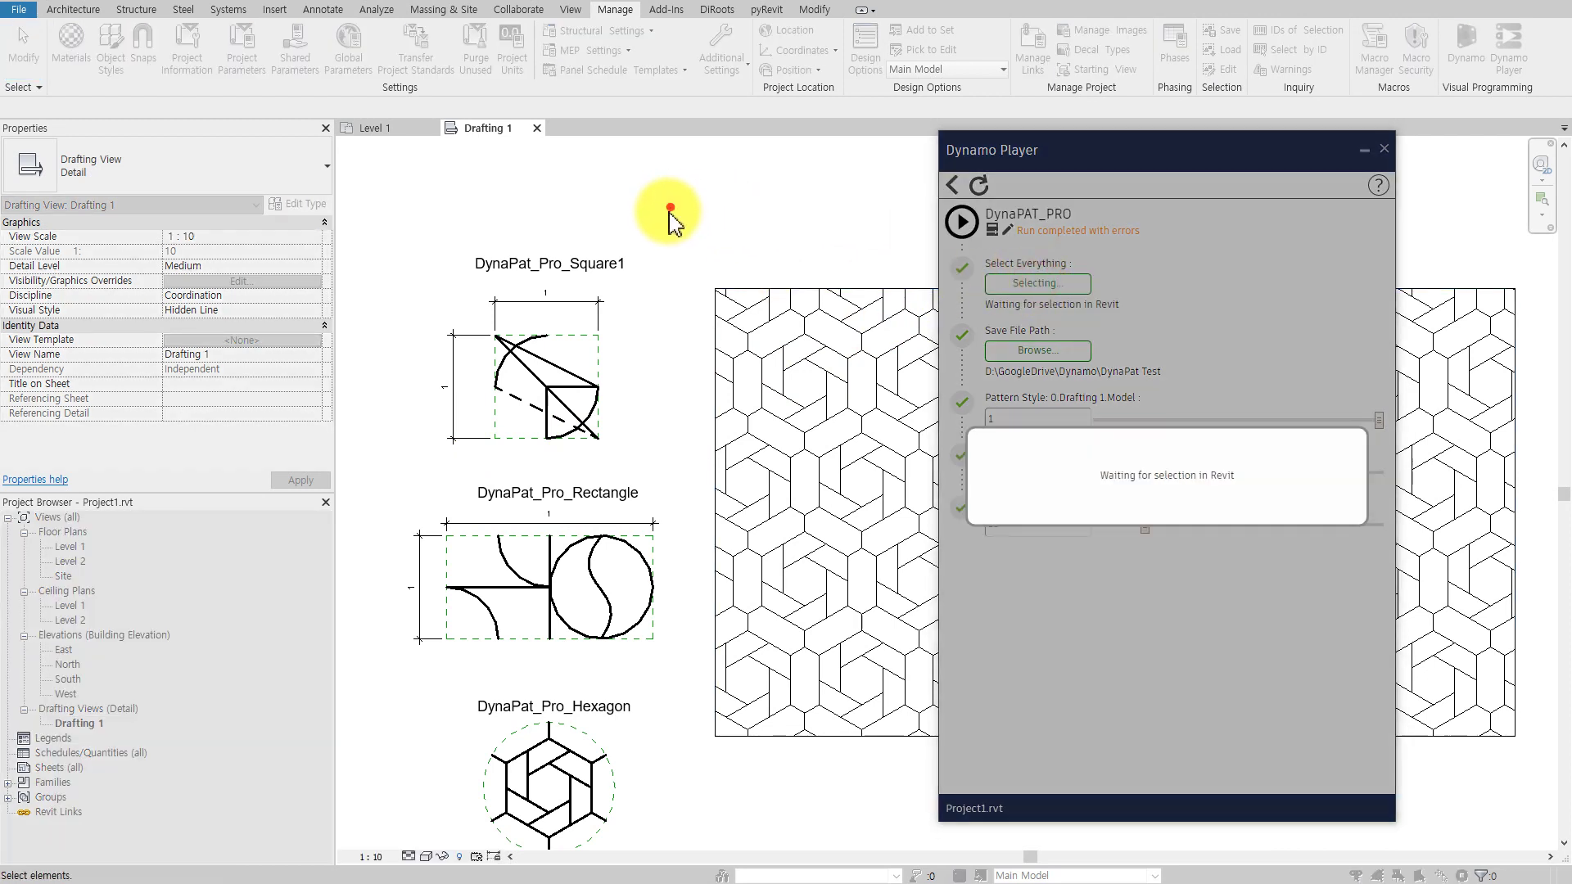
pyautogui.moveTo(671, 207)
pyautogui.mouseDown()
pyautogui.moveTo(497, 401)
pyautogui.moveTo(413, 463)
pyautogui.mouseUp()
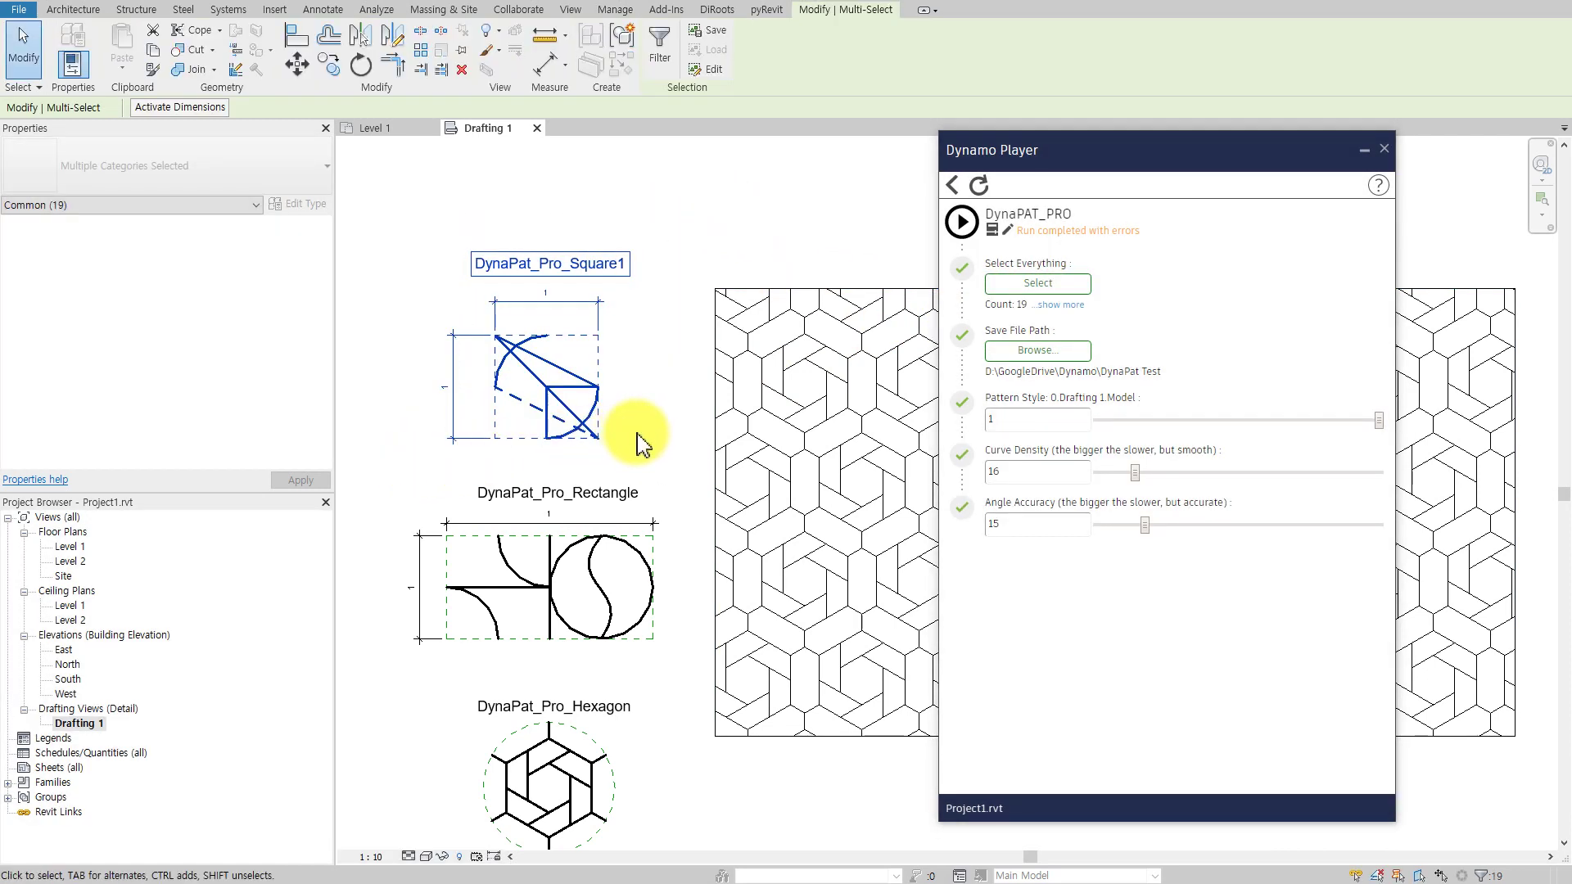
pyautogui.click(660, 375)
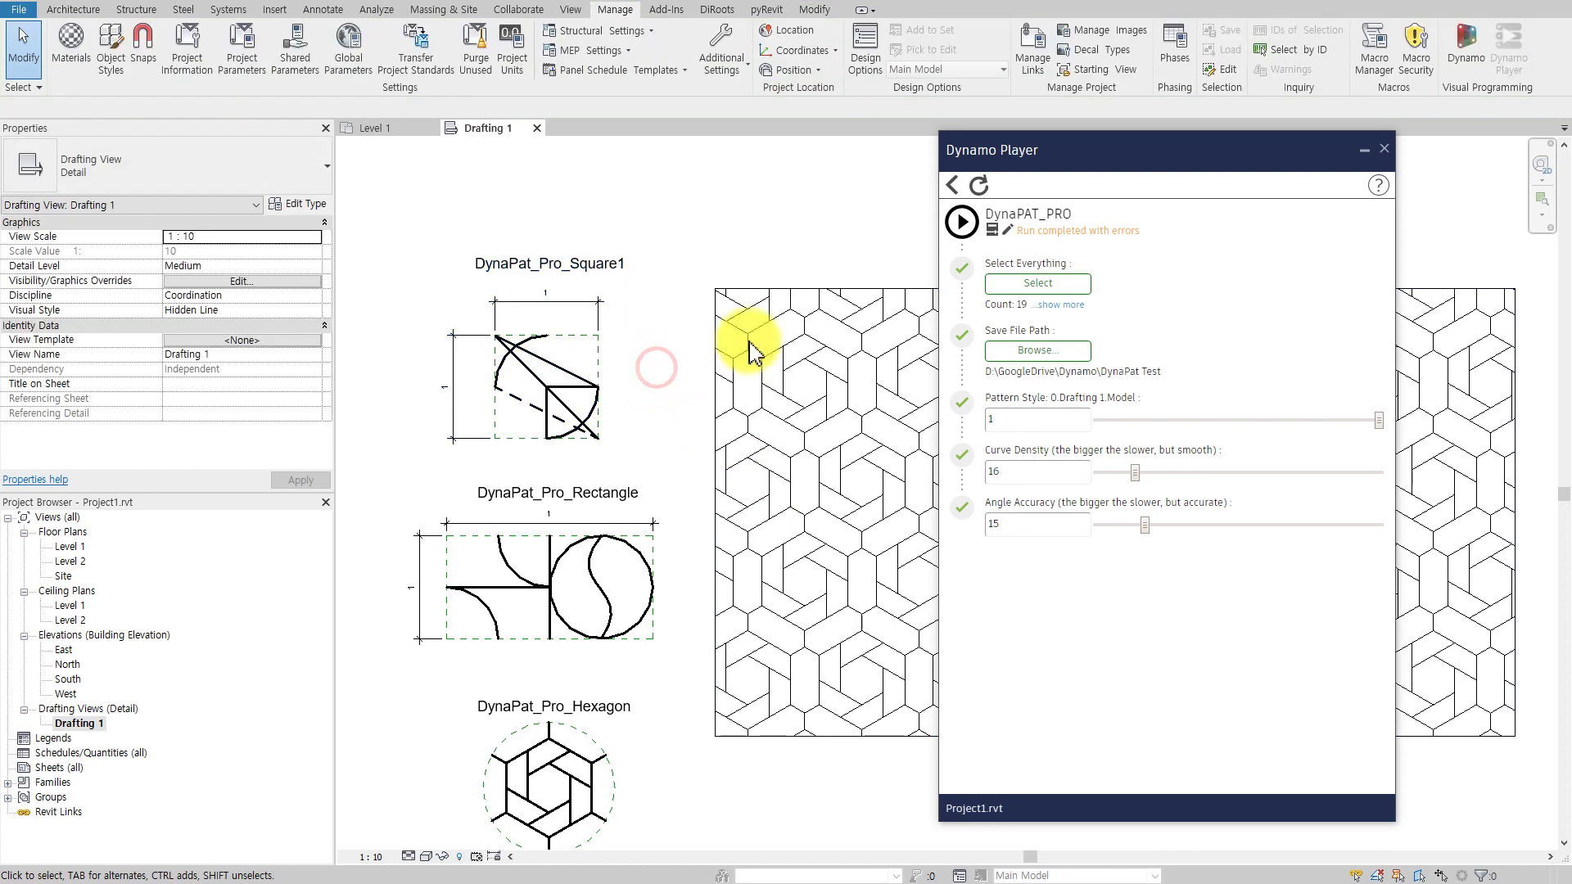
pyautogui.click(616, 265)
pyautogui.write('_meter')
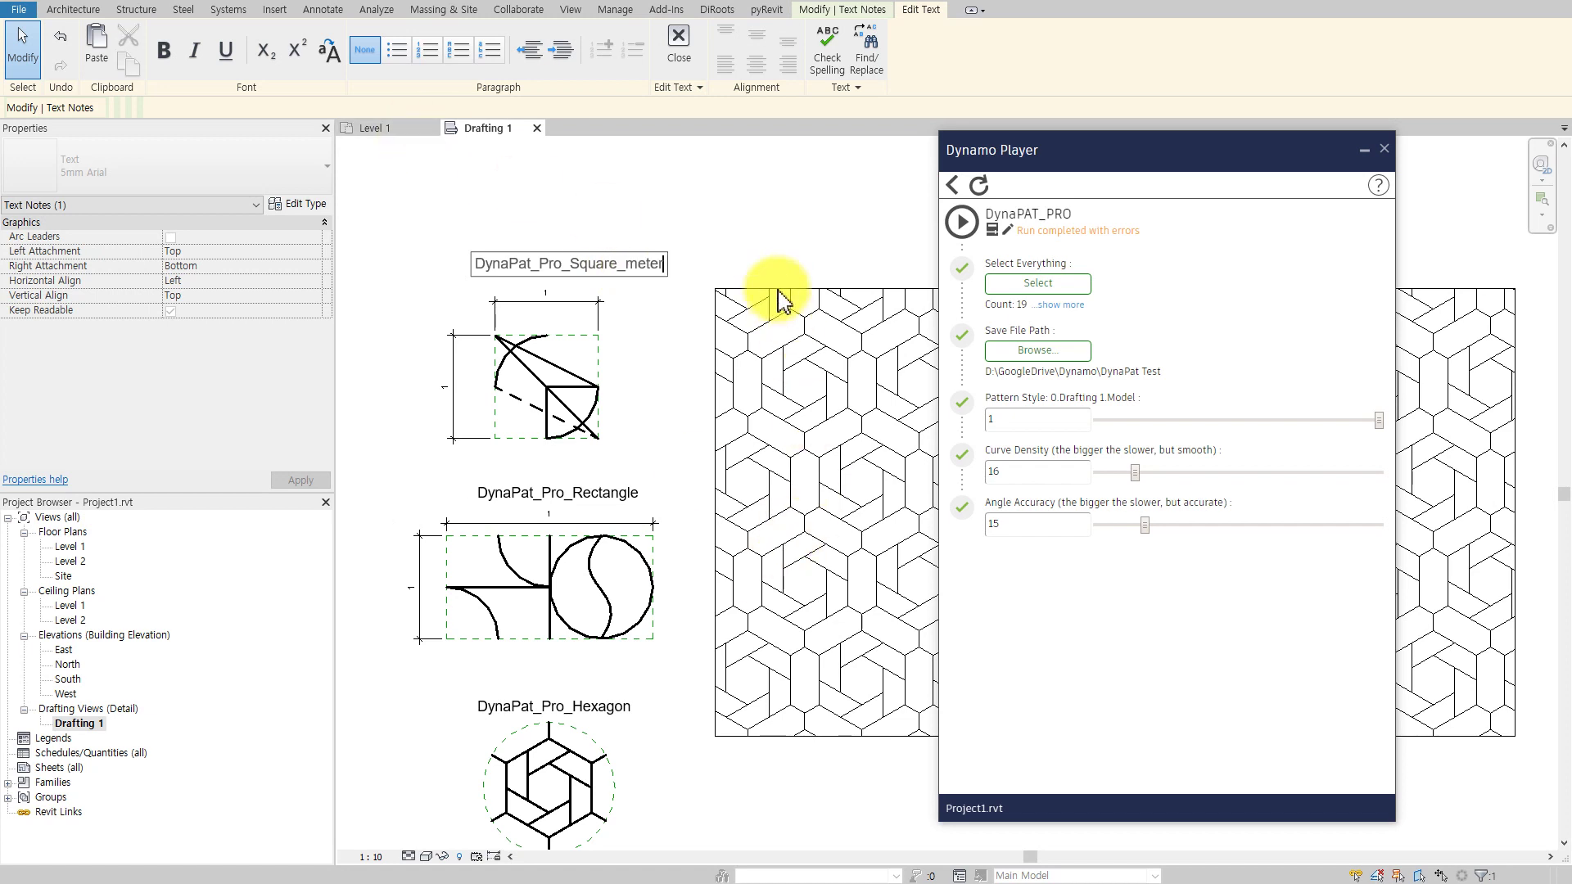
pyautogui.click(769, 245)
# Step: Rerun DynaPAT_PRO on the Square_meter tile and its label, then select the hatched filled region
pyautogui.click(1039, 283)
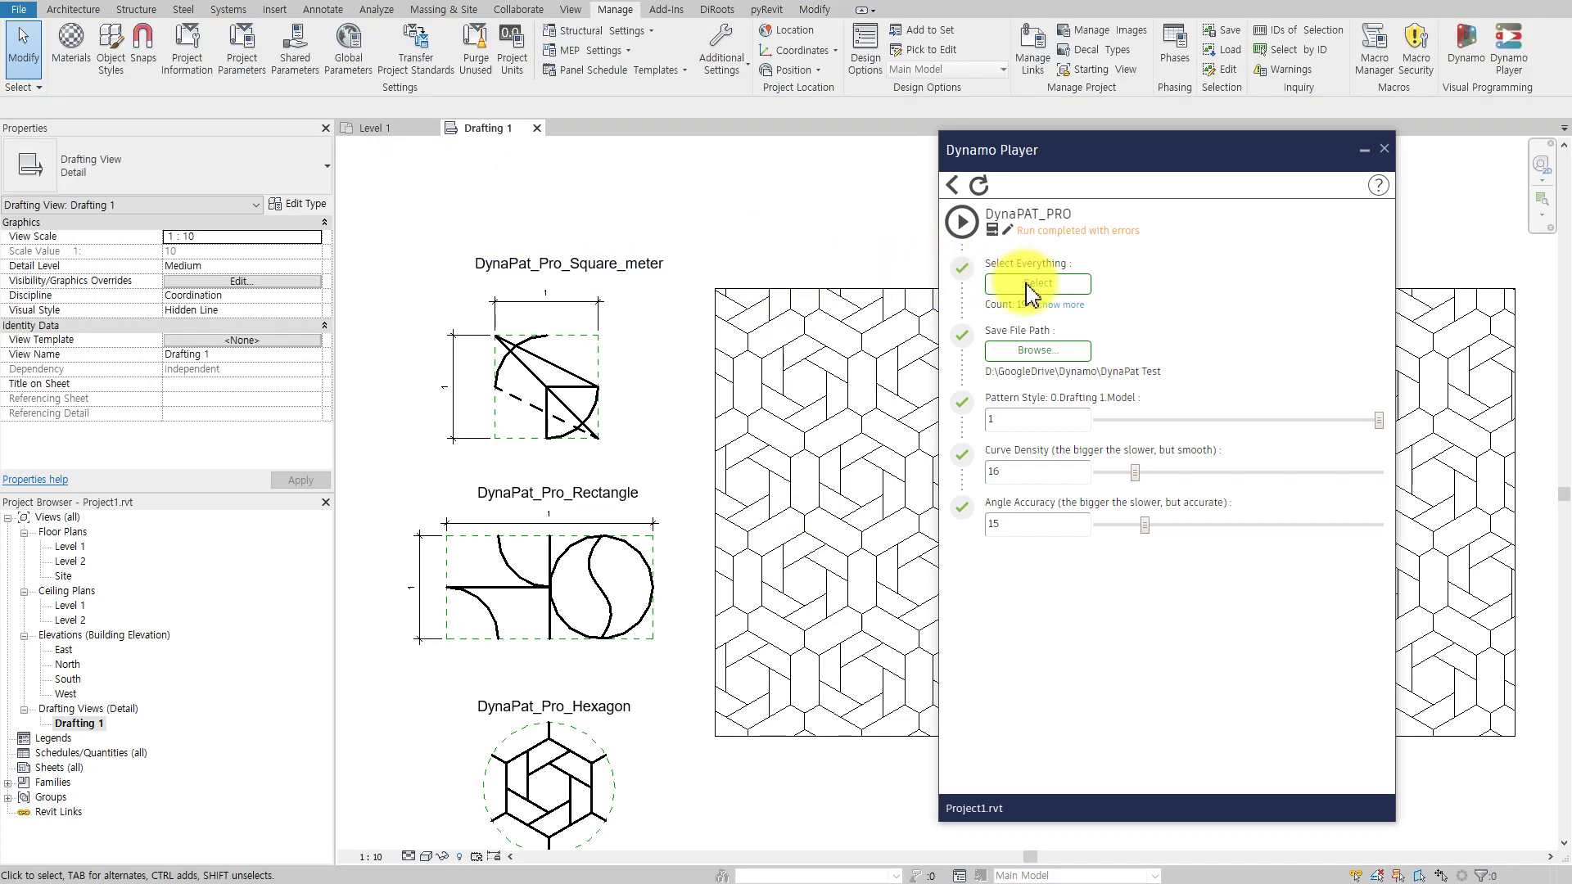
pyautogui.moveTo(686, 235); pyautogui.dragTo(409, 454)
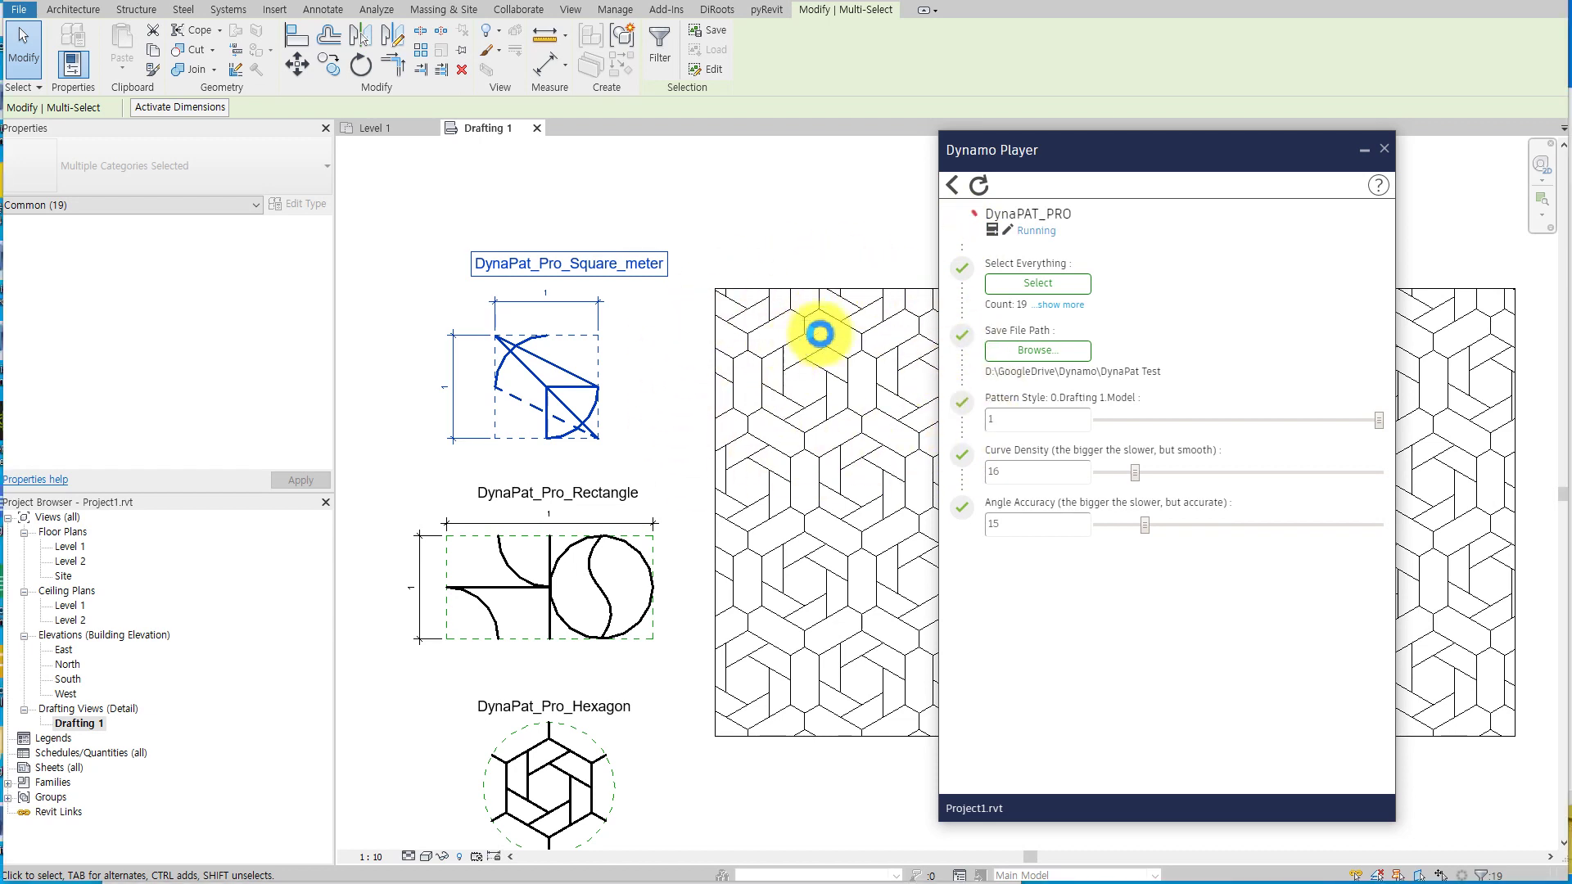
pyautogui.click(765, 307)
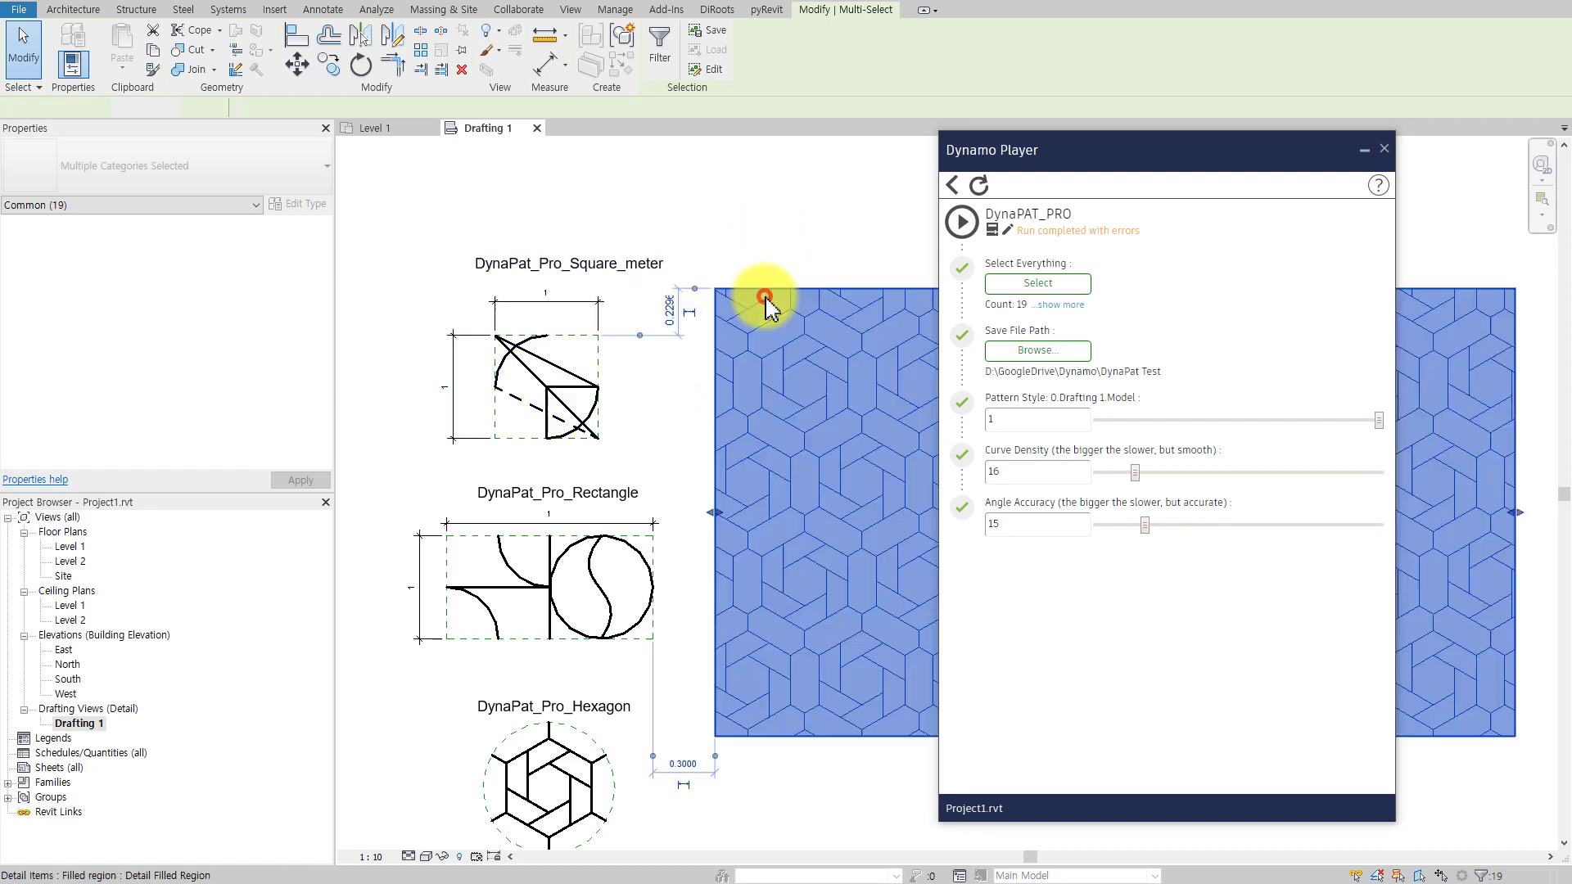
# Step: Redefine the region's DynaPat_Pro_Square1 pattern from DynaPat_Pro_Square_meter.pat and apply it
pyautogui.click(304, 205)
pyautogui.click(837, 350)
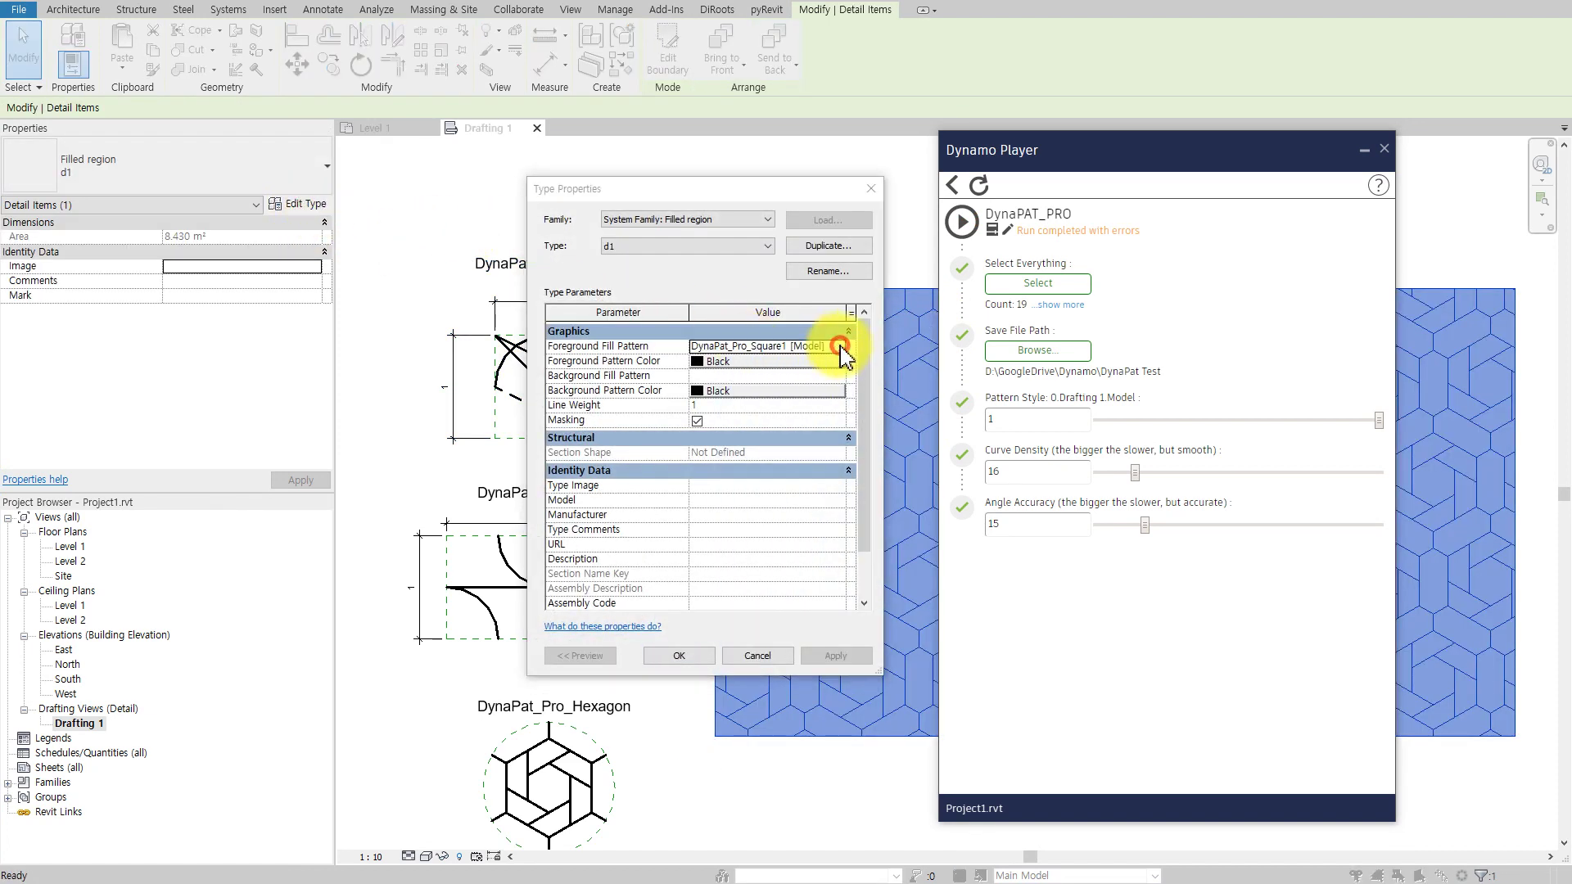
pyautogui.doubleClick(758, 518)
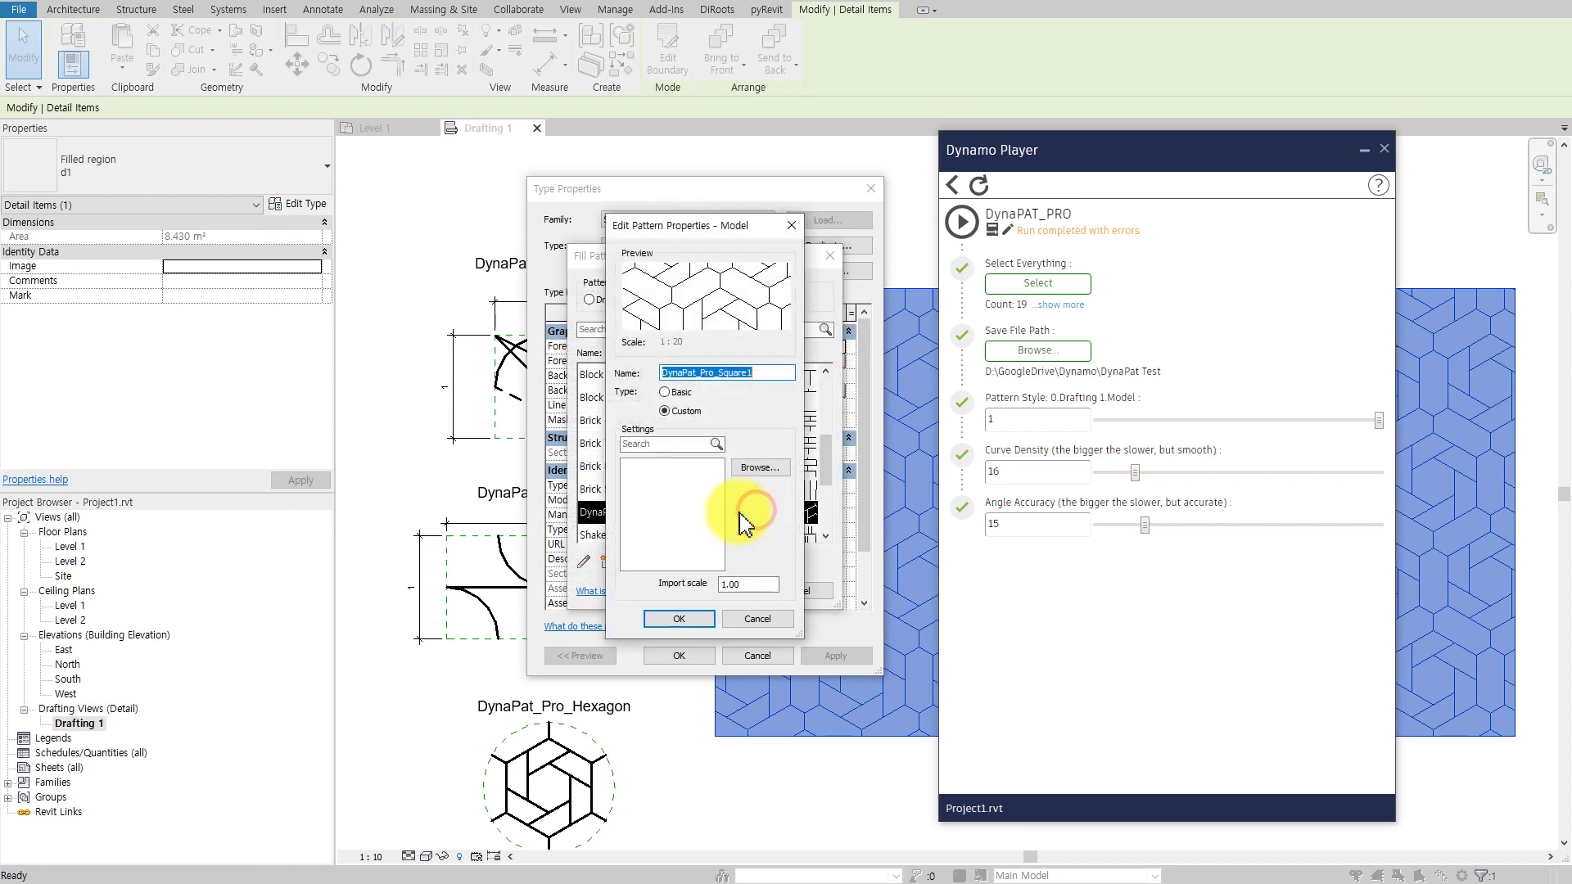
pyautogui.click(760, 468)
pyautogui.click(402, 206)
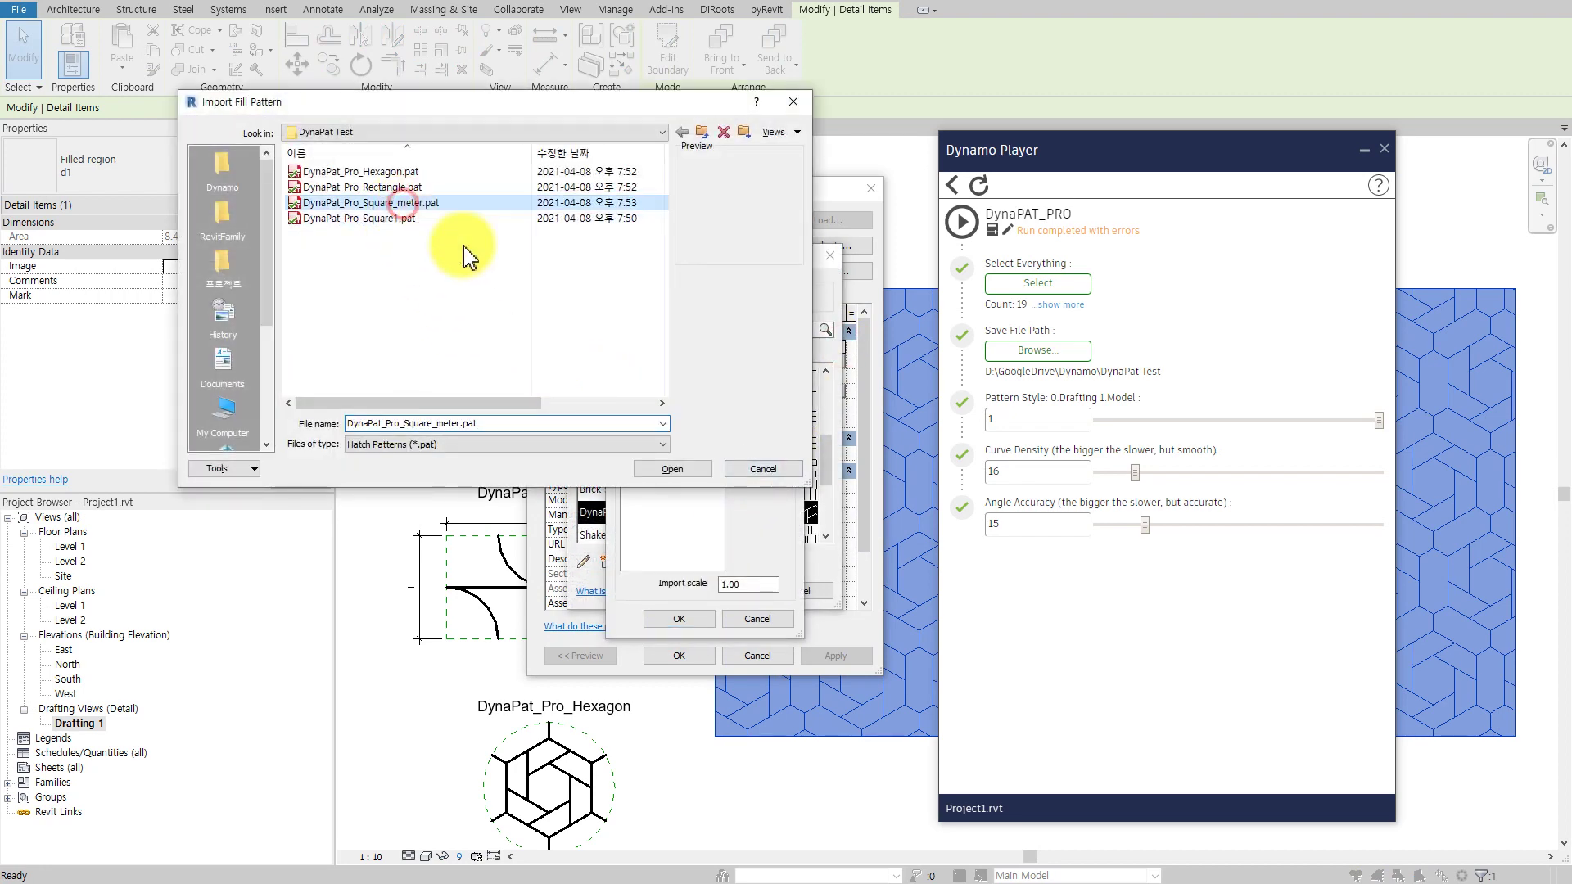
pyautogui.click(668, 470)
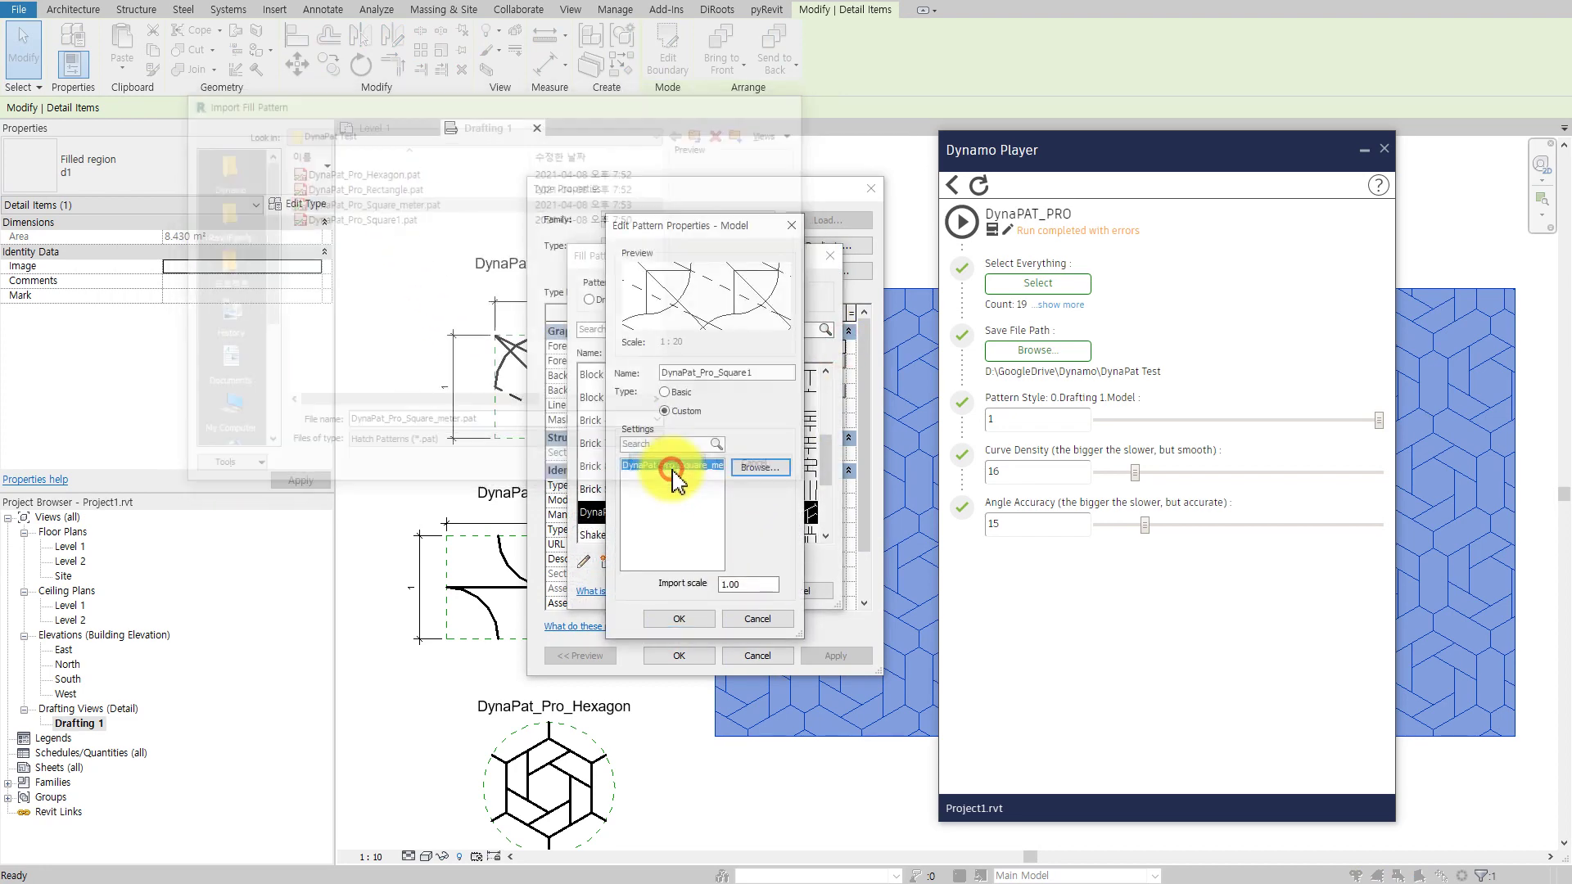
pyautogui.click(684, 620)
pyautogui.click(677, 659)
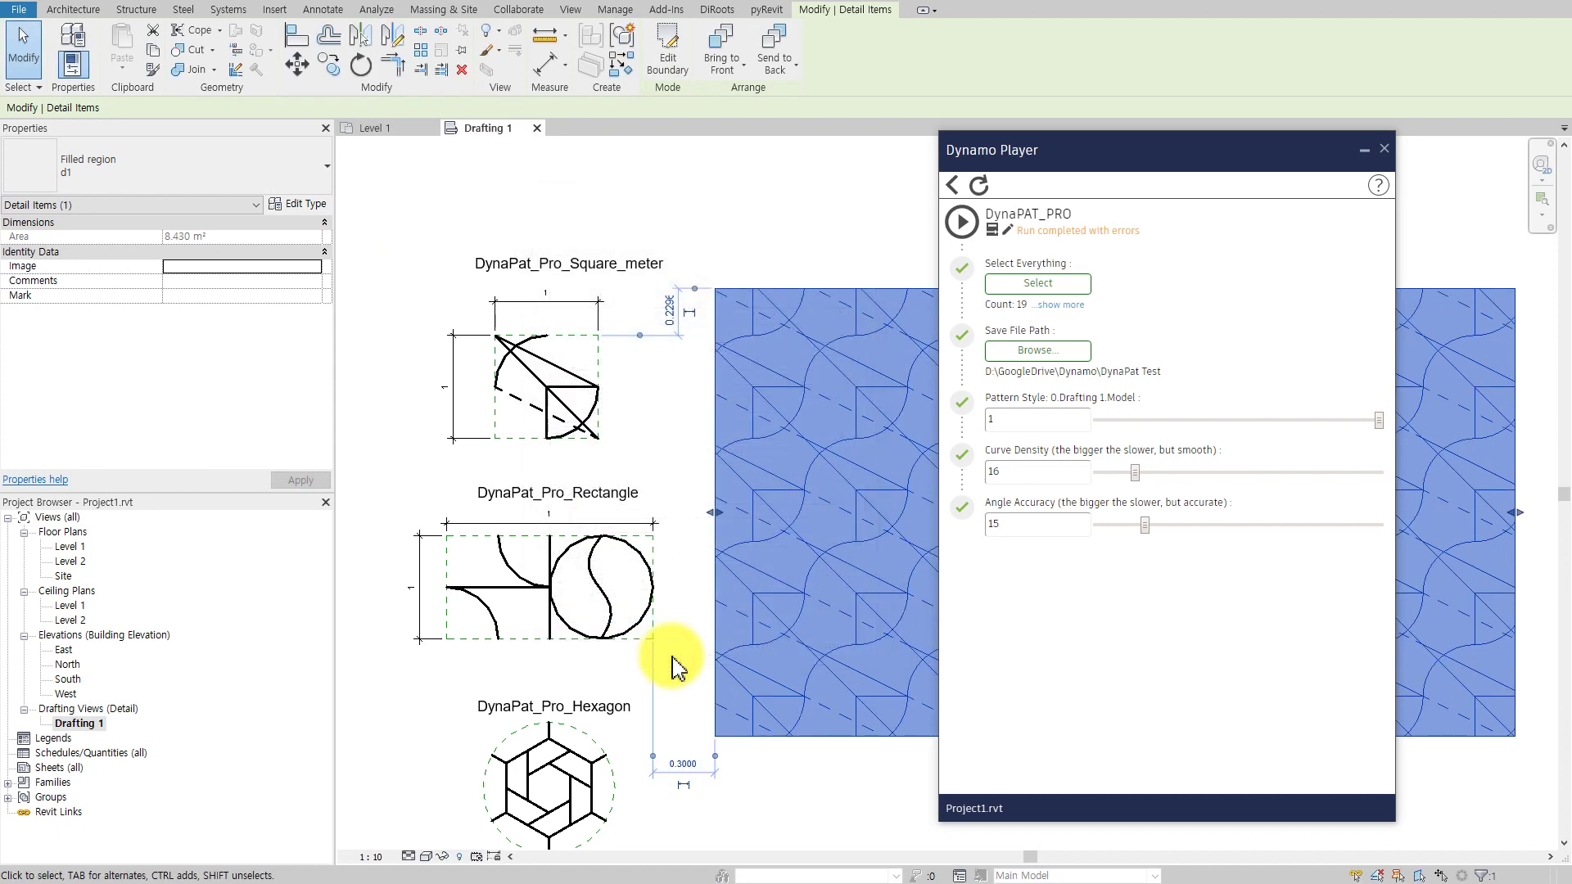
pyautogui.moveTo(677, 667); pyautogui.dragTo(601, 594, button='middle')
pyautogui.click(712, 684)
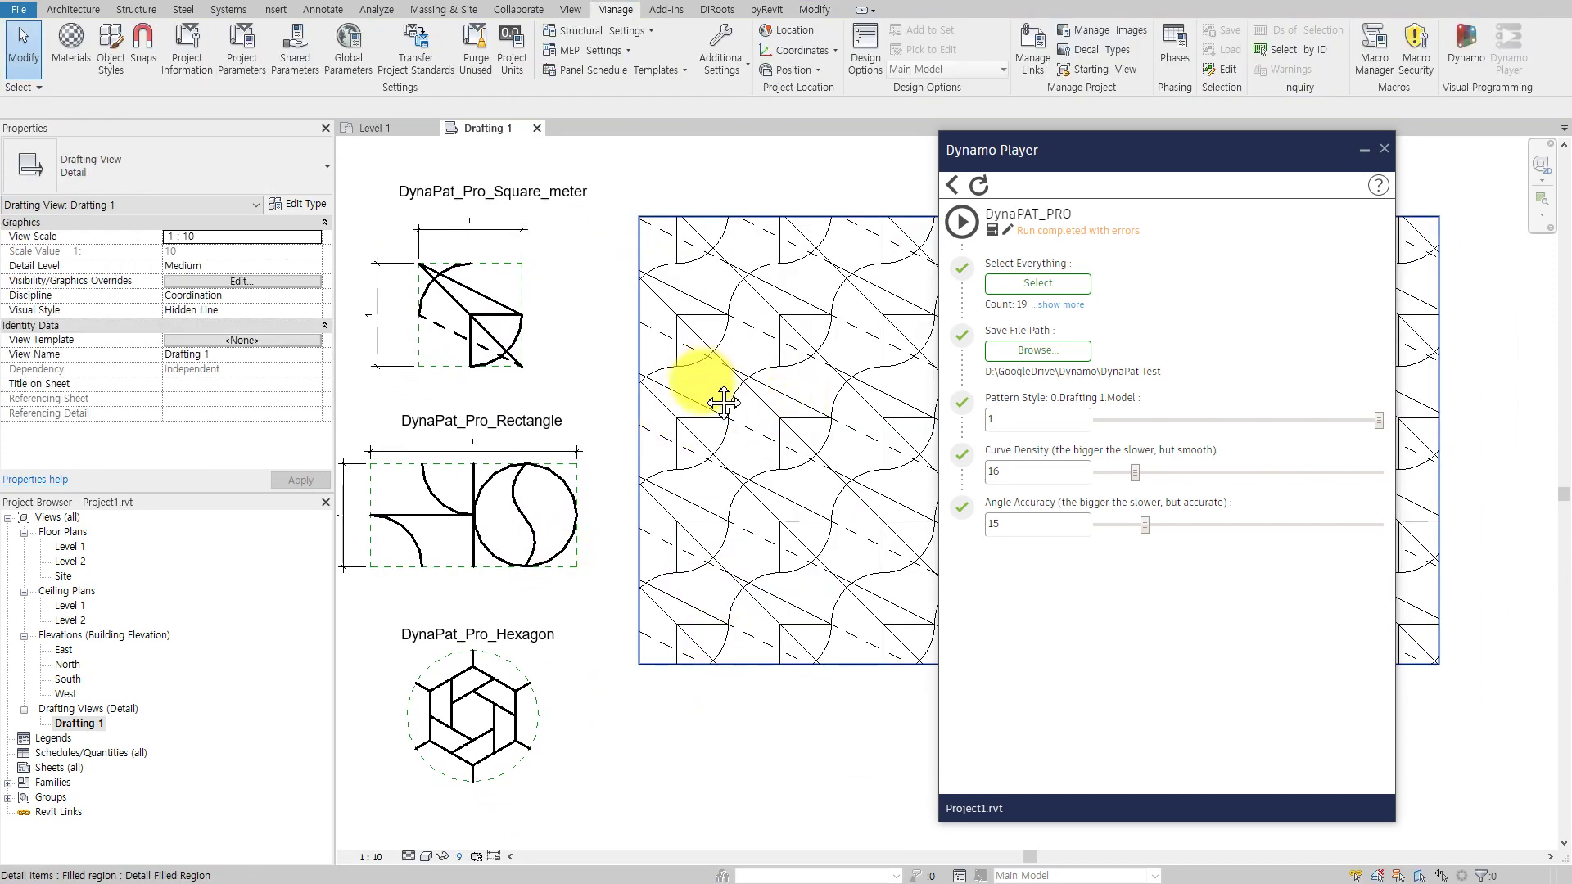
pyautogui.moveTo(723, 403); pyautogui.dragTo(685, 238, button='middle')
# Step: Set the project length units to decimal feet
pyautogui.click(513, 60)
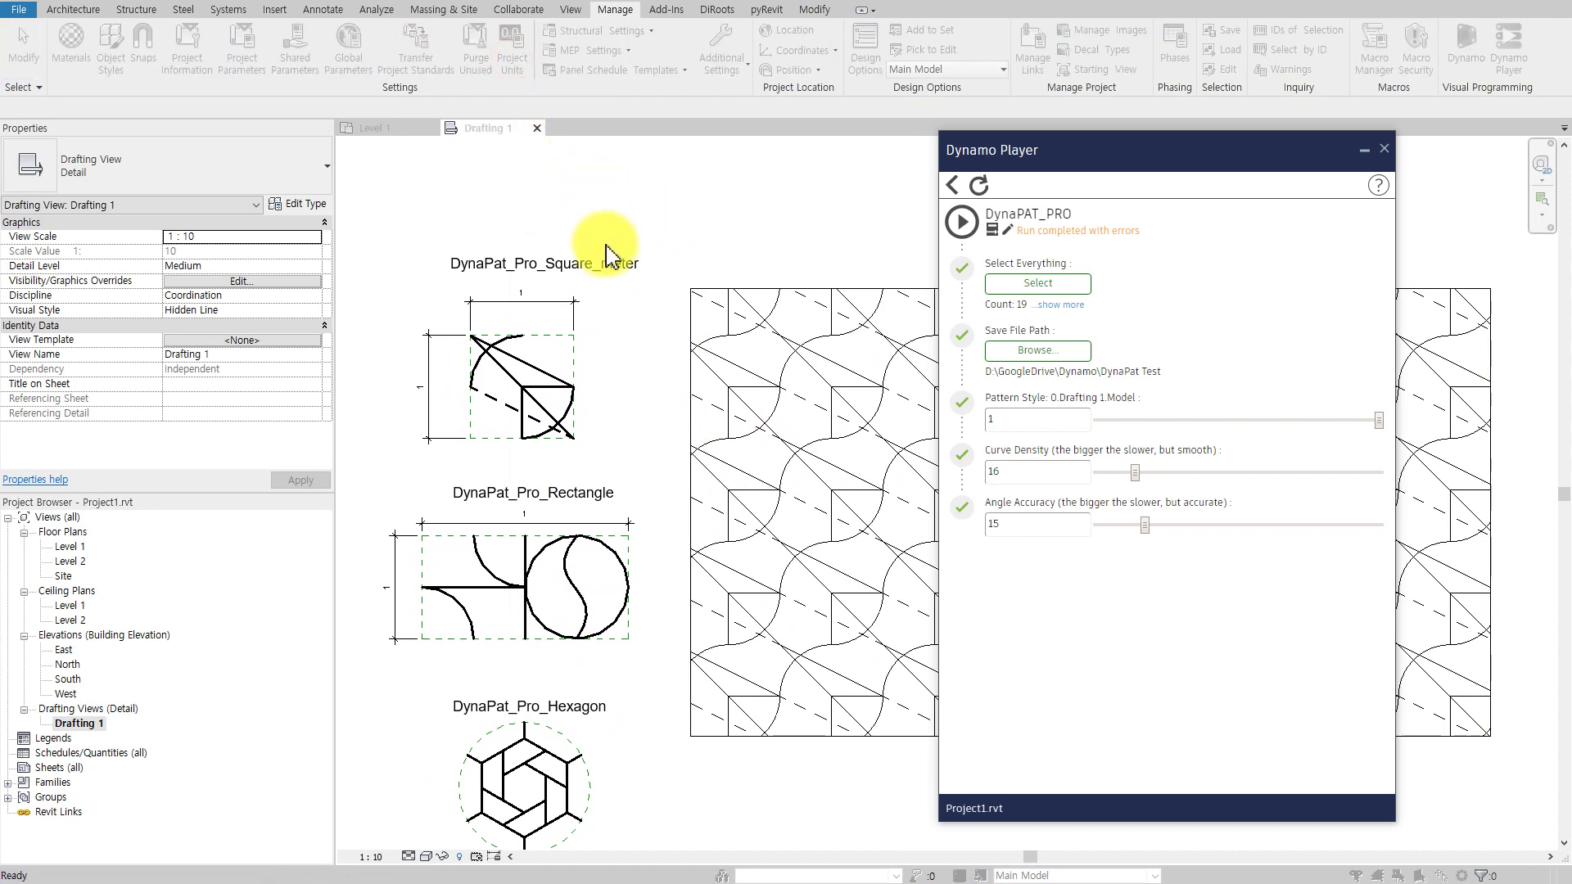
pyautogui.click(718, 323)
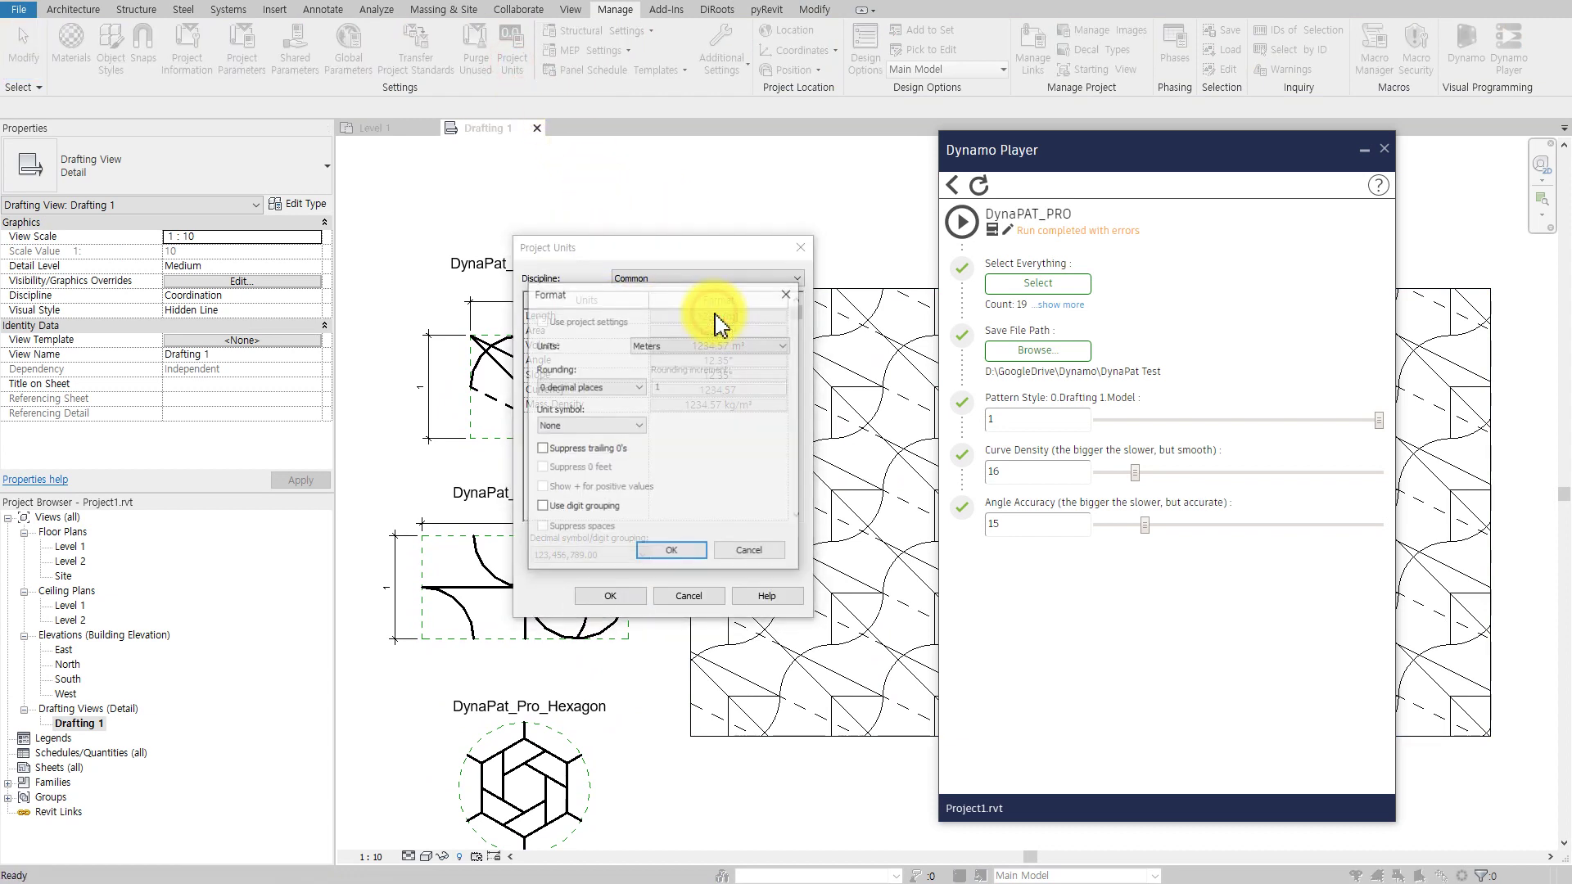
pyautogui.click(688, 345)
pyautogui.click(690, 360)
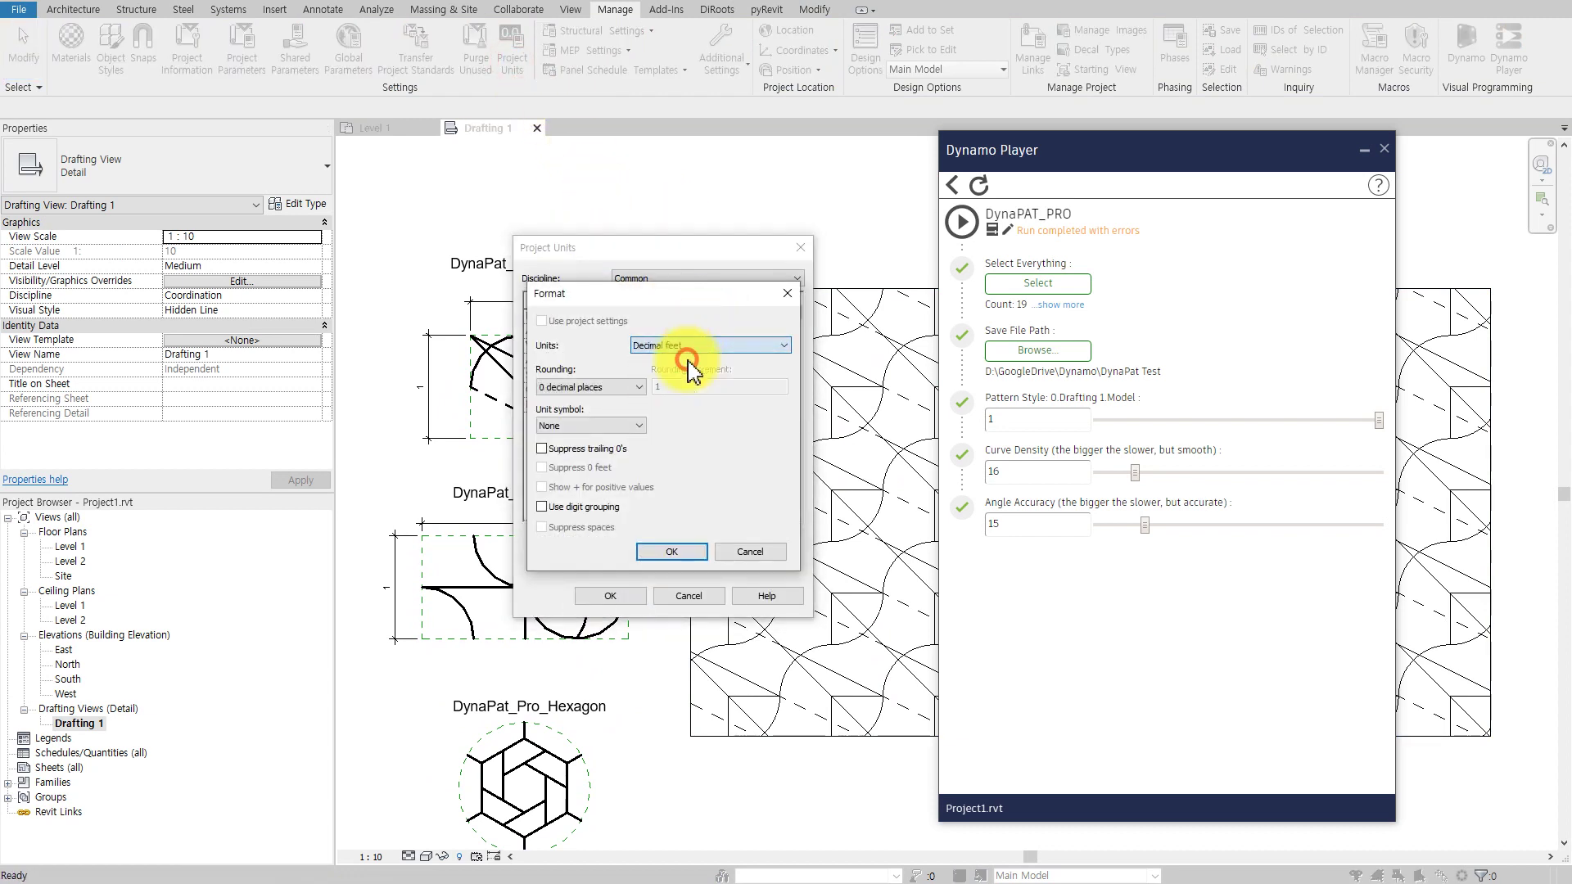
pyautogui.click(651, 553)
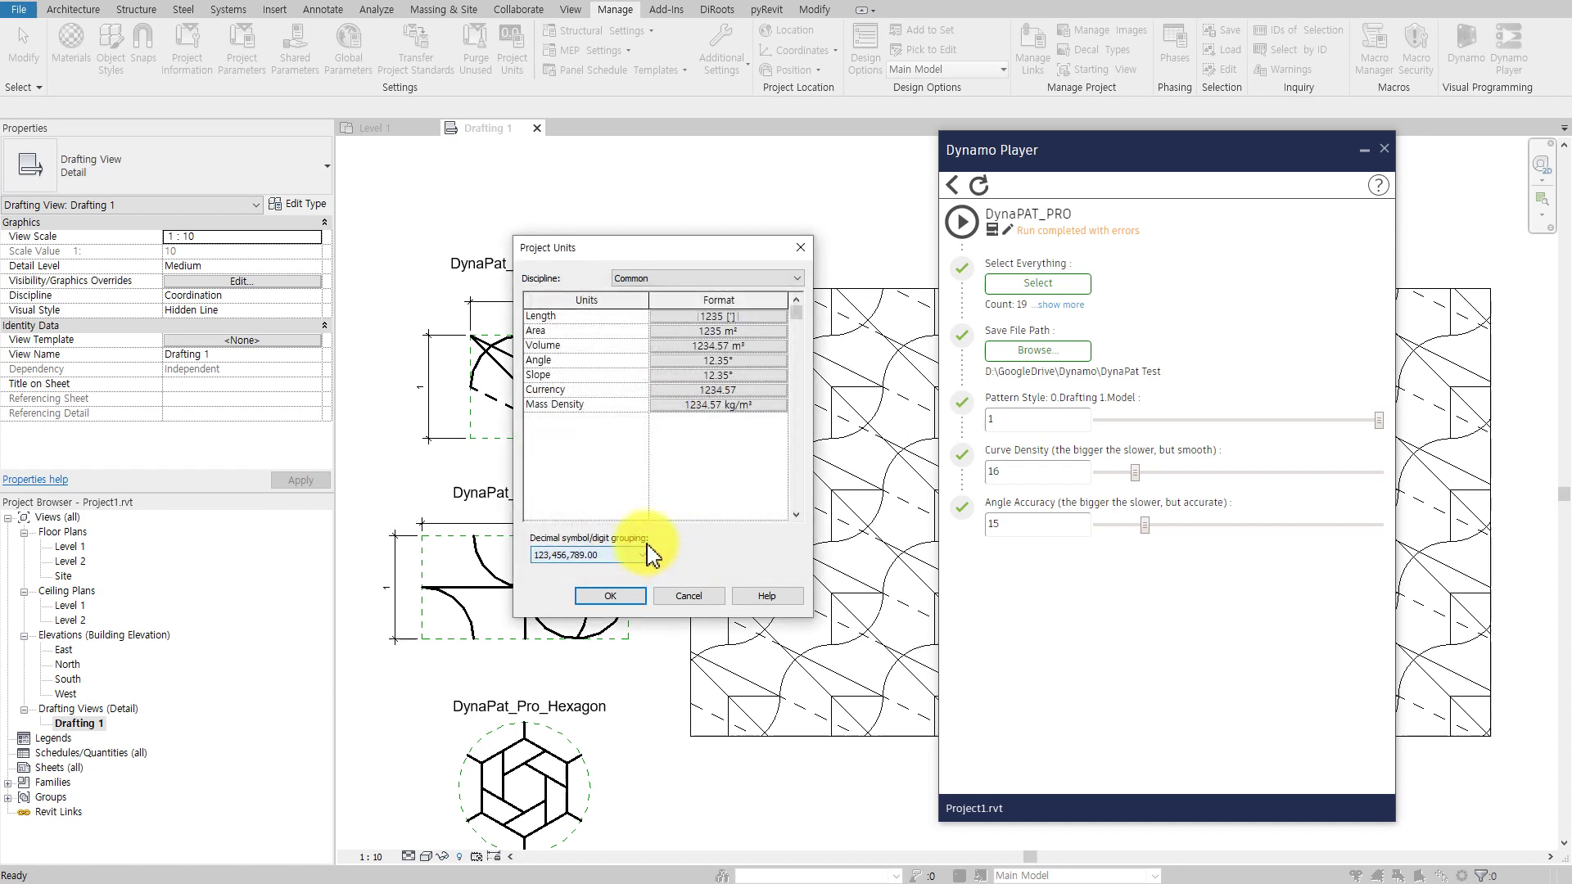
pyautogui.click(627, 604)
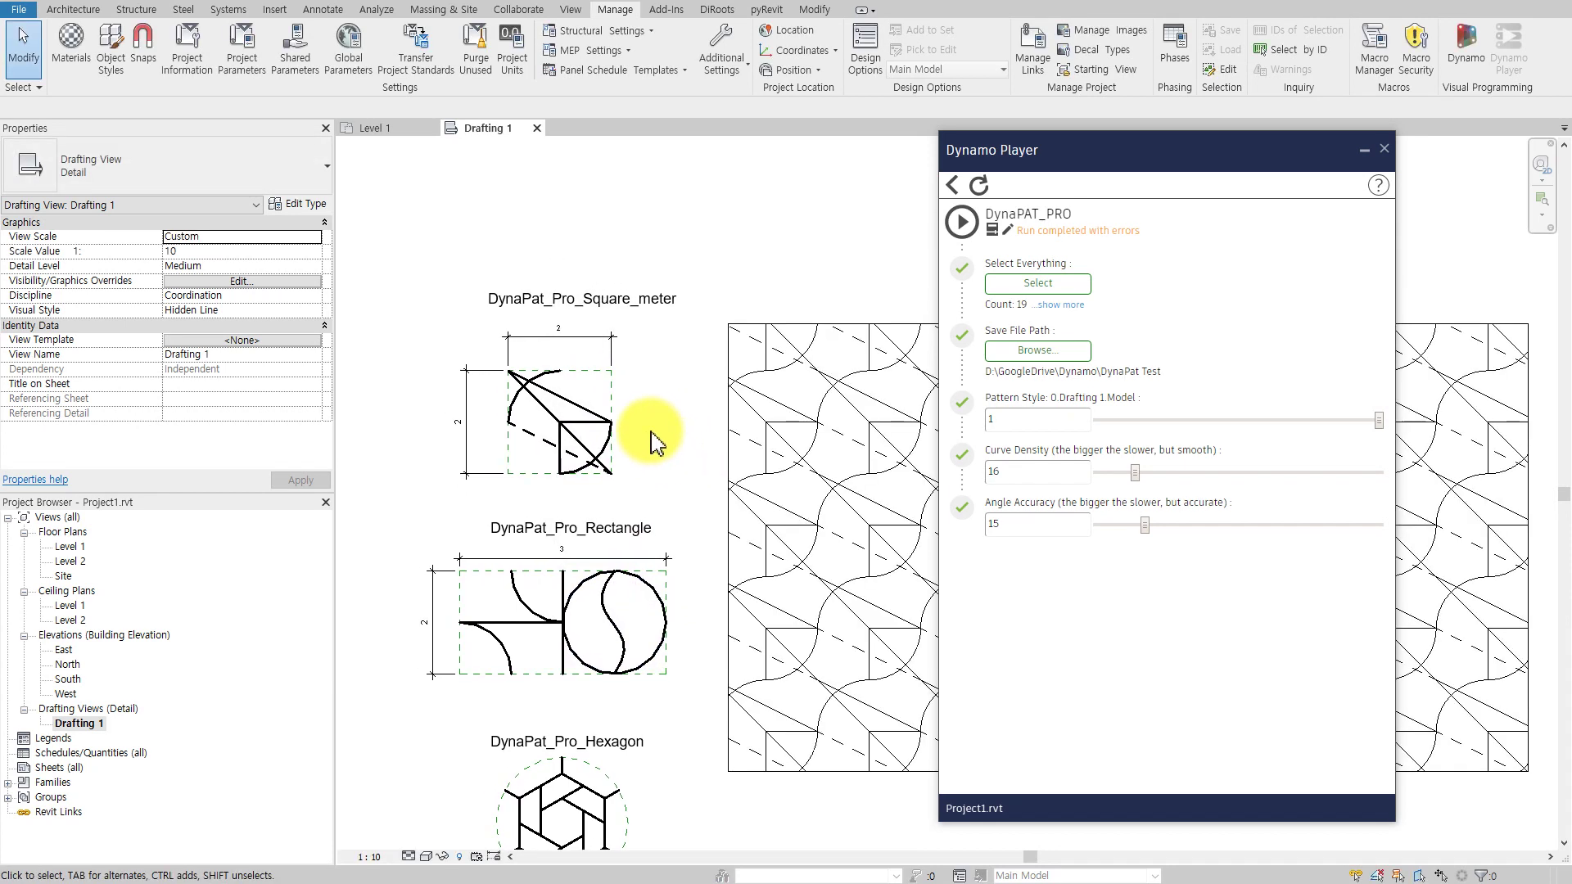
# Step: Window-select the Square_meter tile's 19 elements as the DynaPAT_PRO input
pyautogui.click(611, 396)
pyautogui.scroll(2, 611, 388)
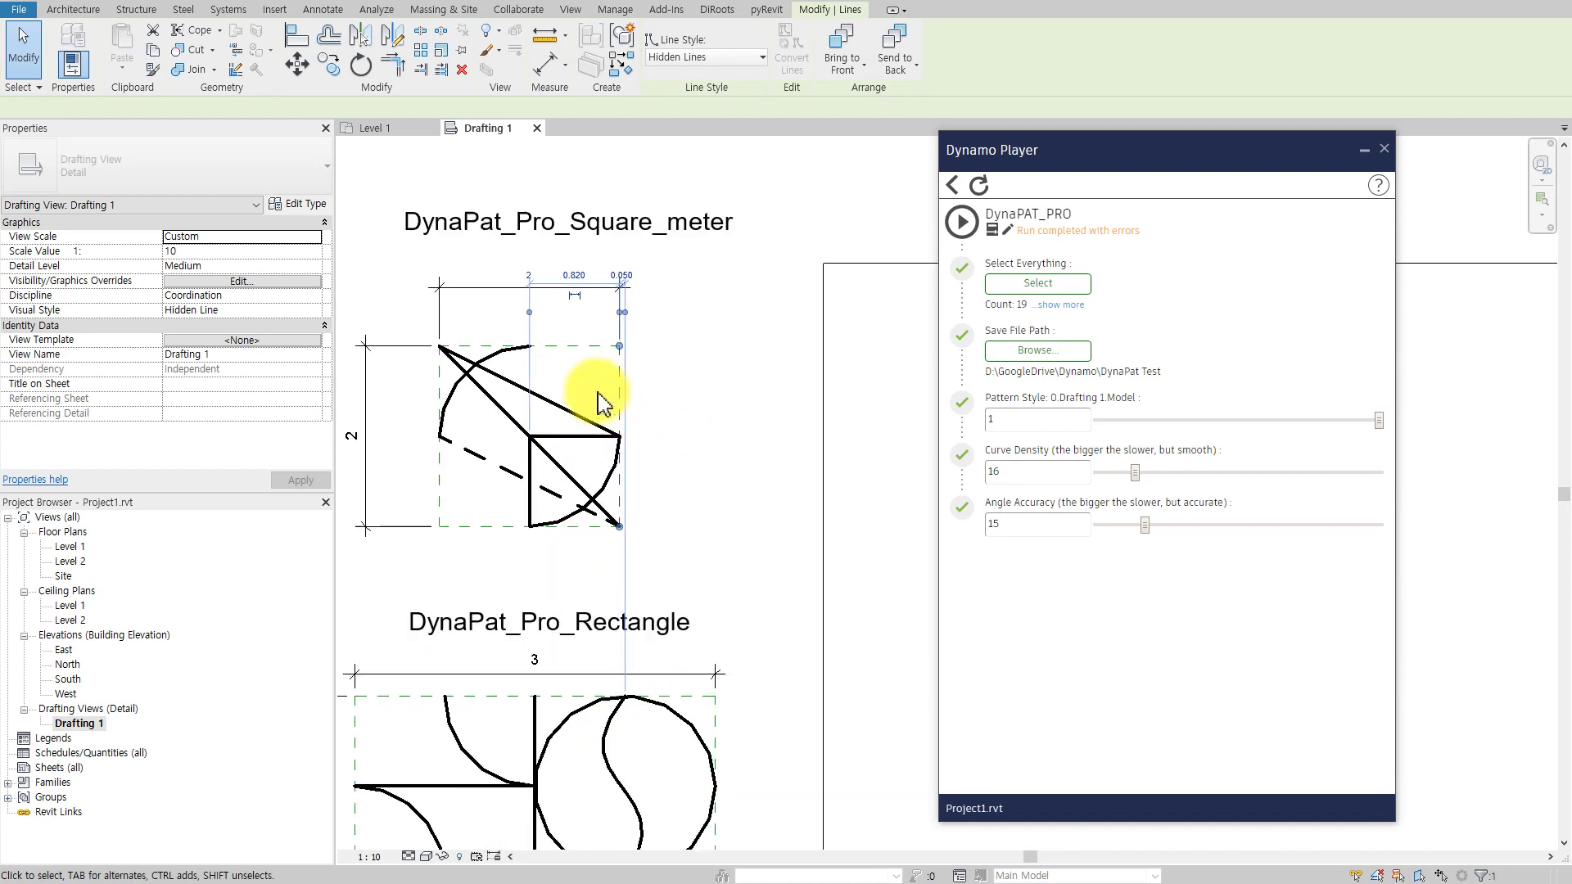
pyautogui.click(722, 324)
pyautogui.scroll(-2, 737, 384)
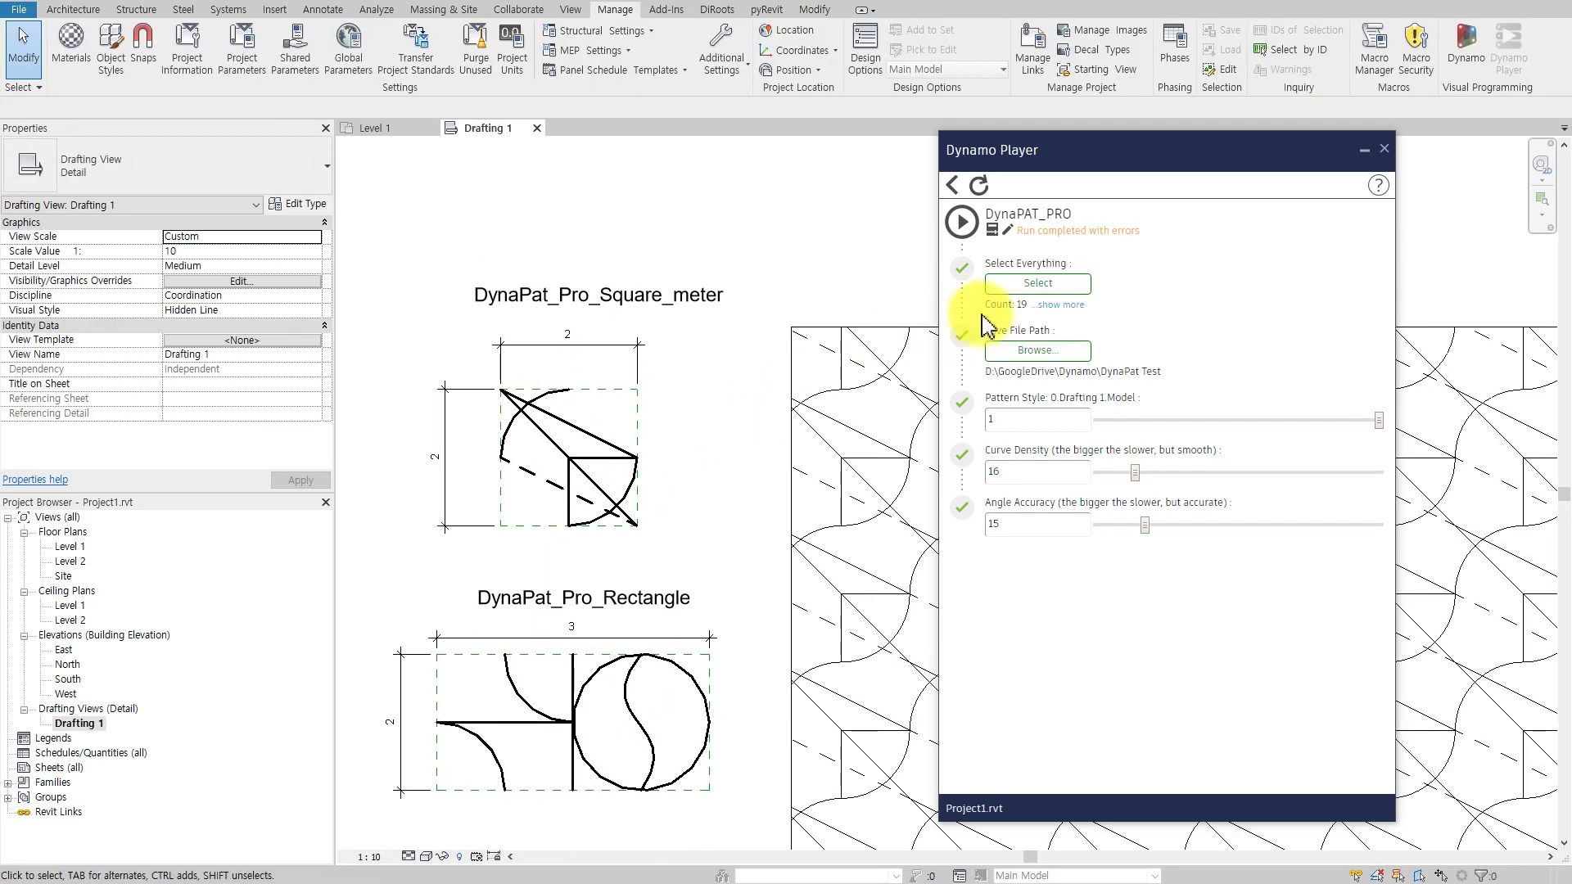
pyautogui.click(1037, 283)
pyautogui.moveTo(729, 250); pyautogui.dragTo(414, 561)
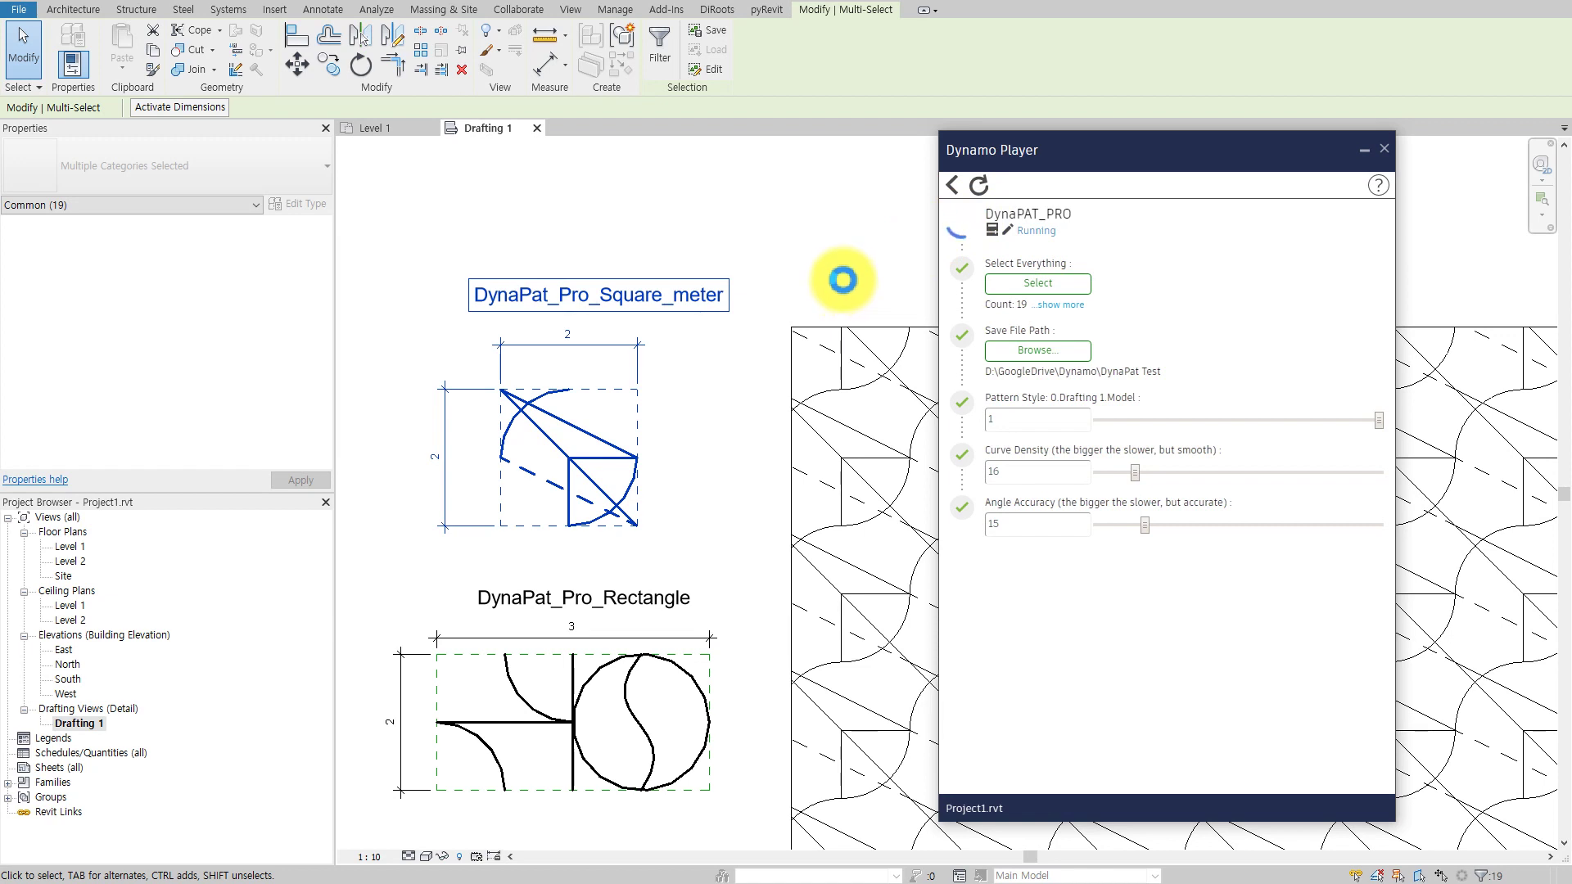
# Step: Rename the tile title from DynaPat_Pro_Square_meter to DynaPat_Pro_Square_feet
pyautogui.click(690, 296)
pyautogui.click(691, 297)
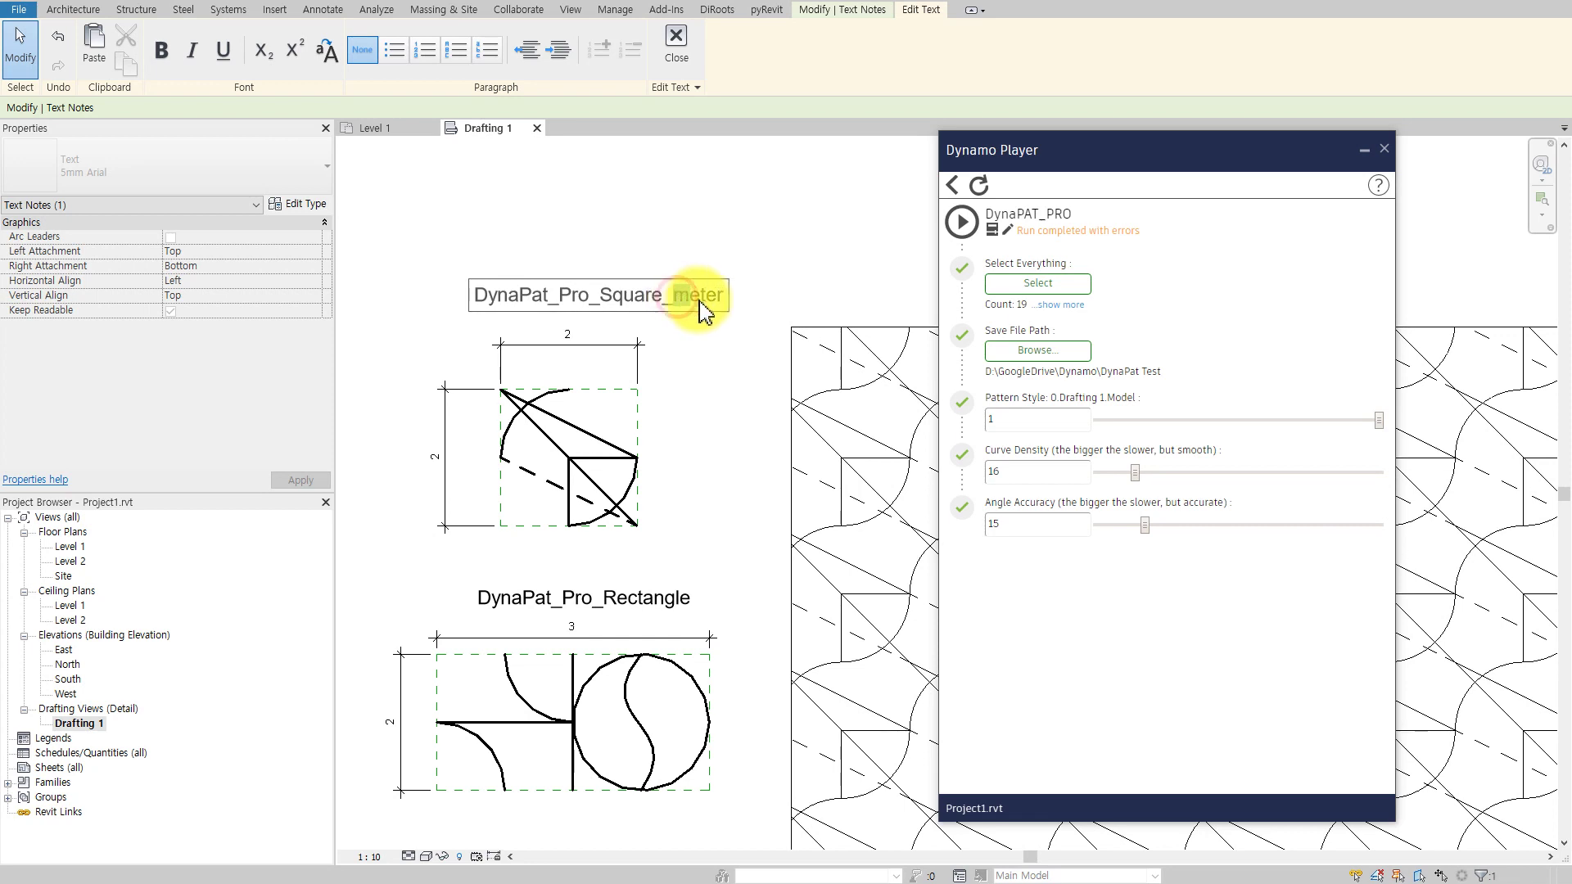
pyautogui.moveTo(700, 302); pyautogui.dragTo(761, 302)
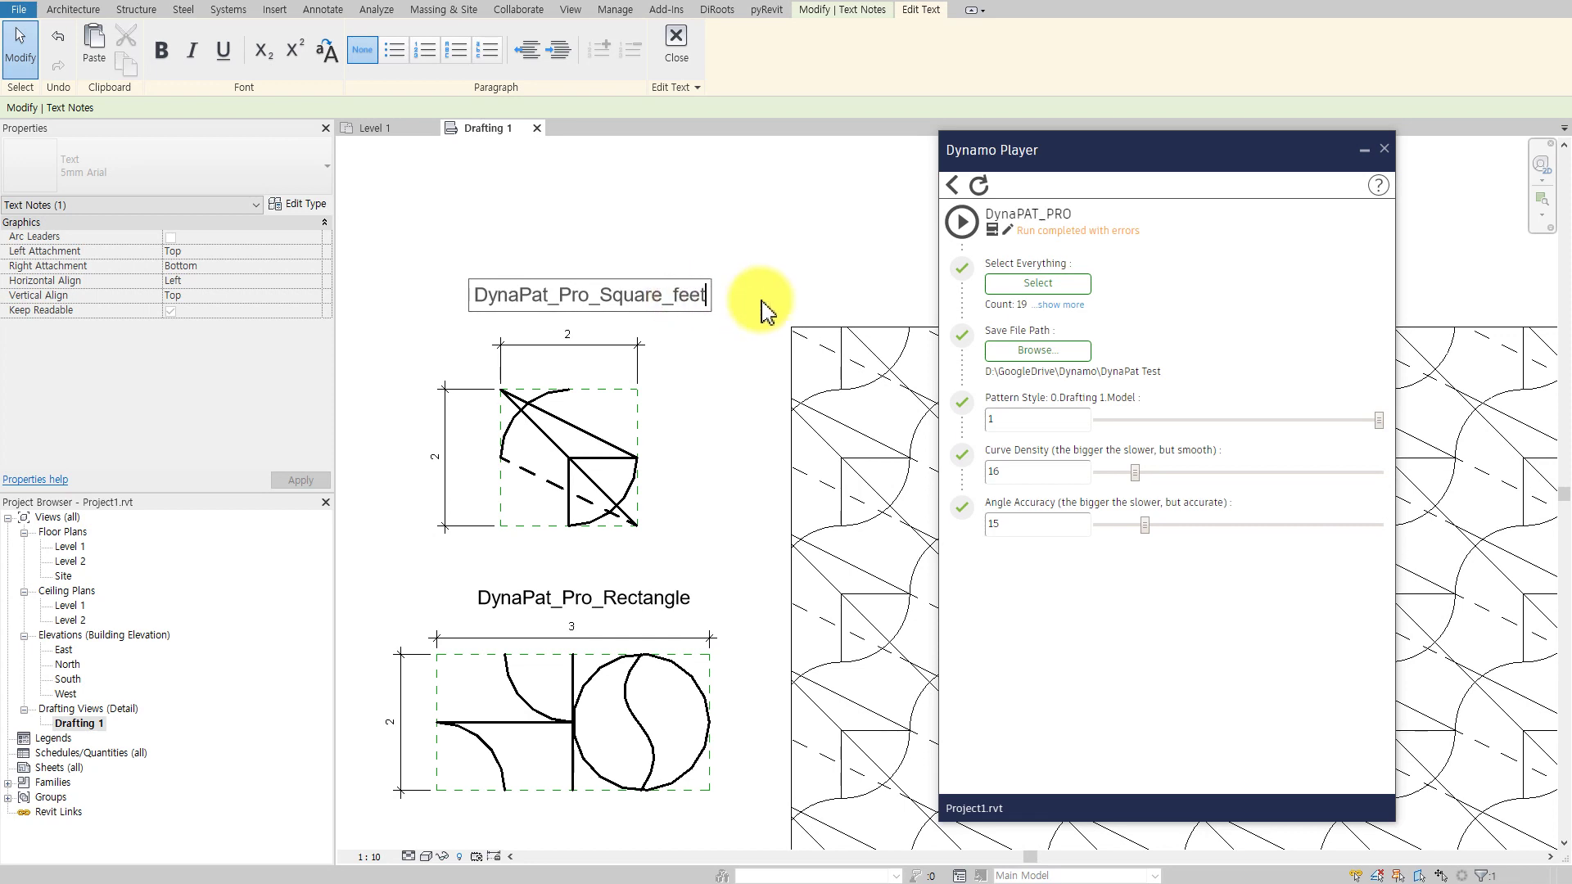
pyautogui.click(777, 276)
pyautogui.click(817, 252)
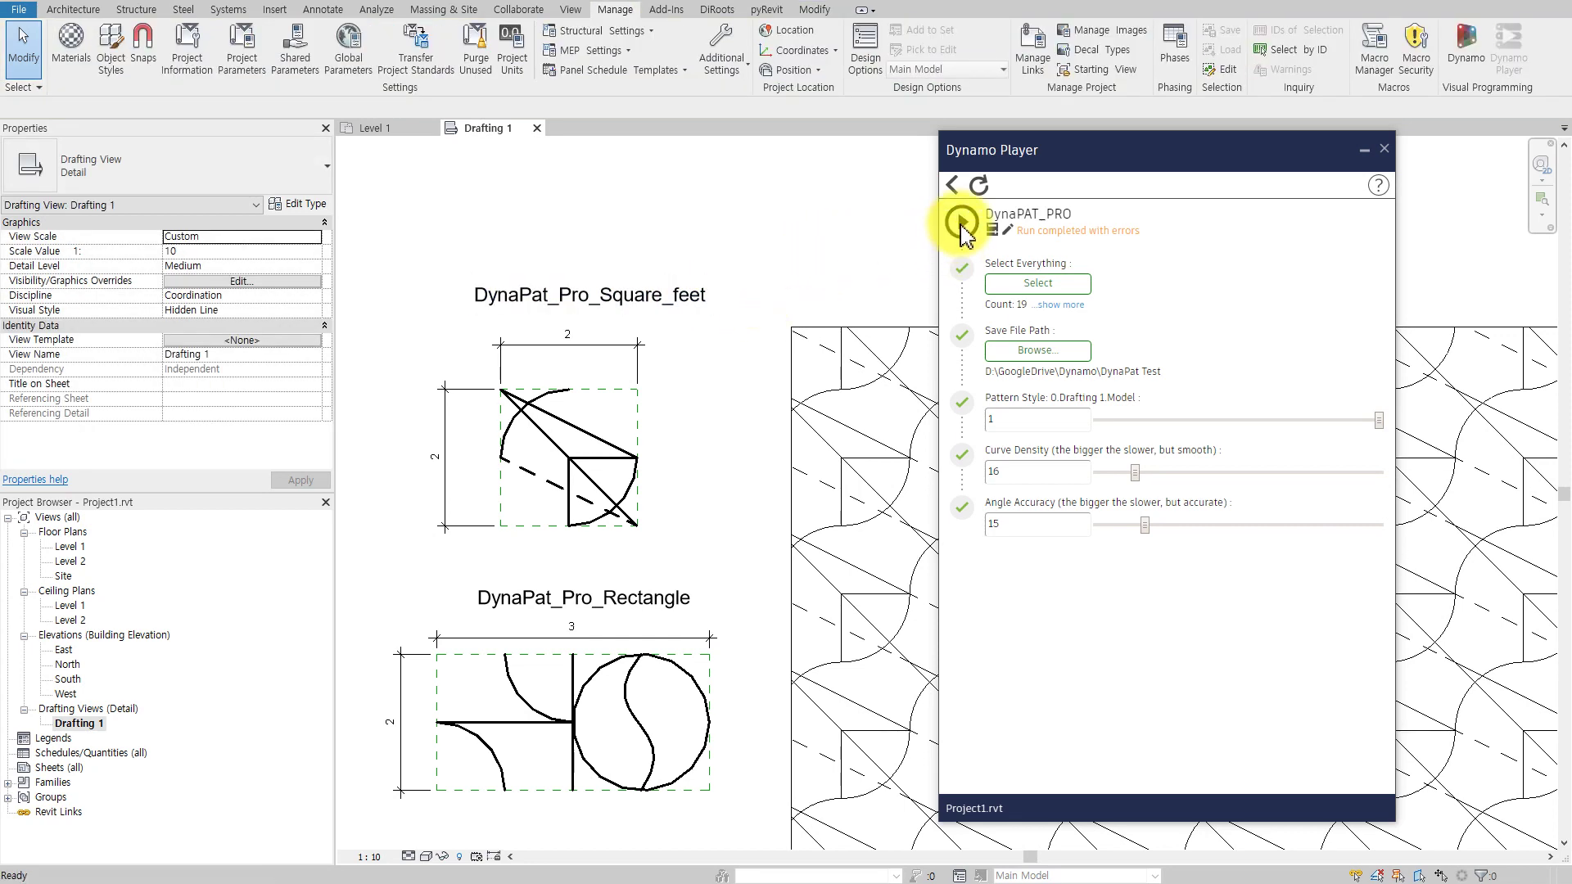
# Step: Select the Square_feet tile's 19 elements and run DynaPAT_PRO
pyautogui.click(1025, 284)
pyautogui.moveTo(749, 242); pyautogui.dragTo(385, 550)
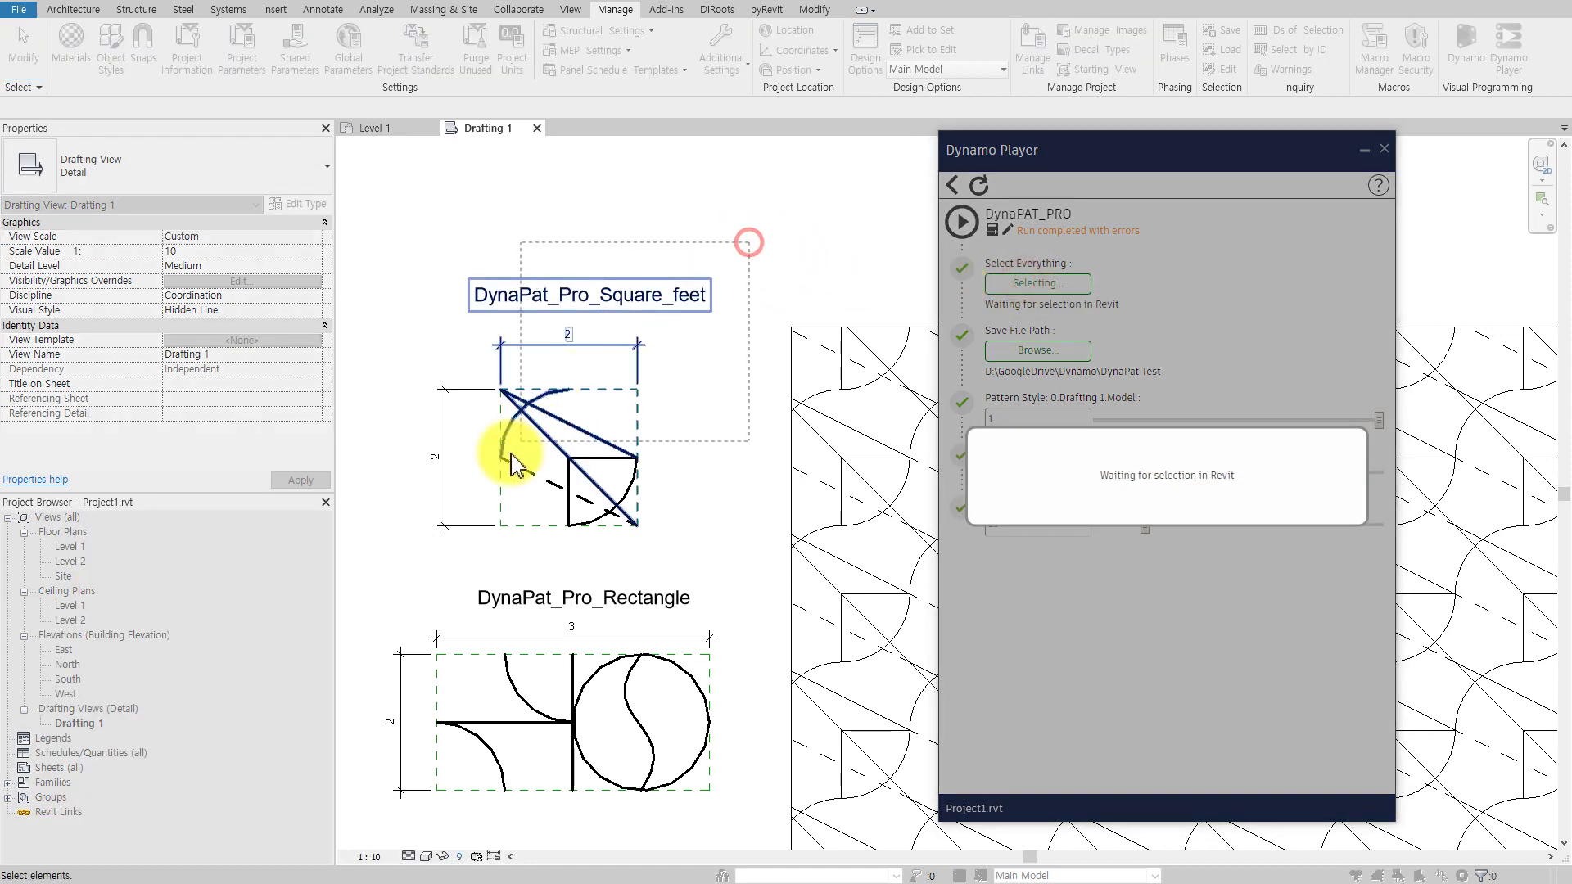
pyautogui.click(962, 221)
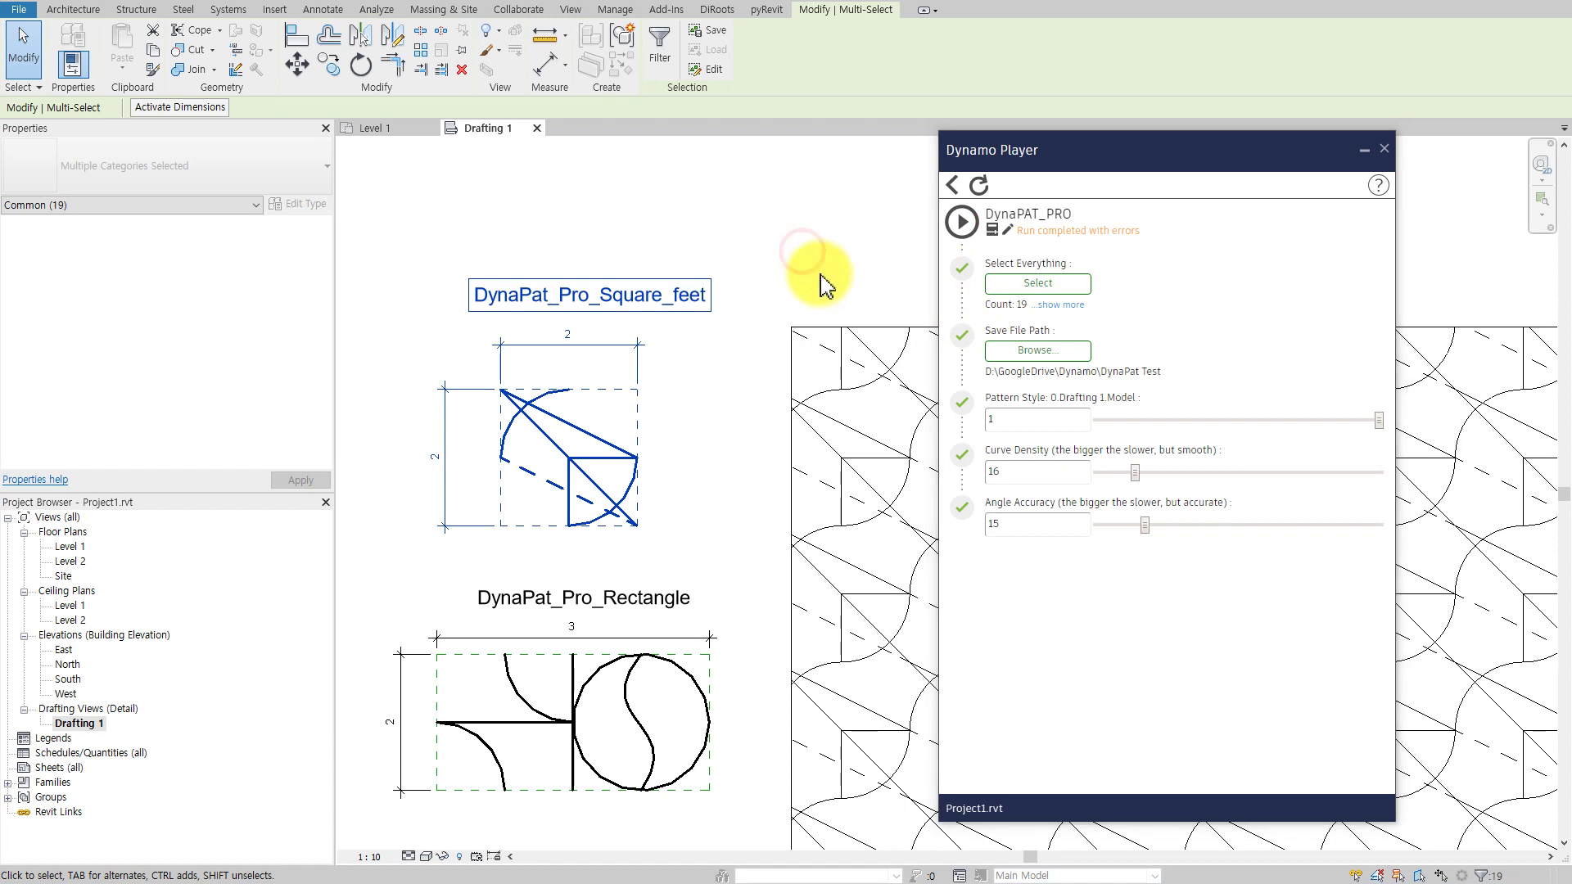
pyautogui.click(766, 387)
# Step: Import DynaPat_Pro_Square_feet.pat into the filled region's DynaPat_Pro_Square1 pattern
pyautogui.click(818, 414)
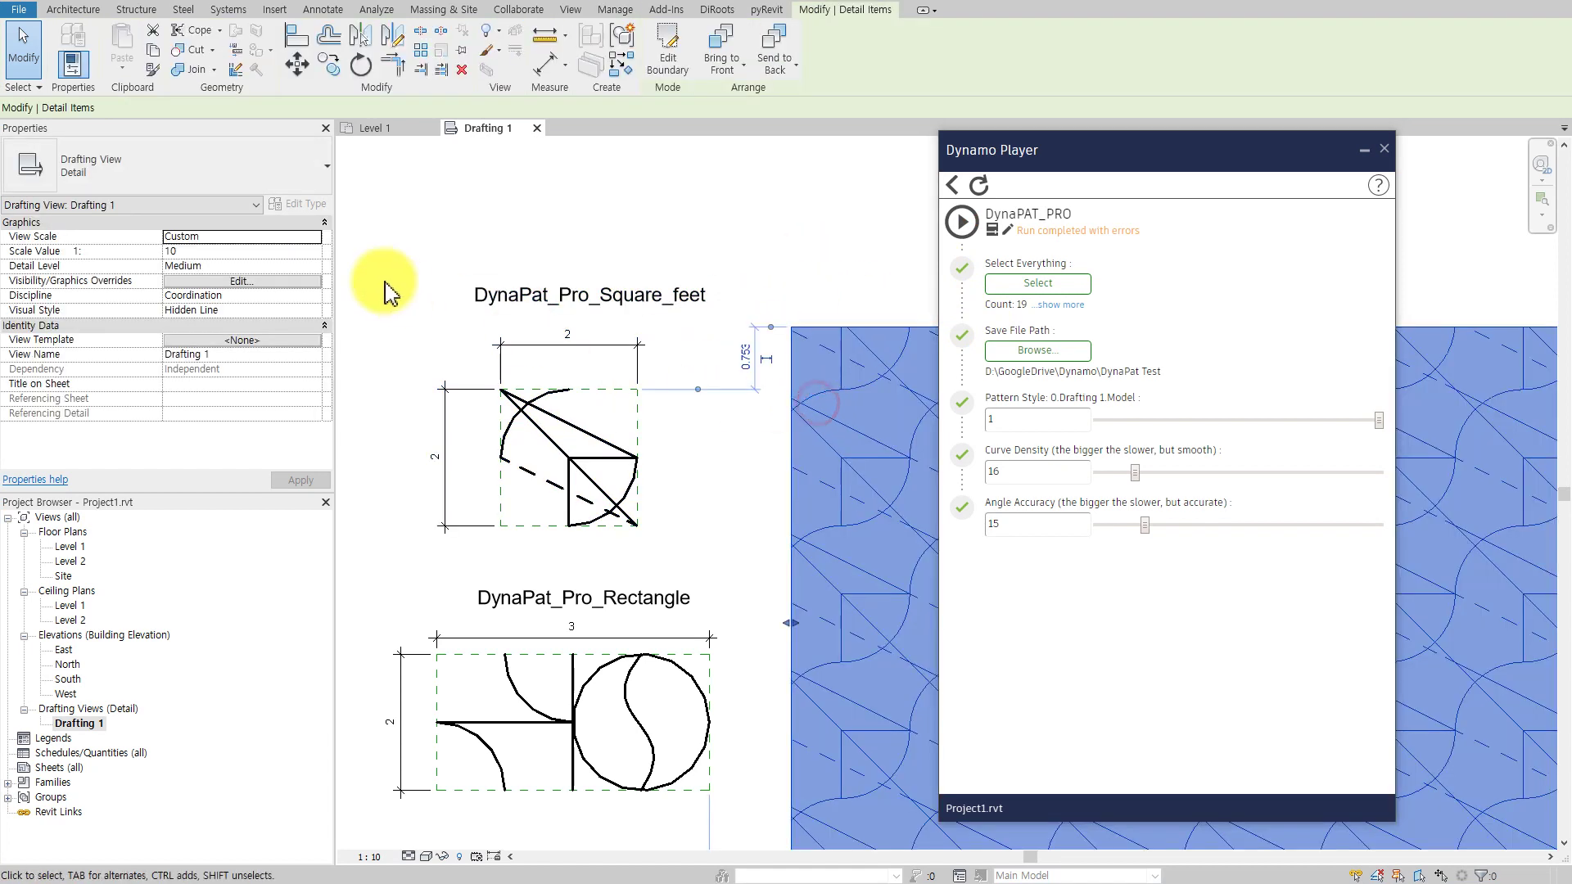
pyautogui.click(304, 207)
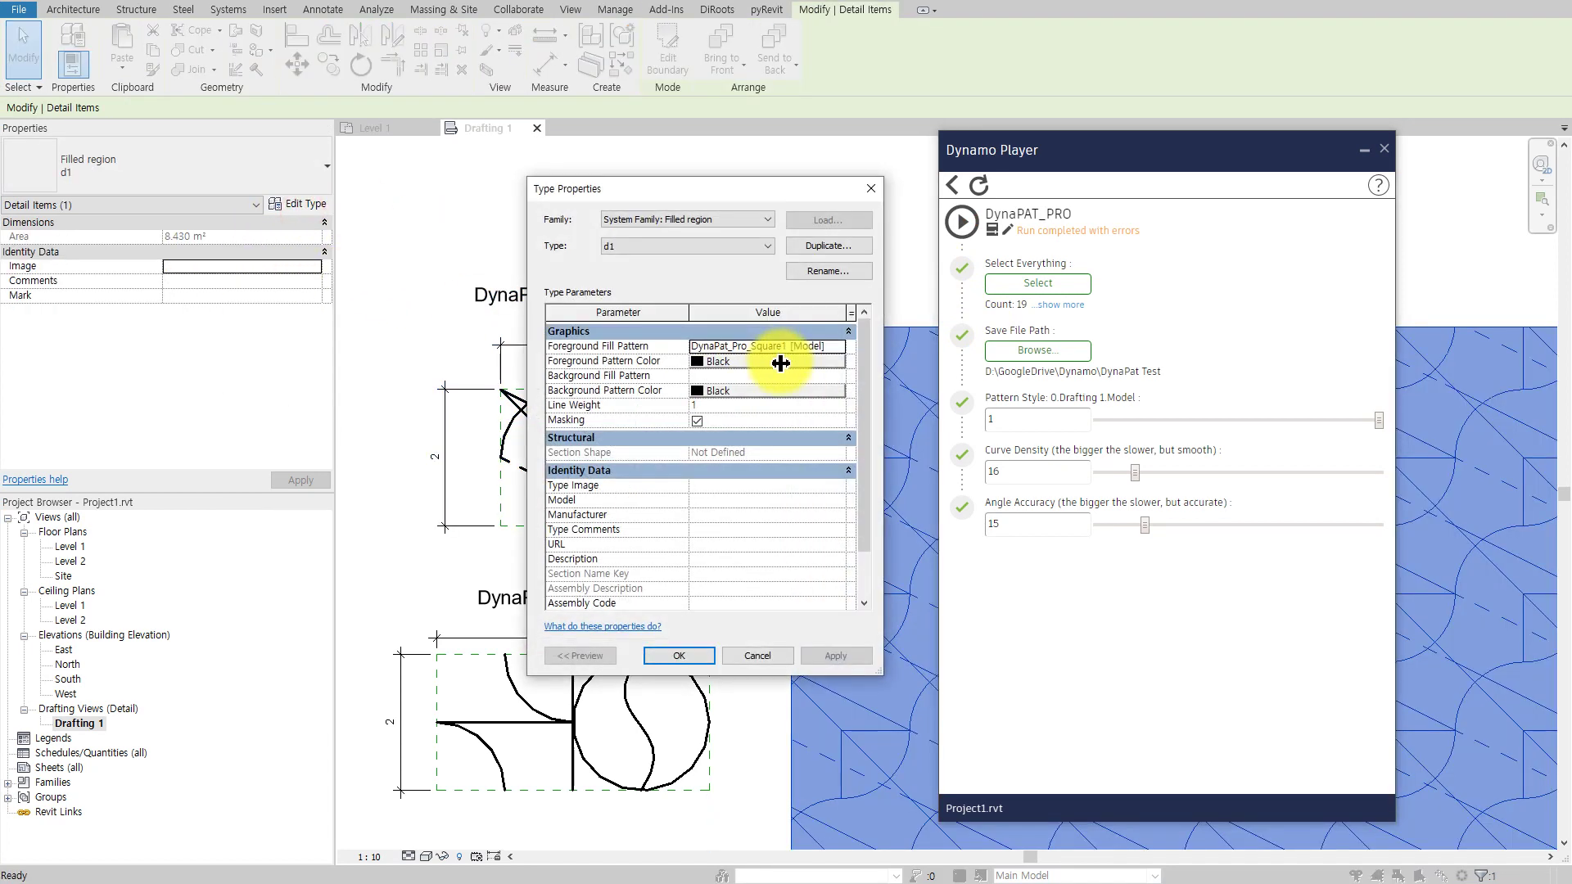
pyautogui.click(841, 346)
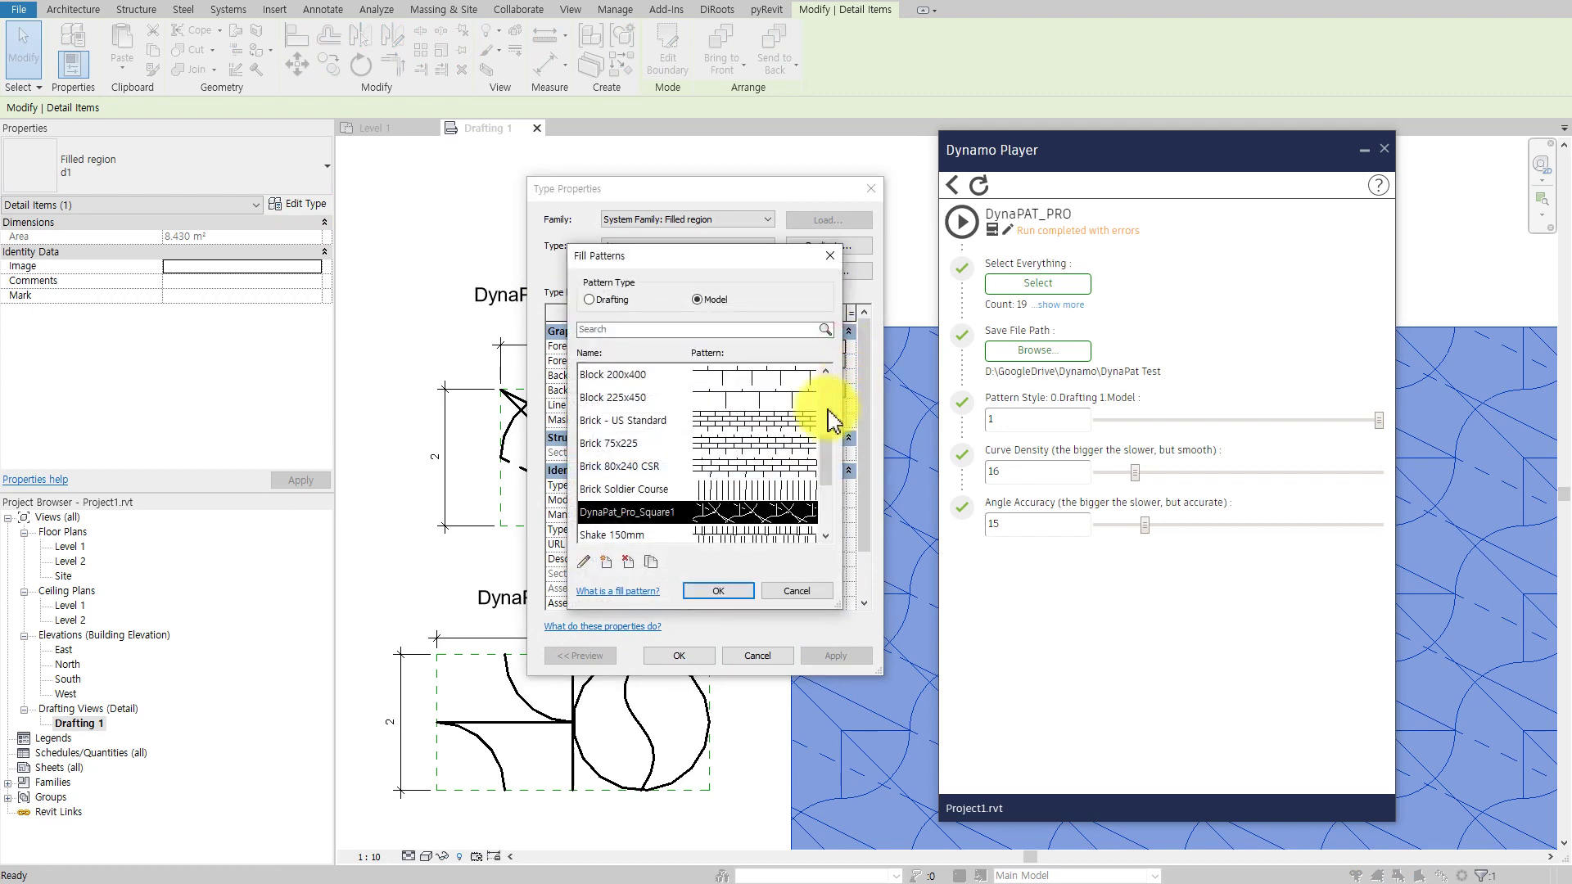
pyautogui.doubleClick(757, 514)
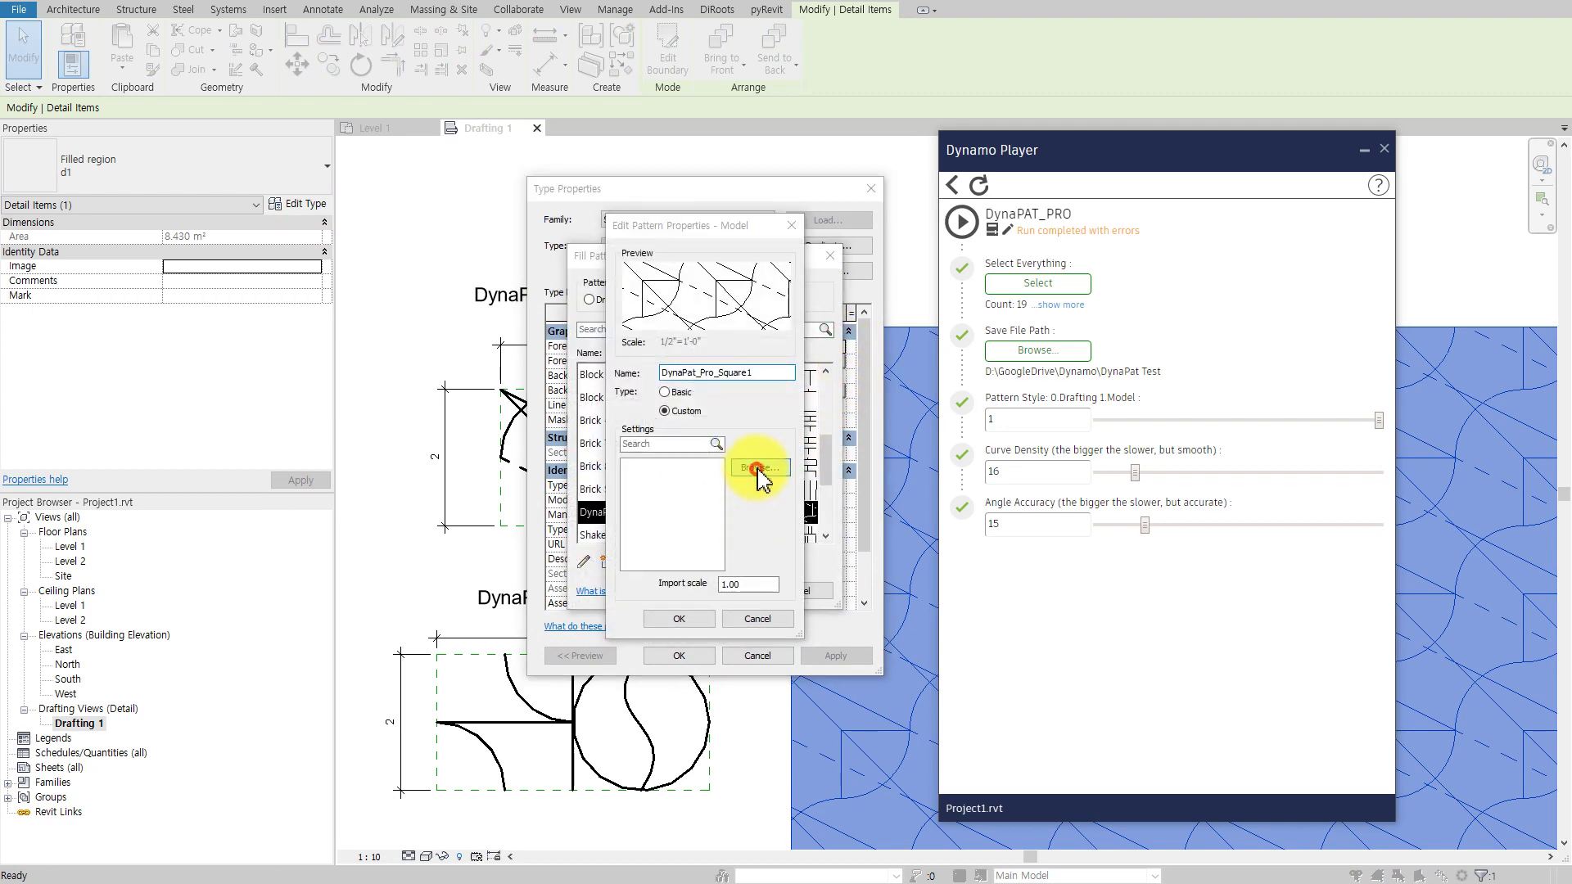
pyautogui.click(751, 468)
pyautogui.click(414, 203)
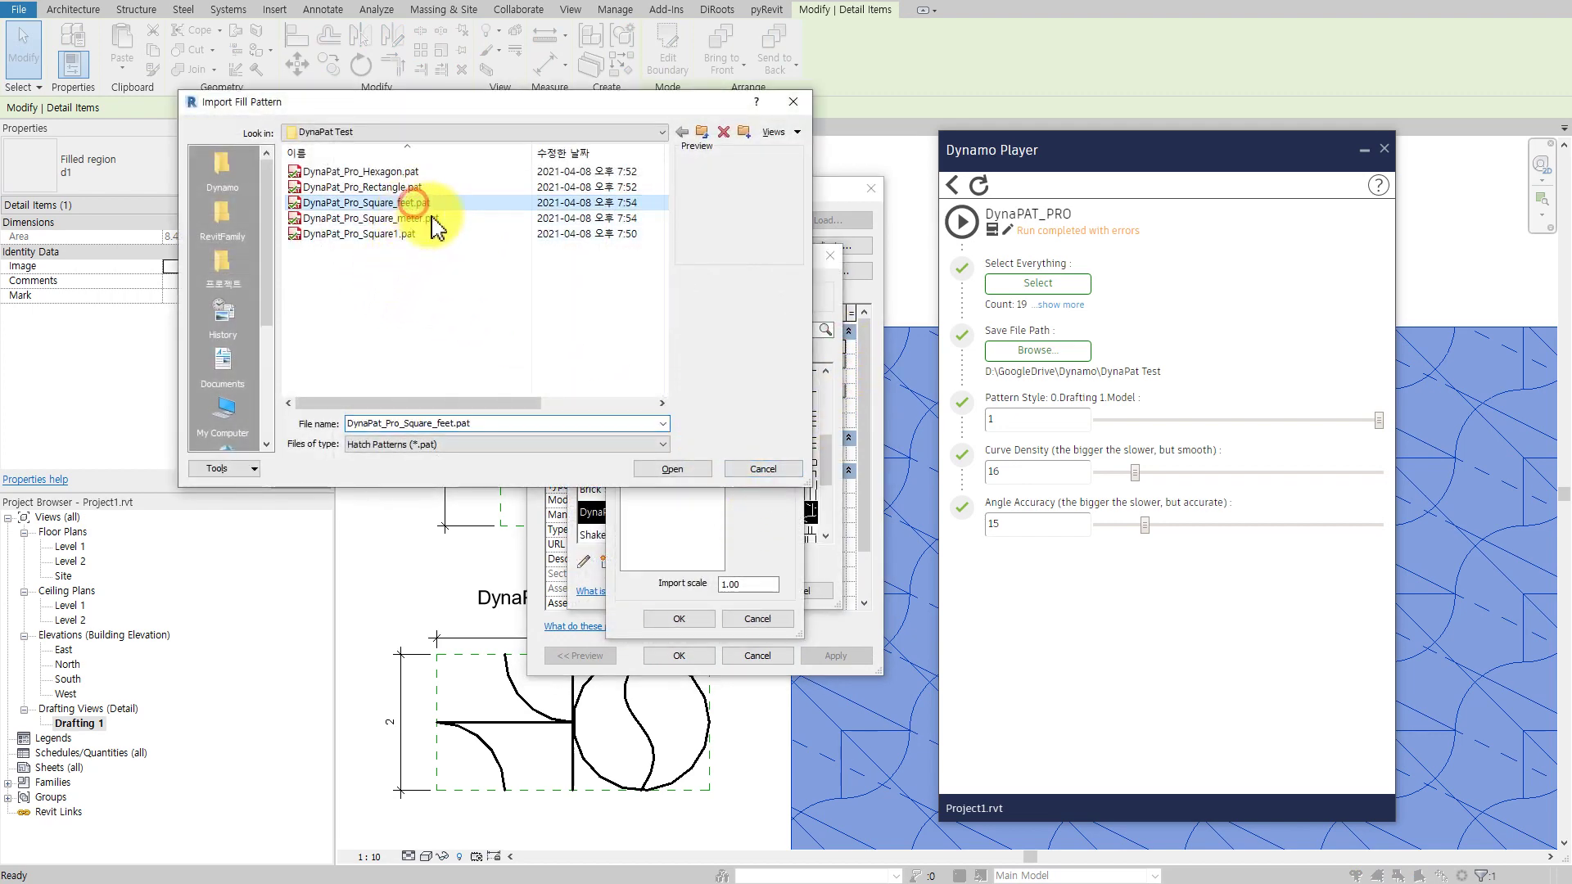
pyautogui.click(647, 470)
# Step: Confirm the pattern dialogs to apply the Square_feet hatch, then open Project Units
pyautogui.click(679, 618)
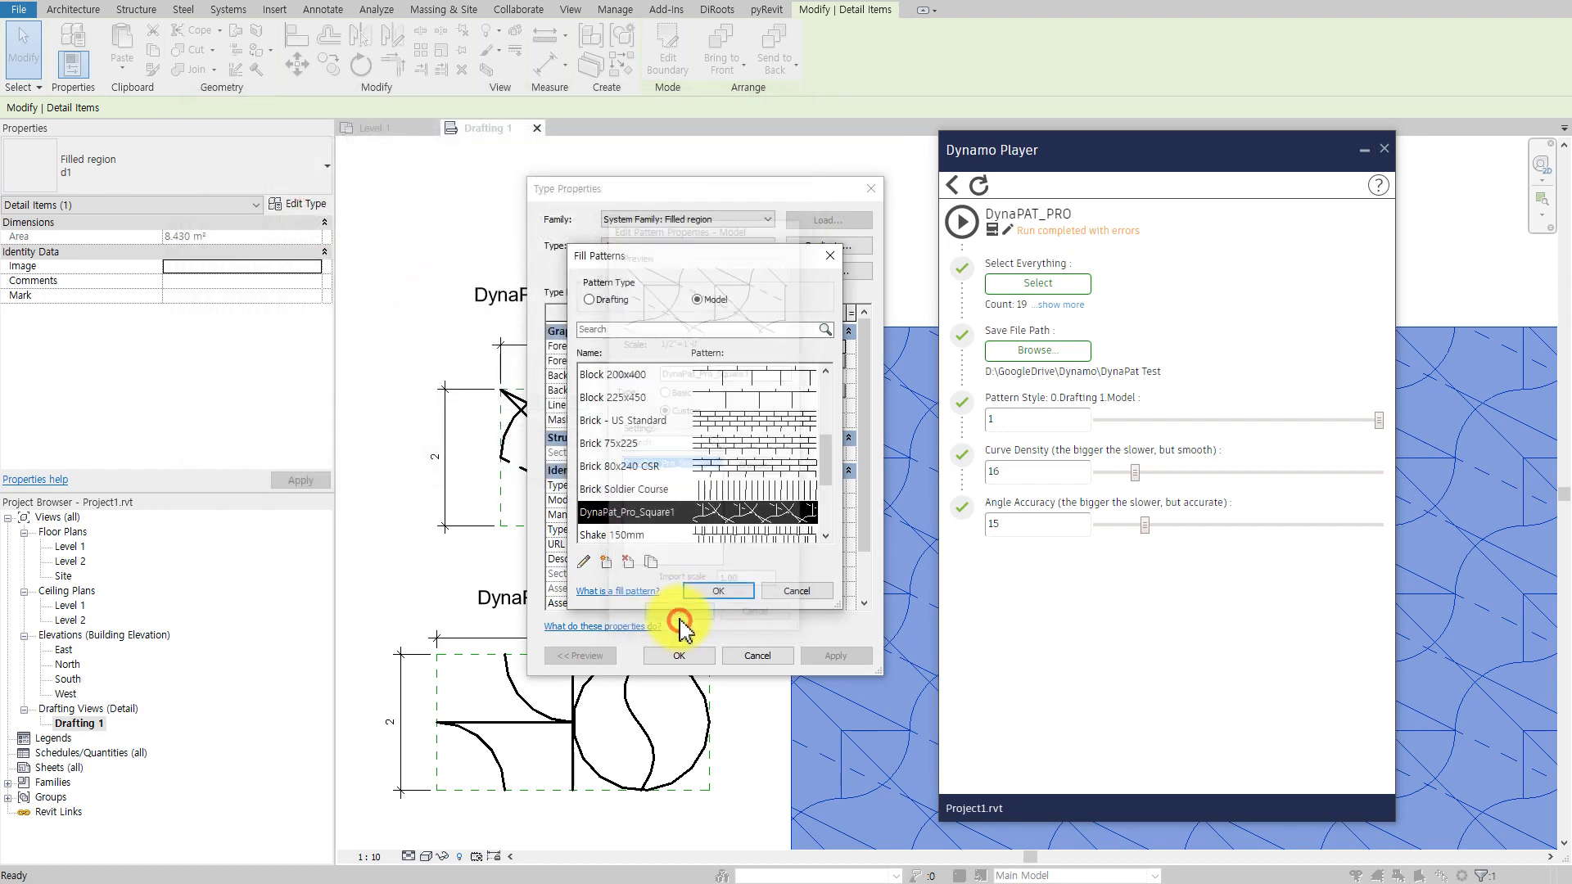
pyautogui.click(720, 592)
pyautogui.click(681, 655)
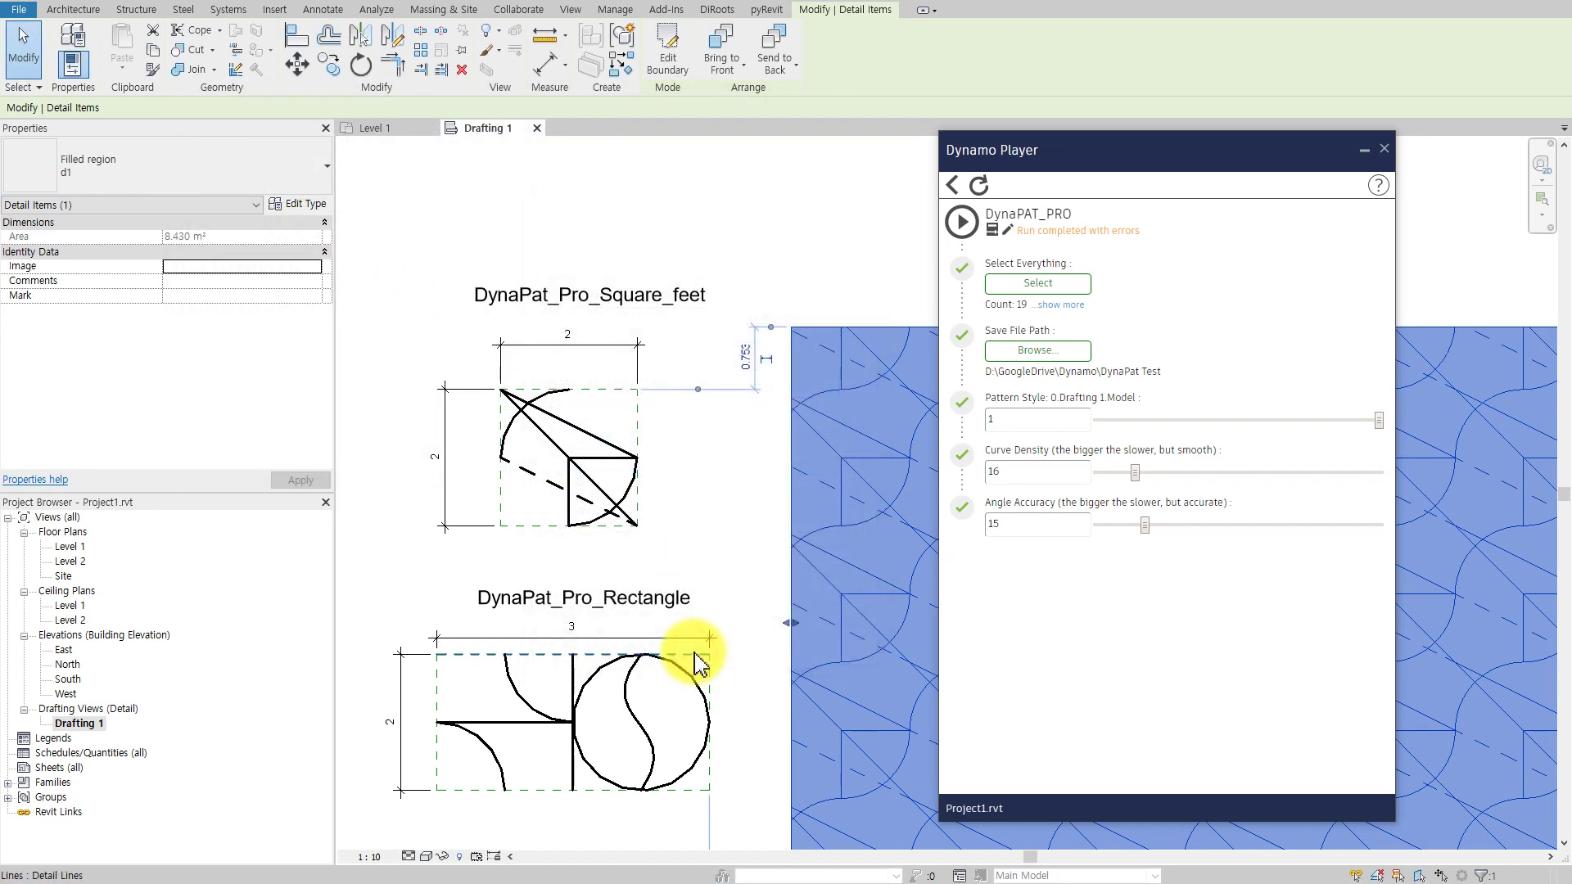
pyautogui.moveTo(778, 614); pyautogui.dragTo(640, 602, button='middle')
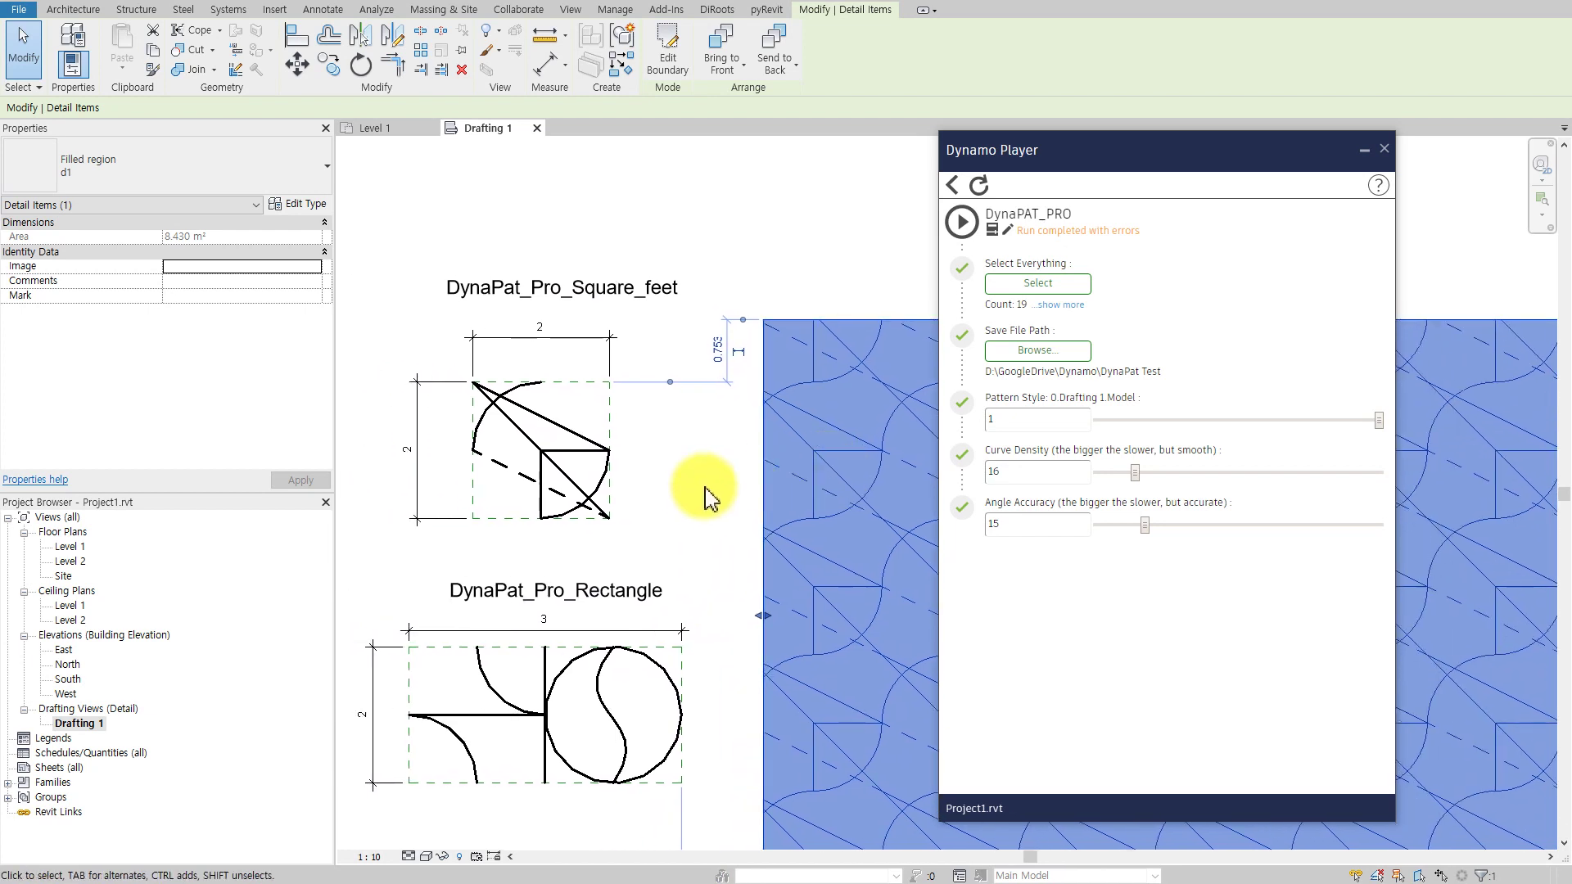
pyautogui.click(696, 488)
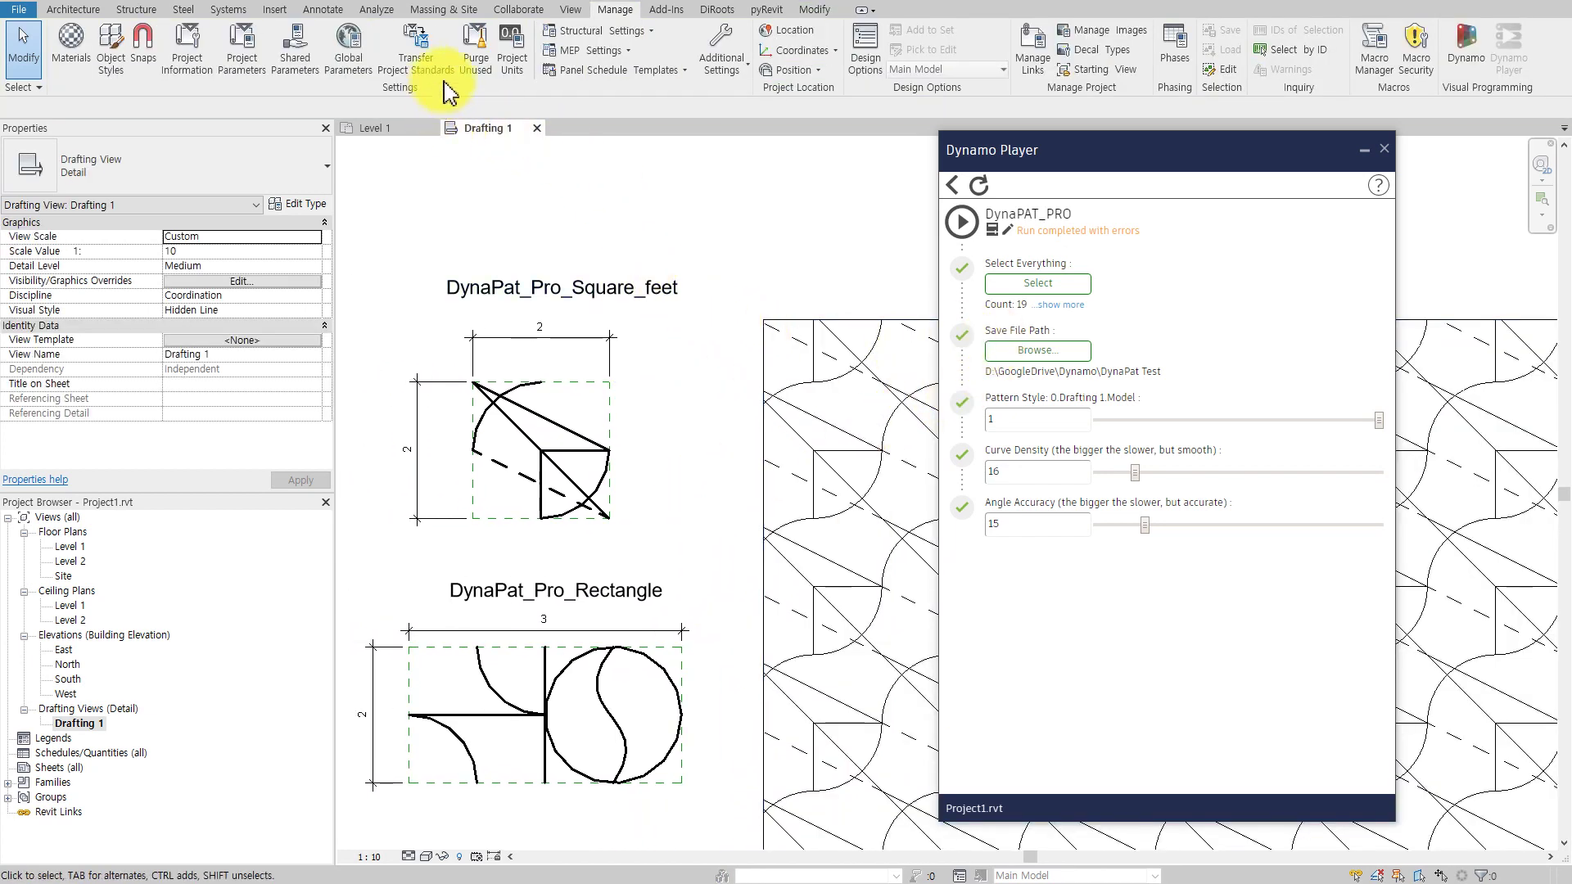
pyautogui.click(513, 61)
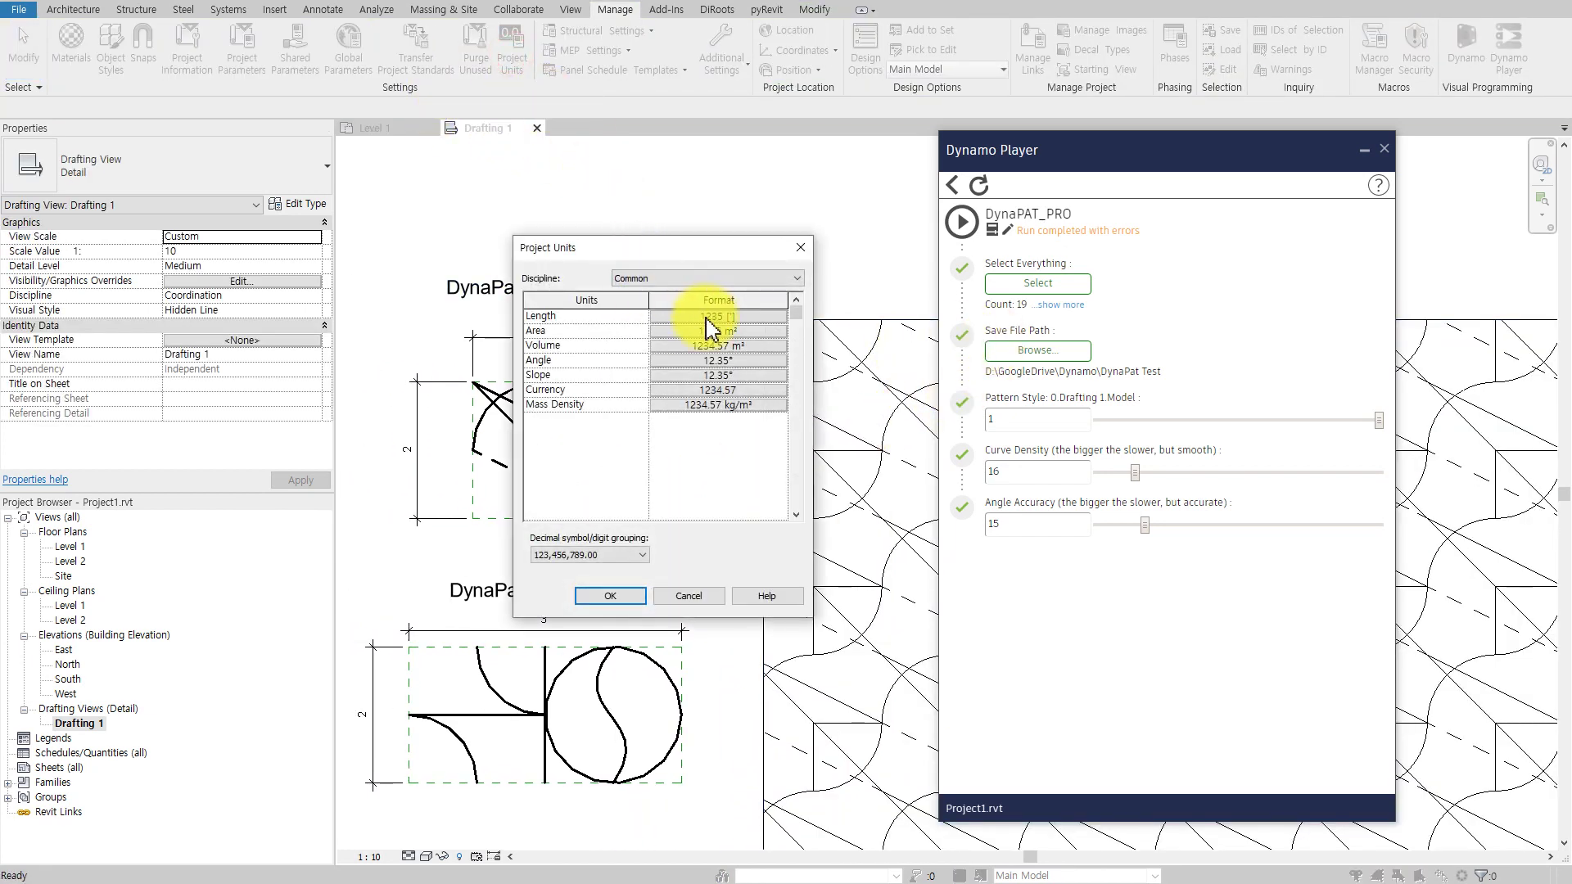
# Step: Change the project length format to fractional inches
pyautogui.click(711, 317)
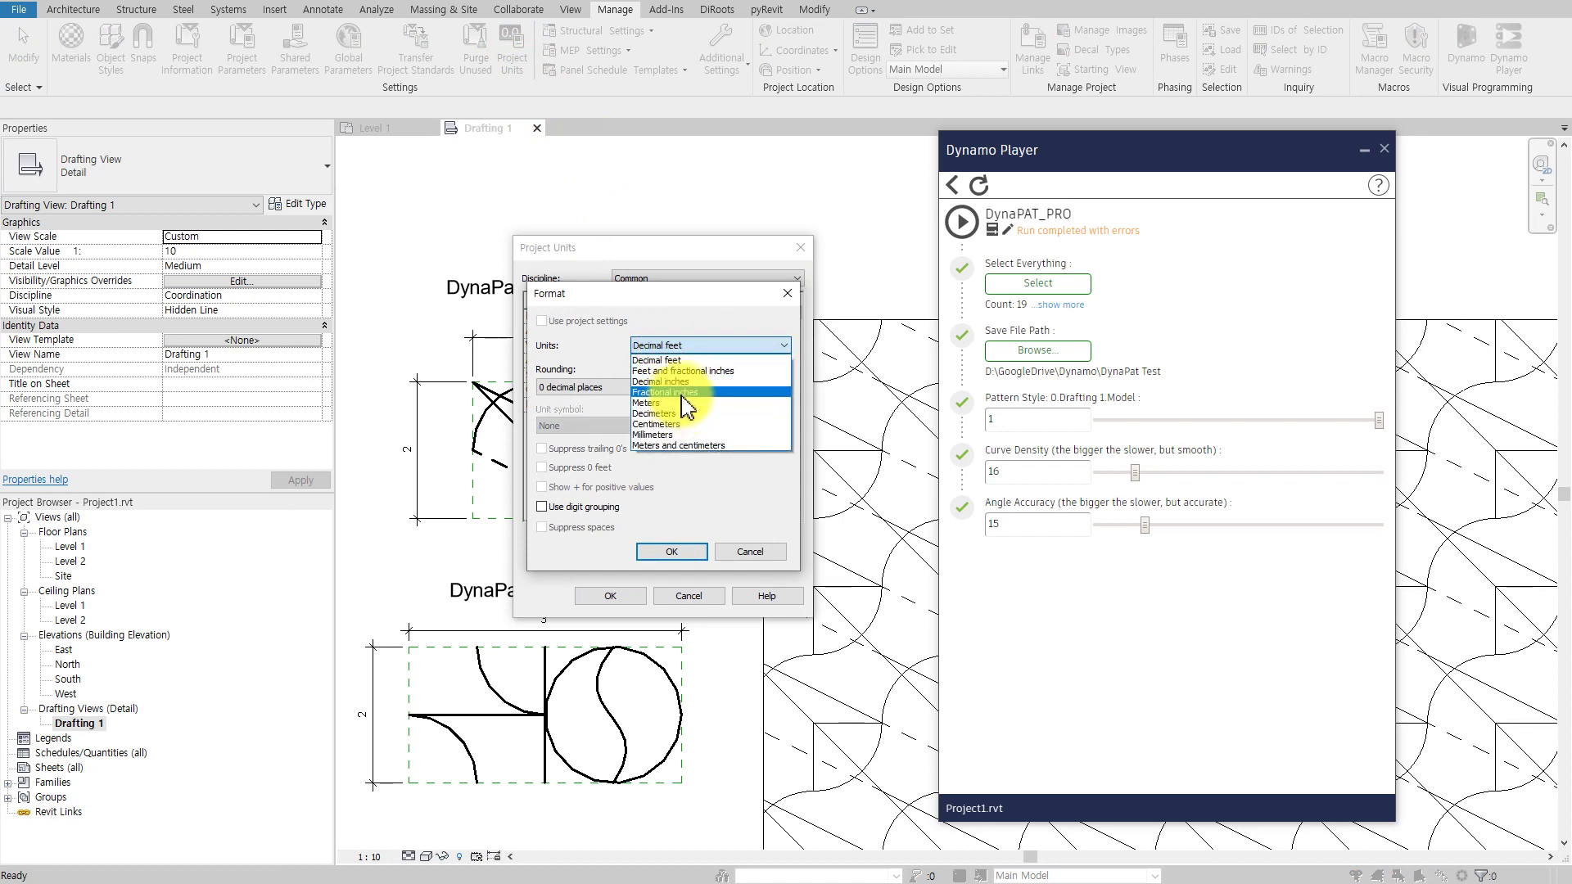
pyautogui.click(684, 395)
pyautogui.click(673, 552)
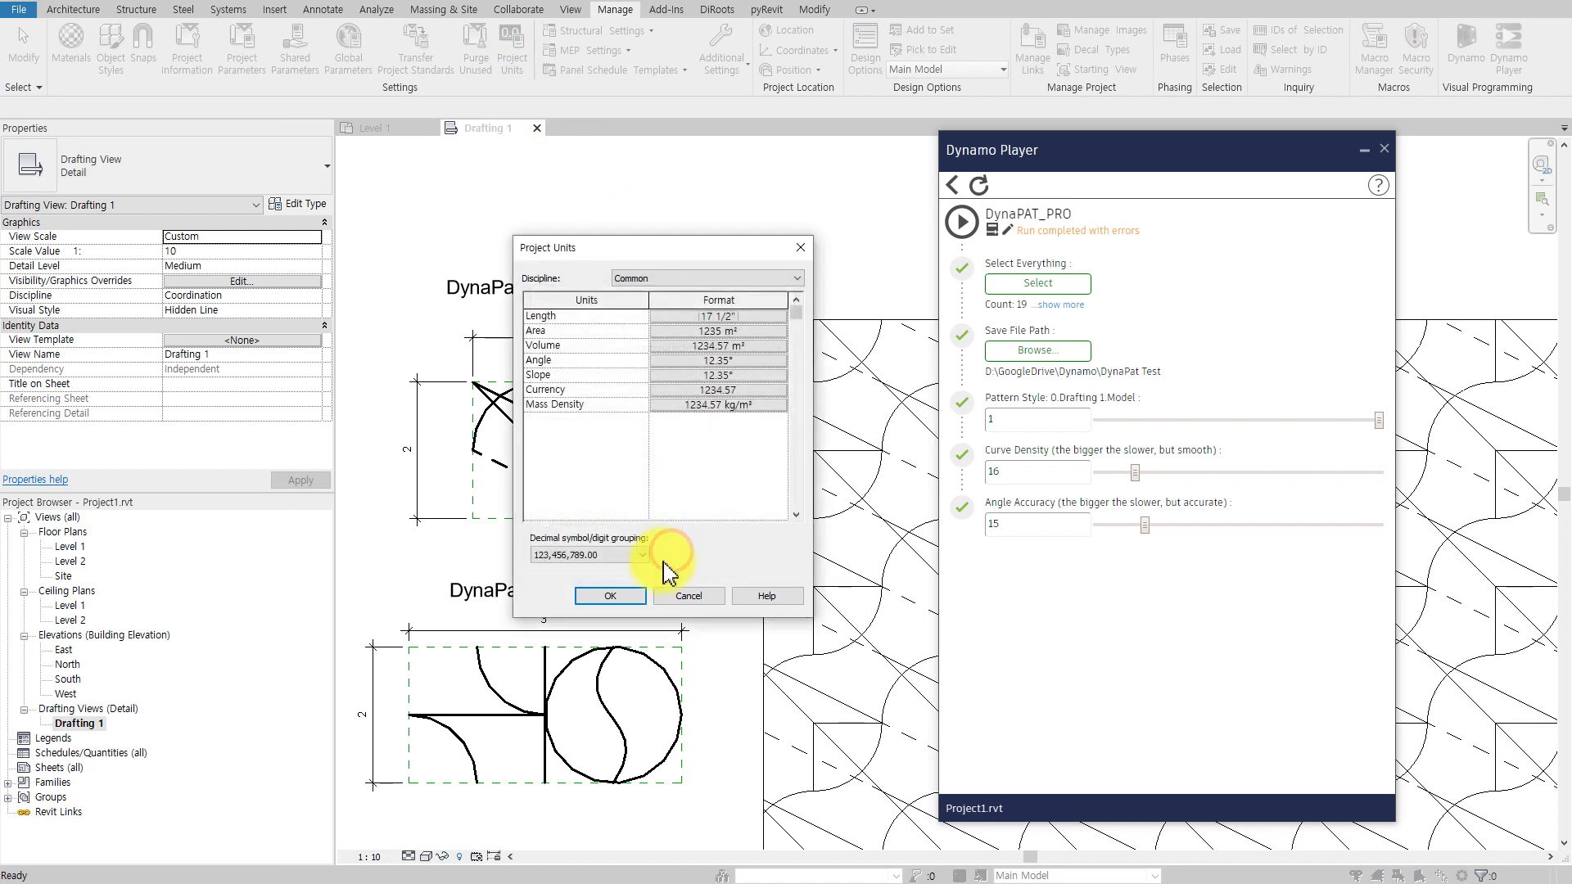
pyautogui.click(612, 596)
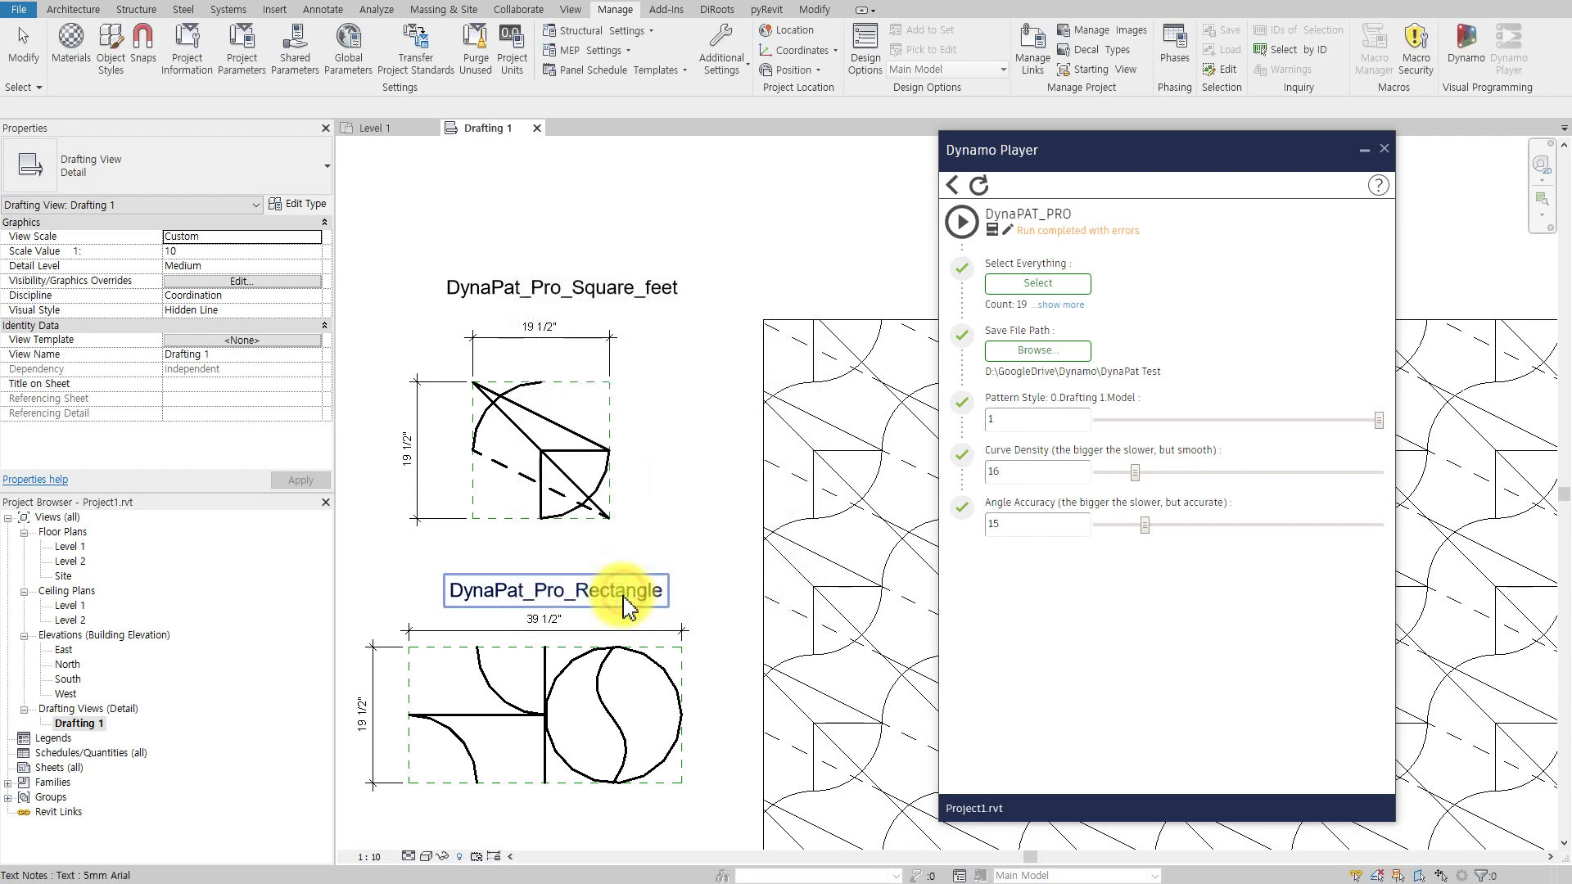
# Step: Check the 19 1/2" dimension and box-select the Square_feet tile as graph input
pyautogui.click(546, 343)
pyautogui.click(610, 412)
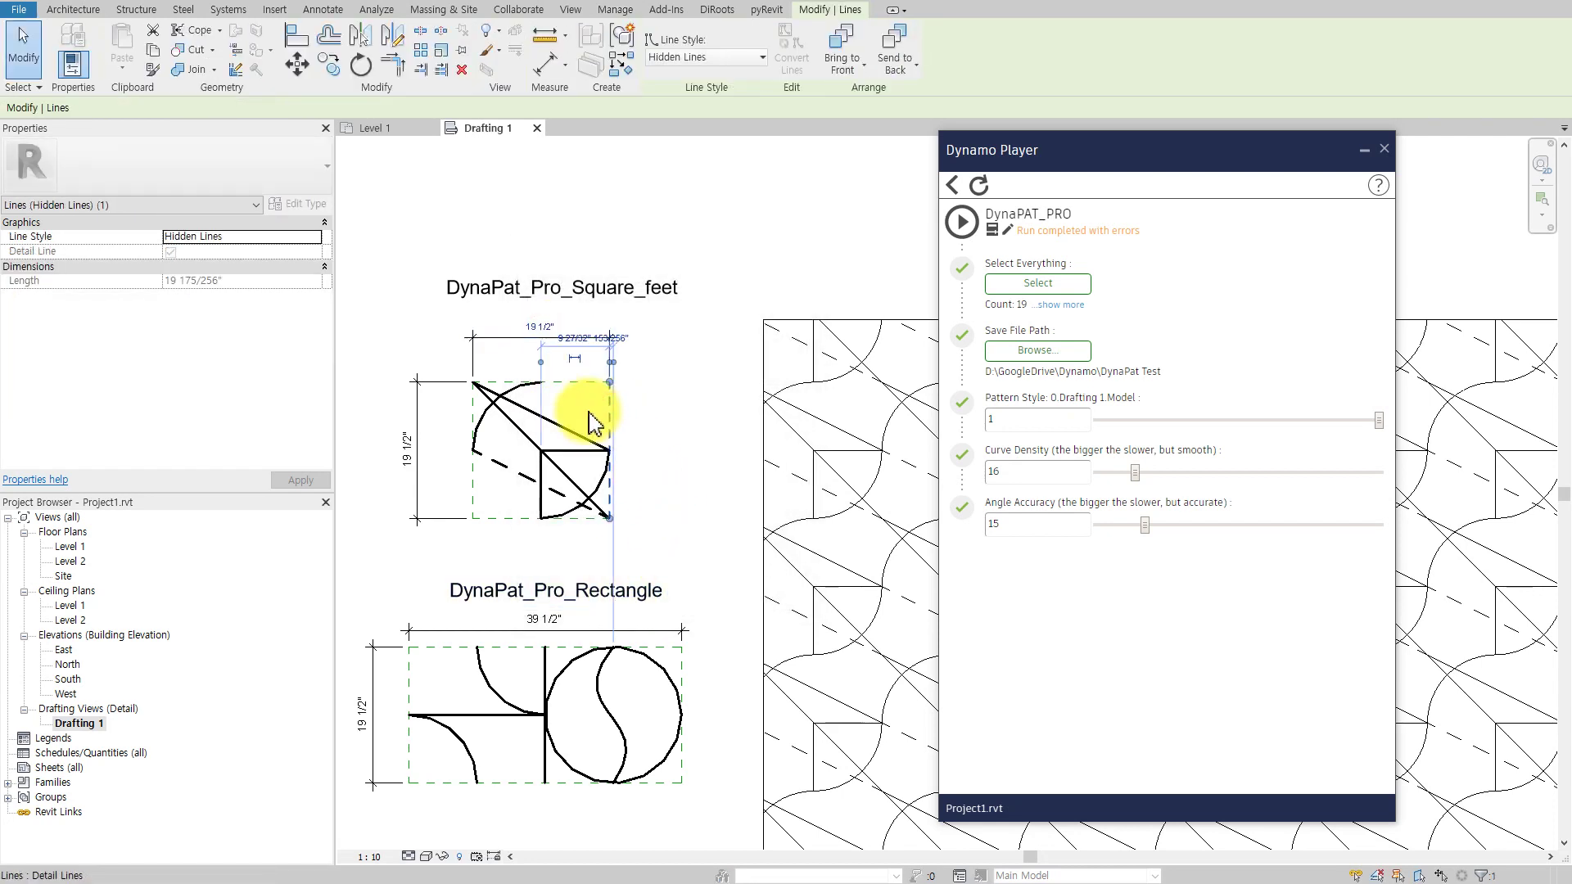
pyautogui.click(673, 403)
pyautogui.click(1038, 282)
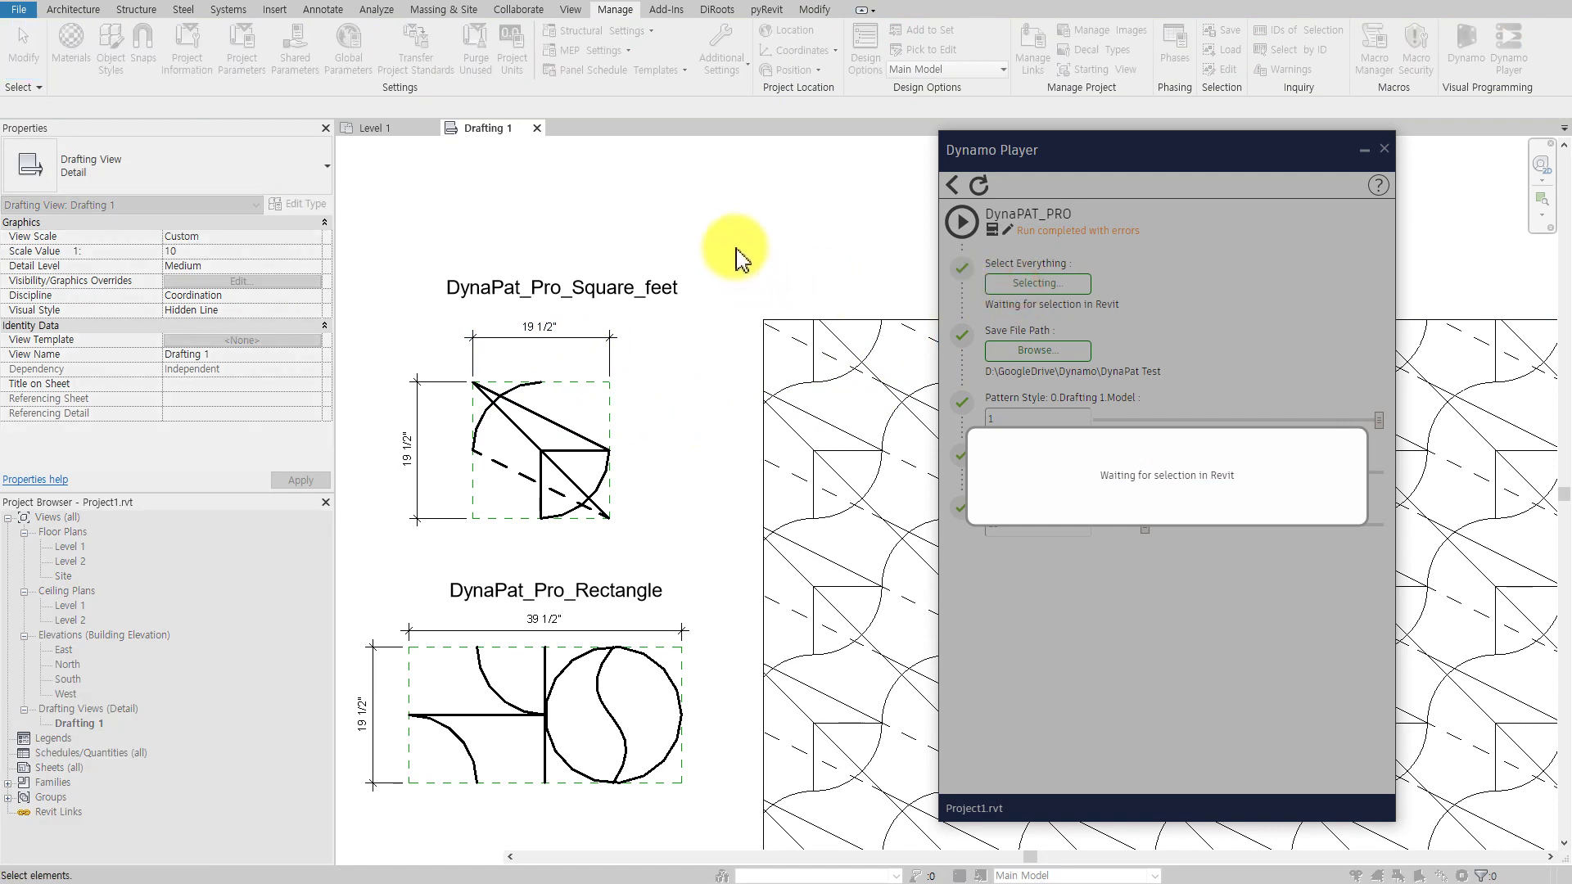
pyautogui.moveTo(719, 235); pyautogui.dragTo(376, 544)
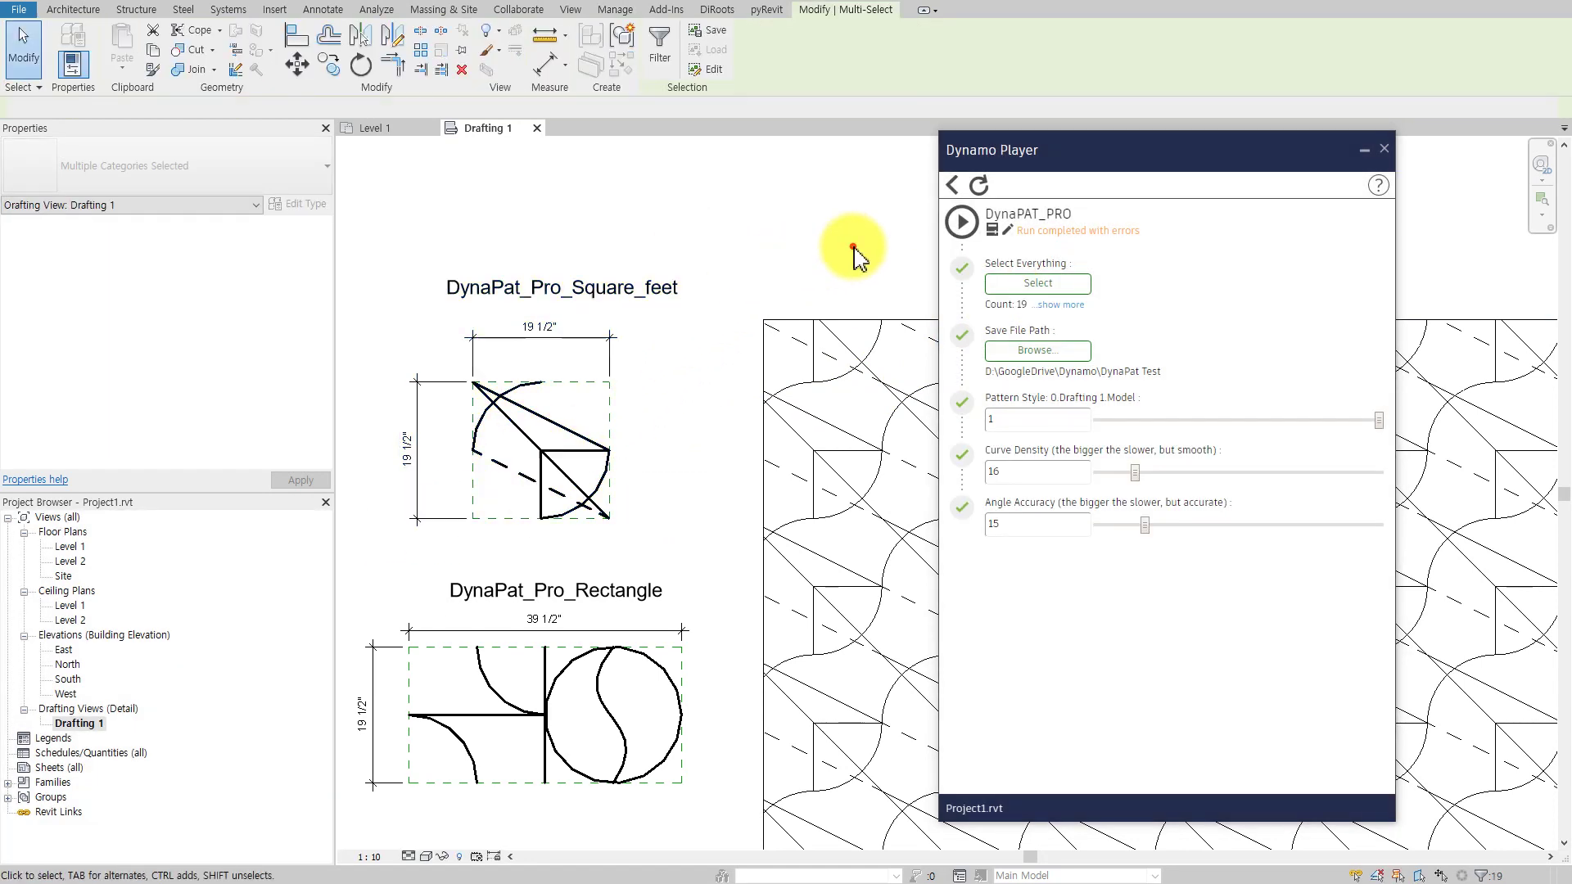
# Step: Rename the tile title to DynaPat_Pro_Square_inch and rerun DynaPAT_PRO
pyautogui.click(853, 256)
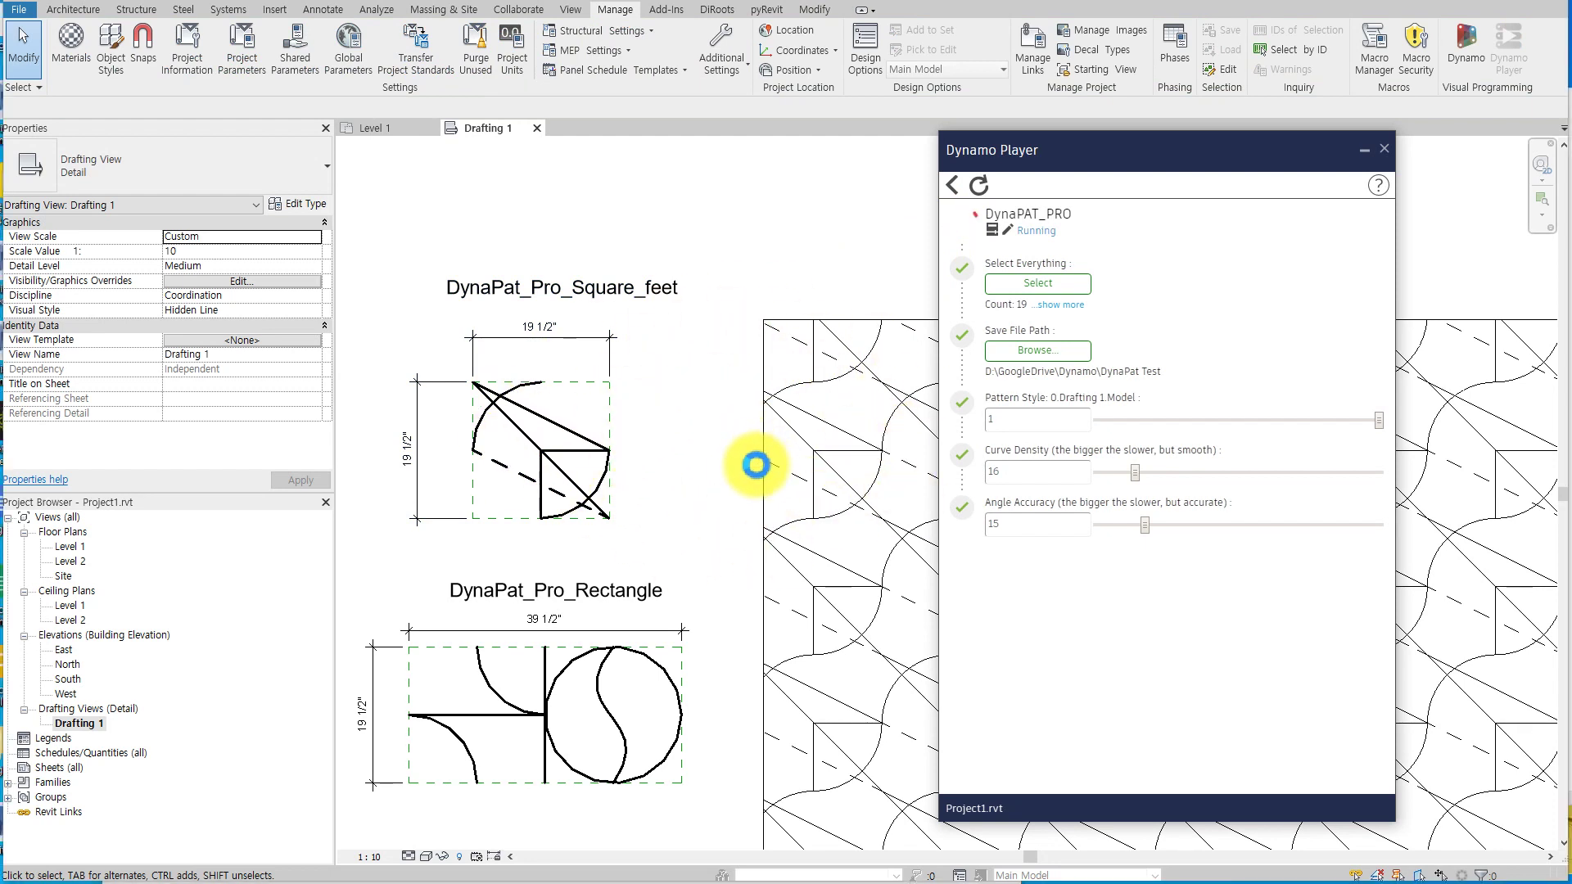
pyautogui.click(641, 289)
pyautogui.write('inch')
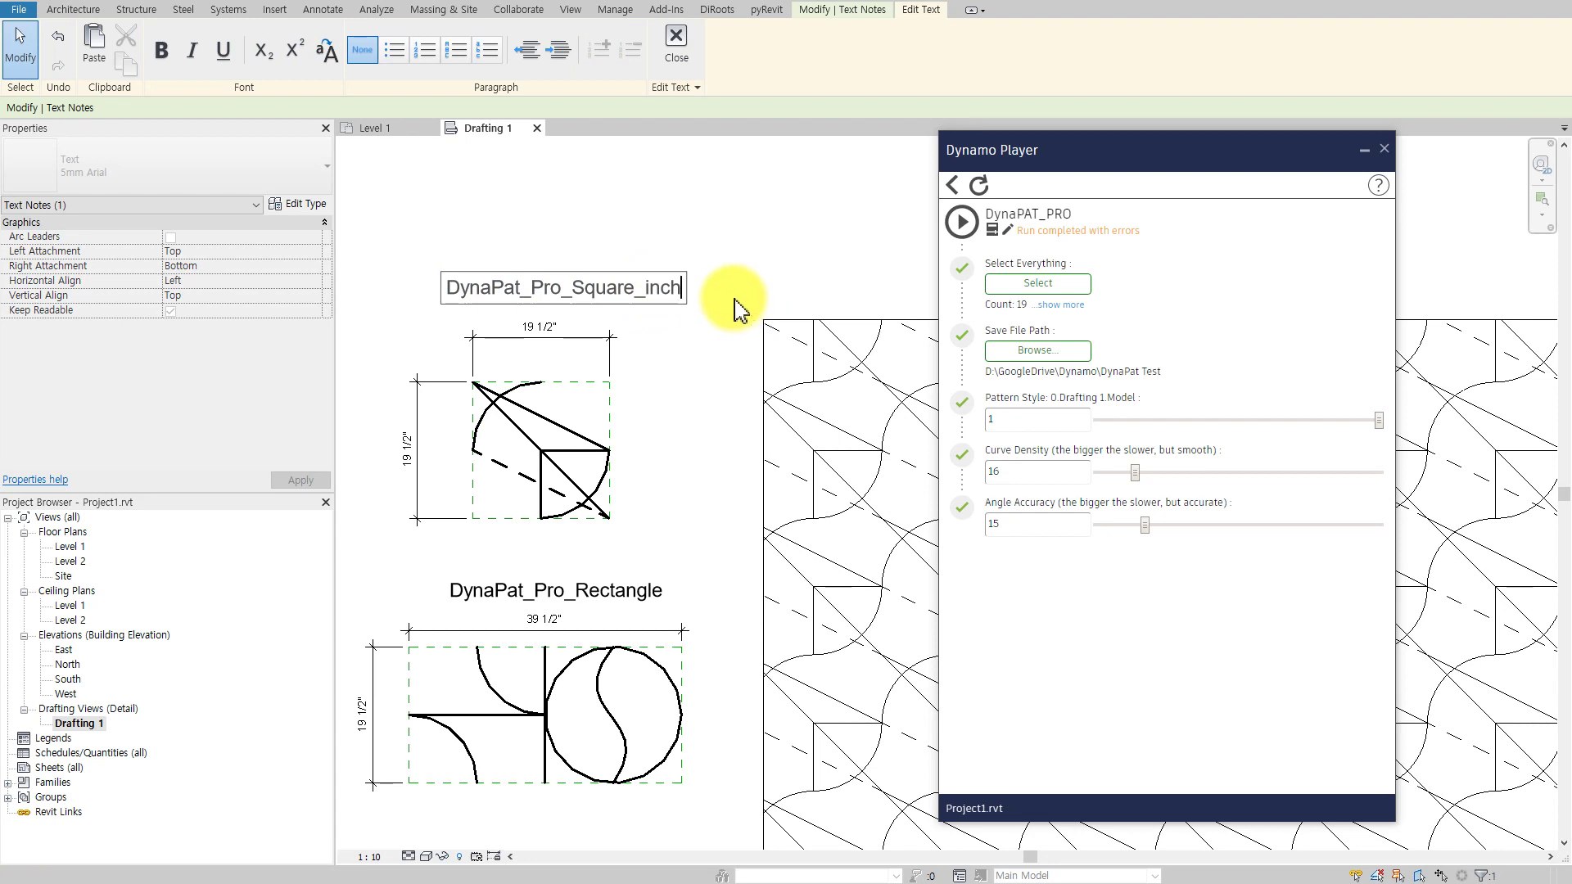
pyautogui.click(740, 309)
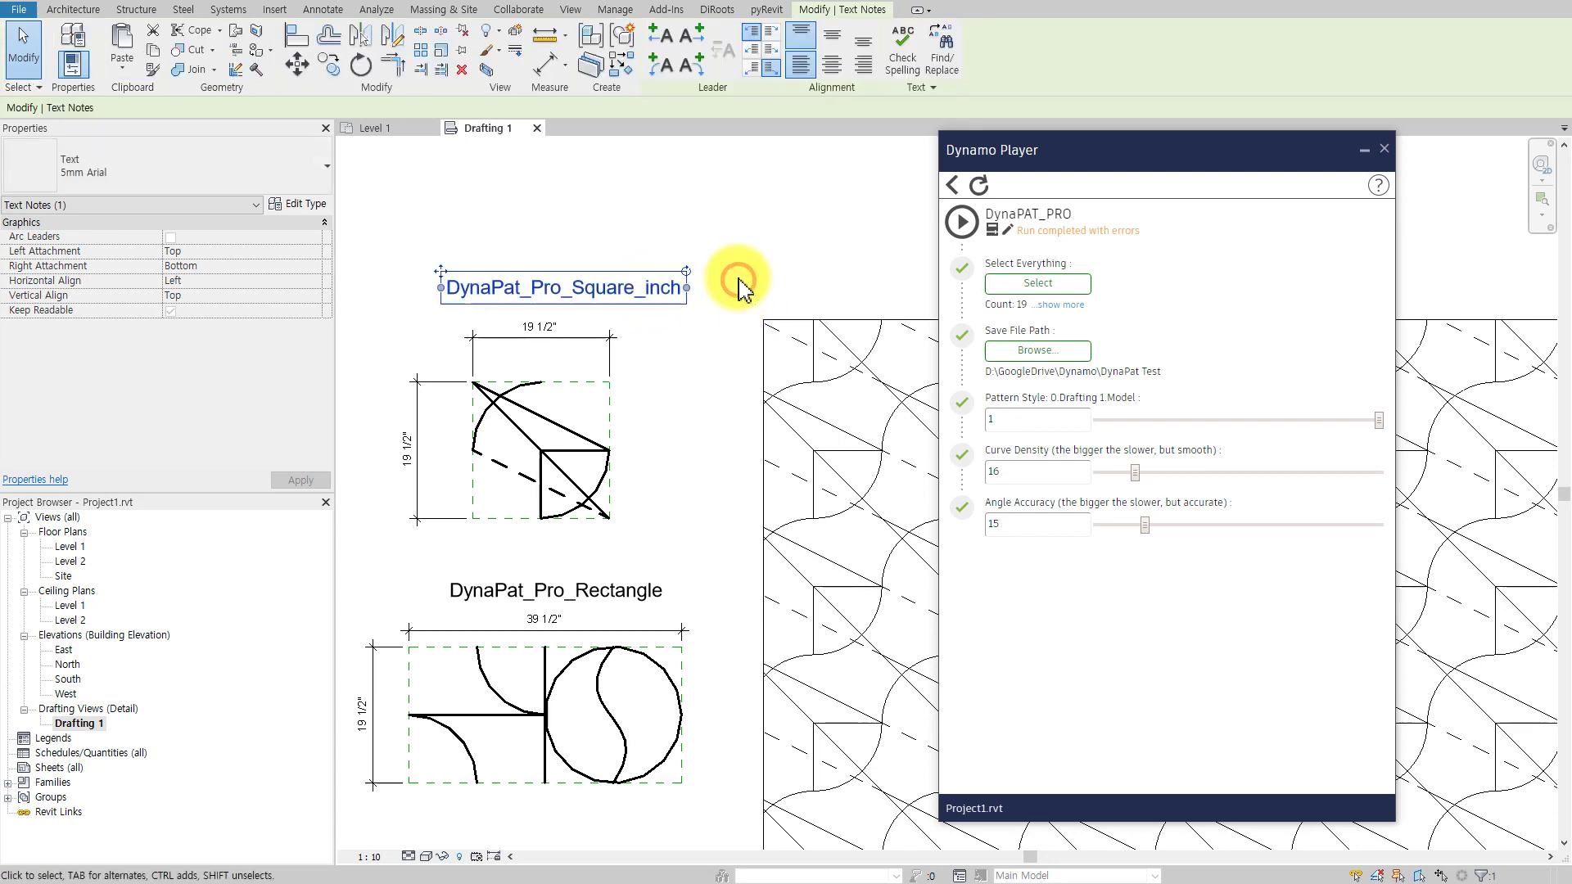
pyautogui.click(962, 227)
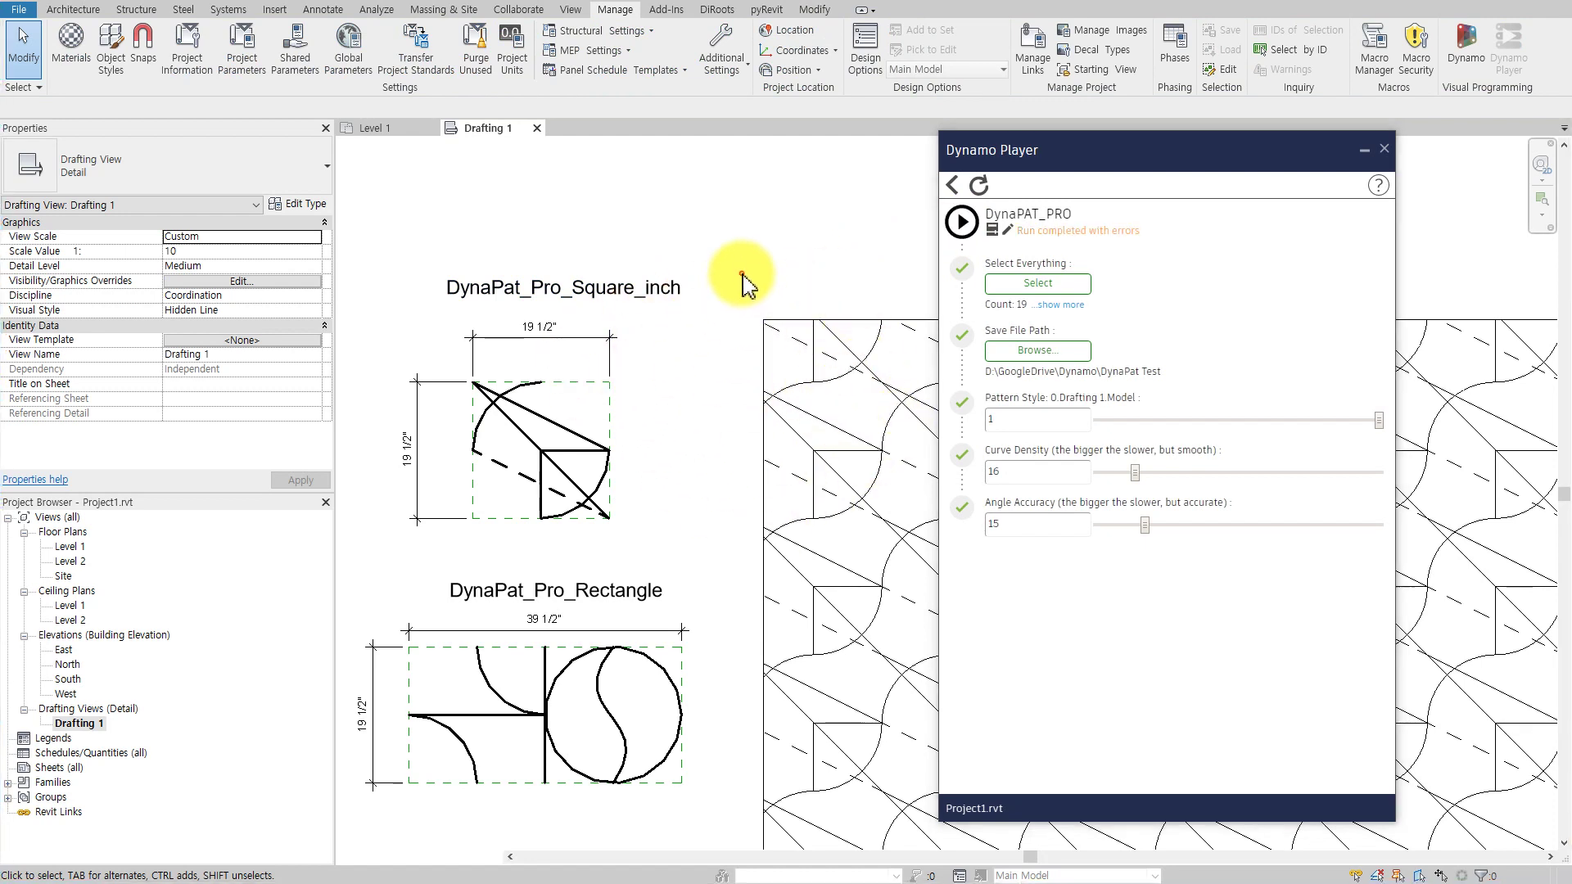
pyautogui.click(777, 328)
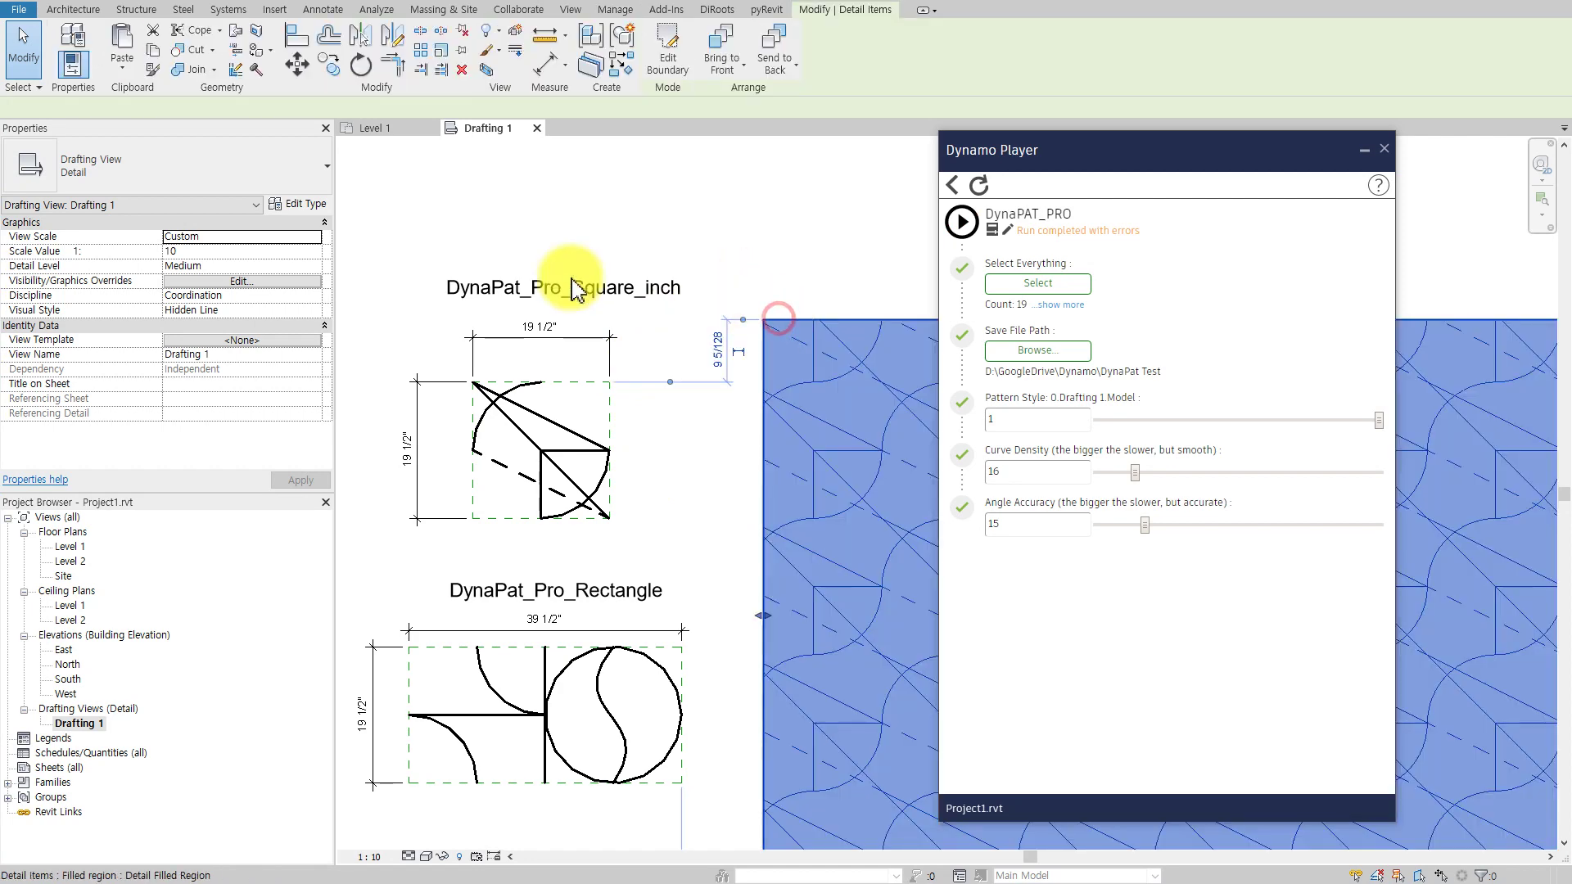
# Step: Reload the DynaPat_Pro_Square1 fill pattern from DynaPat_Pro_Square_inch.pat and apply it
pyautogui.click(301, 206)
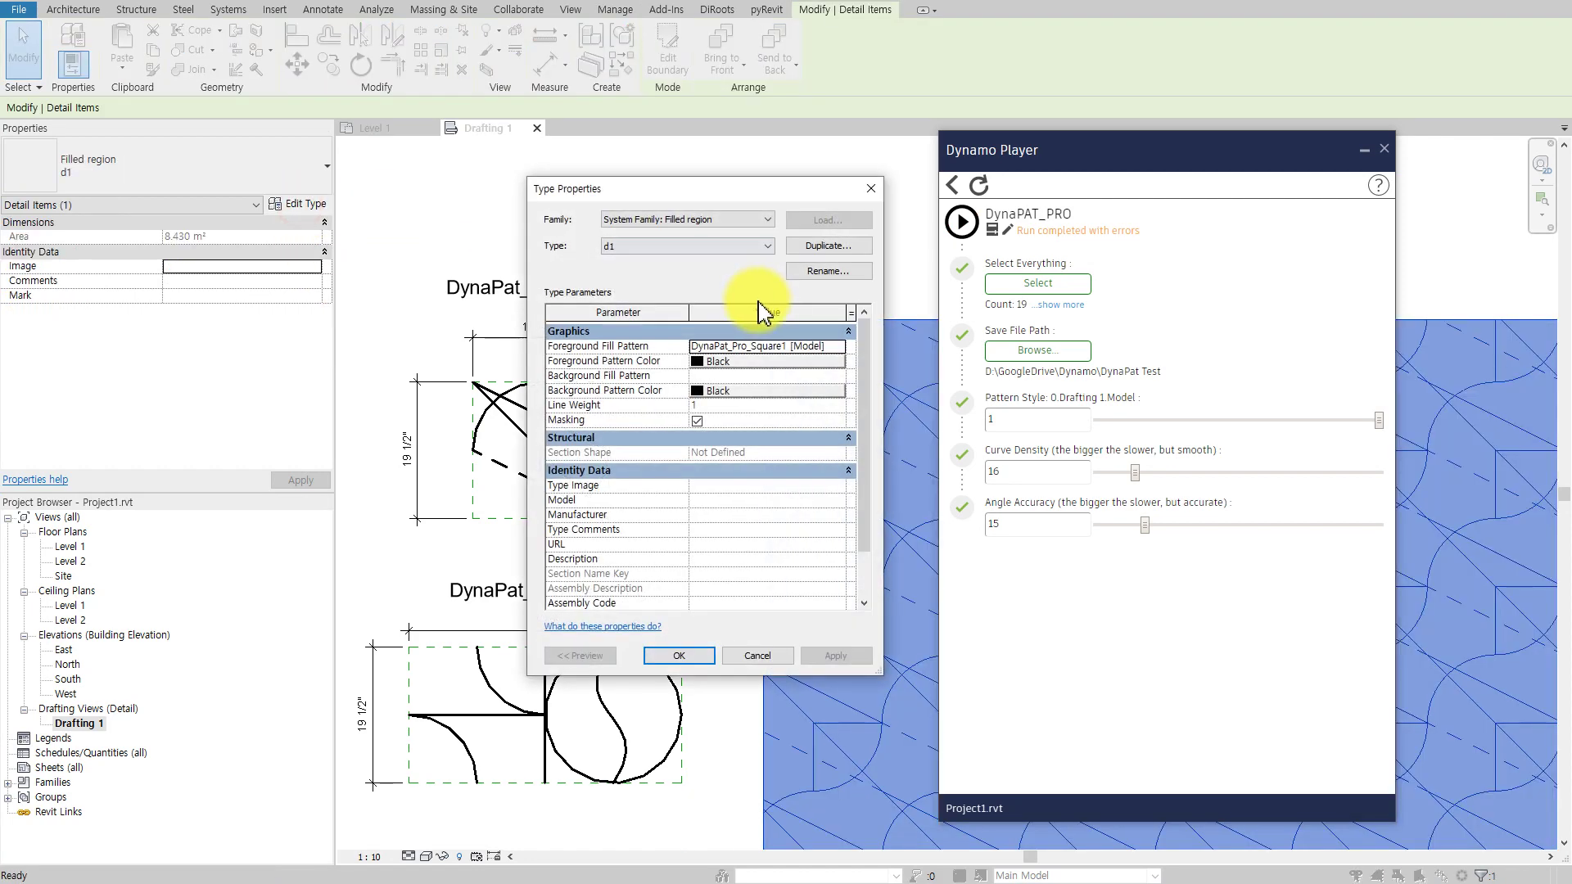
pyautogui.click(838, 357)
pyautogui.doubleClick(774, 508)
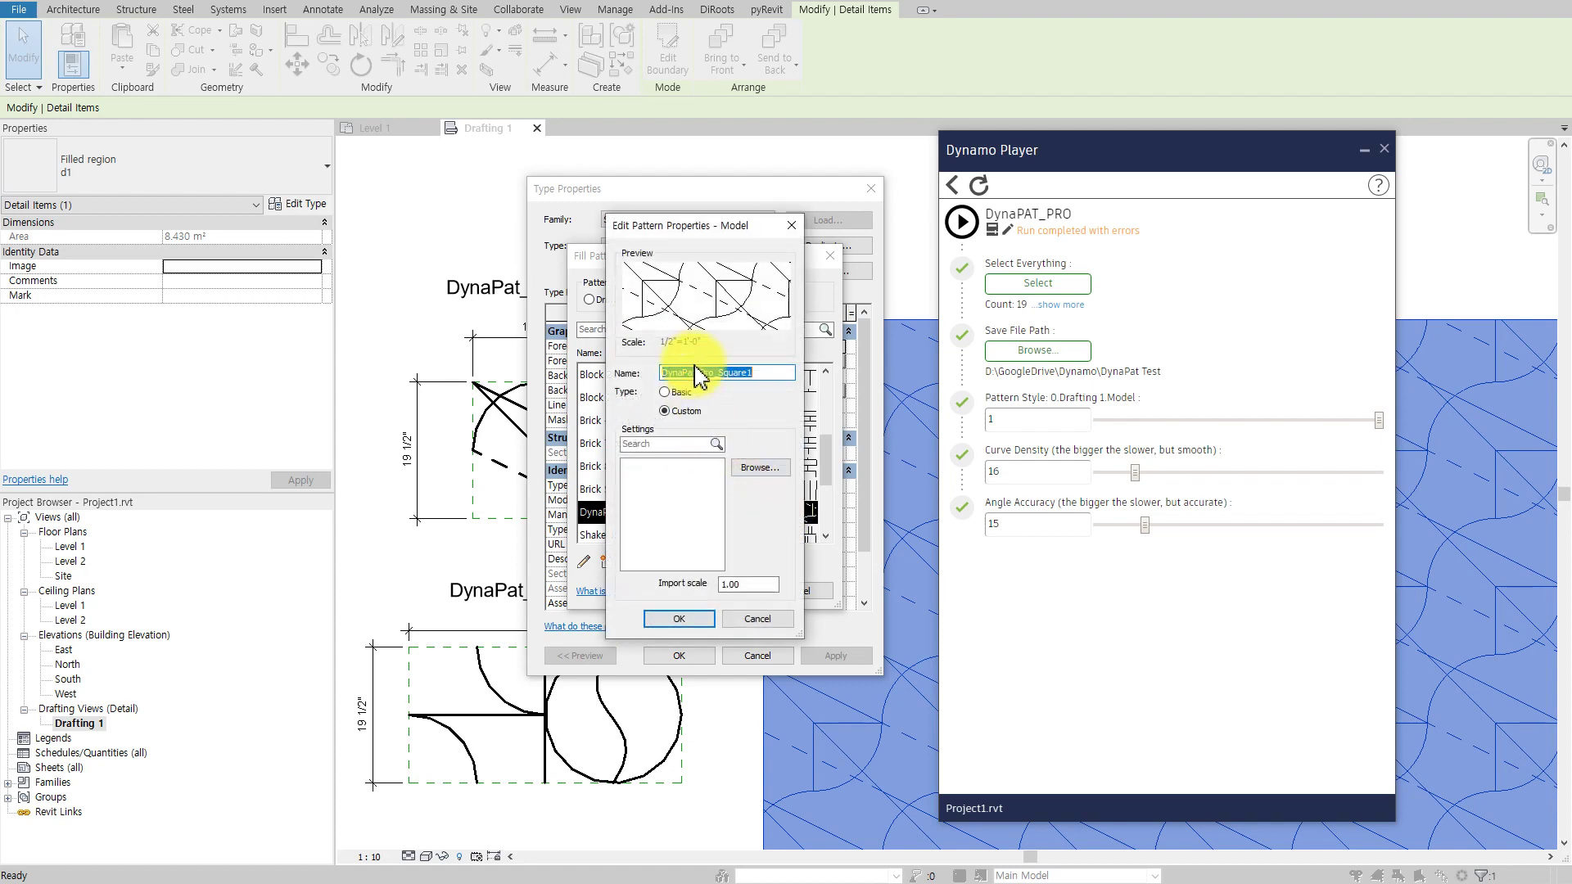
pyautogui.click(761, 468)
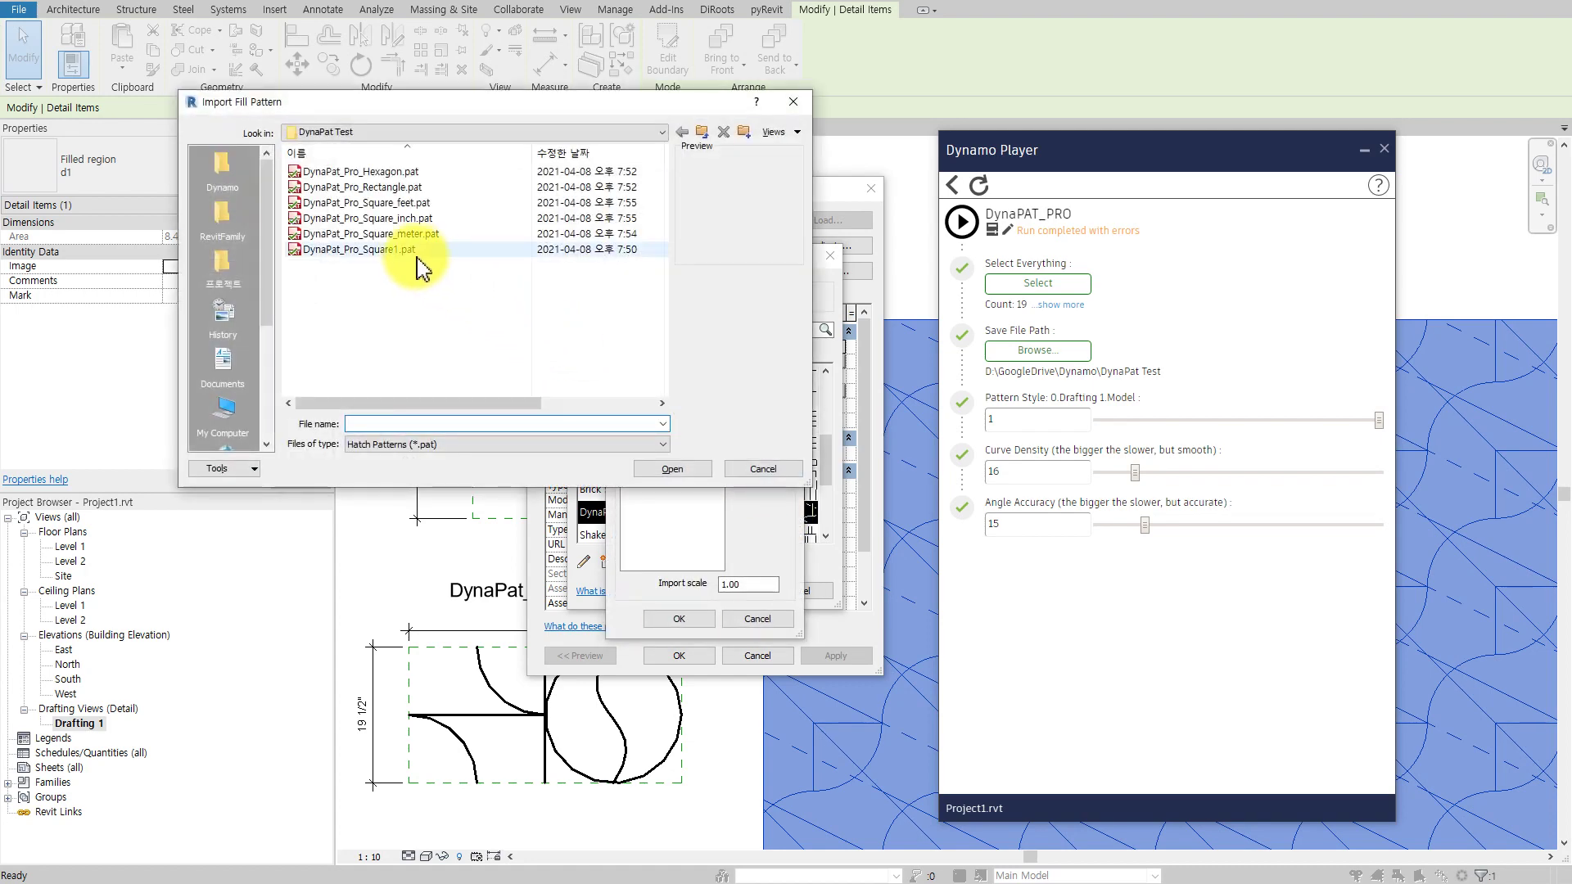
pyautogui.click(414, 219)
pyautogui.click(673, 469)
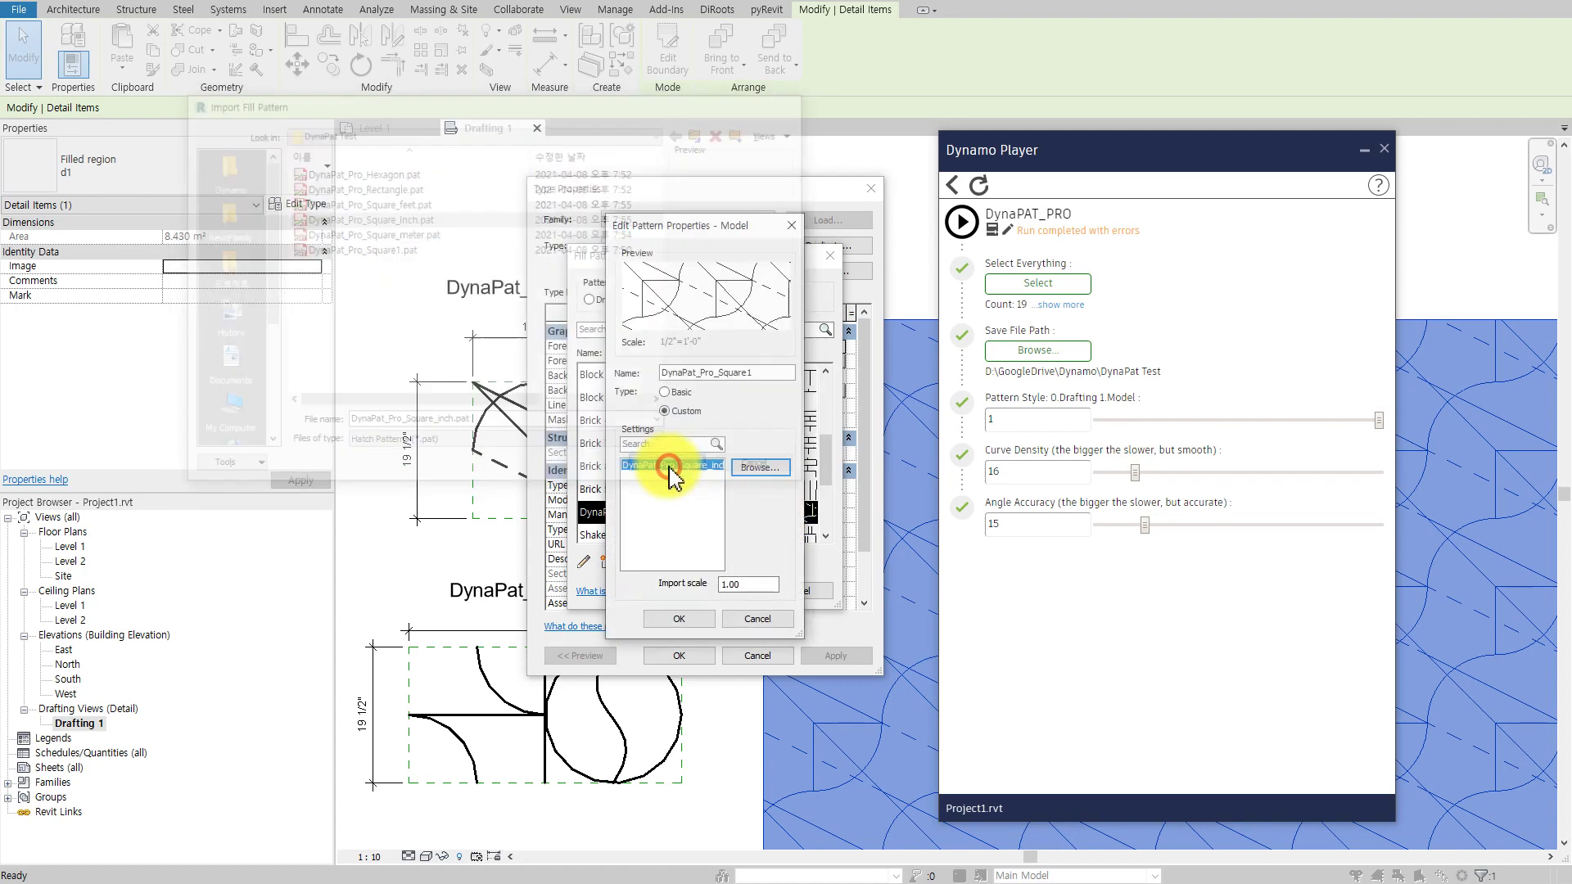
pyautogui.click(680, 619)
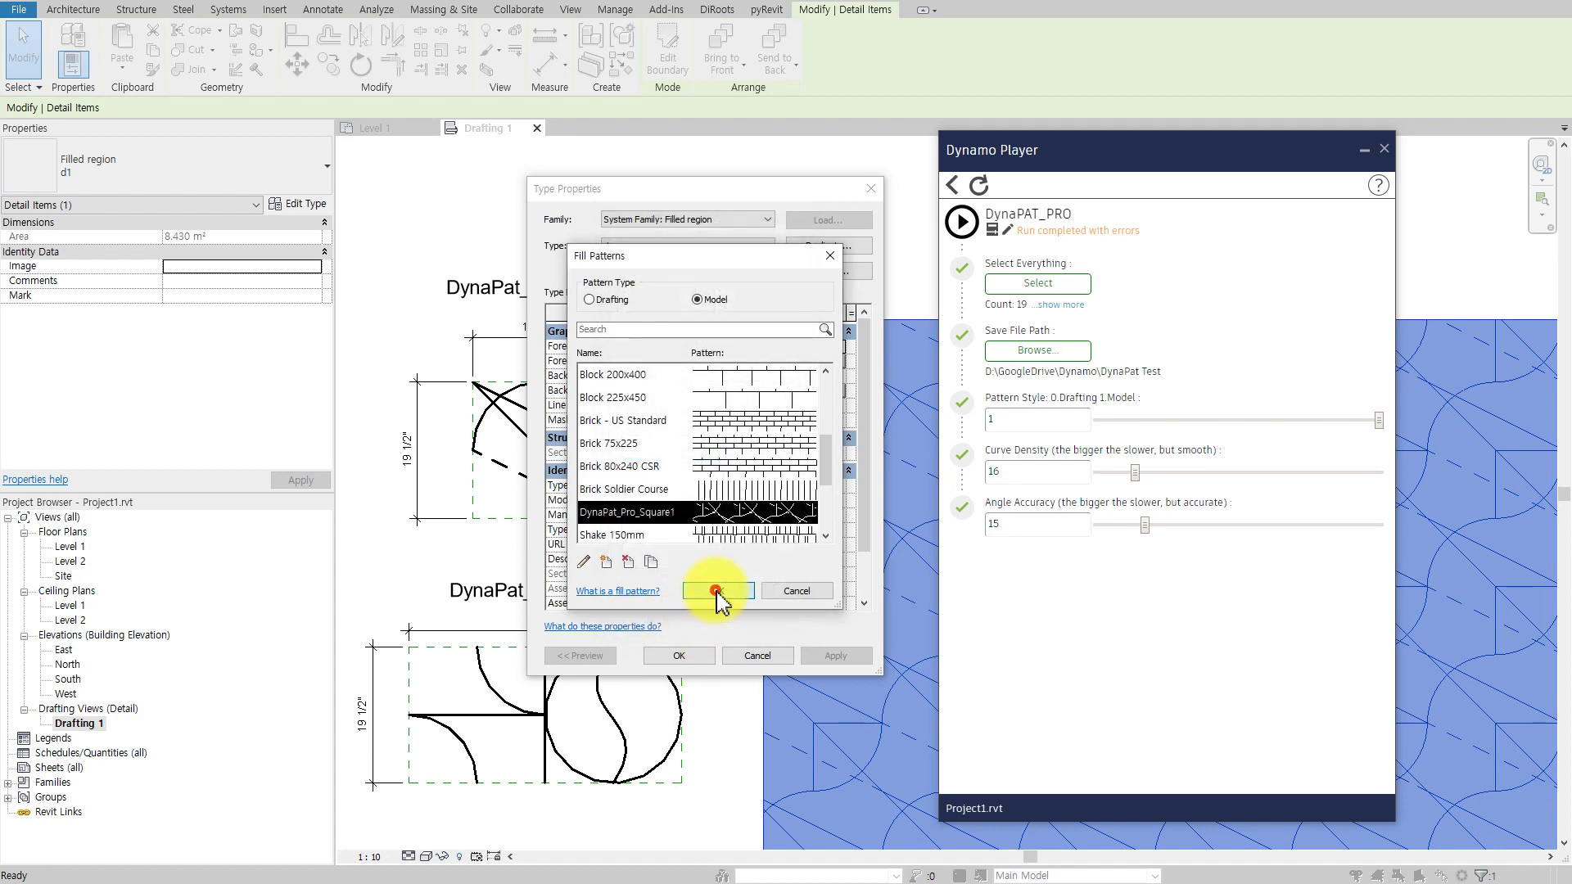
pyautogui.click(716, 591)
pyautogui.click(679, 656)
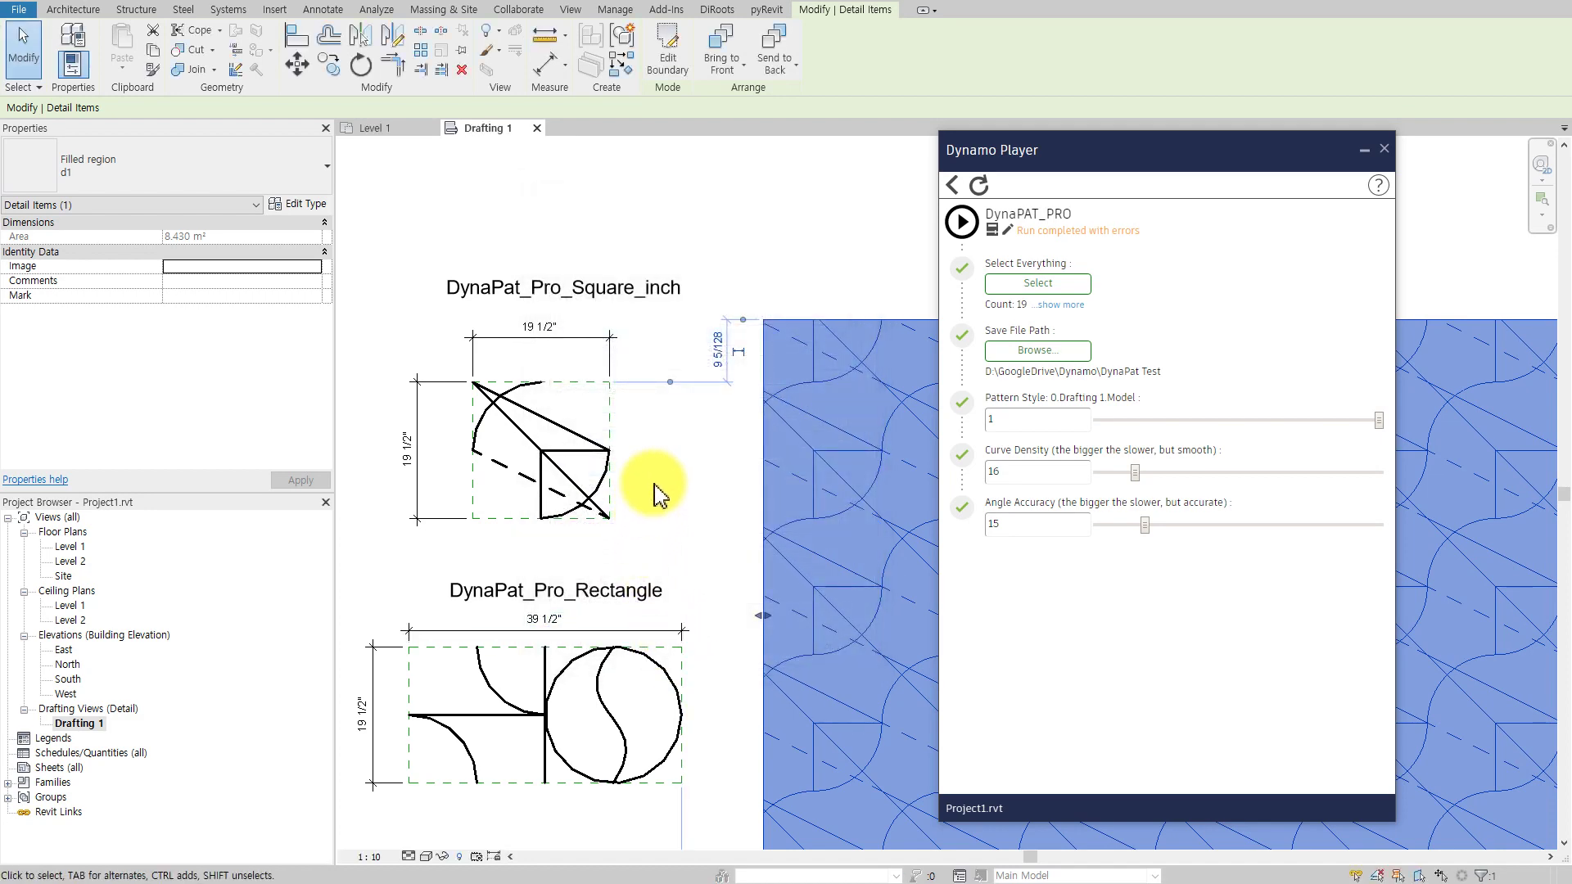
# Step: Lower DynaPAT_PRO's Curve Density from 16 to 6
pyautogui.click(686, 497)
pyautogui.scroll(2, 572, 508)
pyautogui.scroll(2, 631, 533)
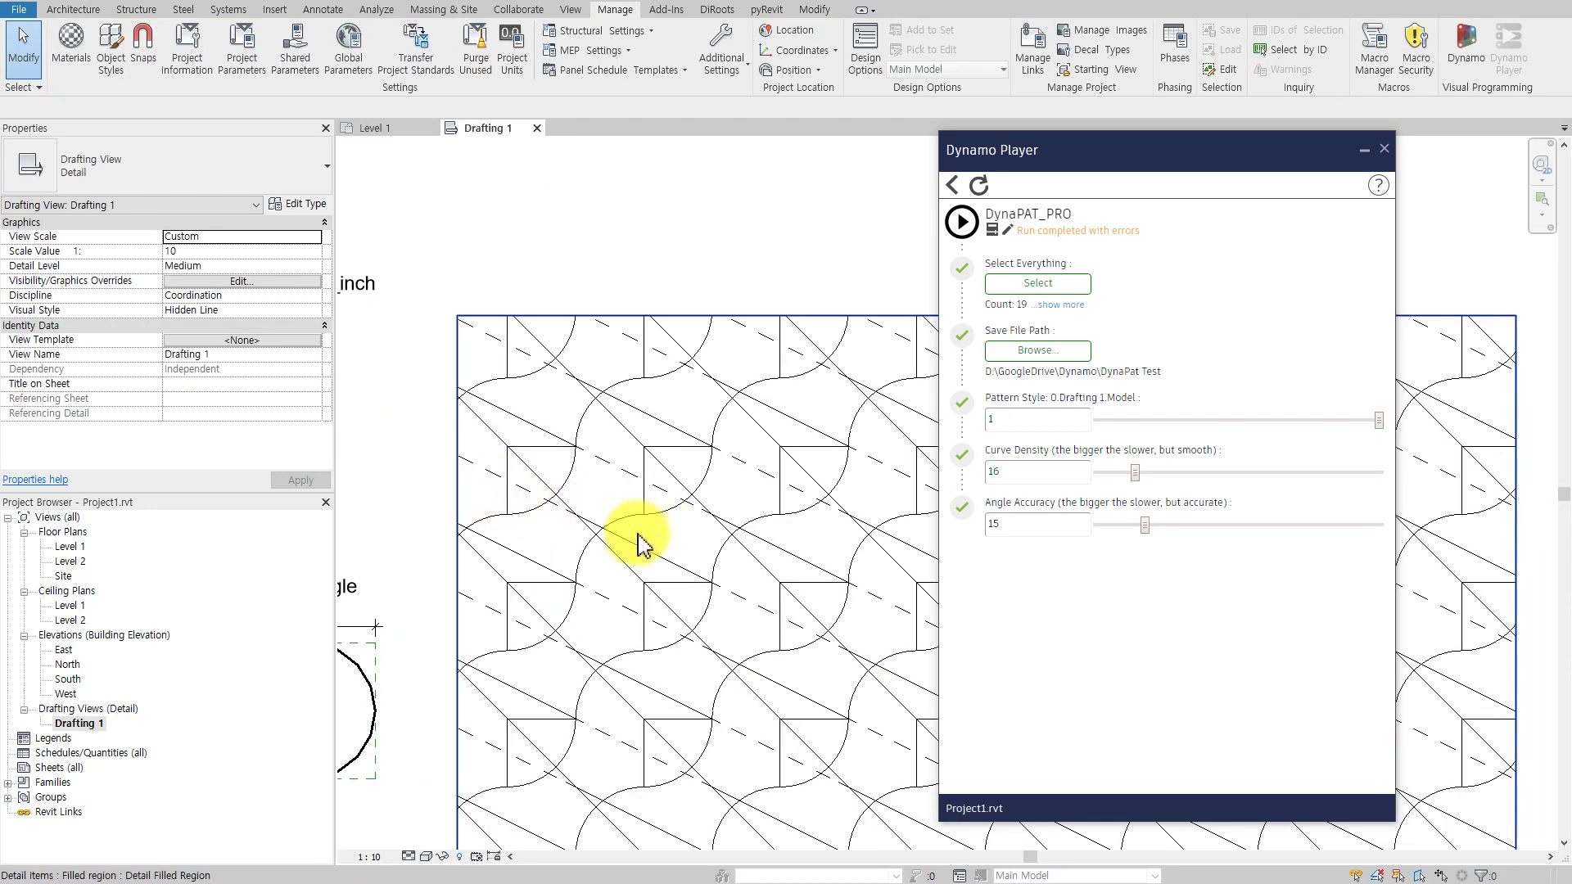
pyautogui.scroll(-3, 657, 544)
pyautogui.moveTo(648, 561)
pyautogui.mouseDown(button='middle')
pyautogui.moveTo(789, 362)
pyautogui.moveTo(696, 605)
pyautogui.moveTo(720, 667)
pyautogui.mouseUp(button='middle')
pyautogui.scroll(2, 719, 666)
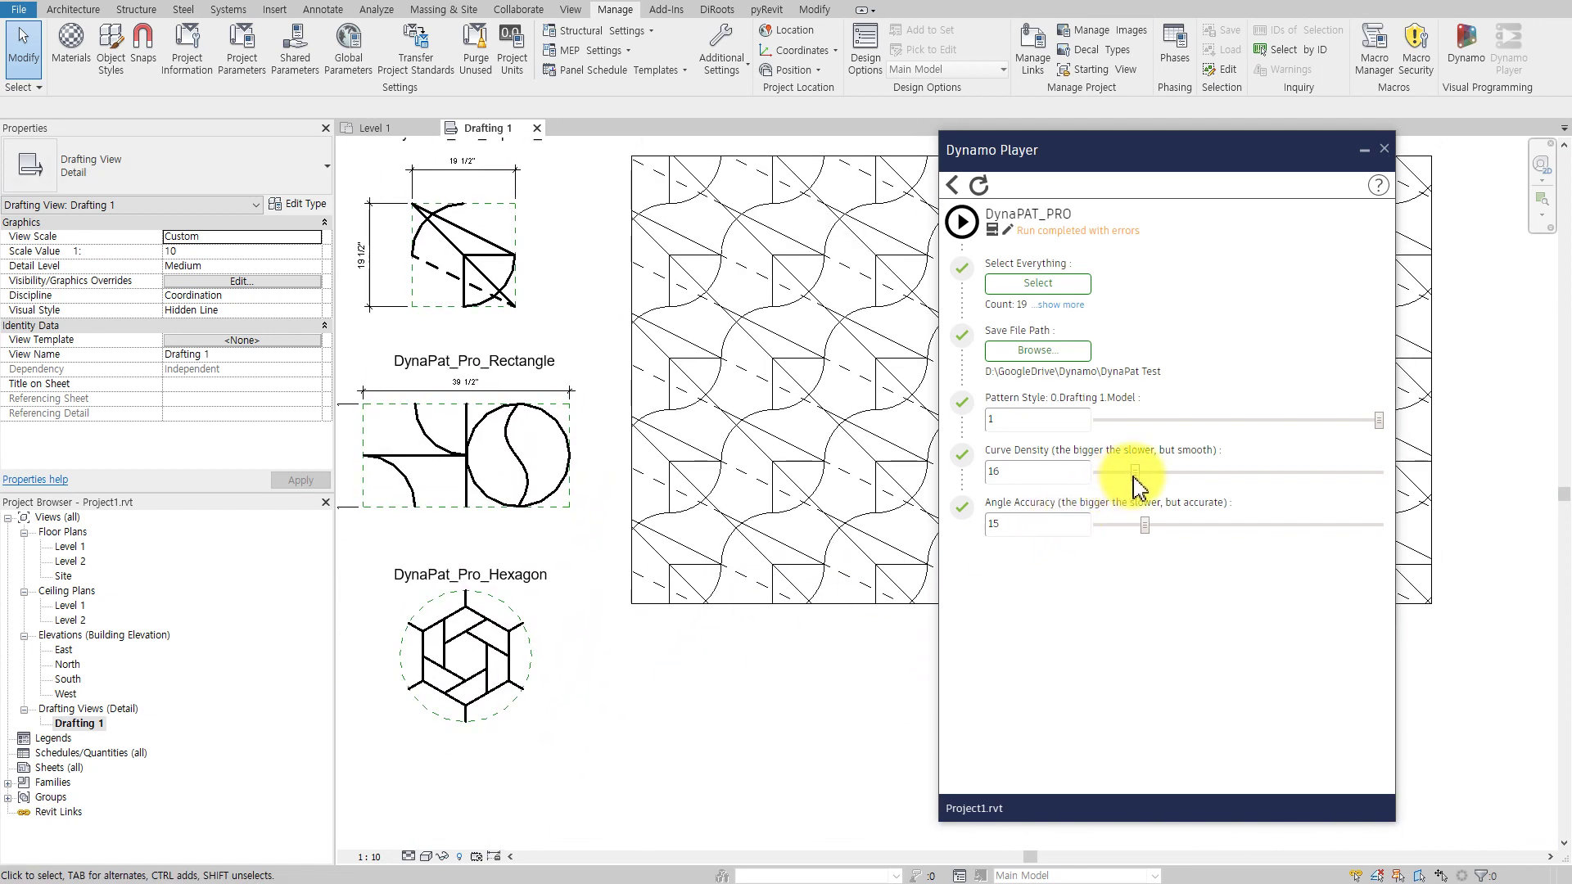
pyautogui.moveTo(1134, 473); pyautogui.dragTo(1111, 473)
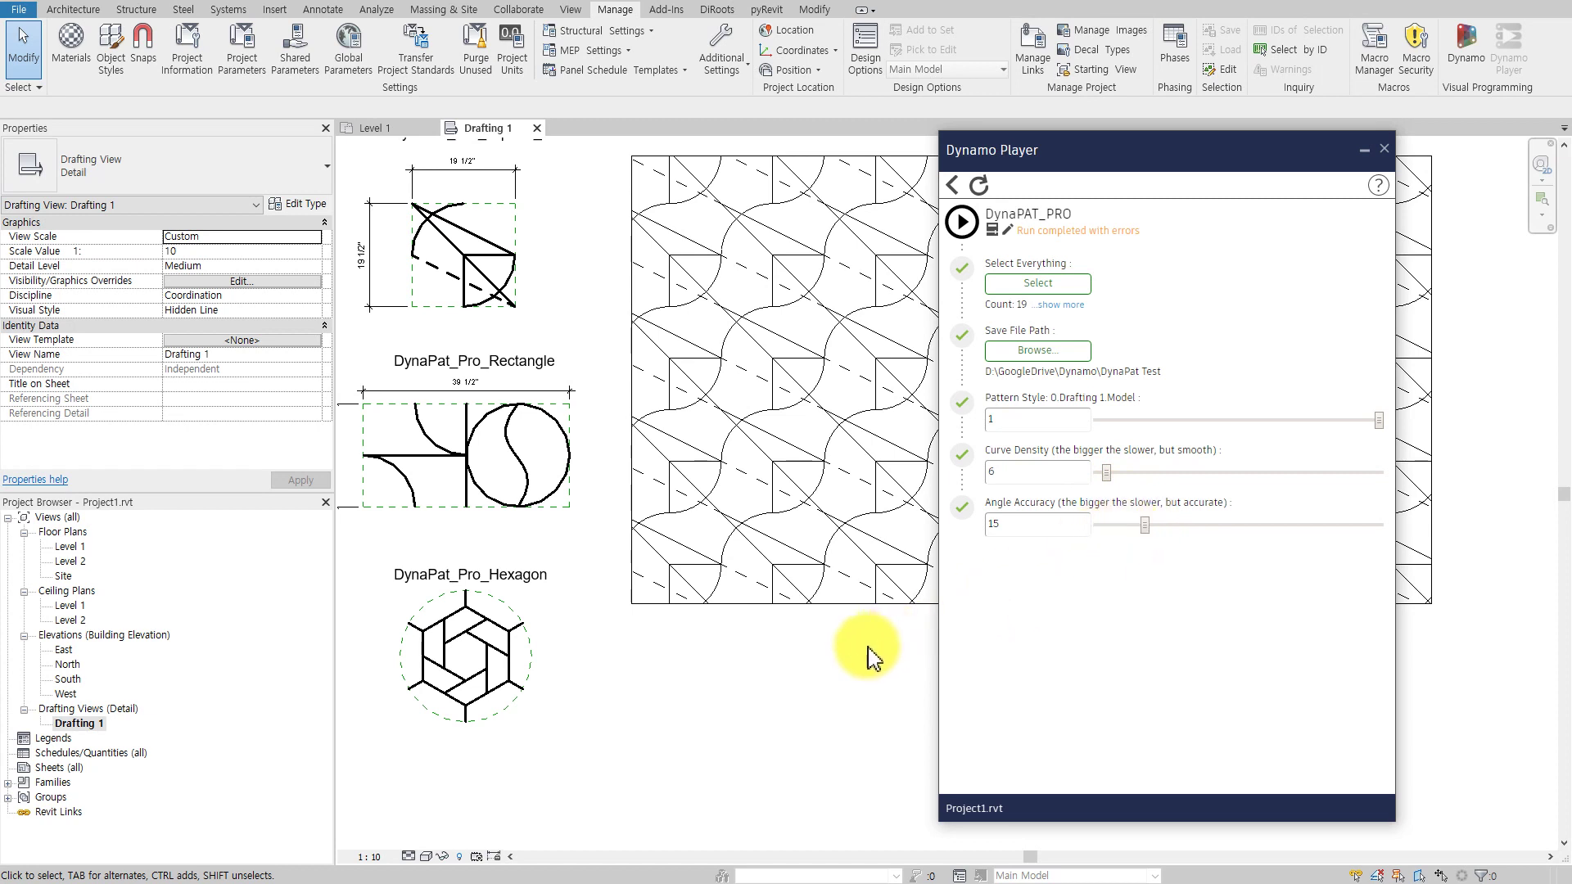
pyautogui.moveTo(684, 479); pyautogui.dragTo(744, 646, button='middle')
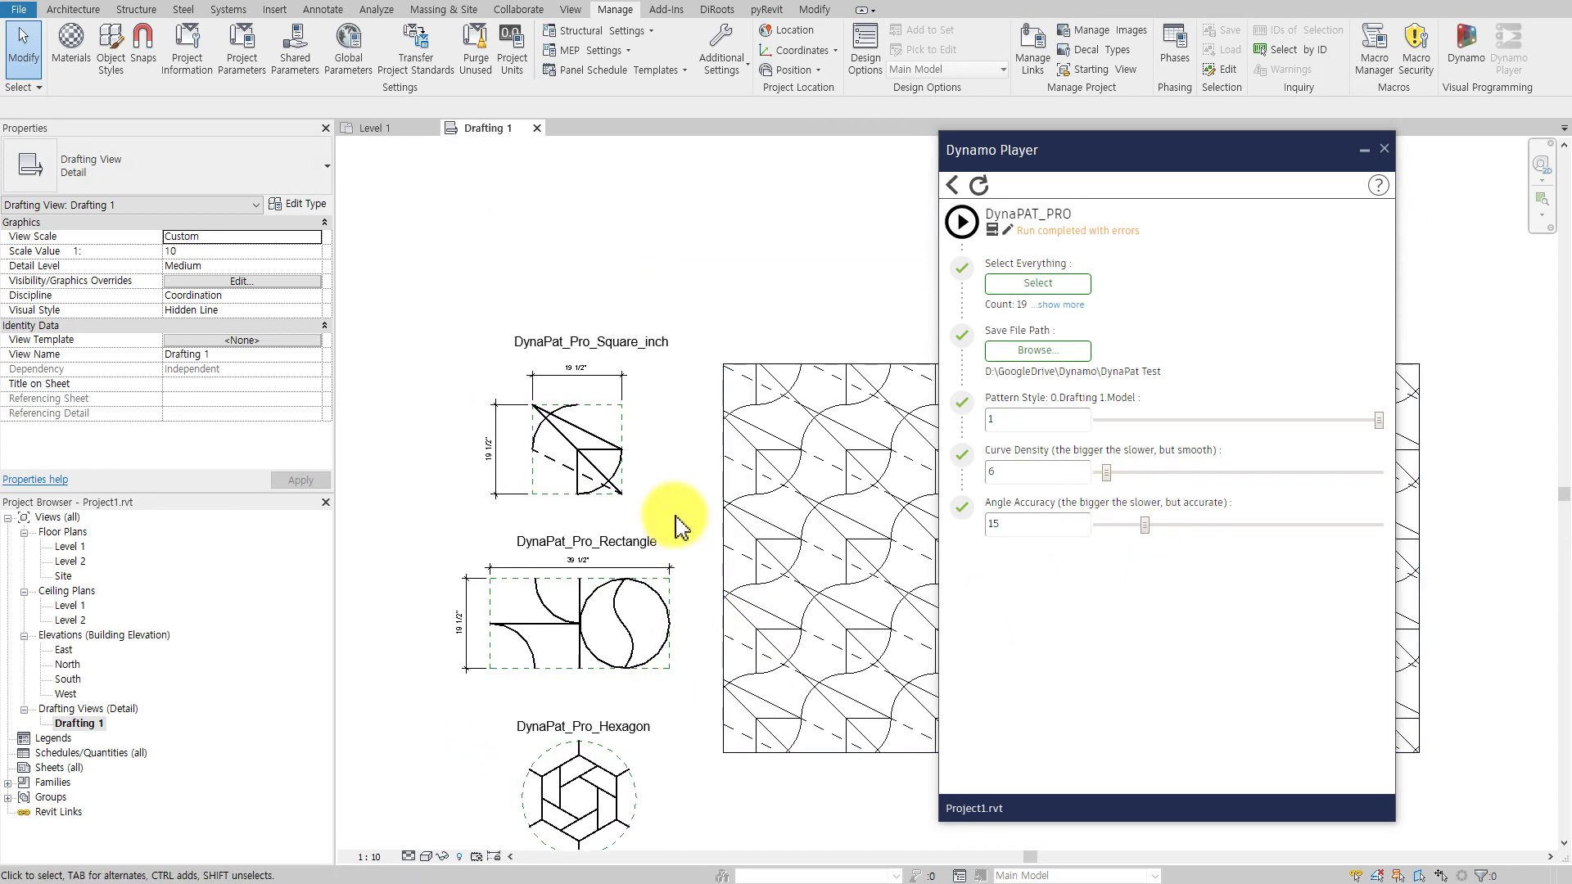
pyautogui.scroll(2, 670, 512)
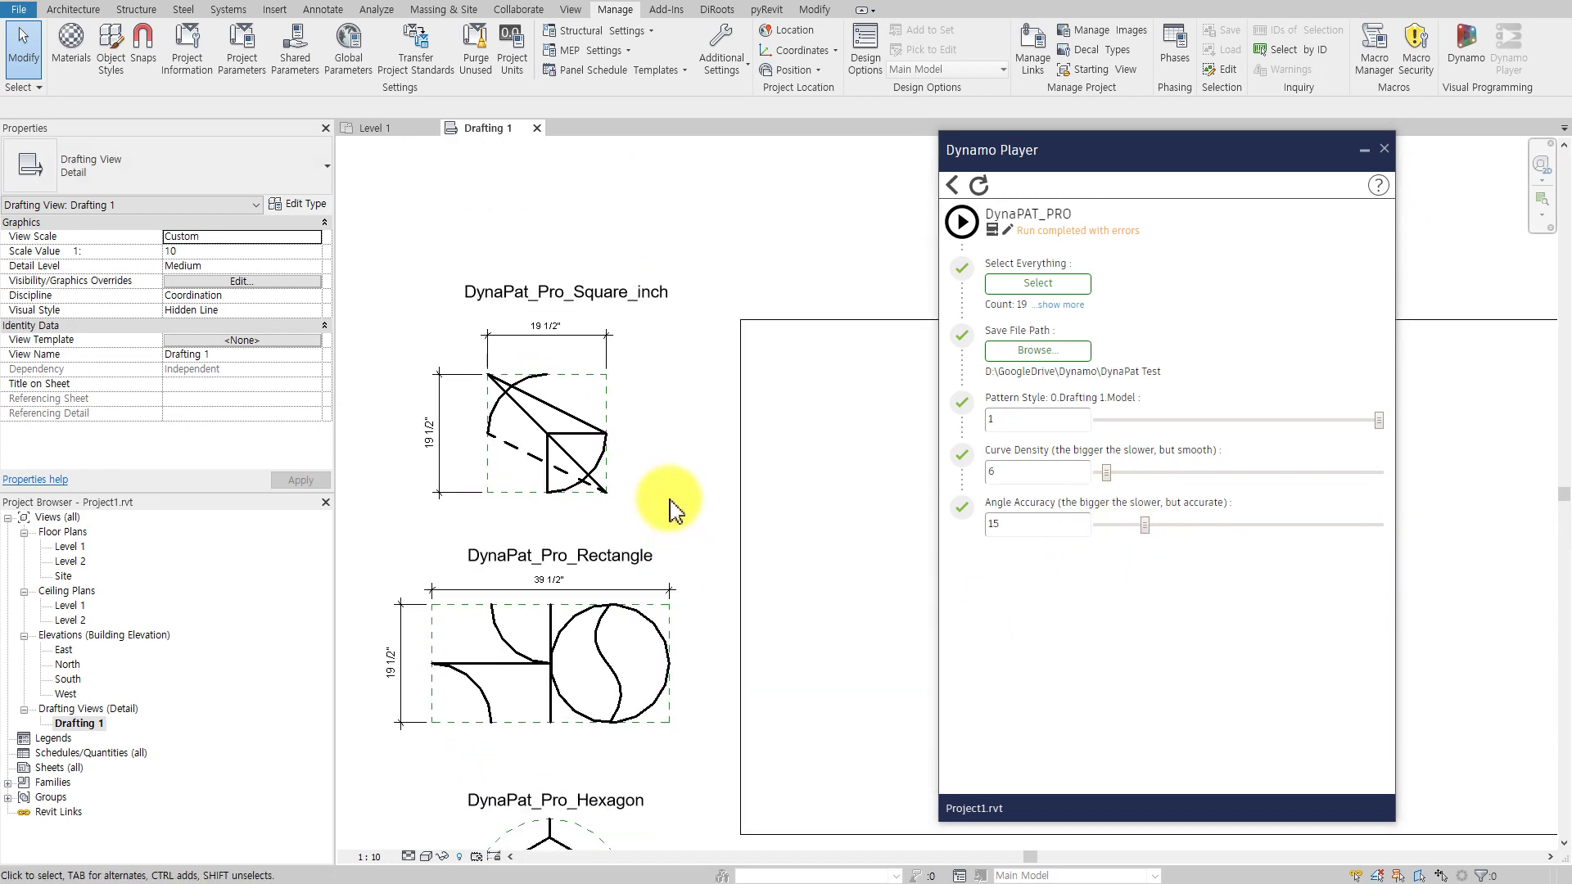
# Step: Window-select the Square_inch tile's 19 elements and rerun DynaPAT_PRO at Curve Density 6
pyautogui.click(1046, 288)
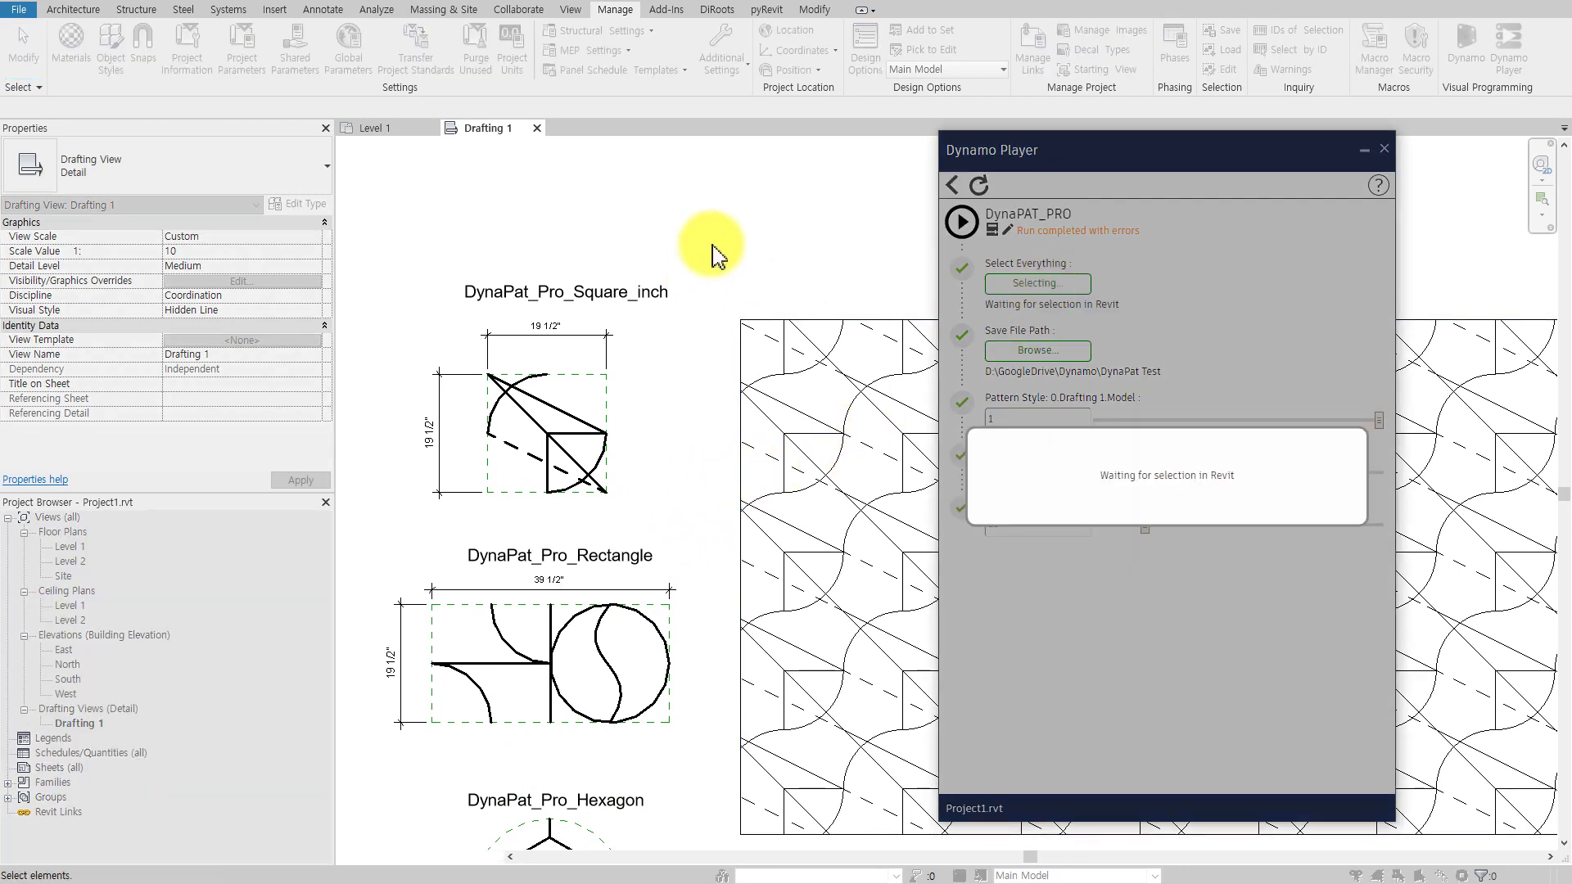
pyautogui.moveTo(700, 231); pyautogui.dragTo(381, 528)
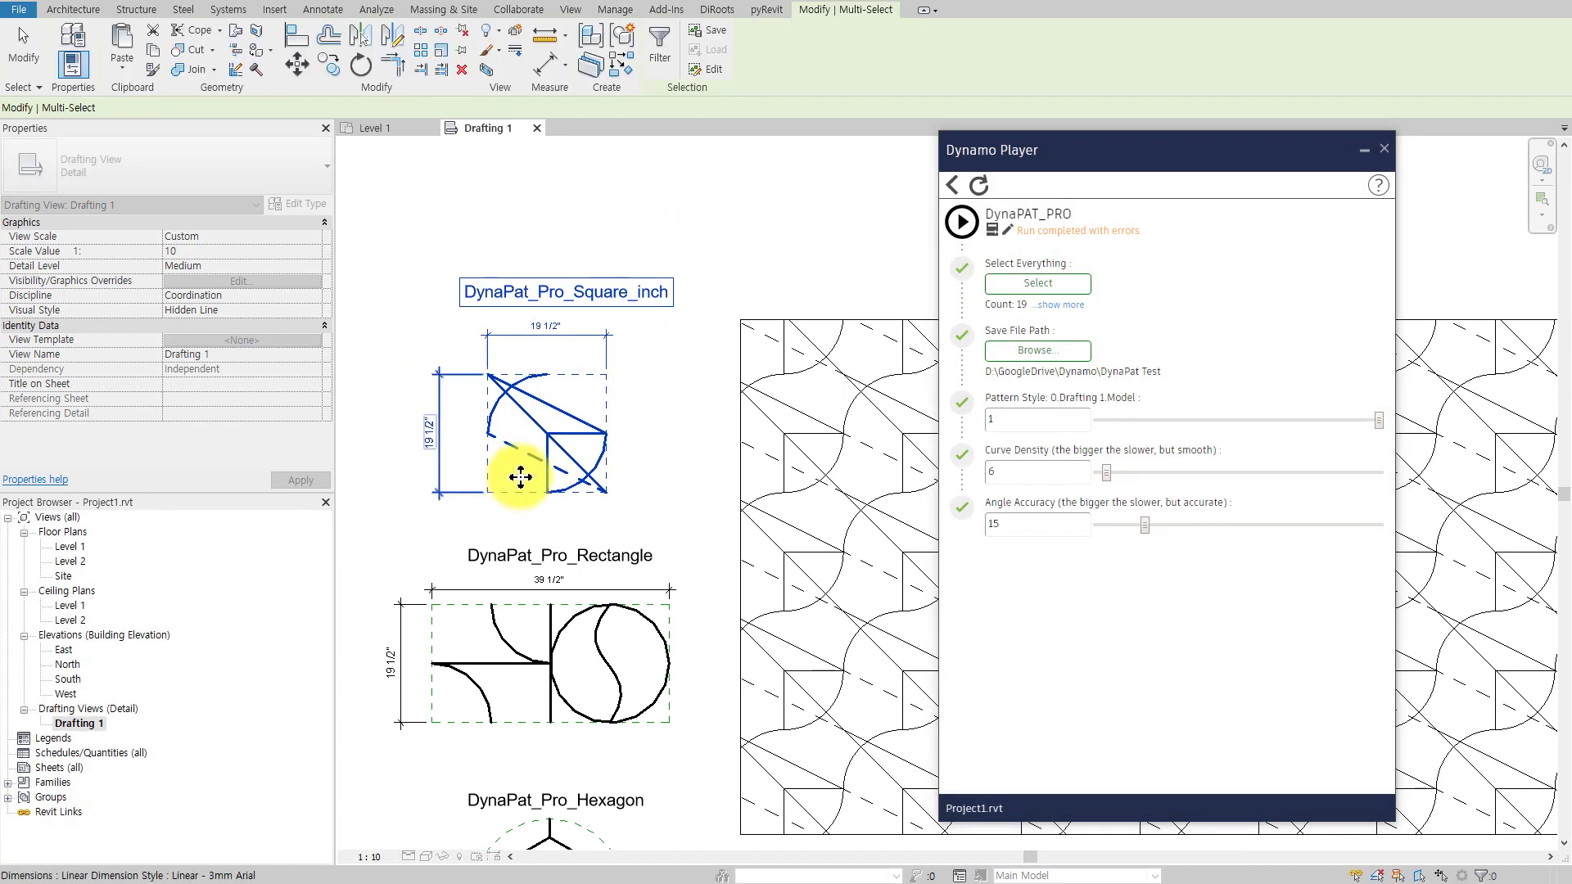
pyautogui.click(667, 442)
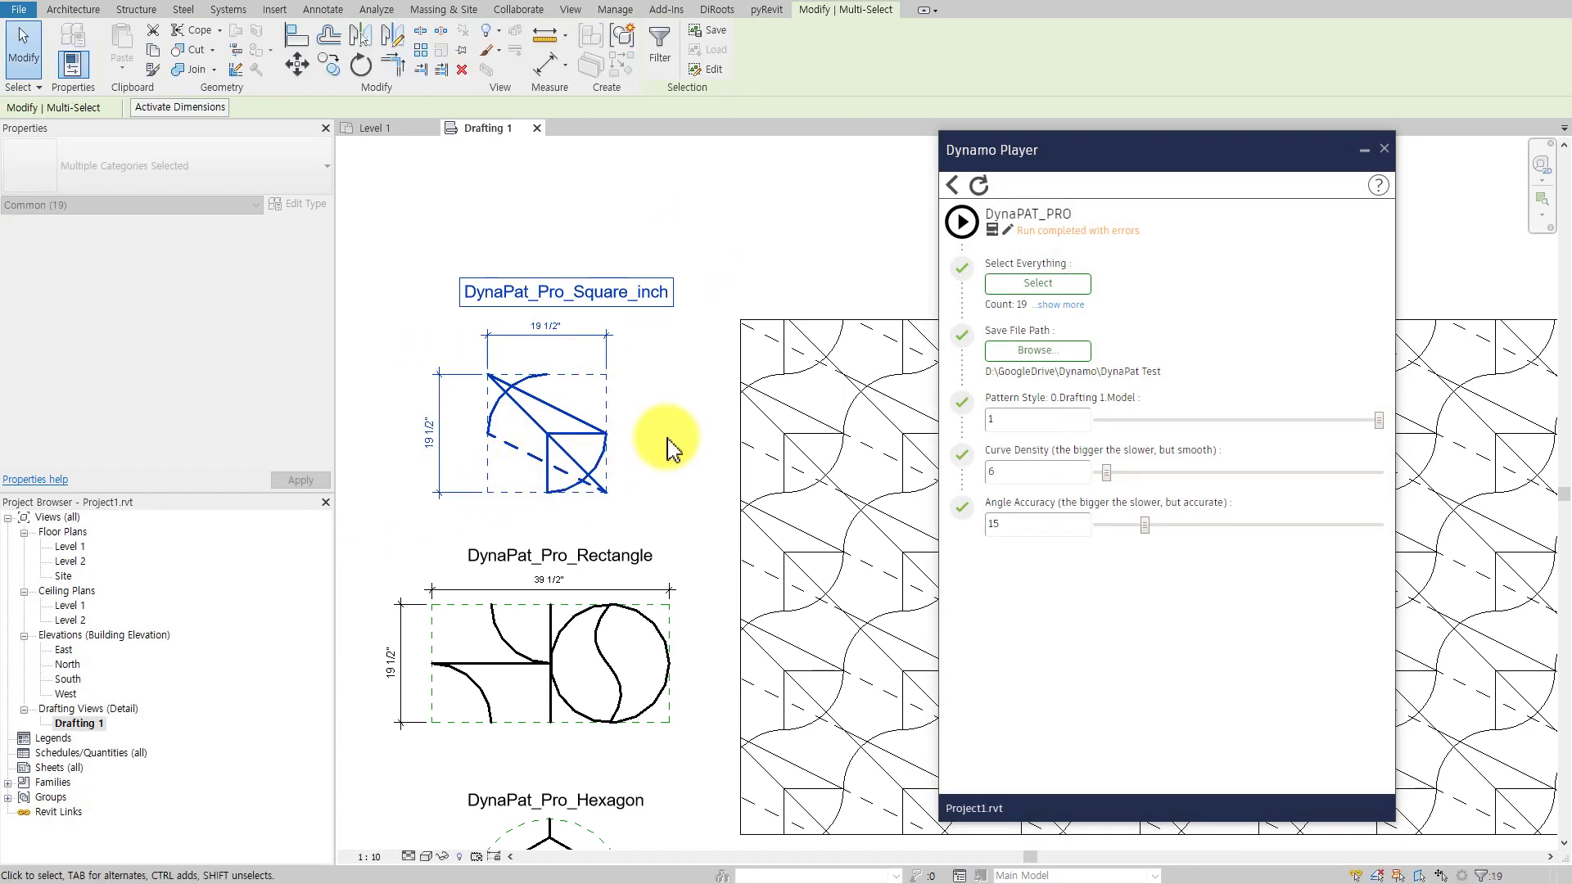
pyautogui.click(967, 226)
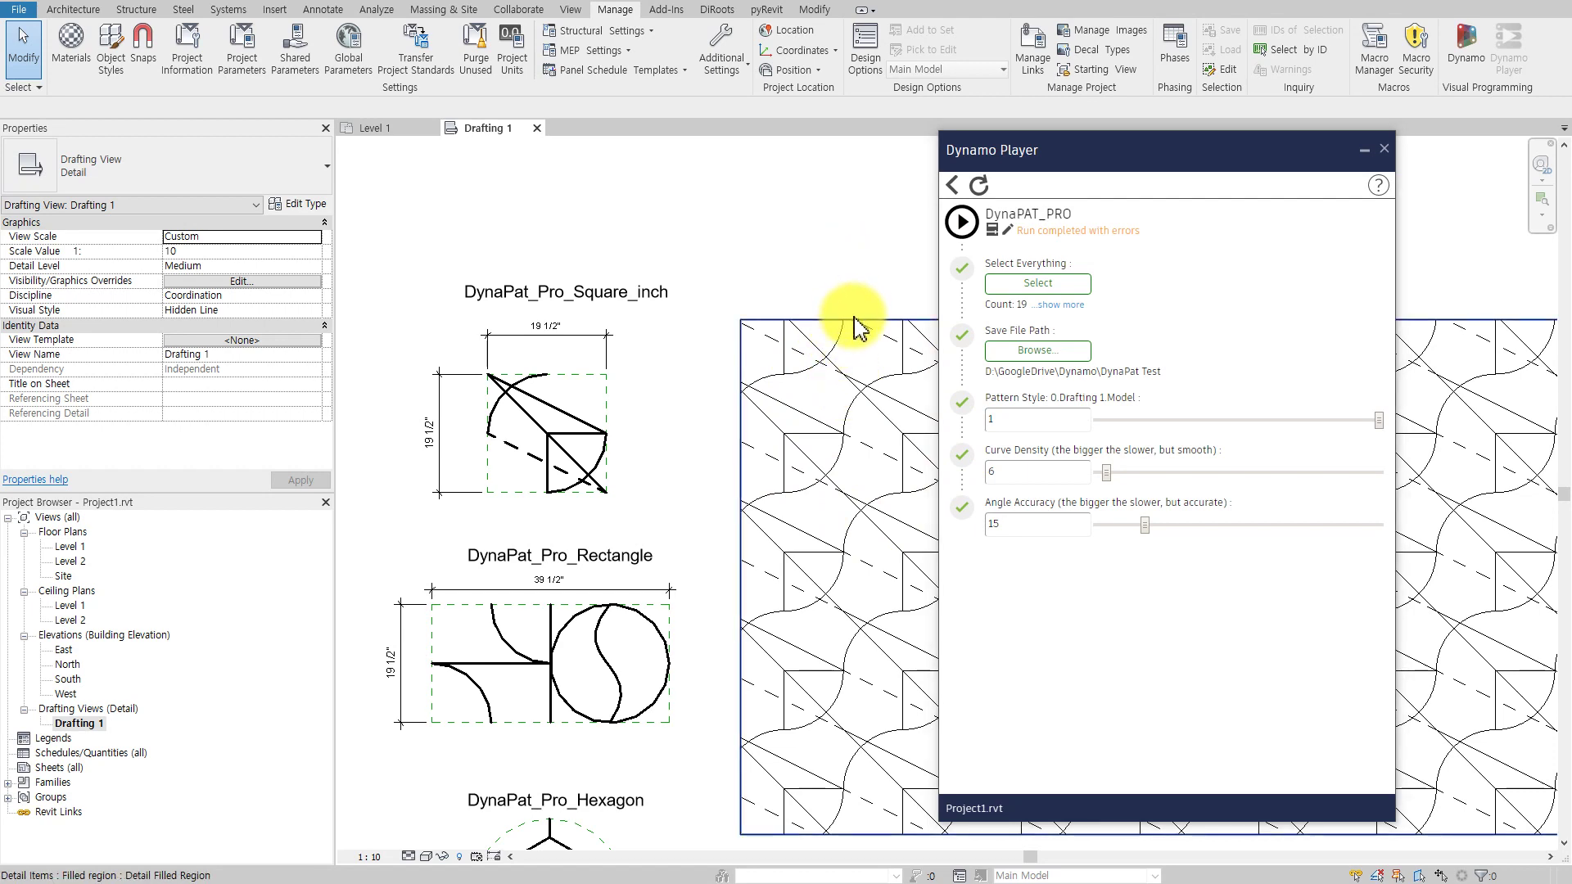
# Step: Reimport the regenerated DynaPat_Pro_Square_inch.pat into the region's DynaPat_Pro_Square1 pattern
pyautogui.click(853, 324)
pyautogui.click(309, 206)
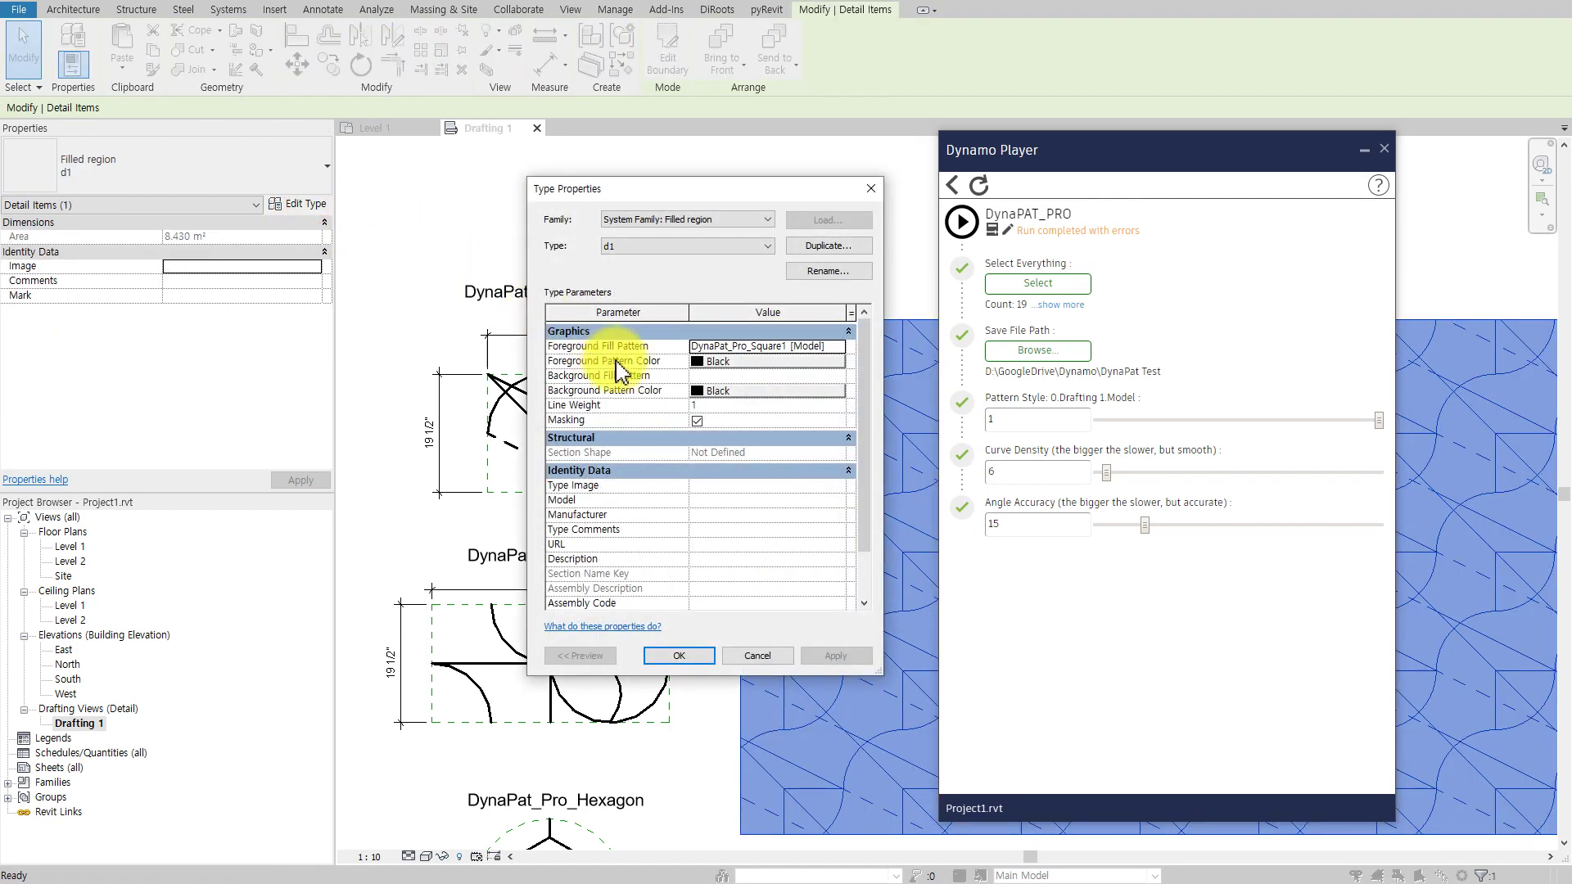
pyautogui.click(836, 348)
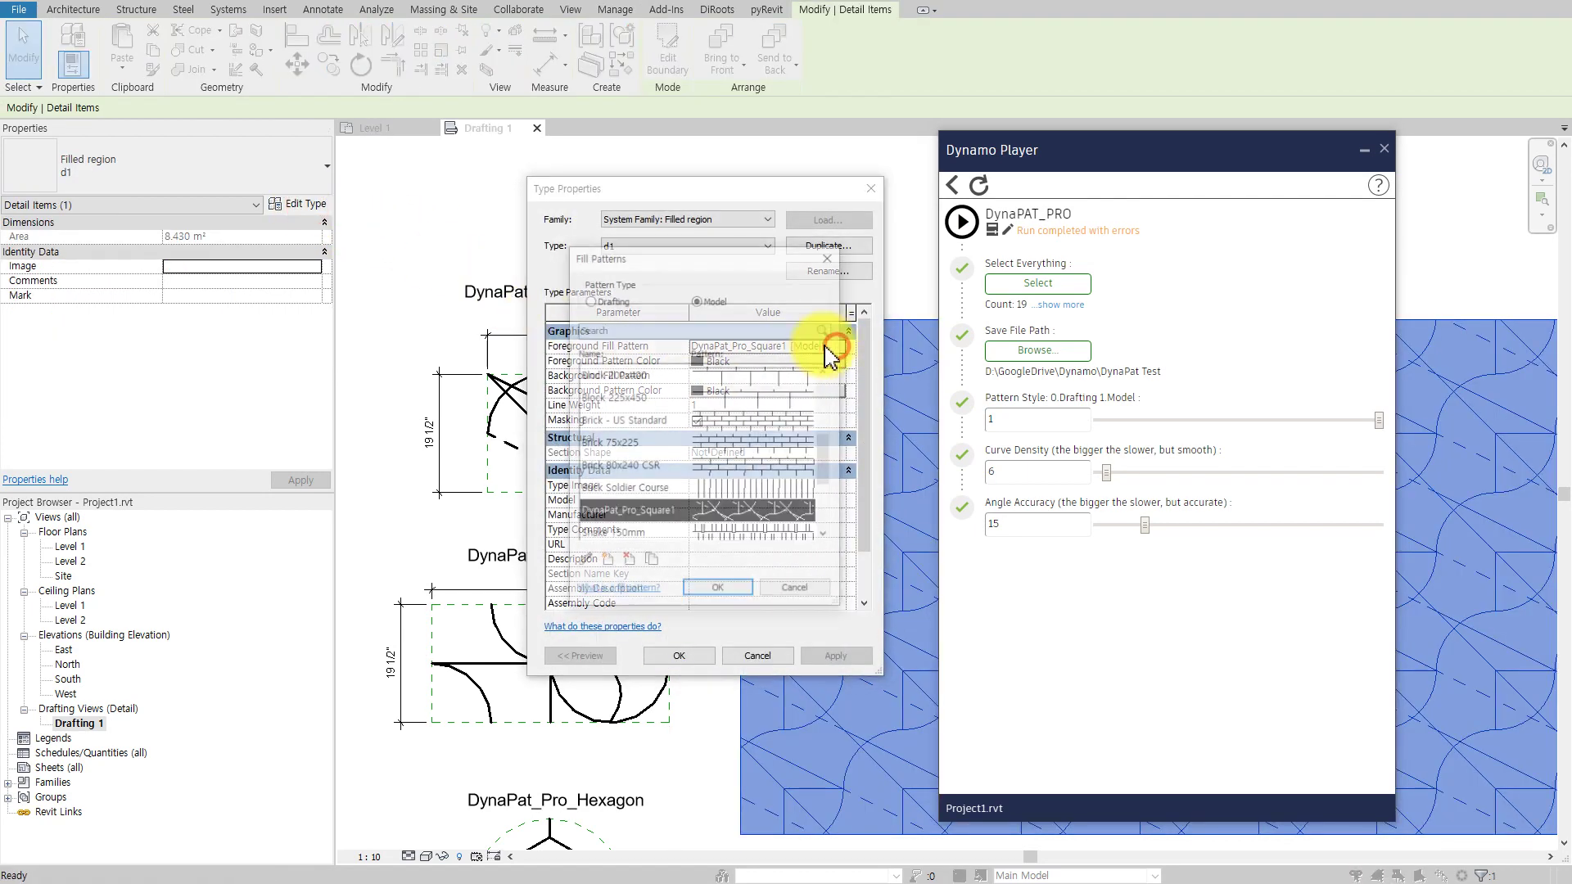
pyautogui.doubleClick(793, 513)
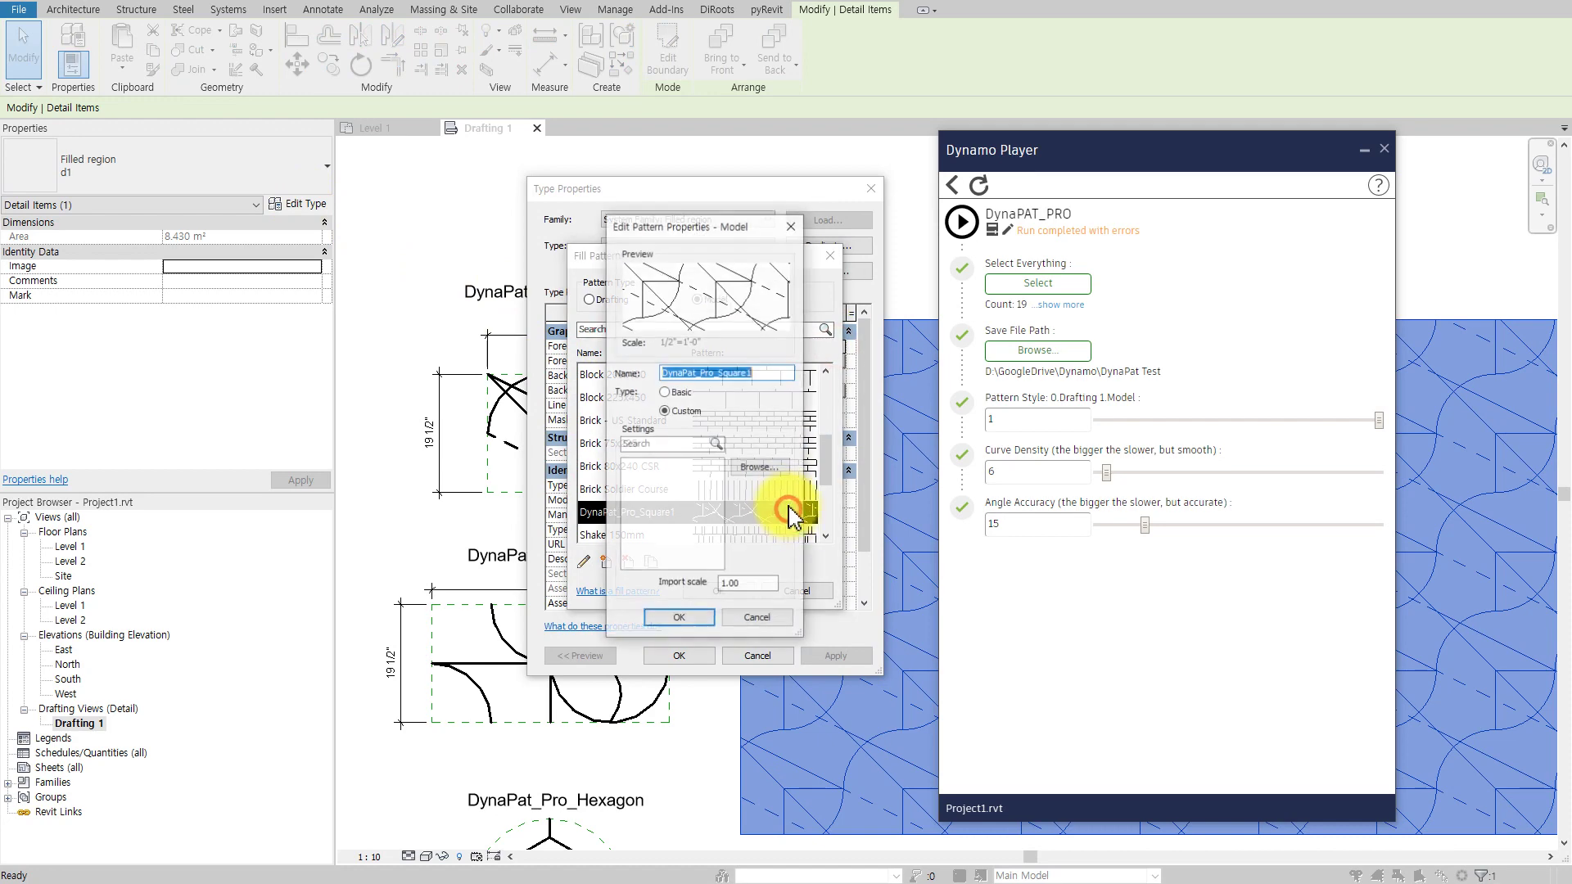
pyautogui.click(755, 479)
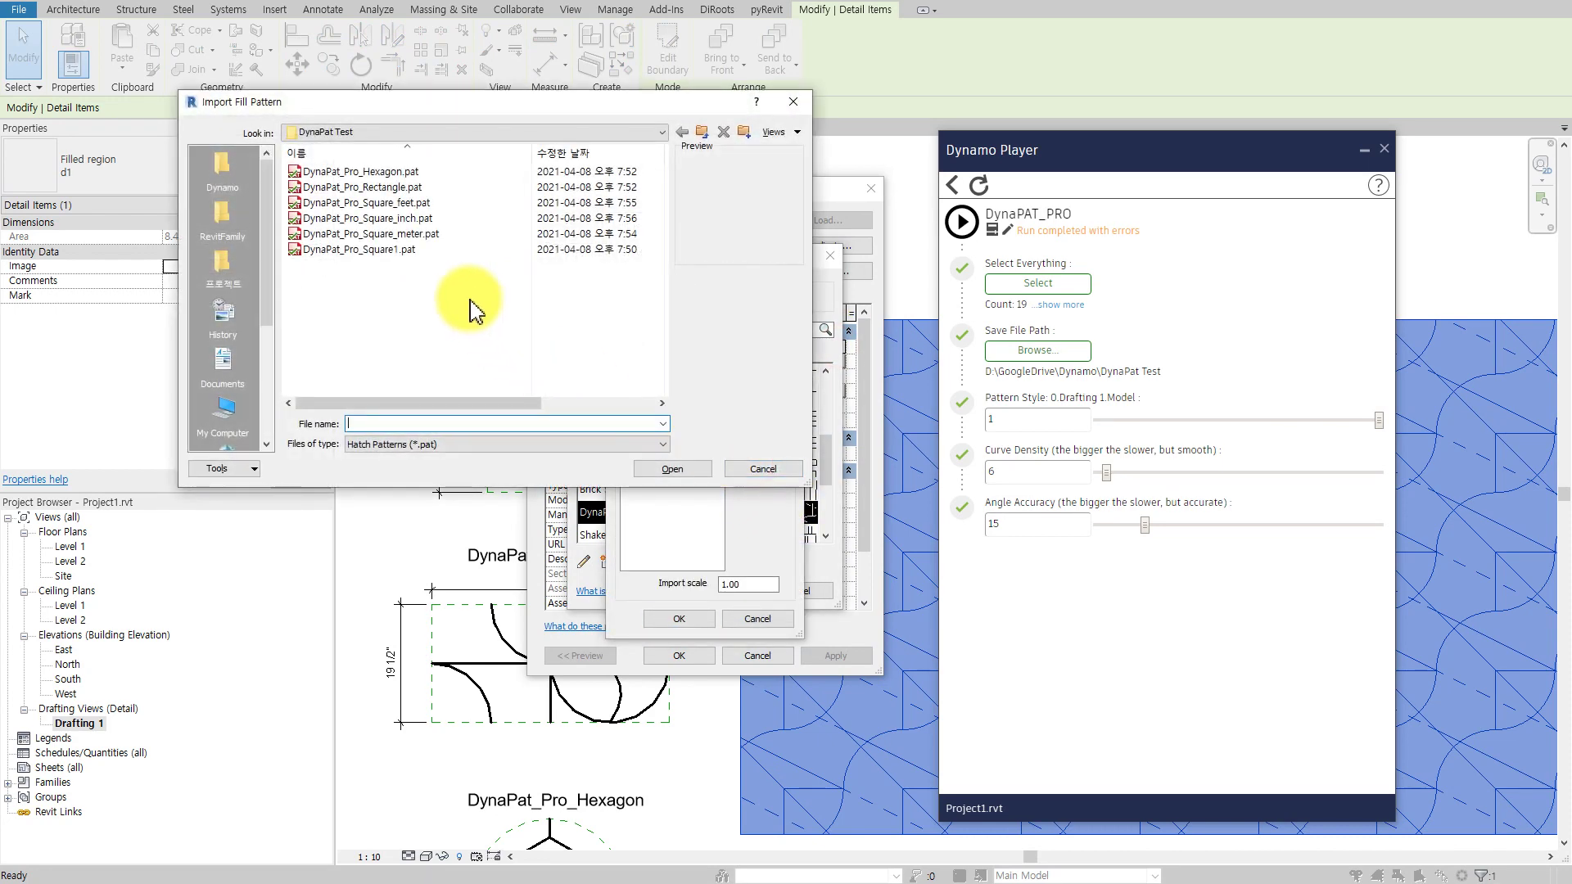
pyautogui.click(413, 219)
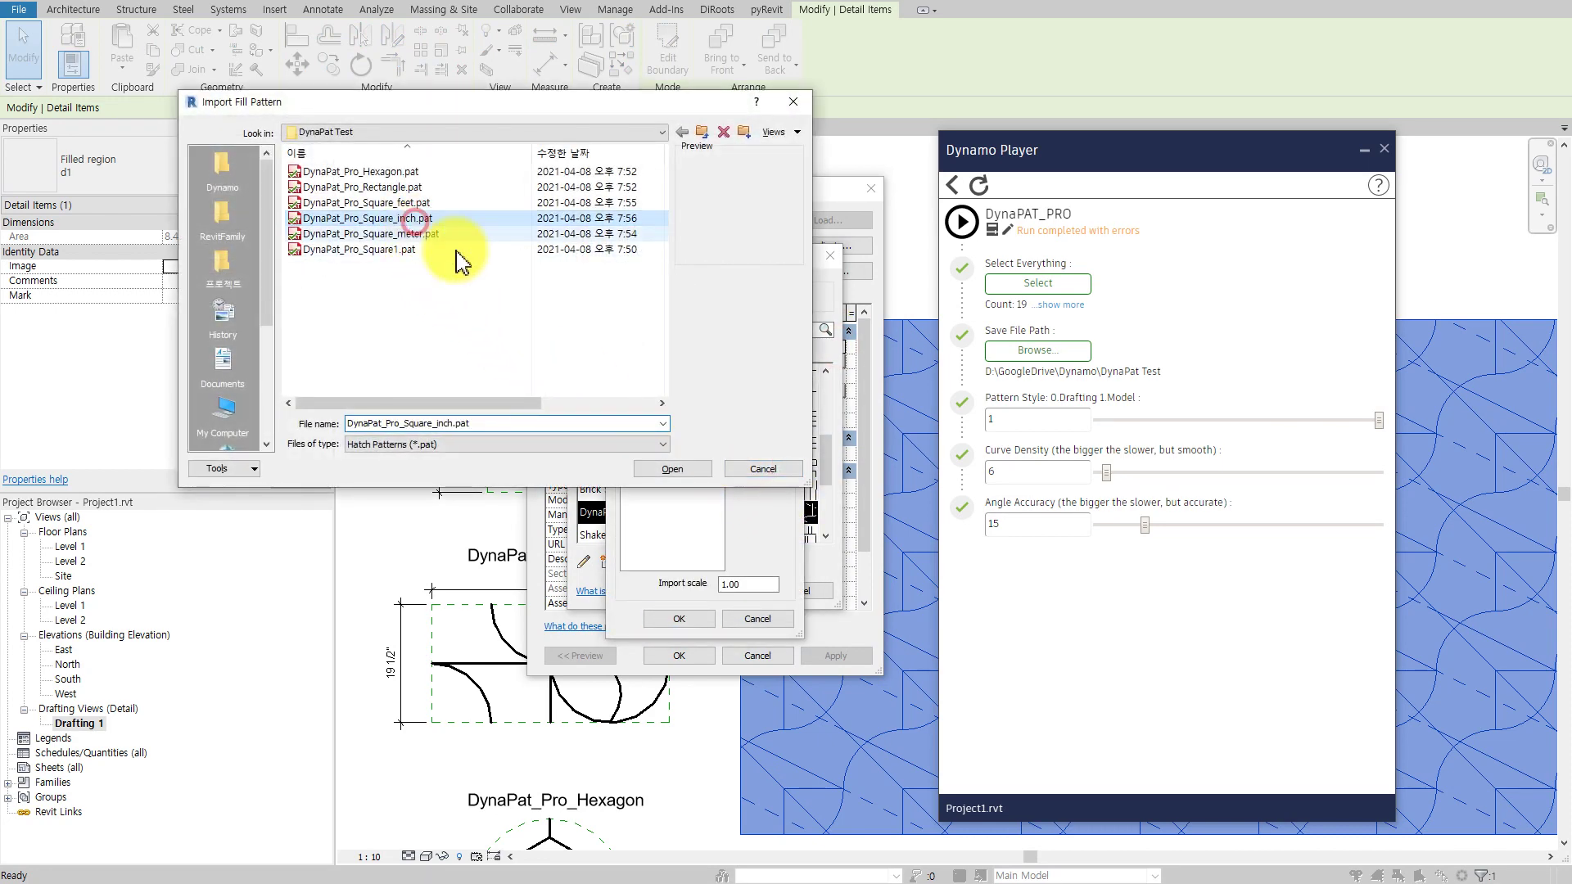
pyautogui.click(663, 469)
# Step: Confirm all dialogs and zoom in on the coarser-segmented arc hatch
pyautogui.click(684, 621)
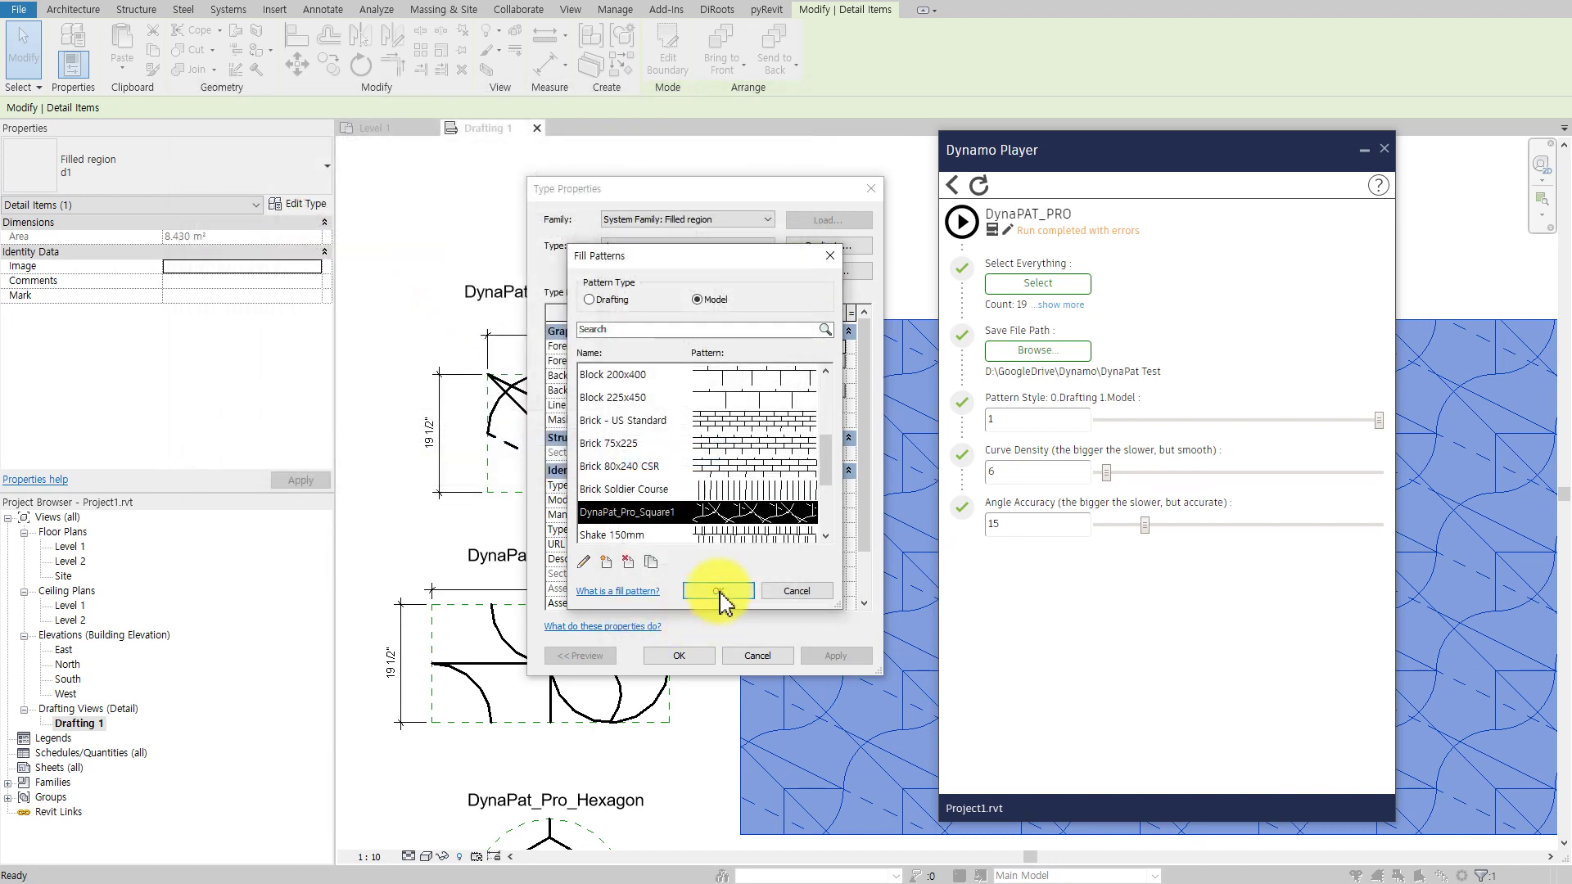
pyautogui.click(719, 590)
pyautogui.click(680, 655)
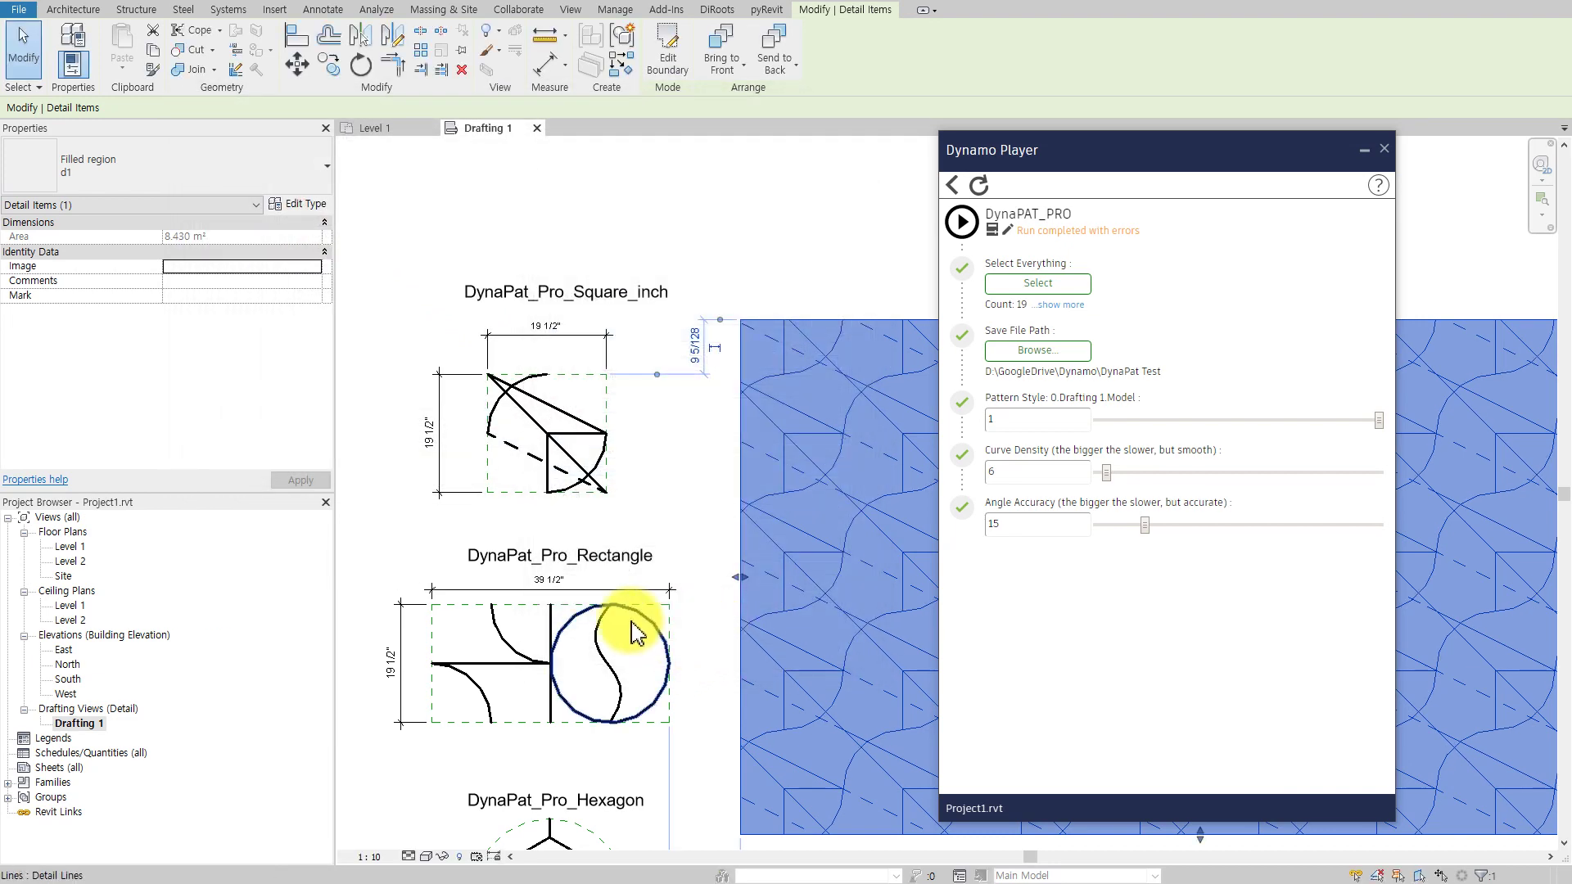
pyautogui.scroll(1, 606, 618)
pyautogui.scroll(2, 786, 546)
pyautogui.scroll(2, 786, 546)
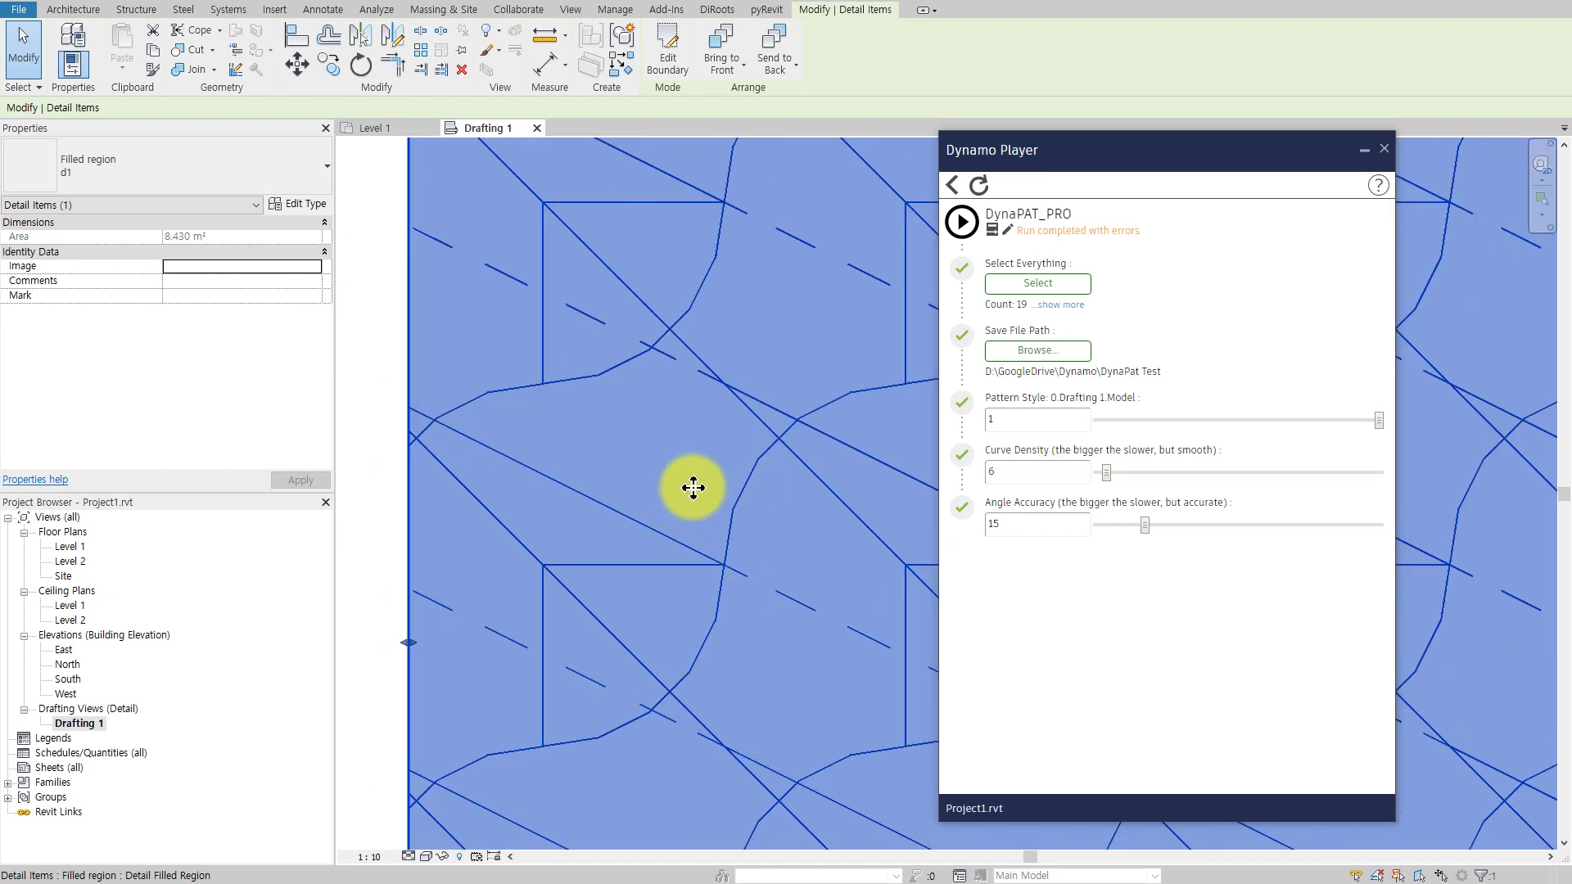
pyautogui.moveTo(747, 551); pyautogui.dragTo(867, 464, button='middle')
# Step: Rerun DynaPAT_PRO with Curve Density 3 and Angle Accuracy 15, then select the filled region
pyautogui.click(466, 565)
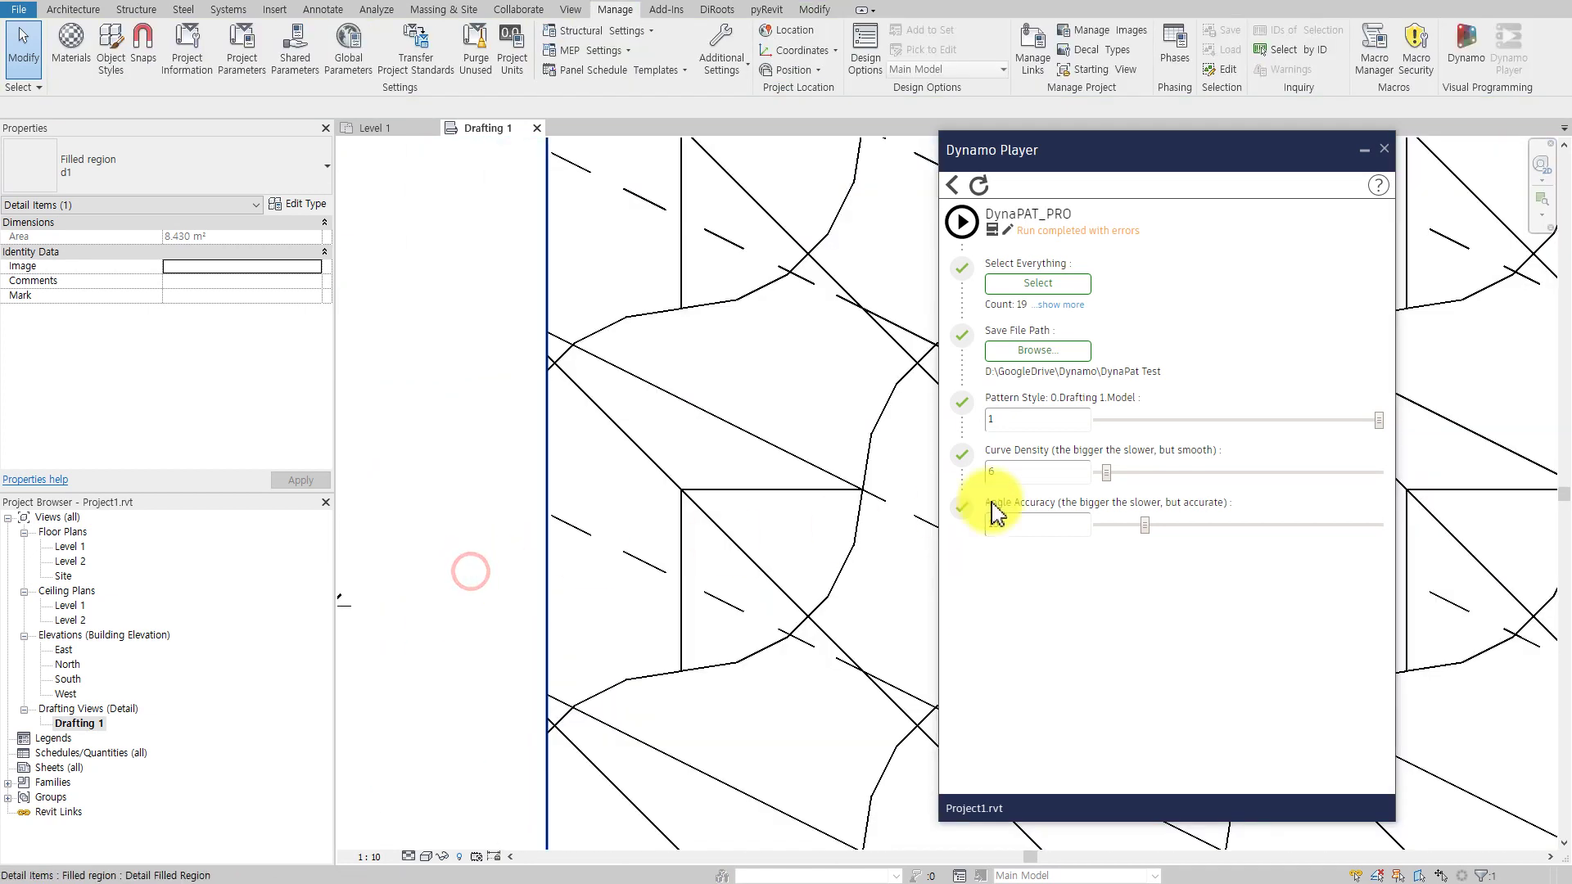
pyautogui.click(1100, 473)
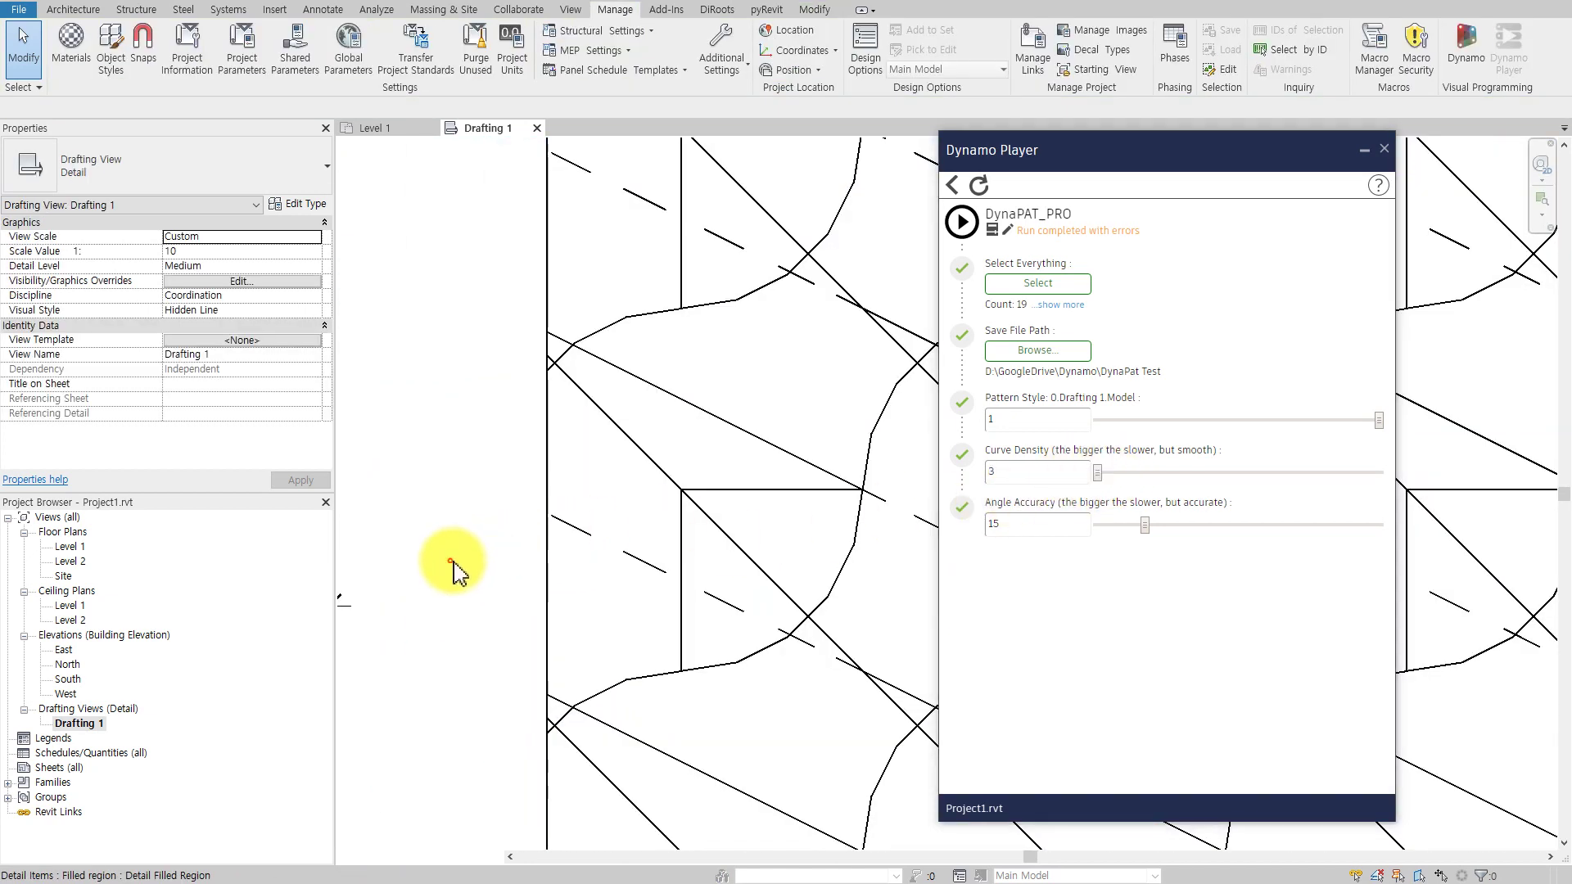
pyautogui.scroll(-3, 458, 573)
pyautogui.scroll(-2, 622, 610)
pyautogui.scroll(-1, 718, 623)
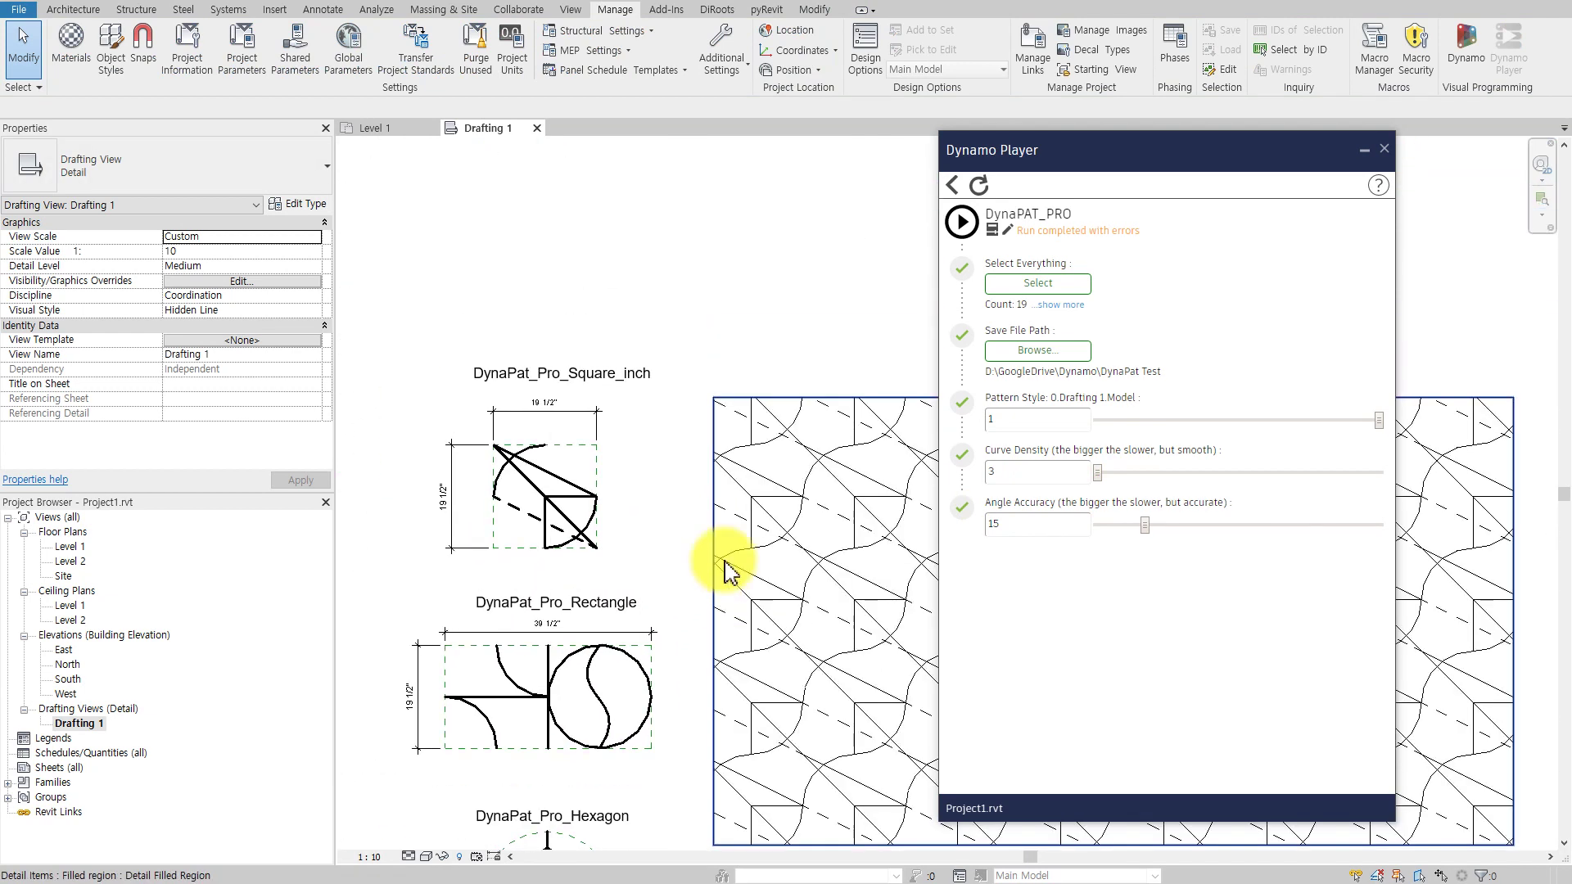
pyautogui.click(969, 231)
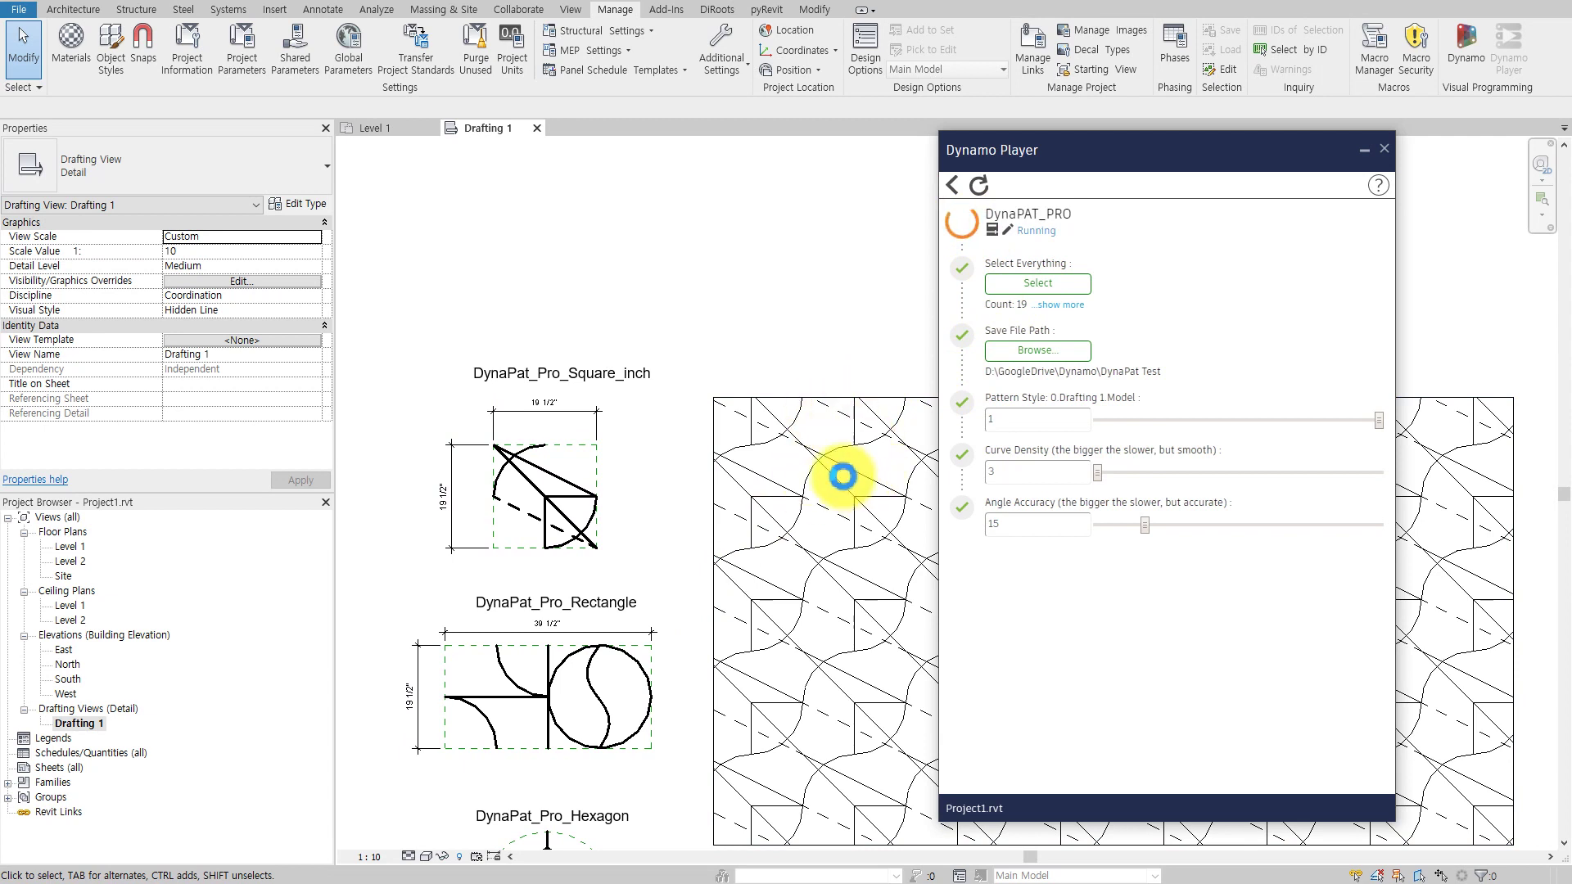
pyautogui.click(741, 398)
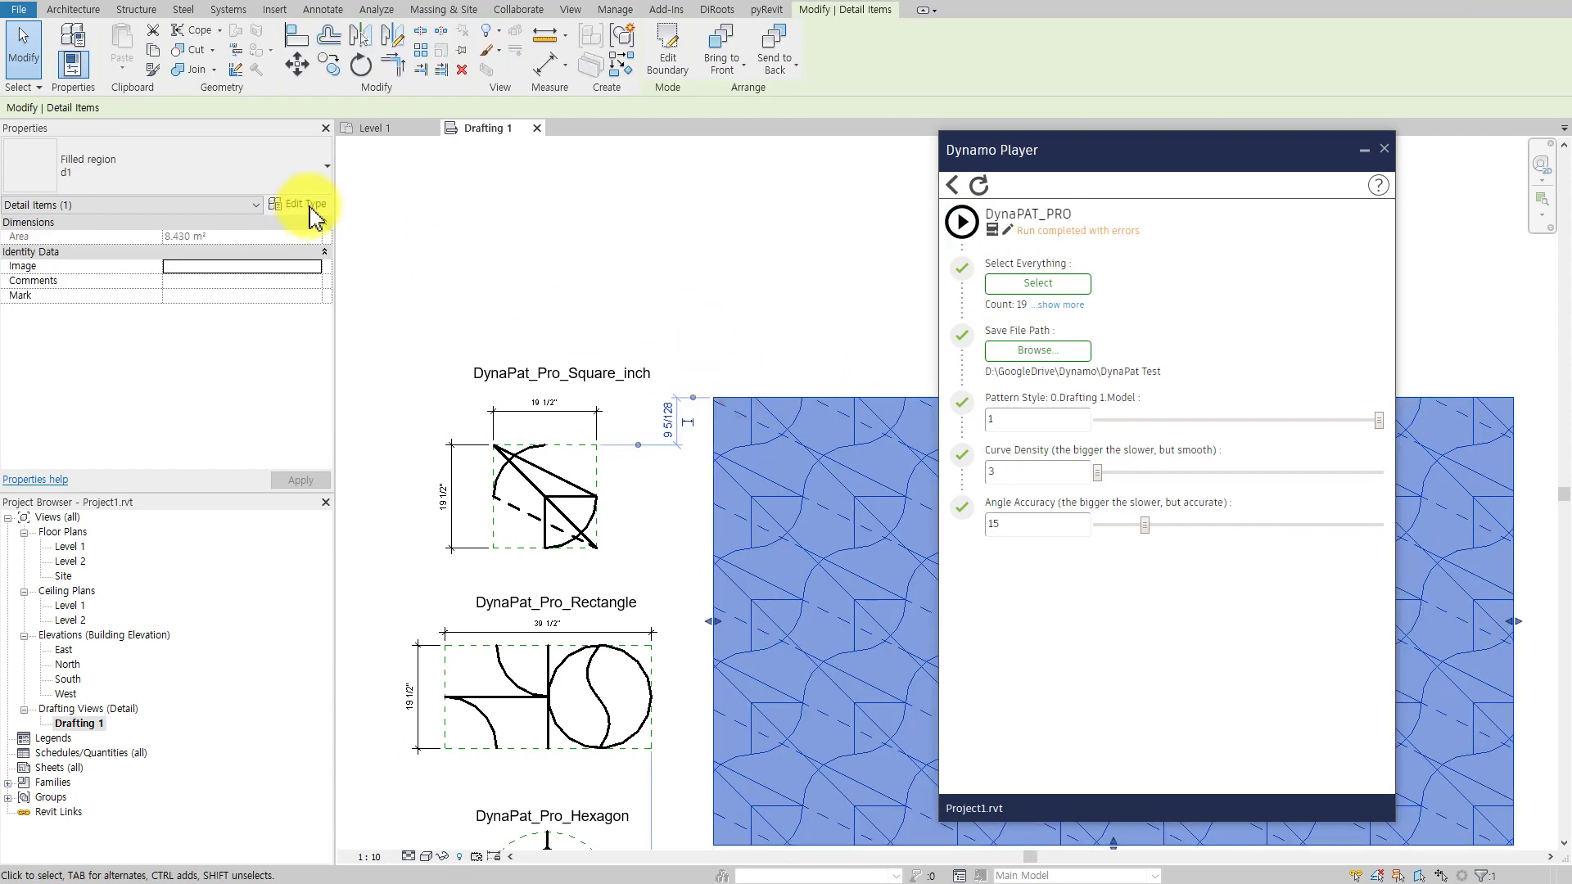
# Step: Reimport DynaPat_Pro_Square_inch.pat into the DynaPat_Pro_Square1 foreground pattern and apply it
pyautogui.click(311, 212)
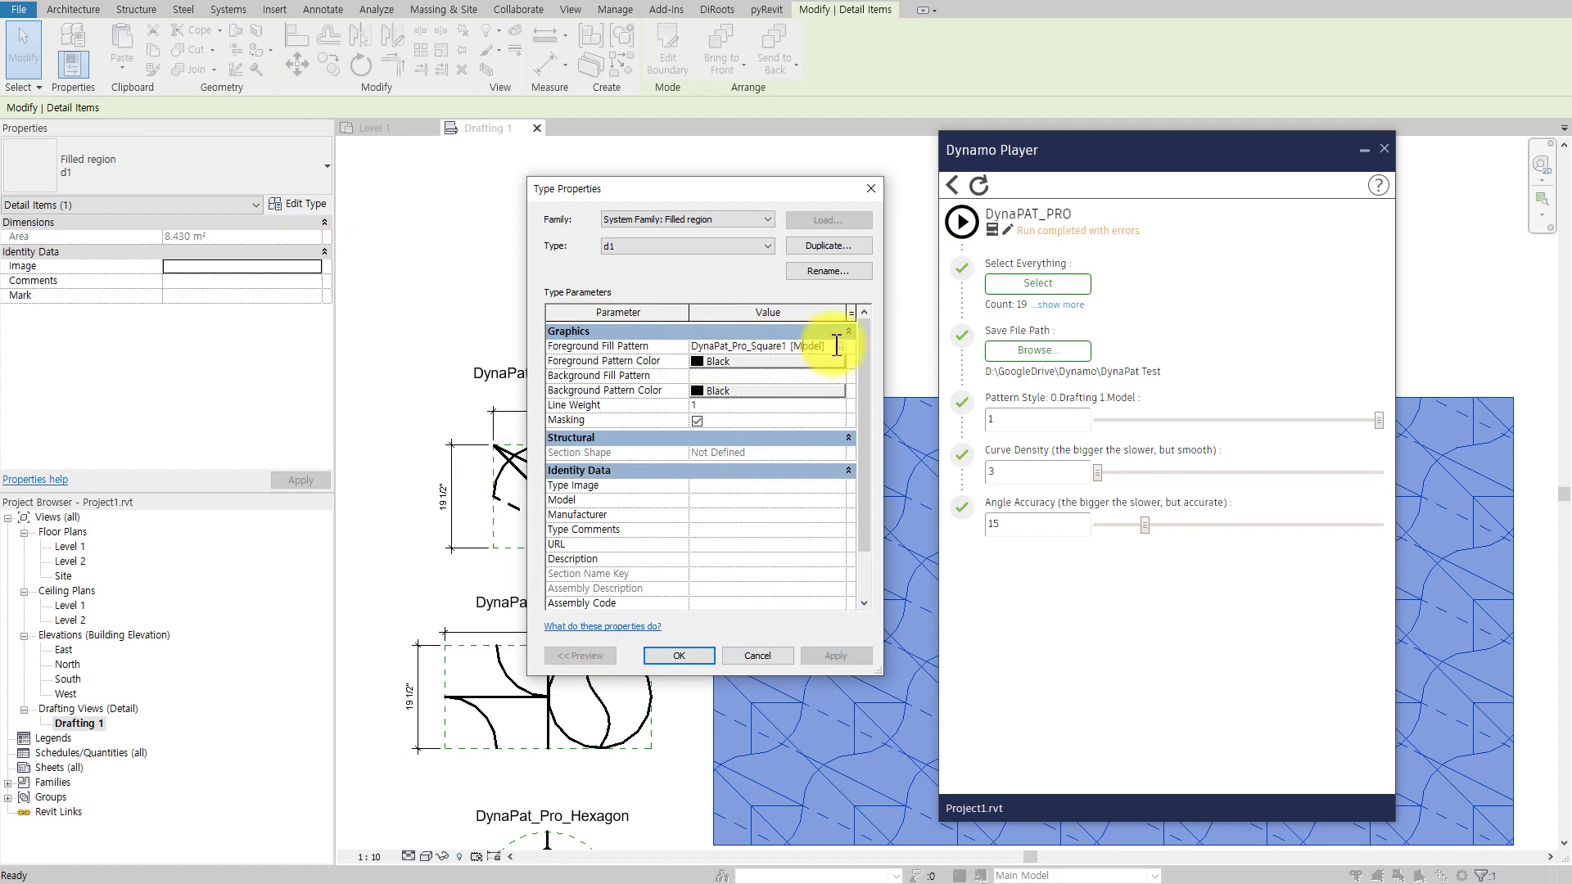
pyautogui.click(836, 345)
pyautogui.doubleClick(753, 512)
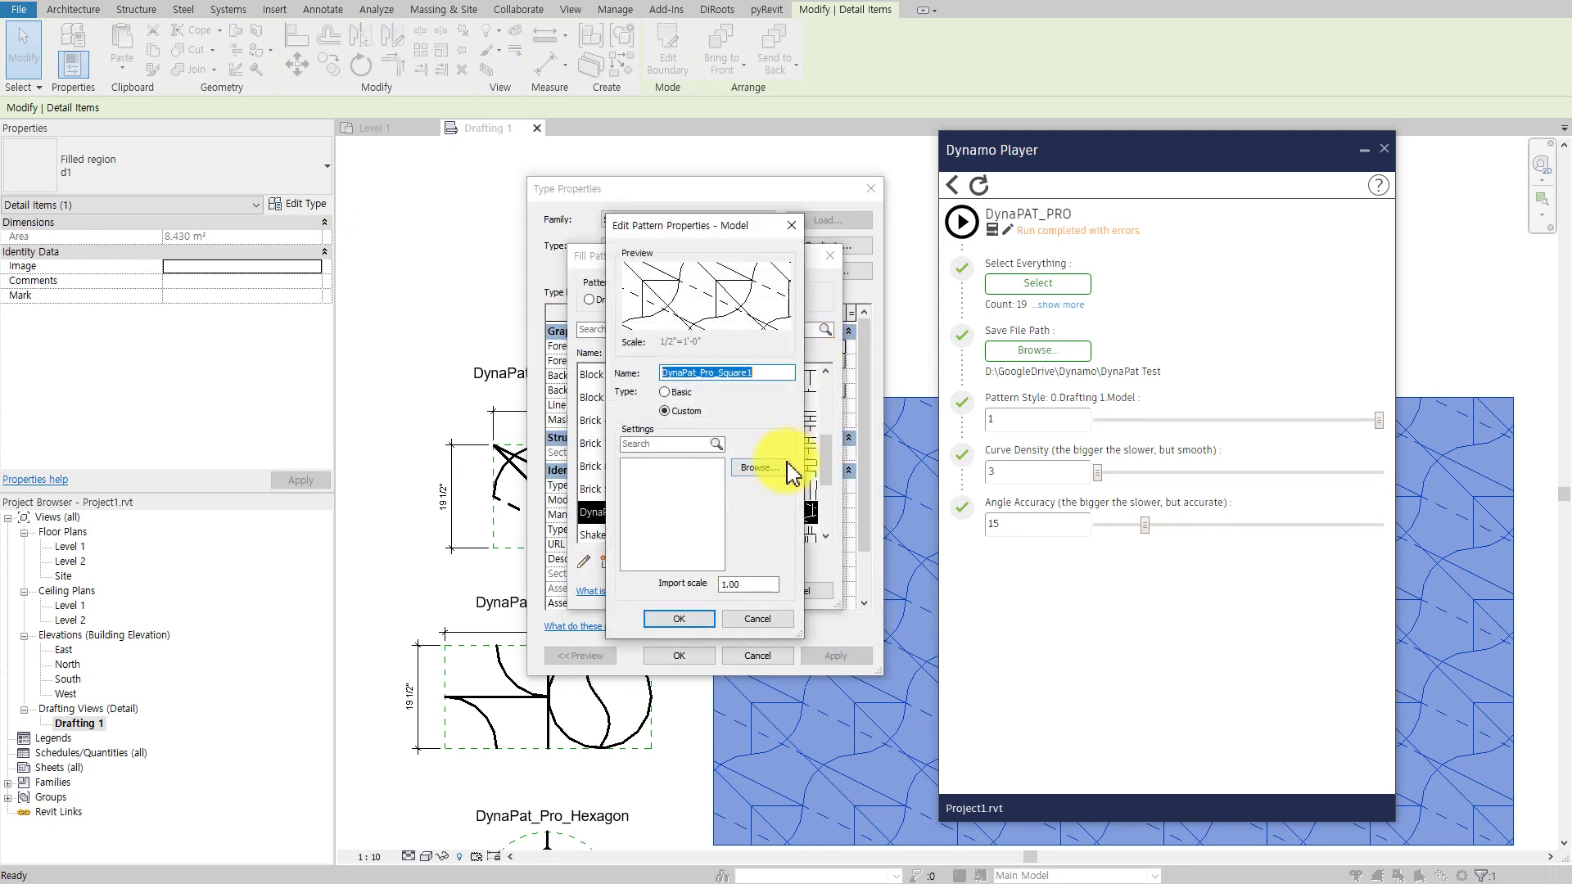
pyautogui.click(788, 467)
pyautogui.click(420, 219)
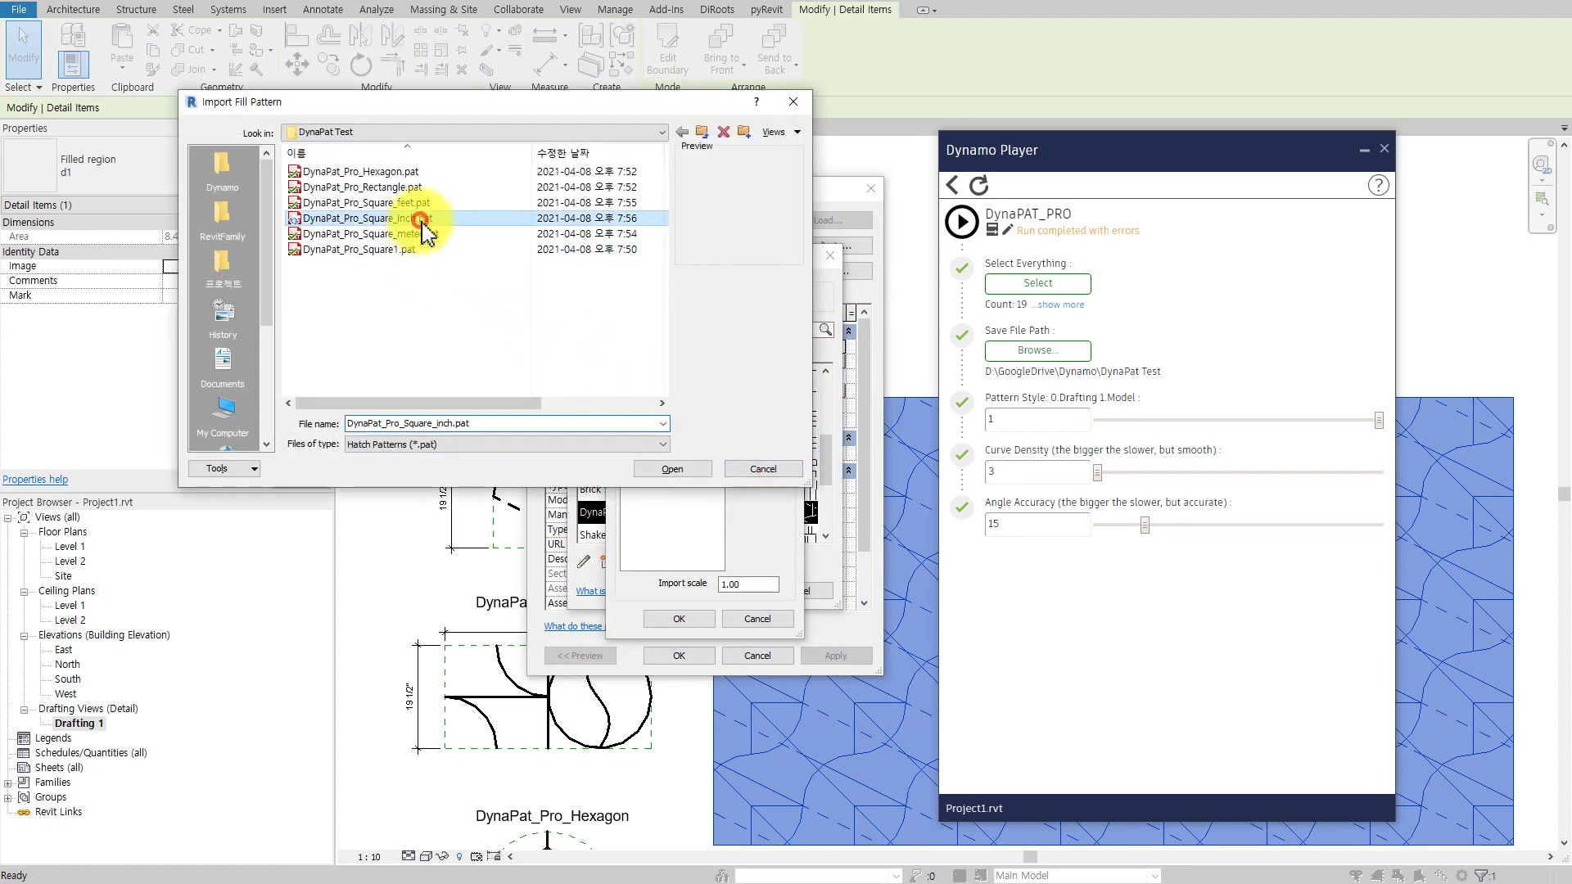
pyautogui.click(674, 469)
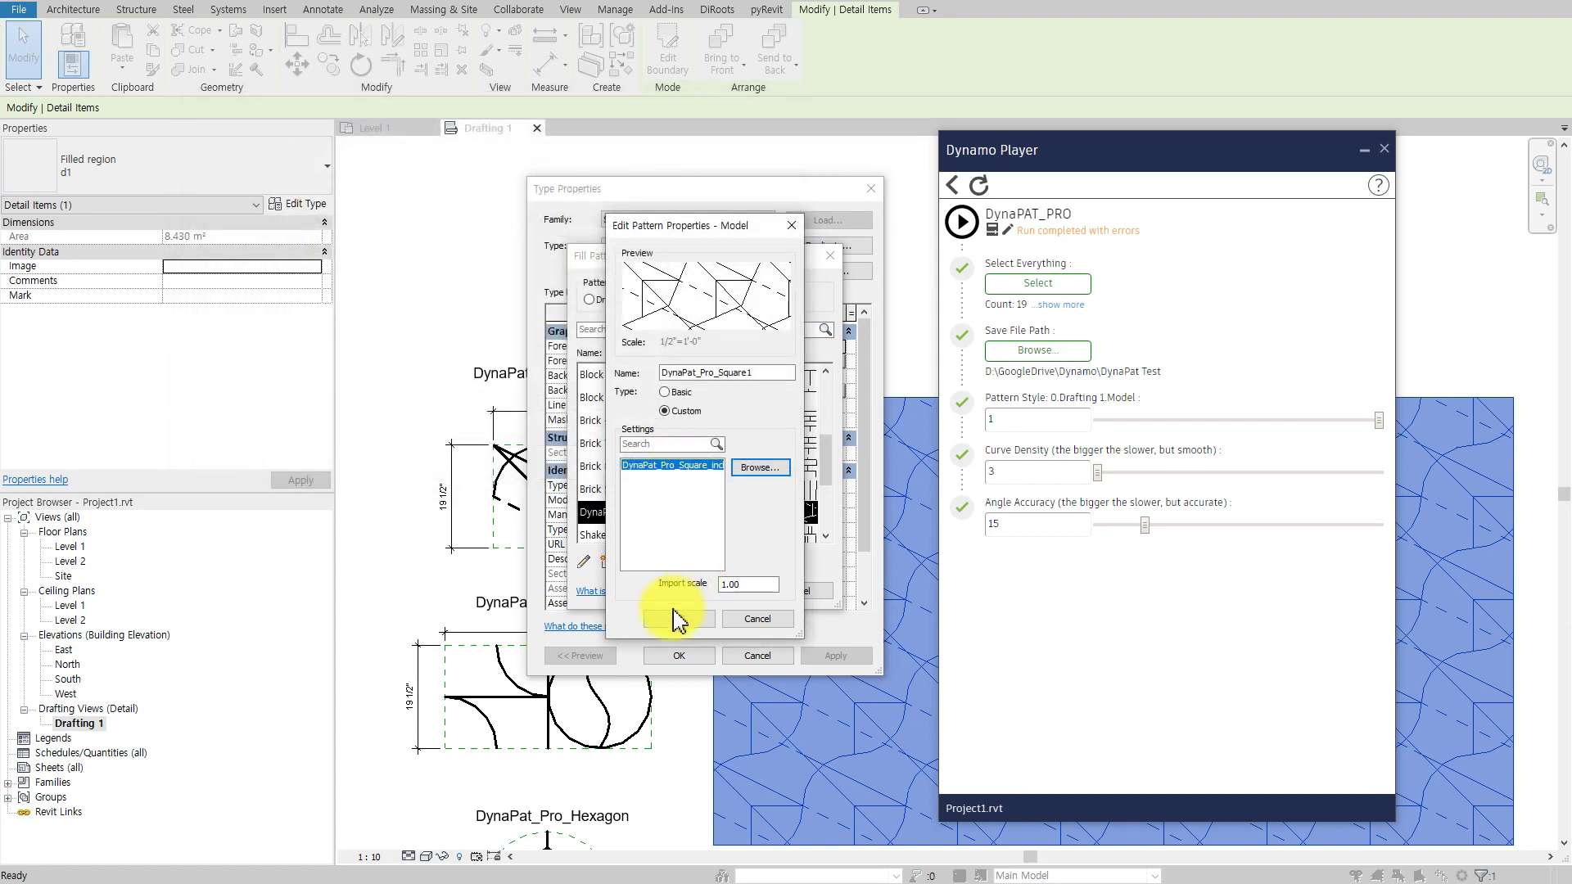
pyautogui.click(674, 620)
pyautogui.click(724, 591)
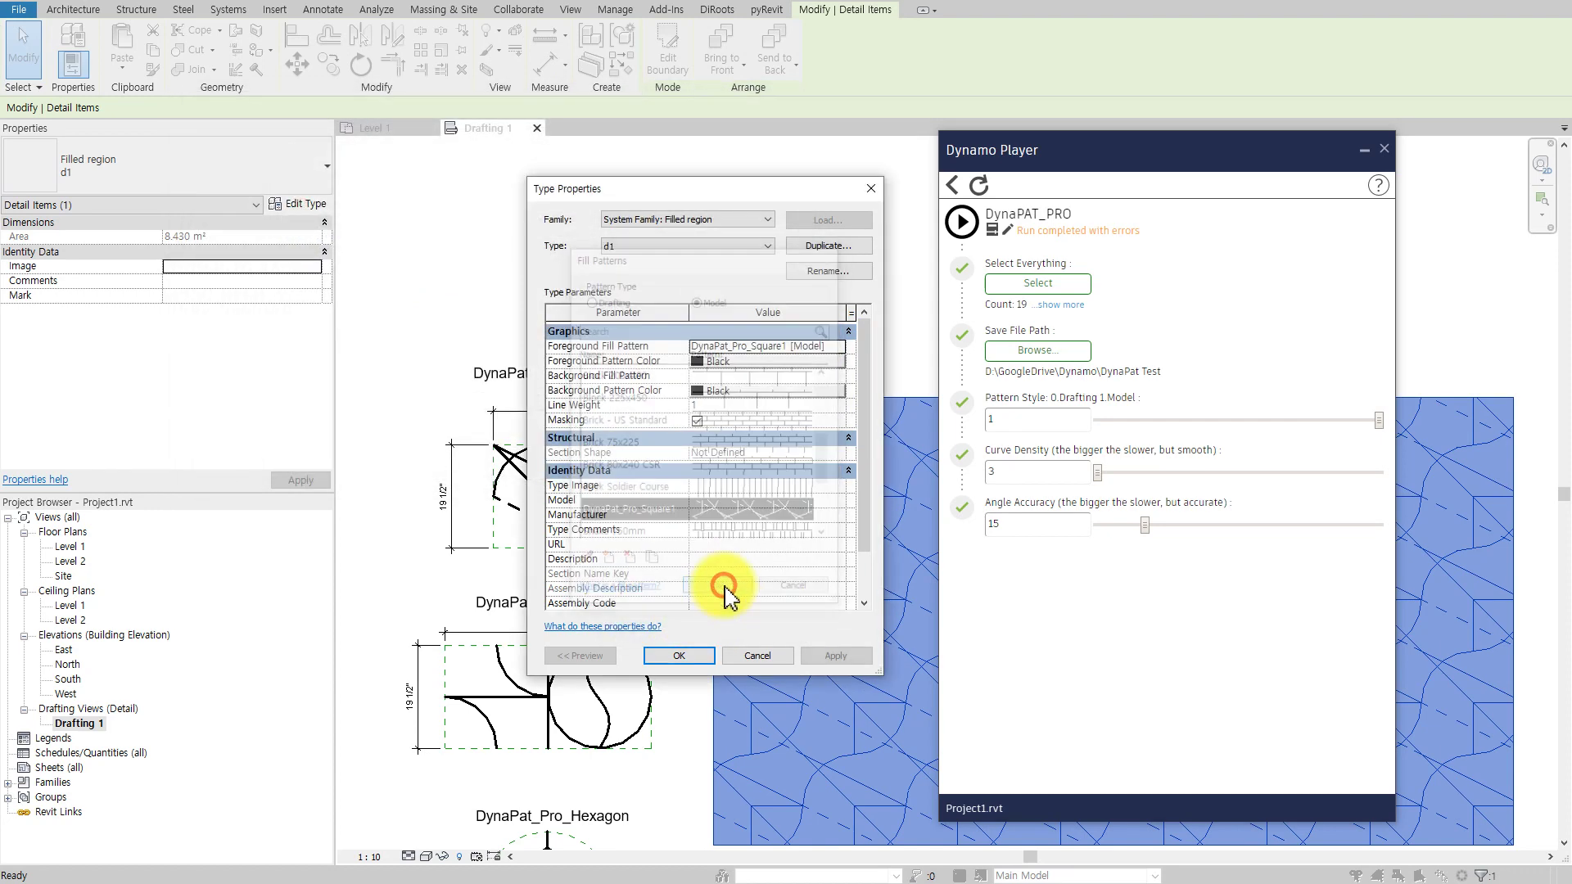
pyautogui.click(671, 657)
# Step: Zoom out to view the faceted hatch and raise Curve Density to 24
pyautogui.moveTo(573, 606); pyautogui.dragTo(466, 533, button='middle')
pyautogui.scroll(-1, 466, 533)
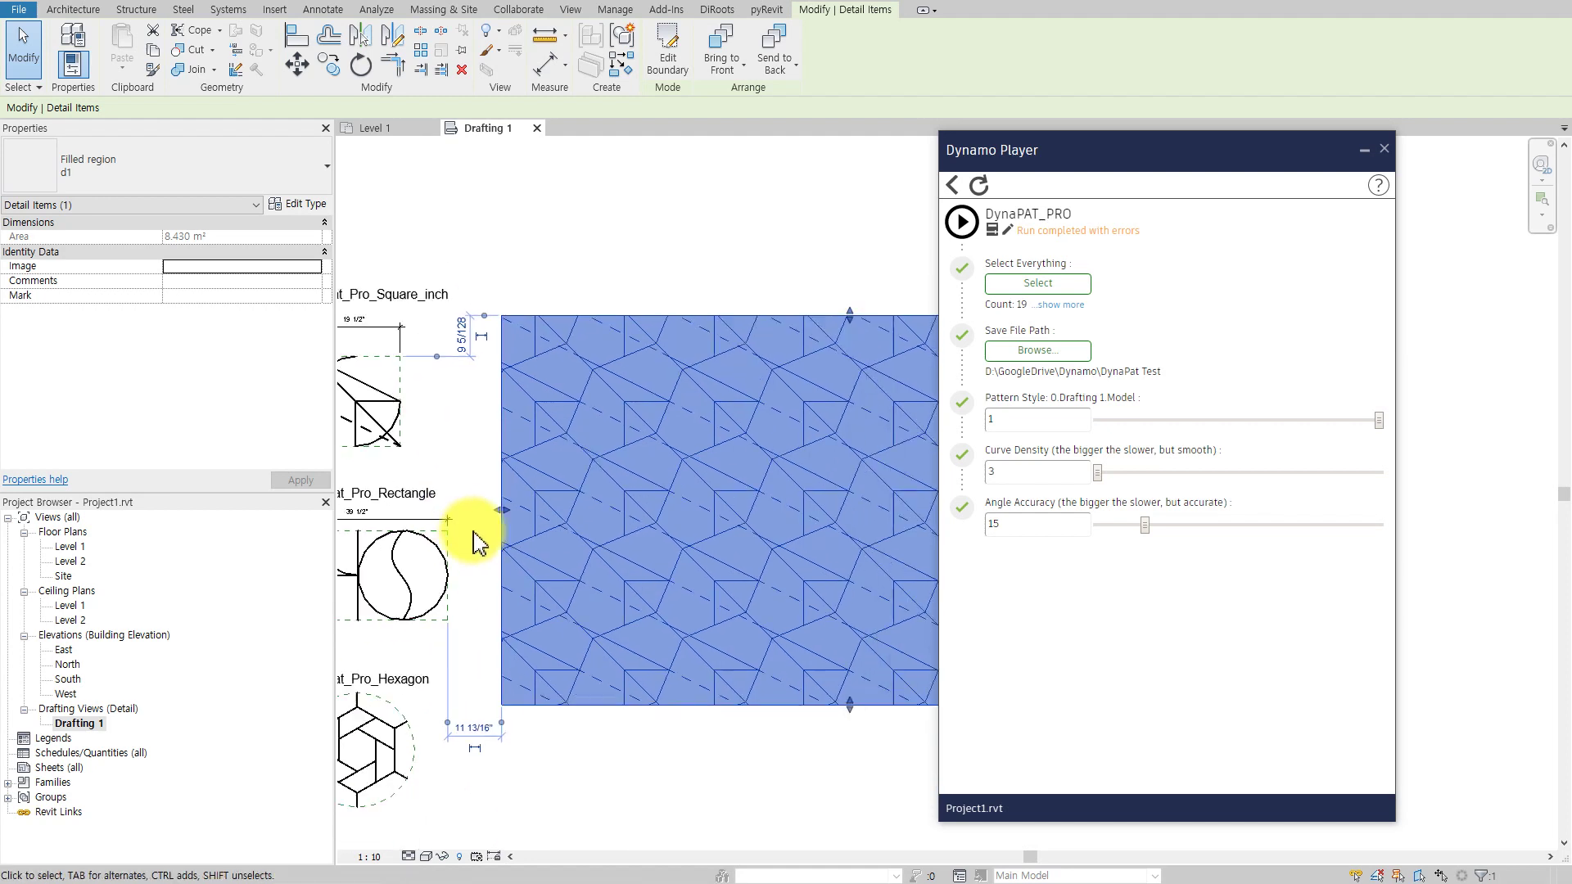
pyautogui.click(629, 719)
pyautogui.moveTo(655, 557); pyautogui.dragTo(741, 561, button='middle')
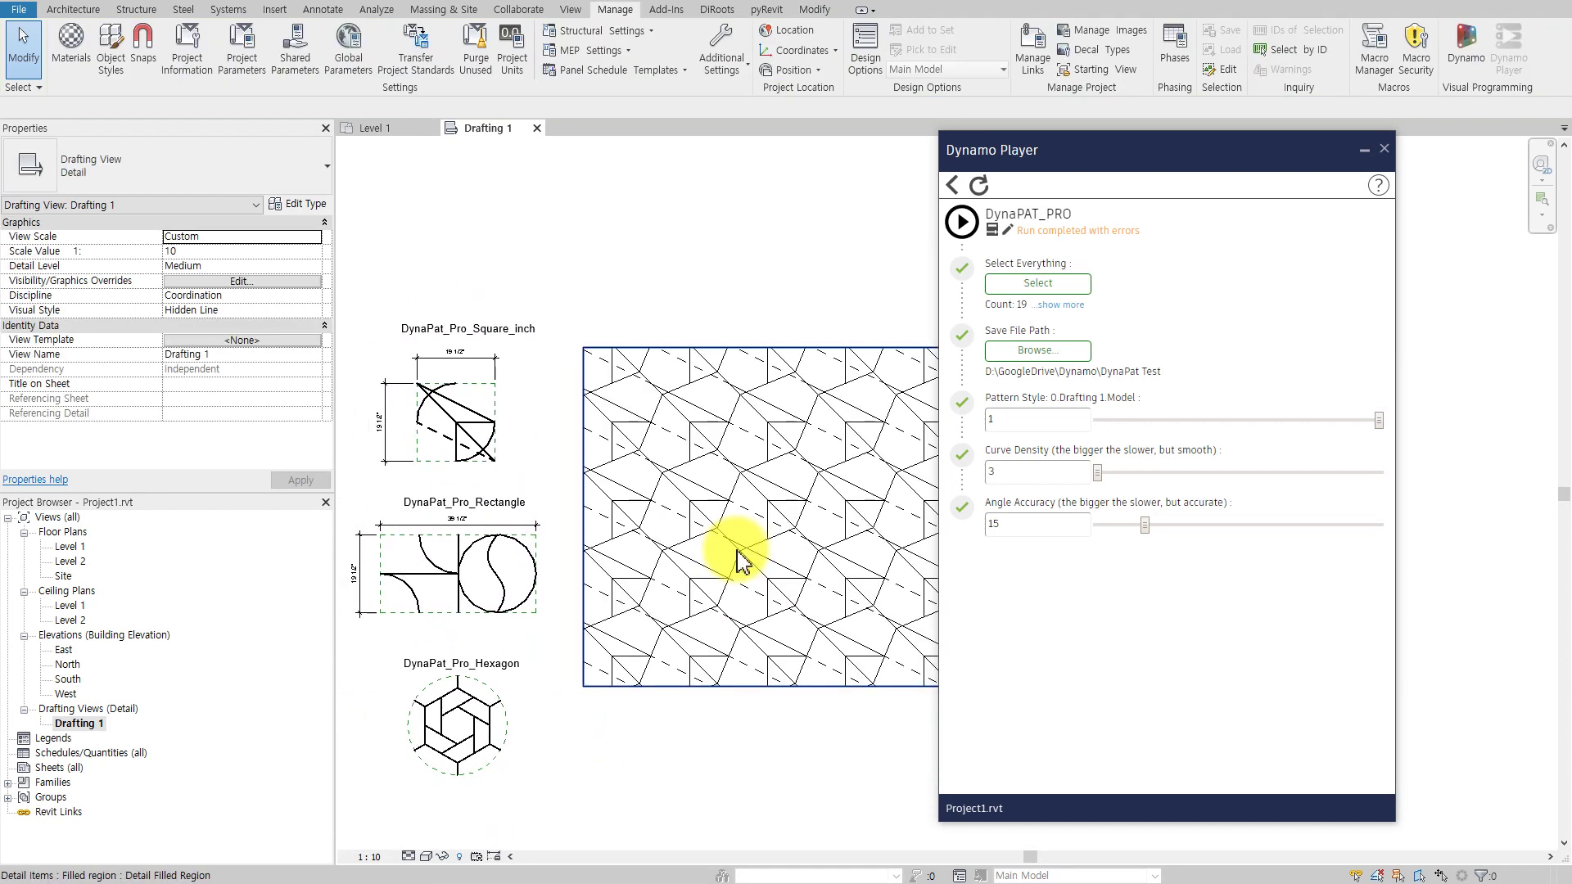
pyautogui.scroll(2, 728, 497)
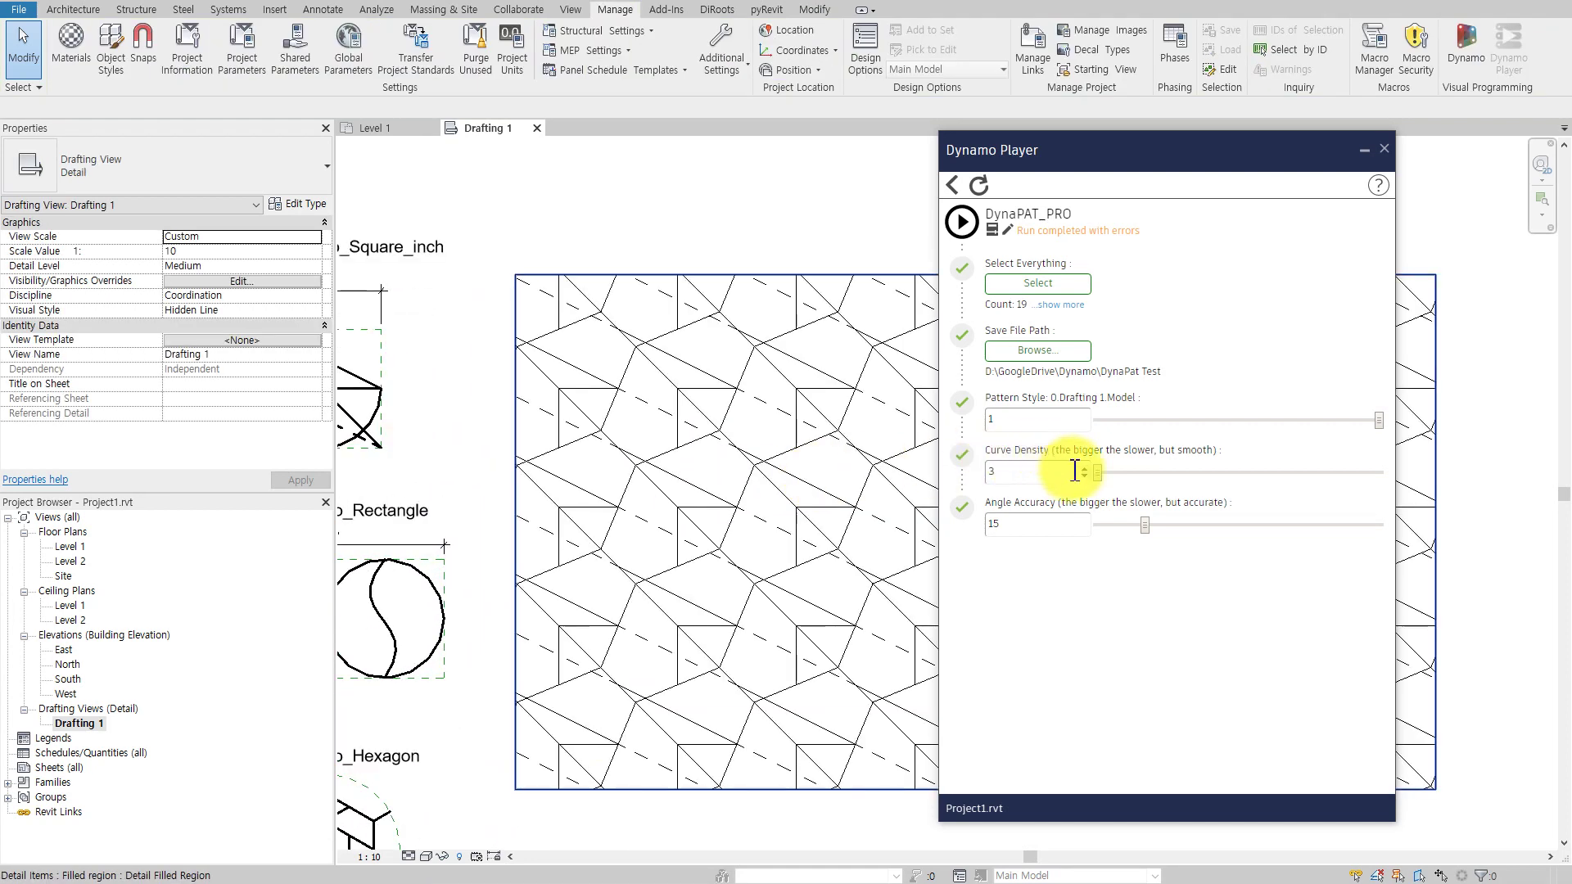
pyautogui.moveTo(1105, 471); pyautogui.dragTo(1142, 471)
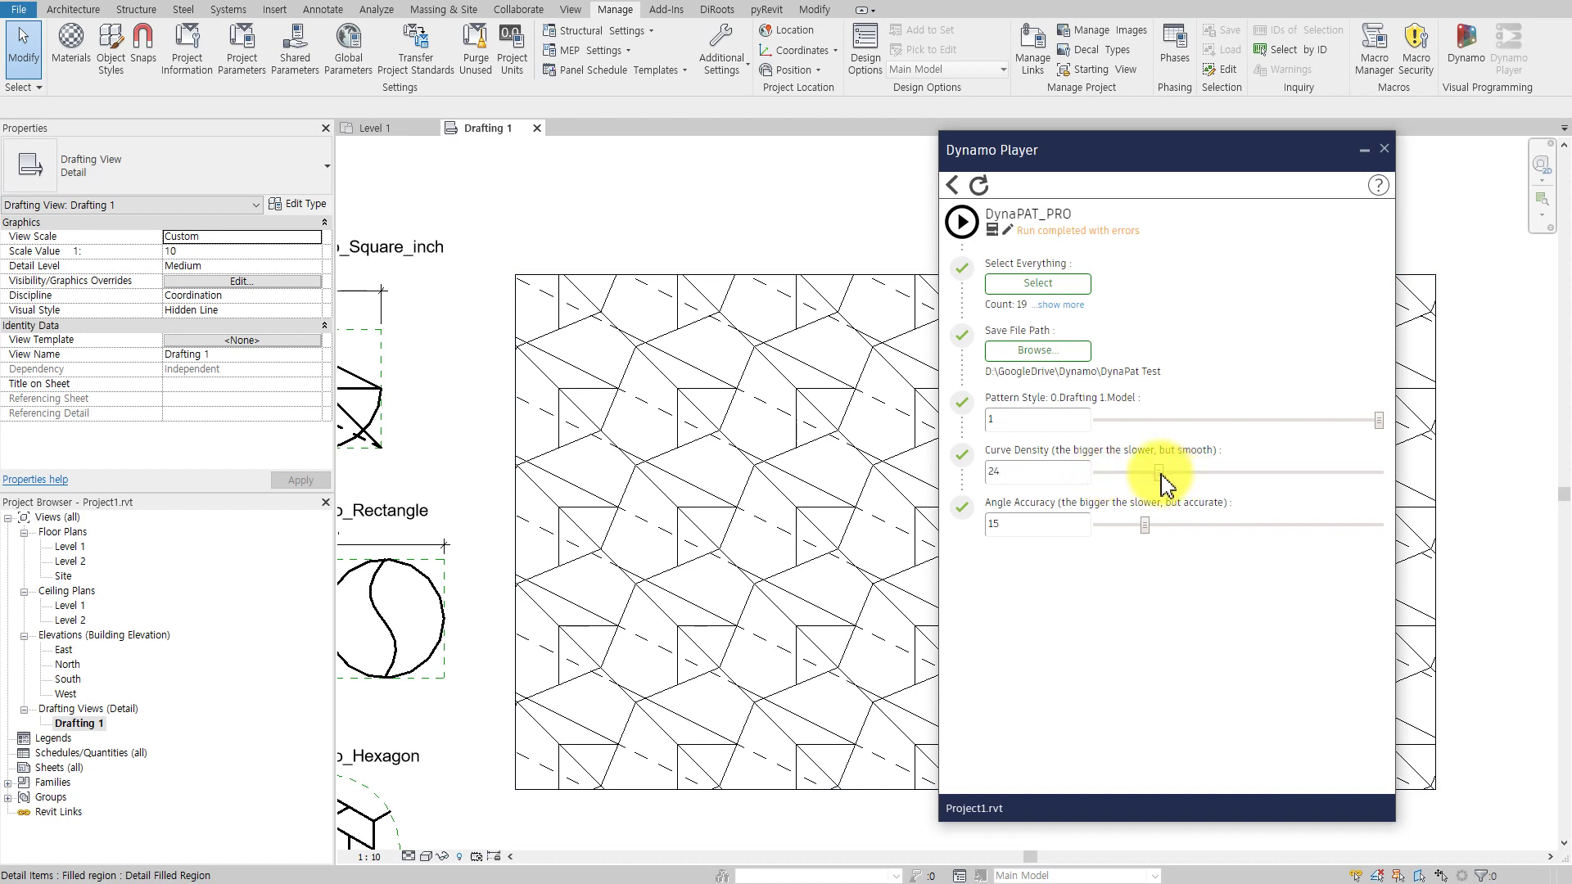
# Step: Rerun DynaPAT_PRO at Curve Density 24, then select the patterned filled region
pyautogui.scroll(-1, 702, 308)
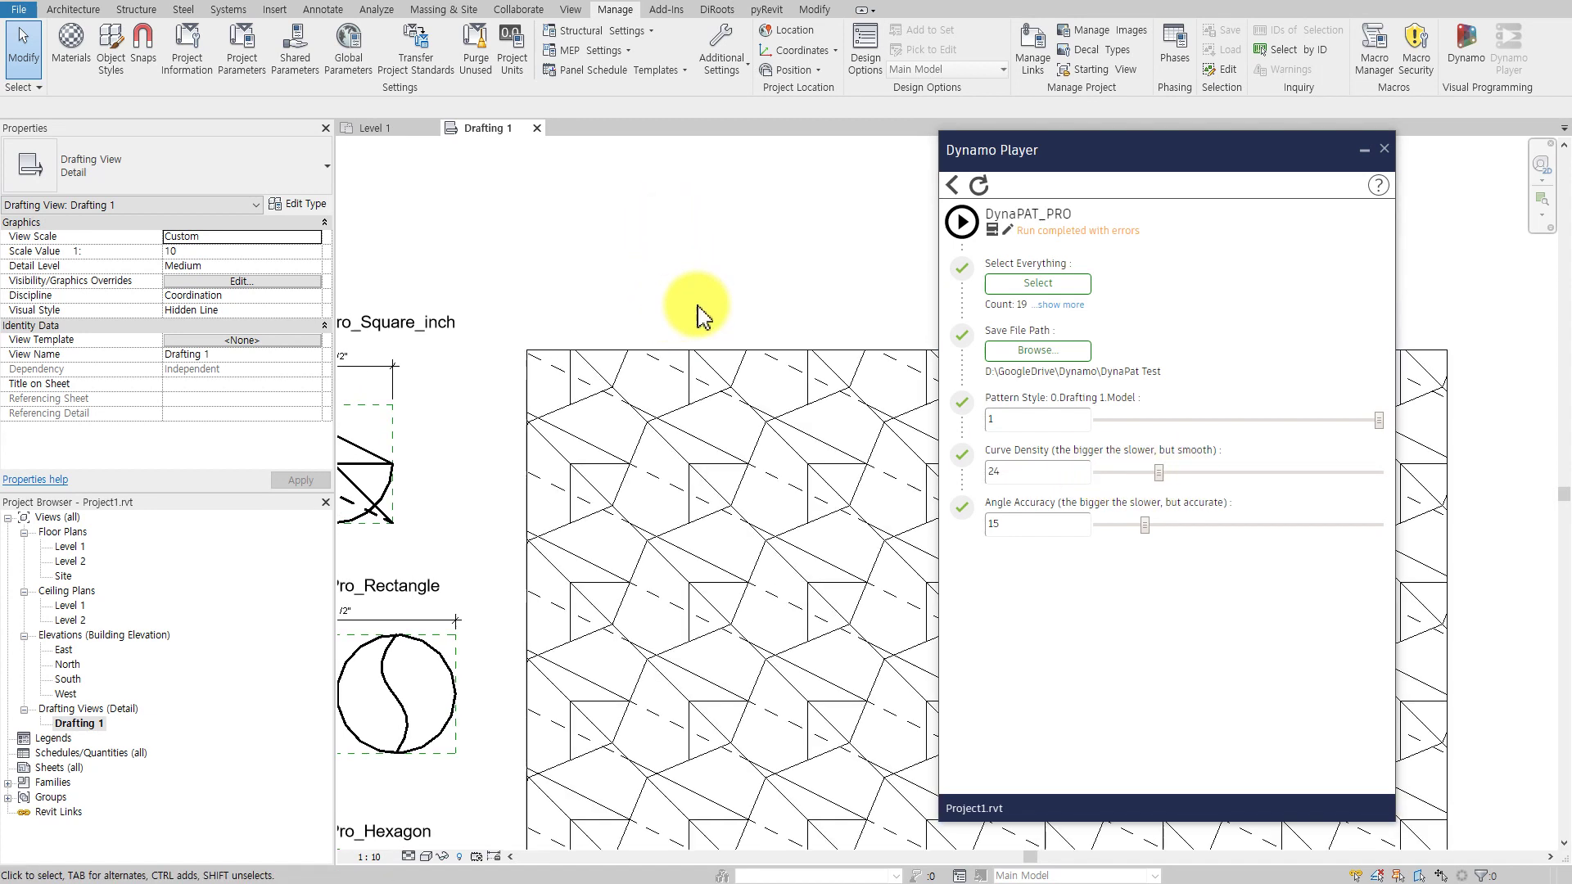
pyautogui.click(960, 221)
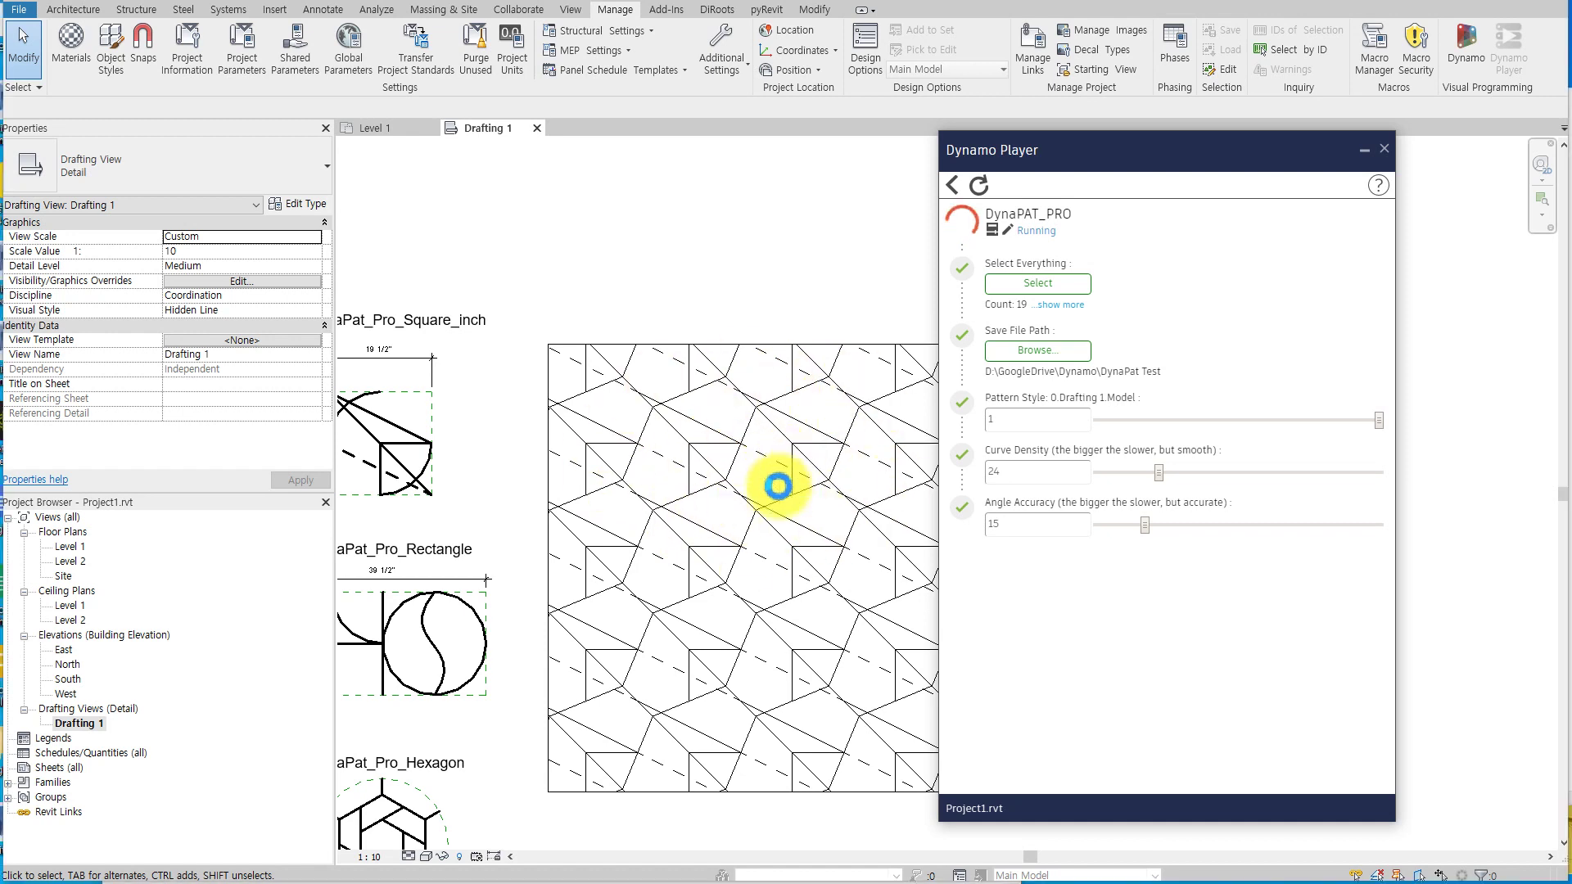
pyautogui.click(735, 473)
# Step: Reimport the density-24 DynaPat_Pro_Square_inch.pat into DynaPat_Pro_Square1 for the filled region
pyautogui.click(736, 473)
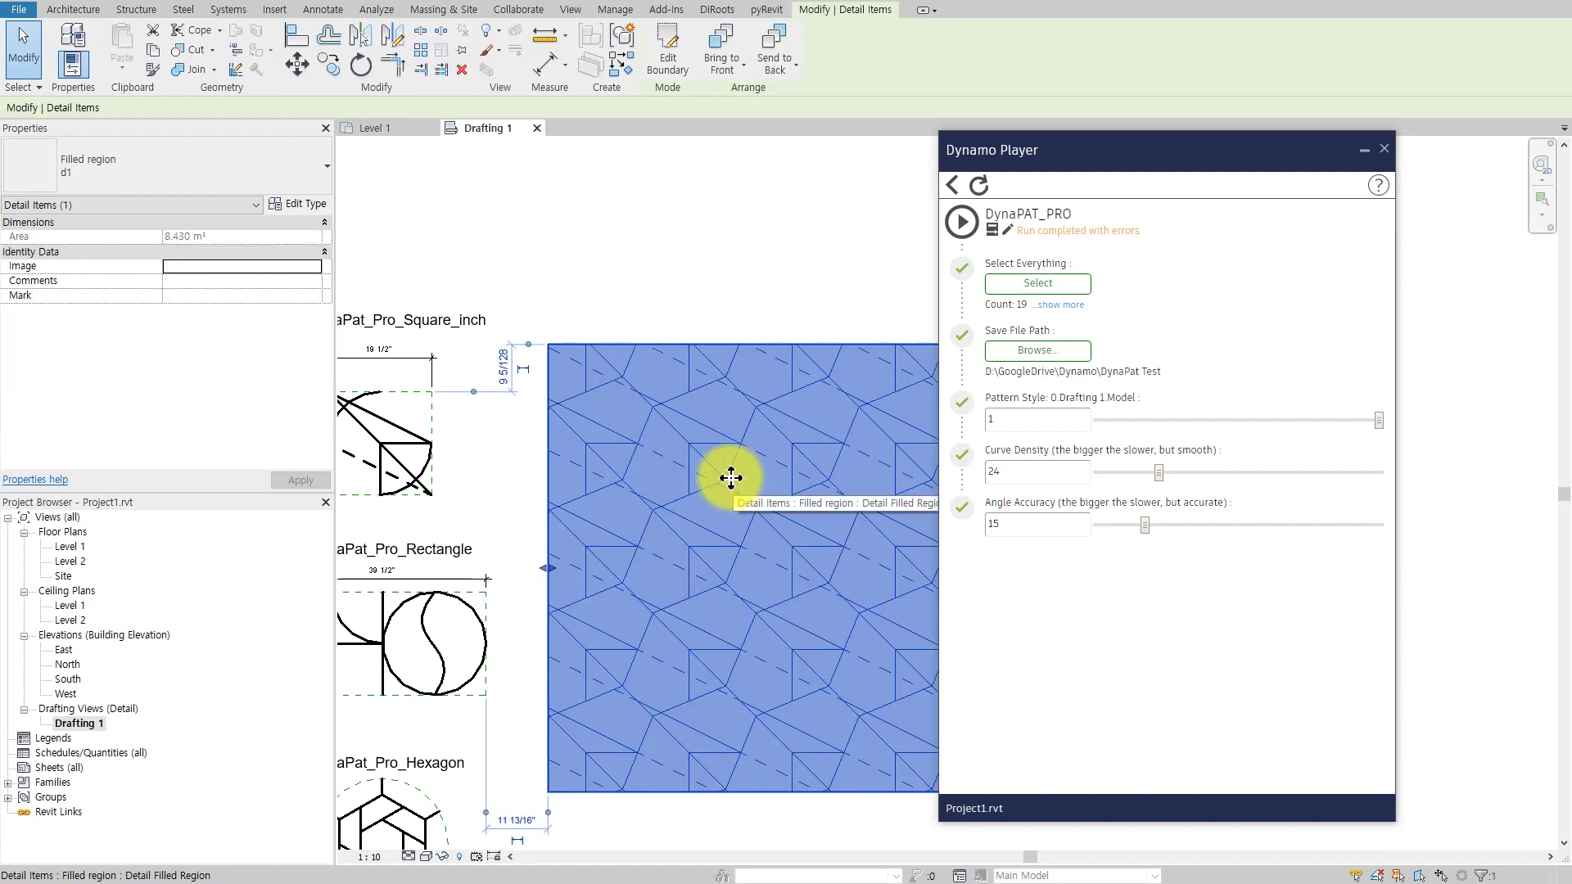
pyautogui.click(300, 206)
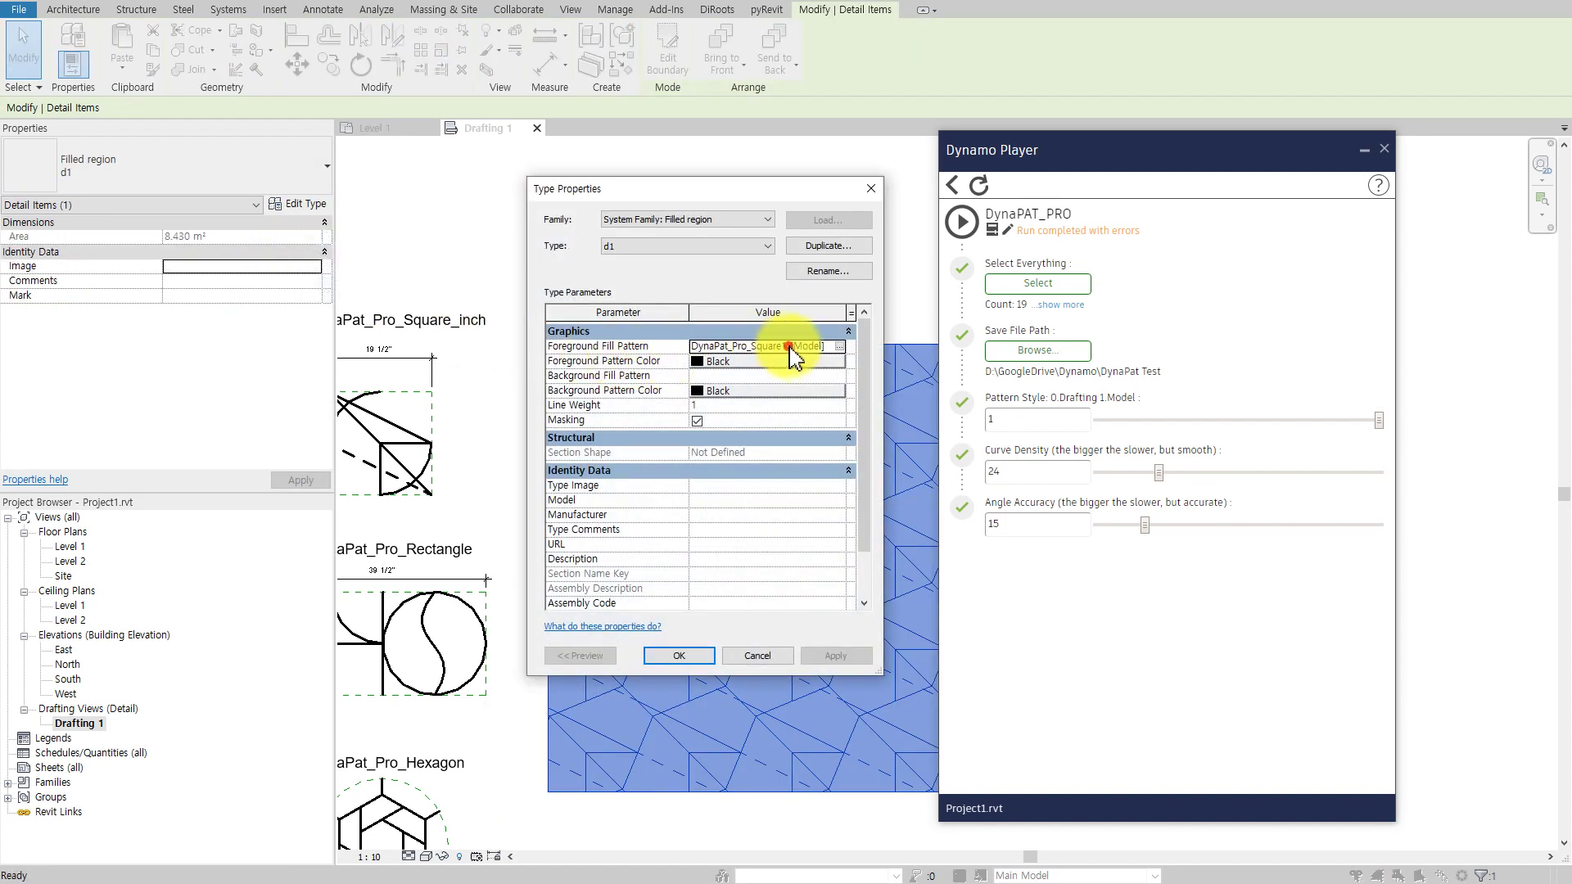
pyautogui.click(849, 352)
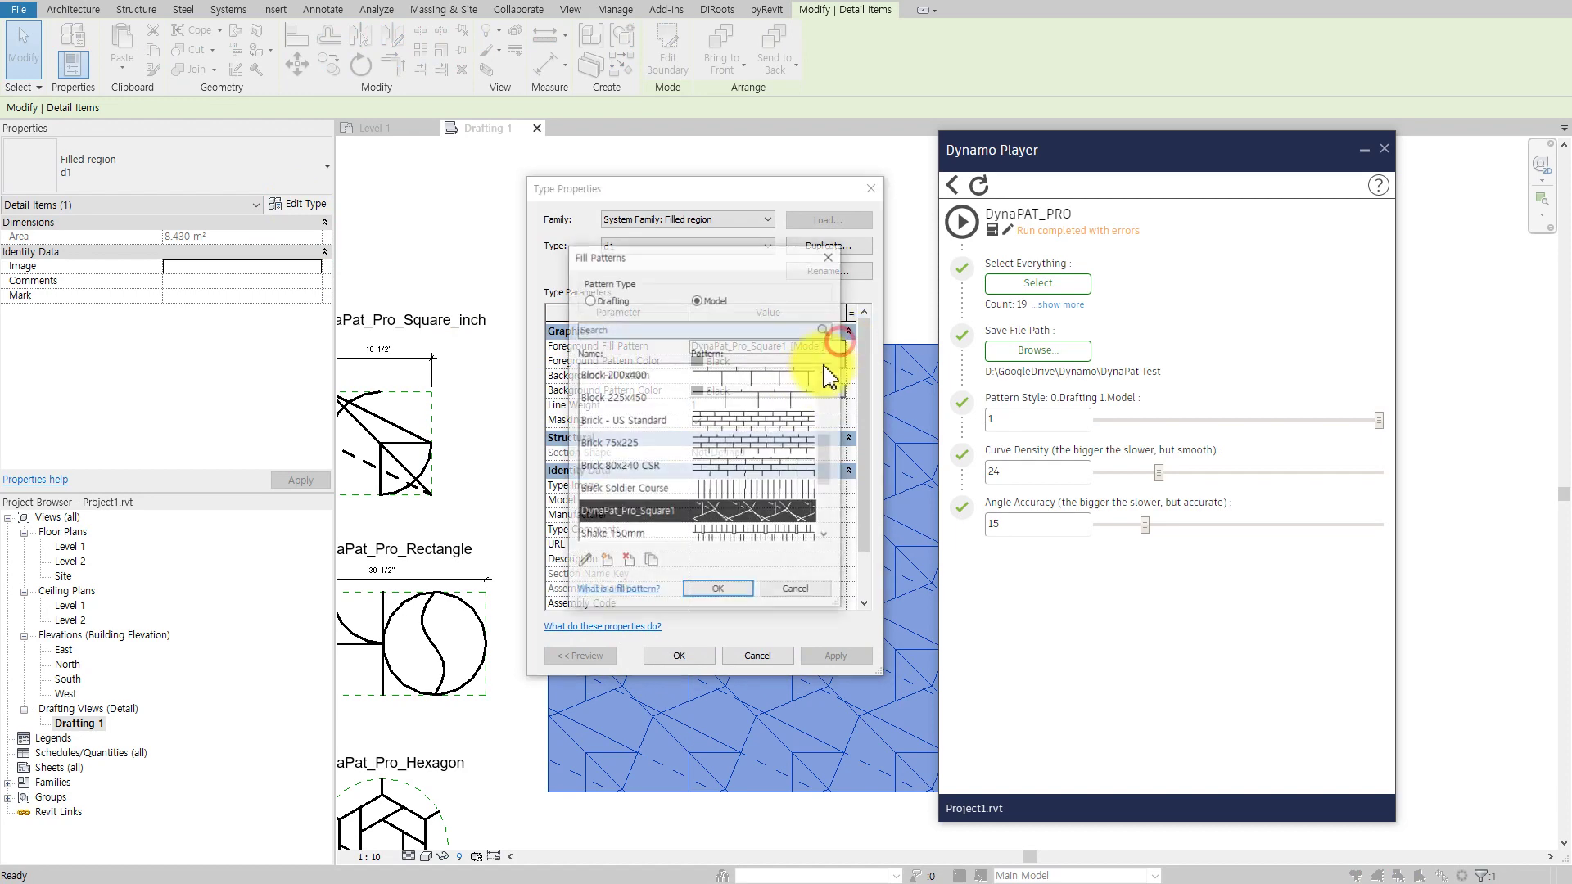
pyautogui.doubleClick(757, 513)
pyautogui.click(772, 473)
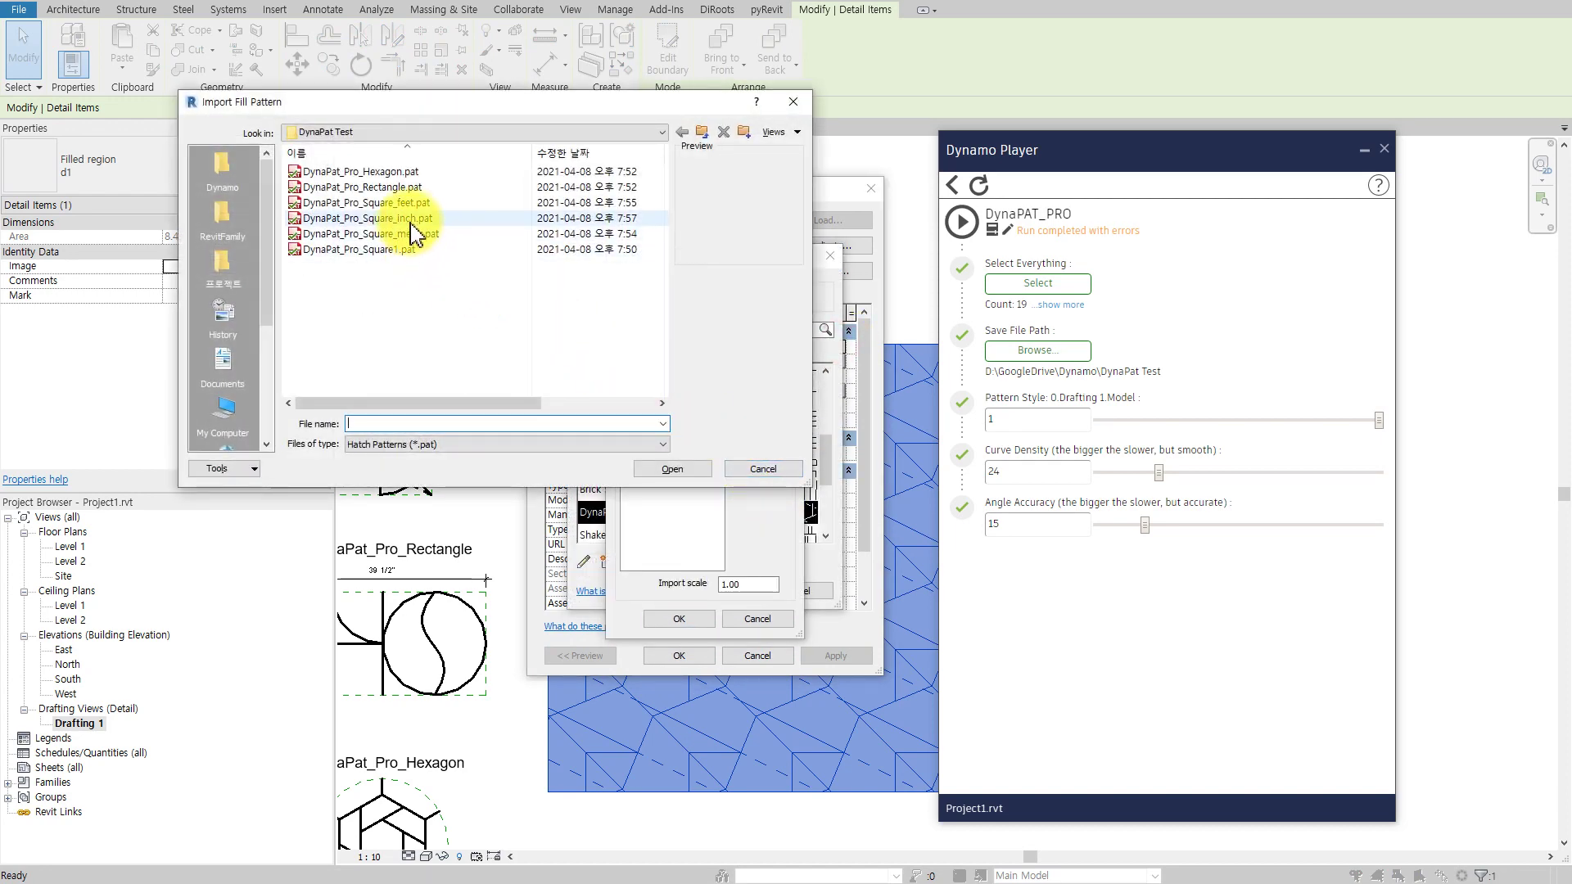
pyautogui.click(697, 473)
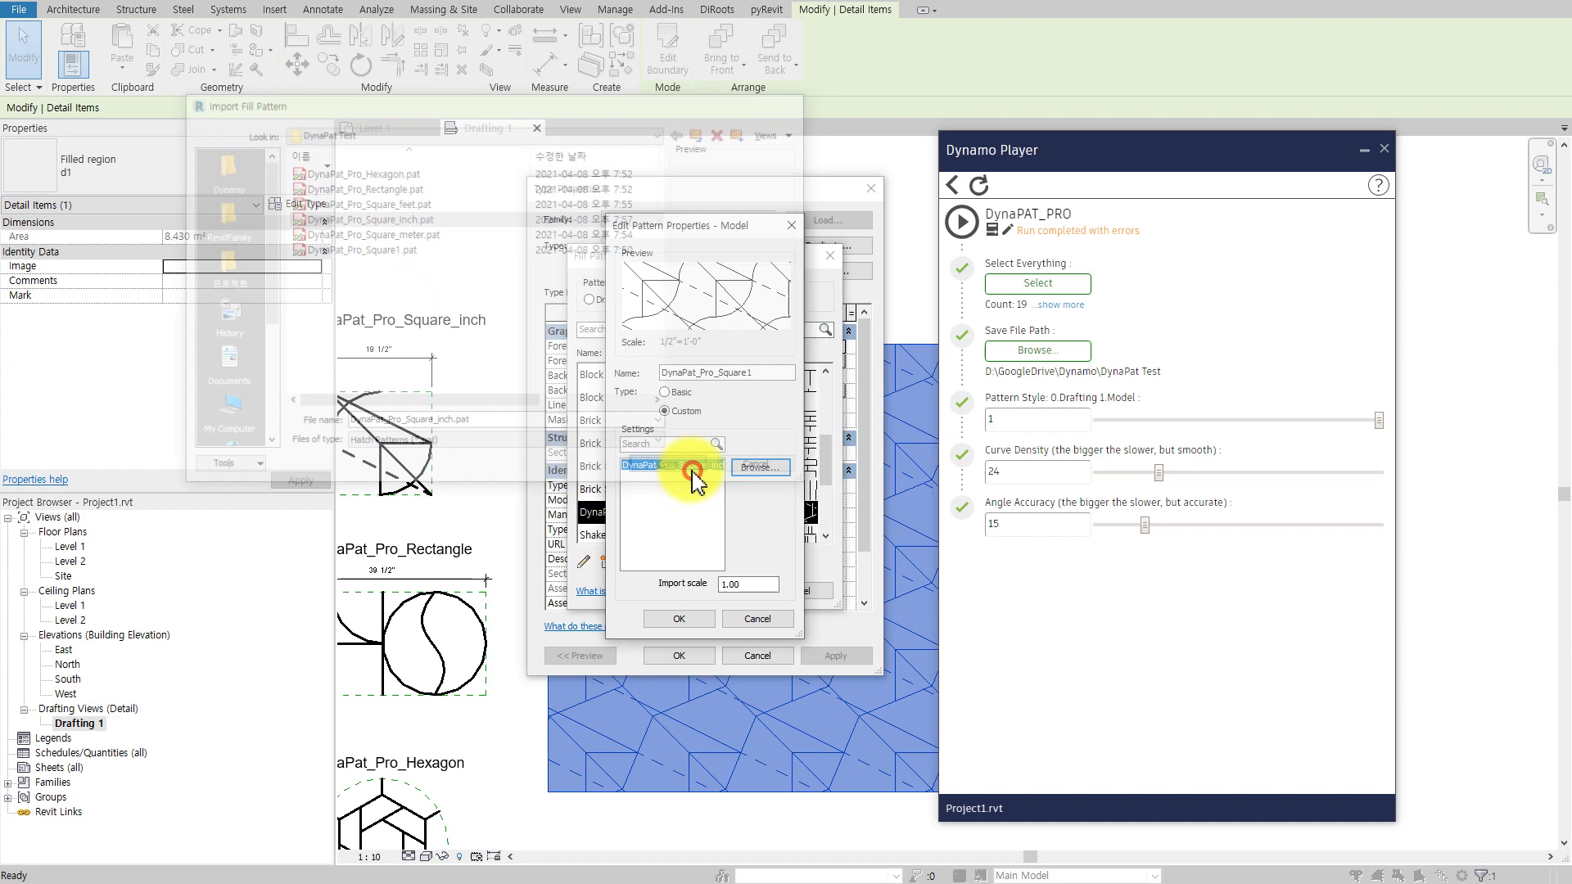
pyautogui.click(692, 618)
pyautogui.click(728, 593)
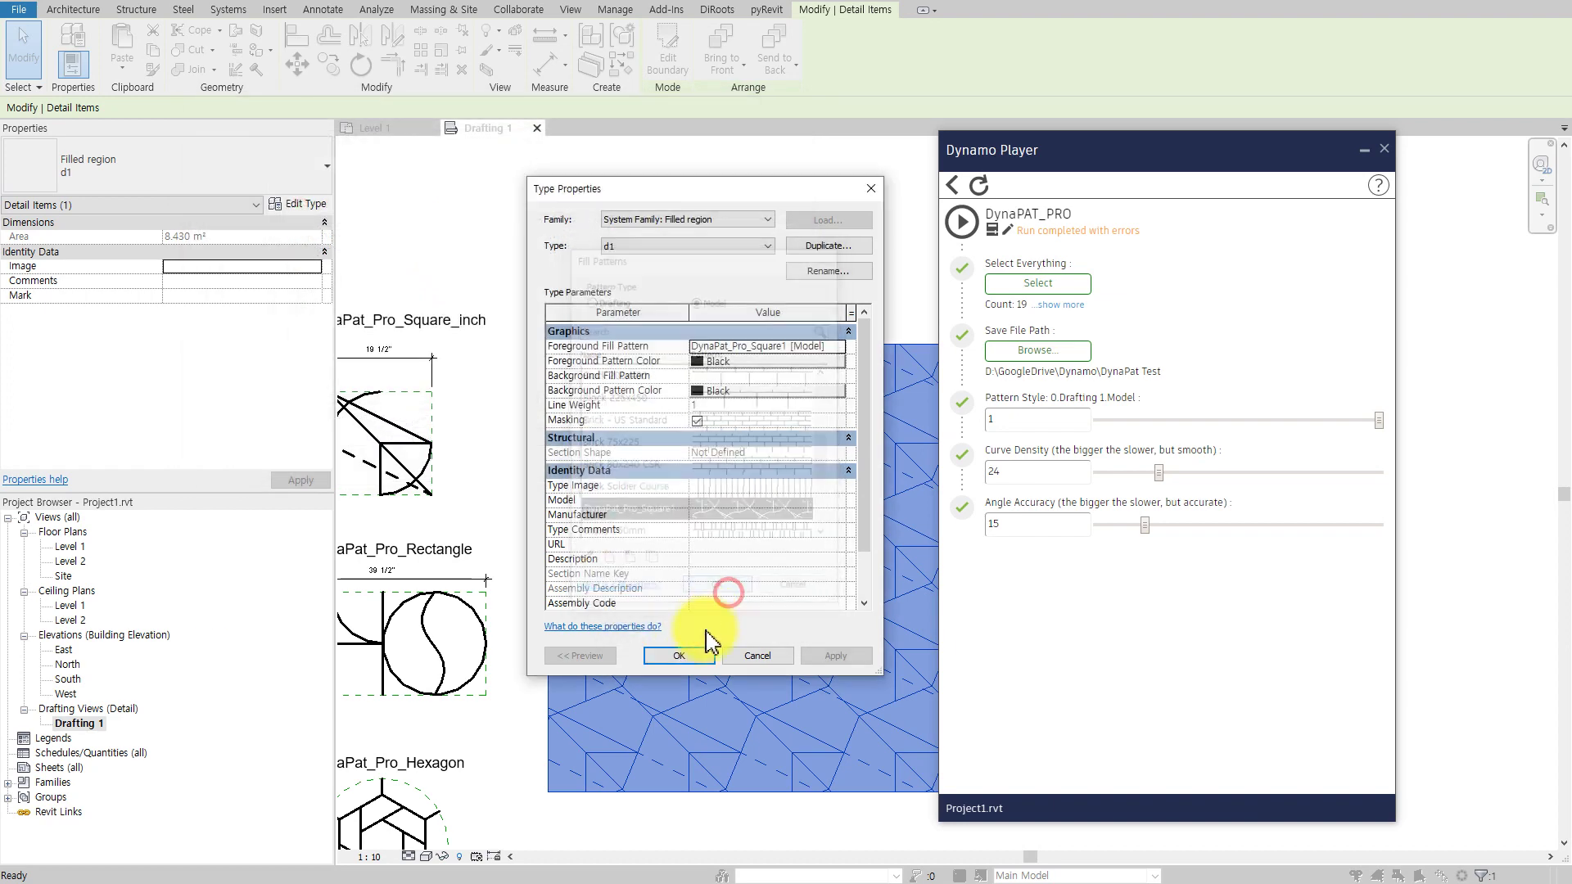
pyautogui.click(687, 655)
# Step: Zoom in and out to inspect the smooth curved arcs, then deselect the region
pyautogui.scroll(2, 684, 649)
pyautogui.scroll(2, 666, 642)
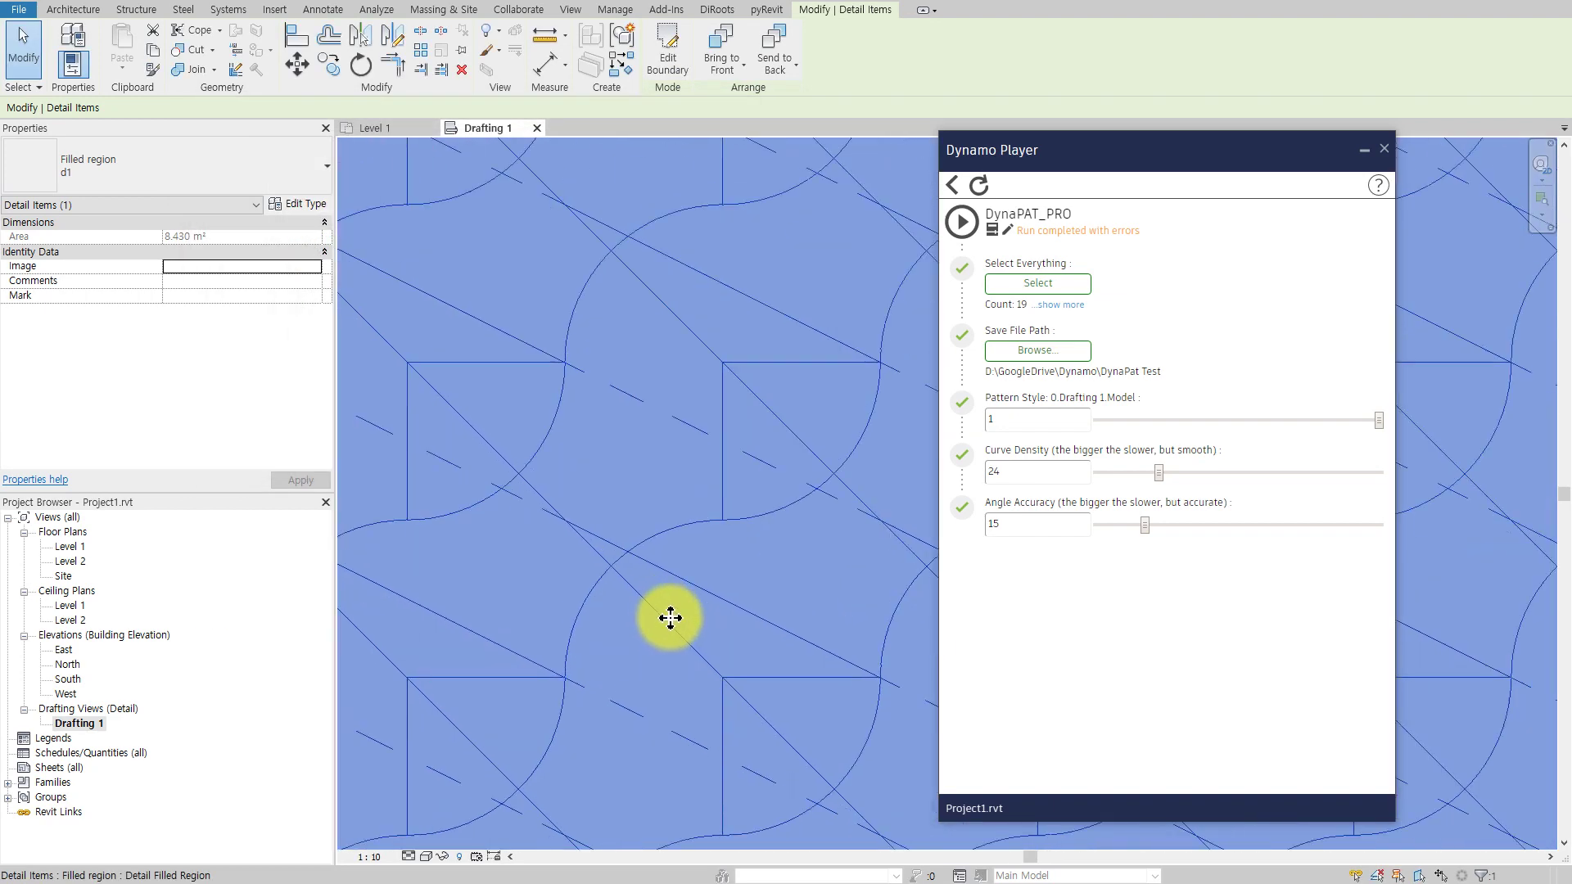
pyautogui.scroll(2, 667, 618)
pyautogui.scroll(3, 662, 604)
pyautogui.scroll(-1, 661, 602)
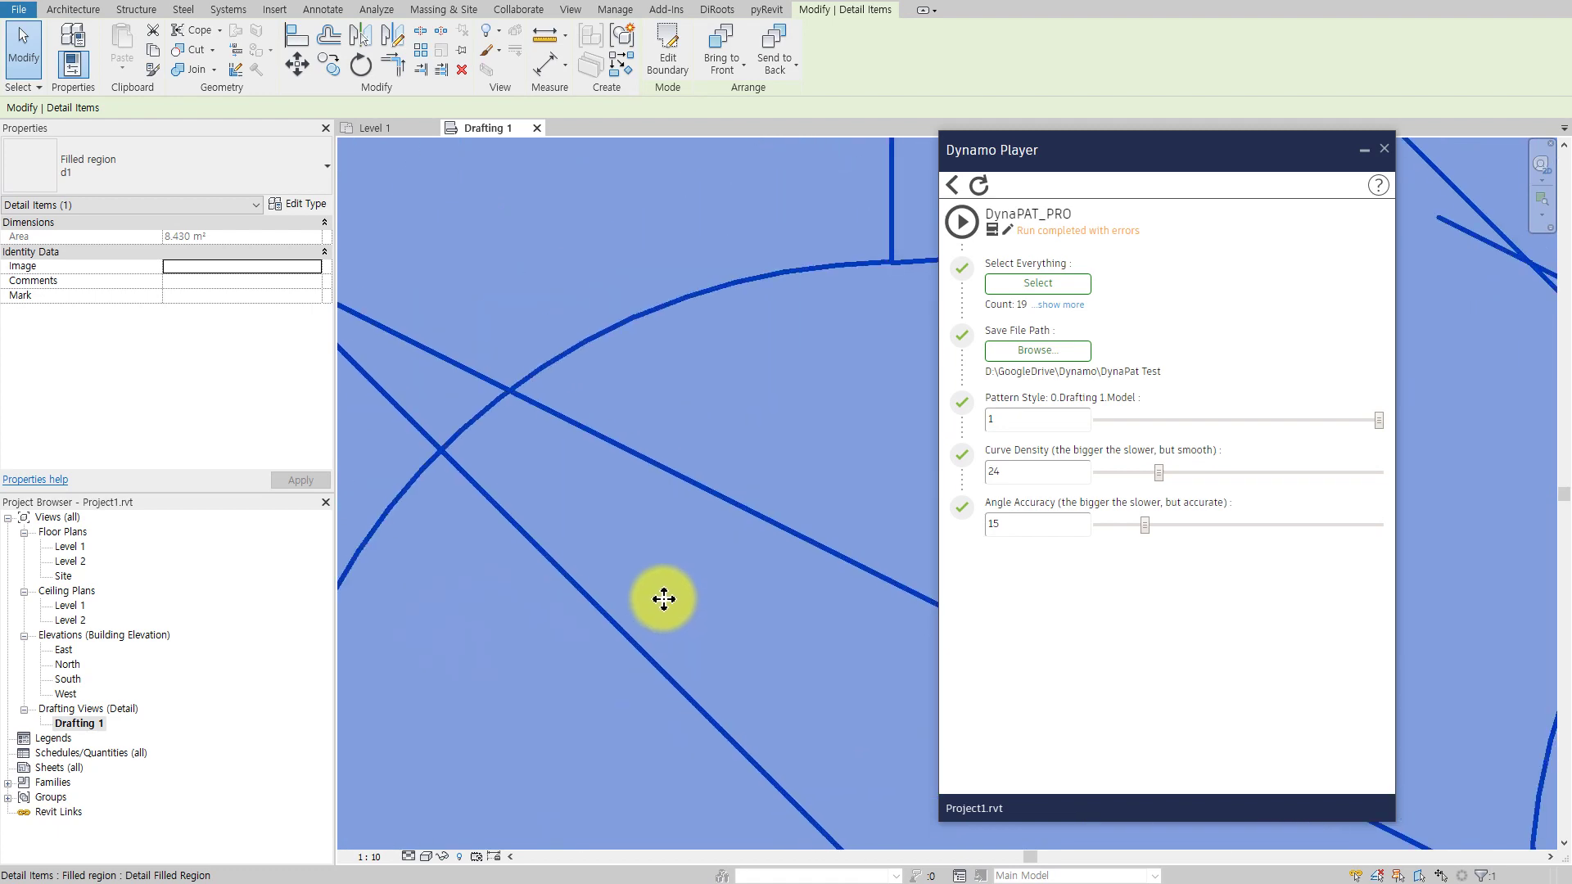
pyautogui.scroll(-1, 661, 598)
pyautogui.scroll(-2, 661, 599)
pyautogui.scroll(-2, 658, 598)
pyautogui.scroll(-2, 657, 598)
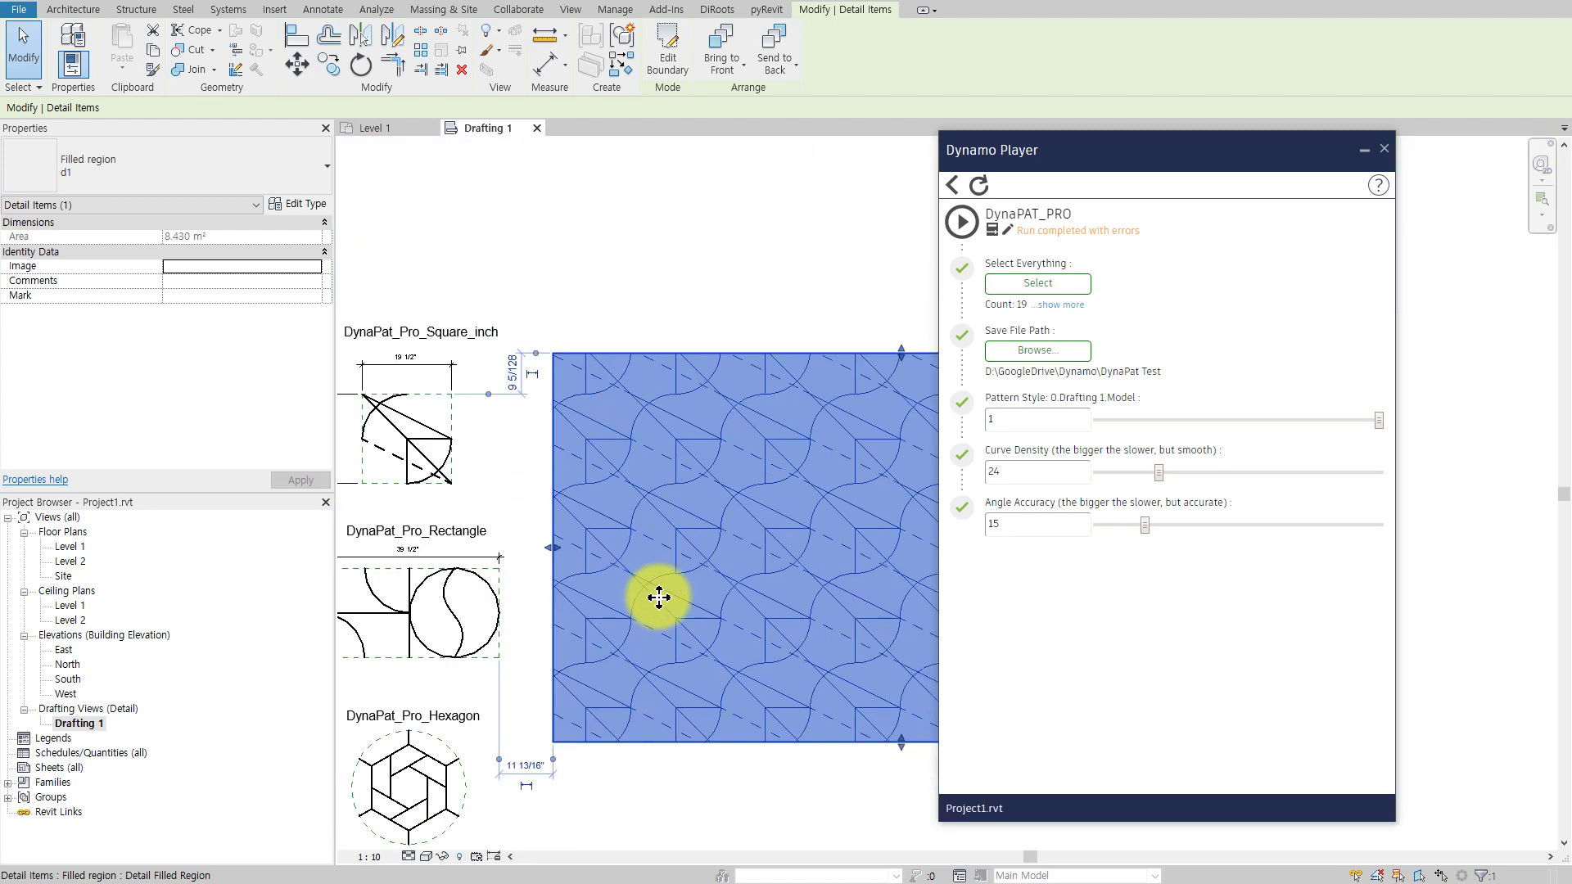
pyautogui.click(623, 390)
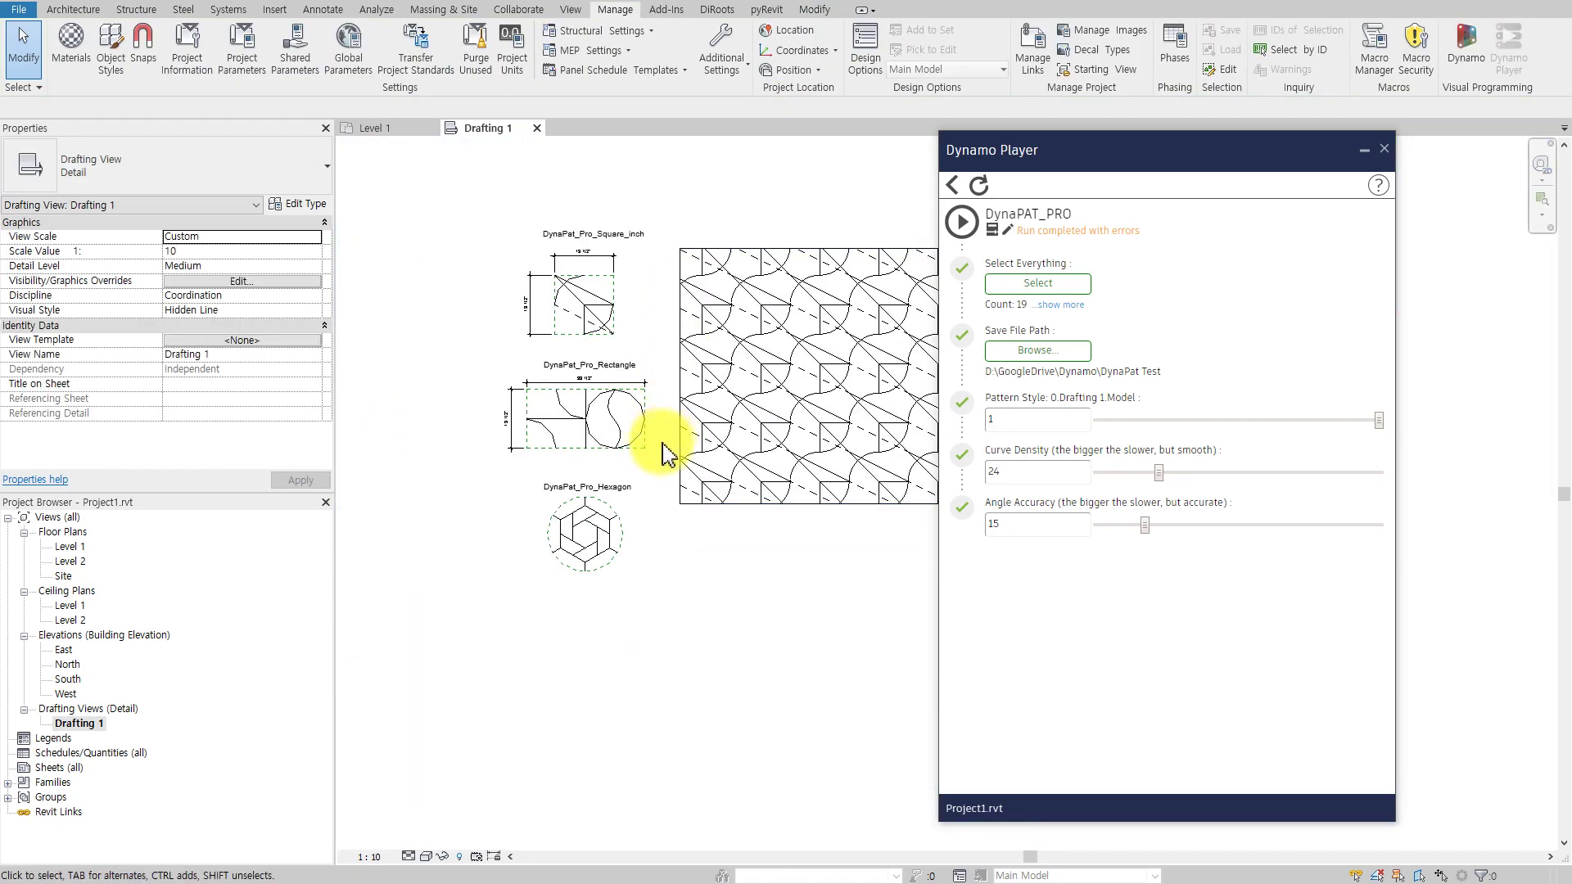
# Step: Append ' inch' to the hexagon tile's label so it reads DynaPat_Pro_Hexagon inch
pyautogui.scroll(3, 659, 454)
pyautogui.scroll(1, 662, 463)
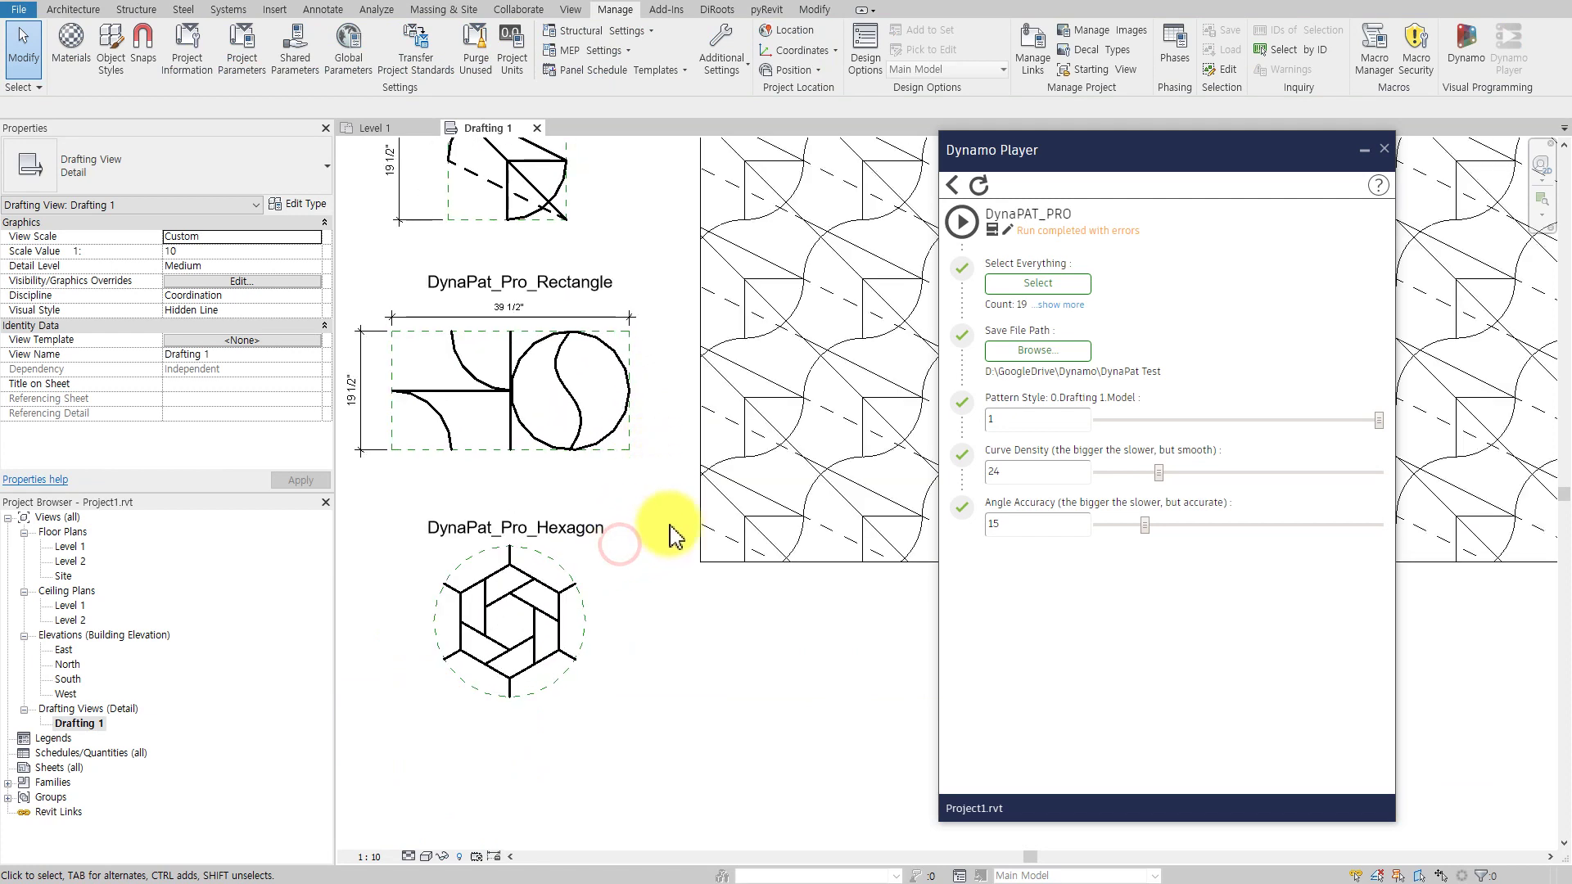
pyautogui.doubleClick(585, 537)
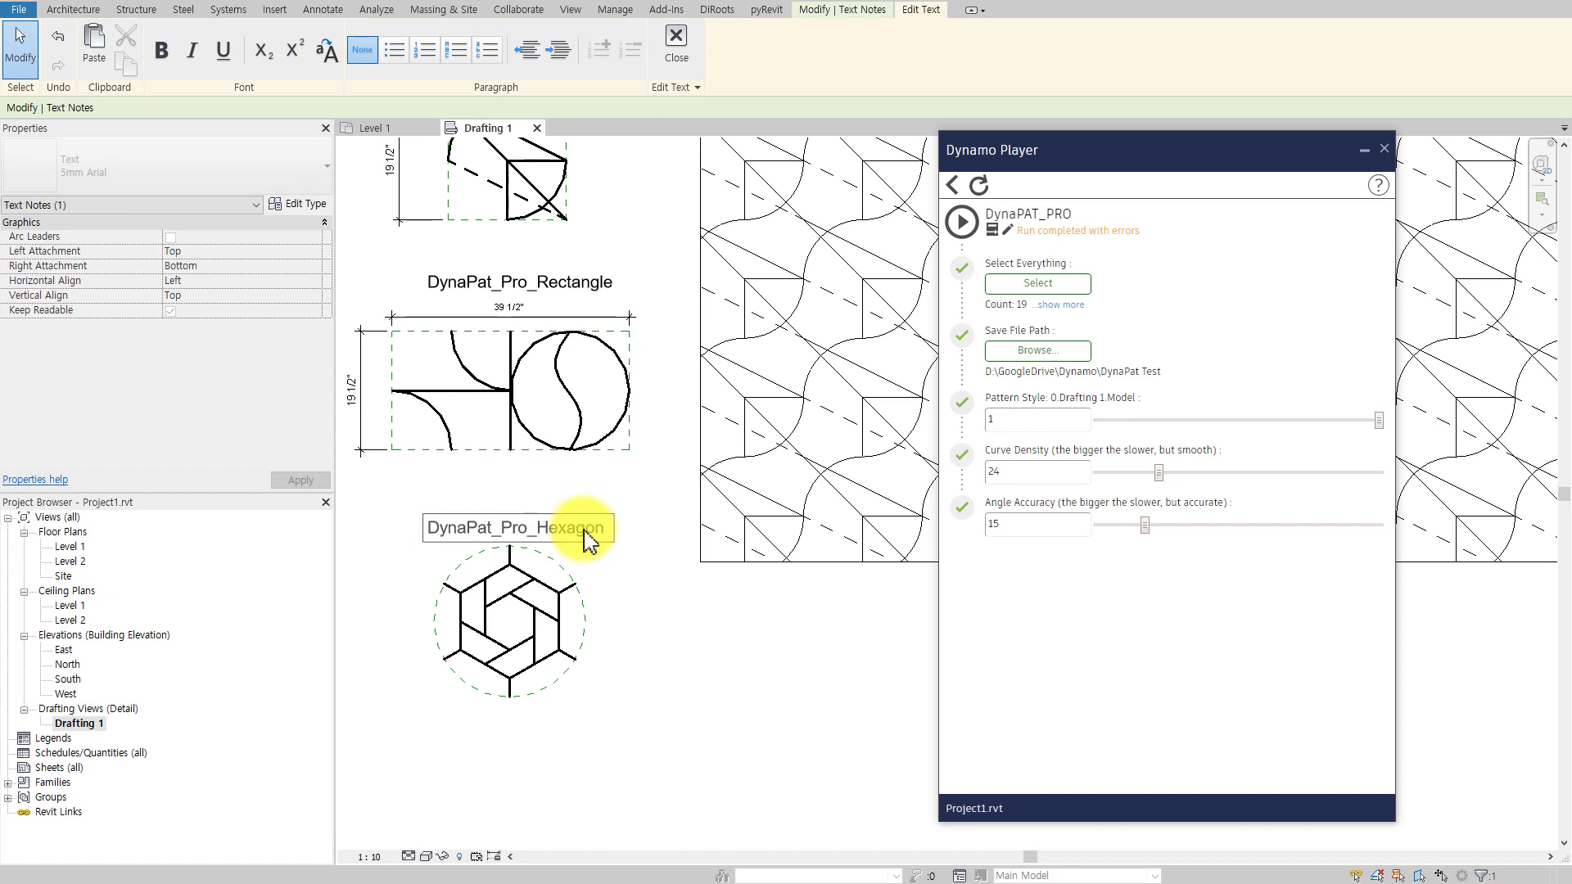
pyautogui.write('inch')
pyautogui.click(685, 623)
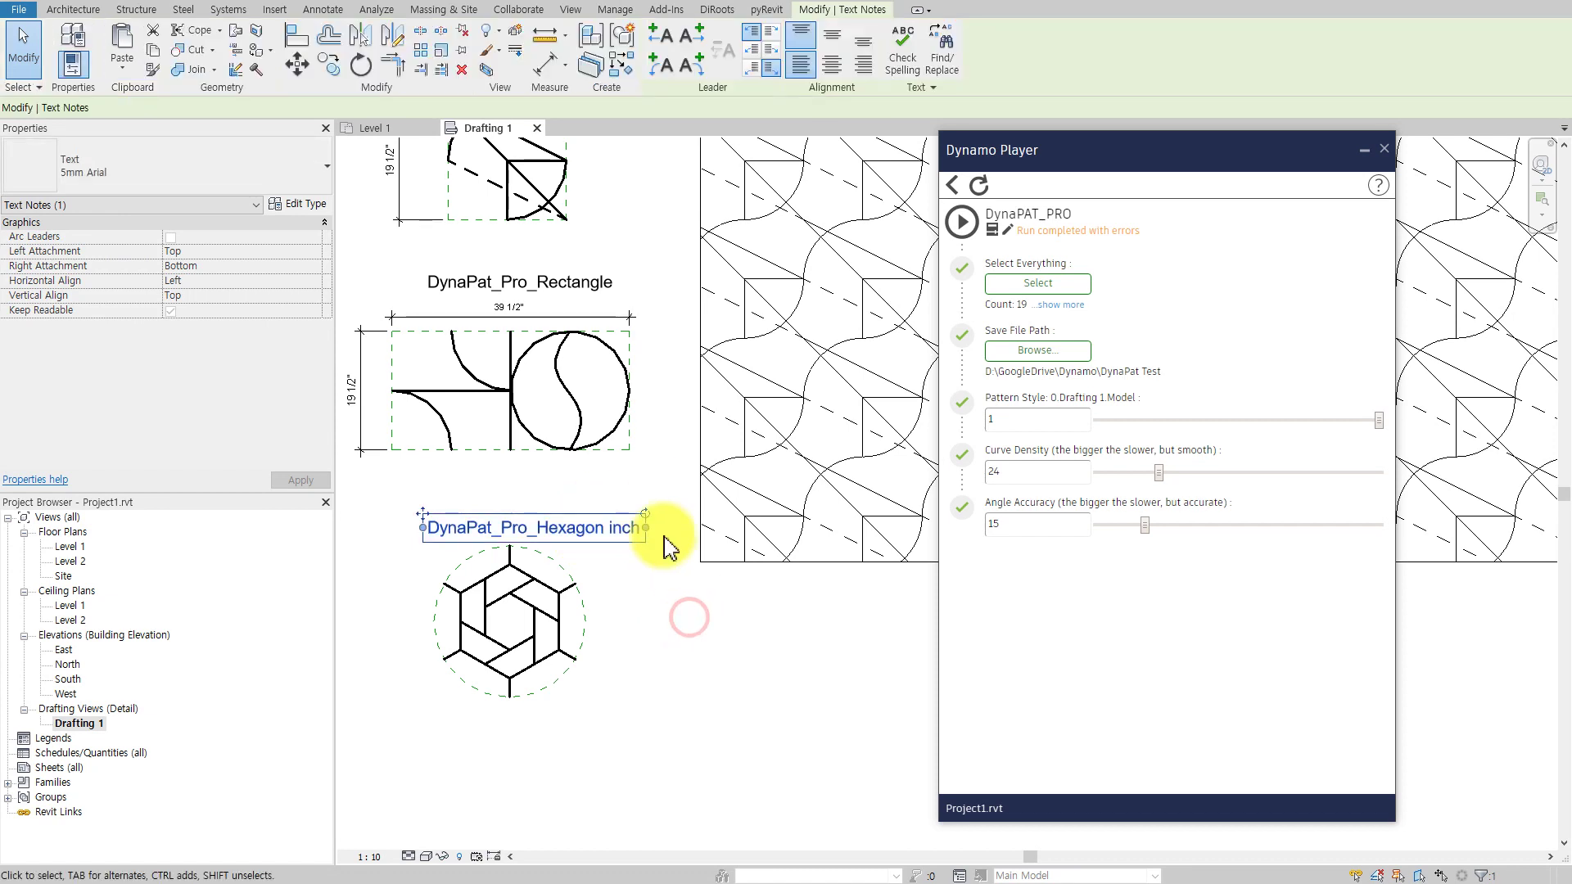
# Step: Window-select the hexagon tile and label as graph input and rerun DynaPAT_PRO
pyautogui.click(1038, 283)
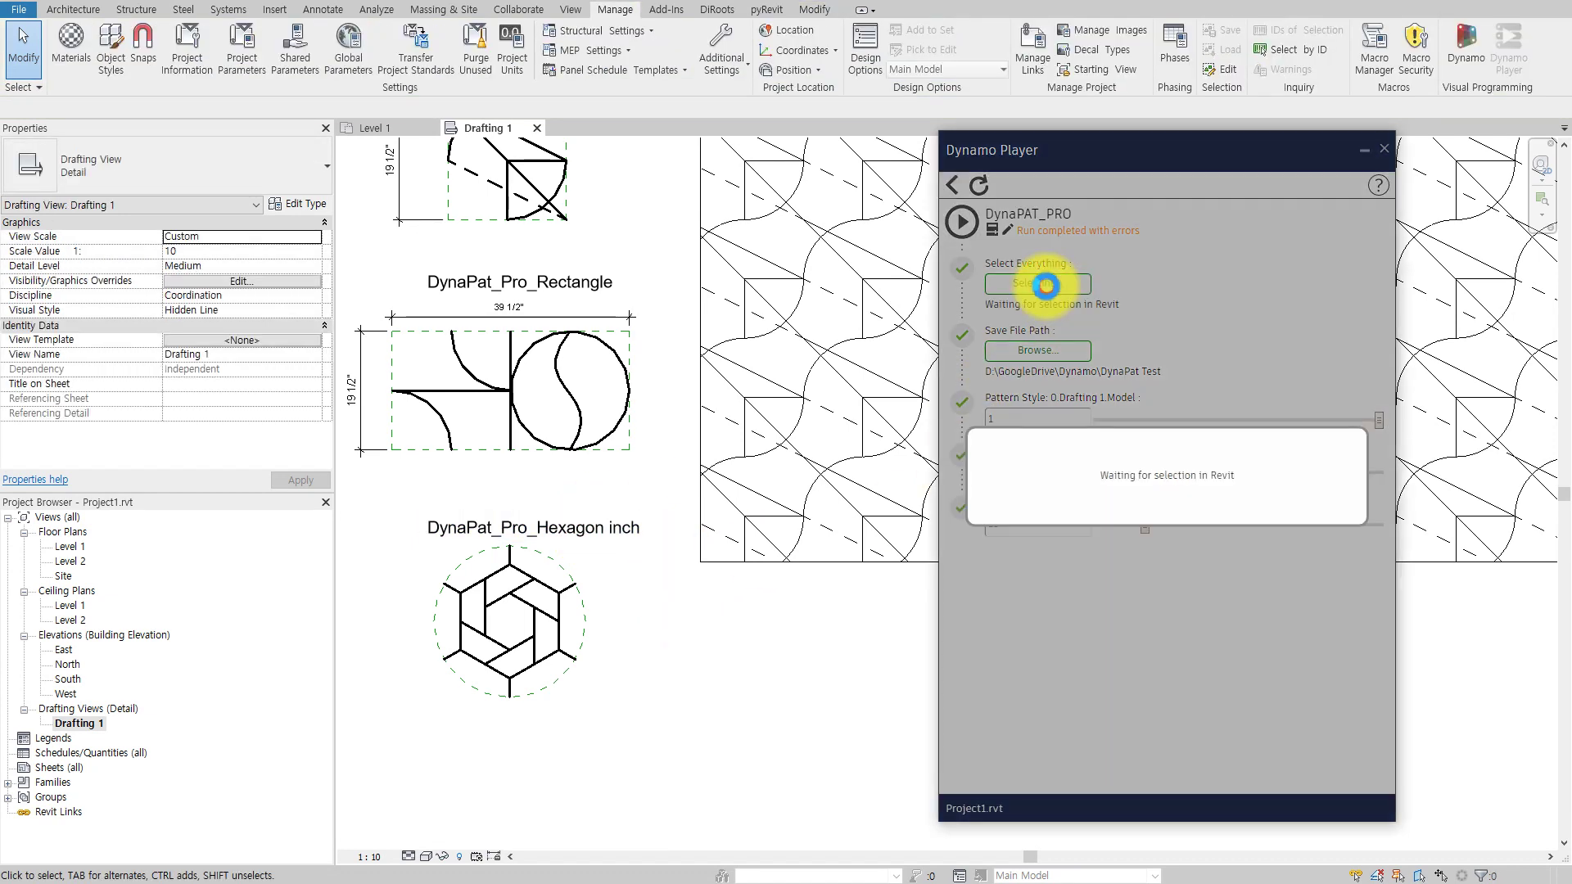
pyautogui.moveTo(658, 720)
pyautogui.mouseDown()
pyautogui.moveTo(391, 550)
pyautogui.moveTo(369, 491)
pyautogui.mouseUp()
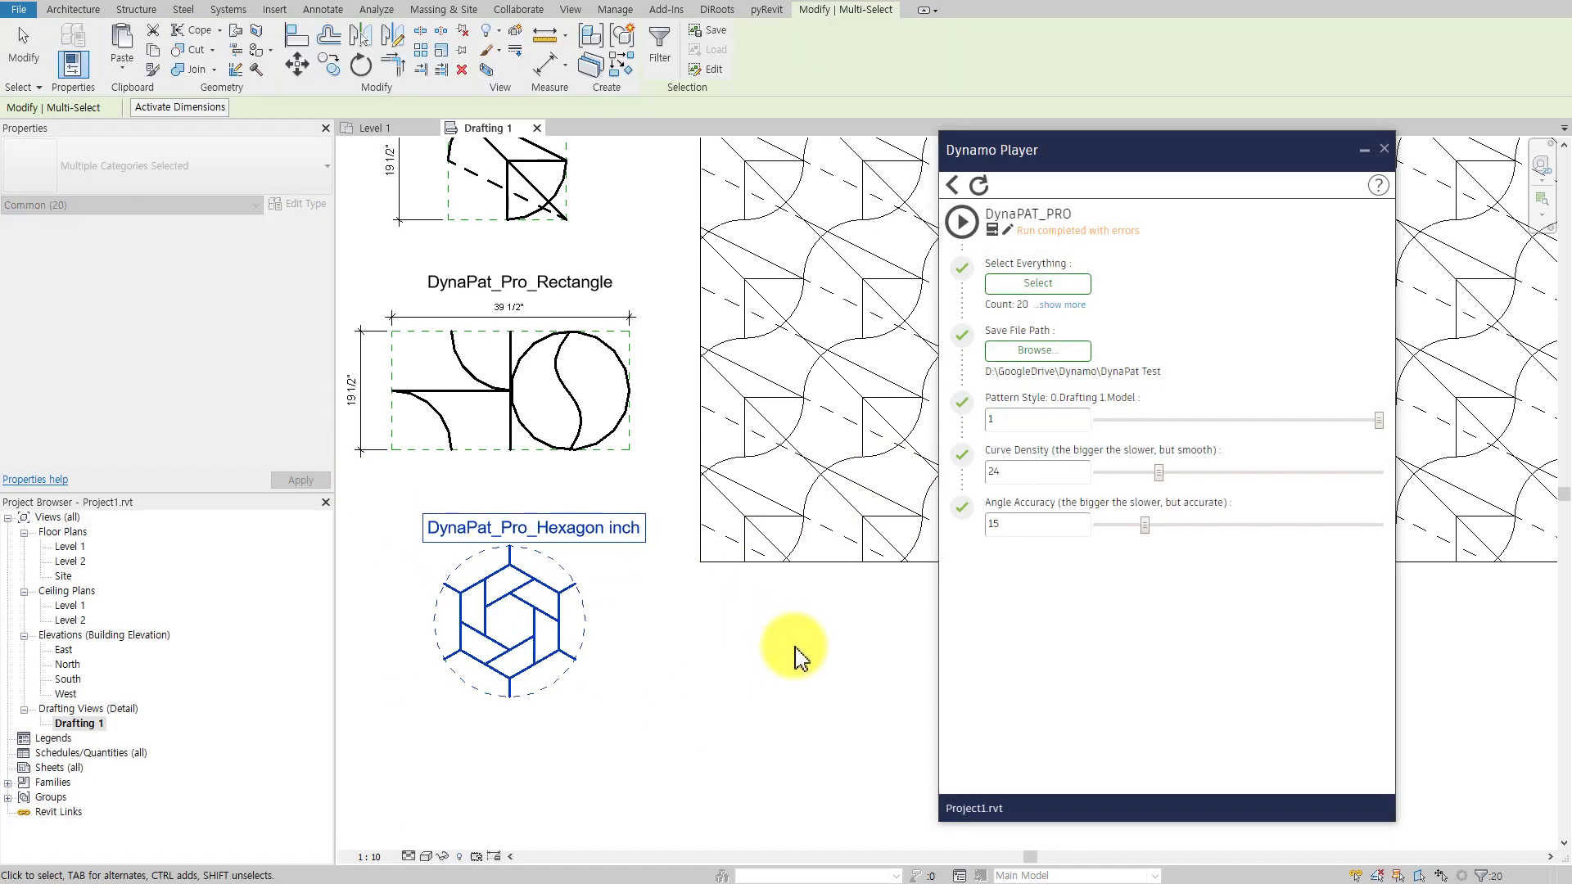
pyautogui.click(962, 225)
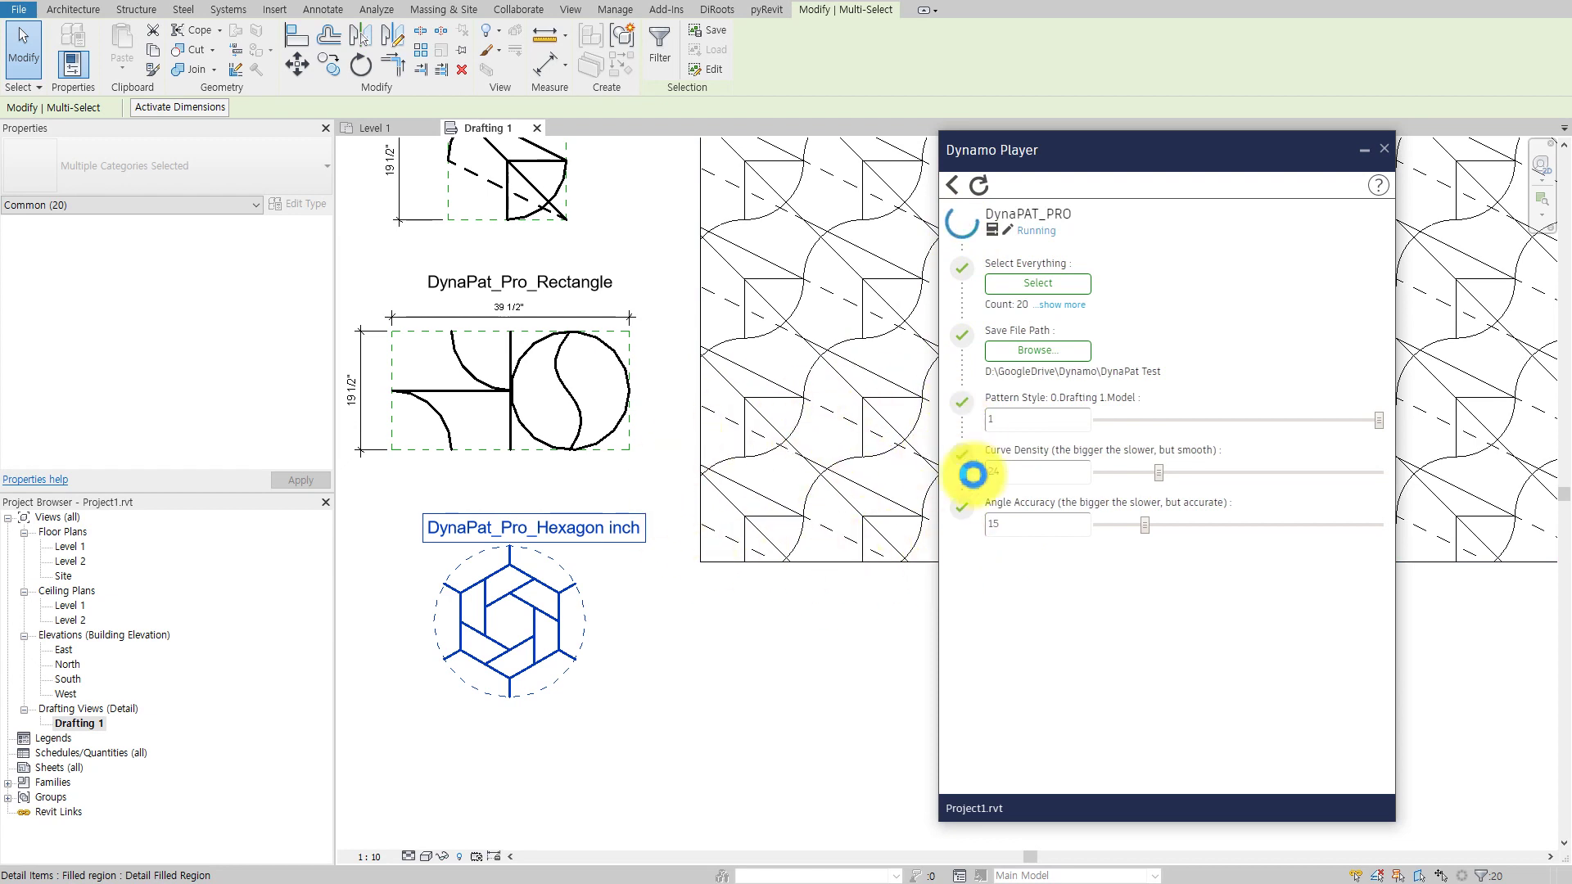
pyautogui.click(757, 635)
# Step: Import DynaPat_Pro_Hexagon inch.pat into DynaPat_Pro_Square1 and apply it to the filled region
pyautogui.click(748, 565)
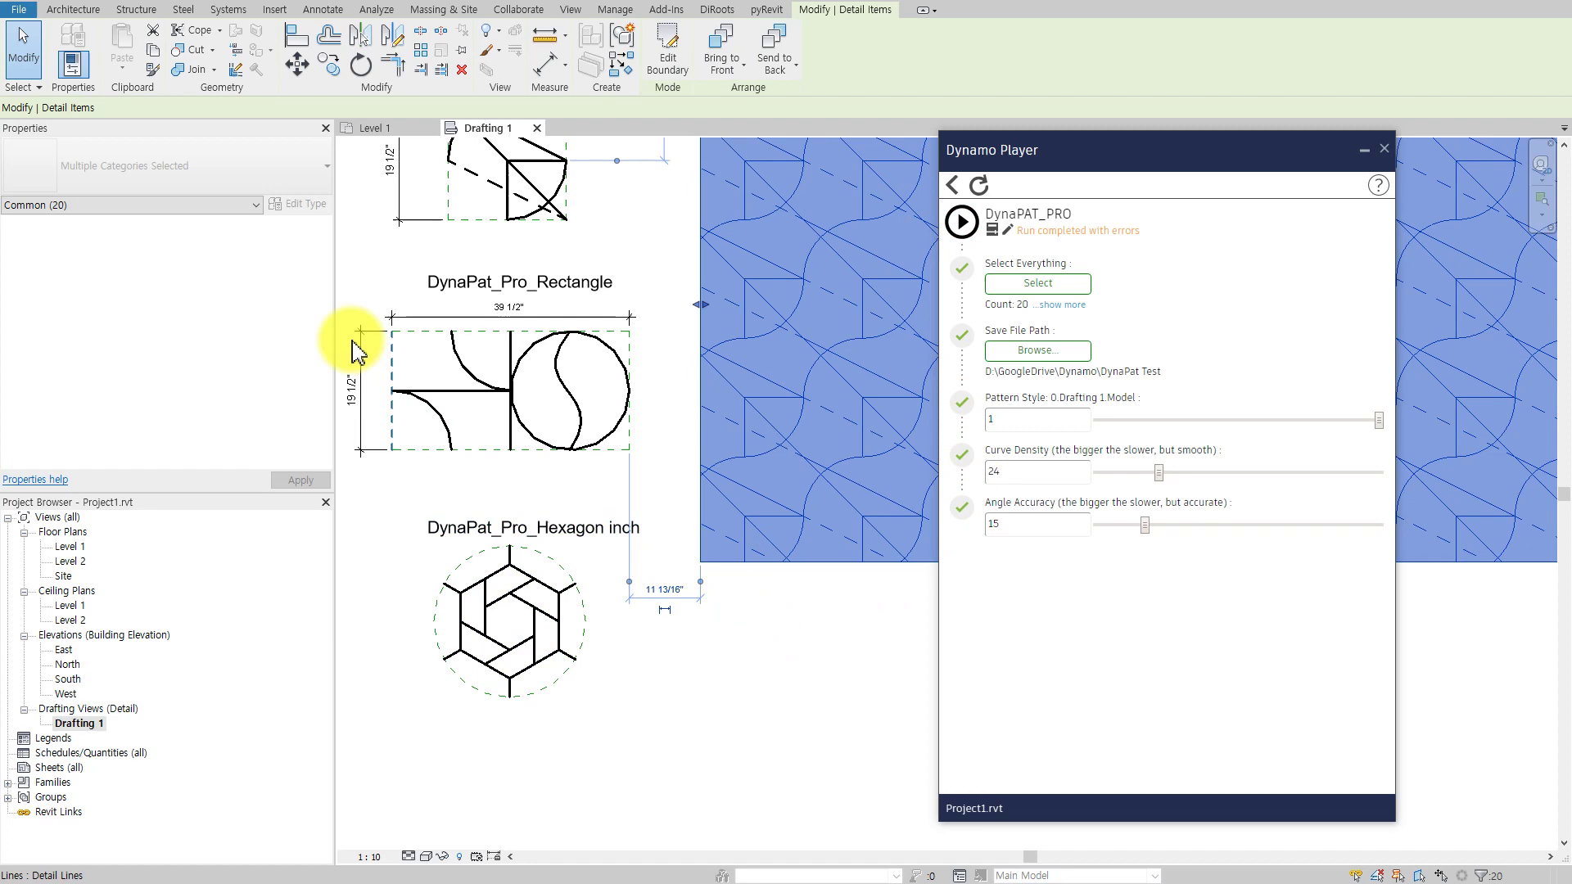
pyautogui.click(297, 206)
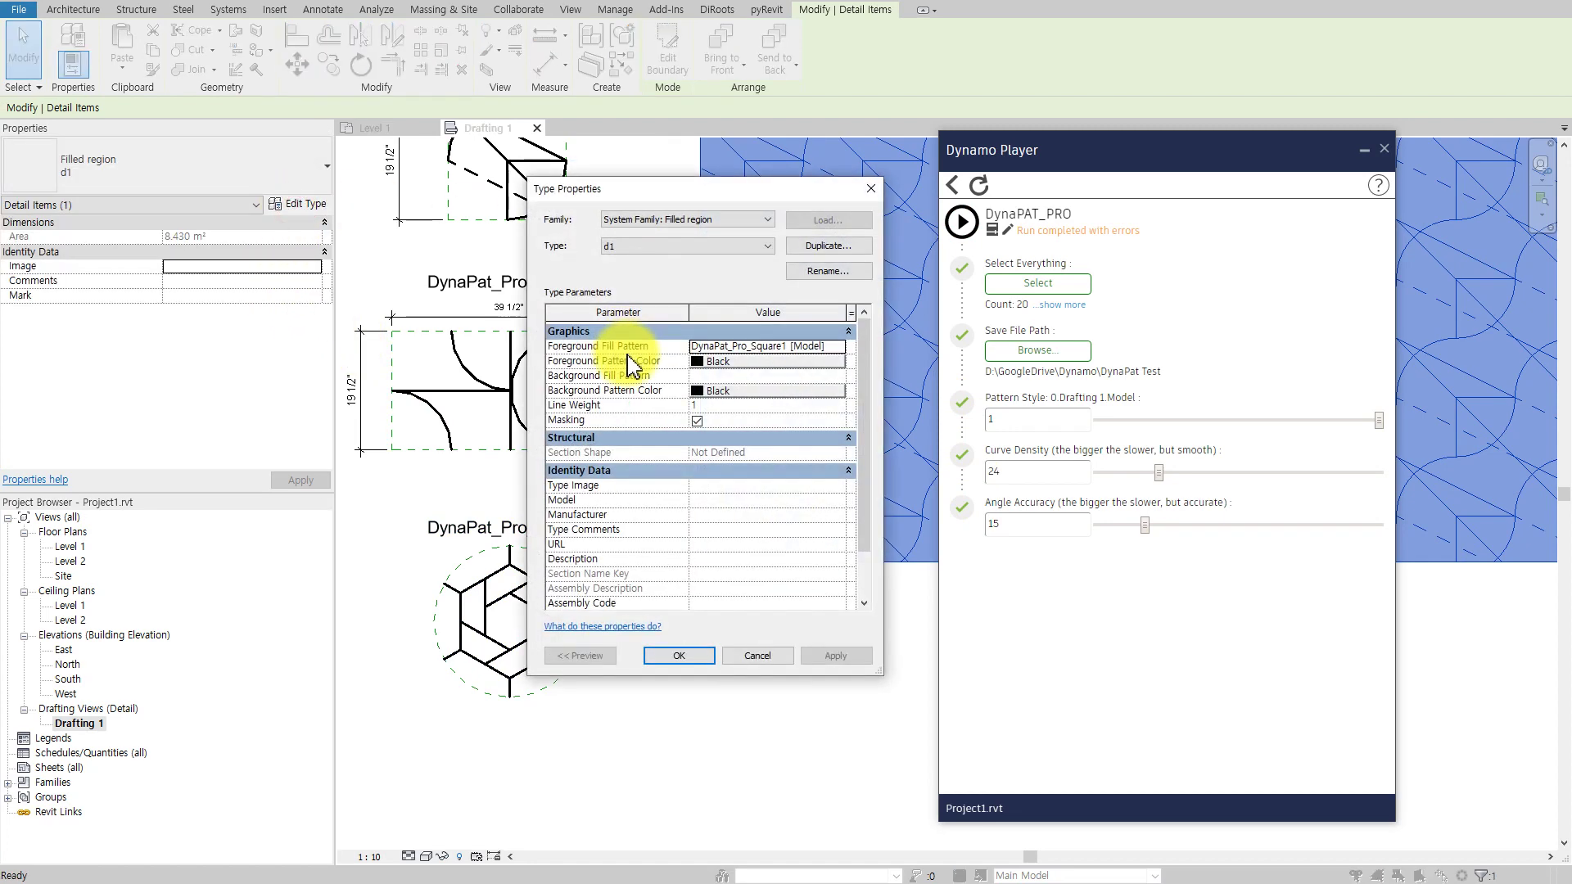
pyautogui.click(843, 347)
pyautogui.doubleClick(769, 507)
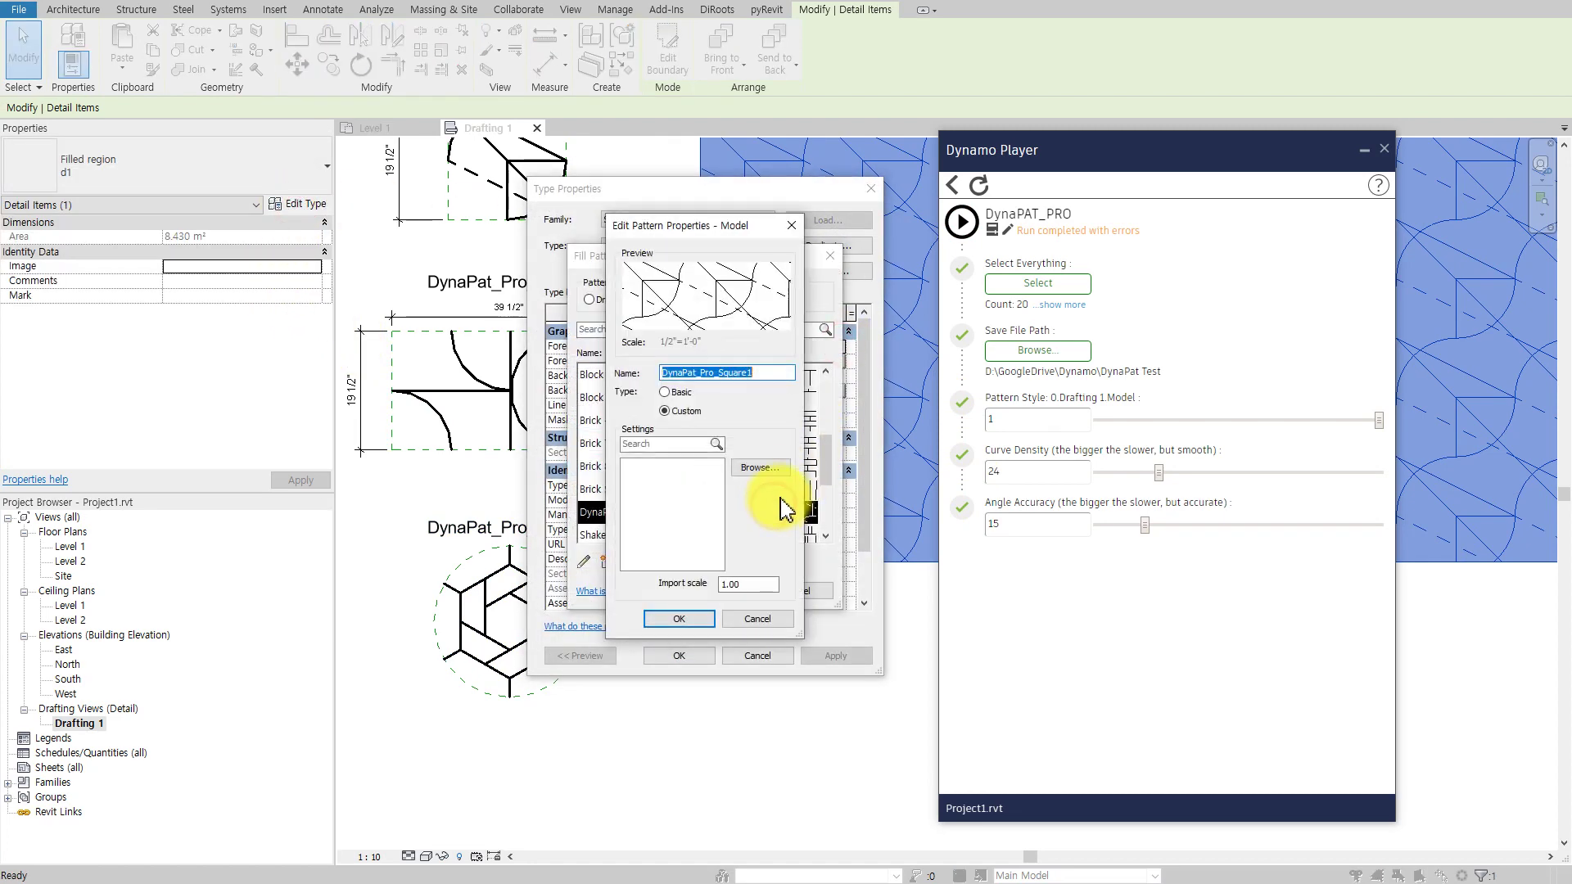
pyautogui.click(774, 473)
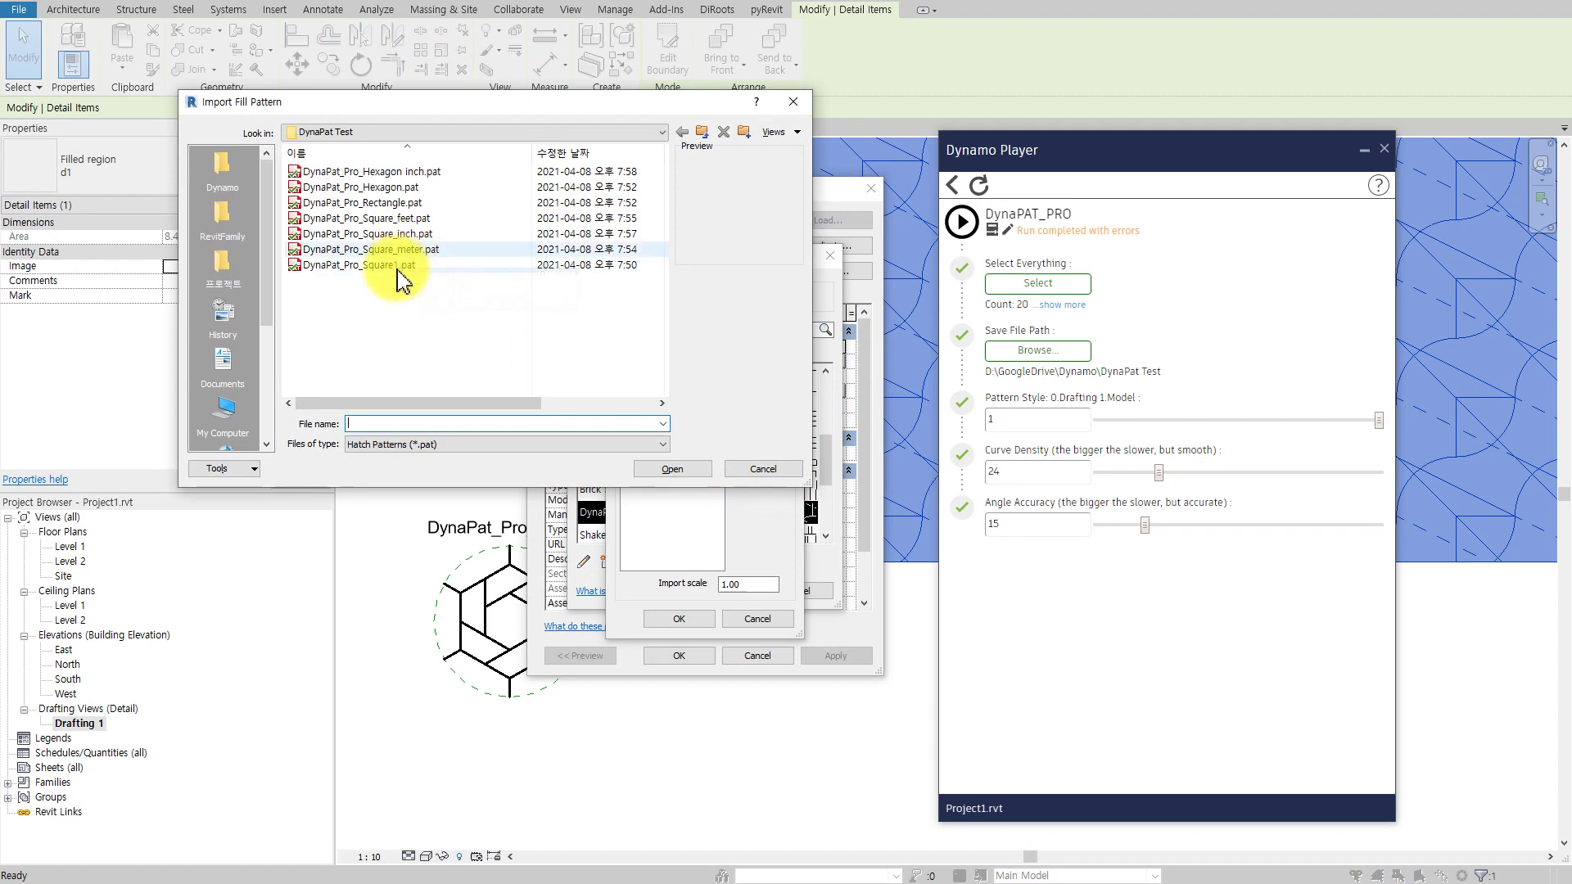
pyautogui.click(416, 171)
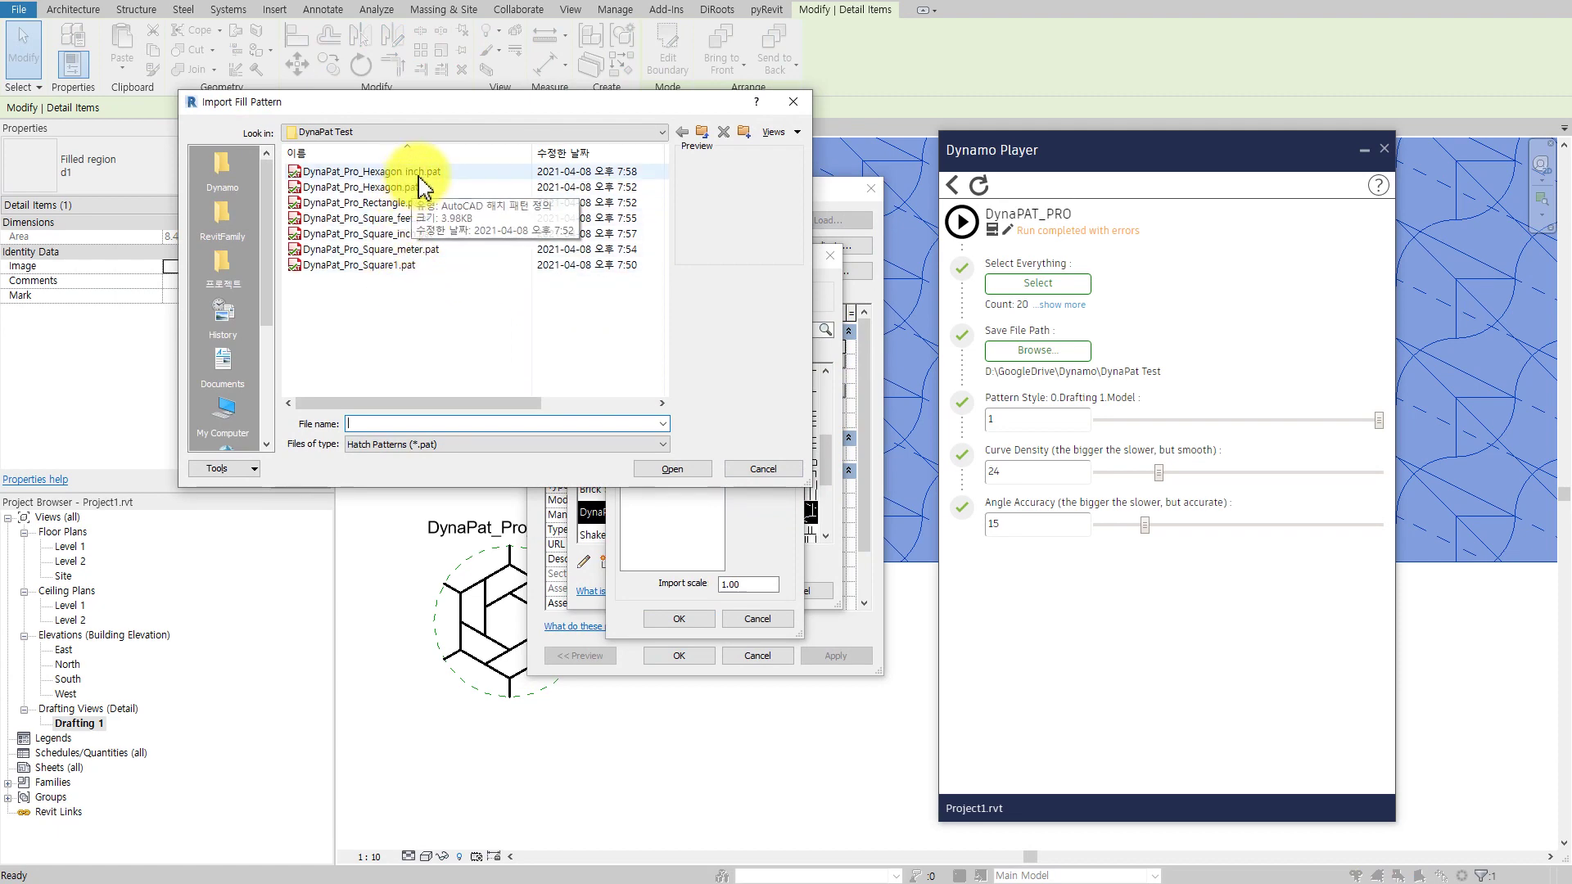
pyautogui.click(660, 471)
pyautogui.click(699, 620)
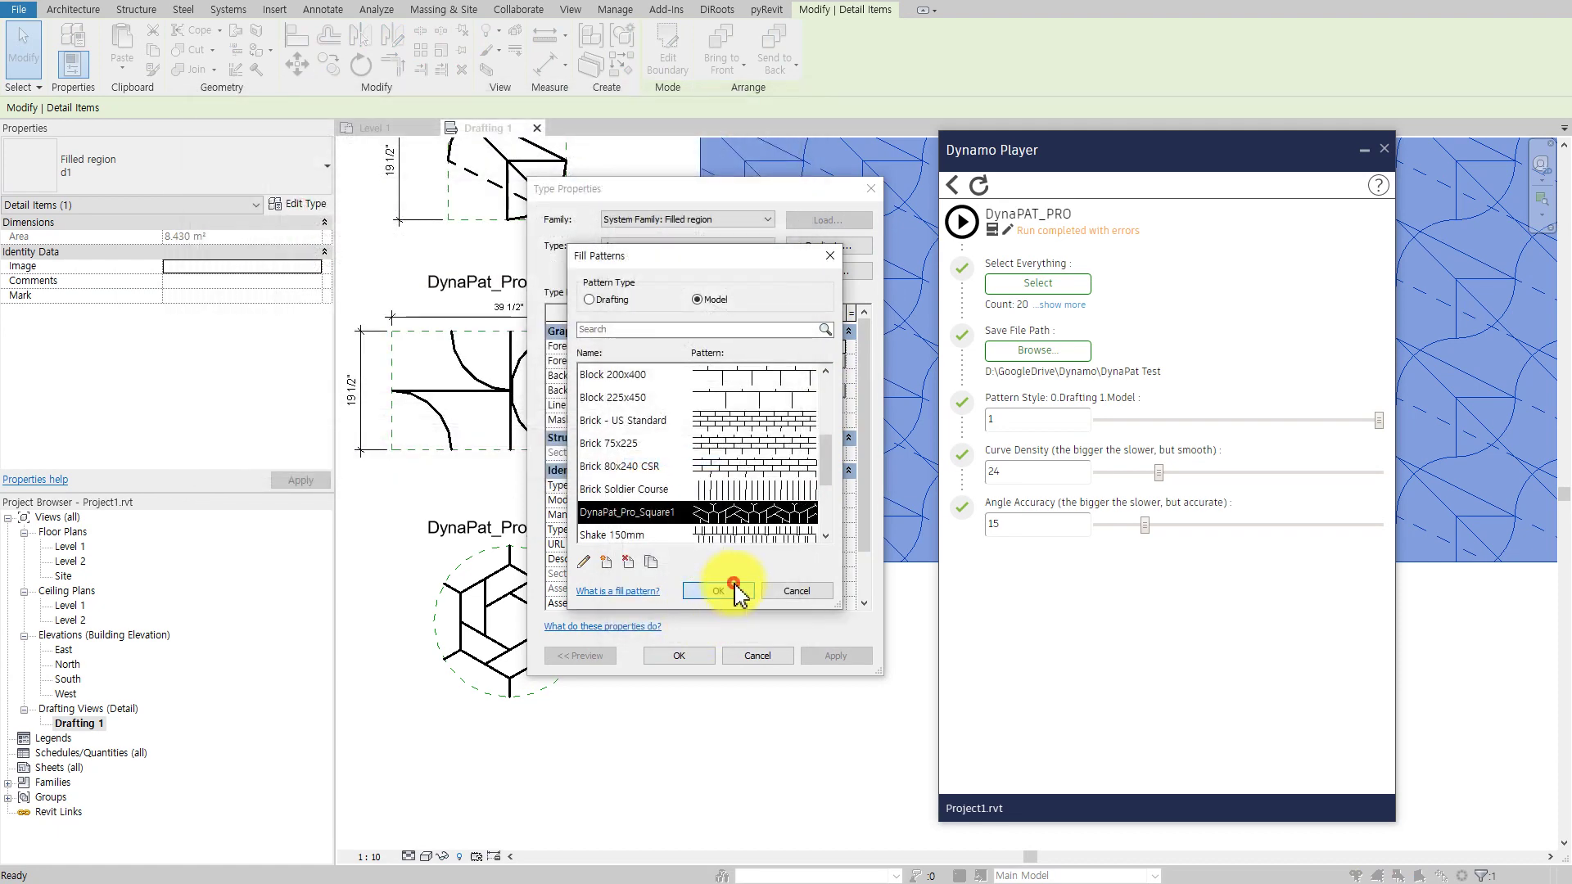
pyautogui.click(735, 591)
pyautogui.click(673, 655)
# Step: Inspect the hexagon hatch, then bring the DynaPat Test folder window into view
pyautogui.click(527, 719)
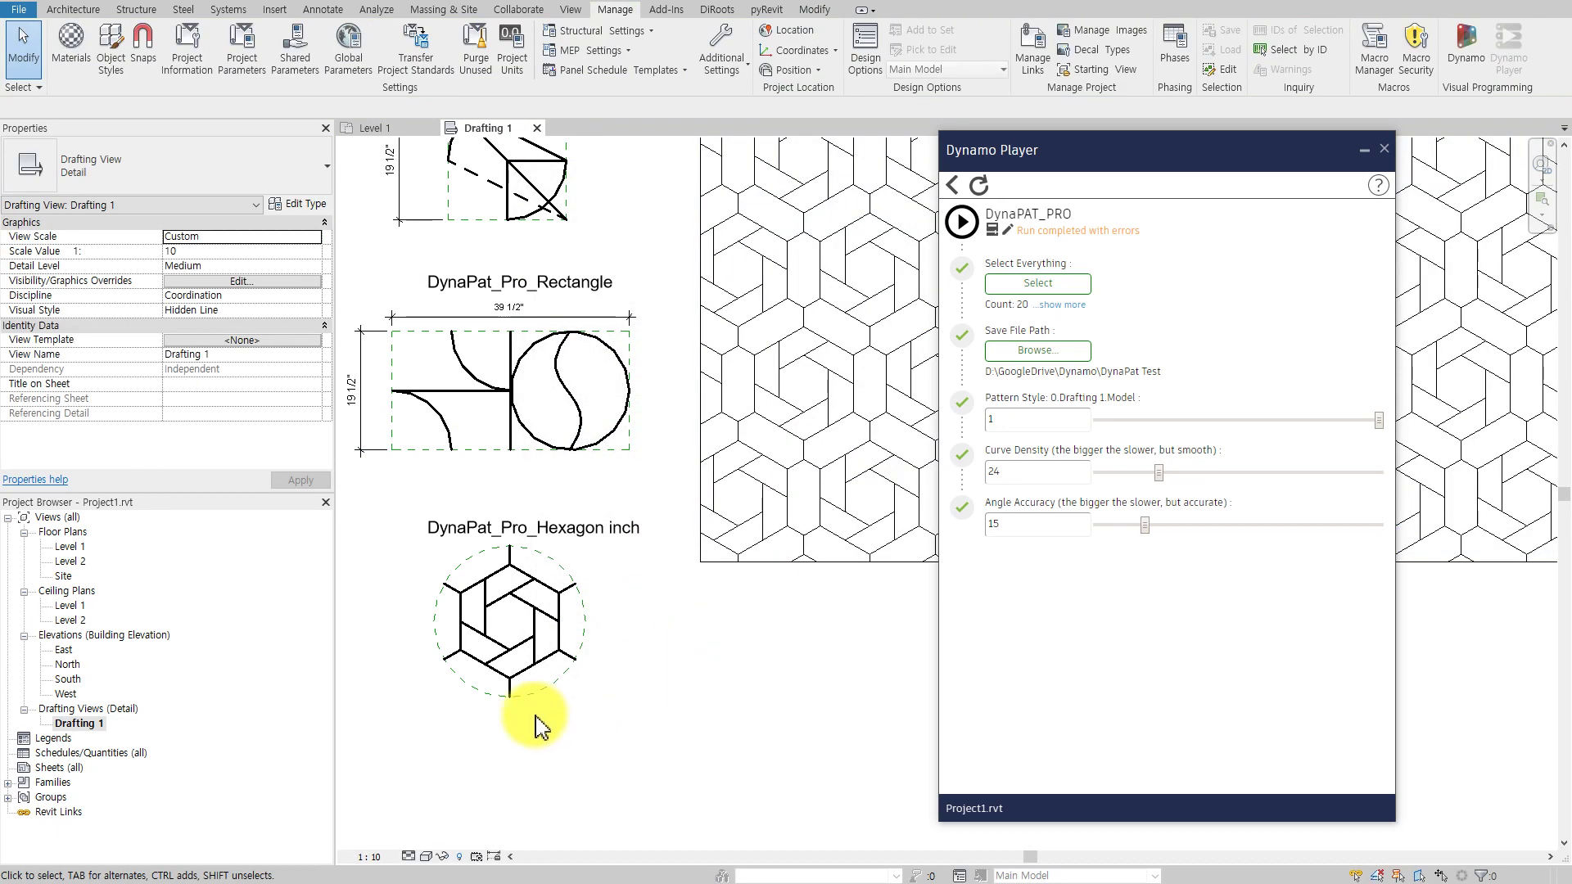
pyautogui.scroll(2, 573, 671)
pyautogui.click(628, 622)
pyautogui.scroll(-2, 629, 624)
pyautogui.scroll(-1, 630, 630)
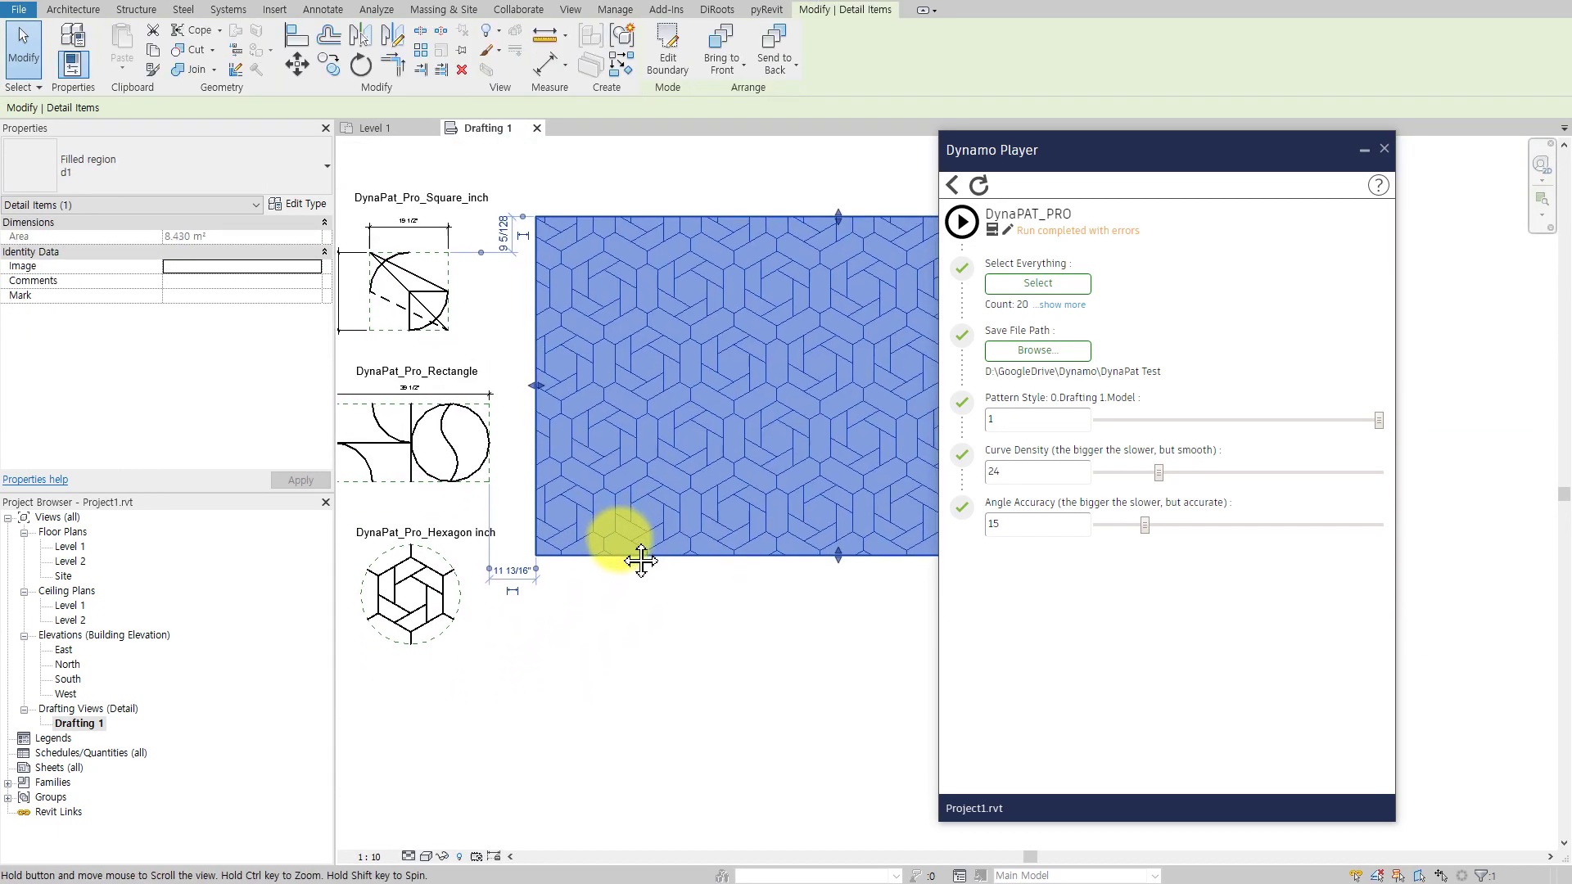
pyautogui.scroll(-1, 632, 637)
pyautogui.click(634, 642)
pyautogui.moveTo(635, 642); pyautogui.dragTo(551, 734, button='middle')
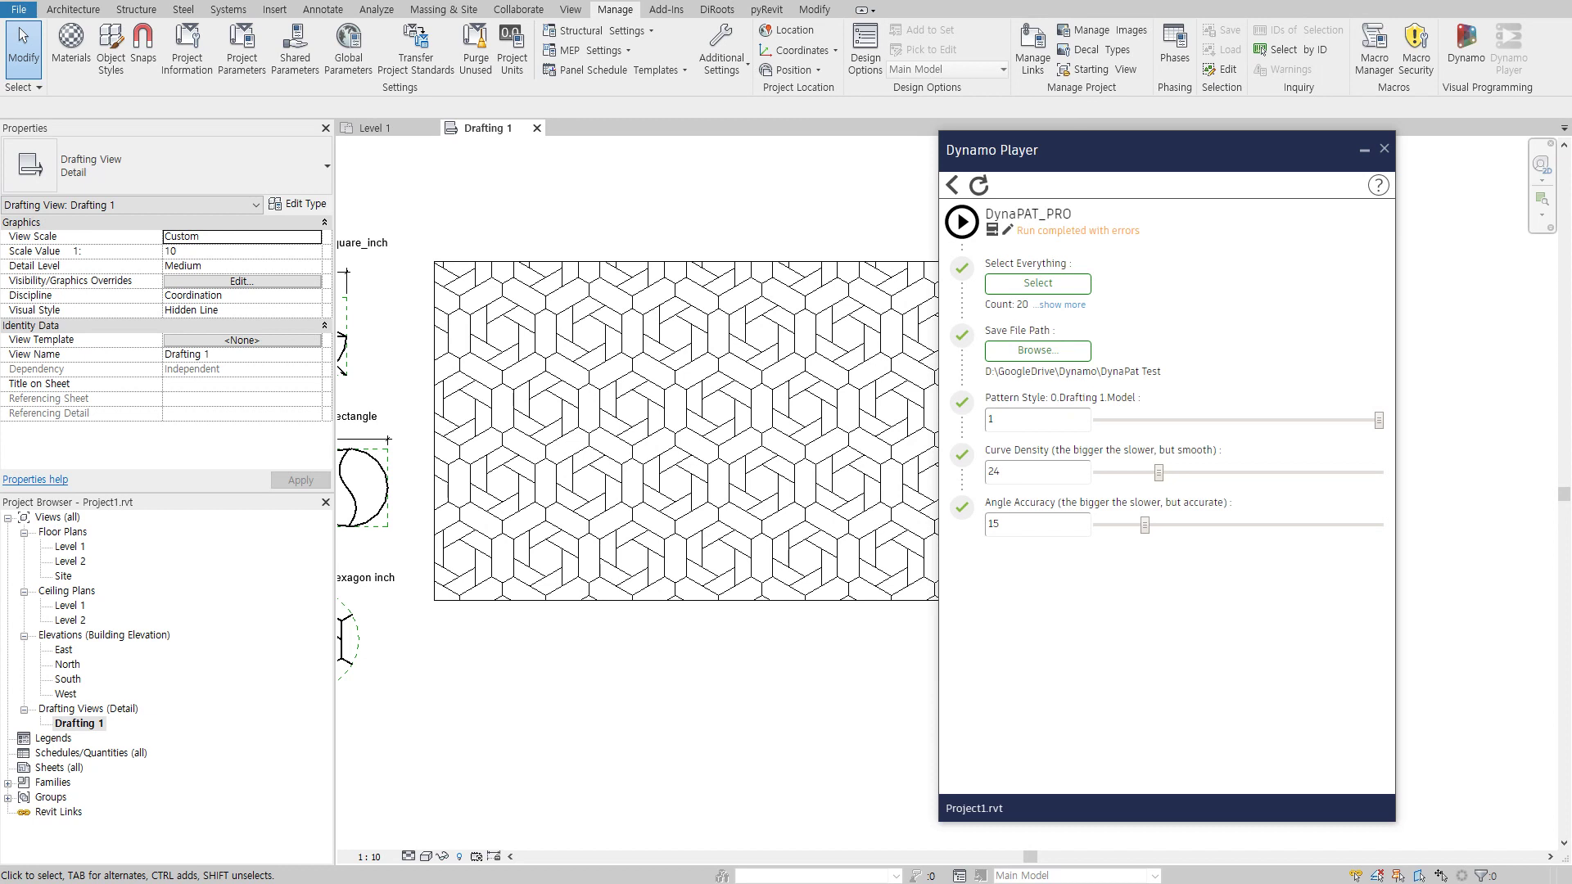
pyautogui.moveTo(1441, 229); pyautogui.dragTo(647, 176)
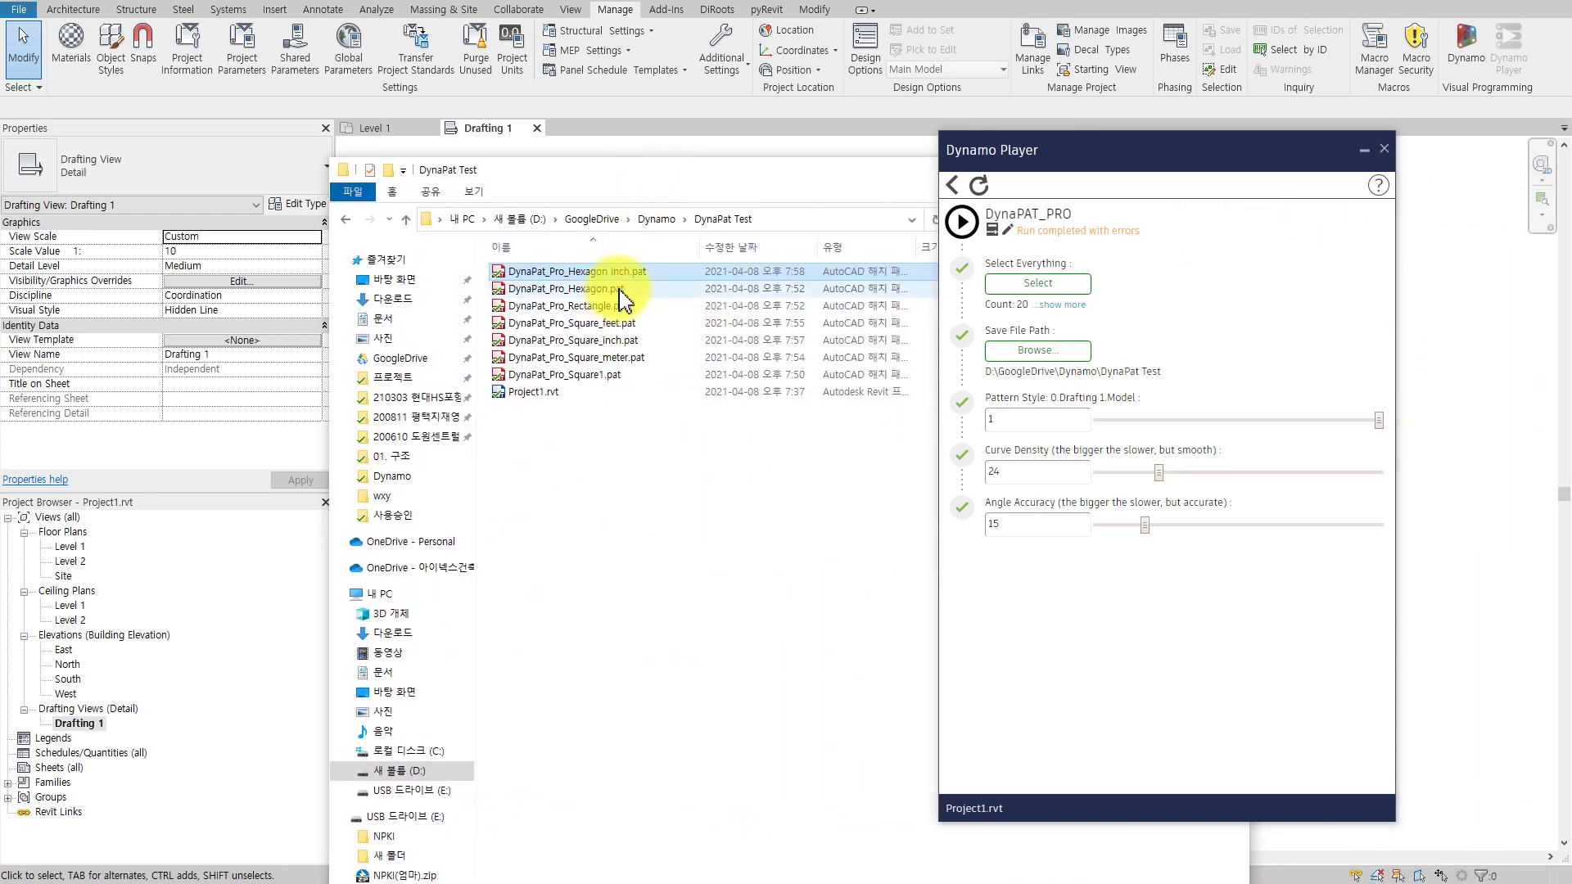
# Step: Compare Square_meter.pat, Hexagon.pat (MM) and Hexagon inch.pat (INCH) in Notepad, then move windows aside
pyautogui.doubleClick(627, 368)
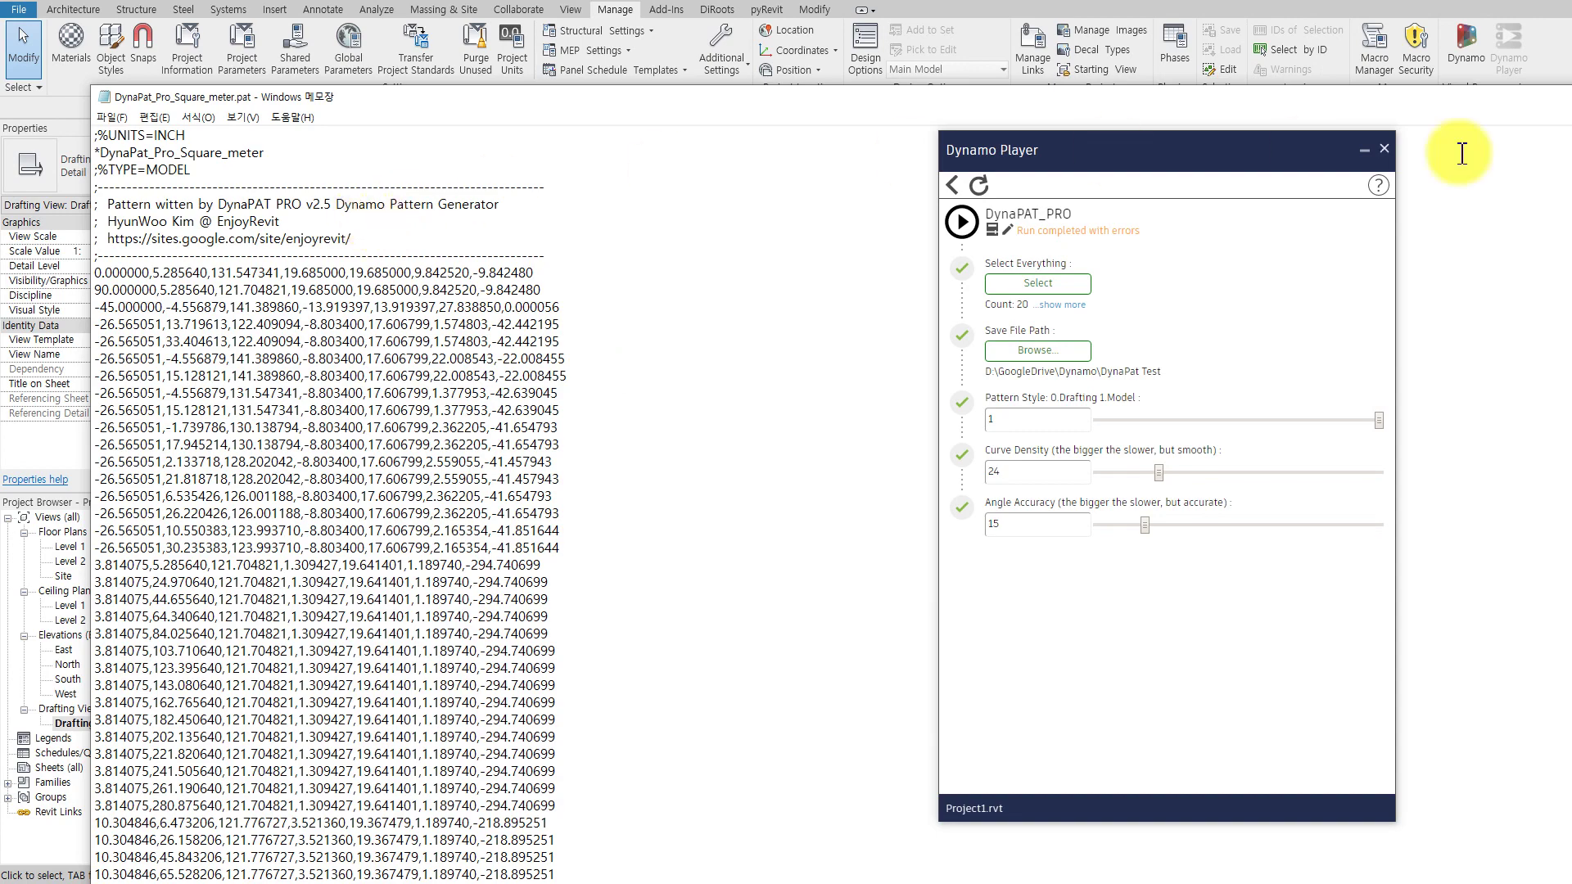
pyautogui.hotkey('alt', 'F4')
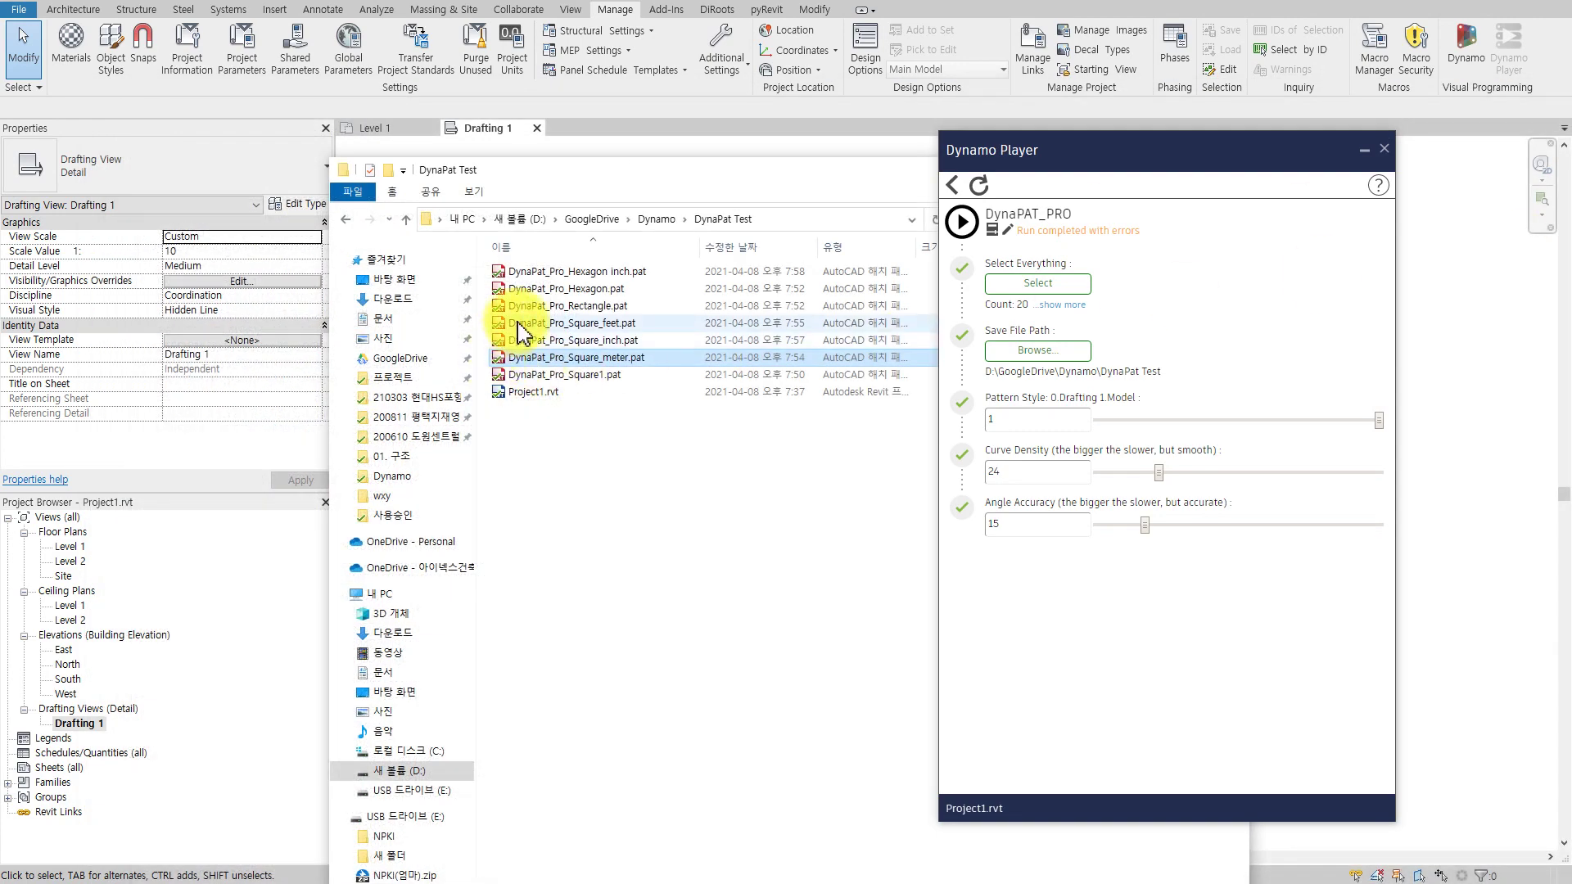
pyautogui.doubleClick(573, 288)
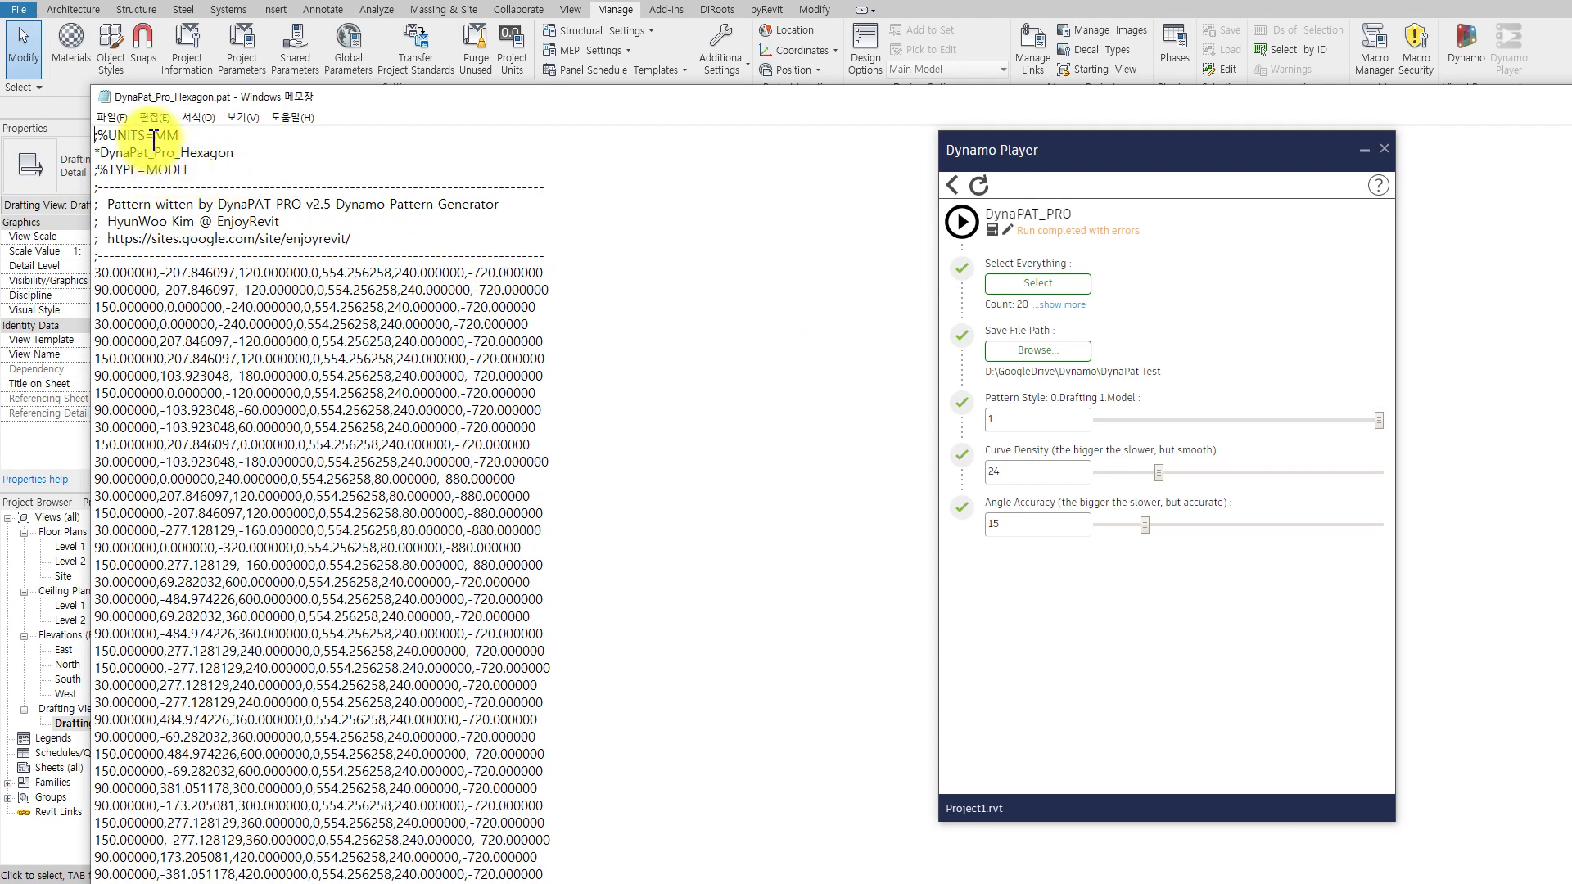
pyautogui.hotkey('alt', 'F4')
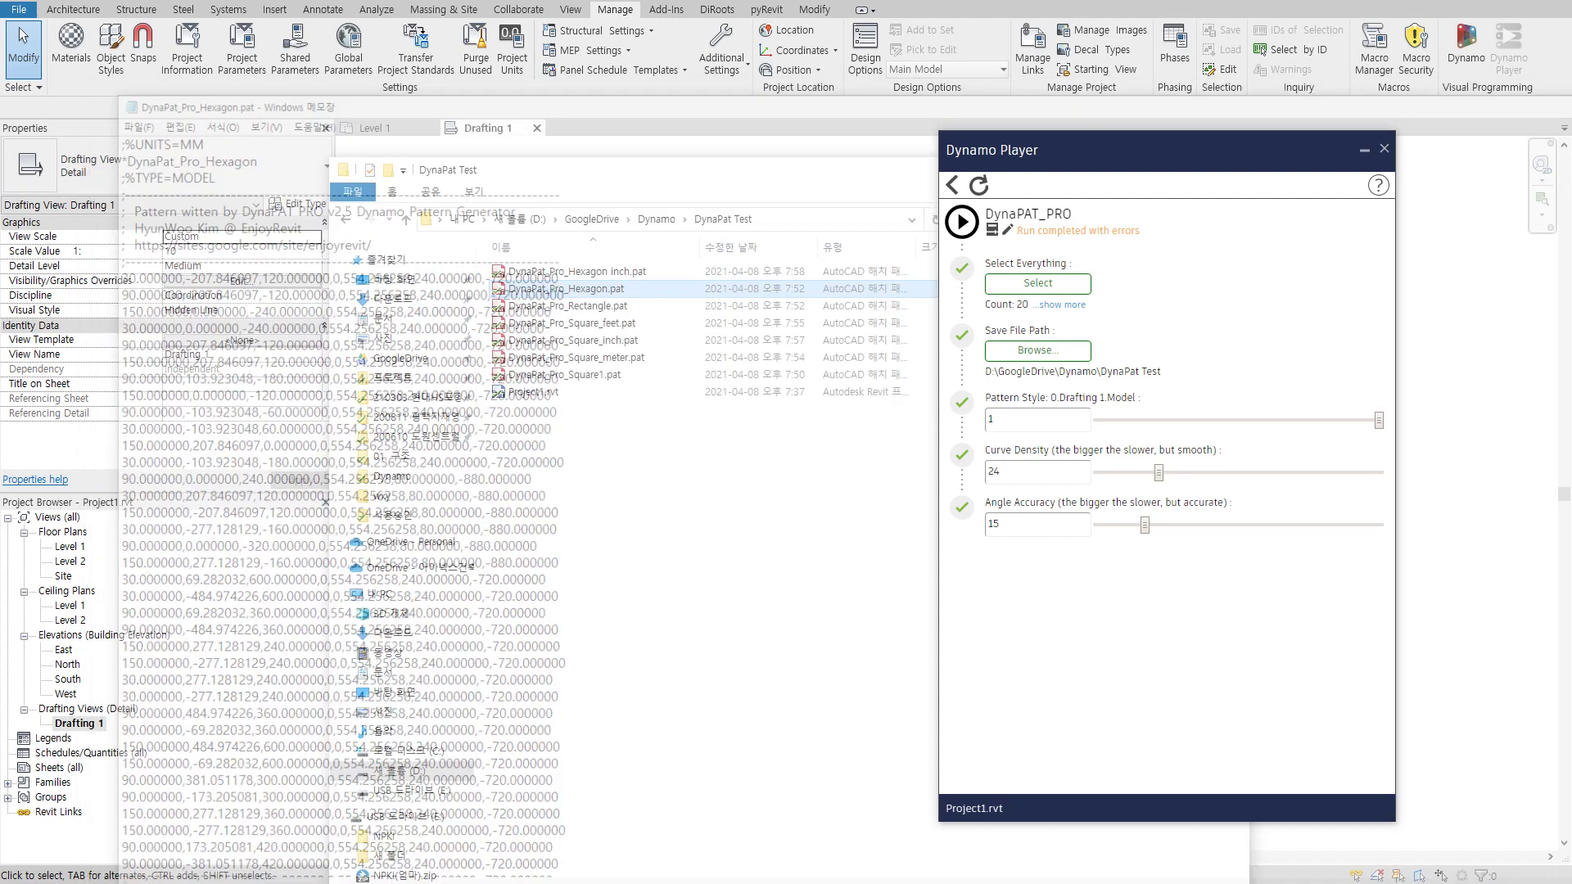
pyautogui.doubleClick(631, 271)
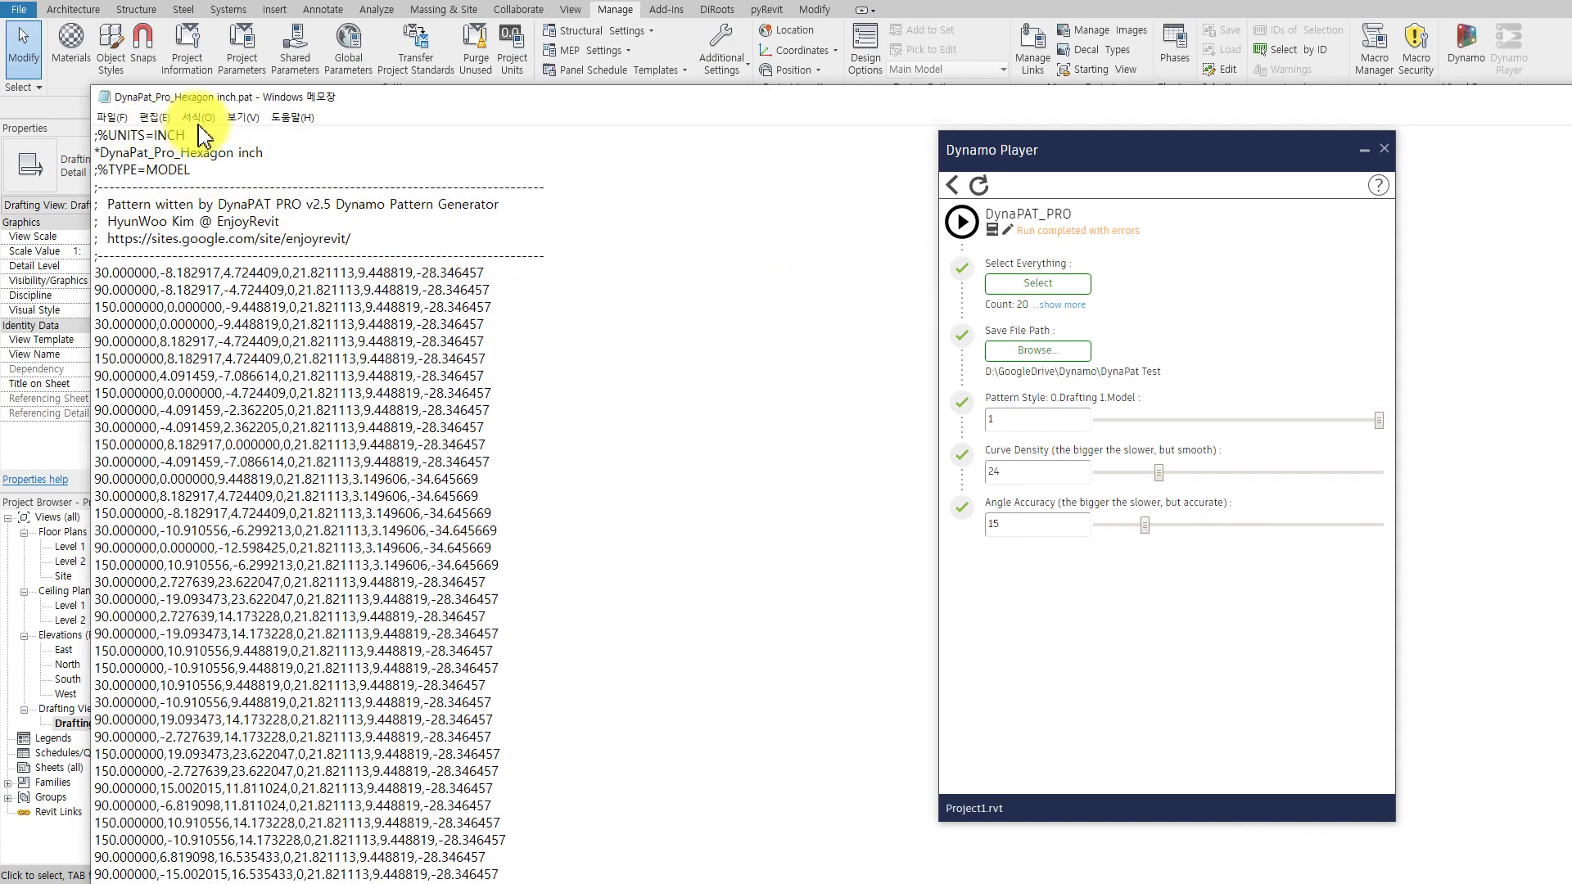
pyautogui.hotkey('alt', 'F4')
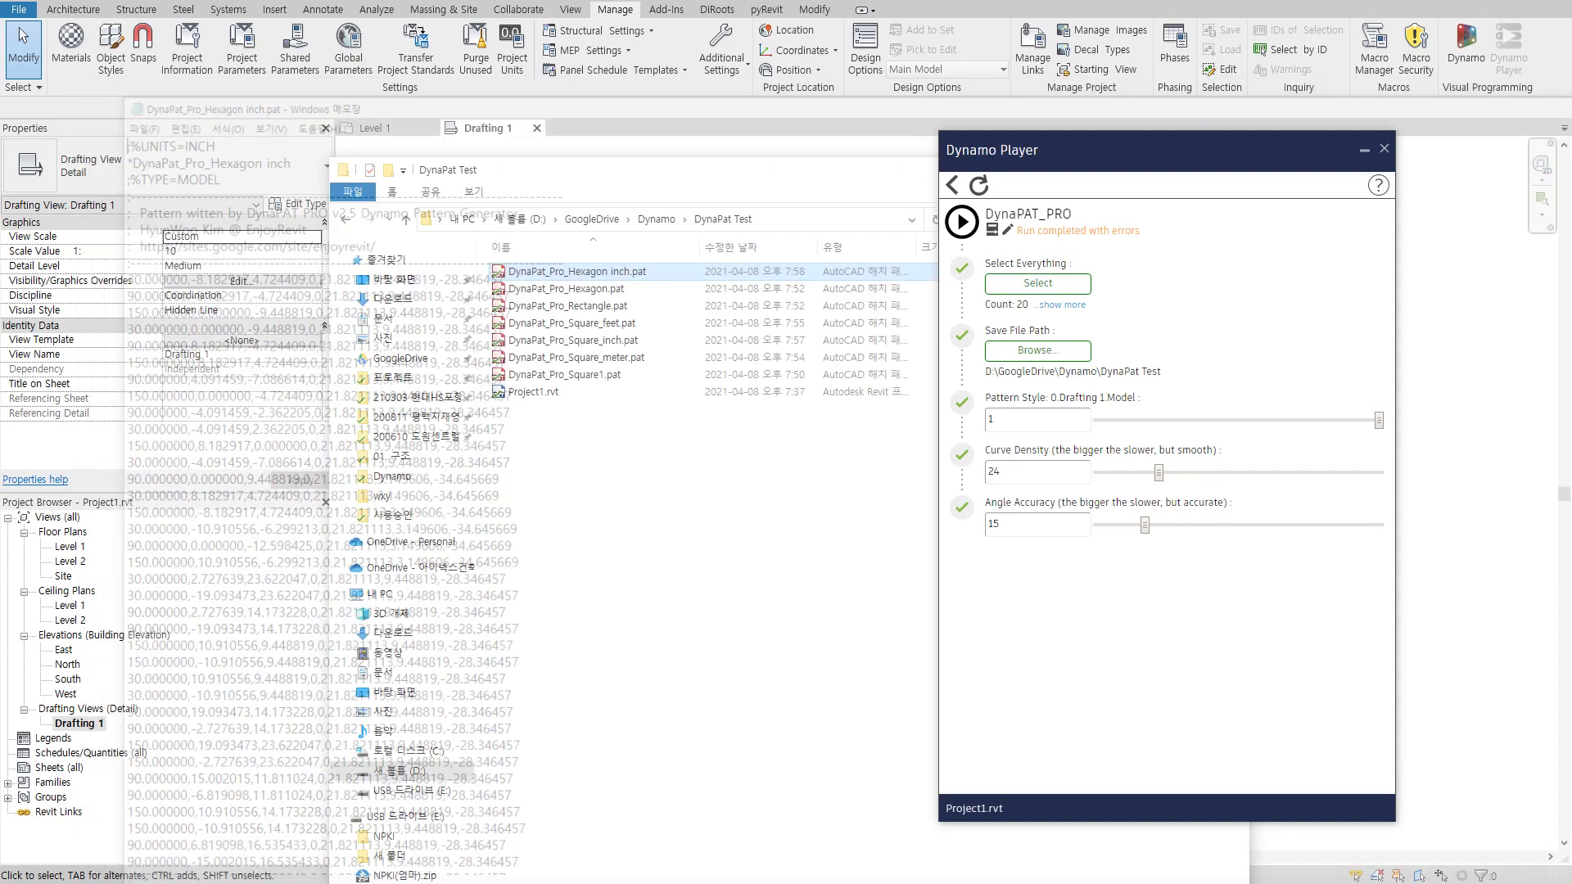
pyautogui.moveTo(1202, 161); pyautogui.dragTo(1047, 179)
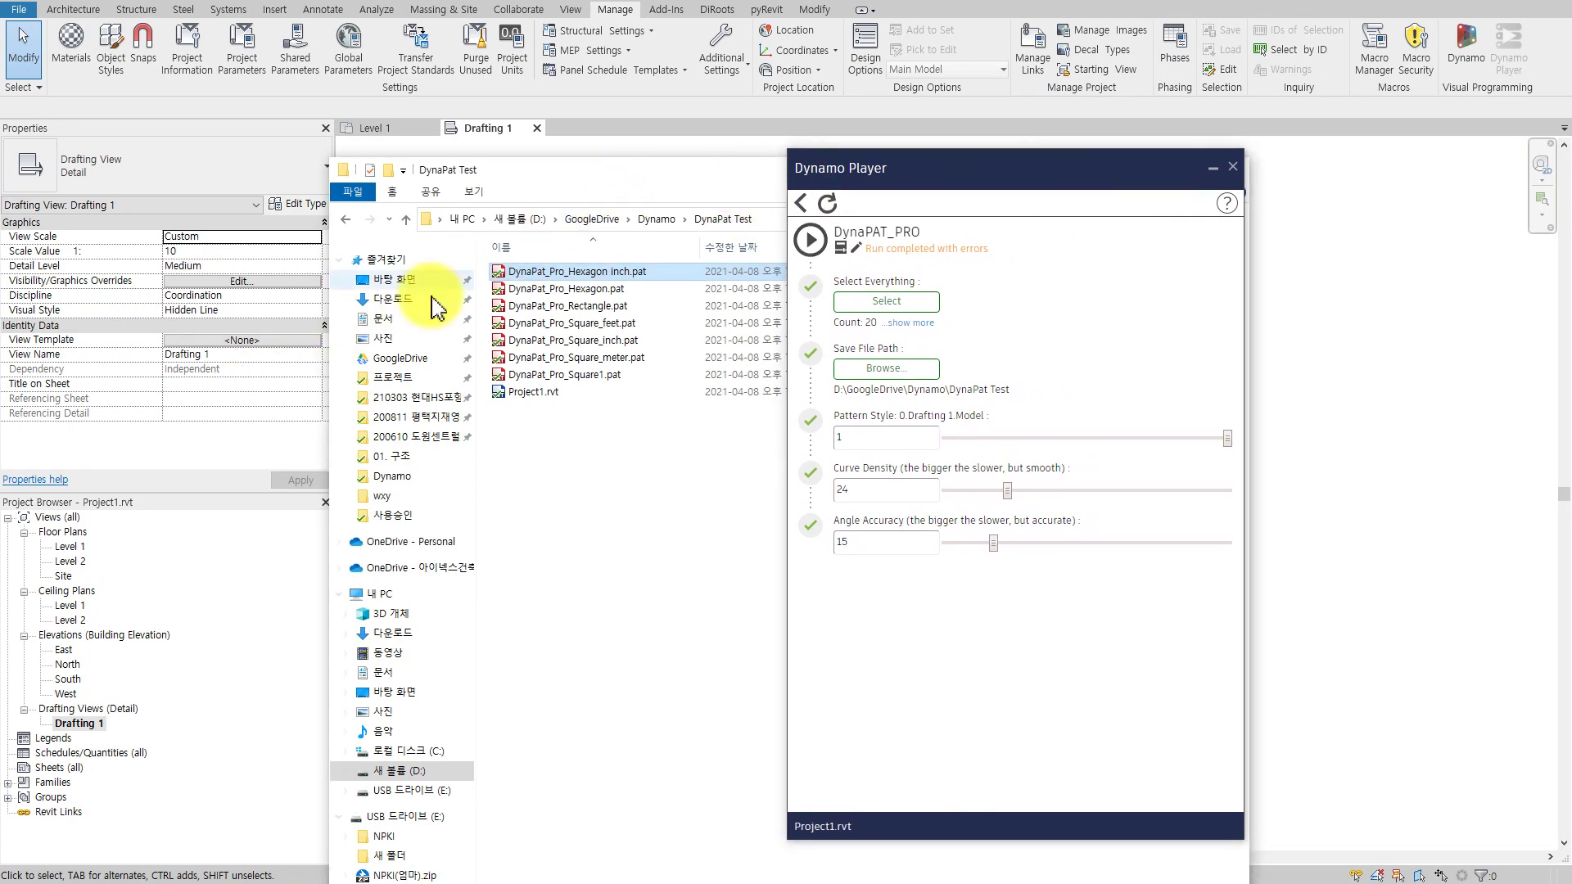
pyautogui.moveTo(635, 176); pyautogui.dragTo(838, 549)
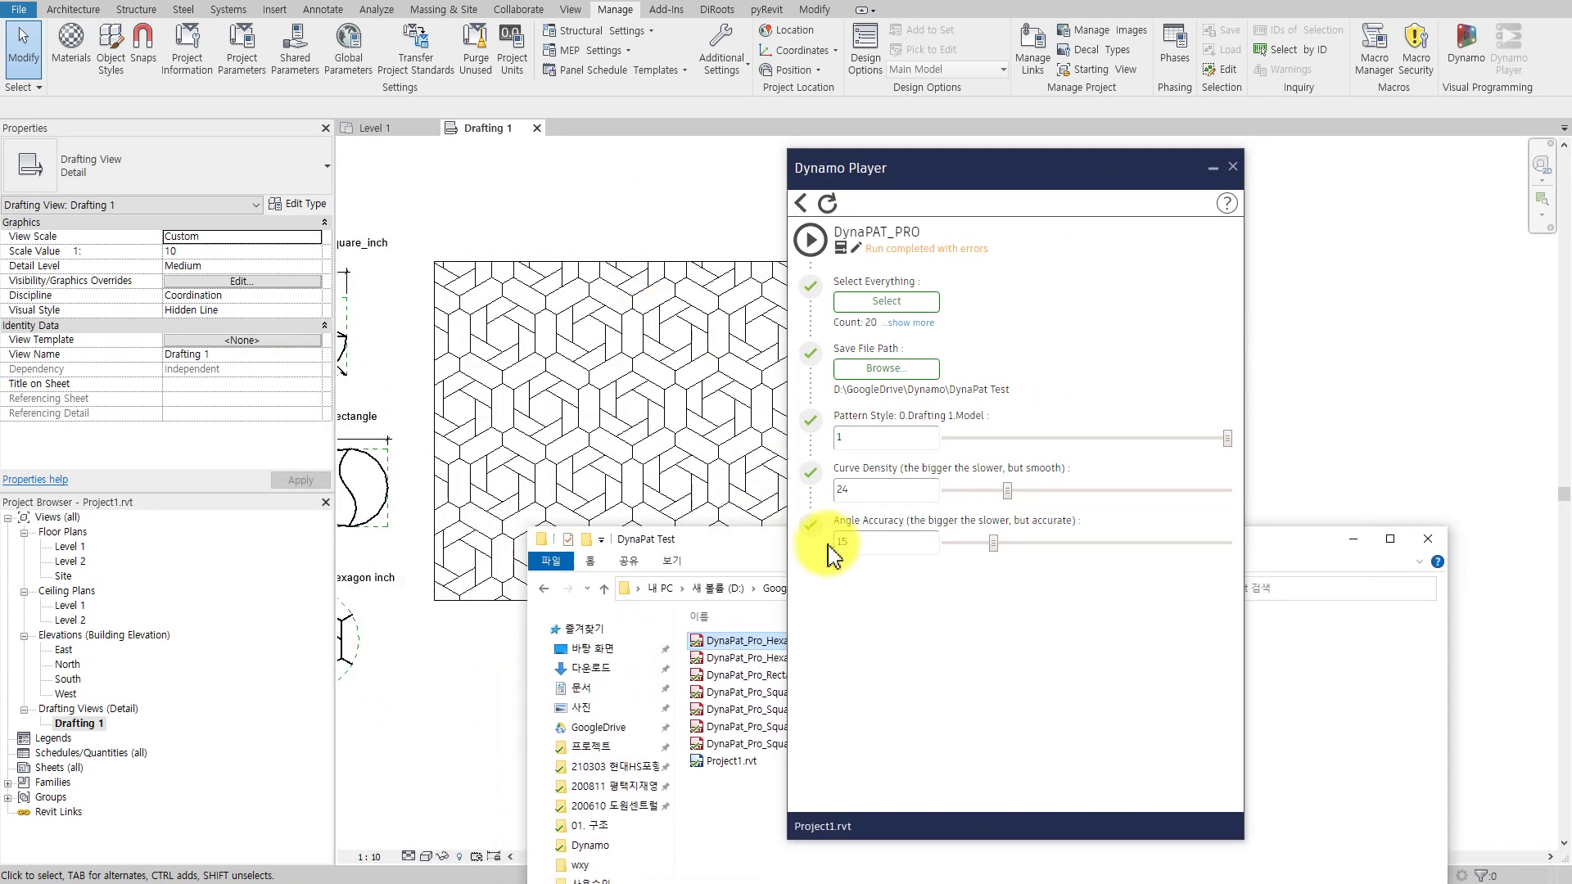
# Step: Minimize the folder window and open DynaPAT_PRO.dyn in the Dynamo editor from Dynamo Player
pyautogui.click(1370, 539)
pyautogui.click(1061, 362)
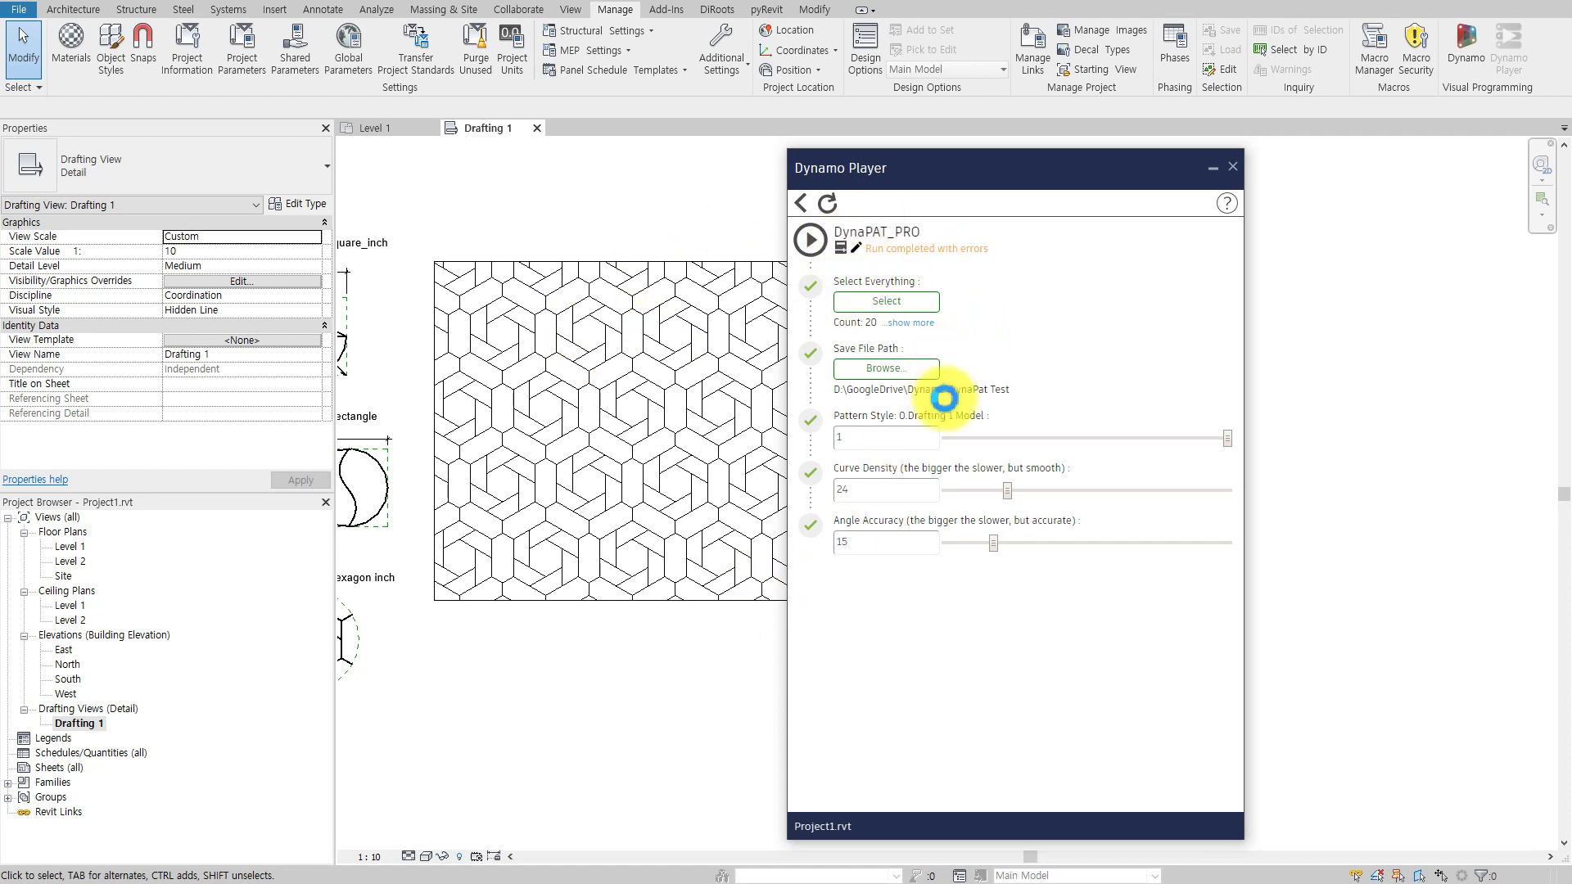
pyautogui.click(857, 248)
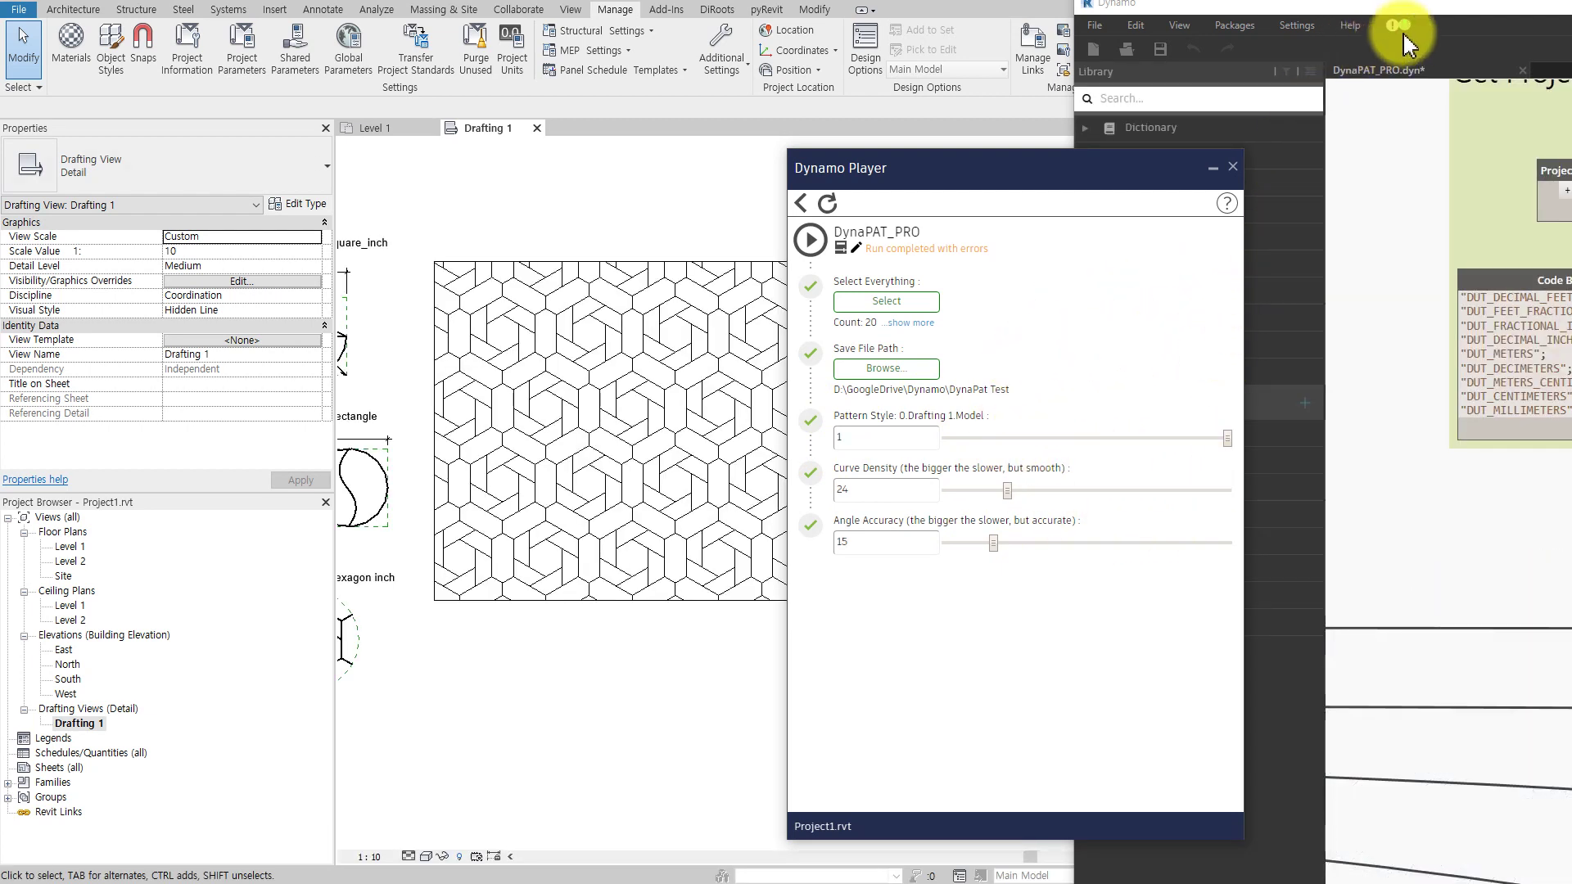
pyautogui.moveTo(1456, 15); pyautogui.dragTo(596, 131)
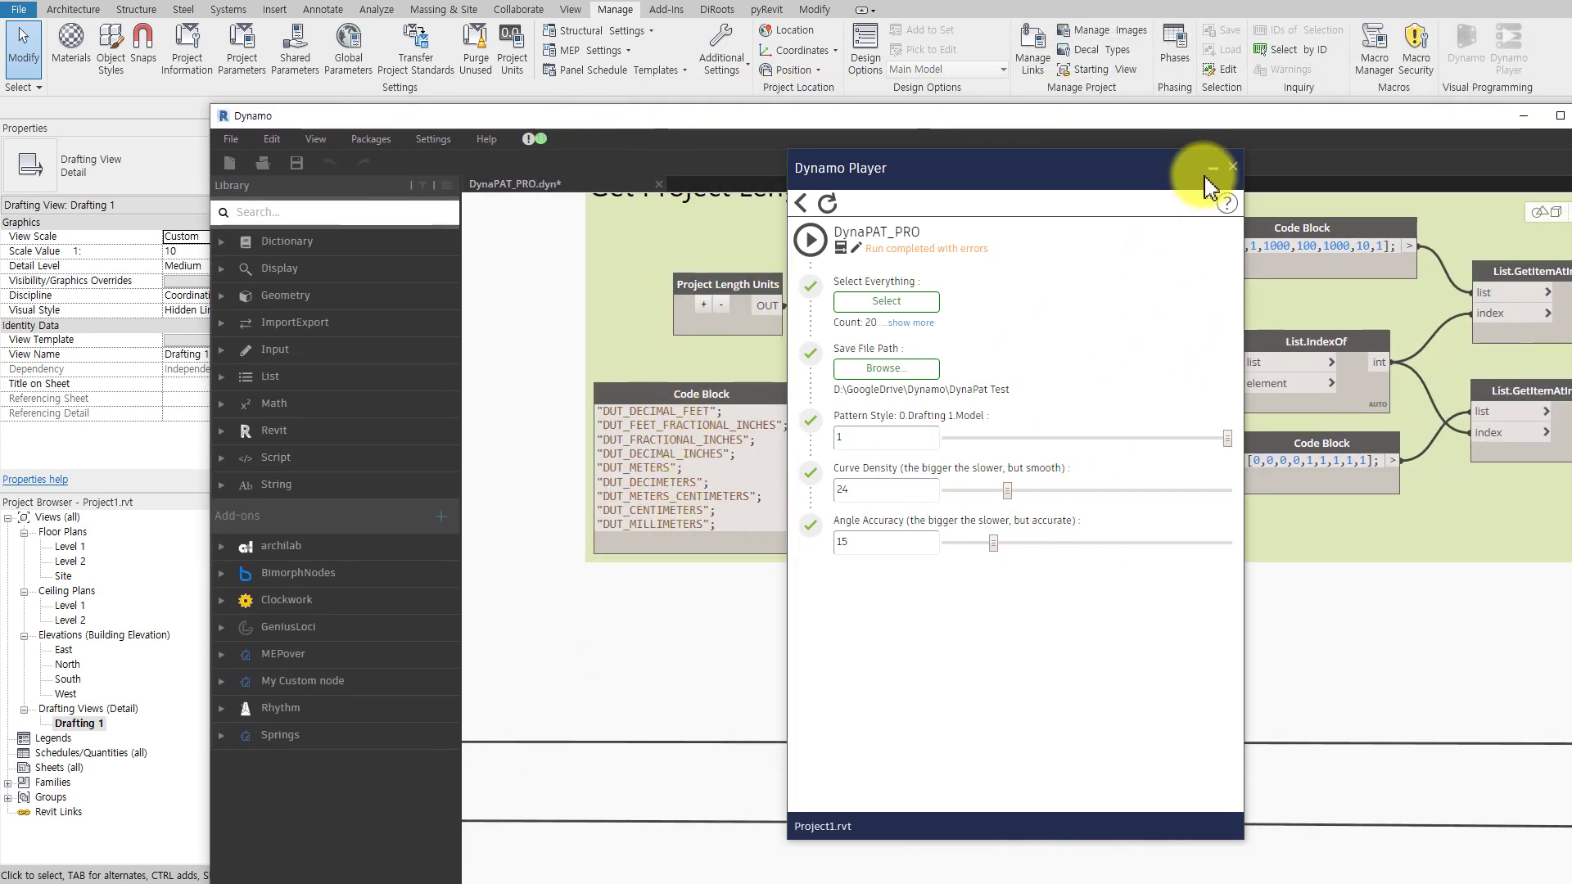
pyautogui.click(1232, 167)
pyautogui.scroll(-2, 1154, 622)
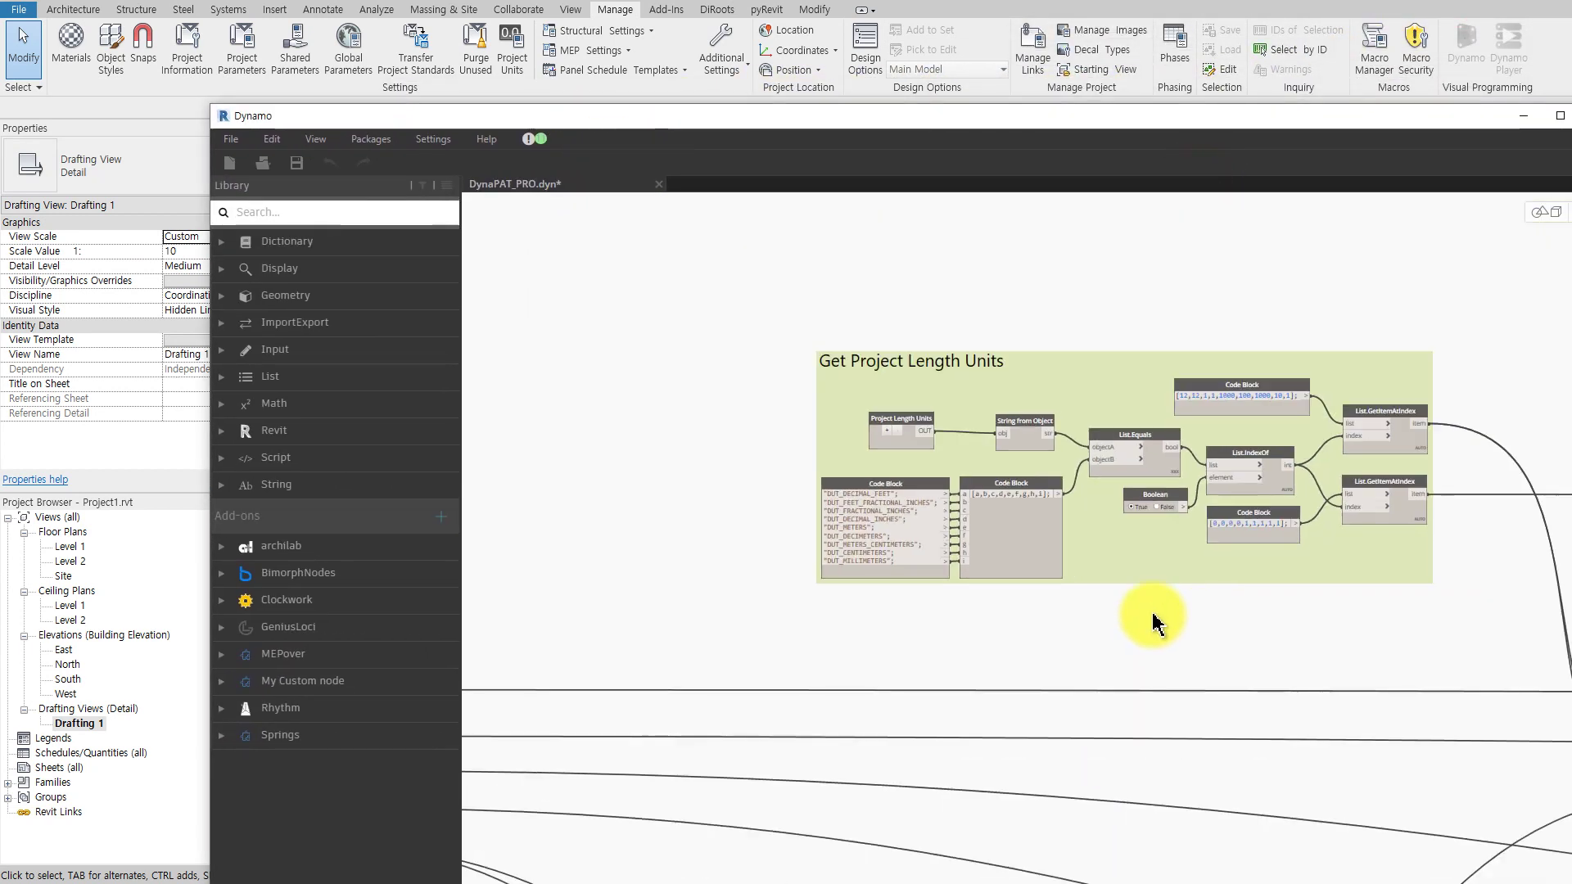
pyautogui.scroll(-2, 1153, 620)
pyautogui.scroll(-4, 1152, 618)
pyautogui.moveTo(1151, 618); pyautogui.dragTo(998, 614, button='middle')
pyautogui.scroll(1, 838, 649)
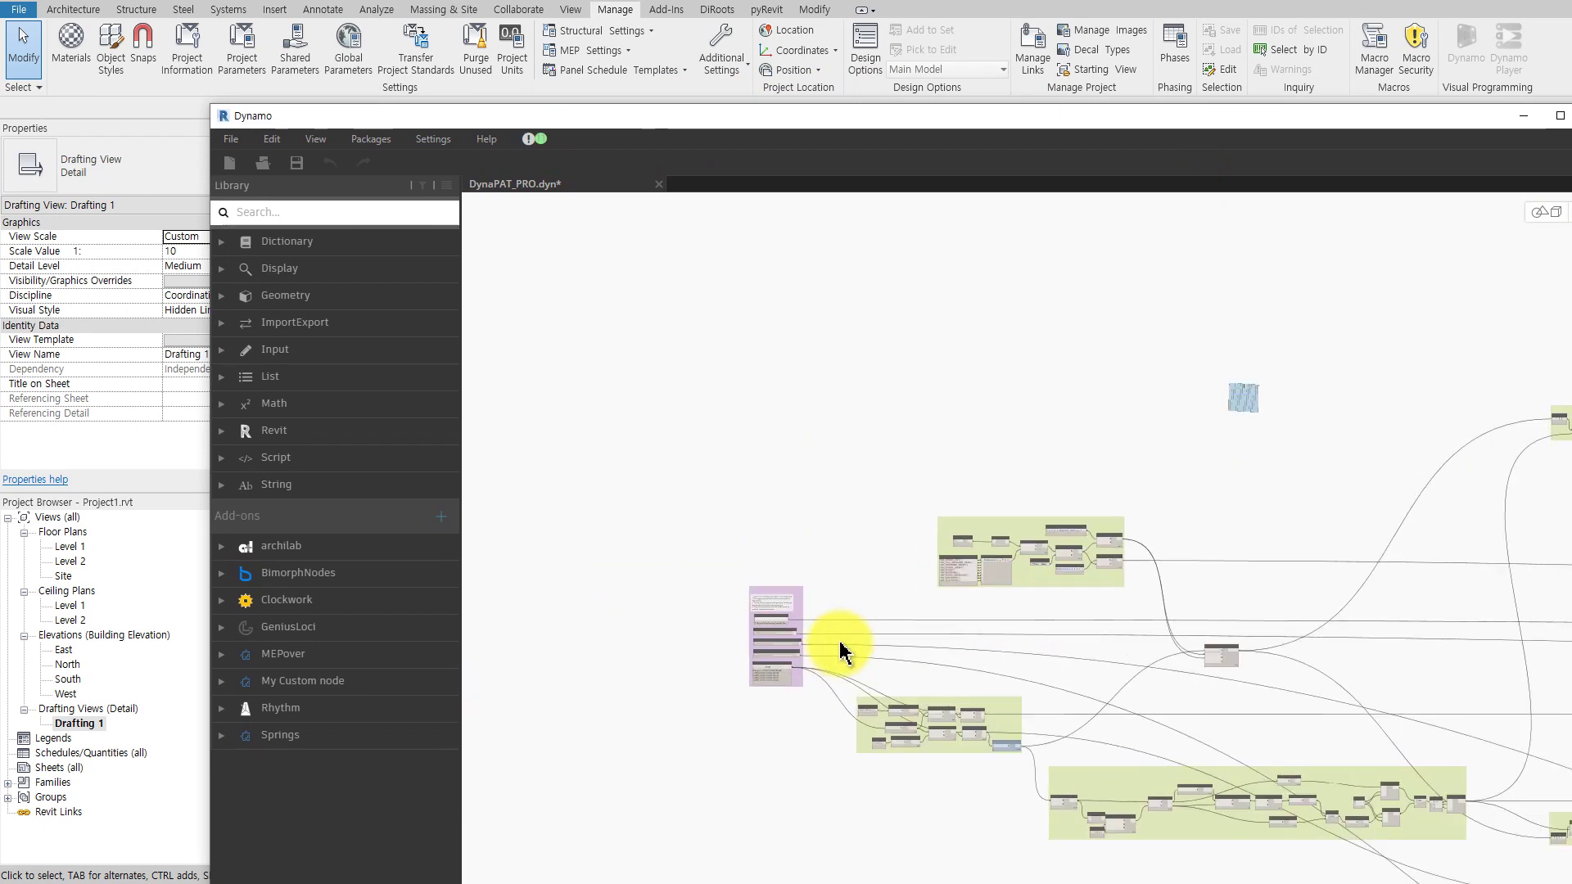
pyautogui.scroll(2, 842, 644)
pyautogui.scroll(3, 843, 651)
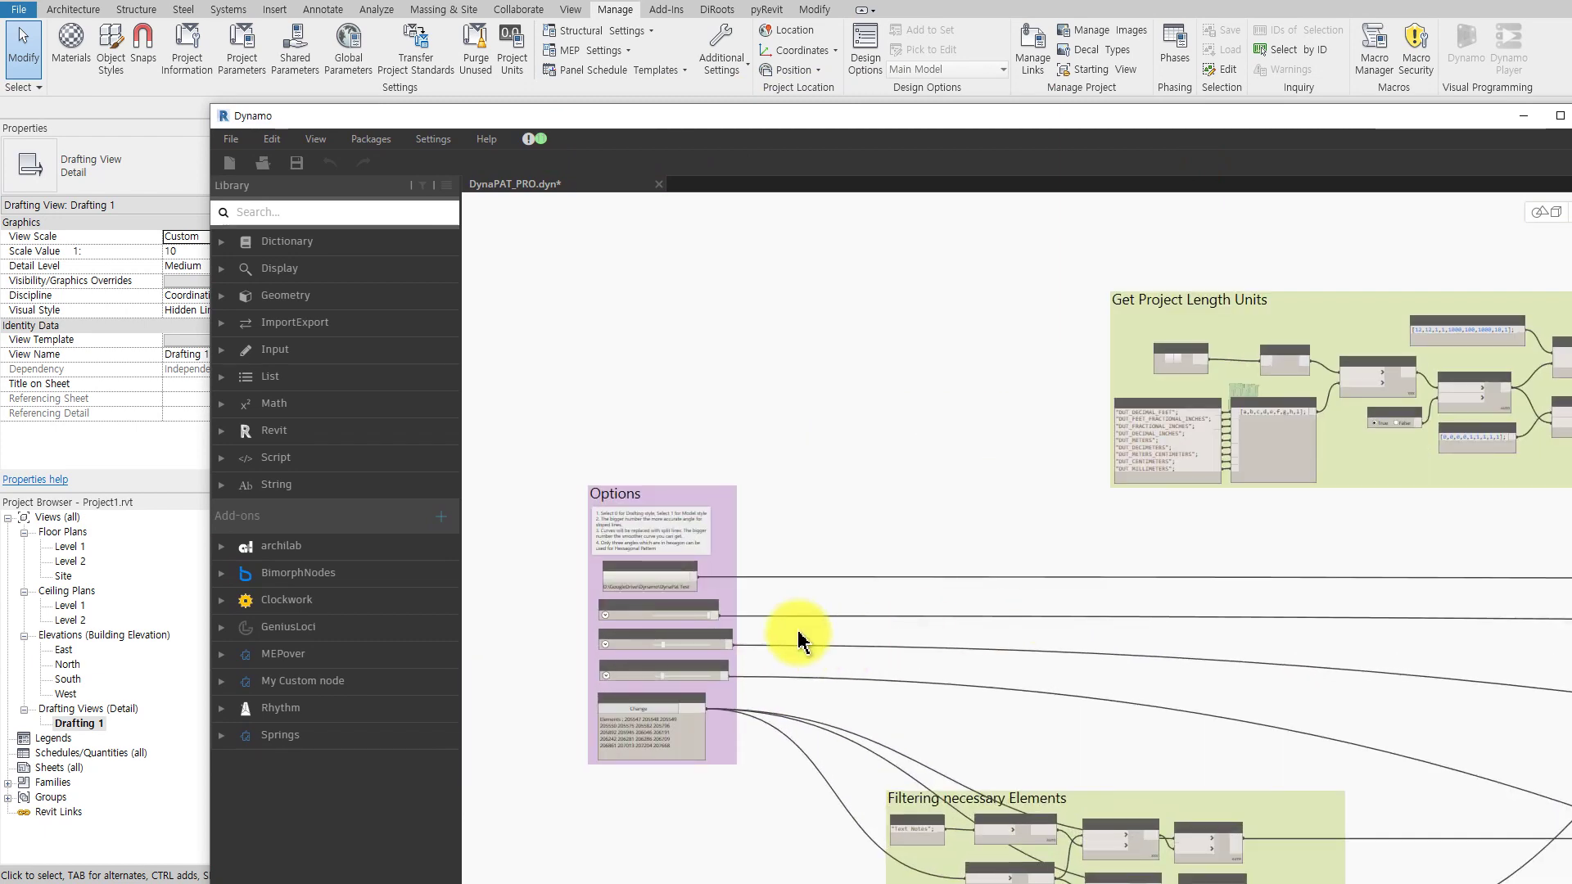
pyautogui.scroll(2, 818, 590)
pyautogui.scroll(1, 835, 544)
pyautogui.moveTo(835, 544); pyautogui.dragTo(1144, 509, button='middle')
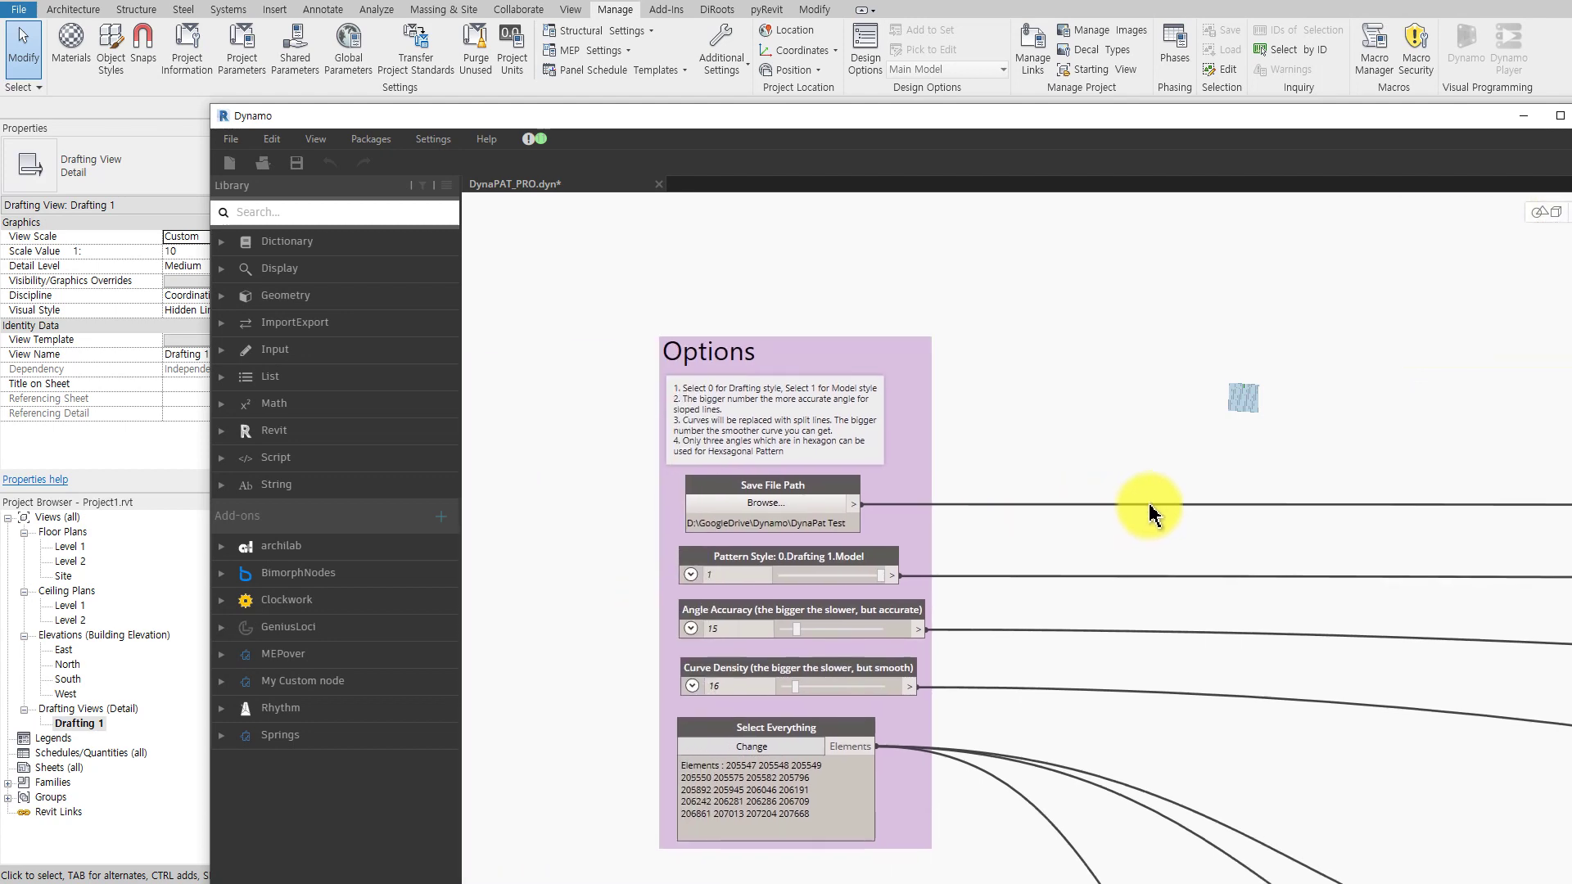
pyautogui.scroll(2, 1057, 455)
pyautogui.moveTo(1089, 404); pyautogui.dragTo(1057, 297, button='middle')
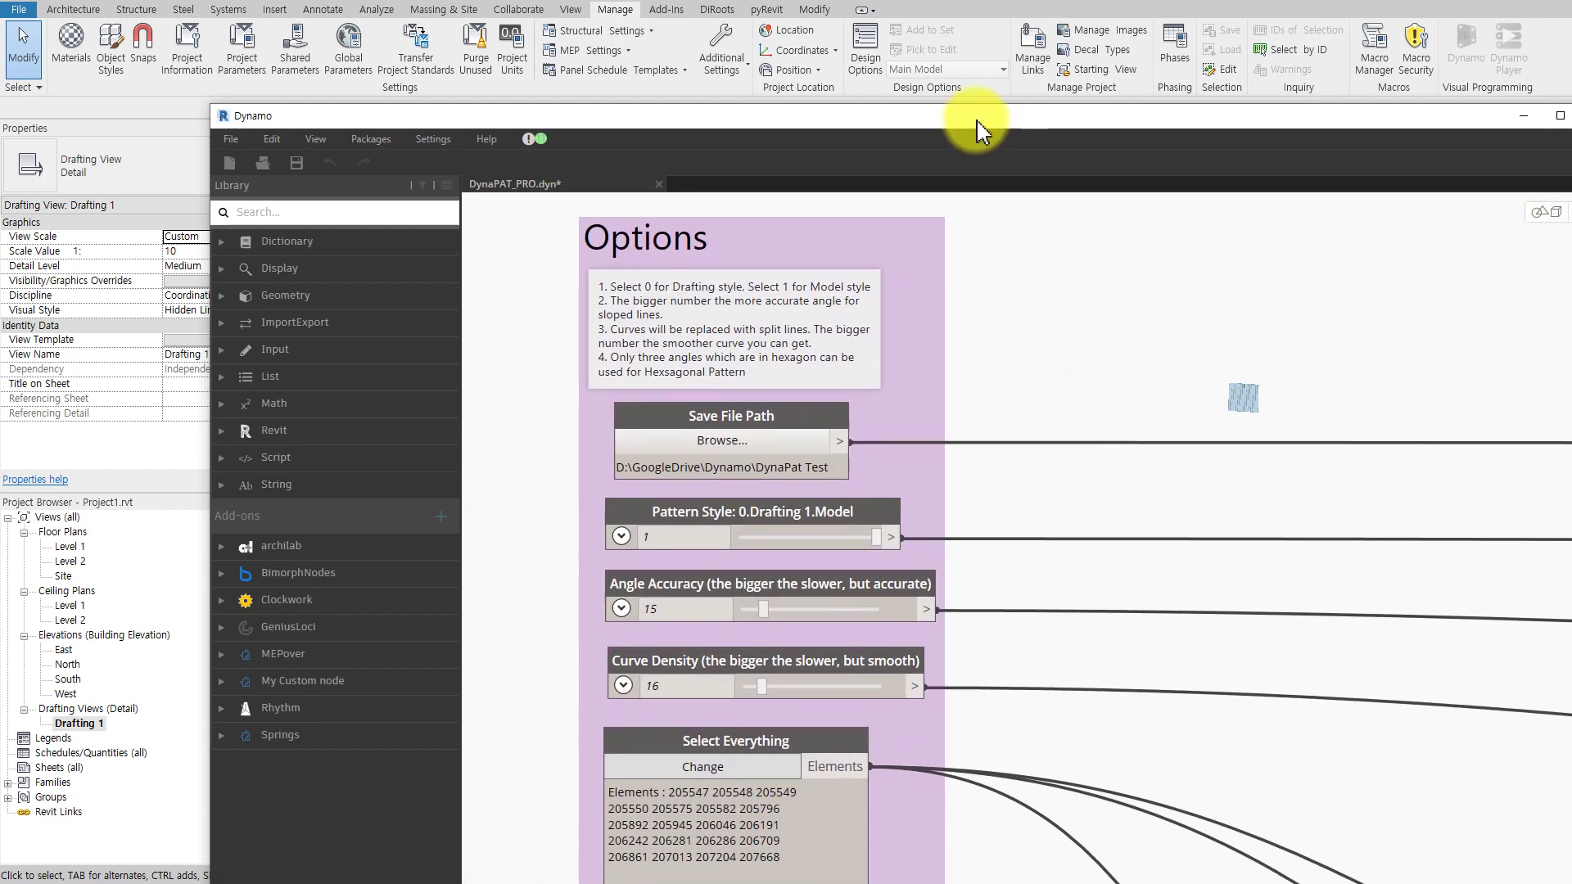
pyautogui.moveTo(980, 129); pyautogui.dragTo(890, 47)
pyautogui.scroll(-2, 1088, 442)
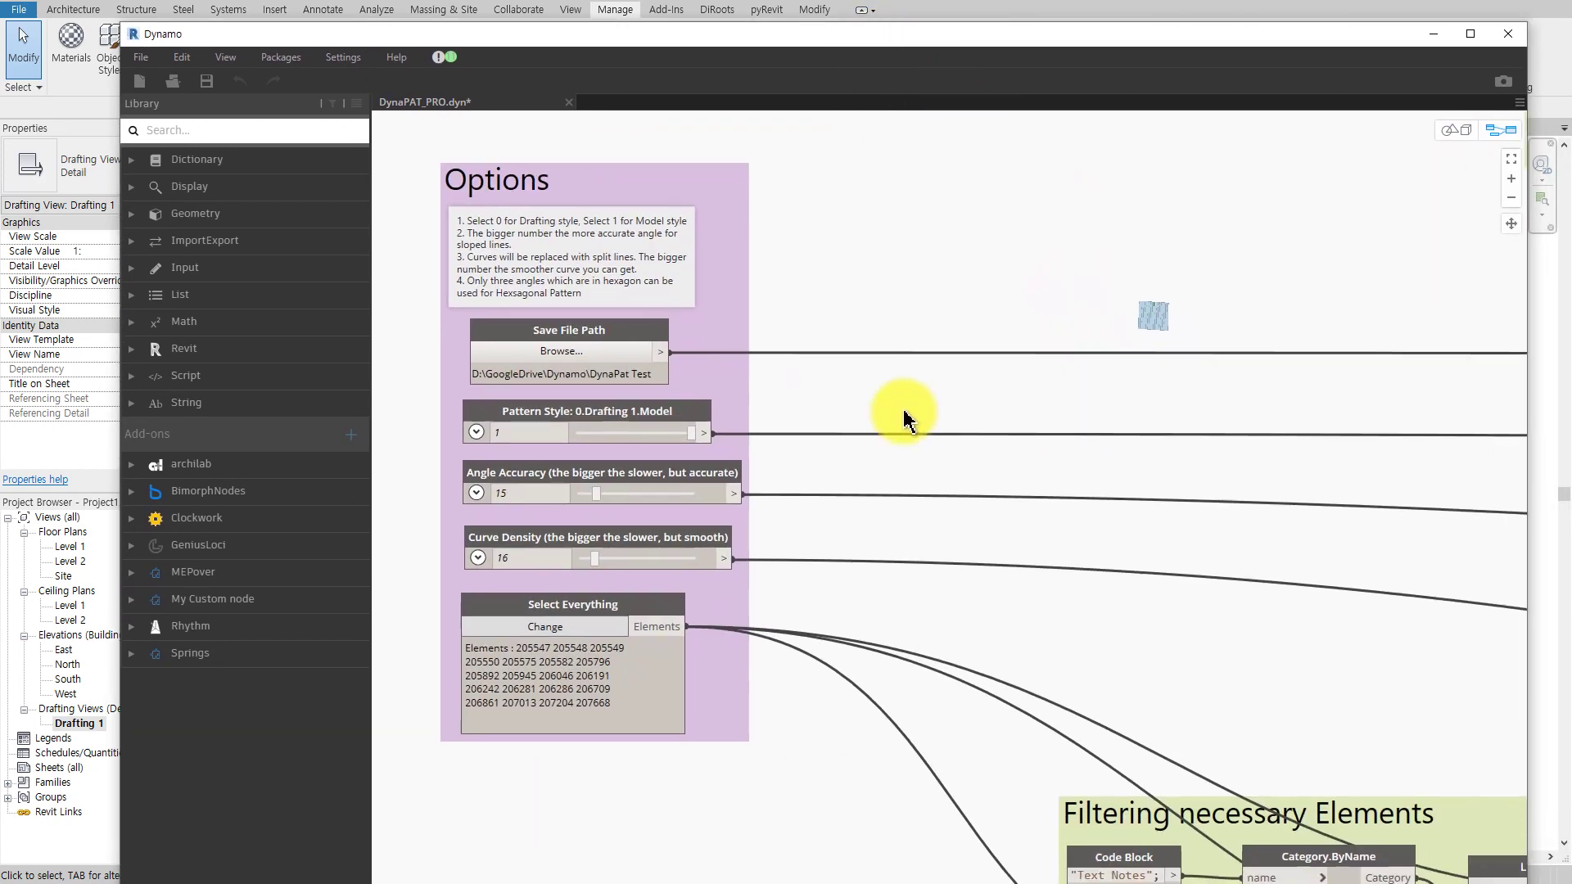
pyautogui.scroll(-1, 1038, 459)
pyautogui.moveTo(1038, 459); pyautogui.dragTo(779, 424, button='middle')
pyautogui.scroll(-1, 1038, 473)
pyautogui.moveTo(1039, 473); pyautogui.dragTo(860, 557, button='middle')
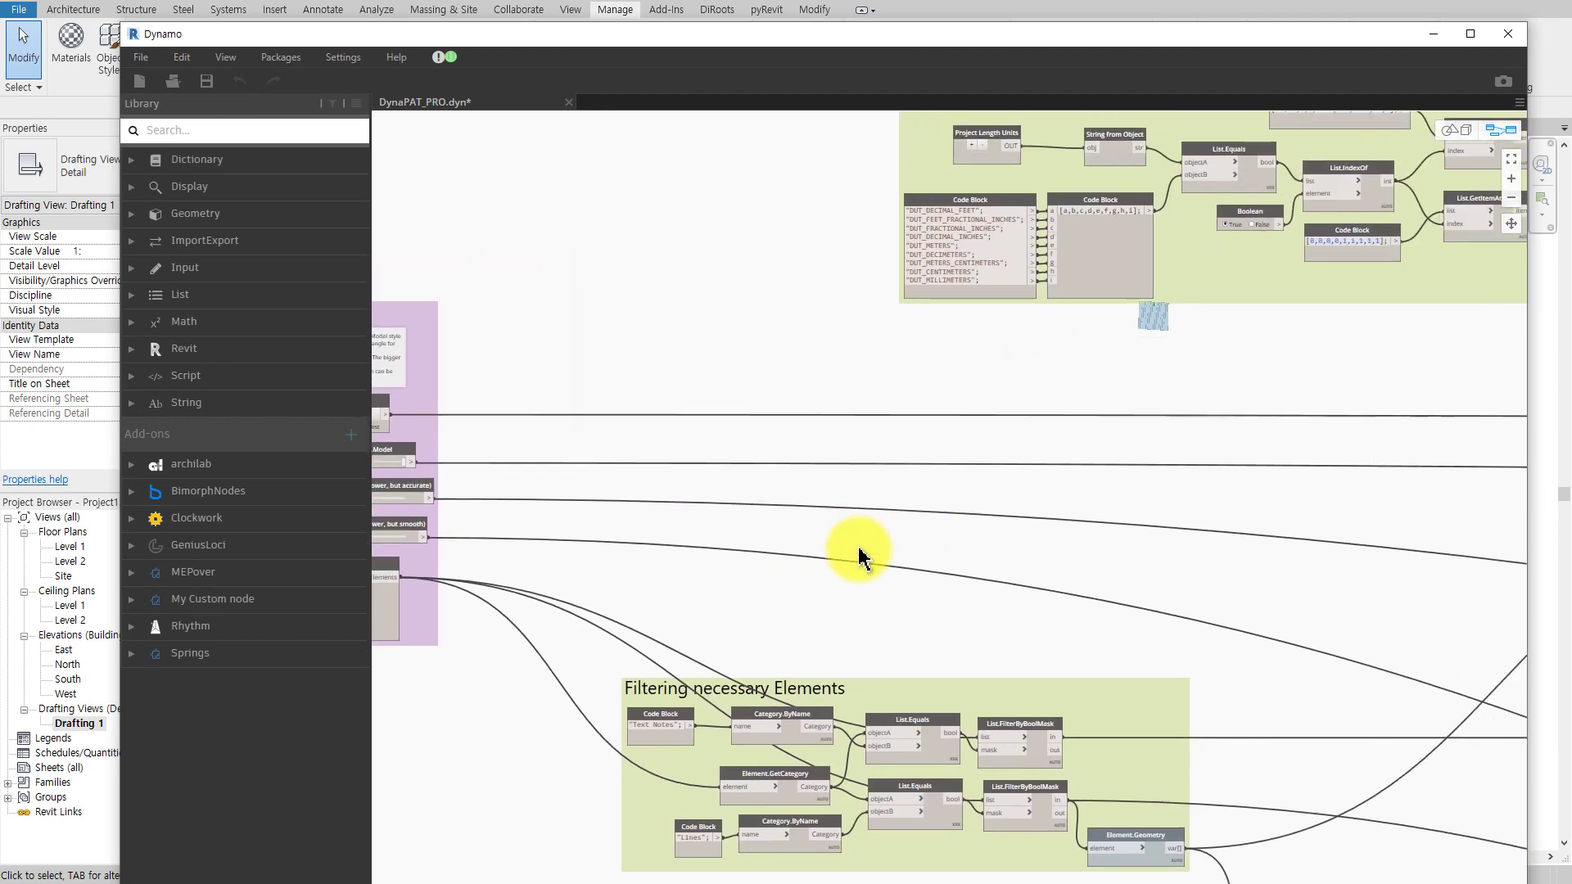
pyautogui.scroll(-1, 1109, 502)
pyautogui.scroll(1, 969, 555)
pyautogui.scroll(1, 982, 540)
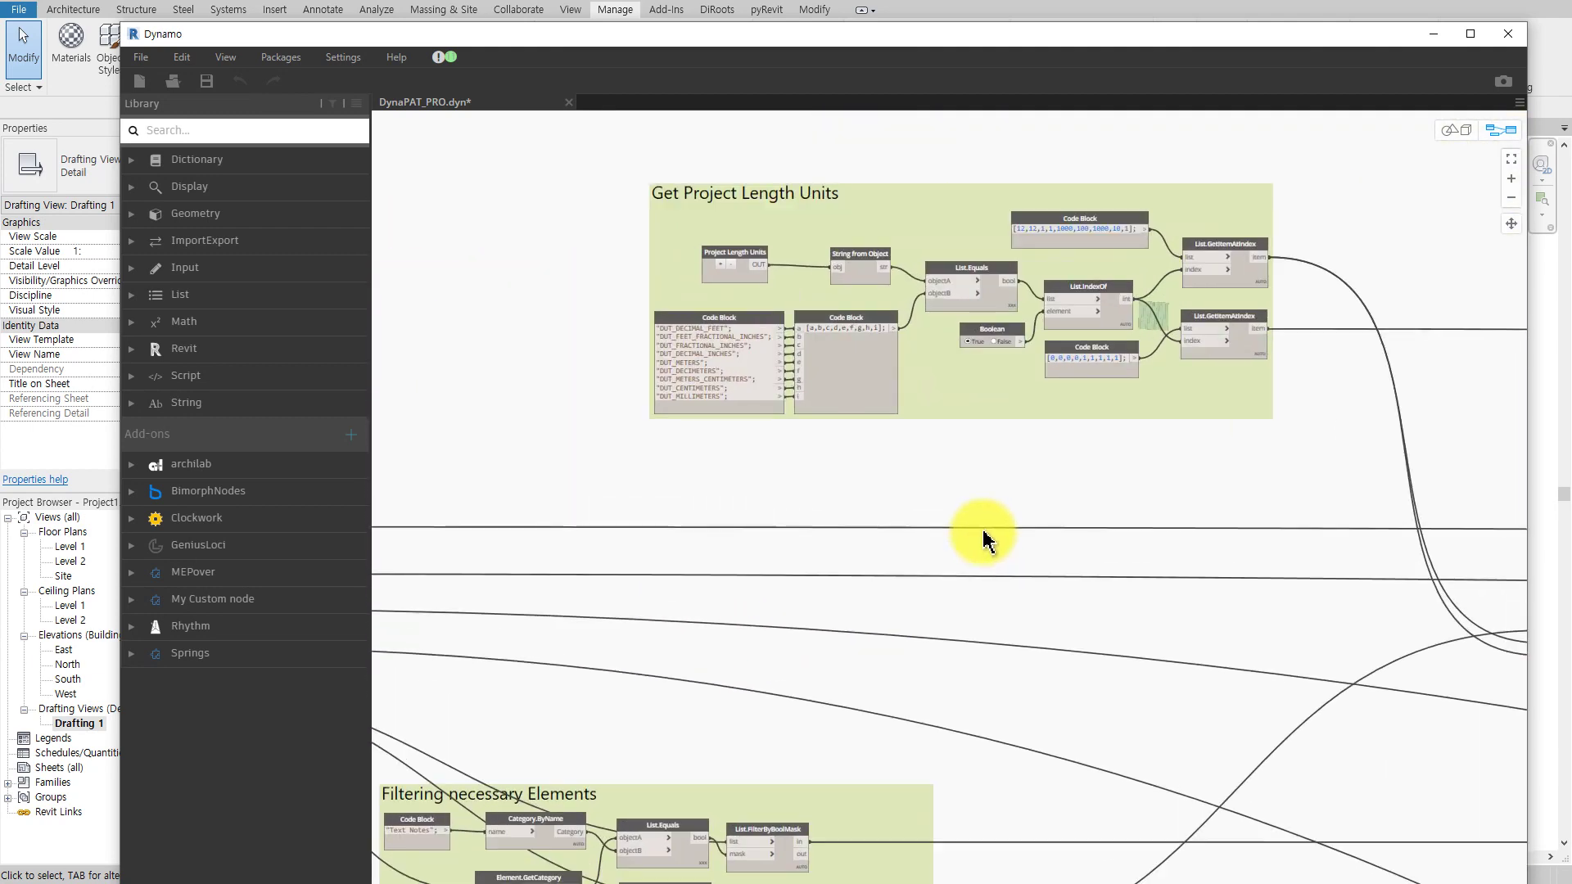
pyautogui.scroll(1, 1228, 565)
pyautogui.moveTo(1179, 562); pyautogui.dragTo(727, 543, button='middle')
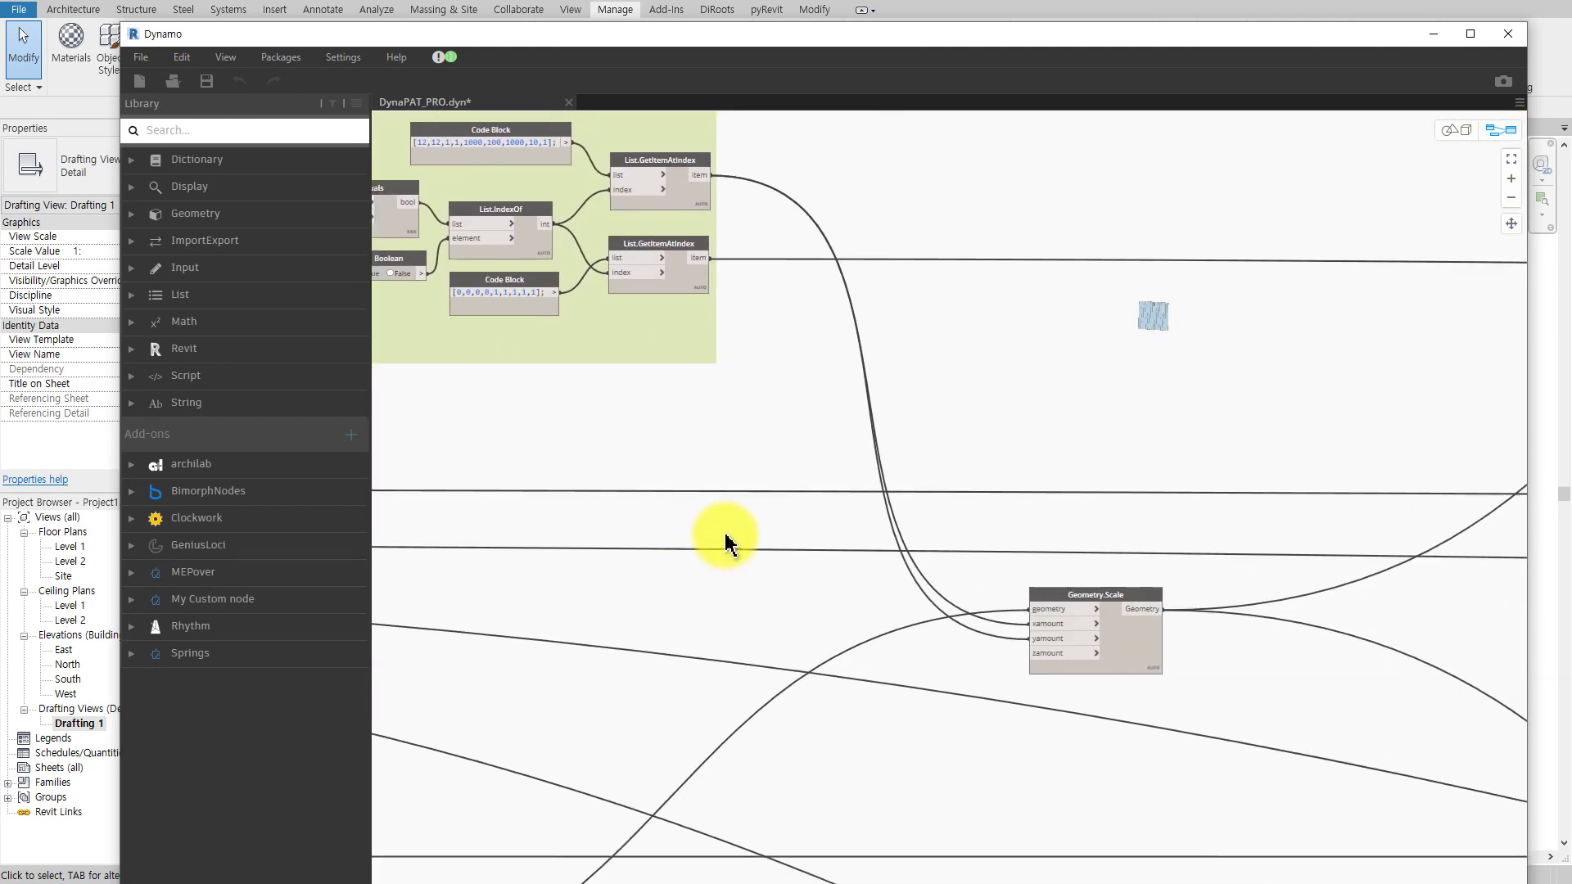
pyautogui.scroll(-1, 1212, 575)
pyautogui.scroll(-1, 1053, 568)
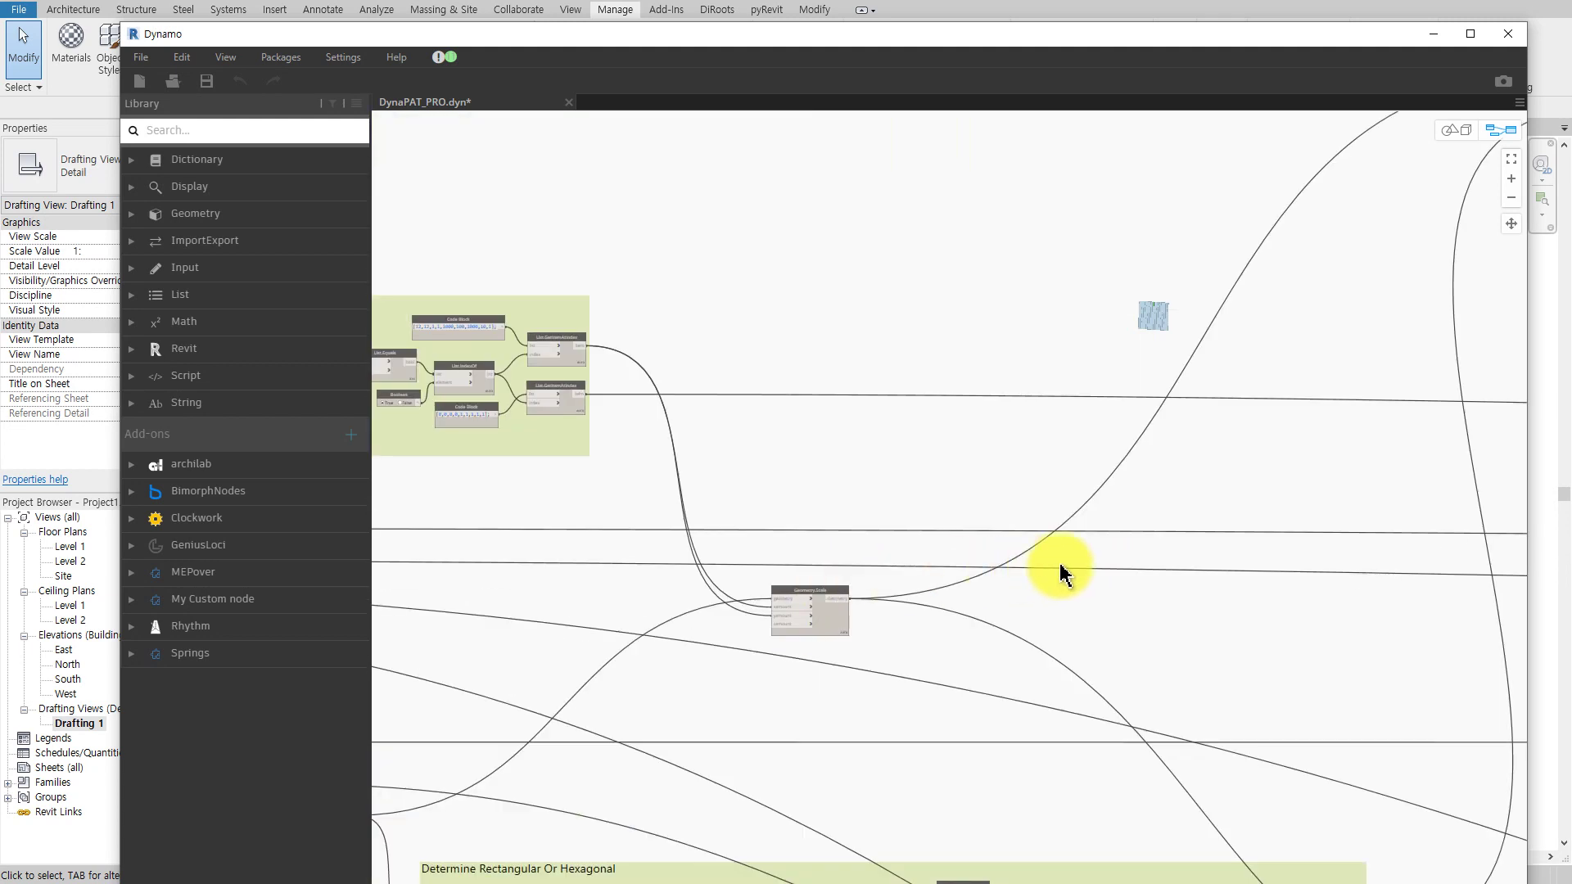
pyautogui.moveTo(1018, 589); pyautogui.dragTo(1362, 702, button='middle')
pyautogui.scroll(-1, 776, 600)
pyautogui.scroll(2, 852, 598)
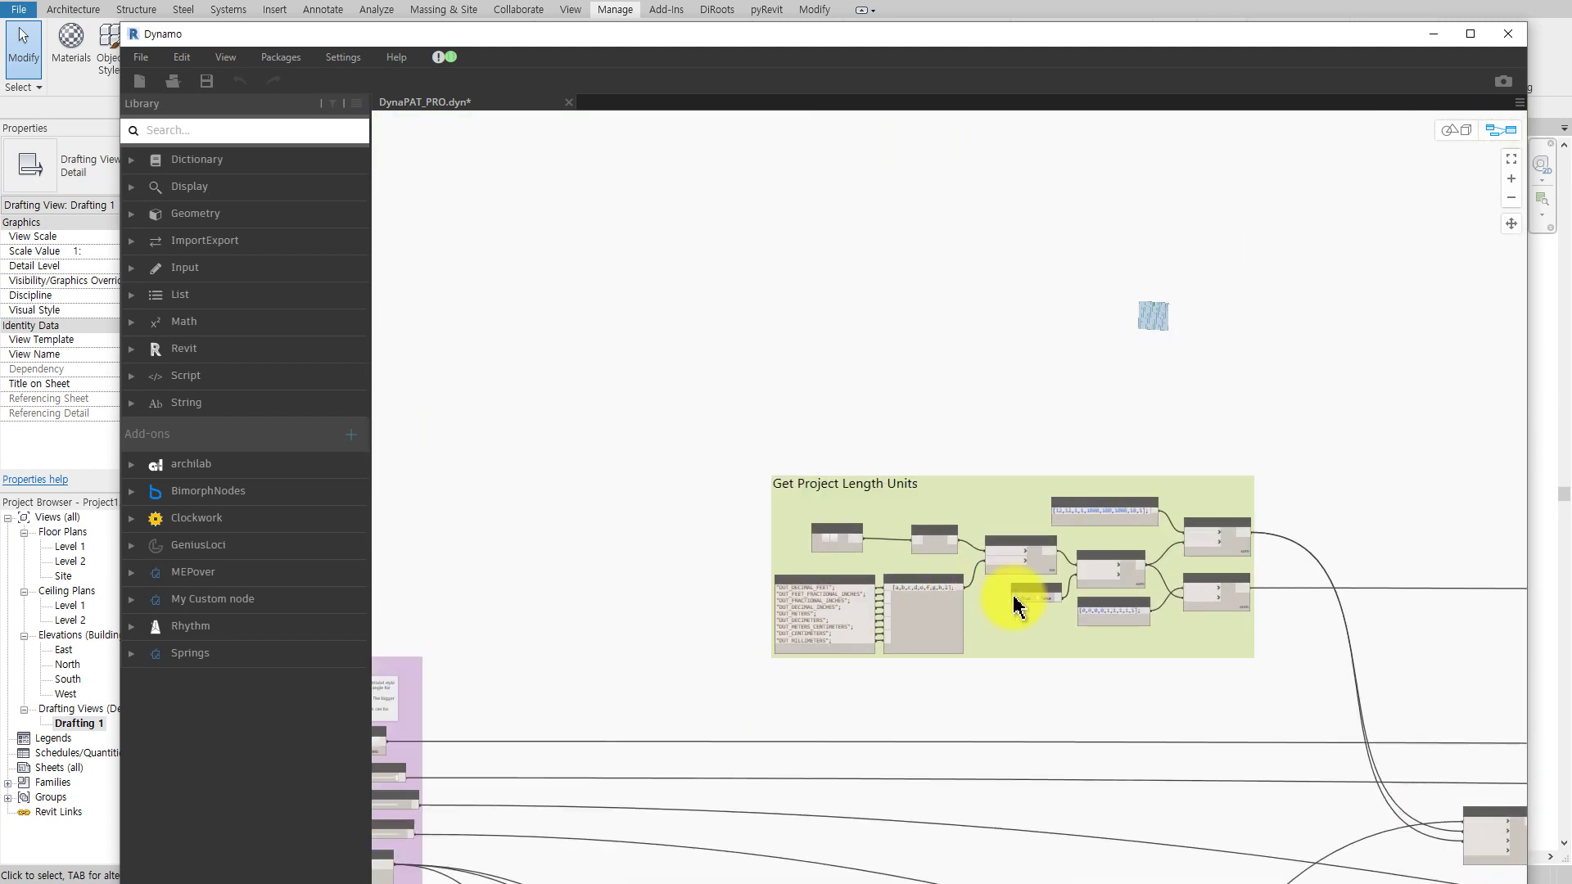
pyautogui.scroll(2, 1007, 622)
pyautogui.scroll(2, 901, 696)
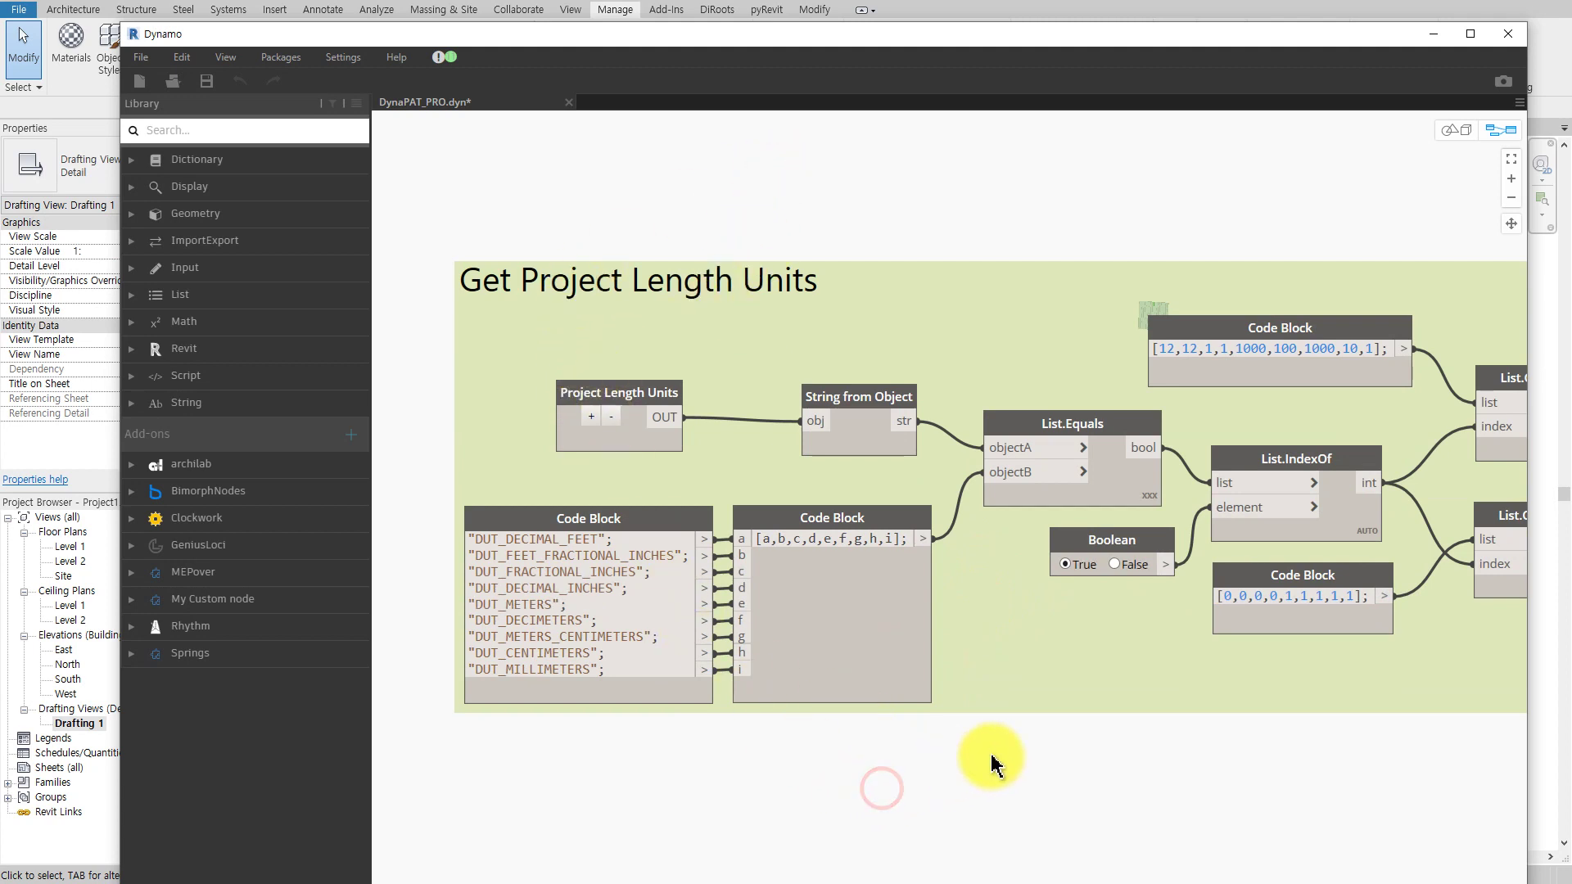
pyautogui.scroll(-1, 1146, 754)
pyautogui.moveTo(1326, 748); pyautogui.dragTo(701, 719, button='middle')
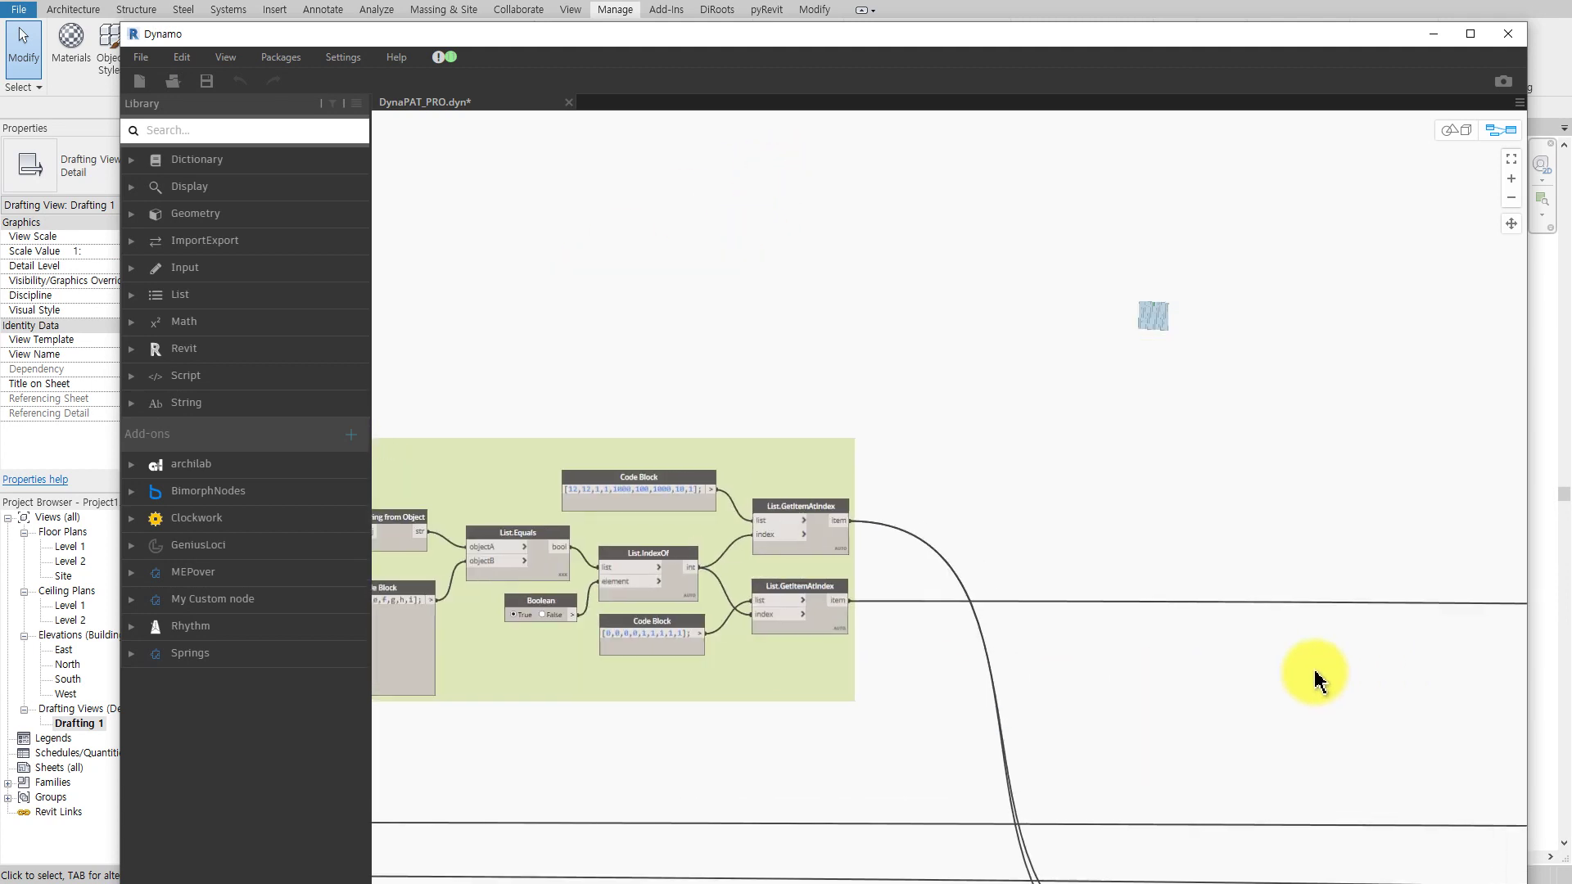
pyautogui.moveTo(1314, 679); pyautogui.dragTo(870, 625, button='middle')
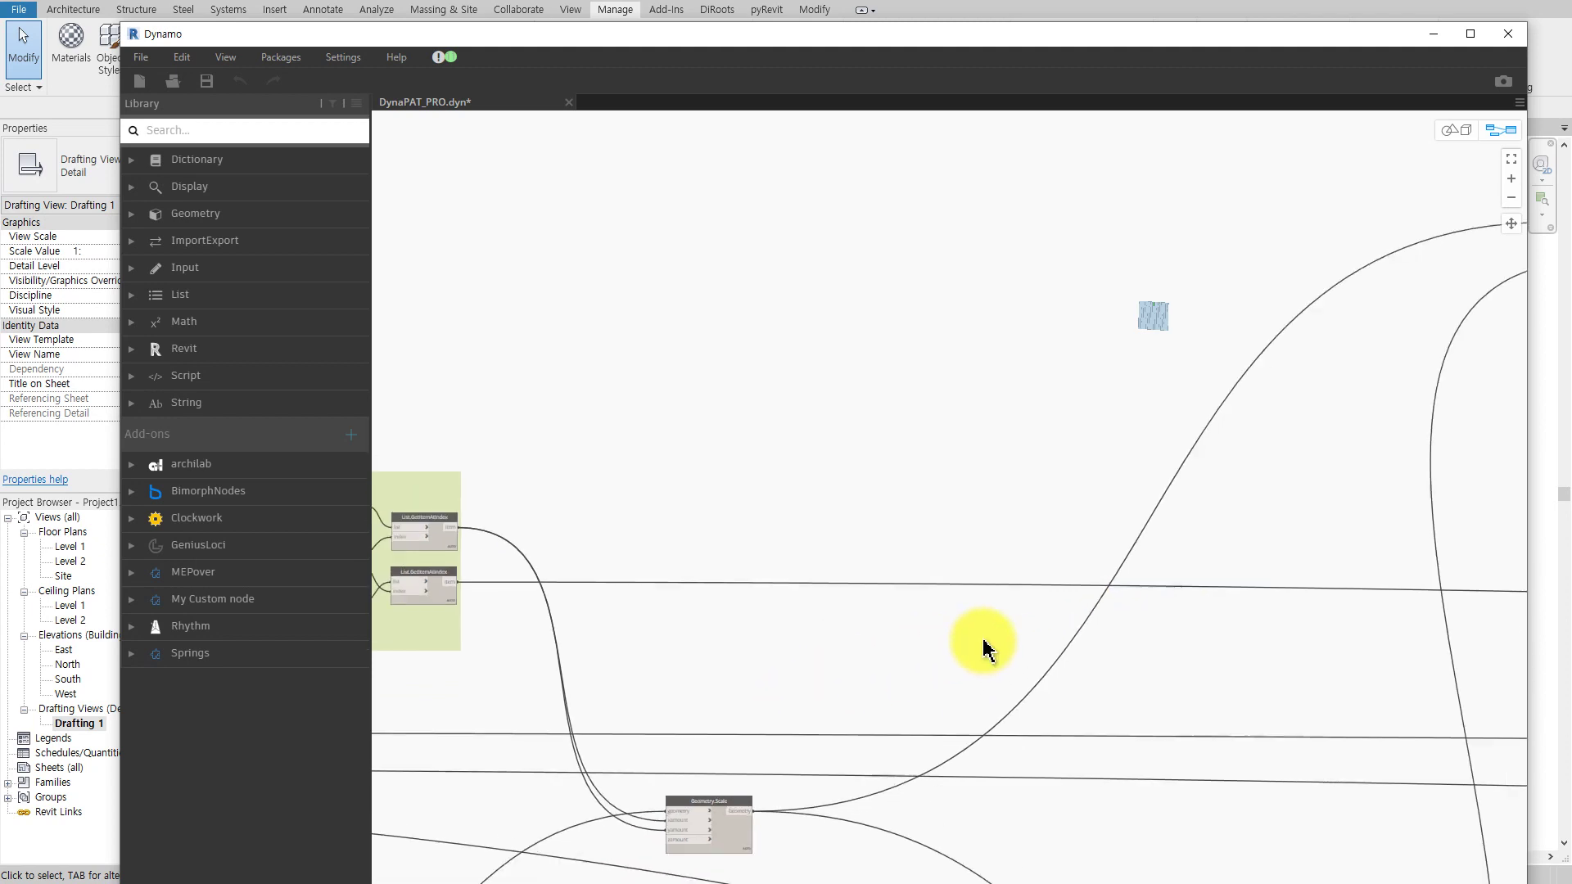
pyautogui.scroll(-2, 1010, 638)
pyautogui.scroll(1, 1053, 589)
pyautogui.scroll(1, 976, 491)
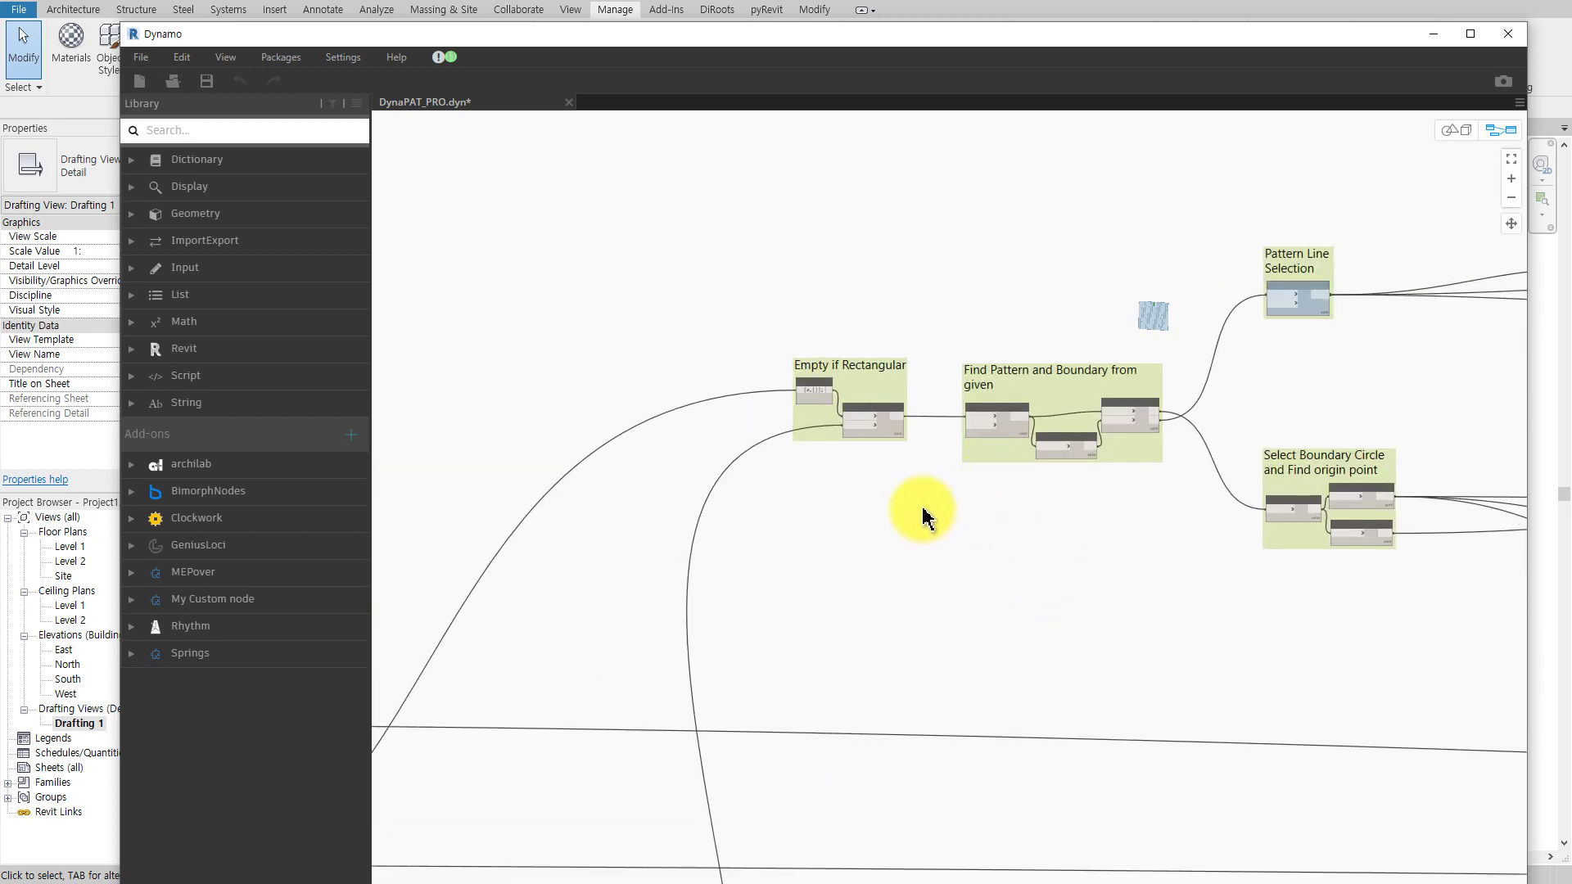
pyautogui.moveTo(923, 516); pyautogui.dragTo(514, 524, button='middle')
pyautogui.scroll(-2, 1200, 505)
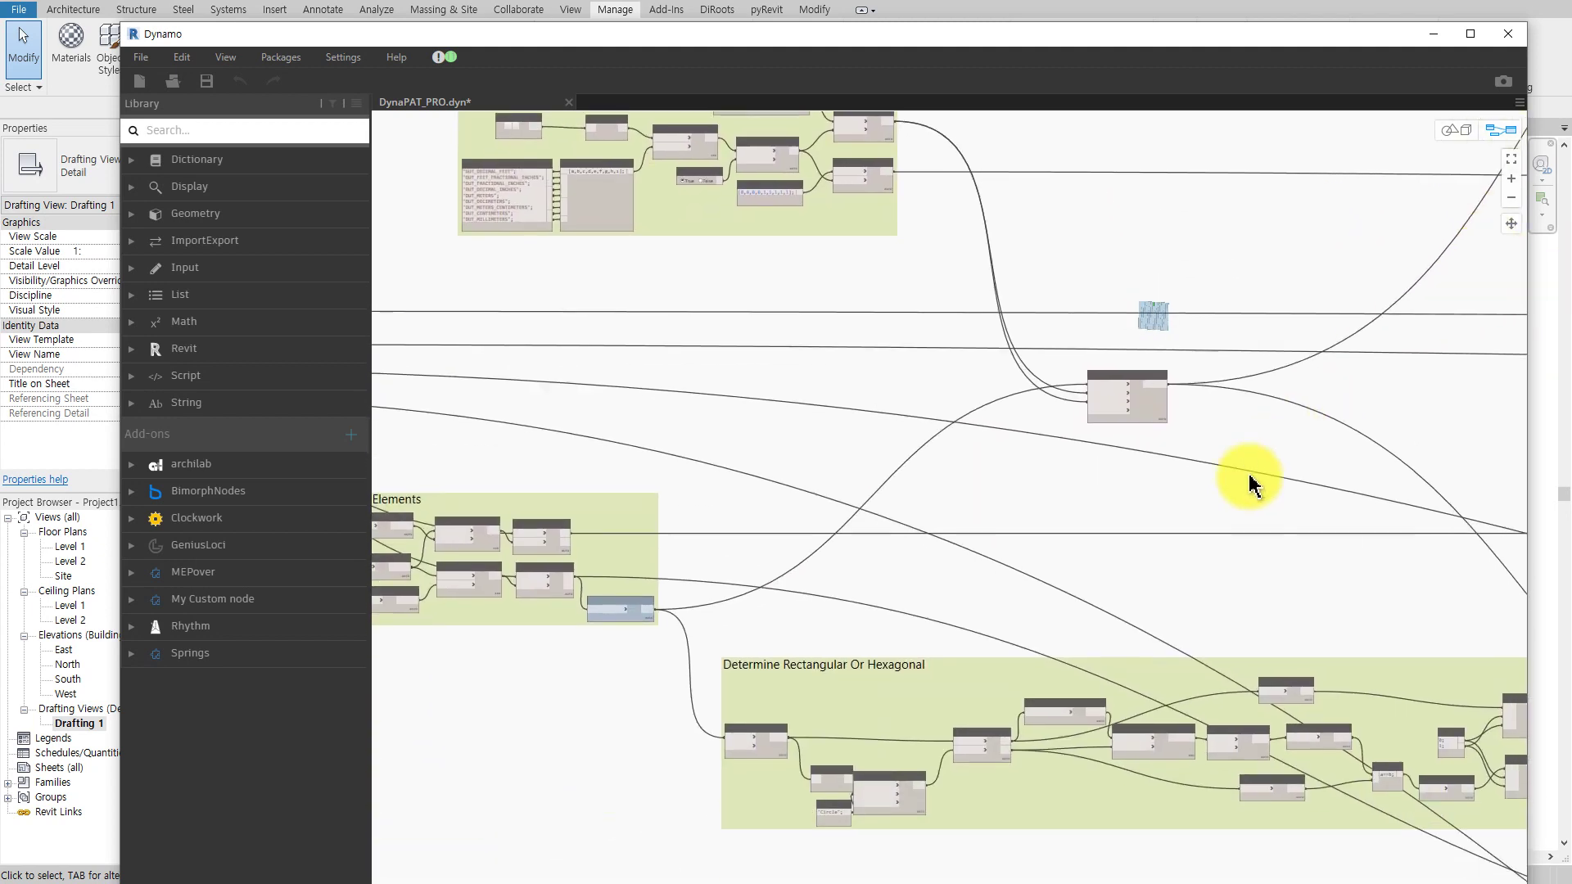
pyautogui.moveTo(1250, 483); pyautogui.dragTo(1368, 407, button='middle')
pyautogui.scroll(-1, 1245, 458)
pyautogui.scroll(1, 868, 524)
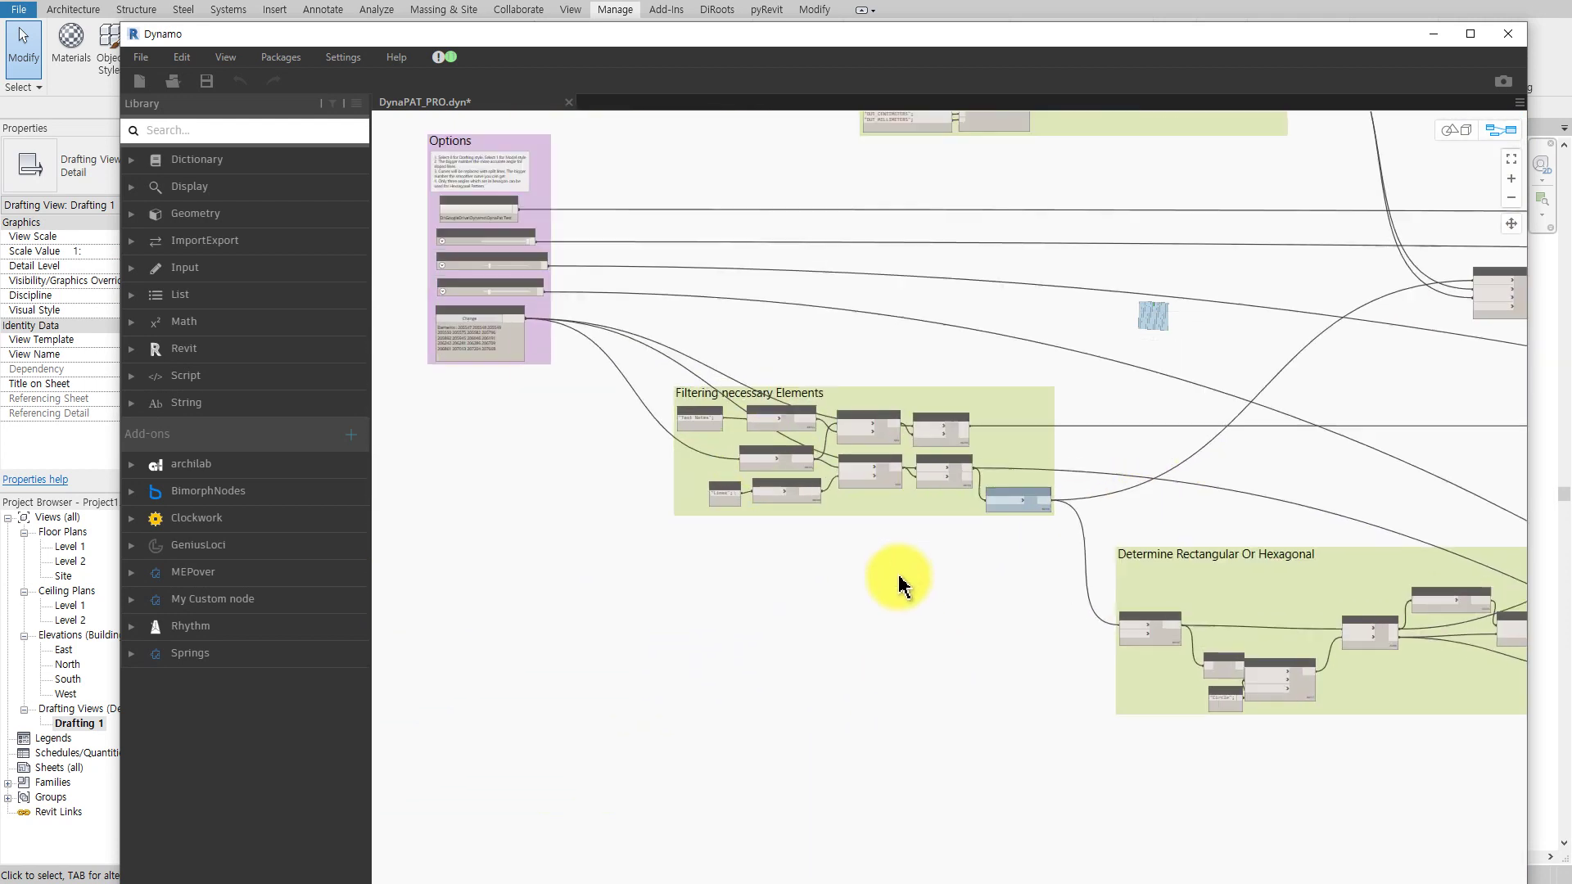
pyautogui.moveTo(912, 625); pyautogui.dragTo(445, 572, button='middle')
pyautogui.scroll(1, 933, 737)
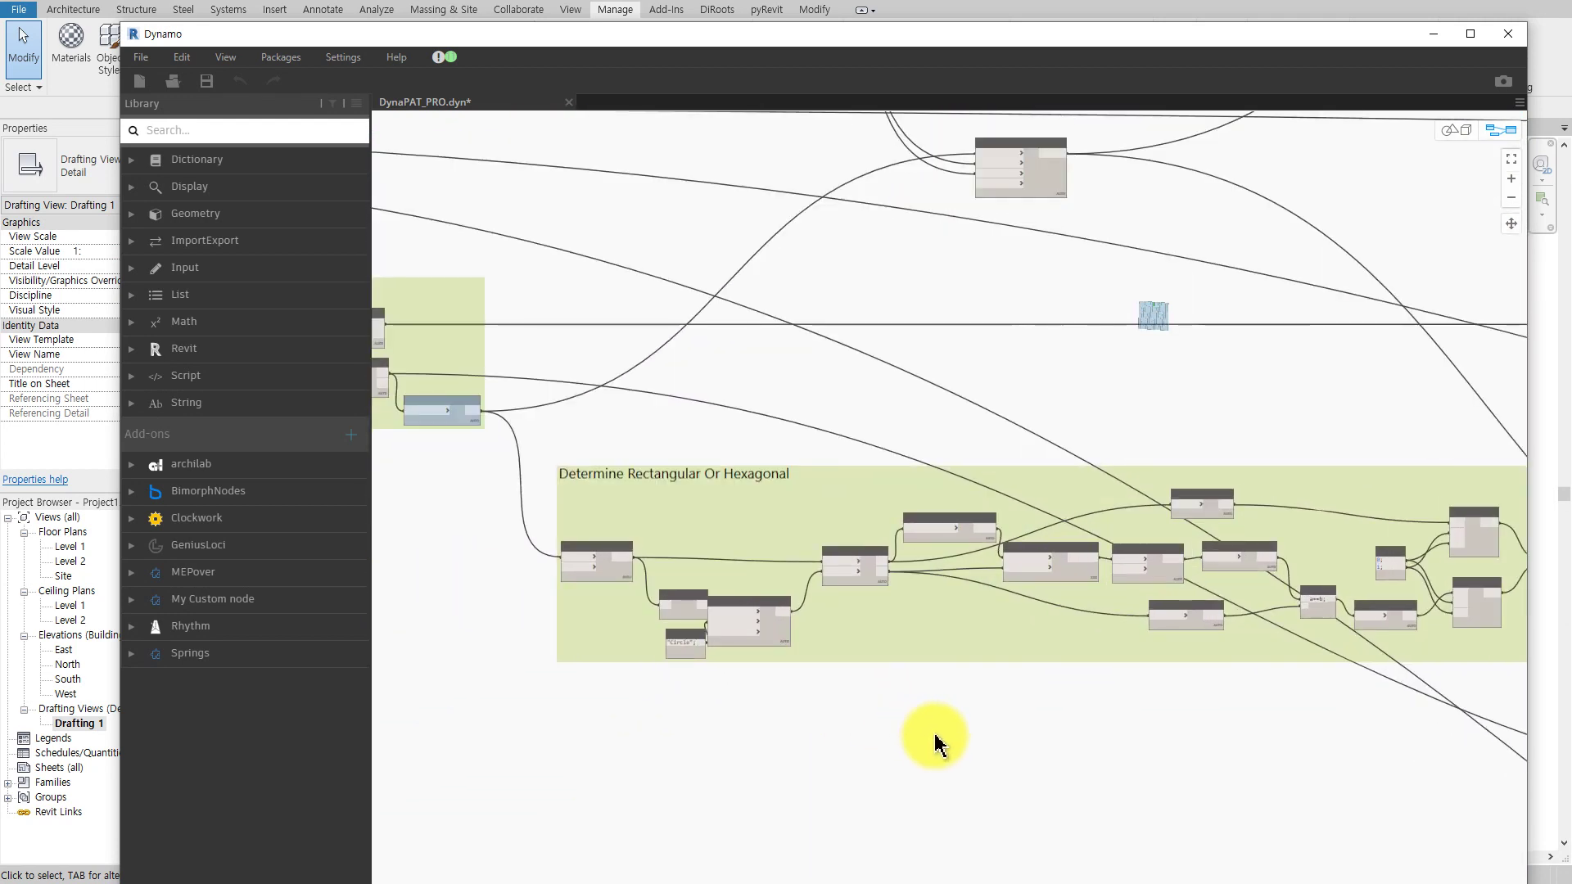
pyautogui.scroll(1, 1105, 724)
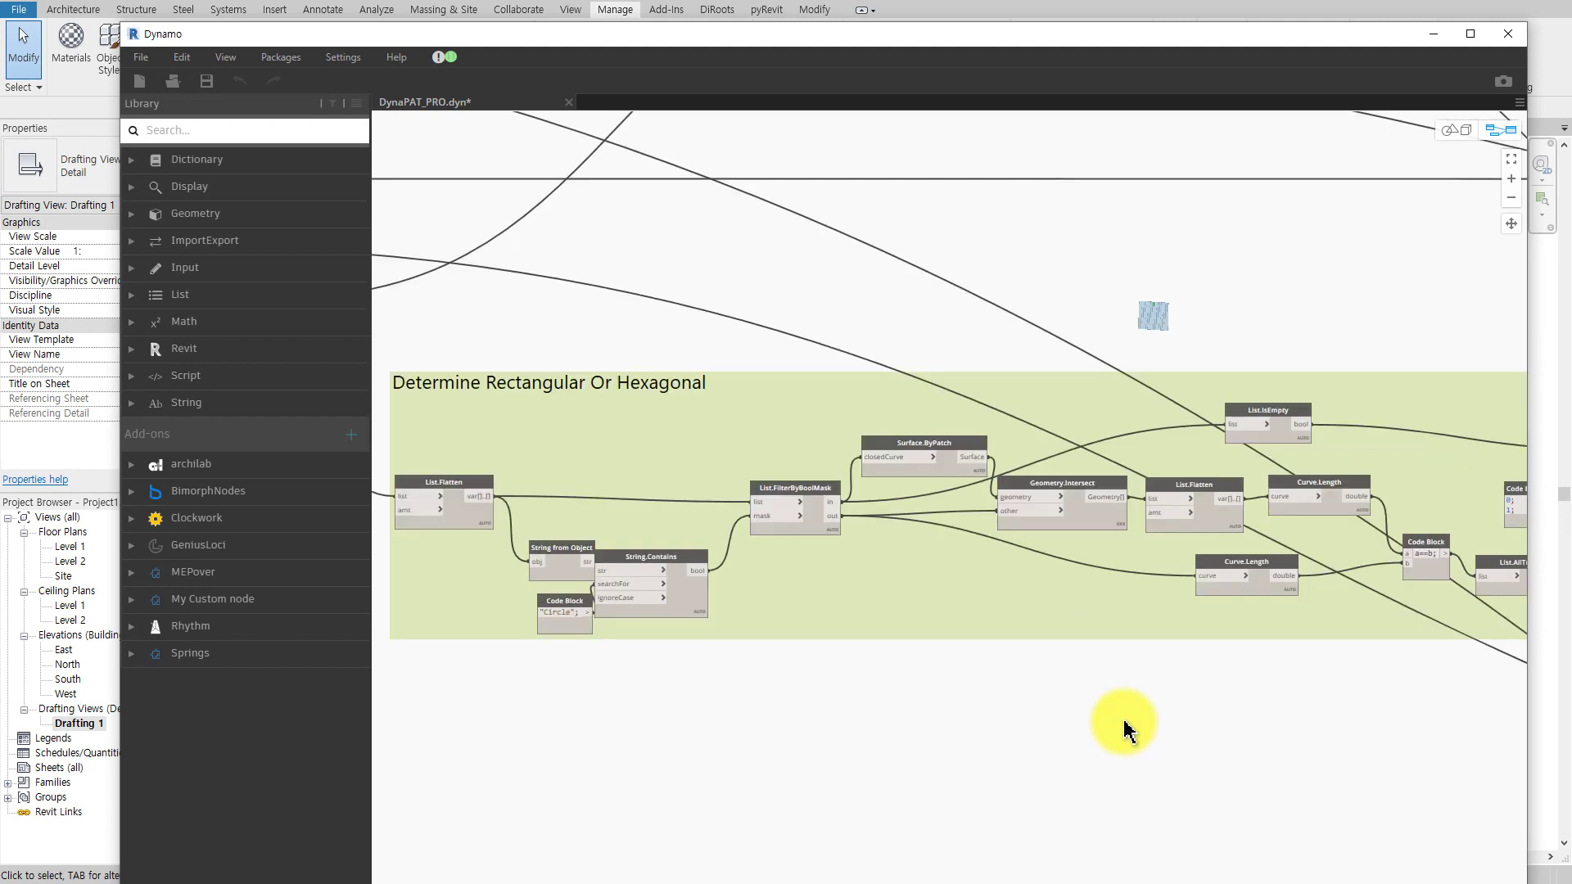
pyautogui.scroll(-1, 1123, 726)
pyautogui.moveTo(1123, 726); pyautogui.dragTo(831, 745, button='middle')
pyautogui.moveTo(1239, 730); pyautogui.dragTo(941, 754, button='middle')
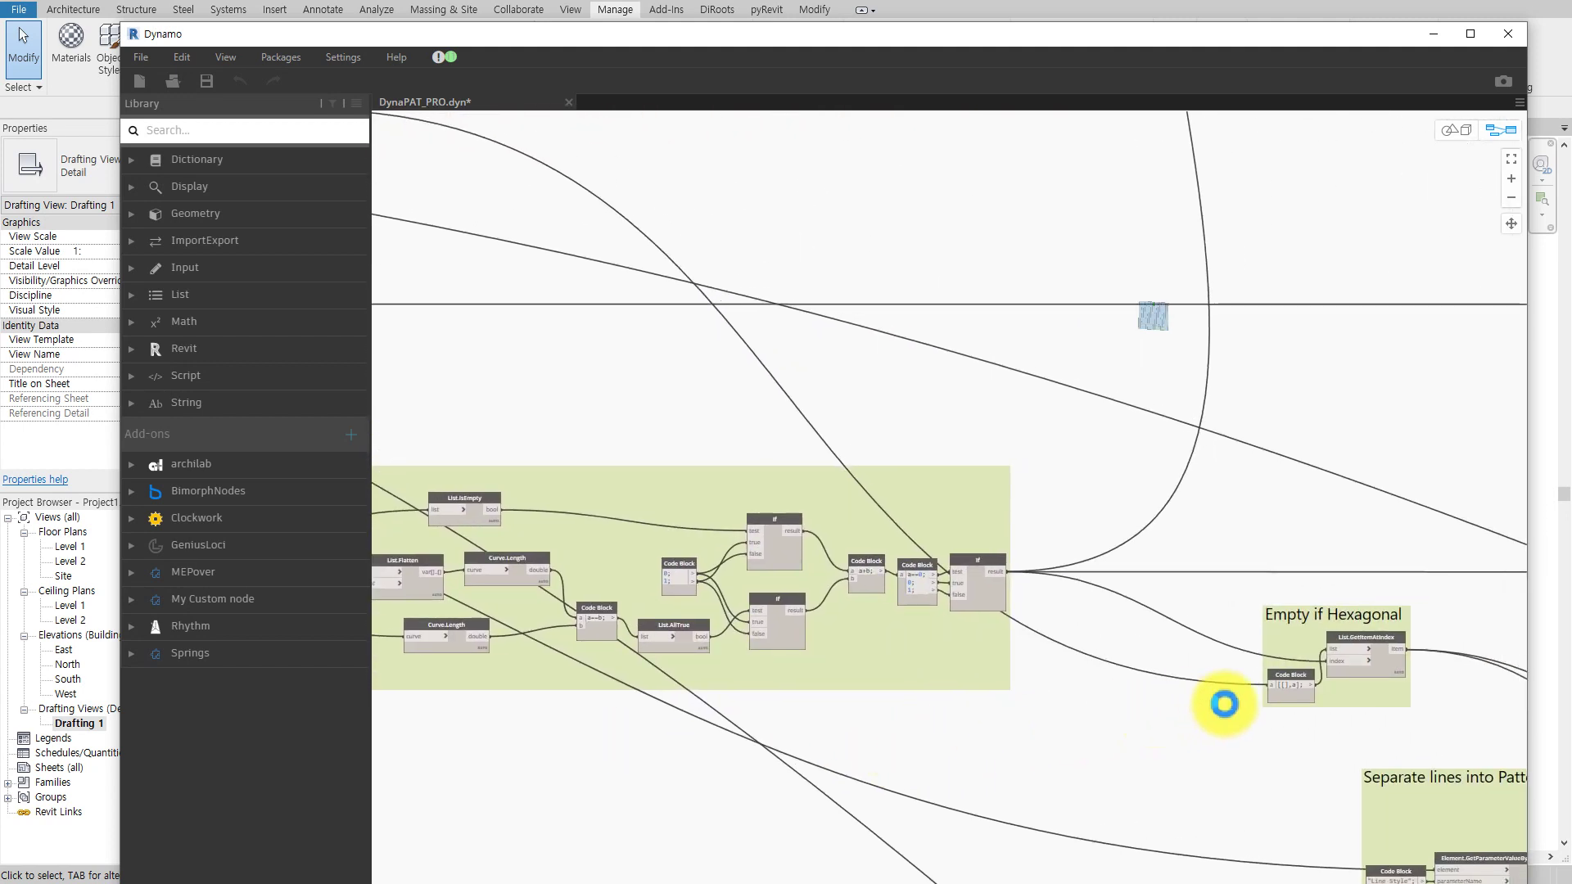
pyautogui.scroll(-1, 1220, 702)
pyautogui.scroll(-1, 1220, 703)
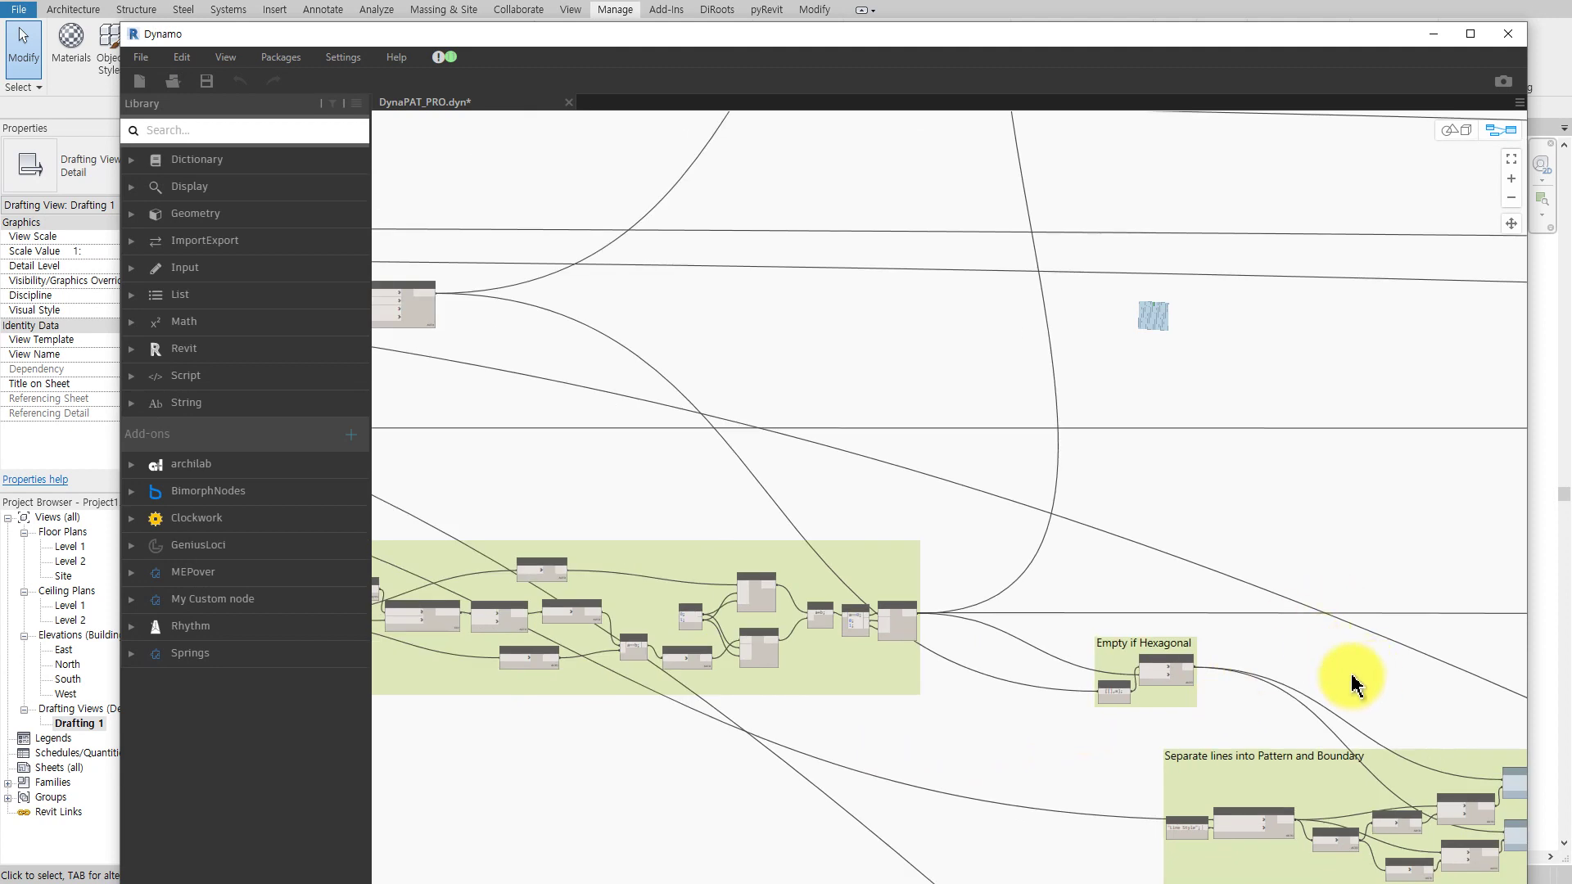
pyautogui.moveTo(1352, 682)
pyautogui.mouseDown(button='middle')
pyautogui.moveTo(1158, 614)
pyautogui.moveTo(948, 453)
pyautogui.mouseUp(button='middle')
pyautogui.scroll(2, 1337, 741)
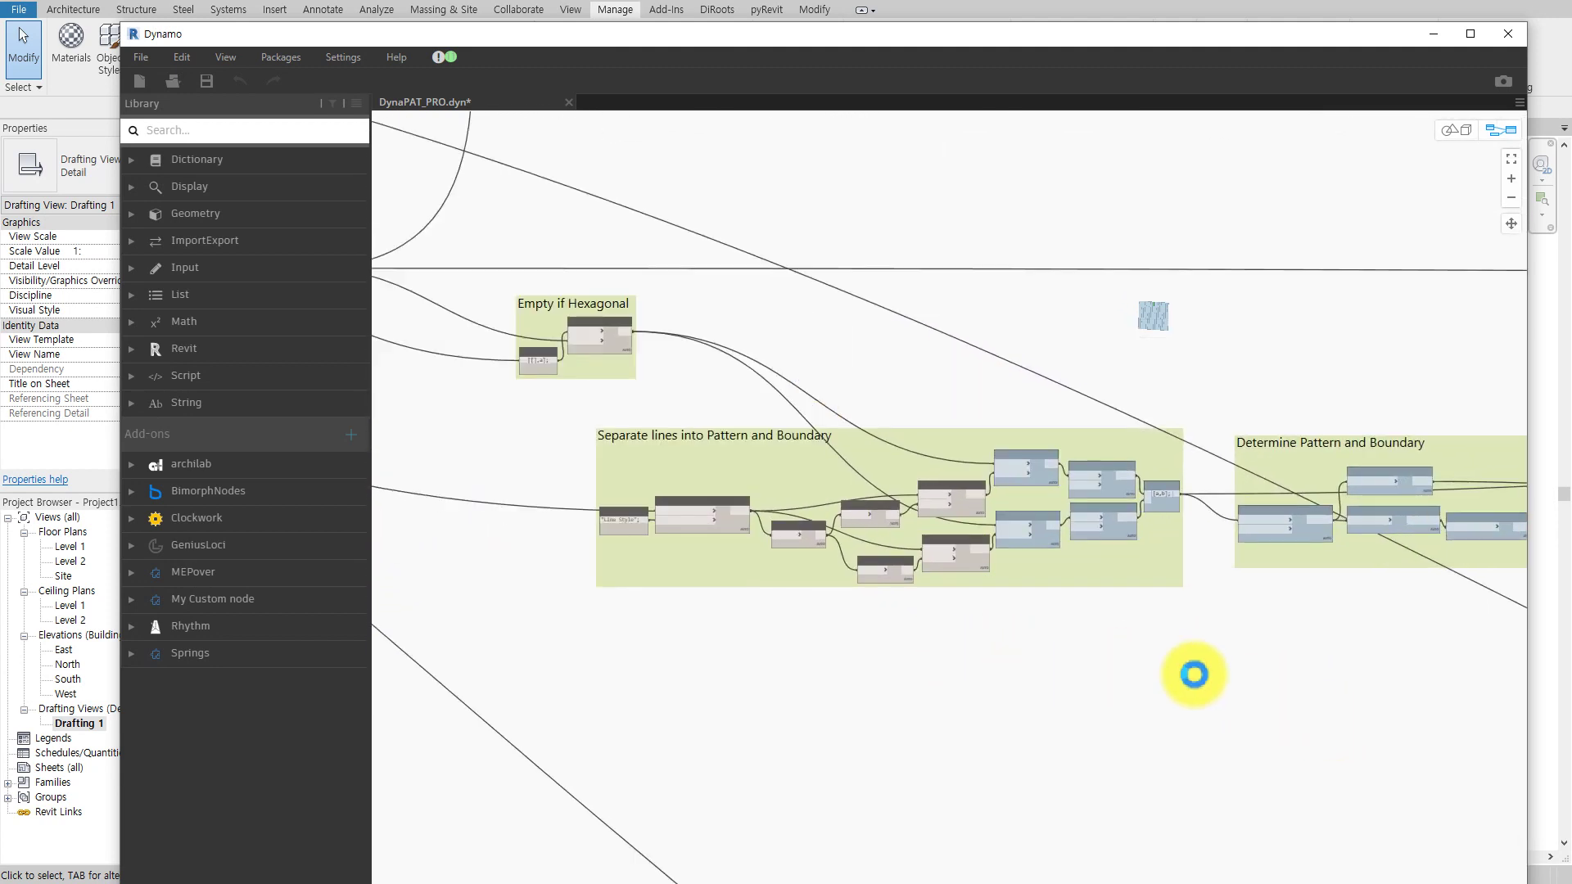
pyautogui.scroll(3, 1193, 675)
pyautogui.moveTo(1234, 676); pyautogui.dragTo(835, 716, button='middle')
pyautogui.moveTo(975, 710); pyautogui.dragTo(711, 718, button='middle')
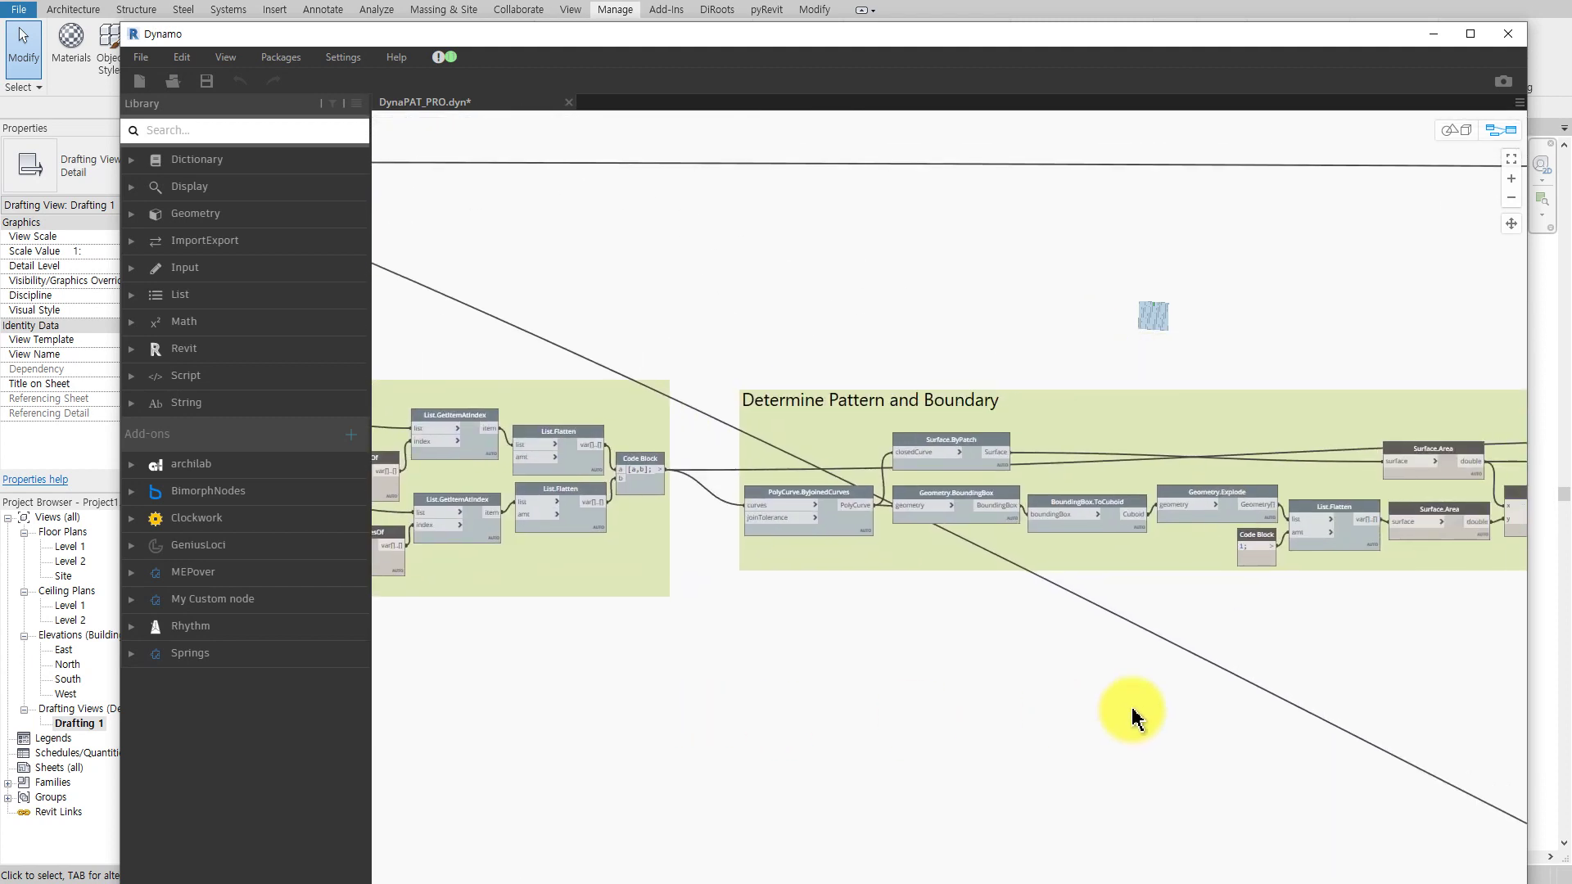
pyautogui.moveTo(1326, 692); pyautogui.dragTo(1070, 702, button='middle')
pyautogui.moveTo(1417, 702)
pyautogui.mouseDown(button='middle')
pyautogui.moveTo(843, 702)
pyautogui.moveTo(417, 732)
pyautogui.mouseUp(button='middle')
pyautogui.moveTo(1313, 646)
pyautogui.mouseDown(button='middle')
pyautogui.moveTo(1070, 551)
pyautogui.moveTo(730, 666)
pyautogui.mouseUp(button='middle')
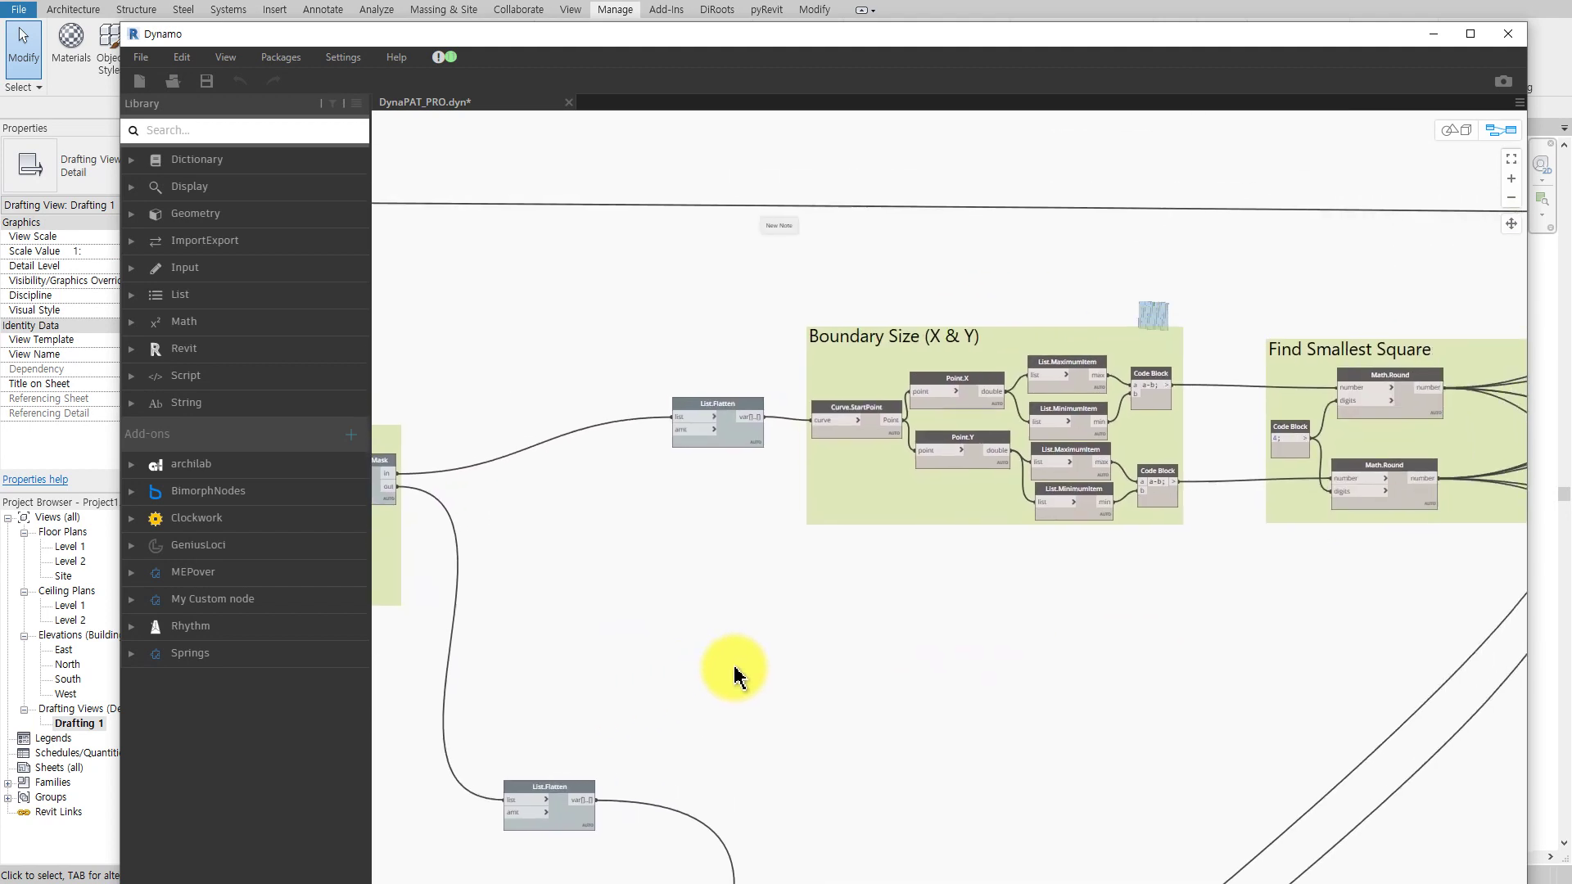
pyautogui.scroll(-2, 933, 712)
pyautogui.scroll(-2, 986, 551)
pyautogui.moveTo(986, 551); pyautogui.dragTo(1148, 292, button='middle')
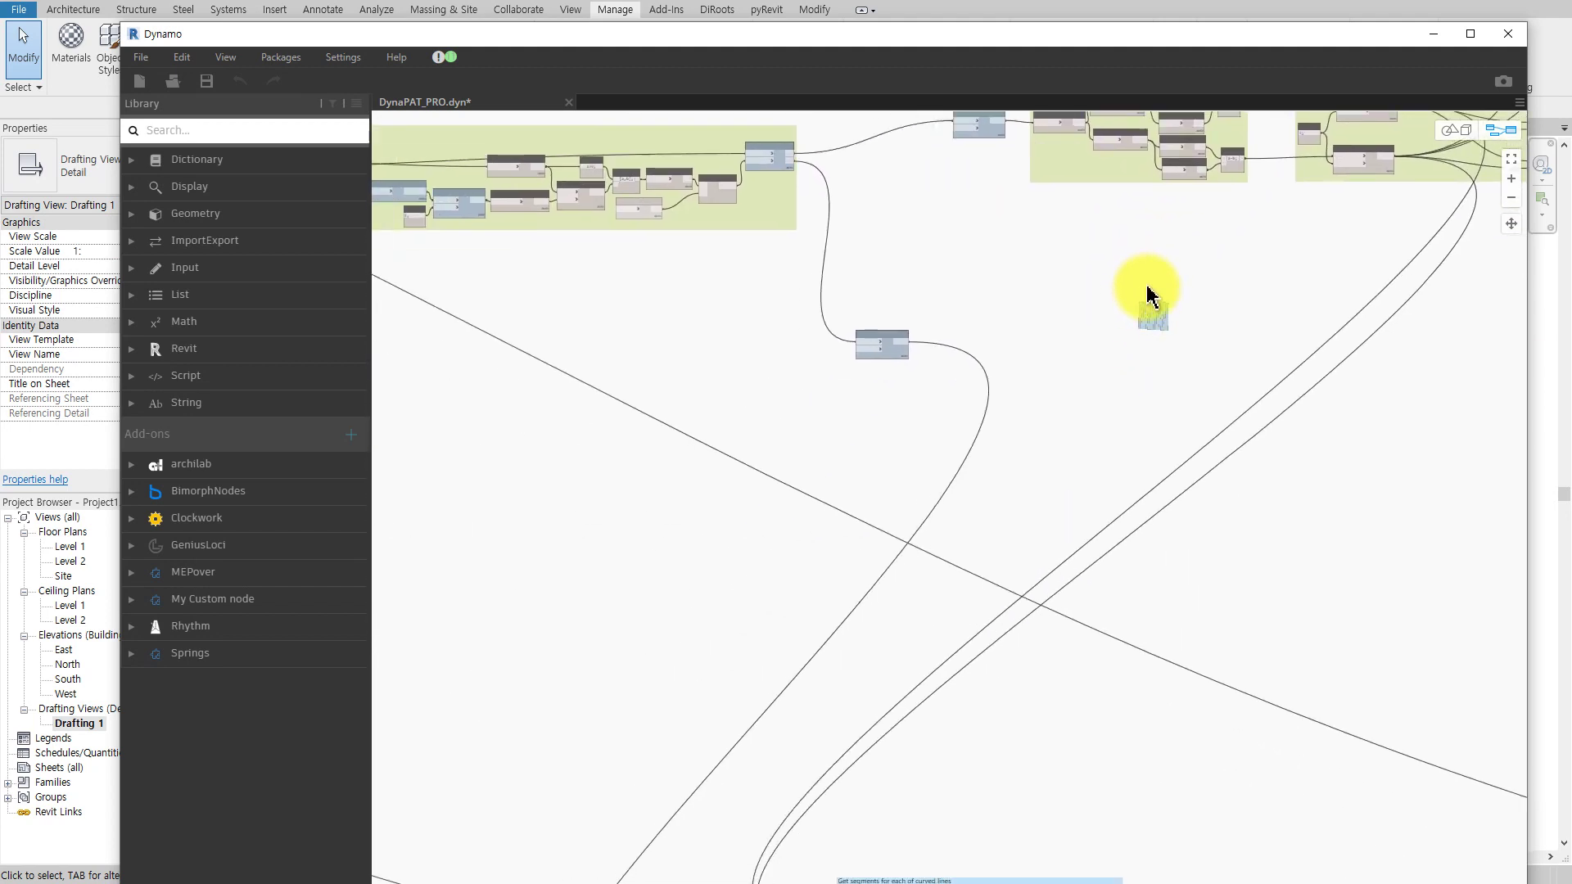
pyautogui.scroll(-2, 1073, 537)
pyautogui.moveTo(1063, 523); pyautogui.dragTo(1122, 302, button='middle')
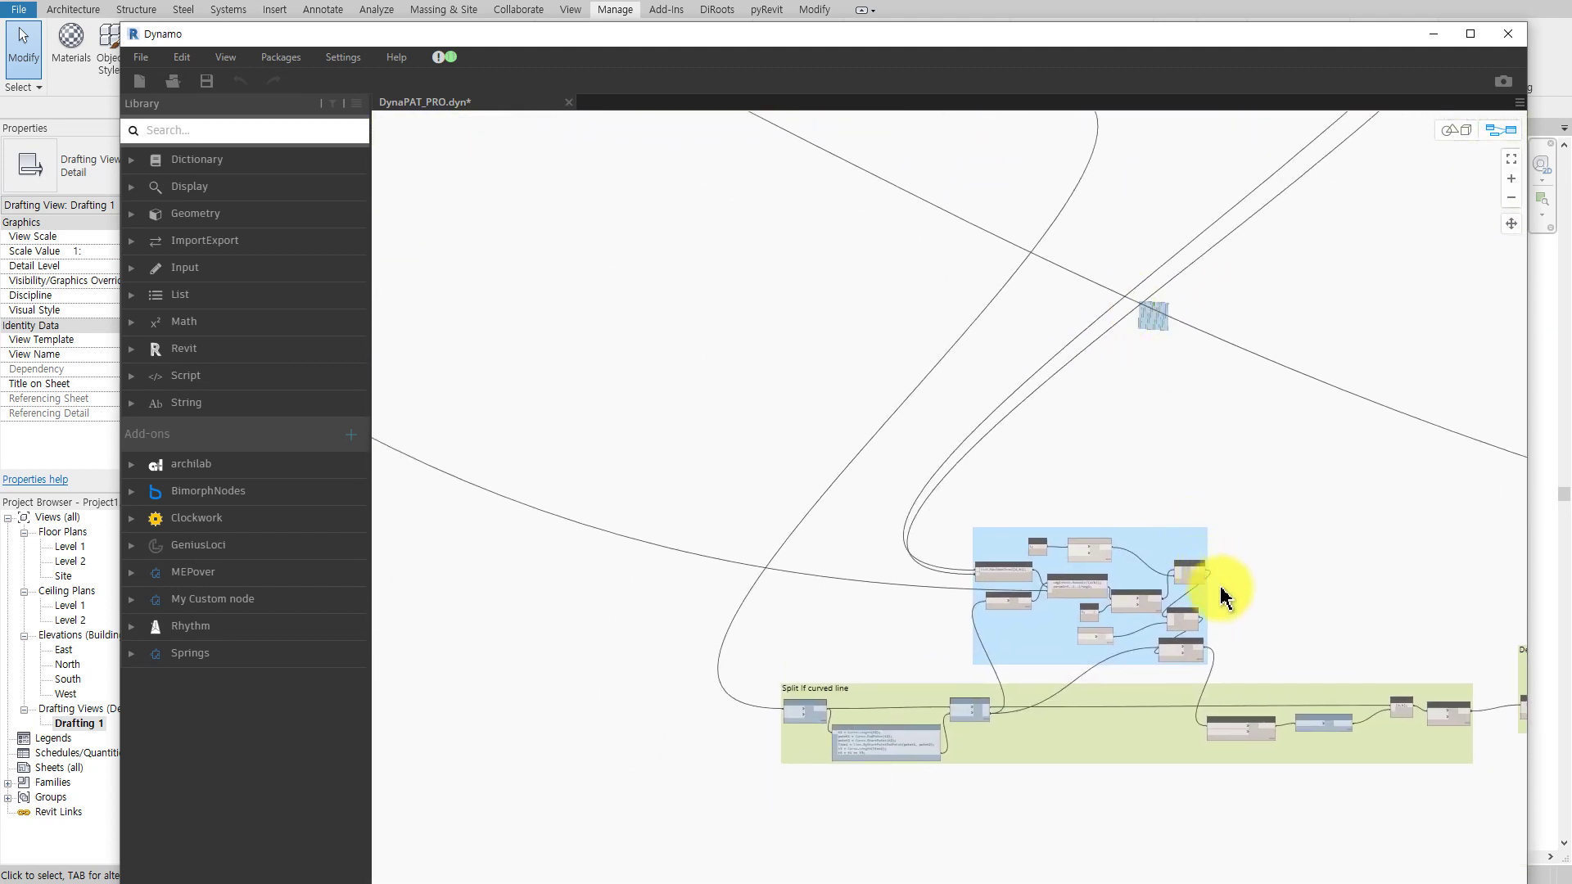
pyautogui.scroll(2, 1258, 634)
pyautogui.scroll(1, 1309, 623)
pyautogui.scroll(1, 1302, 586)
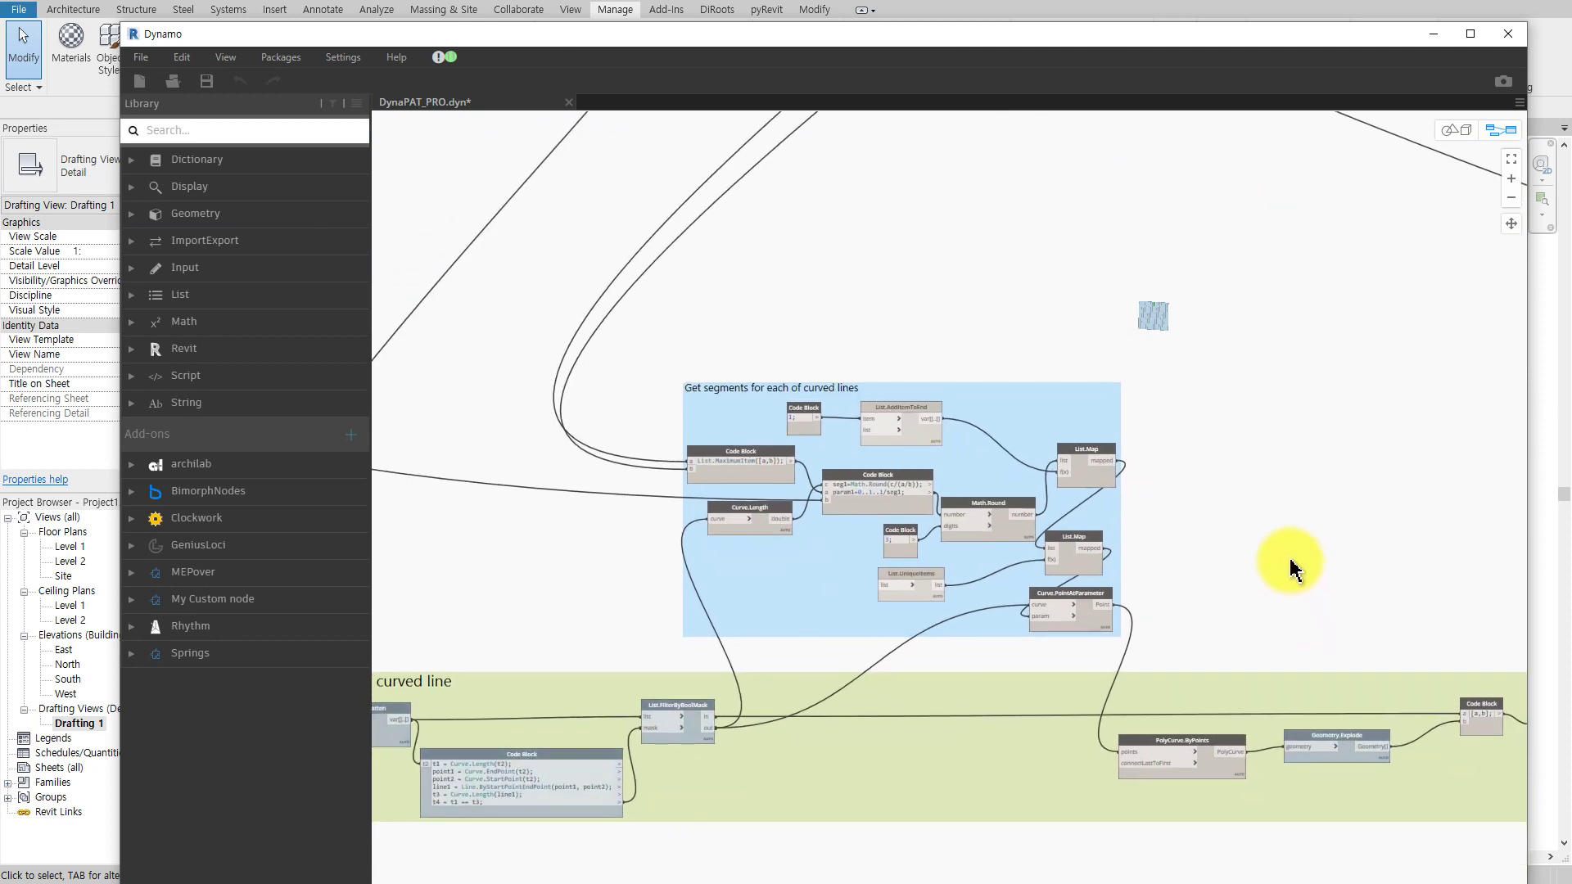
pyautogui.moveTo(1291, 561)
pyautogui.mouseDown(button='middle')
pyautogui.moveTo(1225, 516)
pyautogui.moveTo(828, 526)
pyautogui.mouseUp(button='middle')
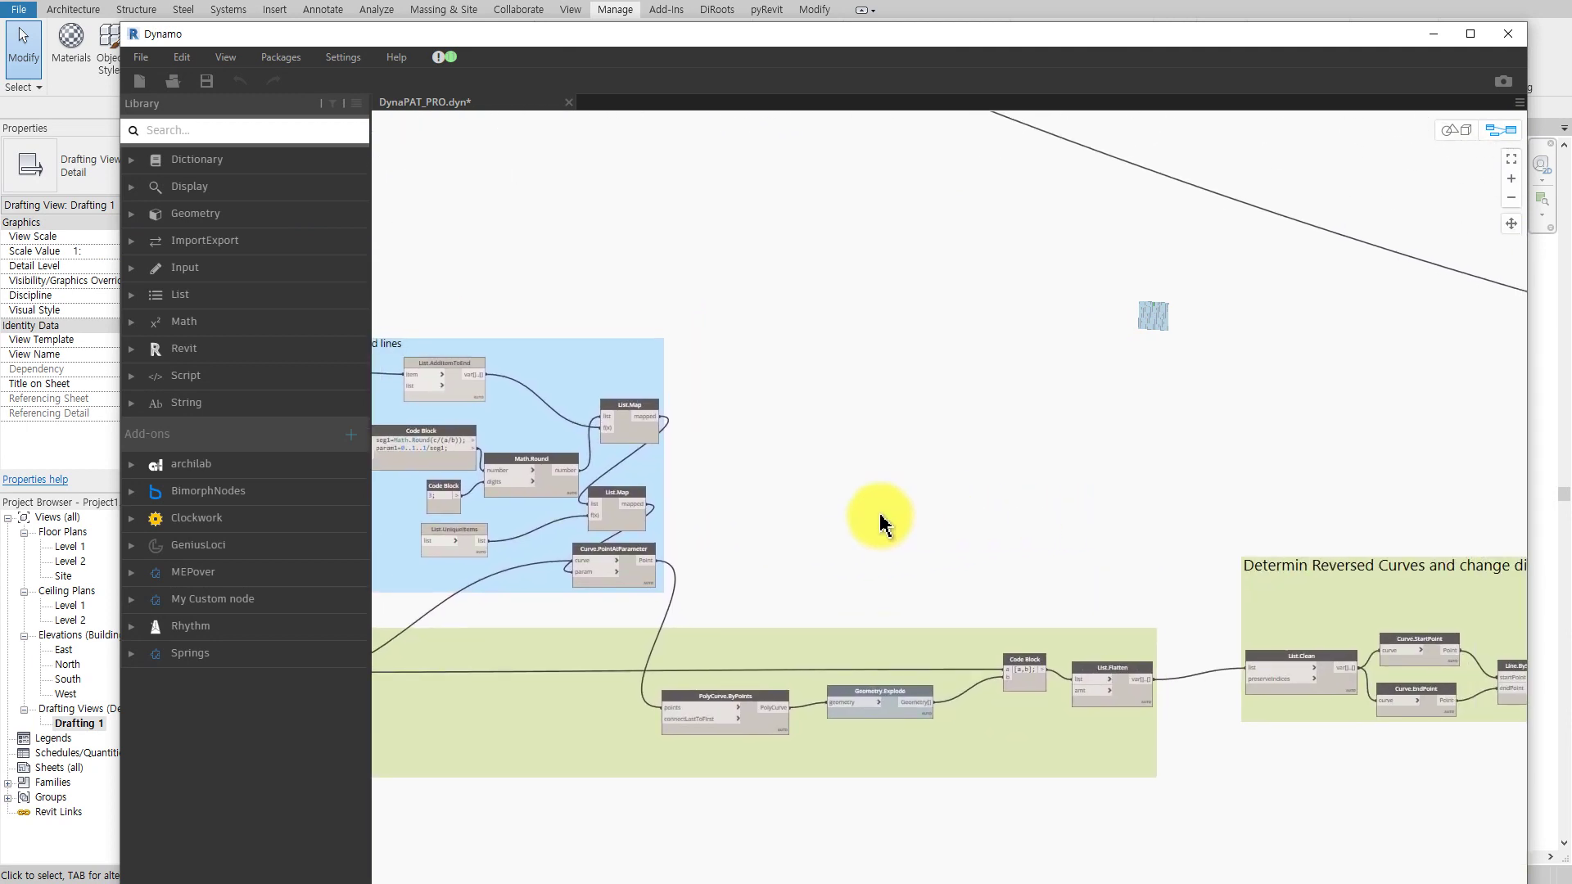
pyautogui.scroll(-1, 881, 524)
pyautogui.moveTo(1269, 541); pyautogui.dragTo(846, 551, button='middle')
pyautogui.scroll(-1, 1123, 519)
pyautogui.scroll(1, 1011, 551)
pyautogui.moveTo(1010, 551); pyautogui.dragTo(655, 606, button='middle')
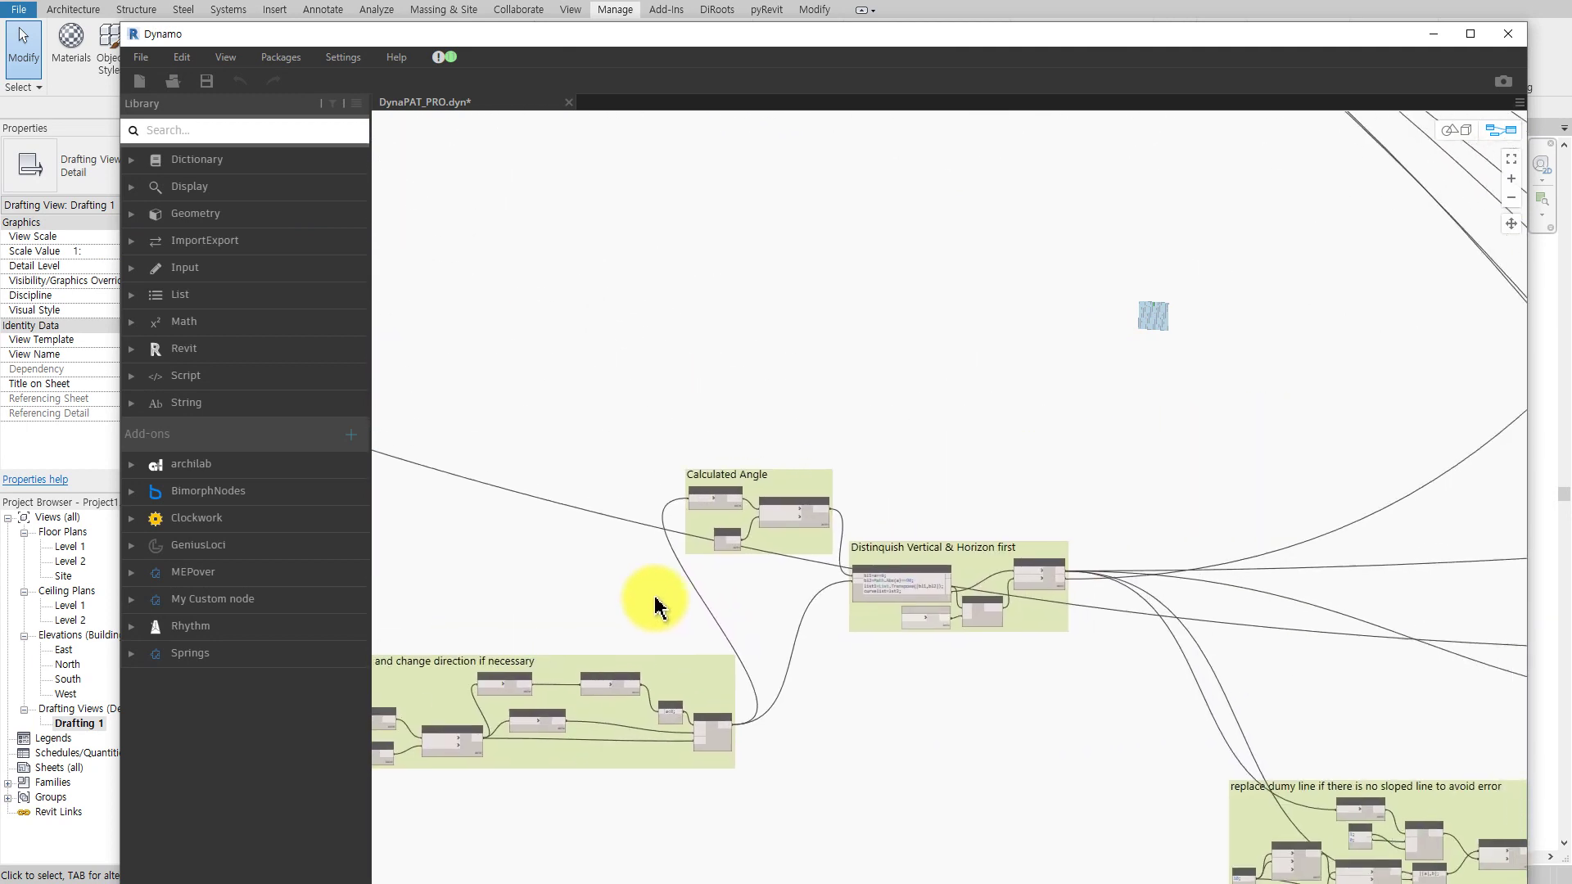
pyautogui.moveTo(1169, 526); pyautogui.dragTo(860, 446, button='middle')
pyautogui.moveTo(1120, 478); pyautogui.dragTo(966, 467, button='middle')
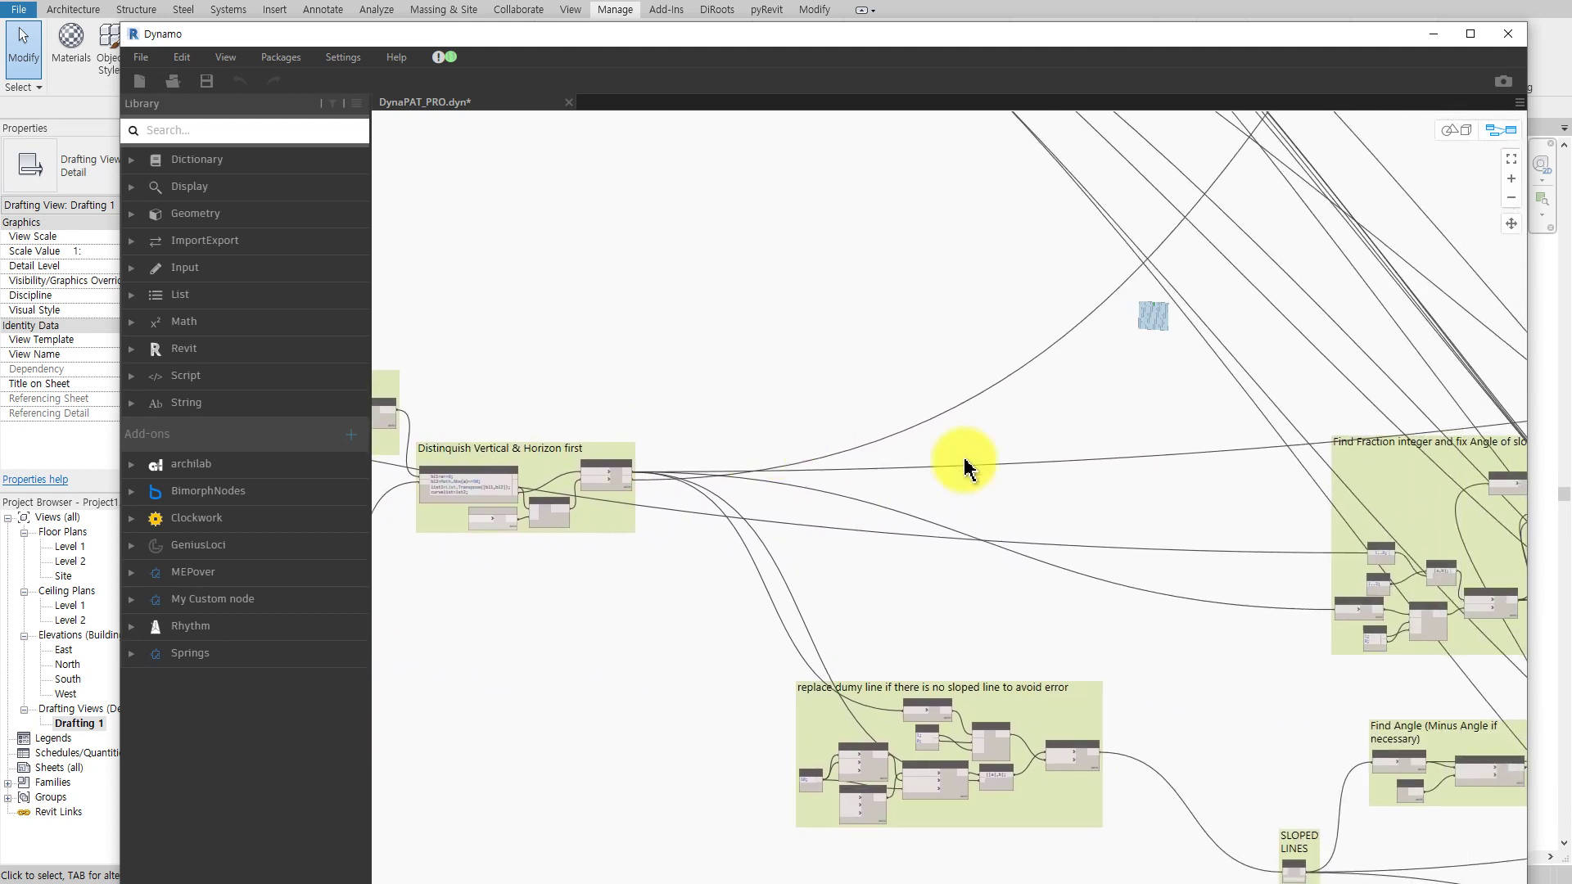
pyautogui.scroll(-1, 1056, 516)
pyautogui.moveTo(1221, 568)
pyautogui.mouseDown(button='middle')
pyautogui.moveTo(1095, 544)
pyautogui.moveTo(666, 561)
pyautogui.mouseUp(button='middle')
pyautogui.scroll(2, 974, 565)
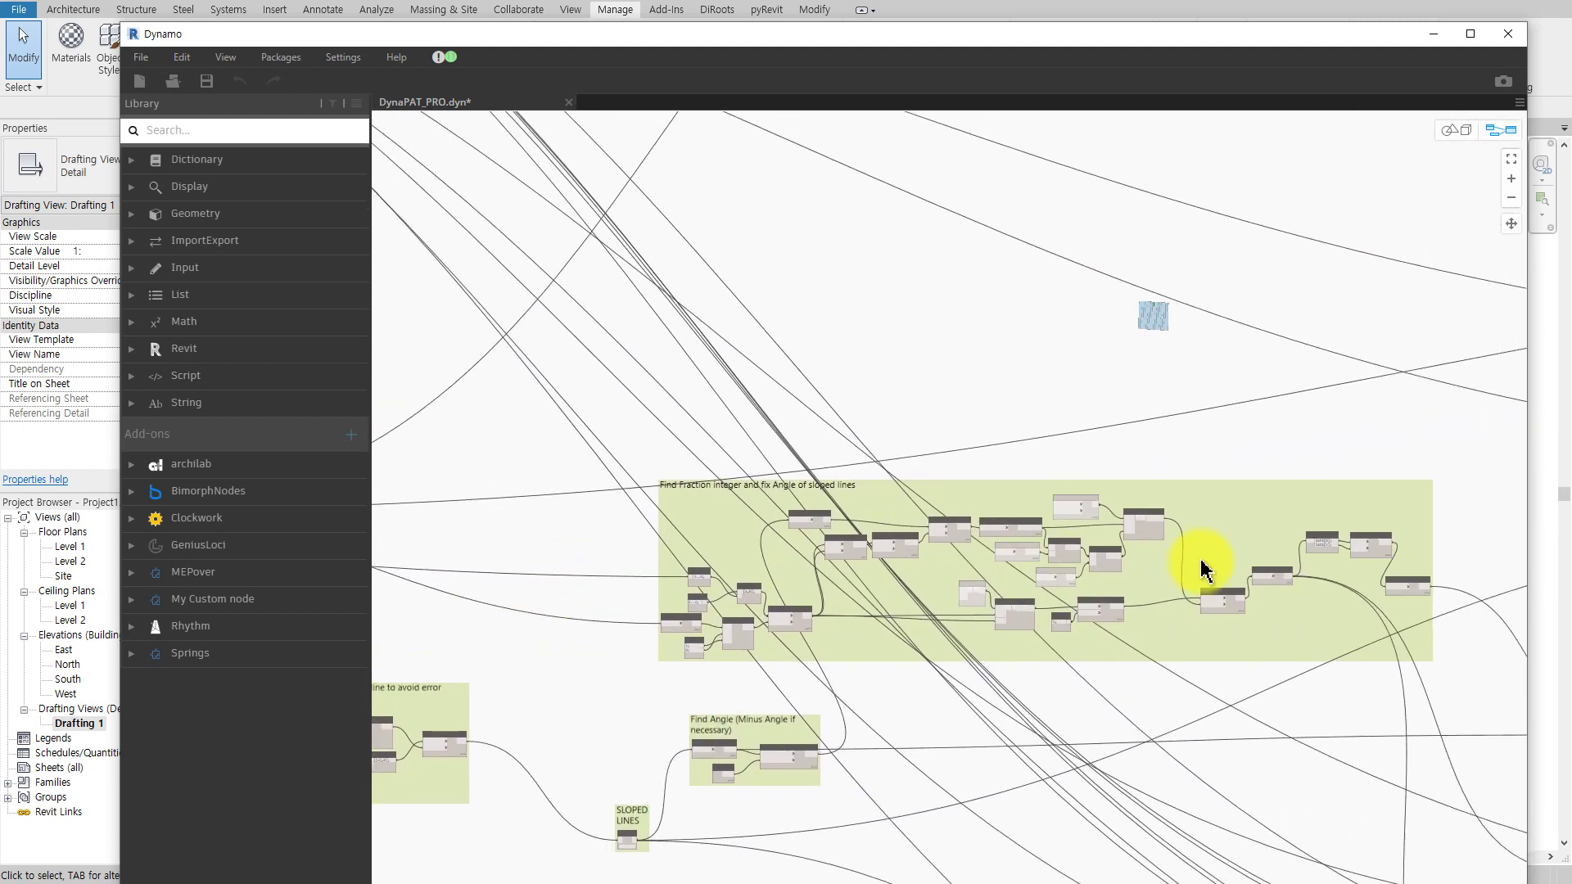
pyautogui.moveTo(1341, 478)
pyautogui.mouseDown(button='middle')
pyautogui.moveTo(1099, 460)
pyautogui.moveTo(923, 396)
pyautogui.mouseUp(button='middle')
pyautogui.moveTo(1277, 565); pyautogui.dragTo(891, 349, button='middle')
pyautogui.moveTo(1298, 484)
pyautogui.mouseDown(button='middle')
pyautogui.moveTo(1116, 410)
pyautogui.moveTo(983, 586)
pyautogui.mouseUp(button='middle')
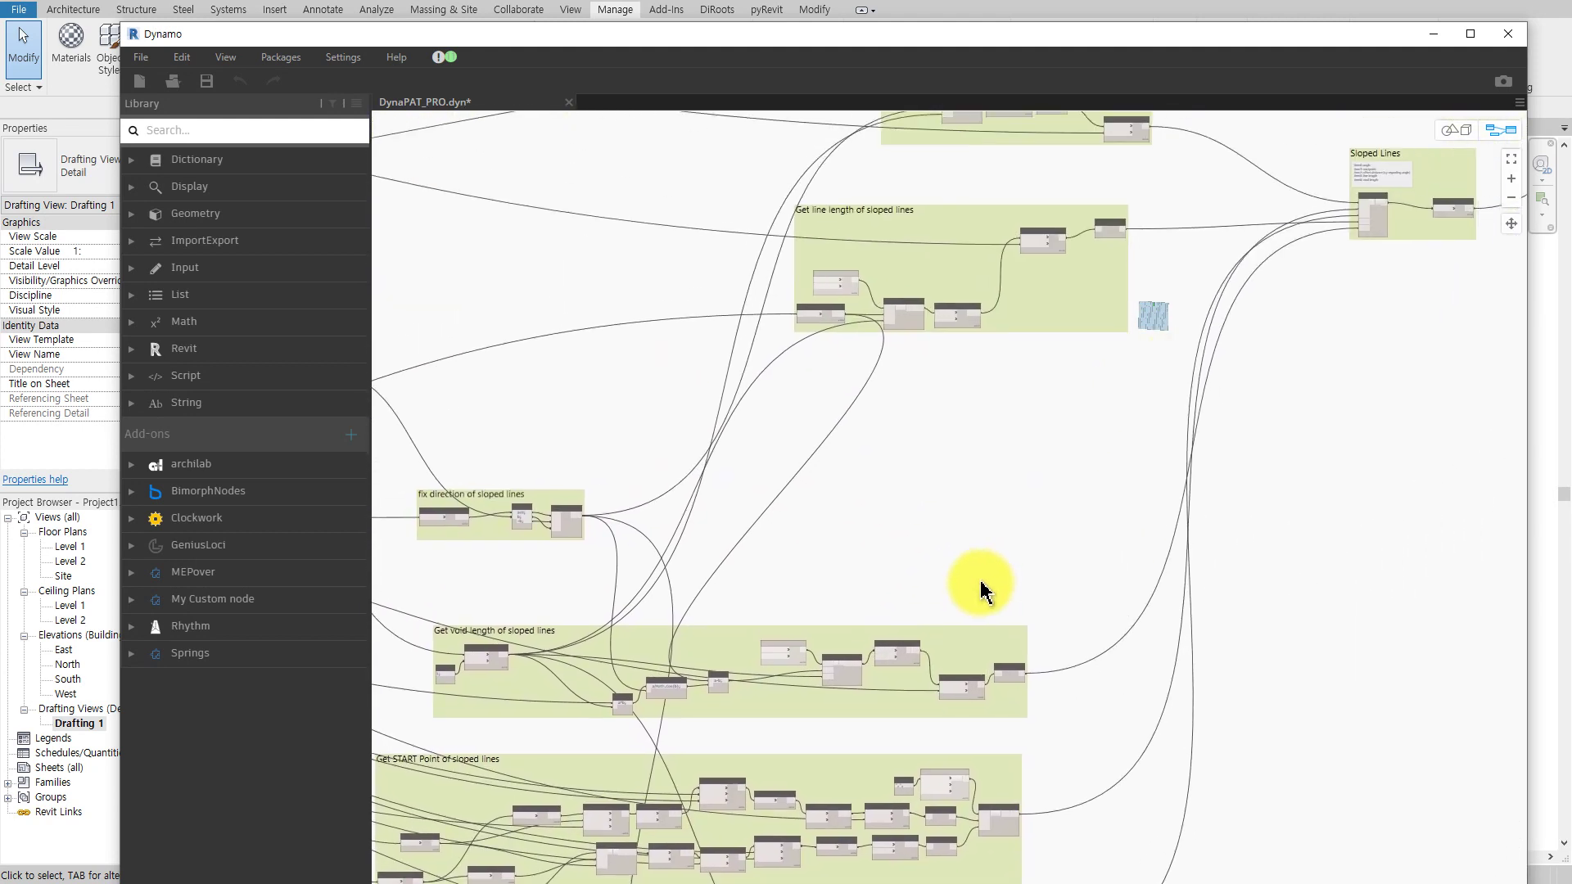
pyautogui.scroll(-1, 1280, 522)
pyautogui.moveTo(1280, 522)
pyautogui.mouseDown(button='middle')
pyautogui.moveTo(1141, 639)
pyautogui.moveTo(941, 663)
pyautogui.mouseUp(button='middle')
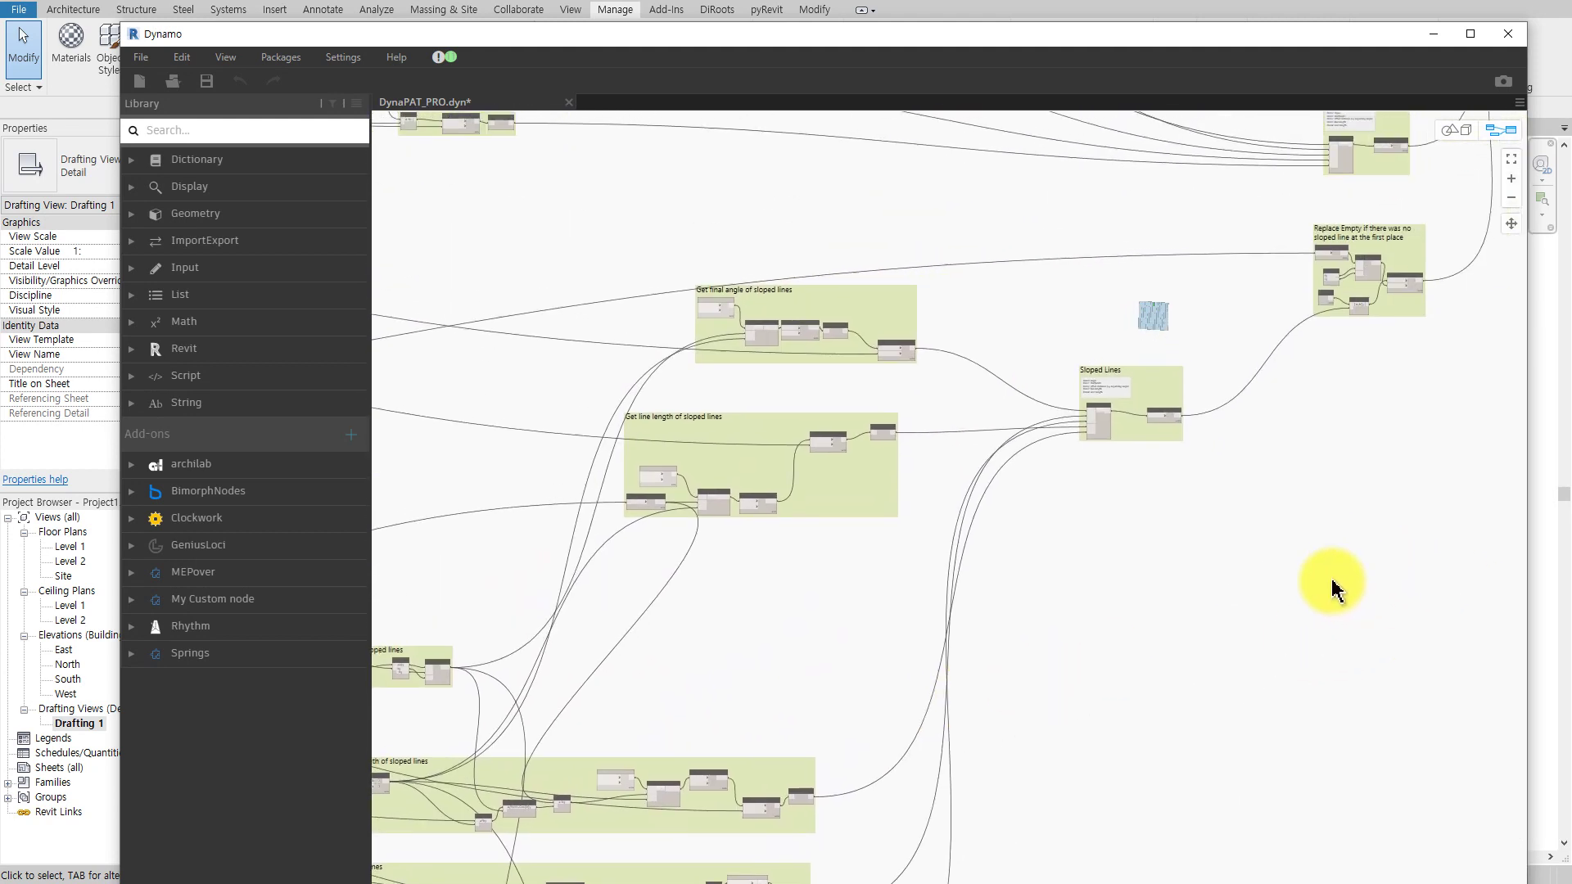
pyautogui.moveTo(1236, 586); pyautogui.dragTo(1080, 758, button='middle')
pyautogui.scroll(-1, 1270, 622)
pyautogui.scroll(-2, 1280, 631)
pyautogui.scroll(-2, 1256, 638)
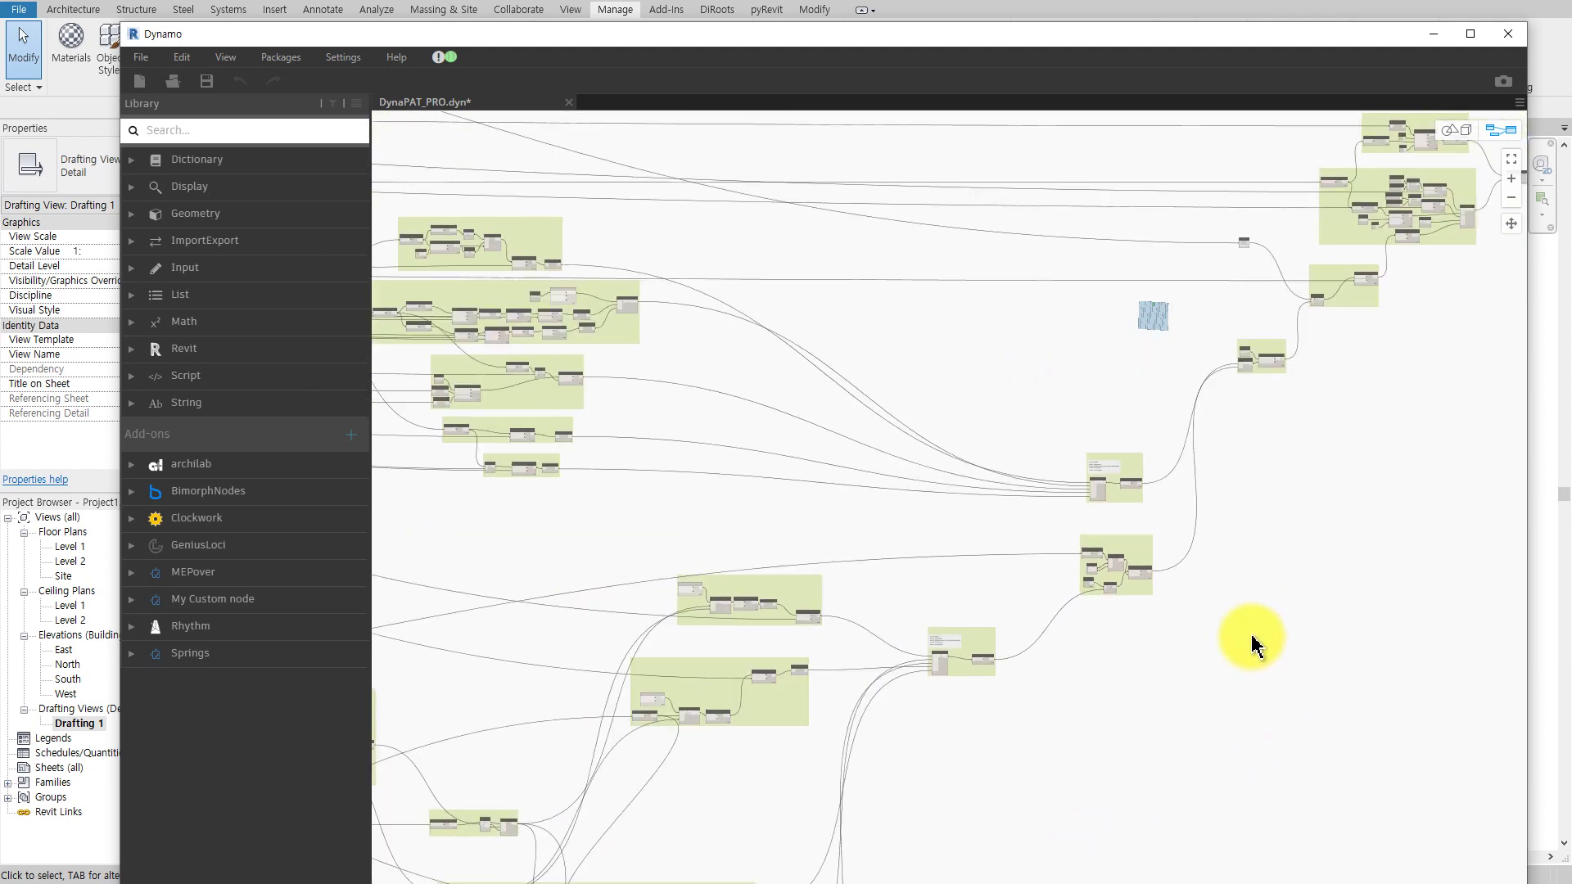
pyautogui.moveTo(1256, 639); pyautogui.dragTo(1166, 722, button='middle')
pyautogui.scroll(2, 1492, 642)
pyautogui.scroll(1, 1000, 615)
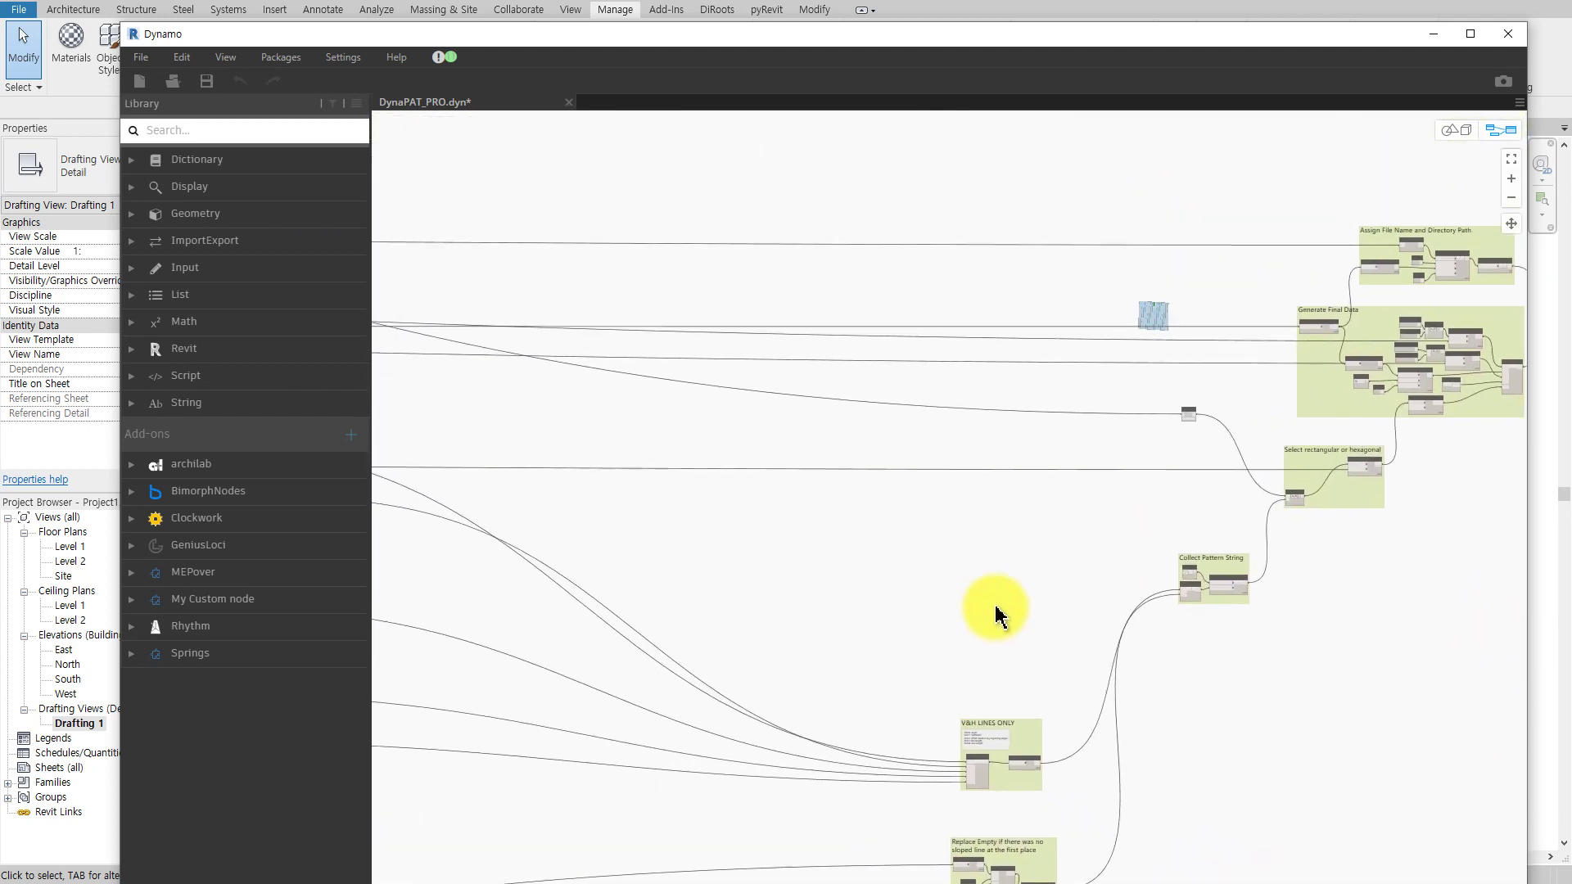
pyautogui.moveTo(1000, 614); pyautogui.dragTo(1474, 610, button='middle')
pyautogui.moveTo(877, 600); pyautogui.dragTo(1294, 600, button='middle')
pyautogui.scroll(1, 734, 565)
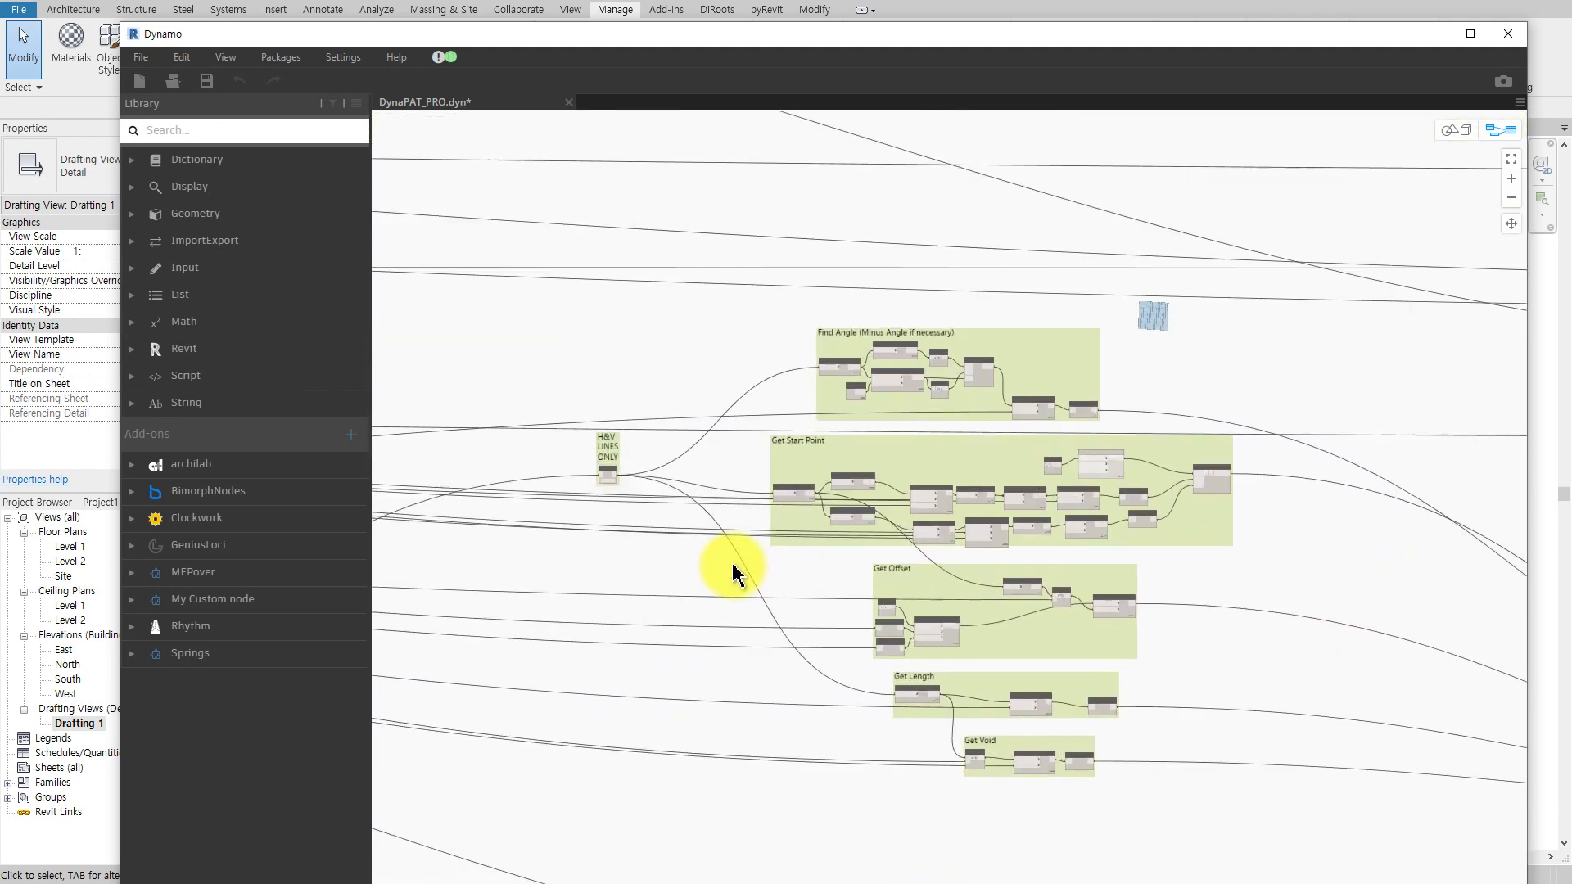
pyautogui.scroll(2, 731, 573)
pyautogui.moveTo(731, 577); pyautogui.dragTo(828, 639, button='middle')
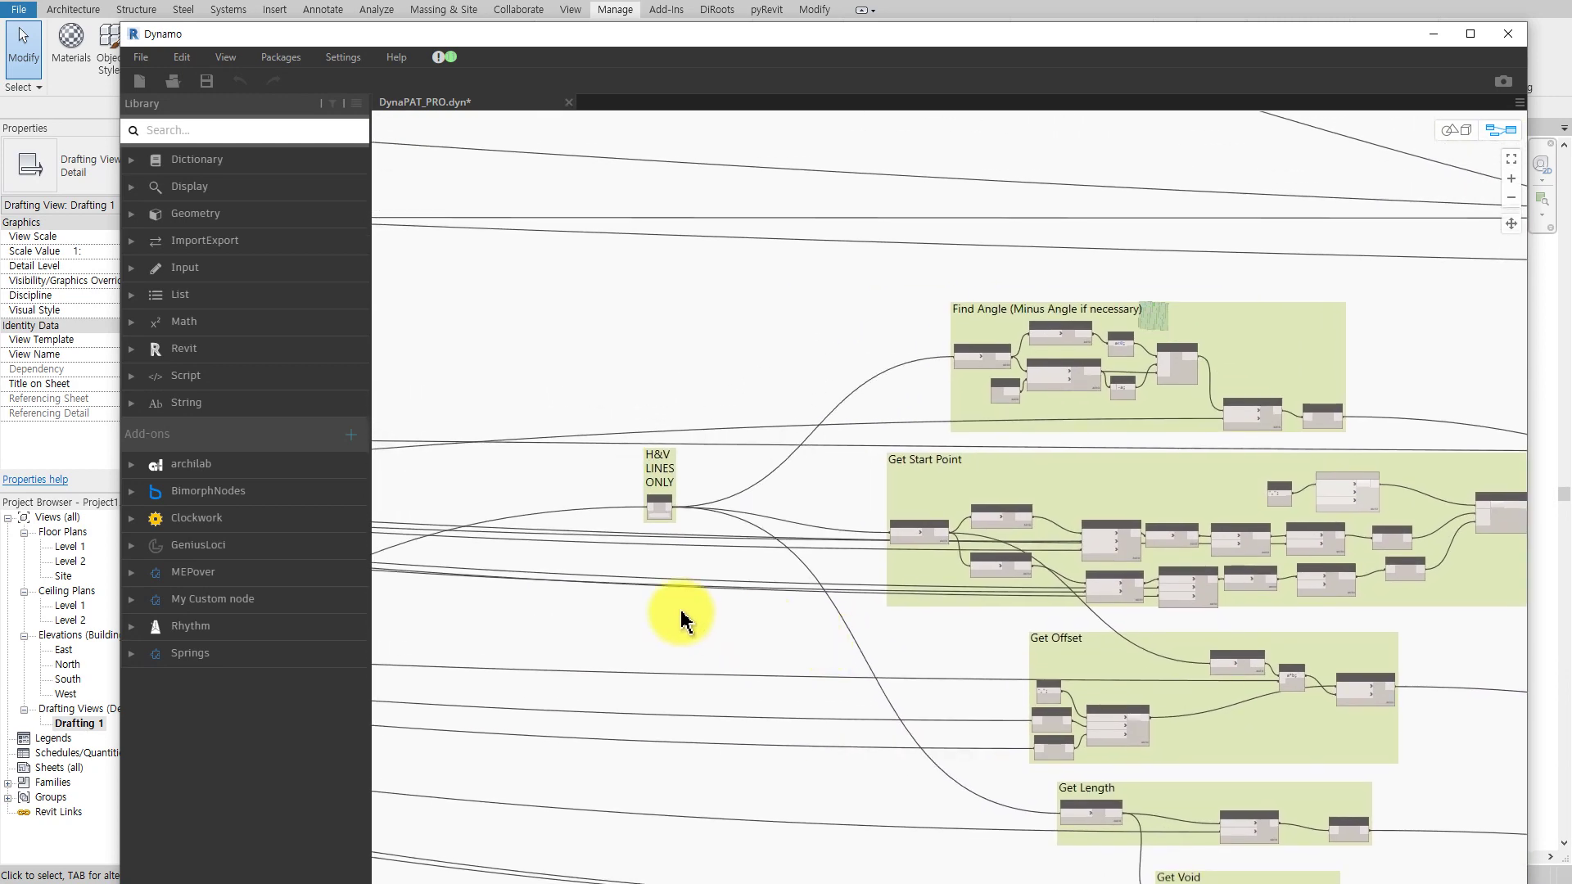
pyautogui.moveTo(685, 614); pyautogui.dragTo(999, 744, button='middle')
pyautogui.scroll(-1, 821, 580)
pyautogui.moveTo(821, 580); pyautogui.dragTo(1362, 274, button='middle')
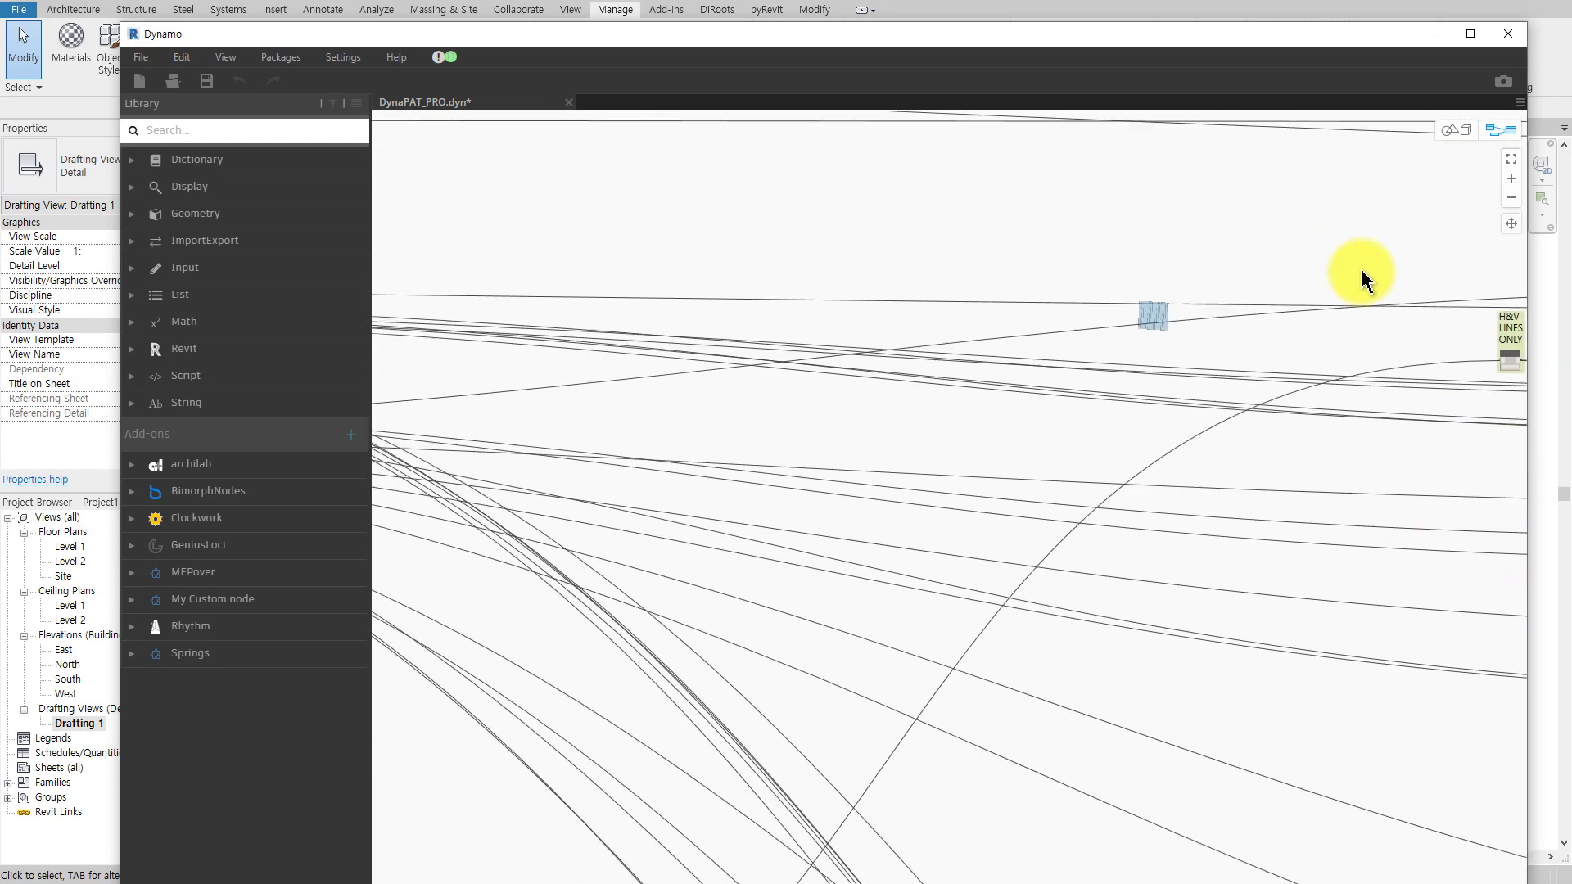
pyautogui.moveTo(1130, 393); pyautogui.dragTo(1258, 375, button='middle')
pyautogui.scroll(-2, 901, 537)
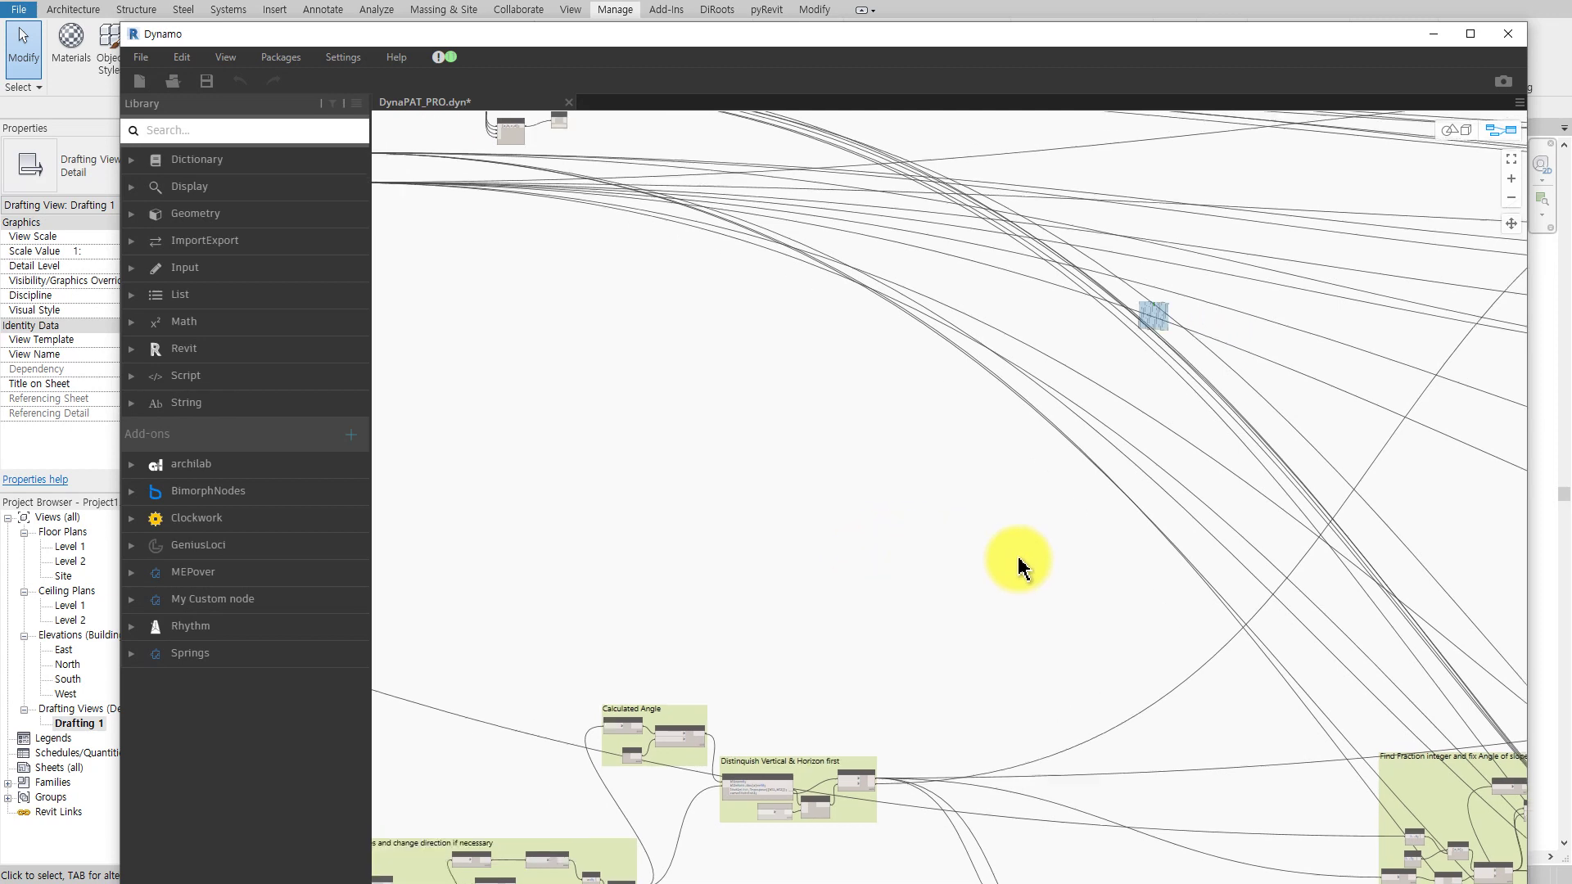
pyautogui.moveTo(1018, 562); pyautogui.dragTo(1015, 631, button='middle')
pyautogui.scroll(1, 872, 630)
pyautogui.moveTo(872, 631); pyautogui.dragTo(1116, 638, button='middle')
pyautogui.scroll(1, 1097, 626)
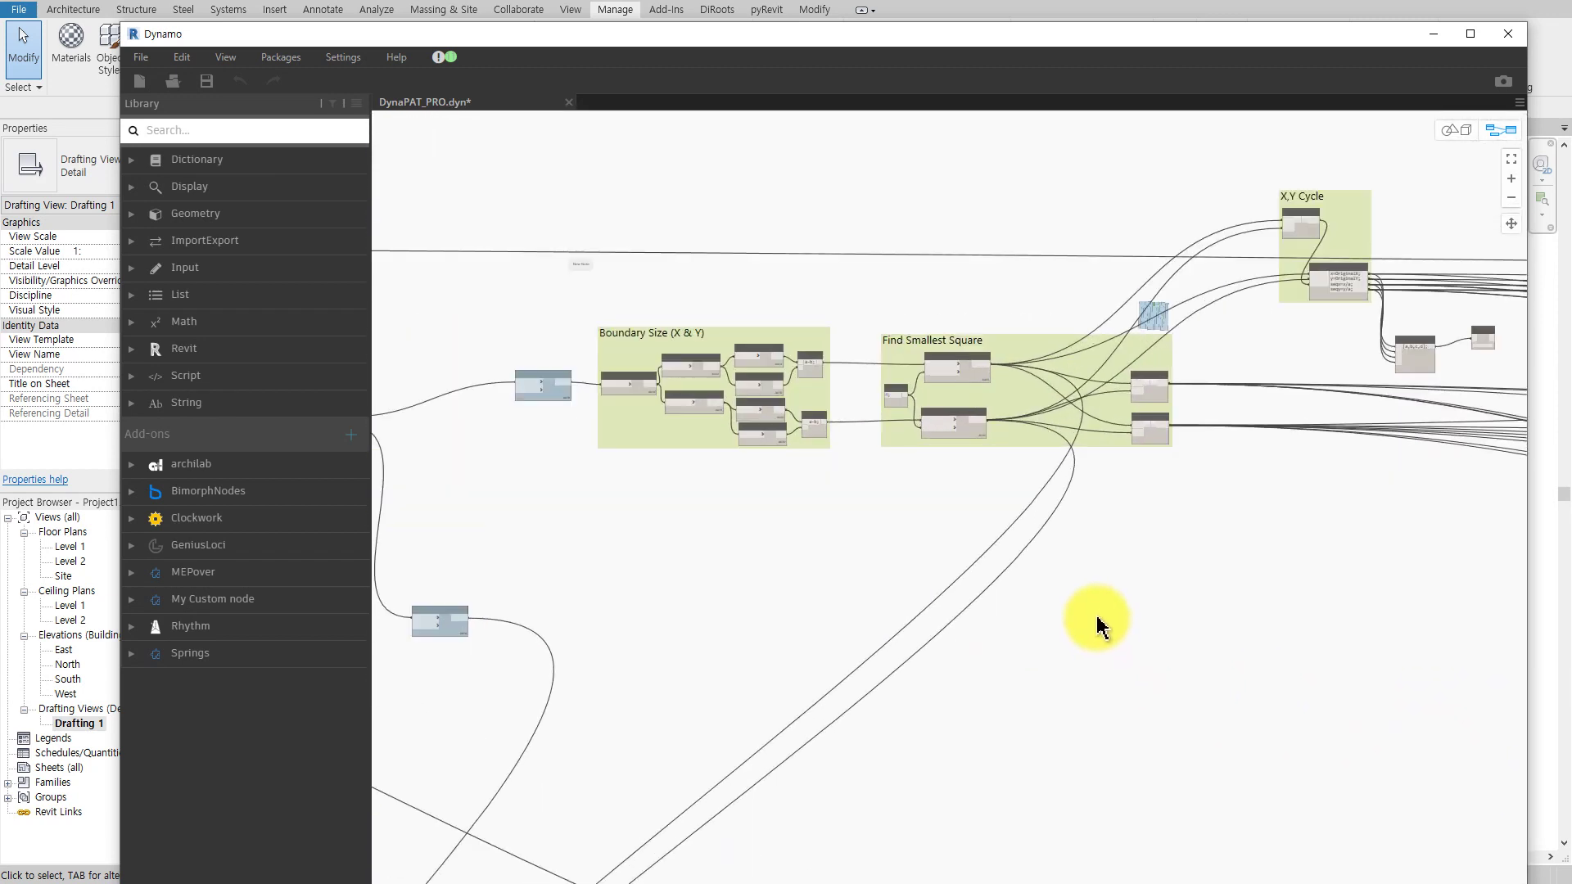
pyautogui.moveTo(815, 557); pyautogui.dragTo(997, 573, button='middle')
pyautogui.moveTo(385, 590); pyautogui.dragTo(748, 592, button='middle')
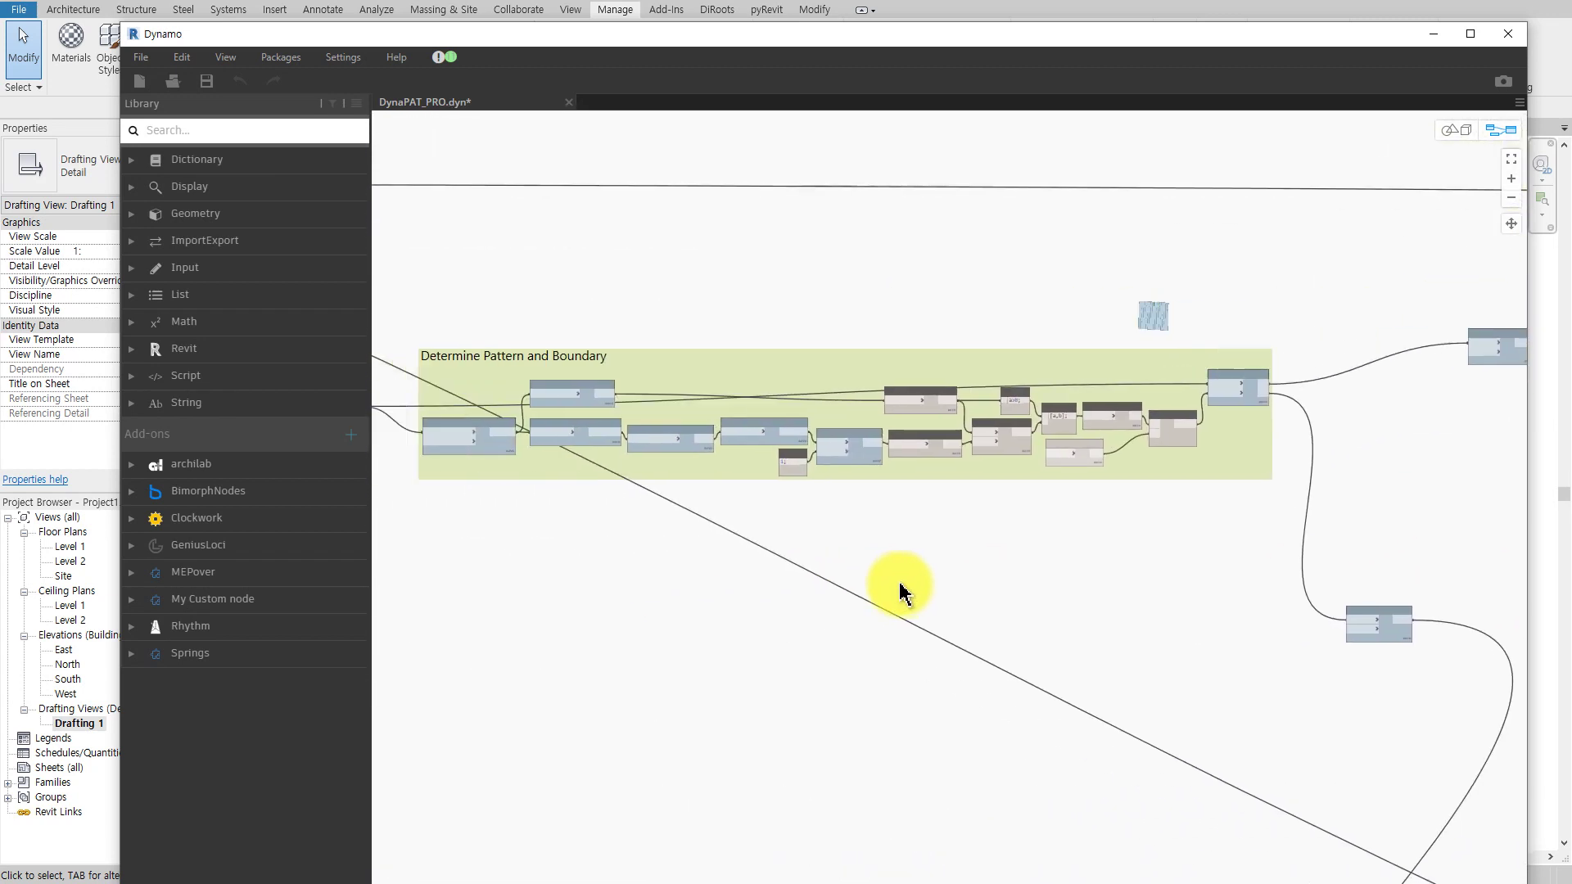
pyautogui.moveTo(906, 590); pyautogui.dragTo(1283, 590, button='middle')
pyautogui.moveTo(614, 631); pyautogui.dragTo(741, 631, button='middle')
pyautogui.scroll(-2, 733, 631)
pyautogui.scroll(-1, 736, 655)
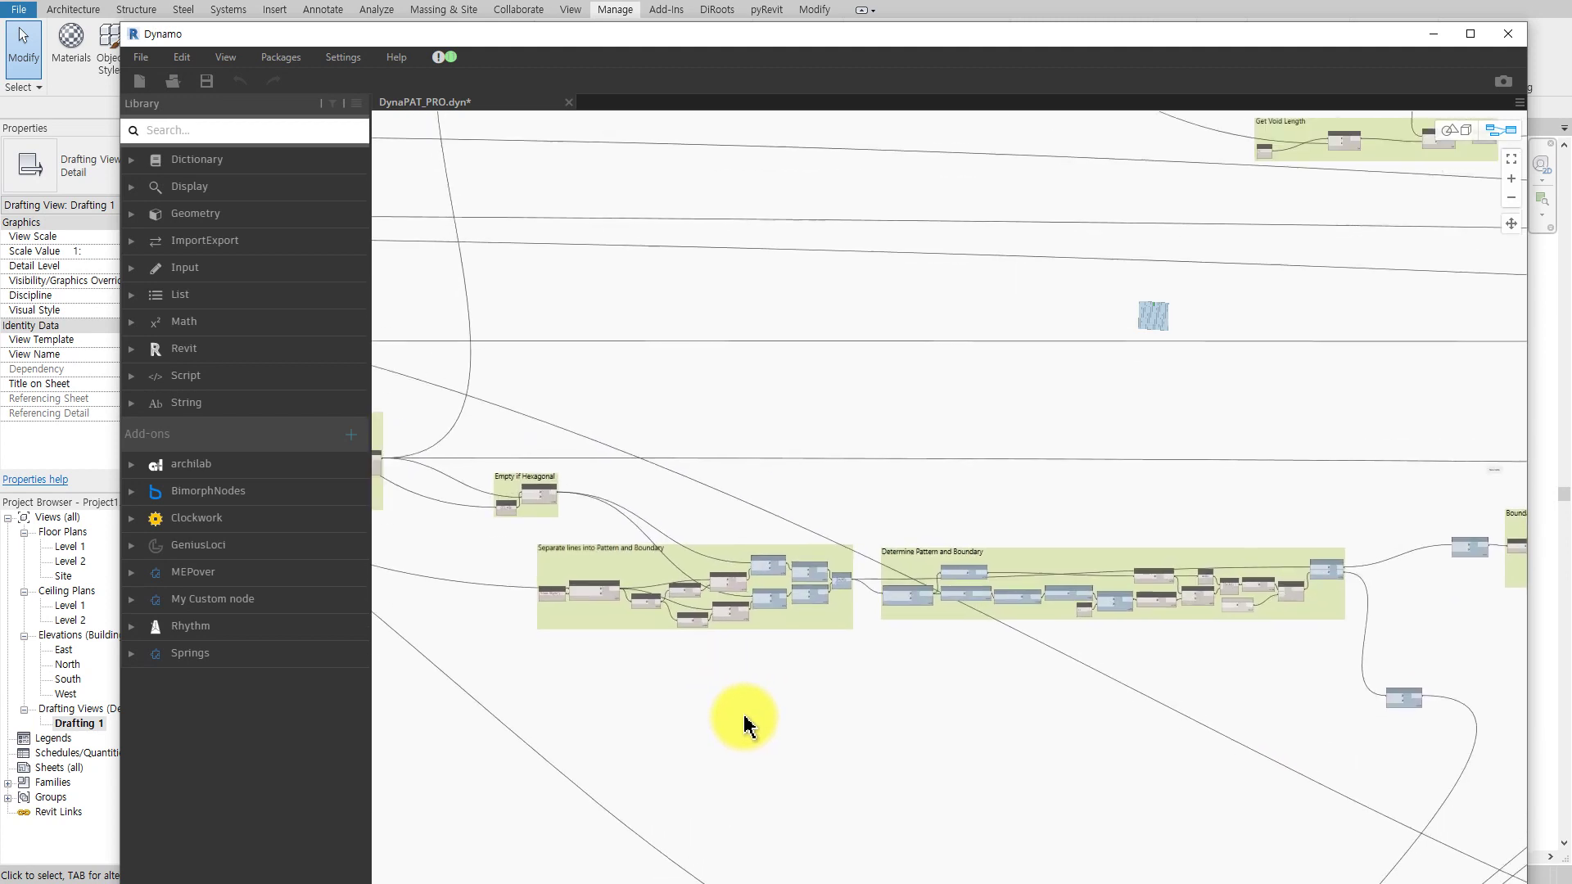
pyautogui.moveTo(687, 440)
pyautogui.mouseDown(button='middle')
pyautogui.moveTo(764, 564)
pyautogui.moveTo(720, 649)
pyautogui.mouseUp(button='middle')
pyautogui.scroll(-3, 730, 586)
pyautogui.scroll(2, 677, 516)
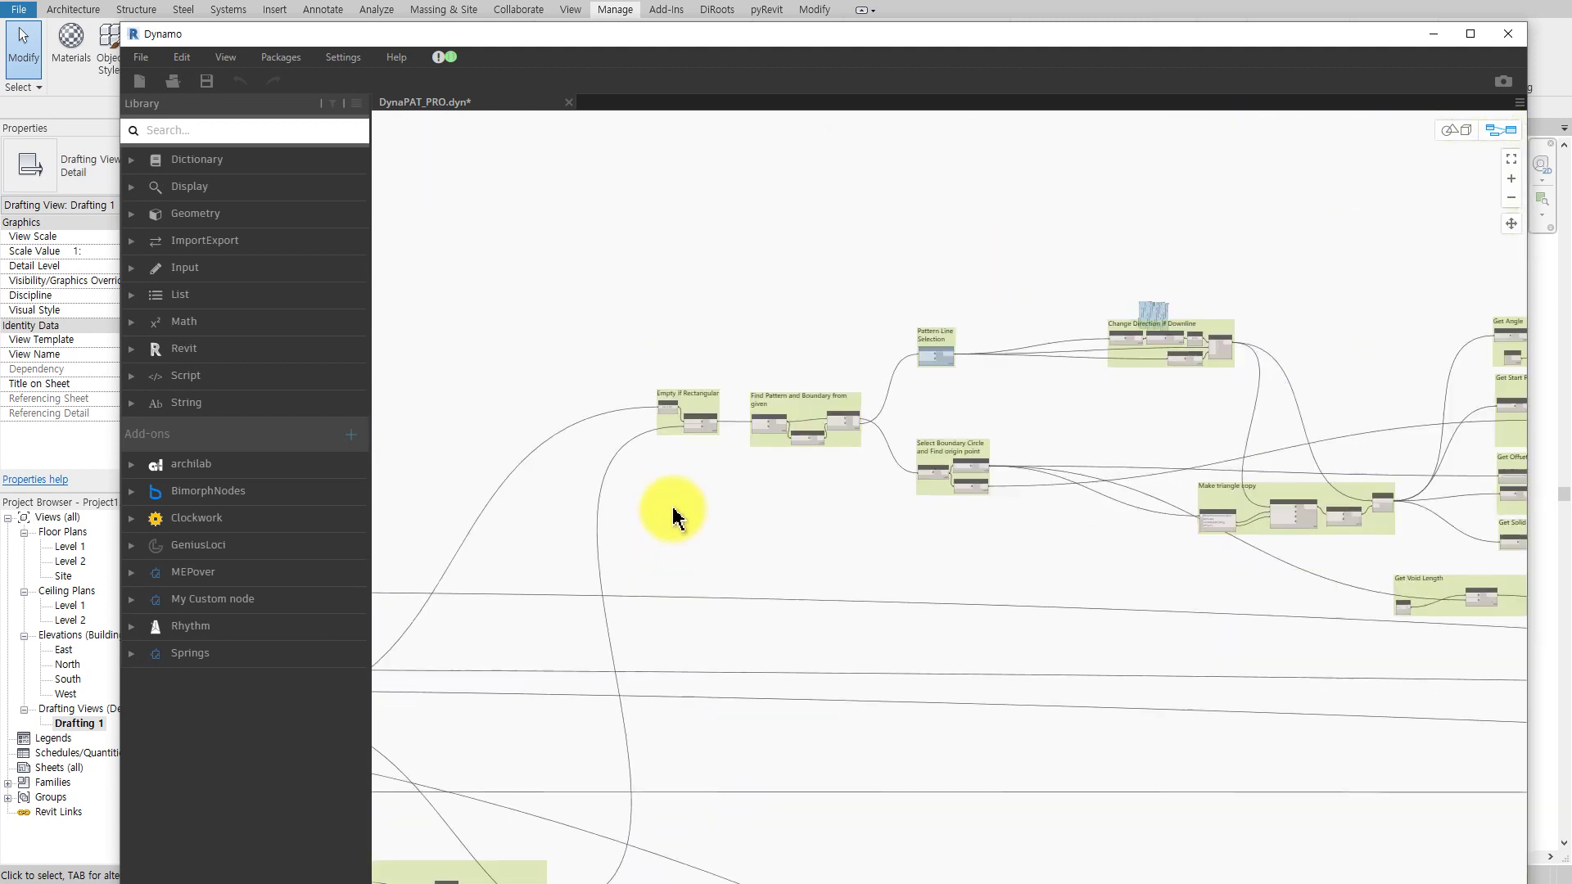
pyautogui.scroll(2, 667, 483)
pyautogui.moveTo(927, 482); pyautogui.dragTo(884, 502, button='middle')
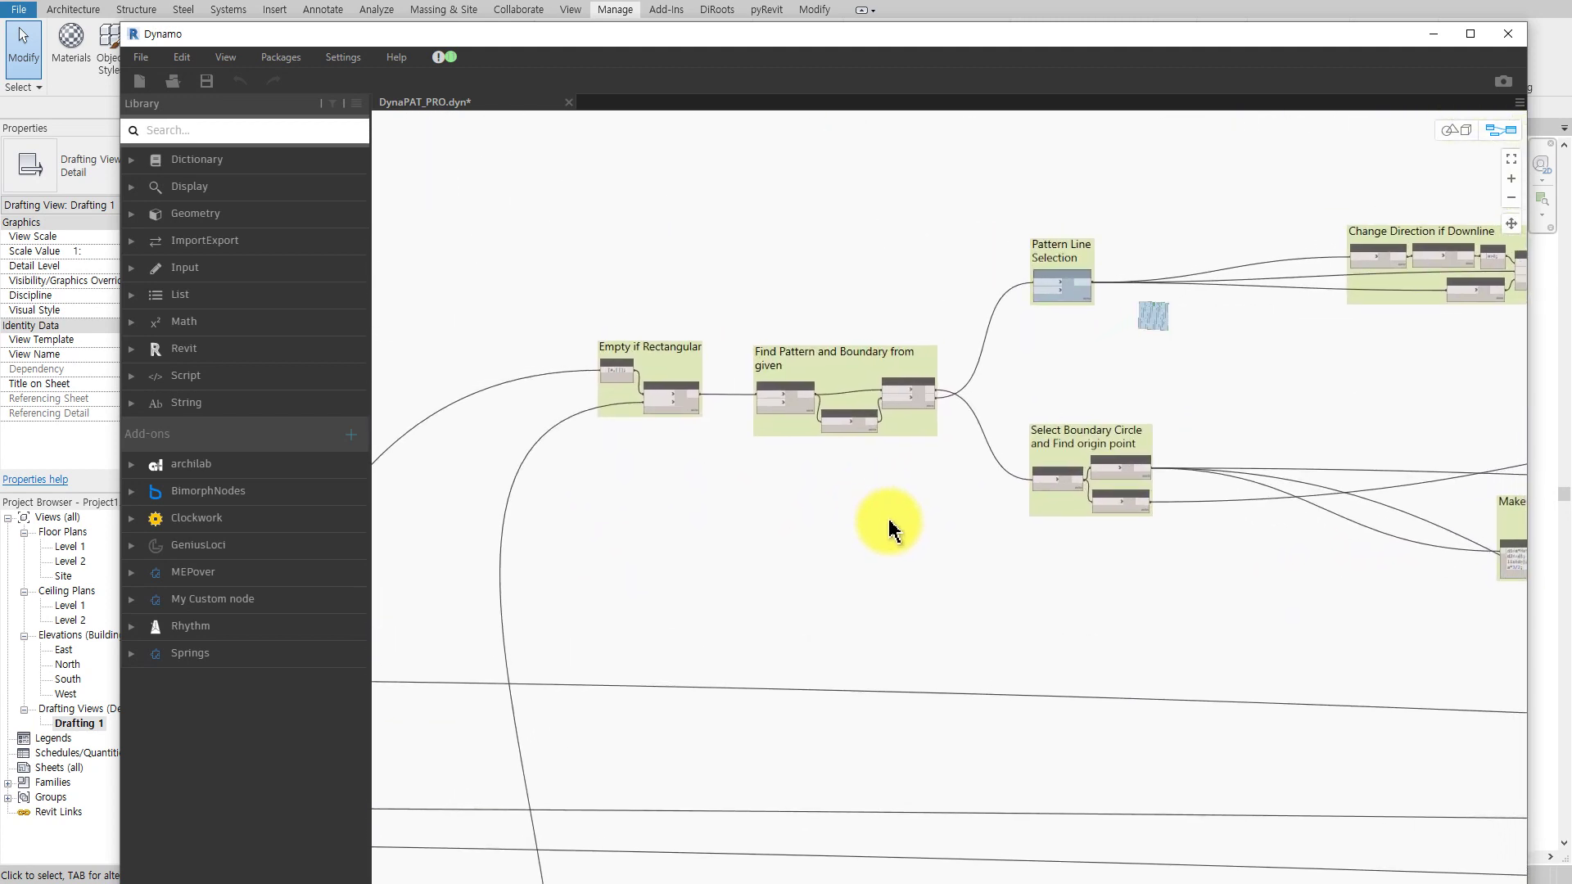
pyautogui.scroll(1, 891, 528)
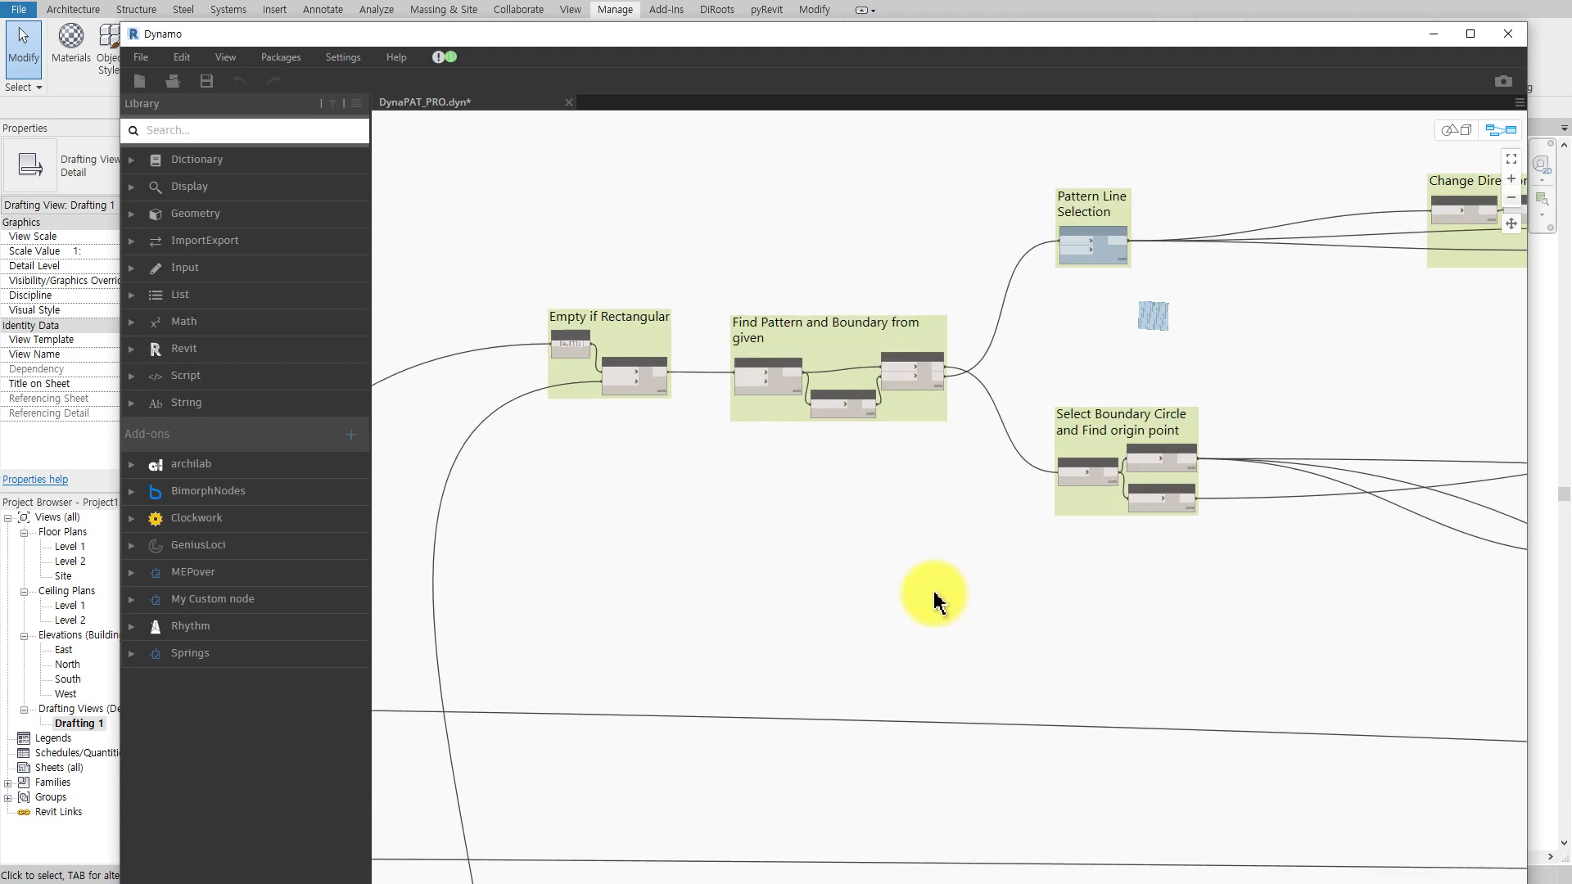
pyautogui.moveTo(934, 600)
pyautogui.mouseDown(button='middle')
pyautogui.moveTo(572, 590)
pyautogui.moveTo(790, 597)
pyautogui.mouseUp(button='middle')
pyautogui.scroll(-2, 877, 604)
pyautogui.scroll(1, 581, 582)
pyautogui.scroll(1, 615, 575)
pyautogui.scroll(-1, 859, 622)
pyautogui.scroll(2, 1007, 663)
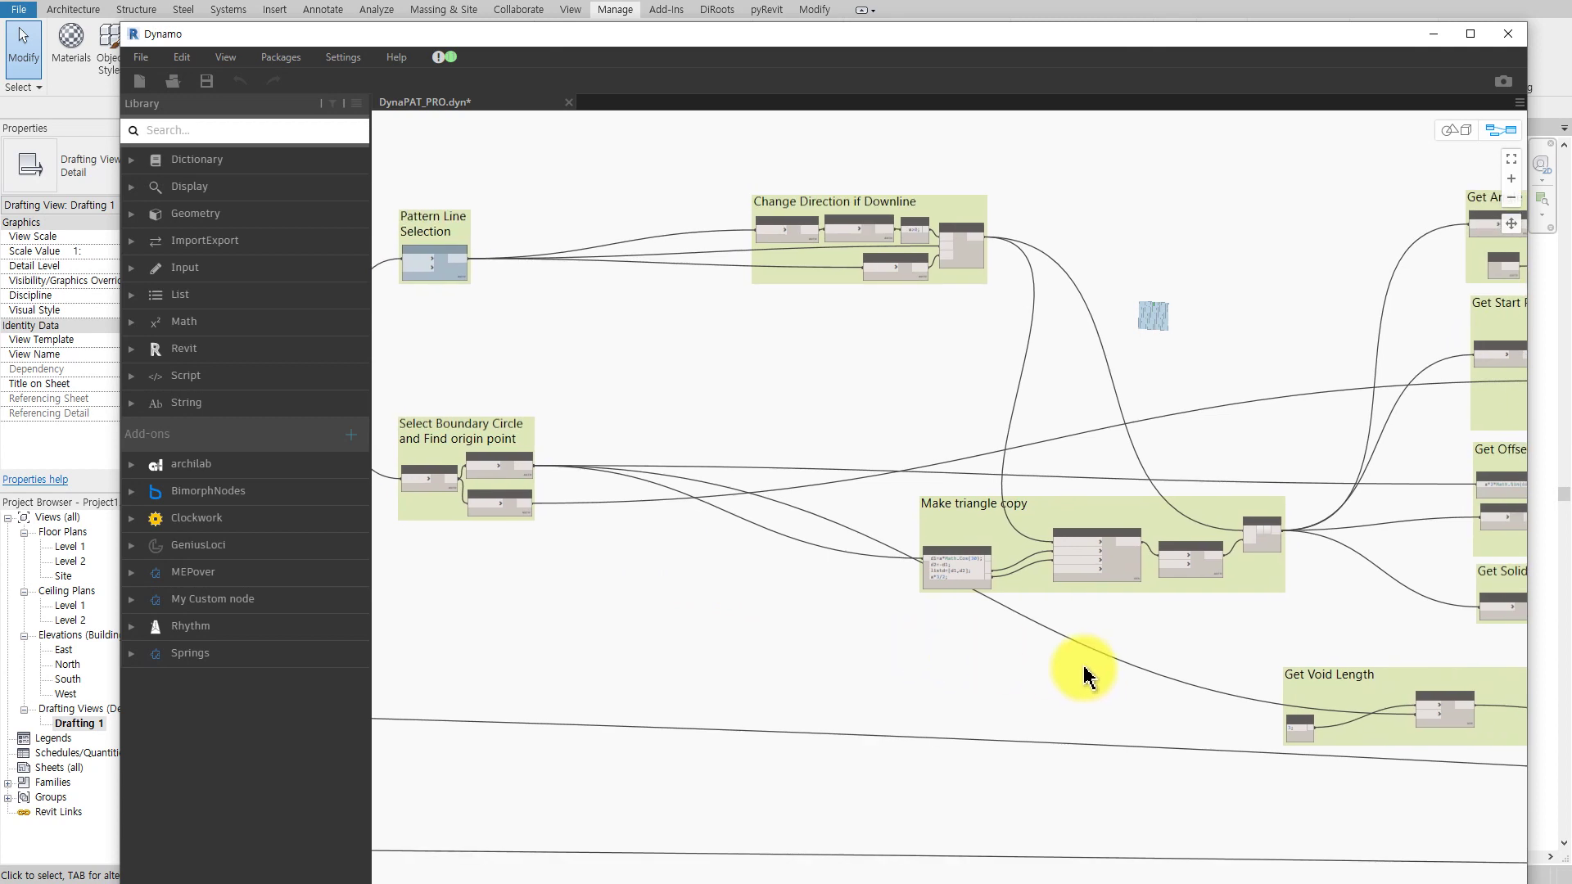
pyautogui.moveTo(1083, 676); pyautogui.dragTo(674, 667, button='middle')
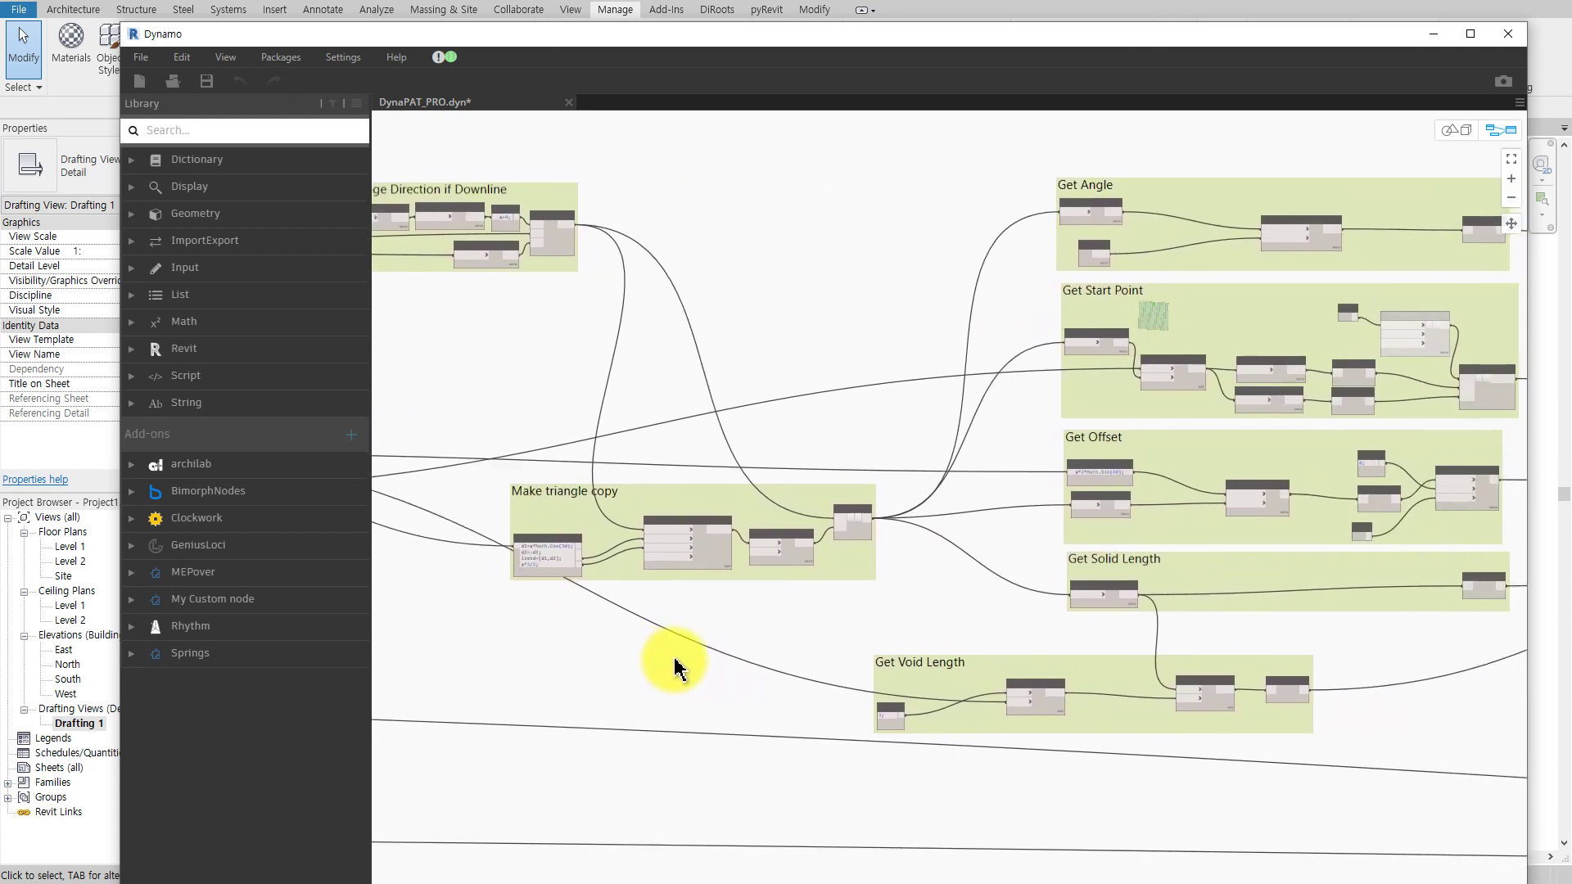
pyautogui.moveTo(1248, 641); pyautogui.dragTo(947, 642, button='middle')
# Step: Pan the Dynamo graph past Collected Data to the Generate Final Data and output groups
pyautogui.moveTo(1396, 688)
pyautogui.mouseDown(button='middle')
pyautogui.moveTo(1232, 700)
pyautogui.moveTo(898, 677)
pyautogui.mouseUp(button='middle')
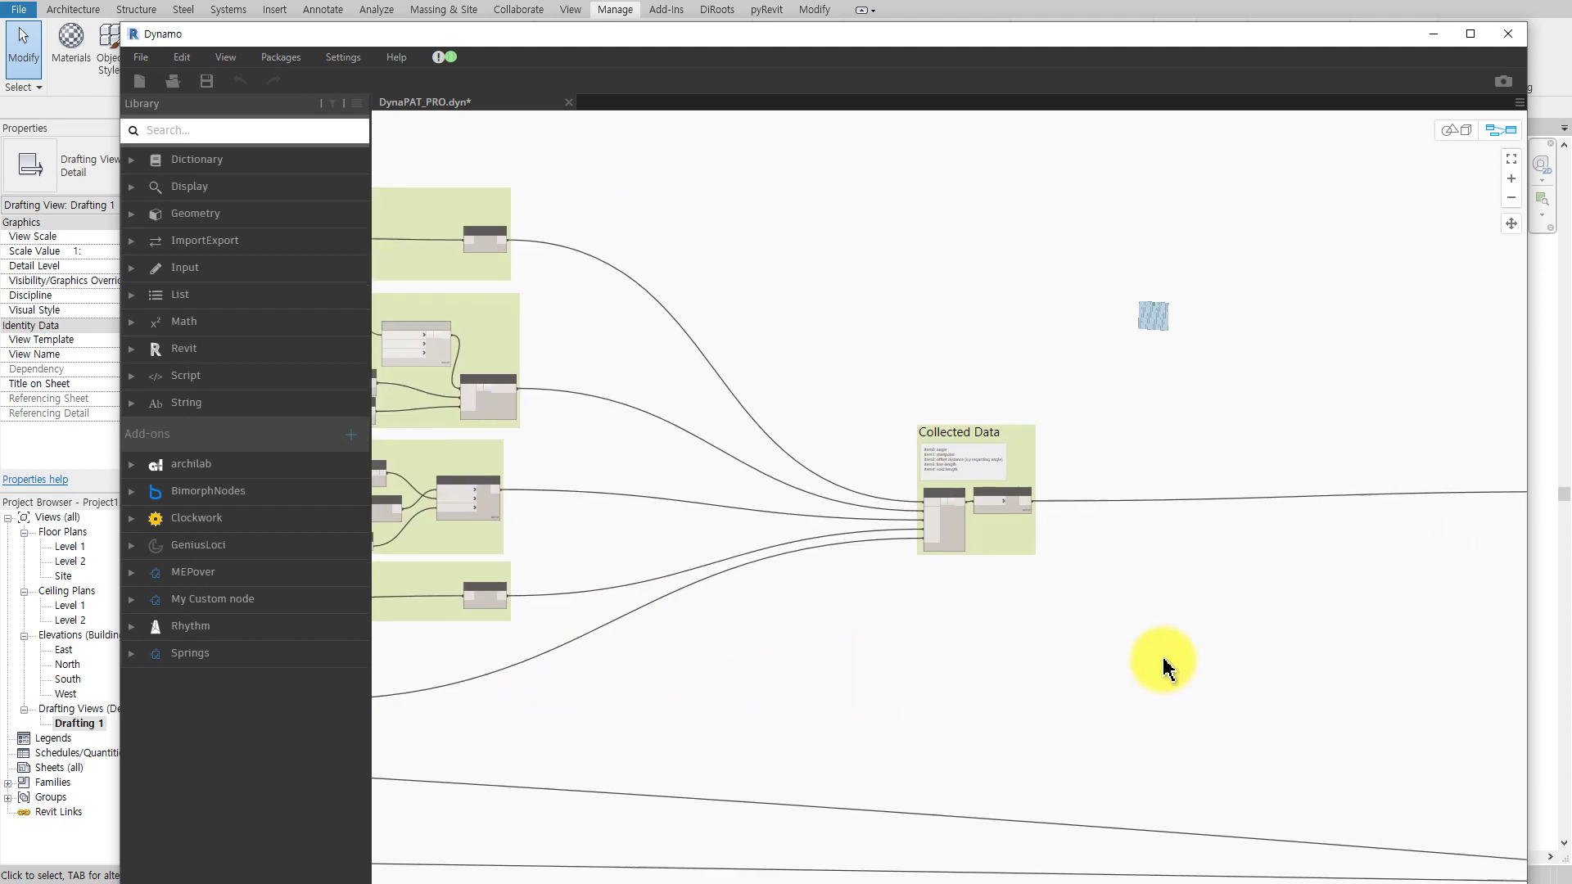
pyautogui.moveTo(1165, 655); pyautogui.dragTo(749, 636, button='middle')
pyautogui.moveTo(1162, 611); pyautogui.dragTo(754, 607, button='middle')
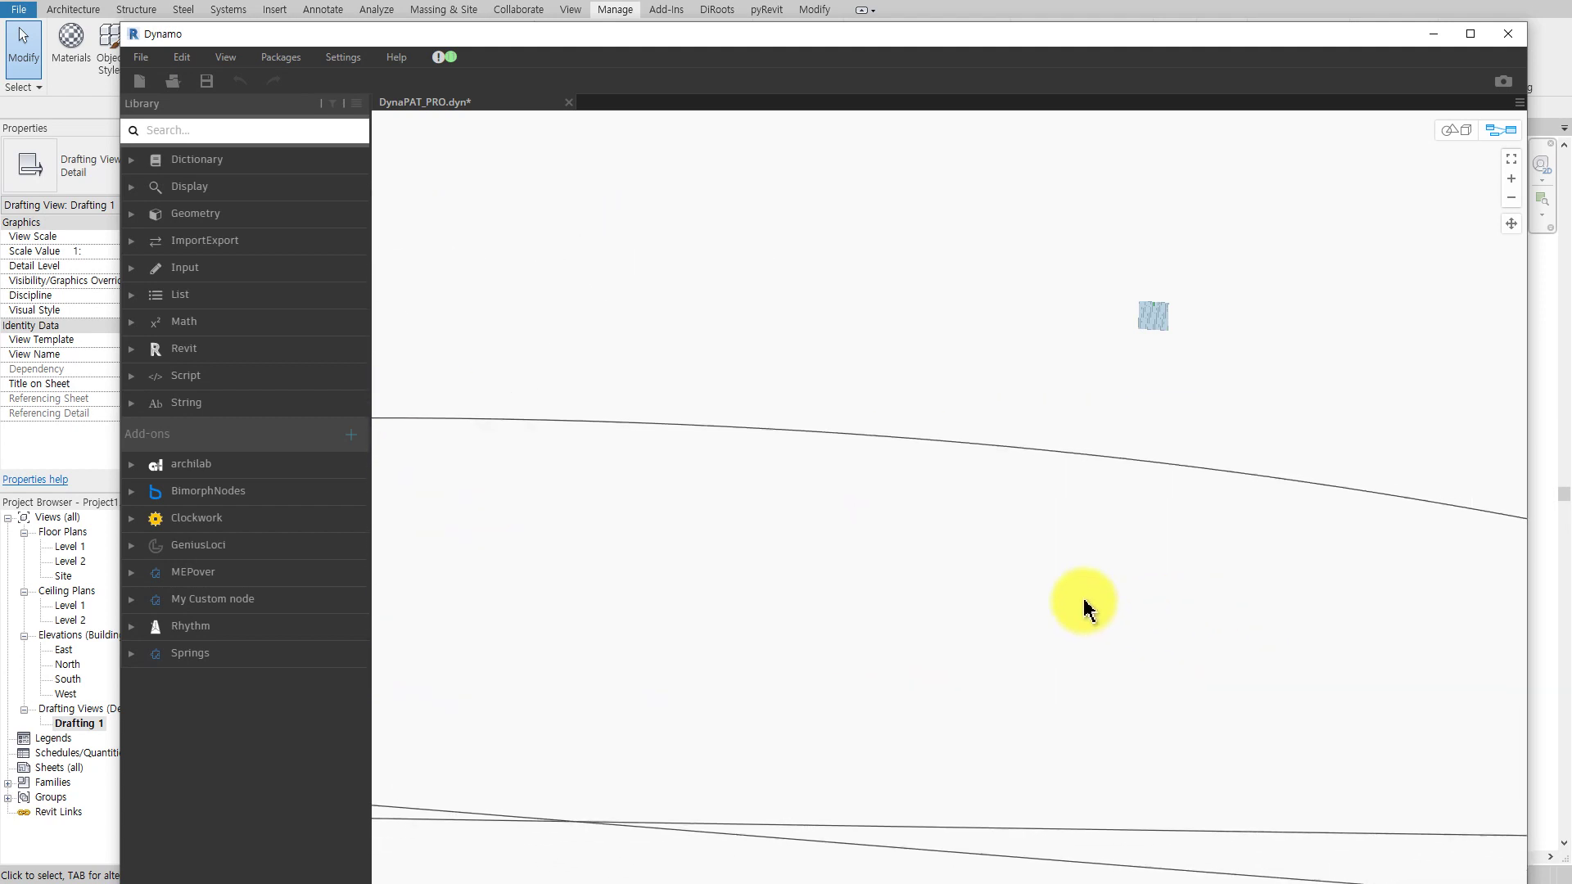
pyautogui.moveTo(1445, 747); pyautogui.dragTo(1088, 650, button='middle')
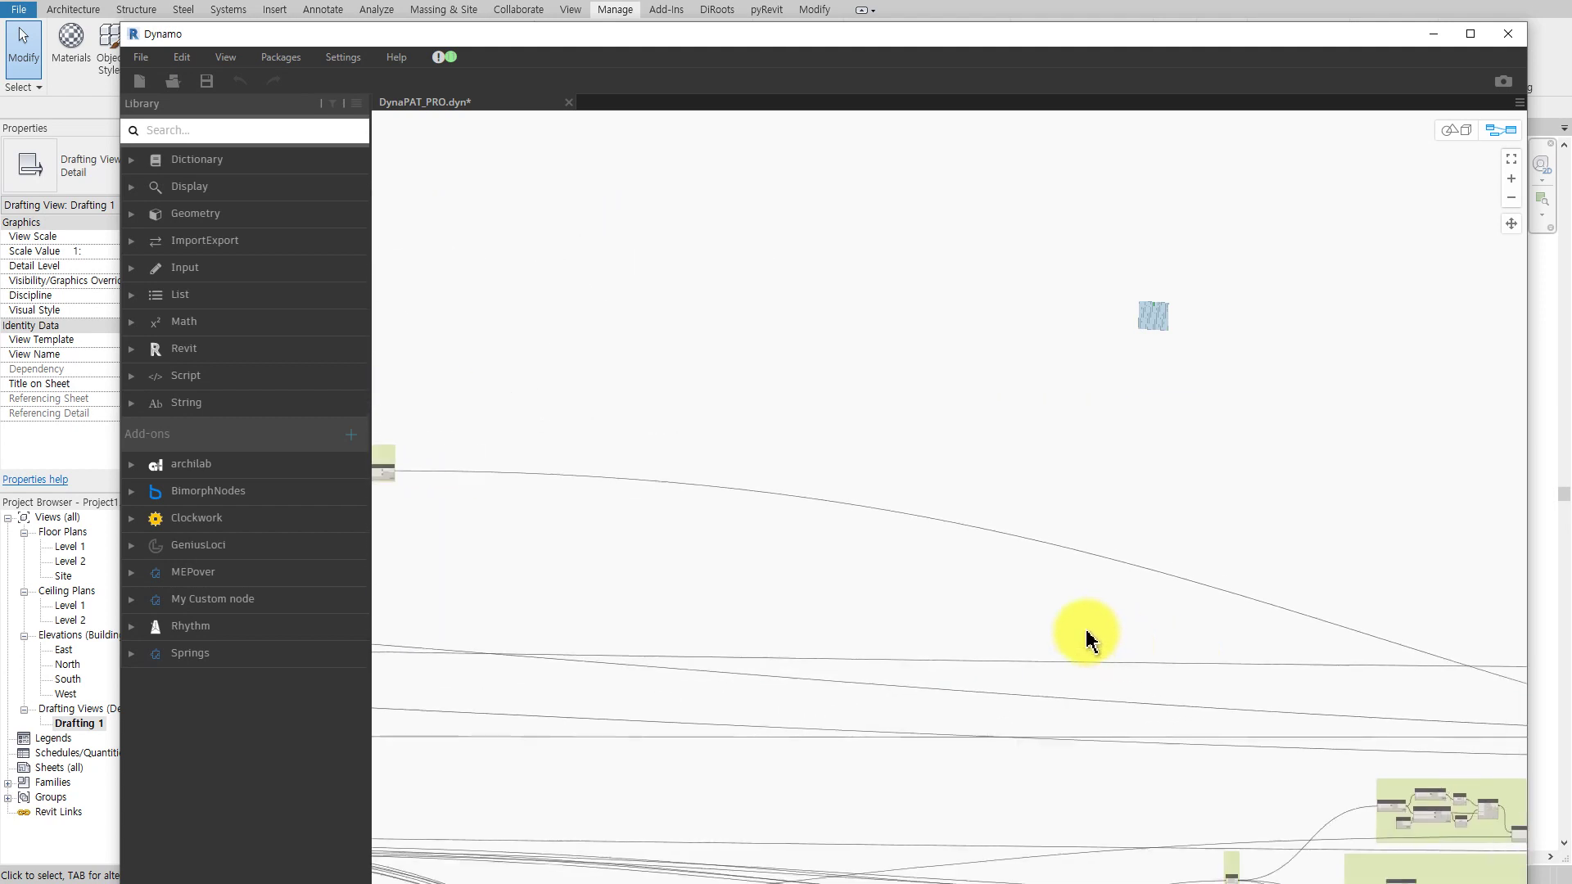
pyautogui.scroll(-3, 1094, 636)
pyautogui.moveTo(1260, 694); pyautogui.dragTo(705, 484, button='middle')
pyautogui.scroll(2, 846, 519)
pyautogui.scroll(2, 1432, 562)
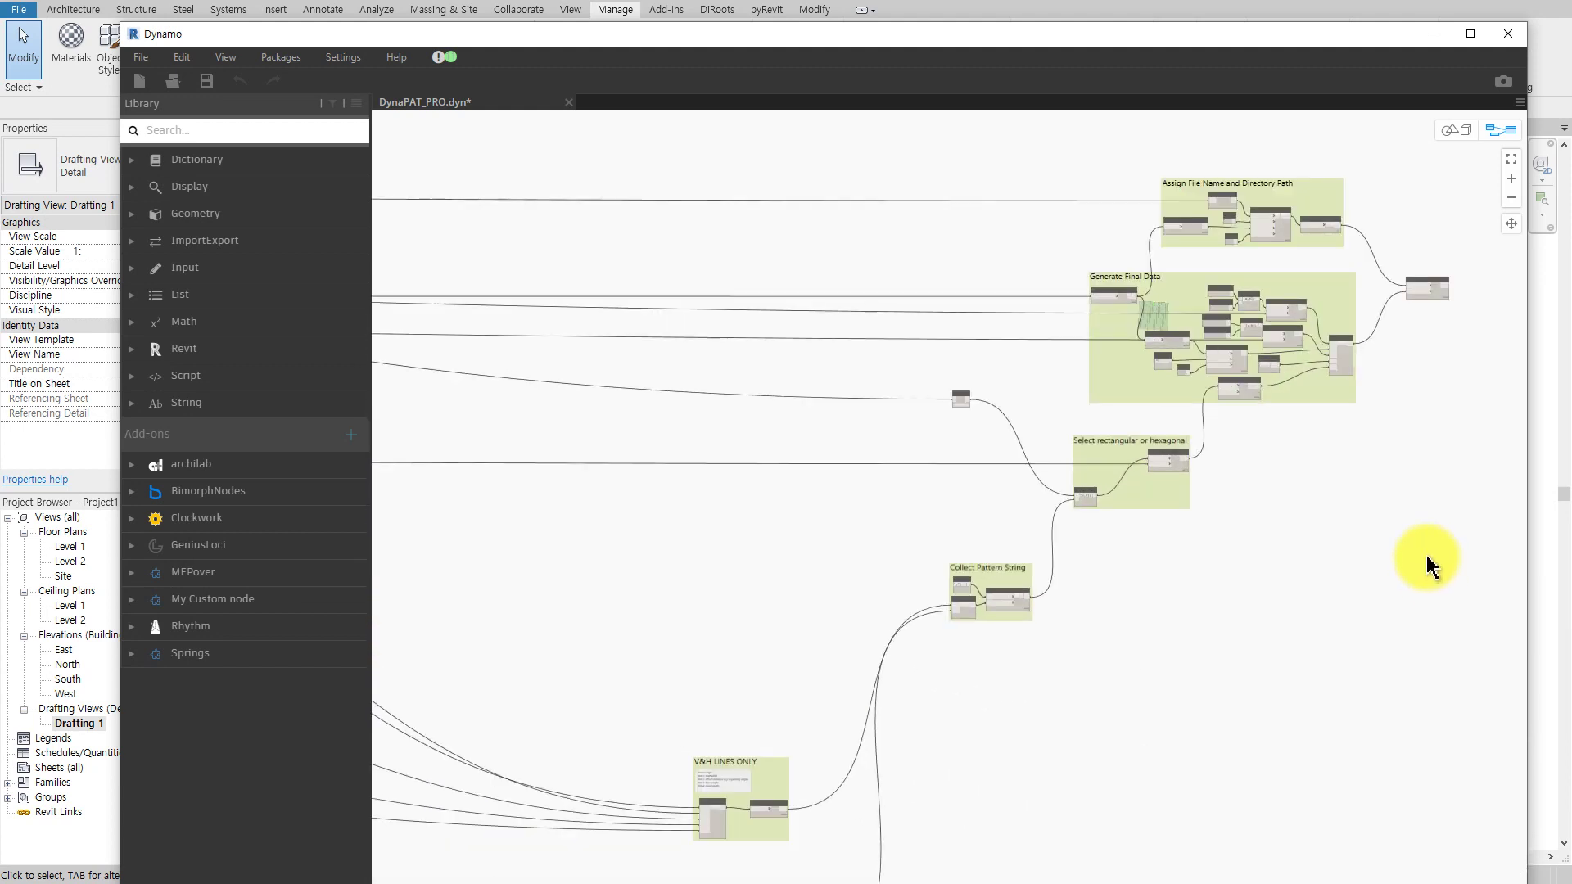
pyautogui.moveTo(1432, 562); pyautogui.dragTo(1250, 649, button='middle')
pyautogui.scroll(2, 1169, 559)
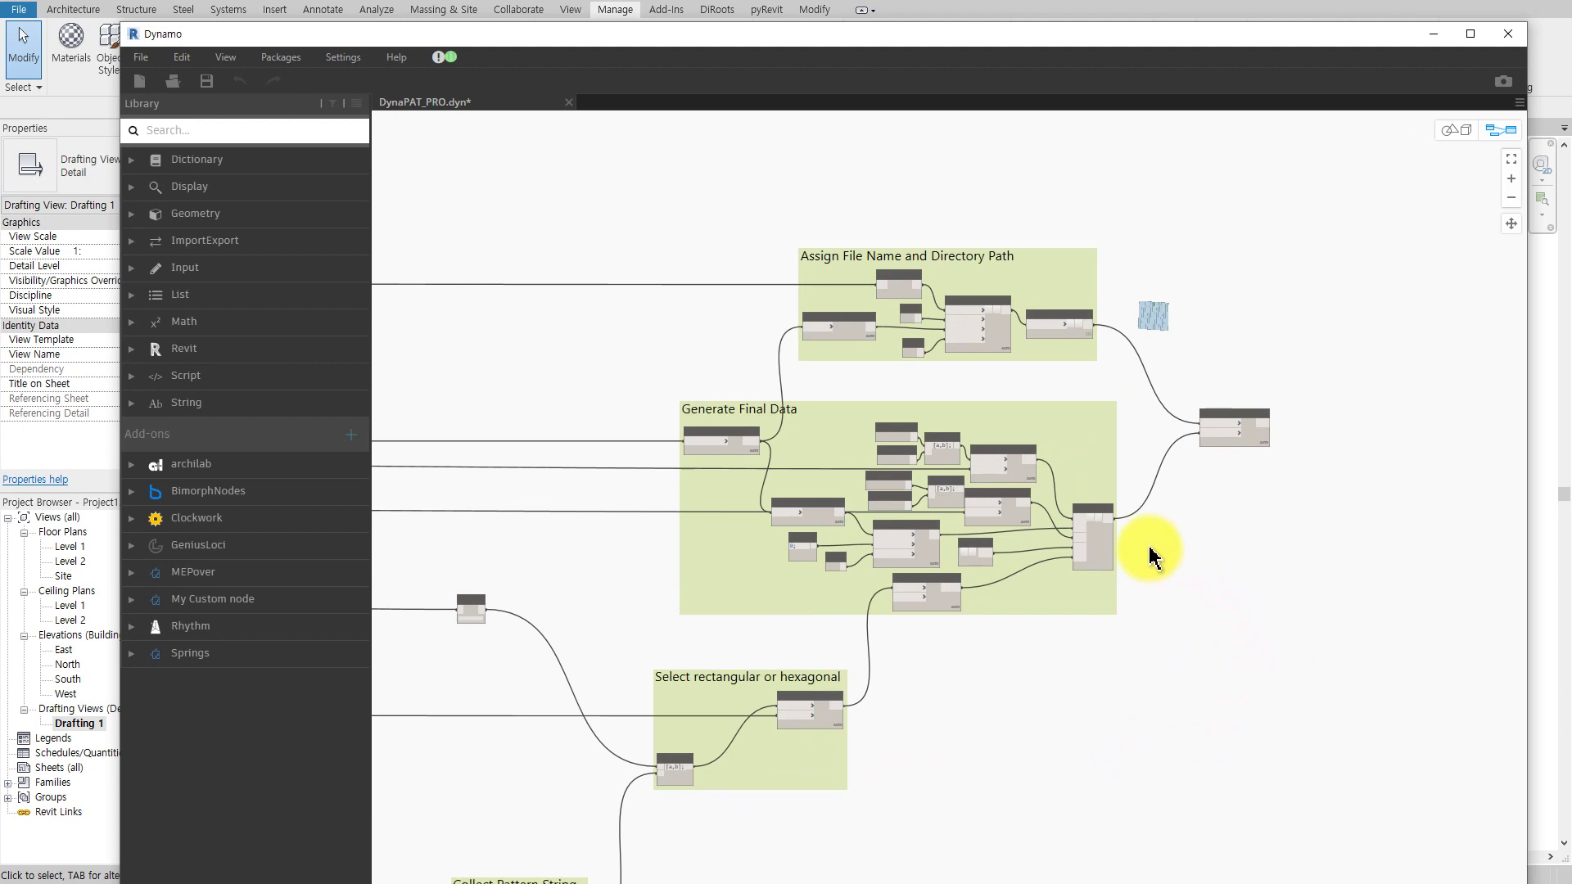
pyautogui.scroll(2, 1168, 536)
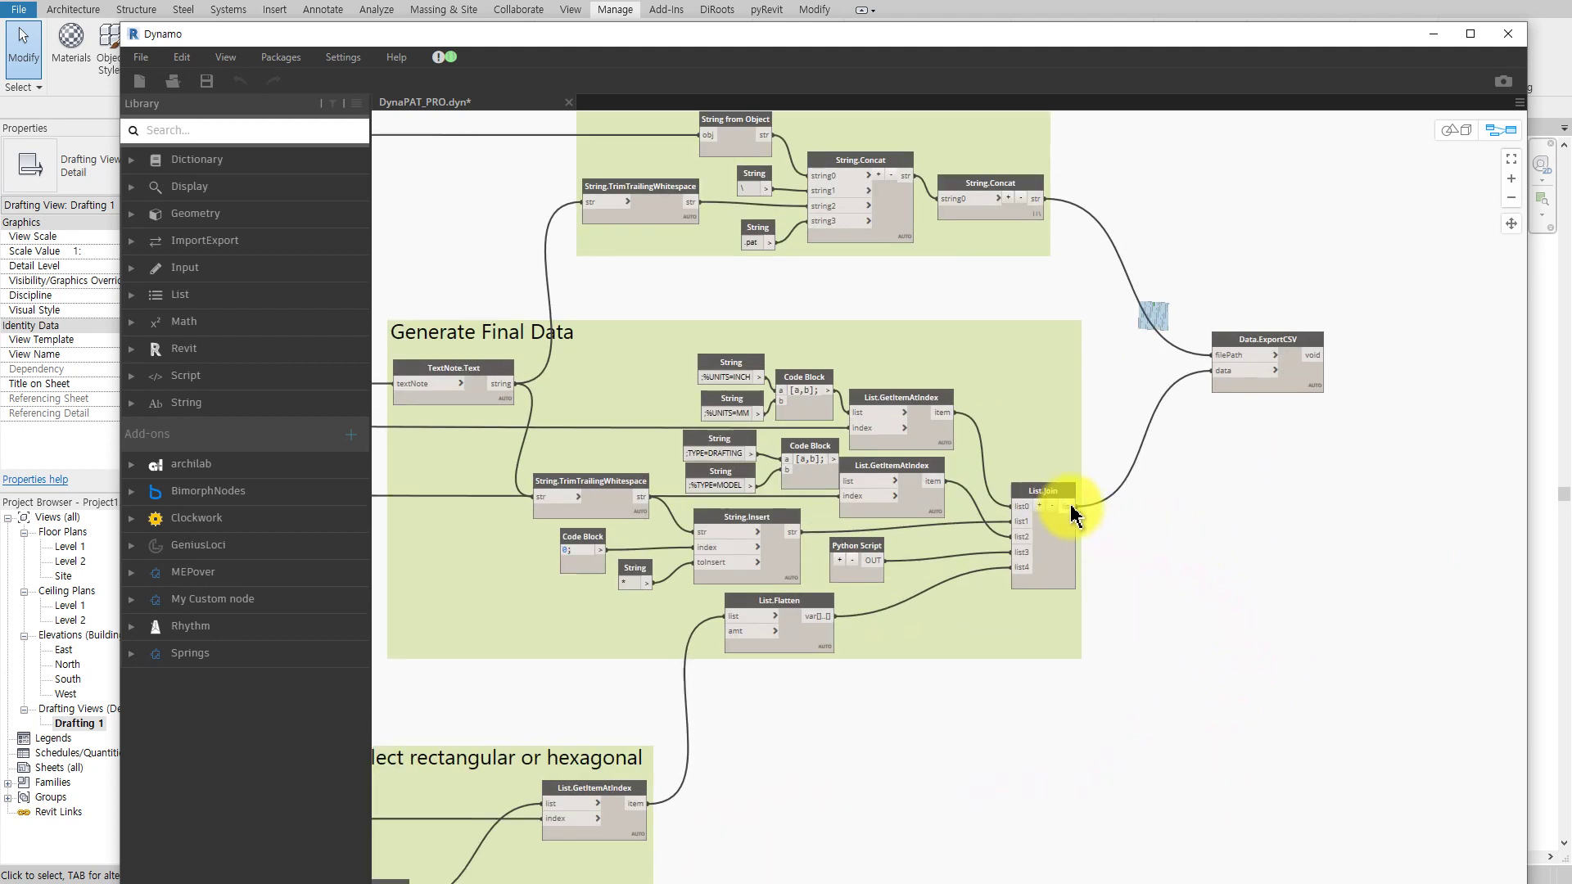
pyautogui.scroll(-2, 1217, 565)
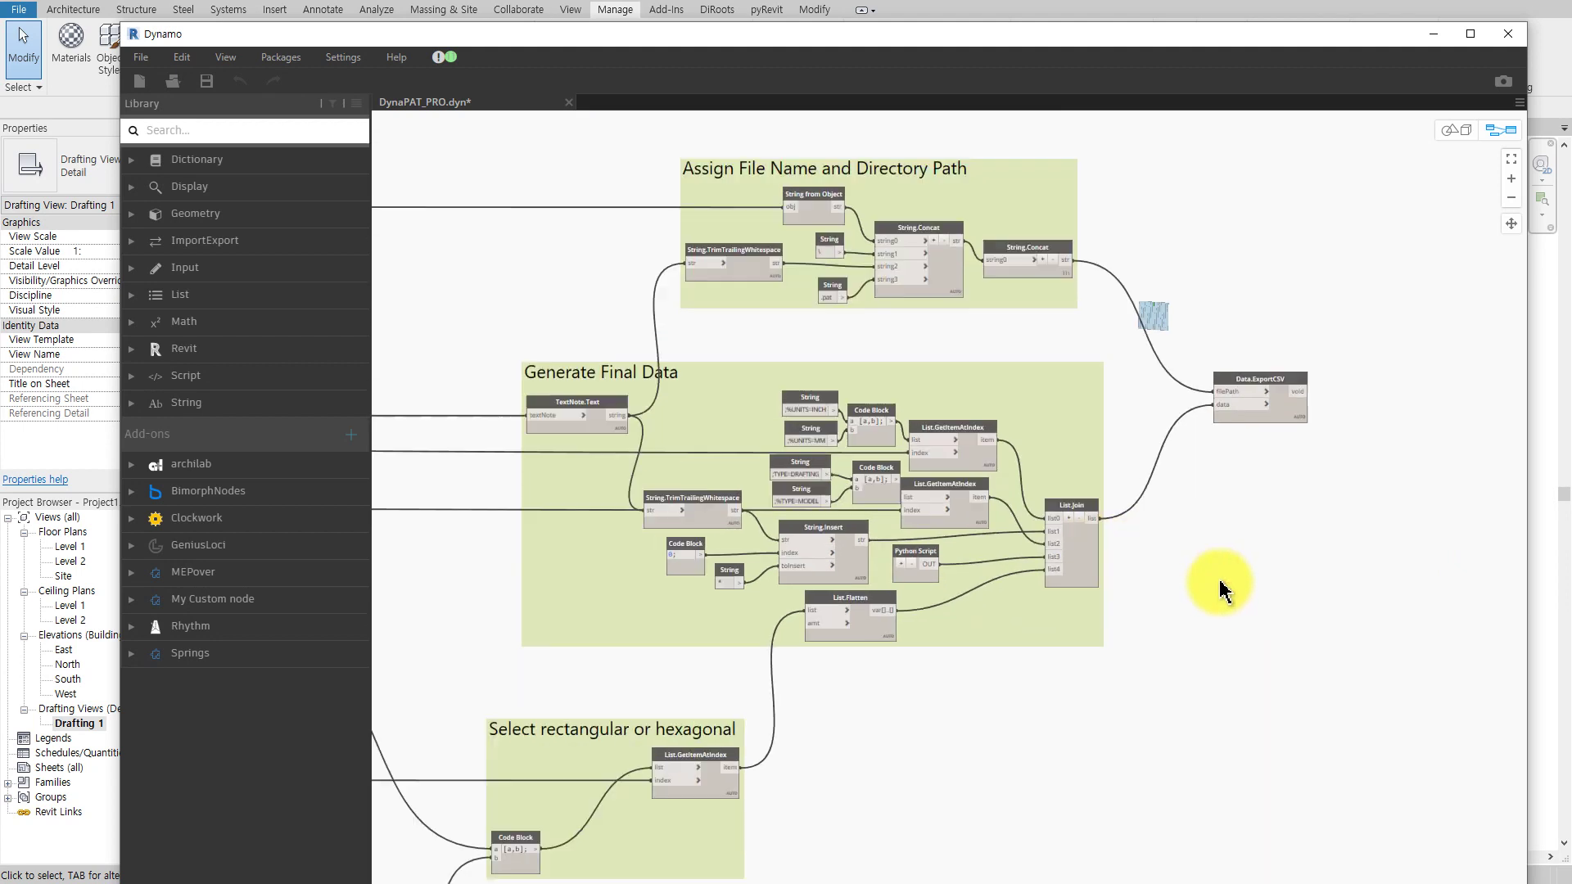
pyautogui.scroll(-1, 1224, 583)
pyautogui.scroll(-2, 1186, 611)
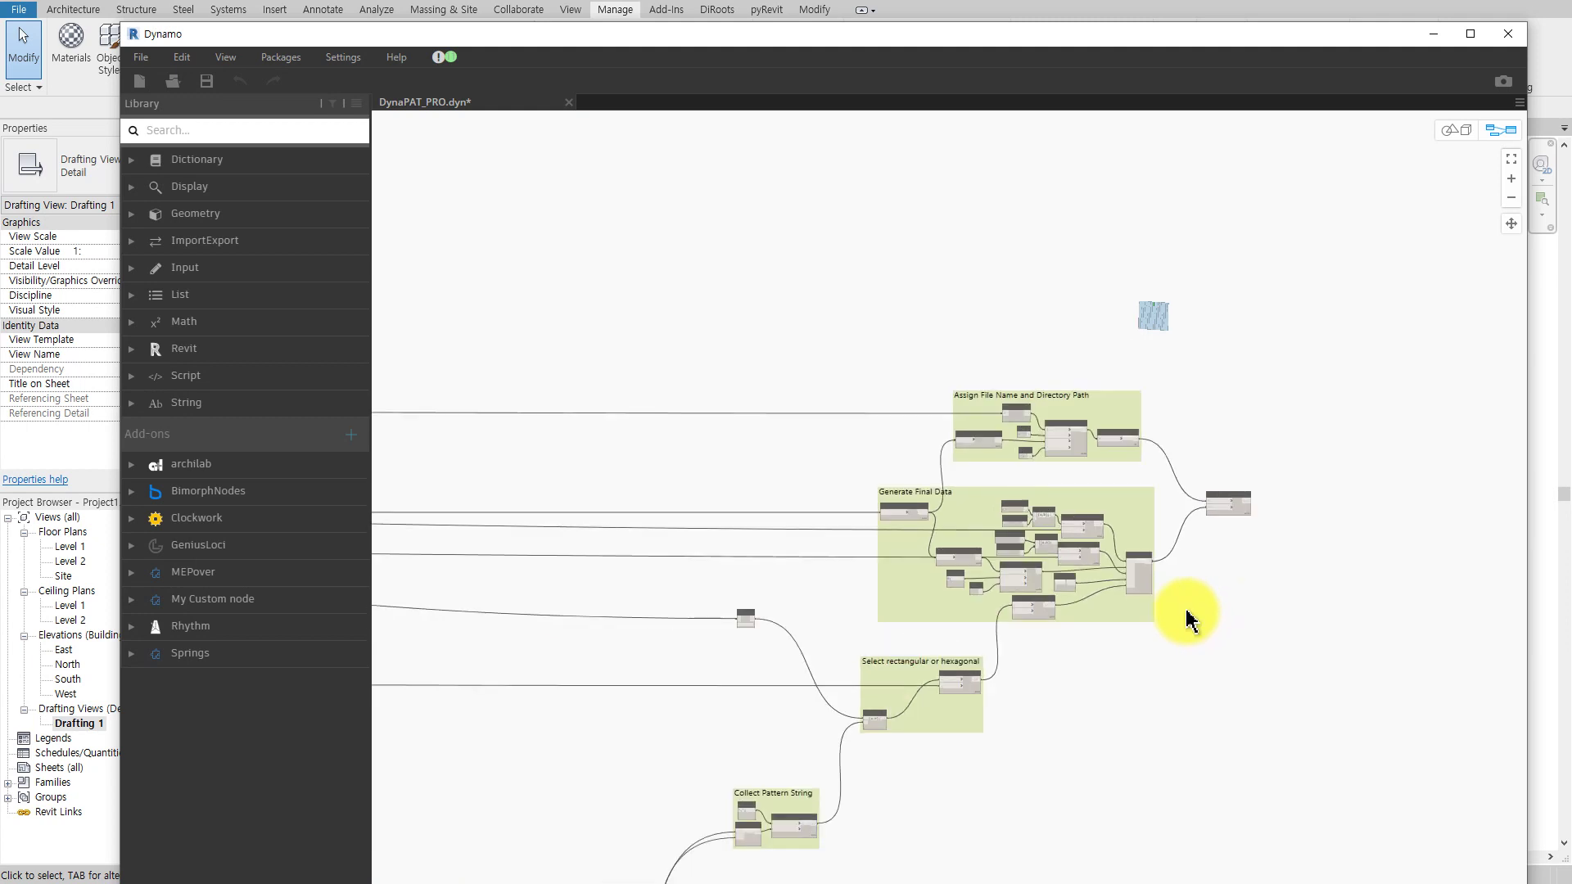
pyautogui.scroll(-1, 1187, 619)
pyautogui.moveTo(1098, 653)
pyautogui.mouseDown(button='middle')
pyautogui.moveTo(1280, 506)
pyautogui.moveTo(1334, 414)
pyautogui.mouseUp(button='middle')
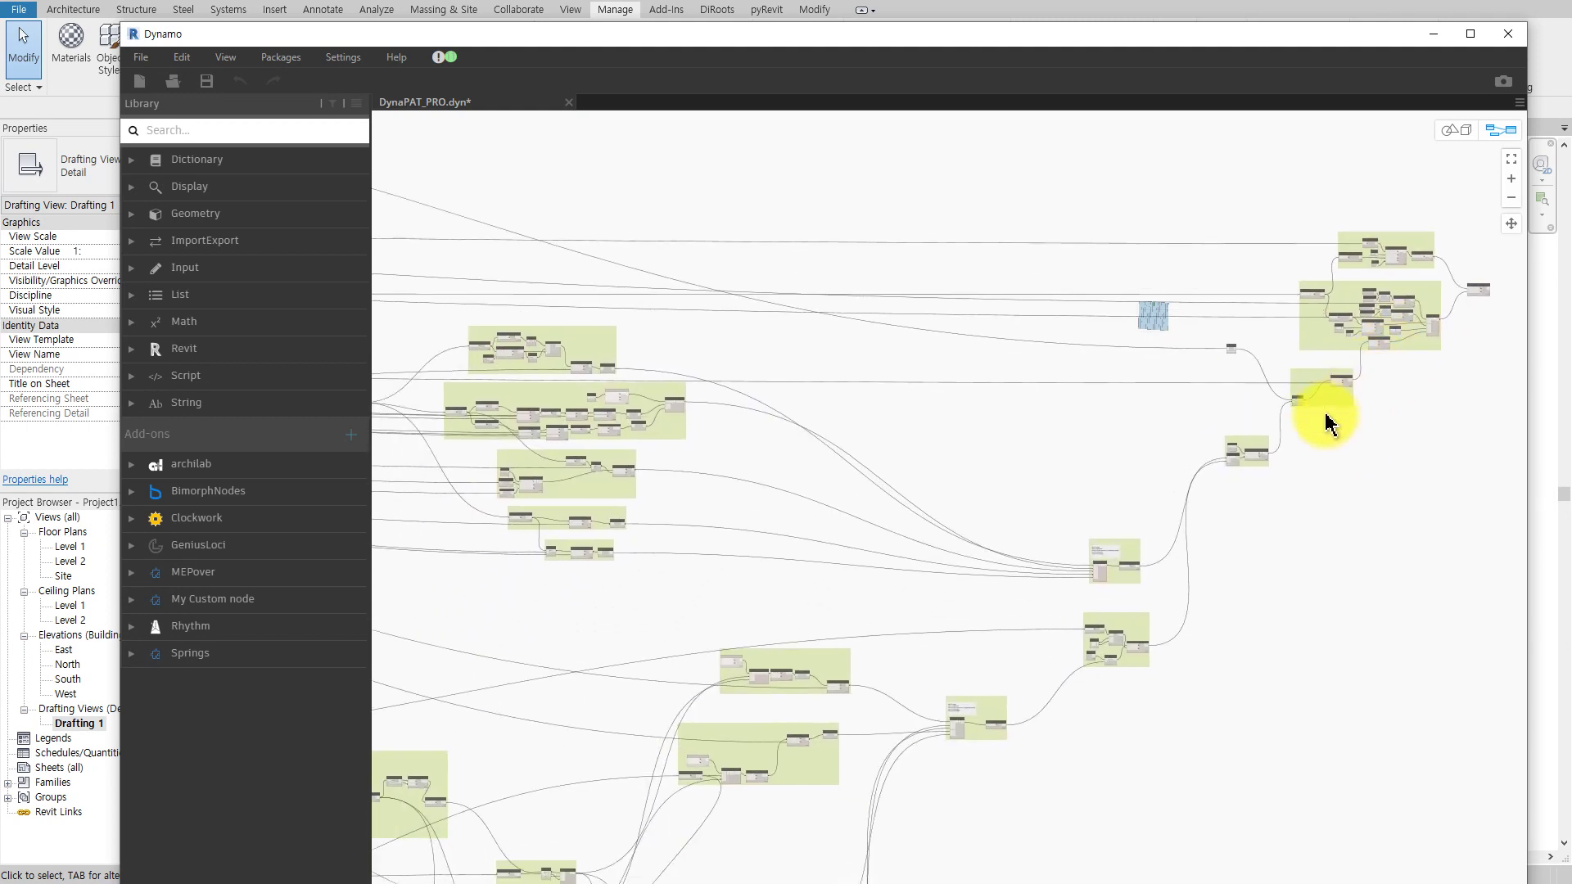
pyautogui.scroll(-2, 1140, 502)
pyautogui.moveTo(1140, 502)
pyautogui.mouseDown(button='middle')
pyautogui.moveTo(1187, 481)
pyautogui.moveTo(1425, 473)
pyautogui.mouseUp(button='middle')
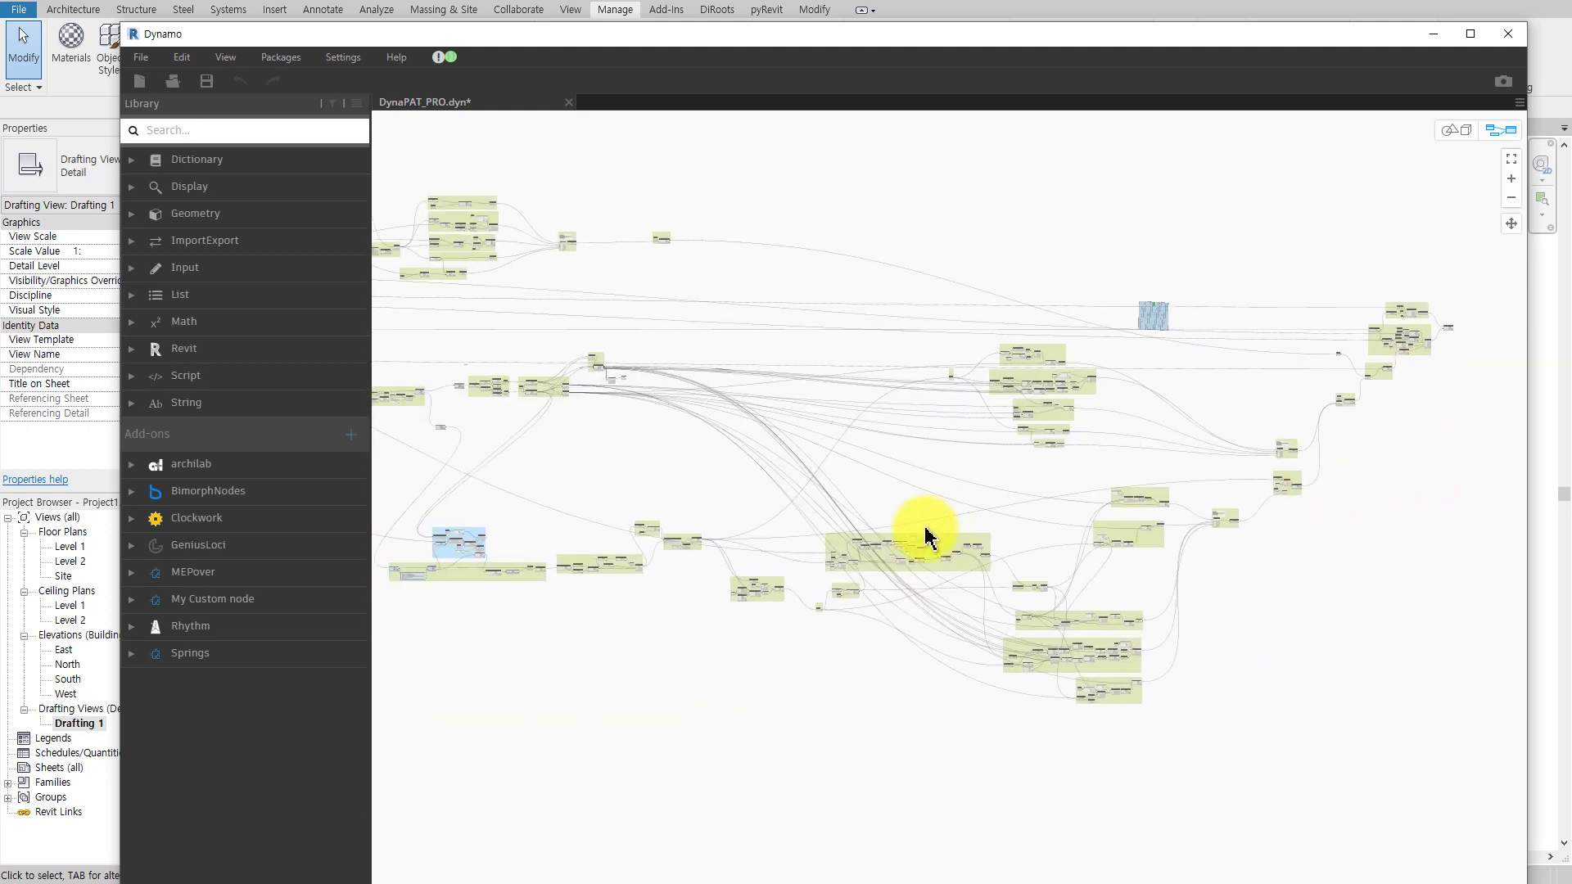
# Step: Pan back to the Options group and move Dynamo right to reveal the drafting view
pyautogui.moveTo(928, 538); pyautogui.dragTo(1136, 554, button='middle')
pyautogui.moveTo(920, 562); pyautogui.dragTo(1192, 595, button='middle')
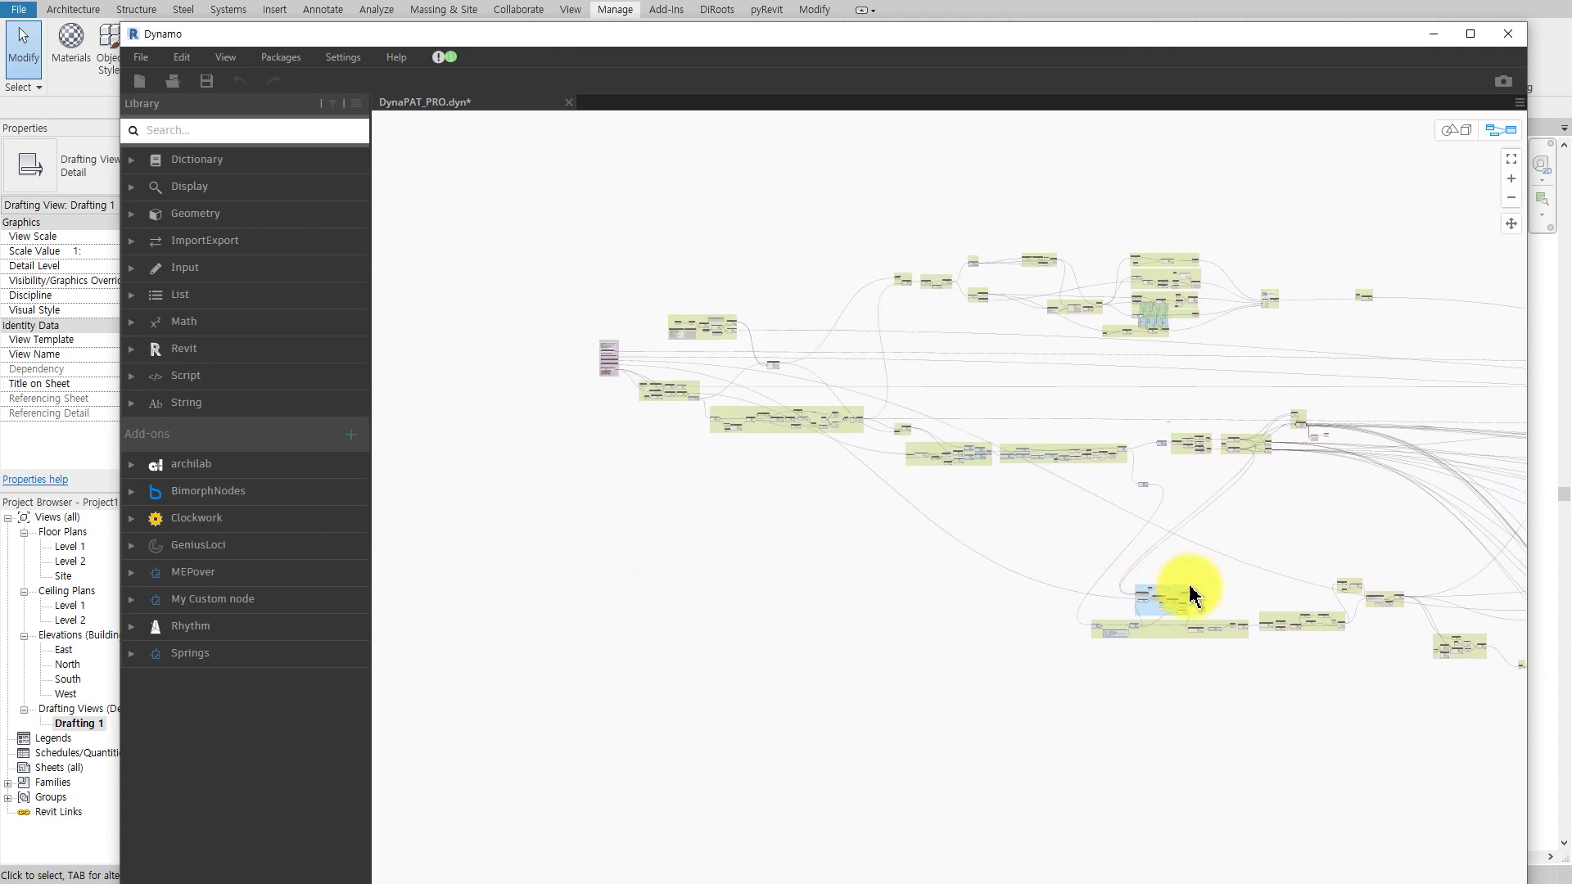
pyautogui.scroll(1, 1191, 595)
pyautogui.moveTo(920, 561); pyautogui.dragTo(761, 509, button='middle')
pyautogui.scroll(1, 842, 573)
pyautogui.moveTo(941, 667); pyautogui.dragTo(1097, 764, button='middle')
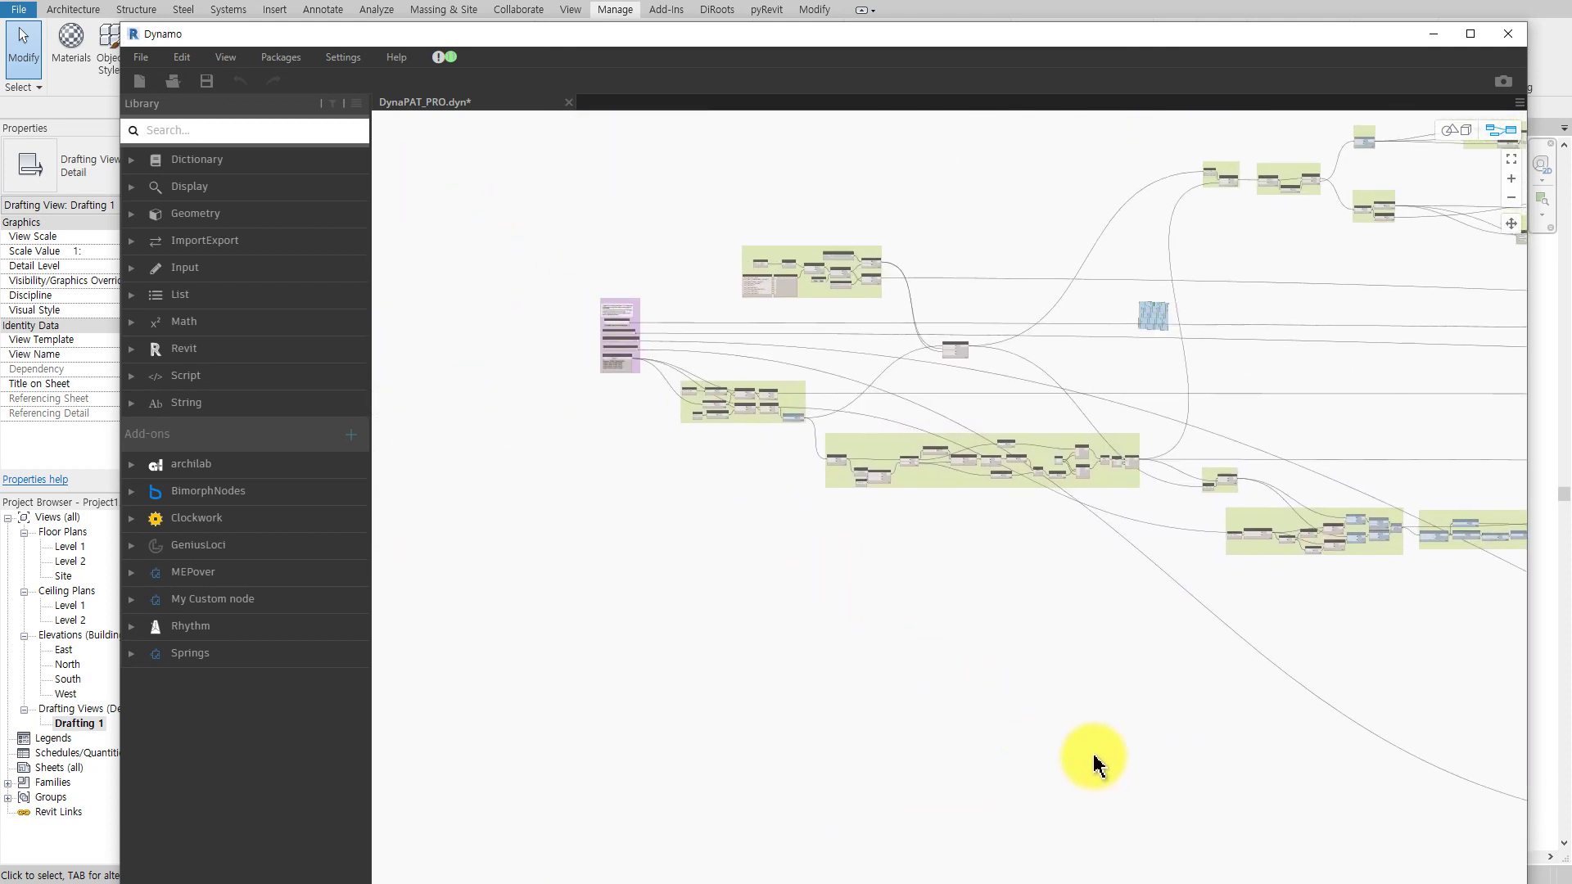
pyautogui.scroll(1, 701, 636)
pyautogui.moveTo(687, 554)
pyautogui.mouseDown(button='middle')
pyautogui.moveTo(720, 702)
pyautogui.moveTo(713, 664)
pyautogui.mouseUp(button='middle')
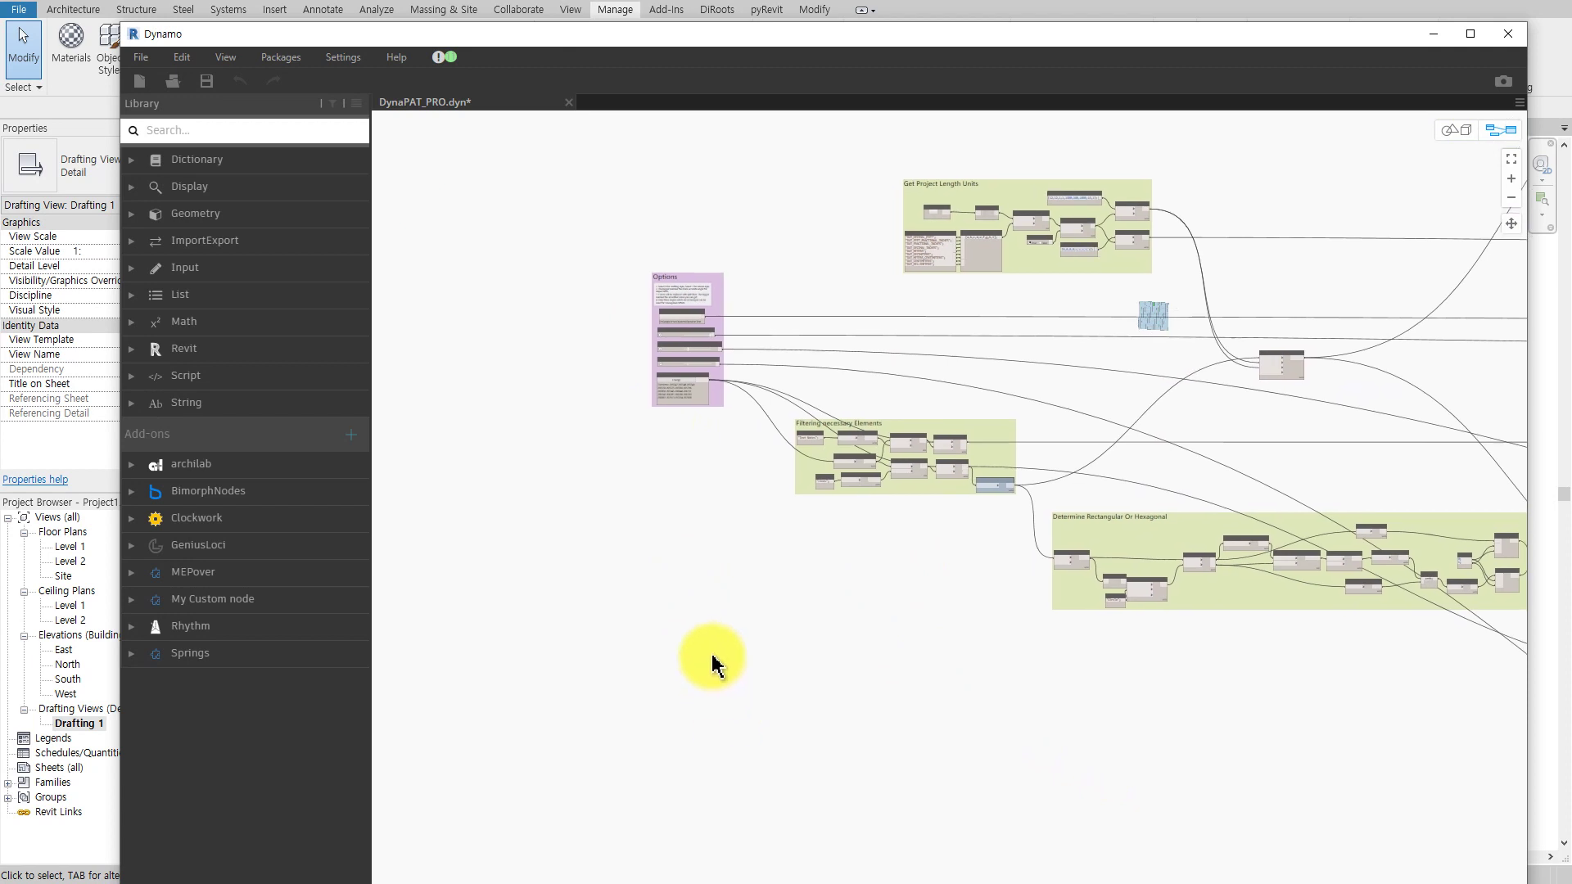
pyautogui.scroll(-1, 711, 660)
pyautogui.scroll(1, 684, 541)
pyautogui.moveTo(681, 548); pyautogui.dragTo(680, 625, button='middle')
pyautogui.scroll(-1, 664, 643)
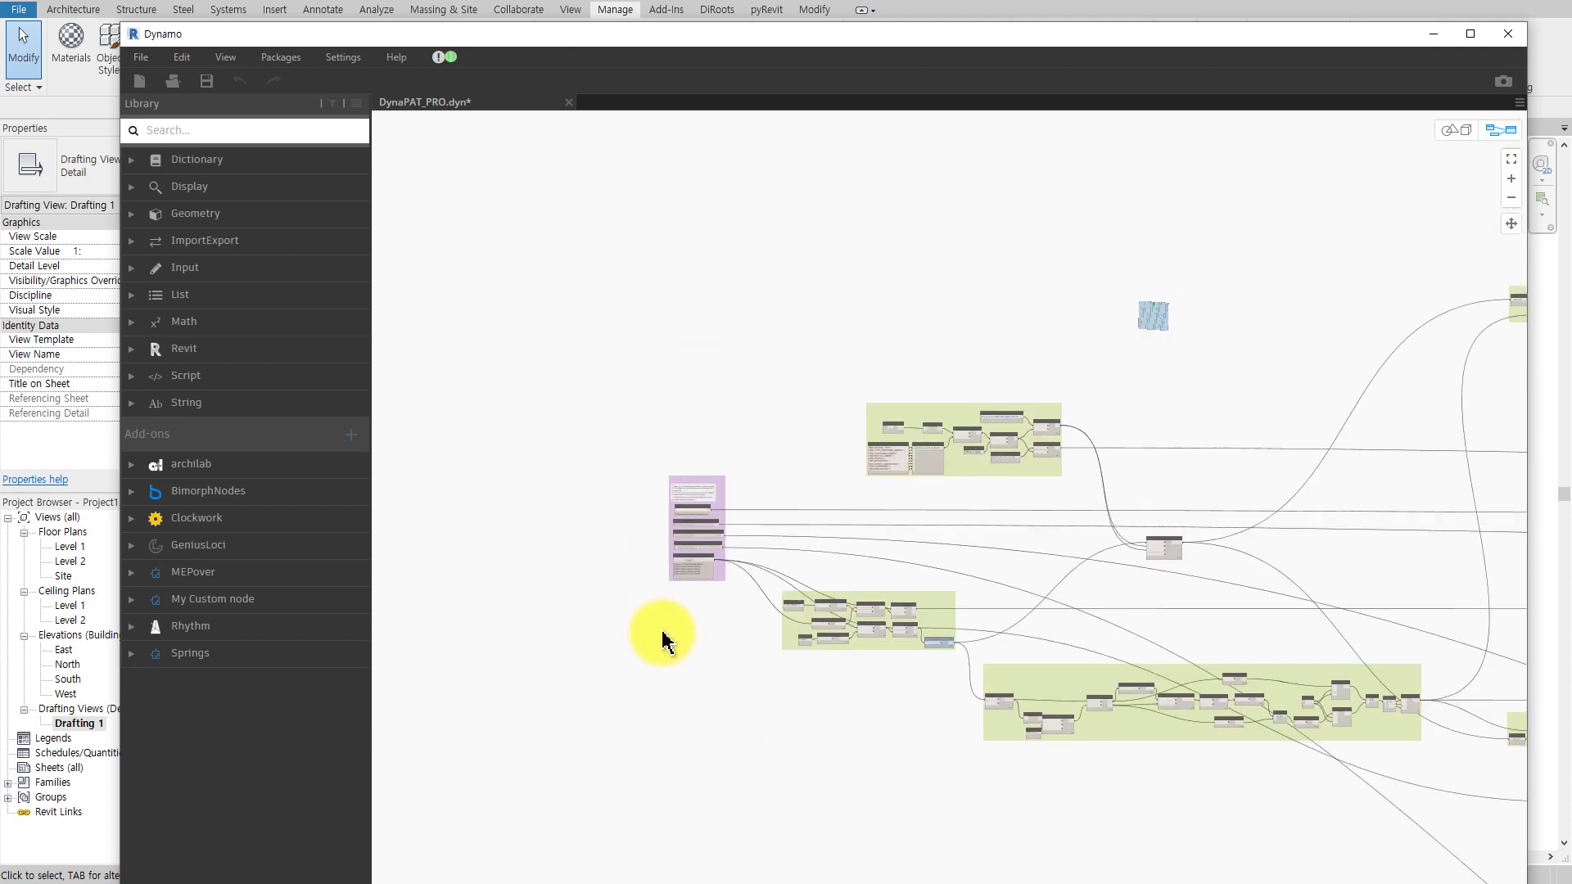
pyautogui.scroll(1, 665, 641)
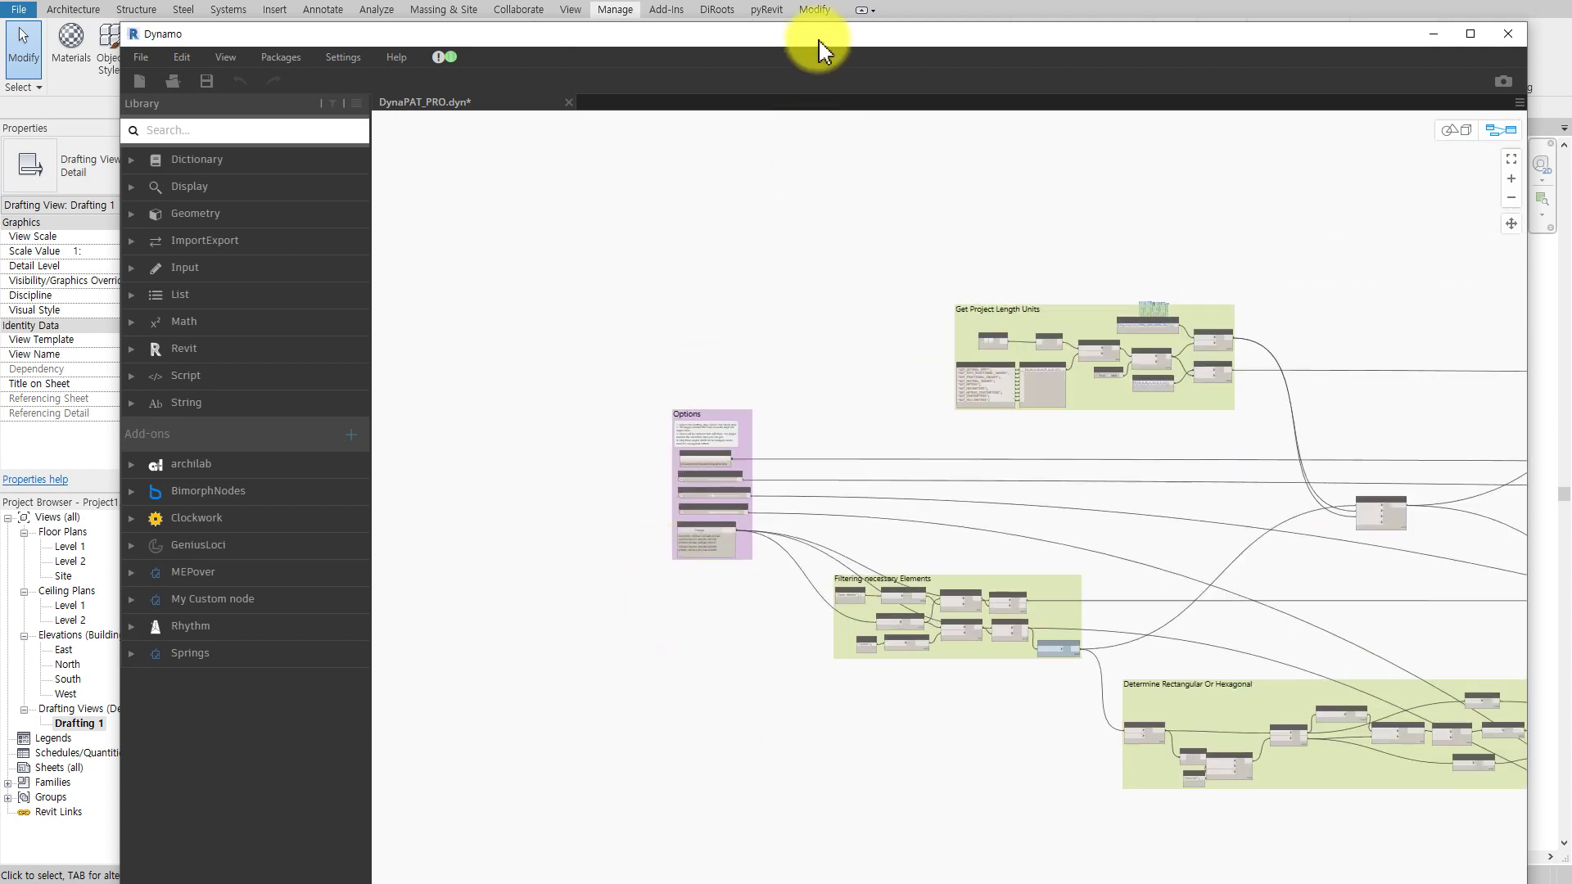
pyautogui.moveTo(821, 49); pyautogui.dragTo(1419, 63)
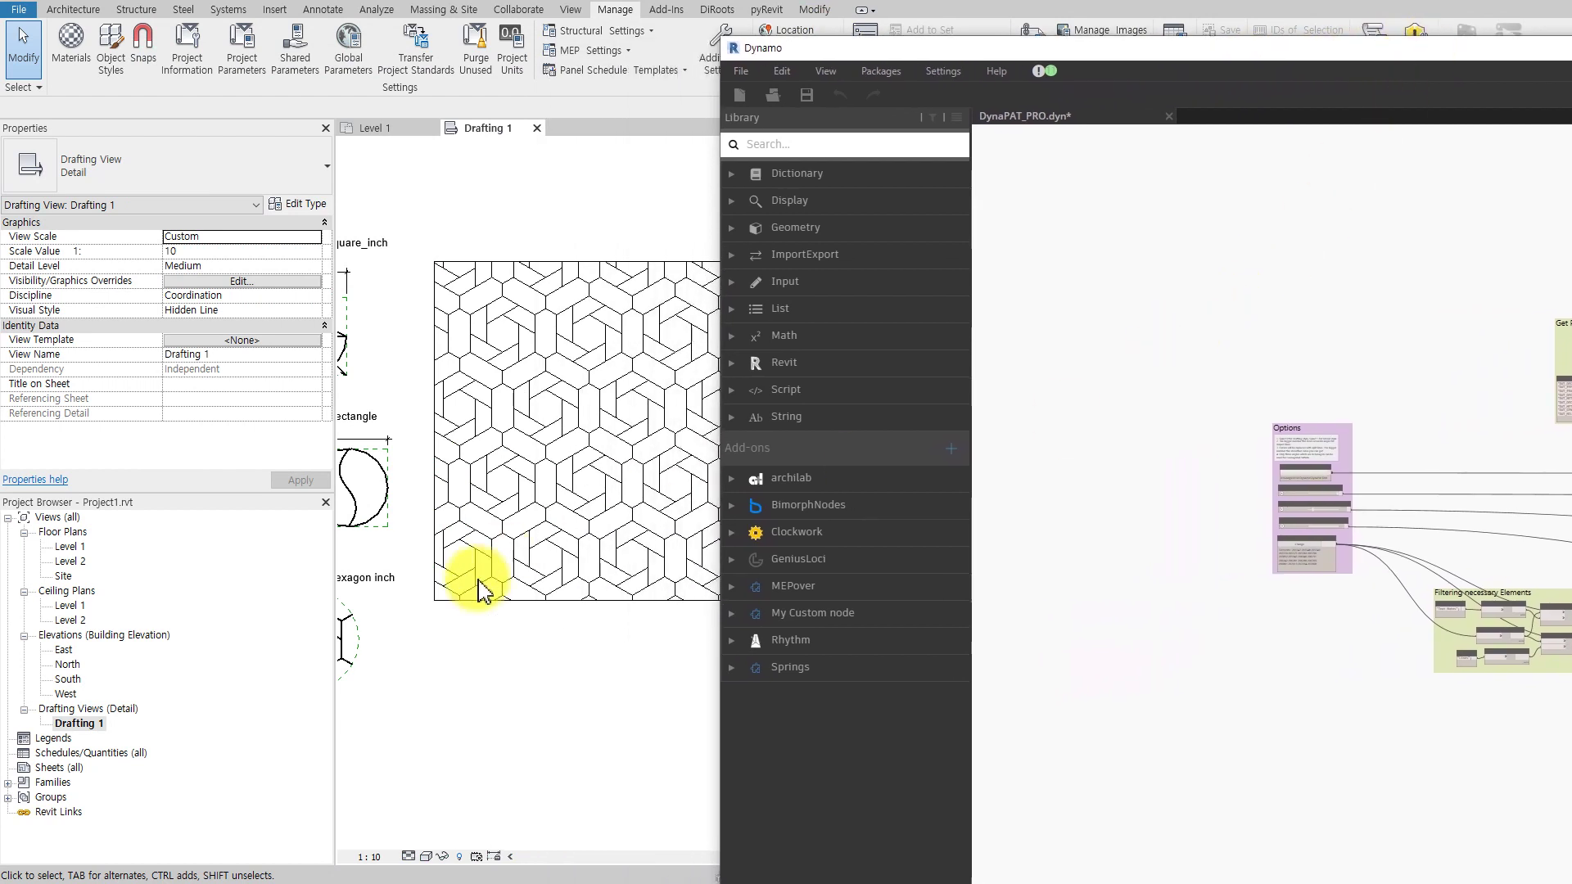
# Step: Zoom to the hexagon sketch and pick its tile and label into Select Everything
pyautogui.scroll(-2, 573, 647)
pyautogui.scroll(1, 537, 667)
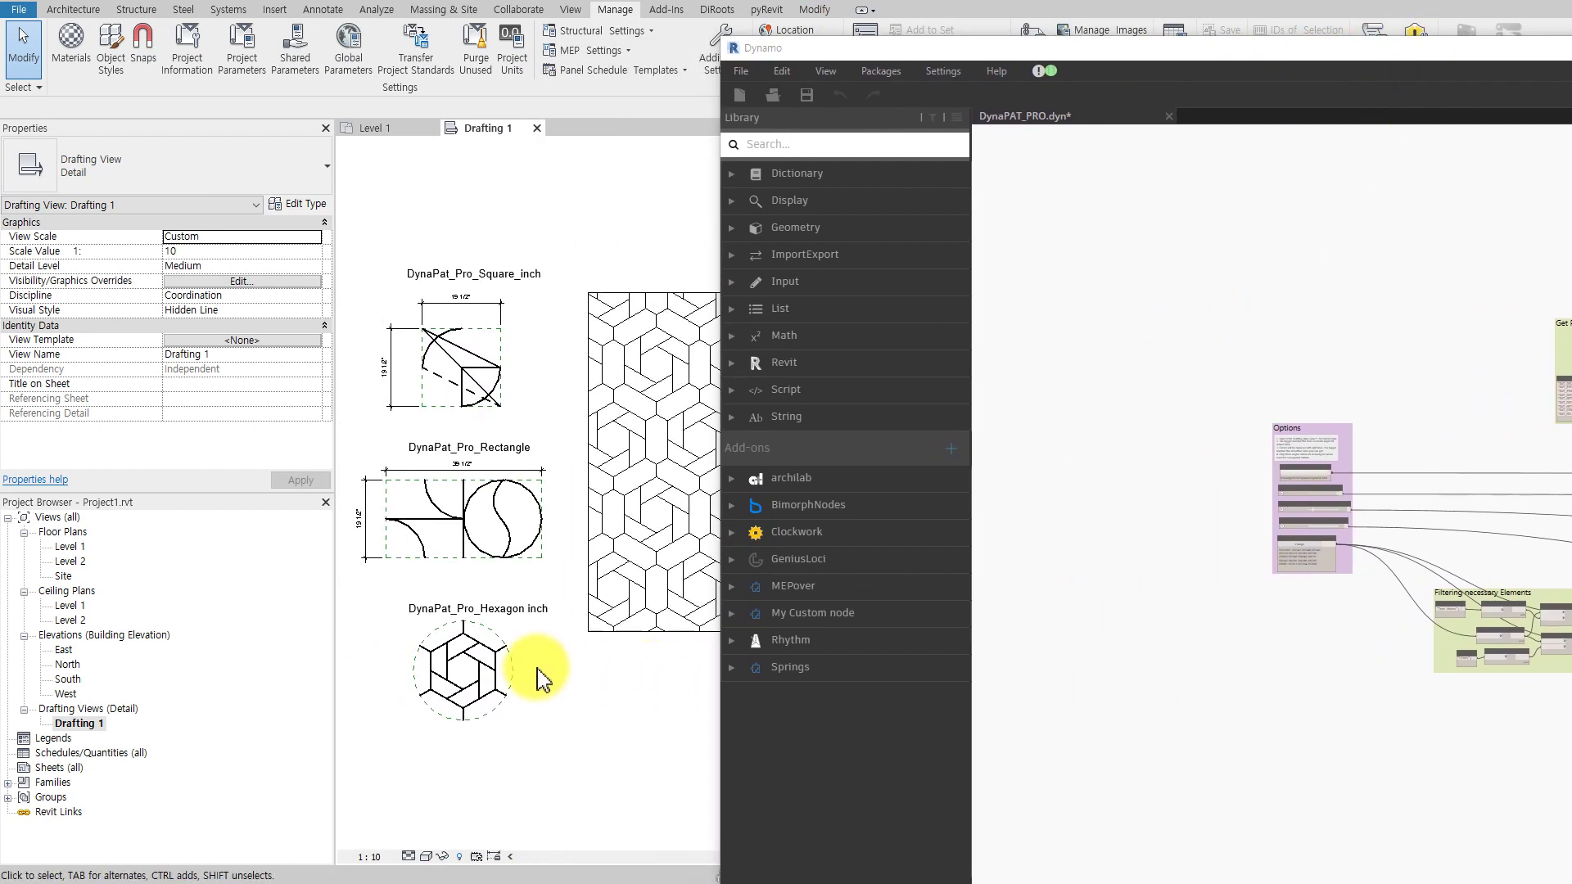
pyautogui.scroll(2, 456, 666)
pyautogui.scroll(1, 486, 602)
pyautogui.moveTo(487, 603); pyautogui.dragTo(552, 530, button='middle')
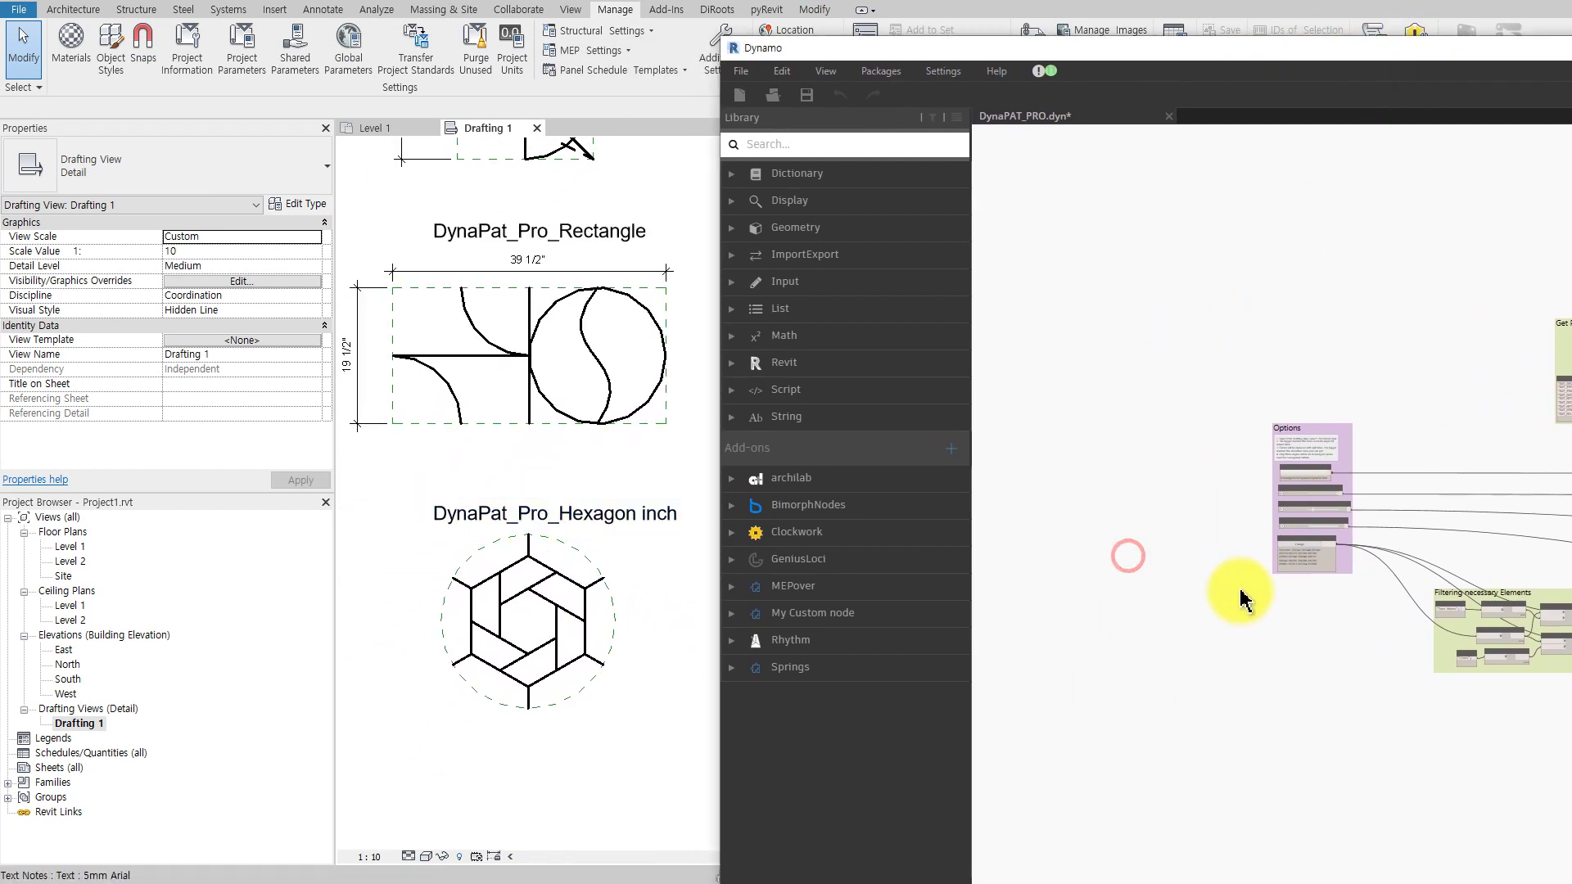
pyautogui.scroll(1, 1240, 598)
pyautogui.scroll(1, 1245, 601)
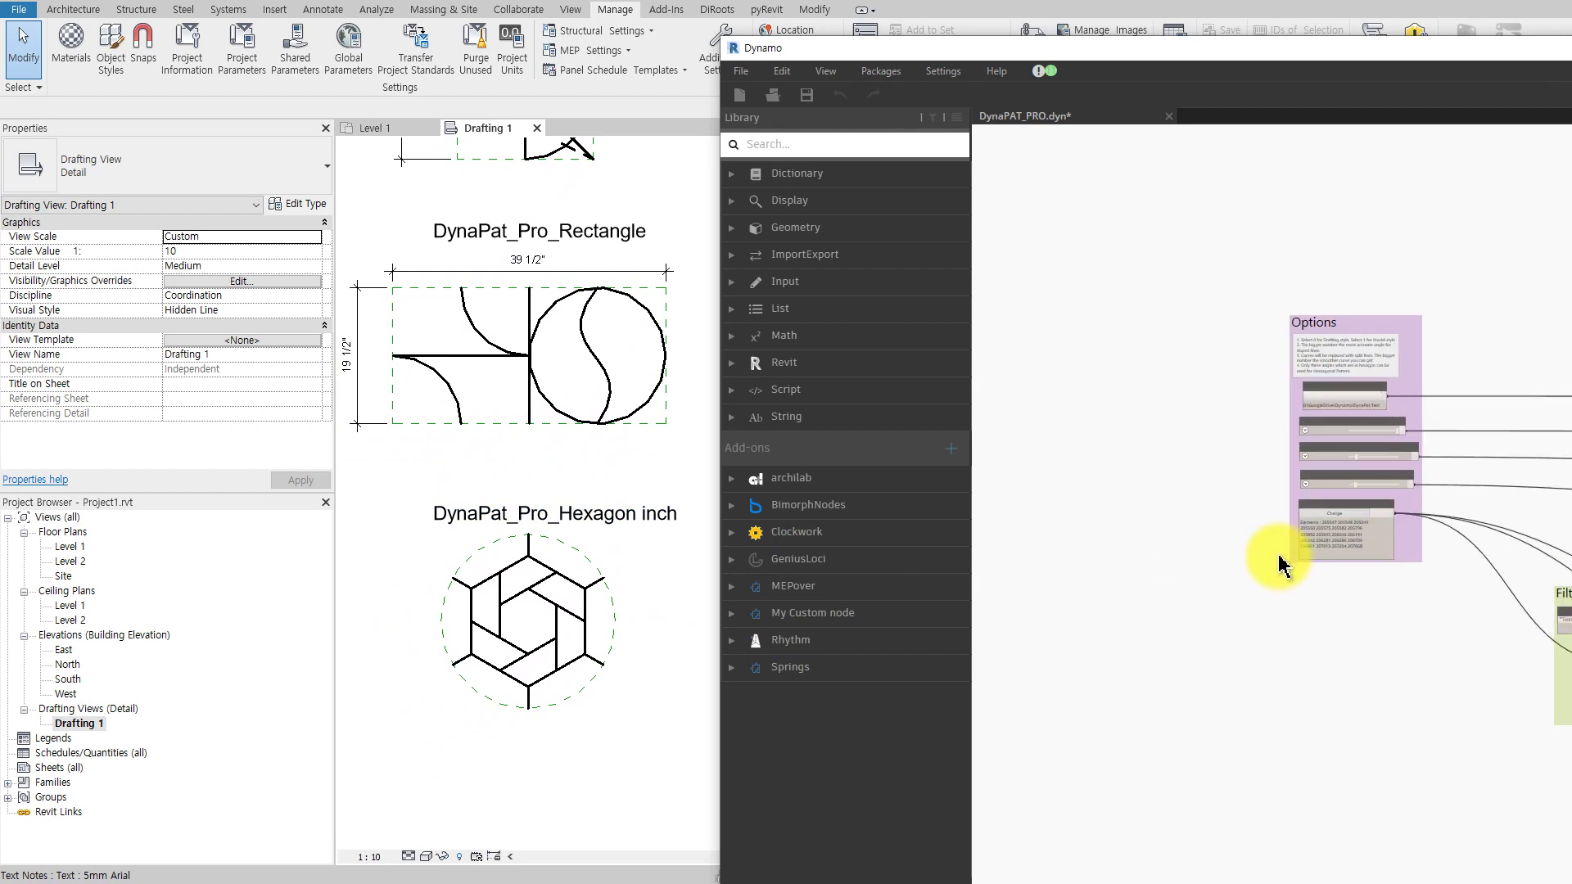
pyautogui.scroll(1, 1240, 587)
pyautogui.click(1369, 491)
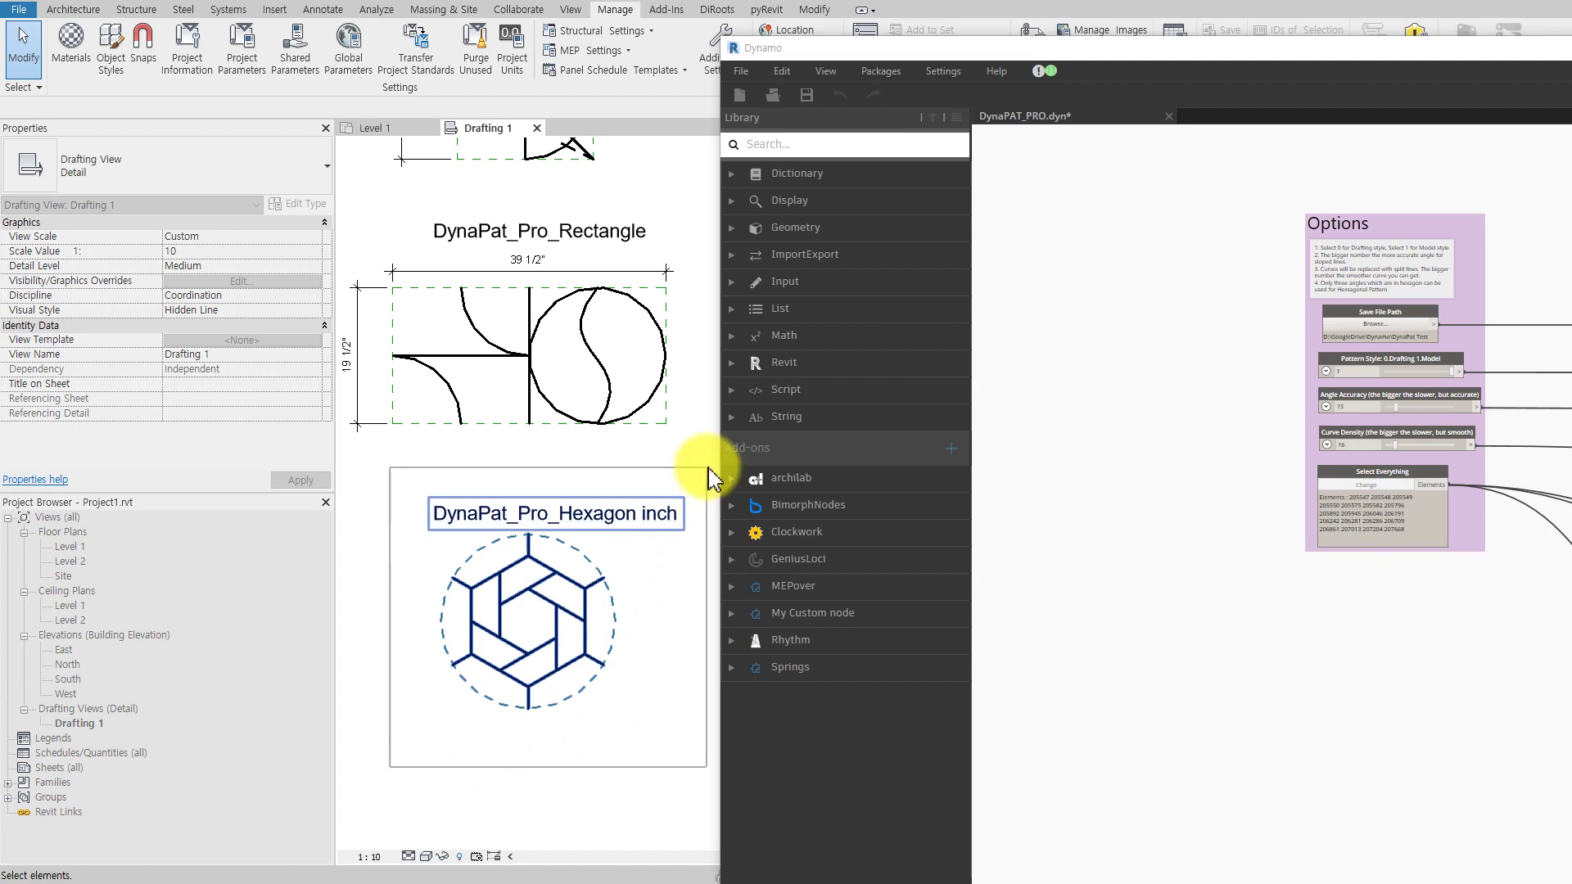
pyautogui.moveTo(709, 478); pyautogui.dragTo(709, 477)
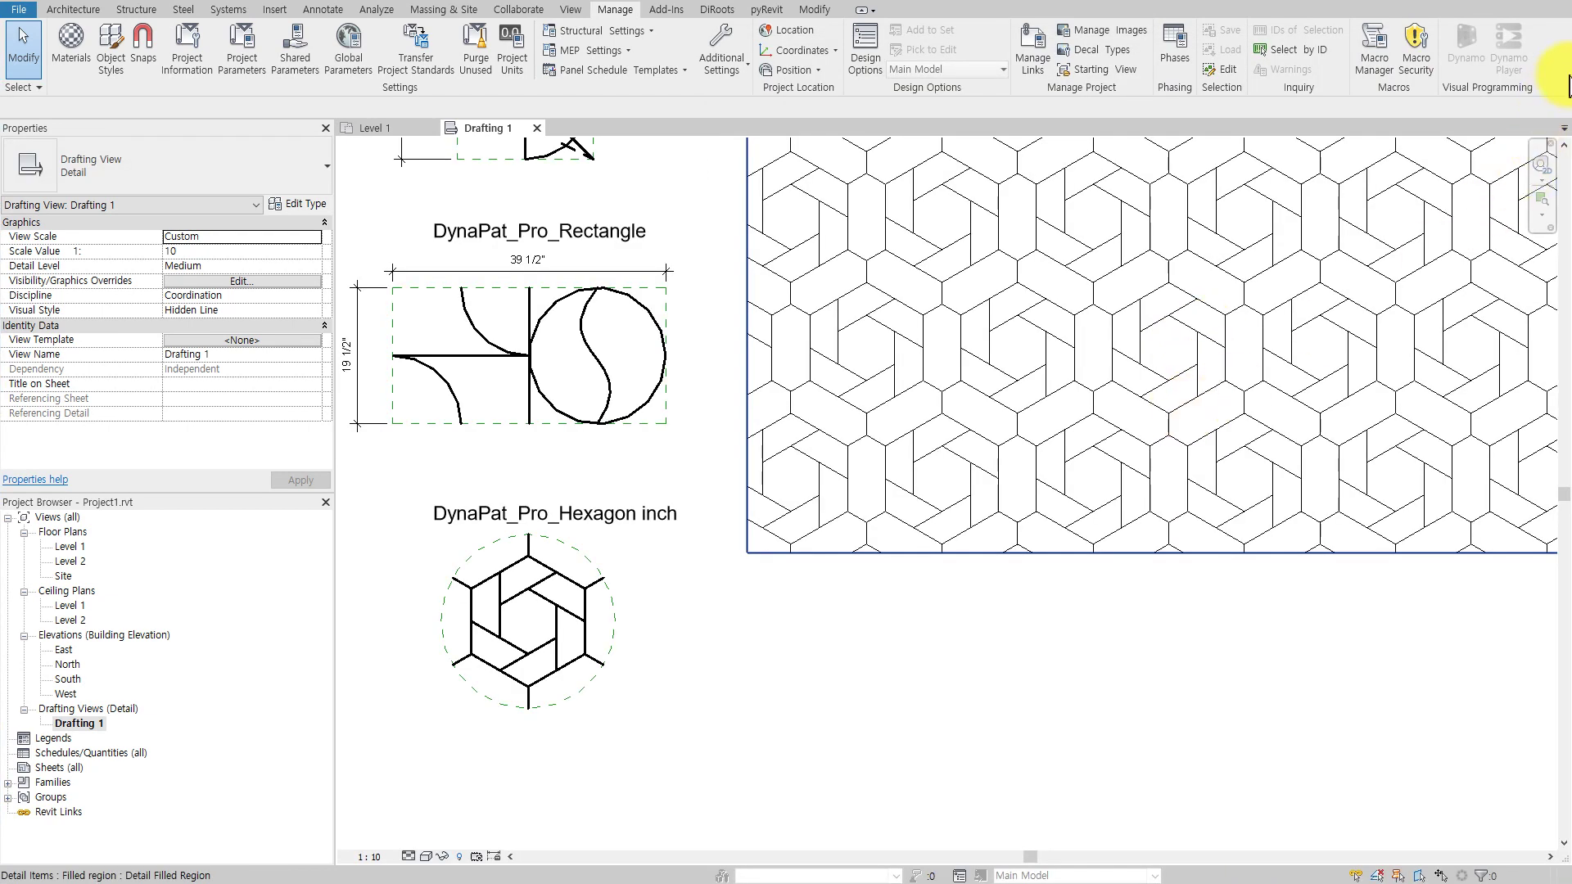
pyautogui.hotkey('alt', 'Tab')
pyautogui.moveTo(1571, 47); pyautogui.dragTo(1175, 95)
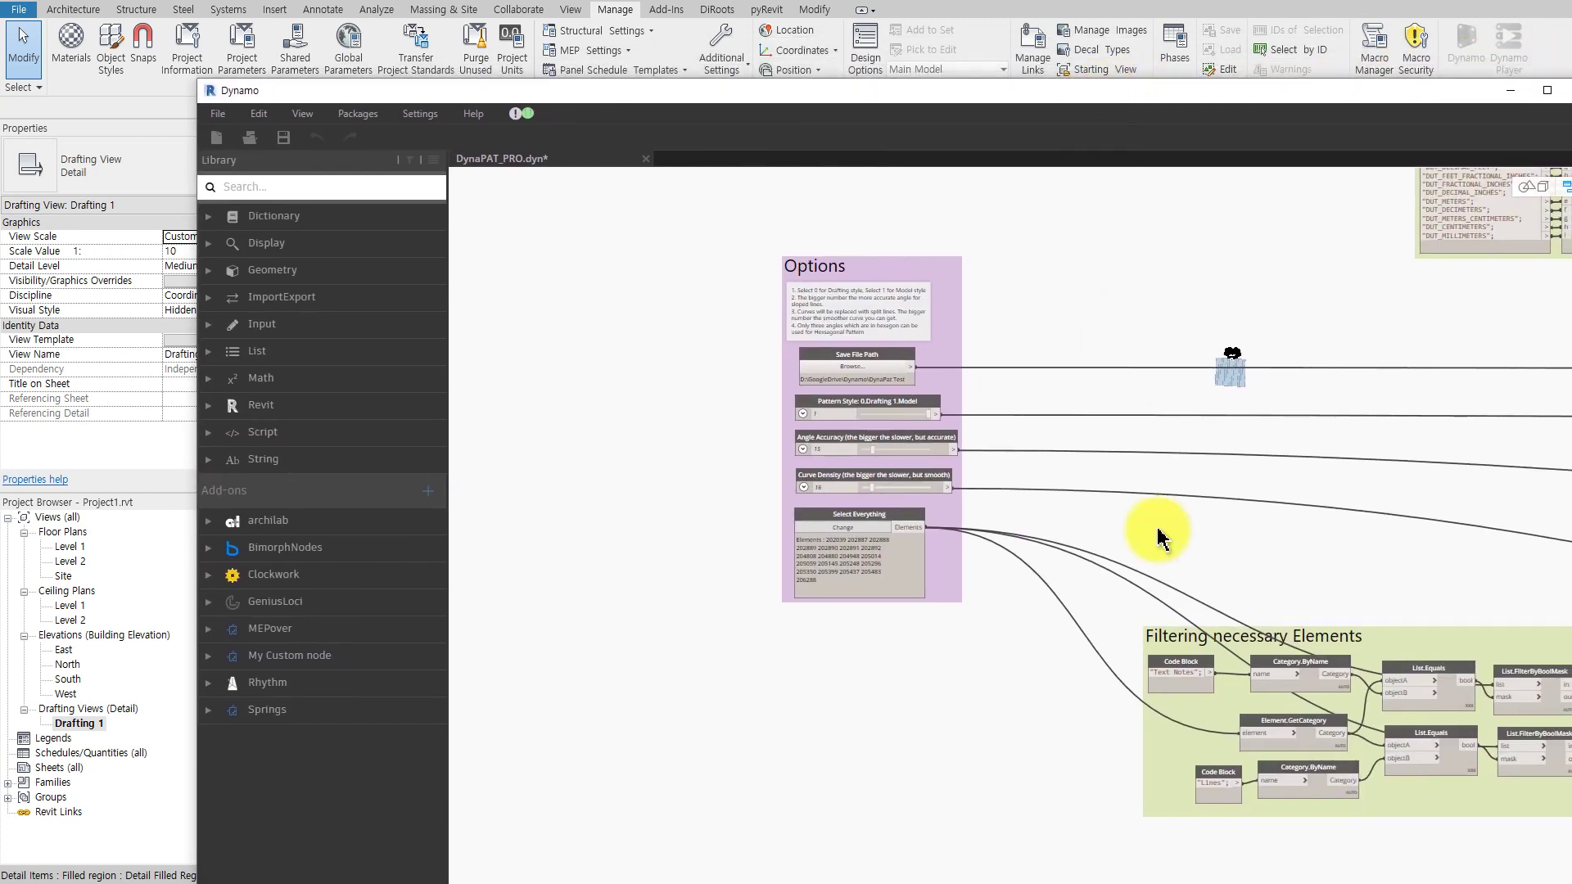
pyautogui.moveTo(1304, 722)
pyautogui.mouseDown(button='middle')
pyautogui.moveTo(1043, 698)
pyautogui.moveTo(723, 625)
pyautogui.mouseUp(button='middle')
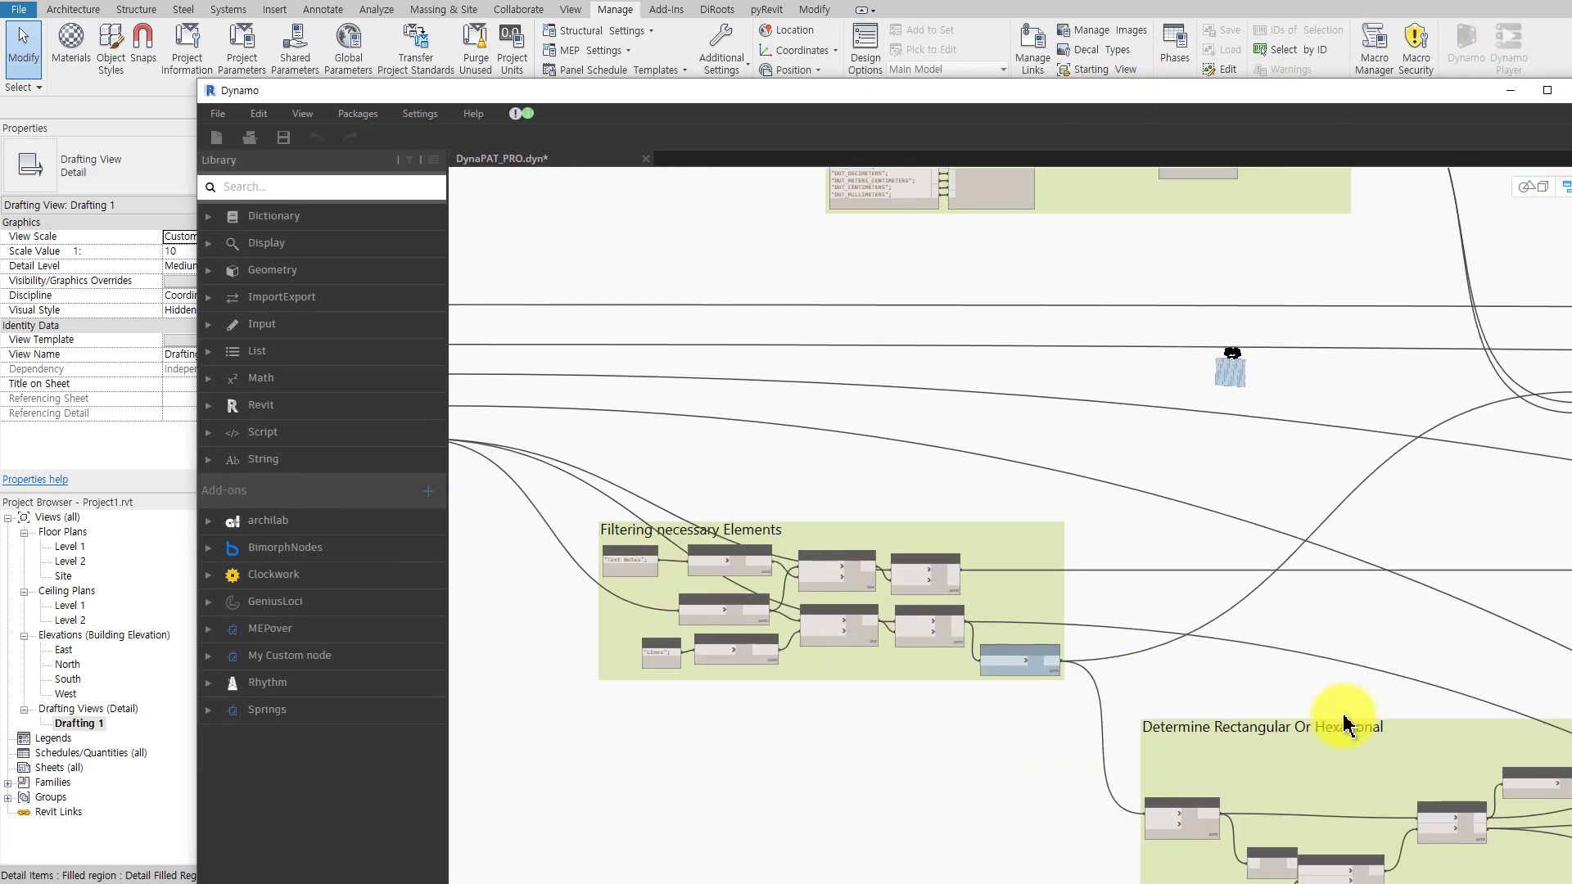
pyautogui.moveTo(1246, 720)
pyautogui.mouseDown(button='middle')
pyautogui.moveTo(1019, 671)
pyautogui.moveTo(829, 655)
pyautogui.mouseUp(button='middle')
pyautogui.moveTo(1335, 649)
pyautogui.mouseDown(button='middle')
pyautogui.moveTo(1108, 656)
pyautogui.moveTo(818, 579)
pyautogui.mouseUp(button='middle')
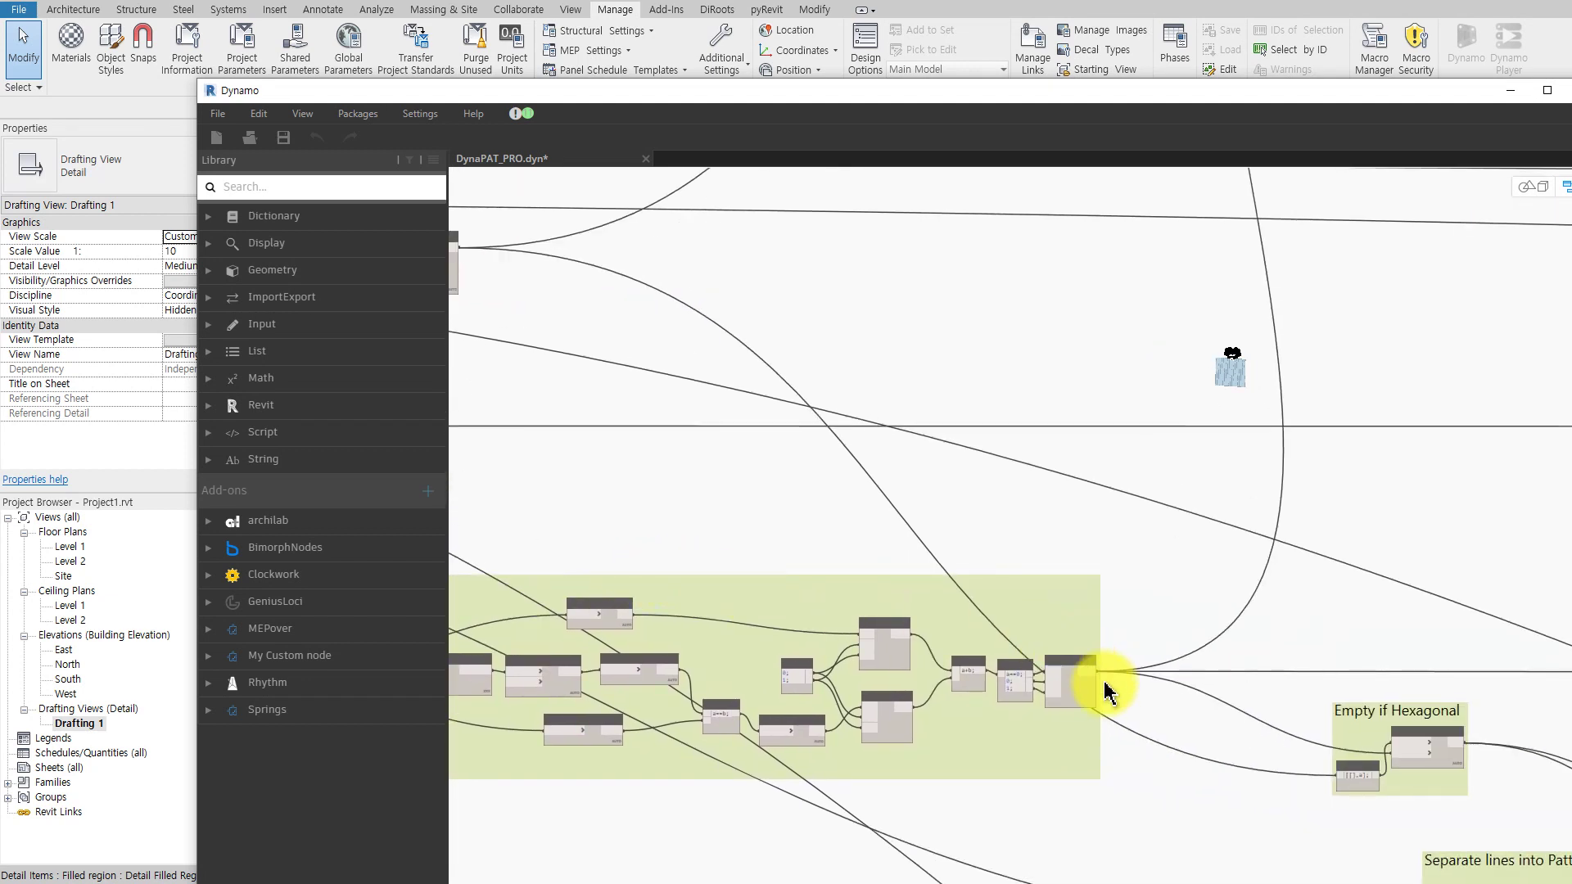
pyautogui.scroll(3, 1107, 692)
pyautogui.scroll(3, 1106, 685)
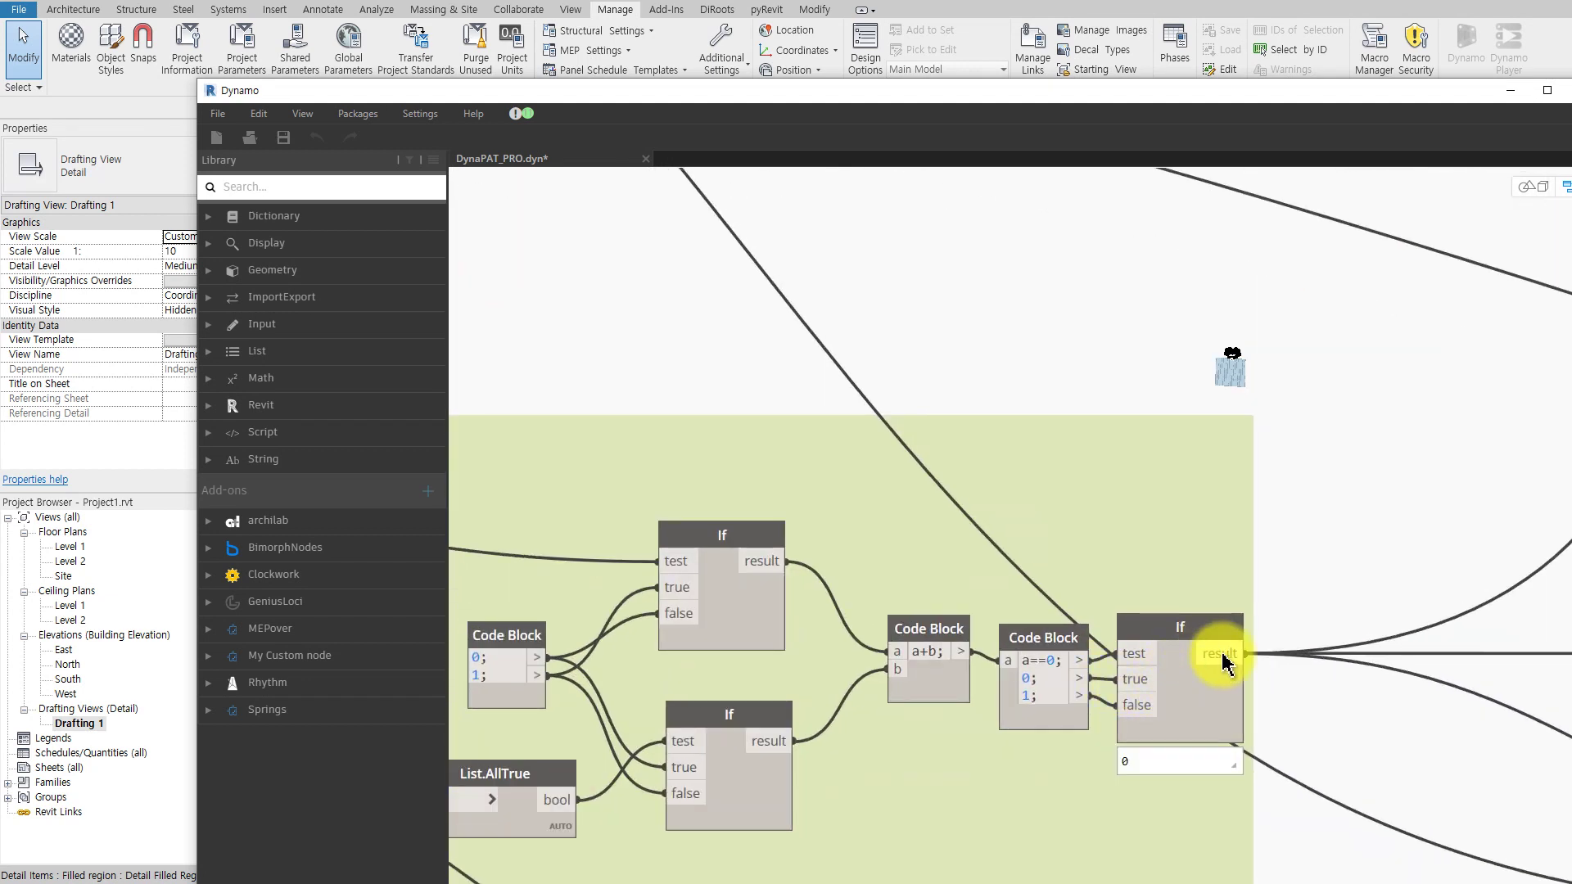
pyautogui.moveTo(1362, 763)
pyautogui.mouseDown(button='middle')
pyautogui.moveTo(1404, 765)
pyautogui.moveTo(793, 603)
pyautogui.mouseUp(button='middle')
pyautogui.scroll(-1, 1372, 659)
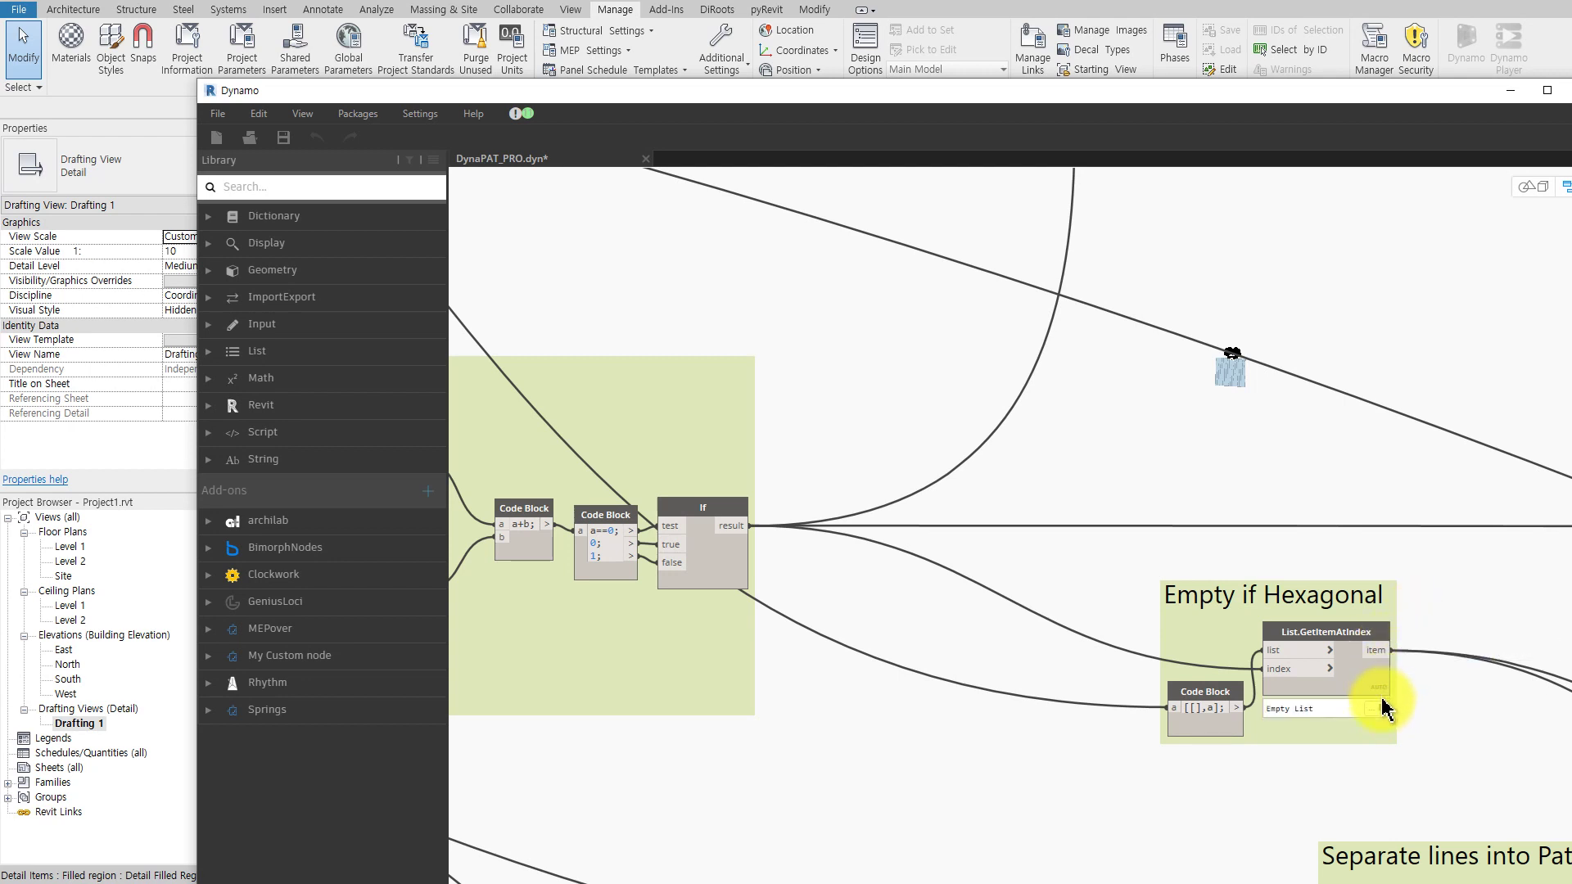
pyautogui.scroll(-1, 1417, 687)
pyautogui.scroll(-2, 1351, 661)
pyautogui.scroll(-2, 1314, 659)
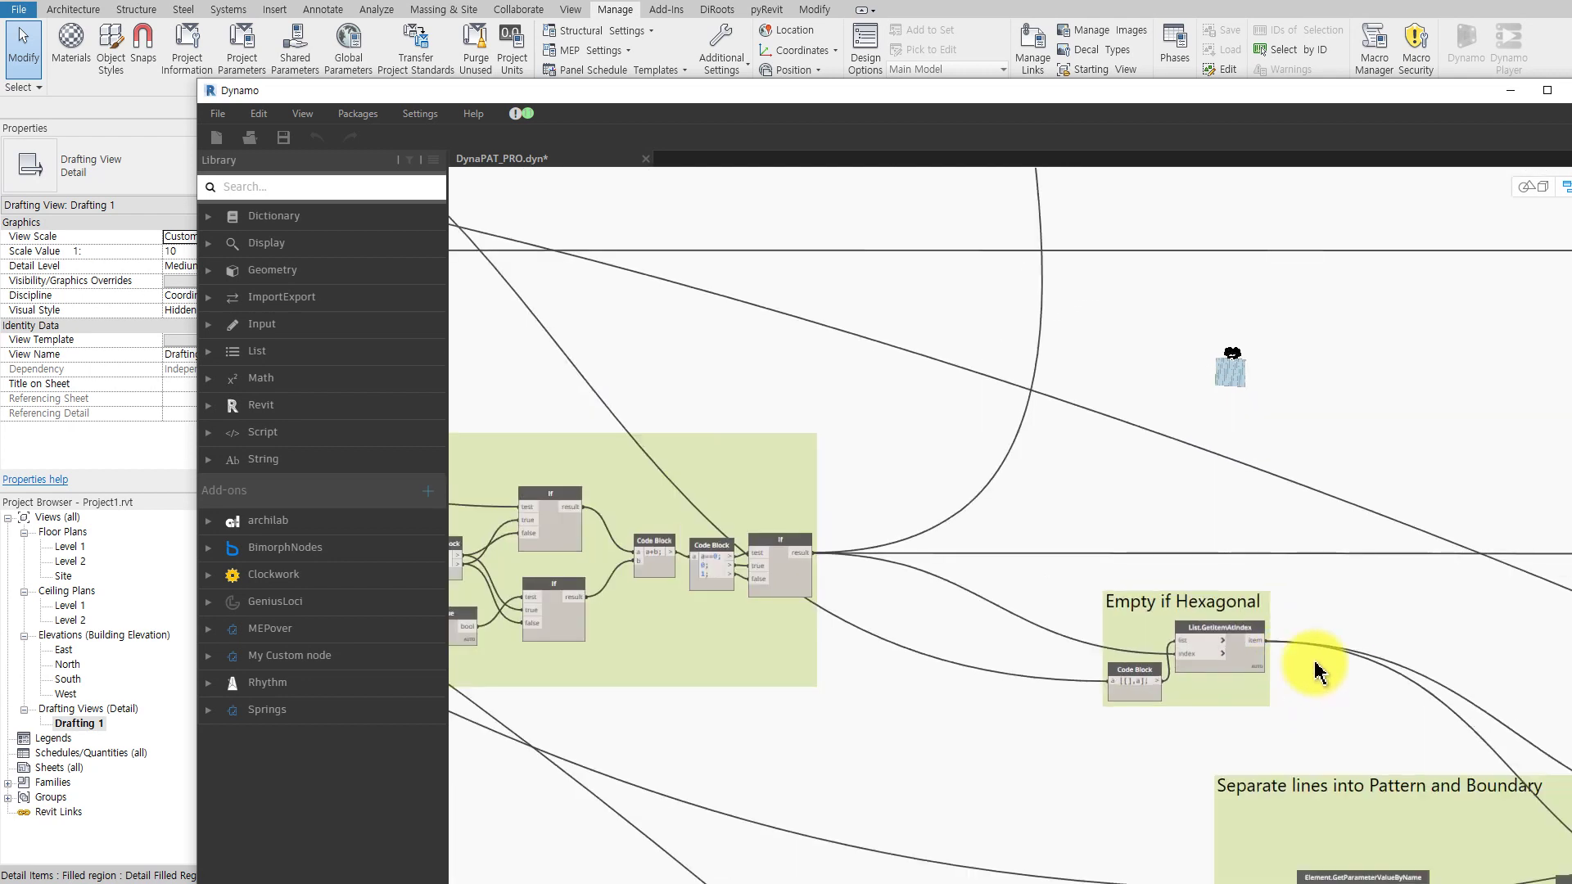
pyautogui.scroll(-1, 1327, 574)
pyautogui.moveTo(1327, 506)
pyautogui.mouseDown(button='middle')
pyautogui.moveTo(1292, 814)
pyautogui.moveTo(1211, 352)
pyautogui.moveTo(1339, 558)
pyautogui.moveTo(1353, 651)
pyautogui.mouseUp(button='middle')
pyautogui.scroll(1, 1343, 622)
pyautogui.scroll(1, 1337, 597)
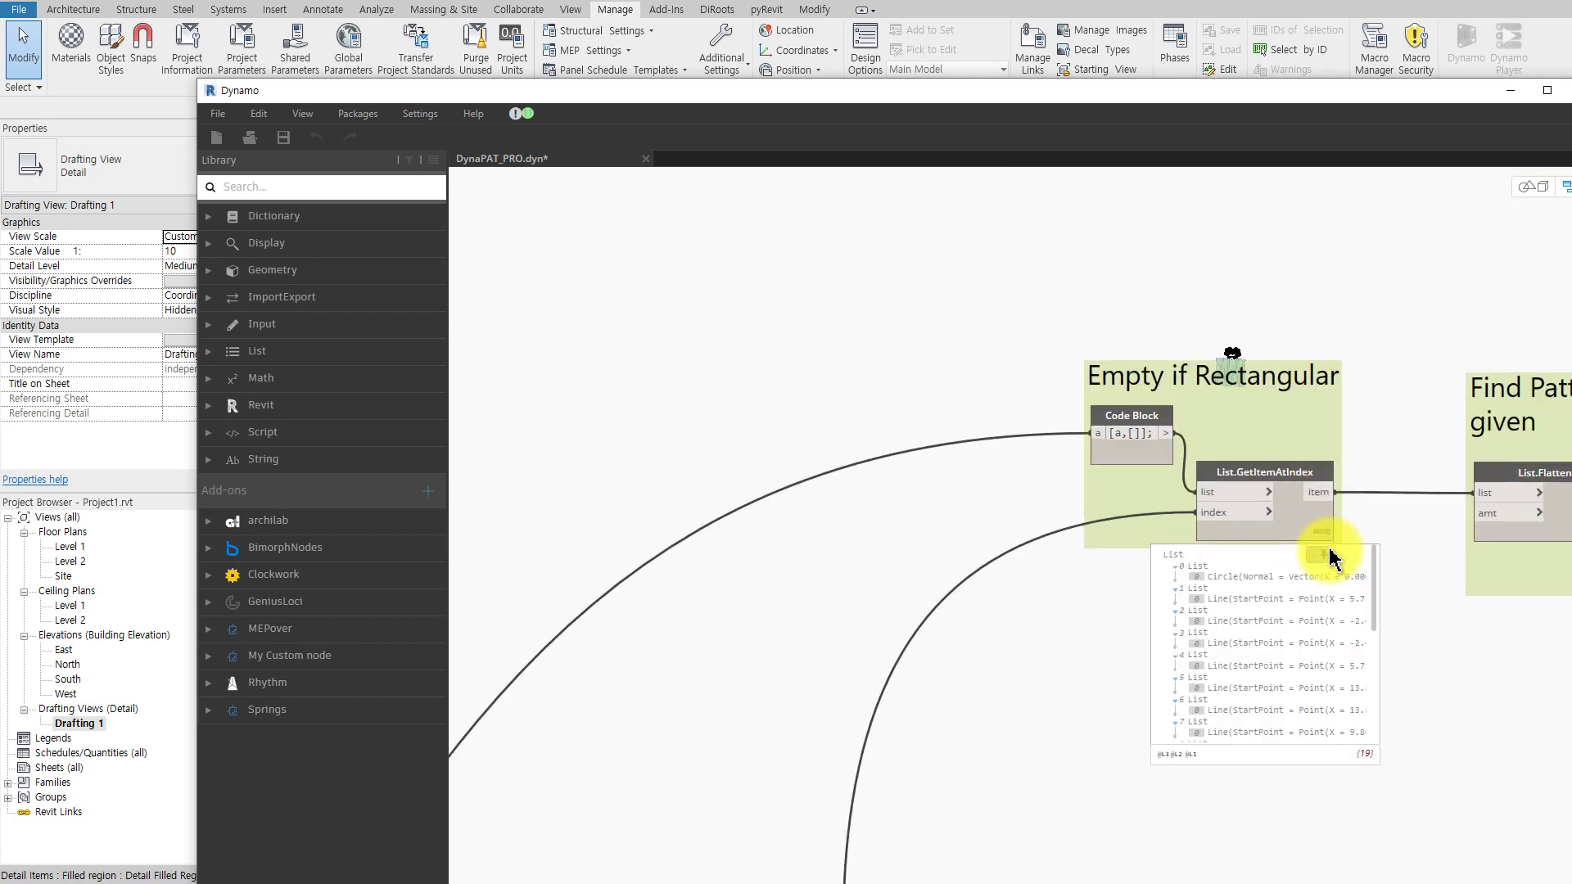
pyautogui.moveTo(1409, 601); pyautogui.dragTo(823, 637, button='middle')
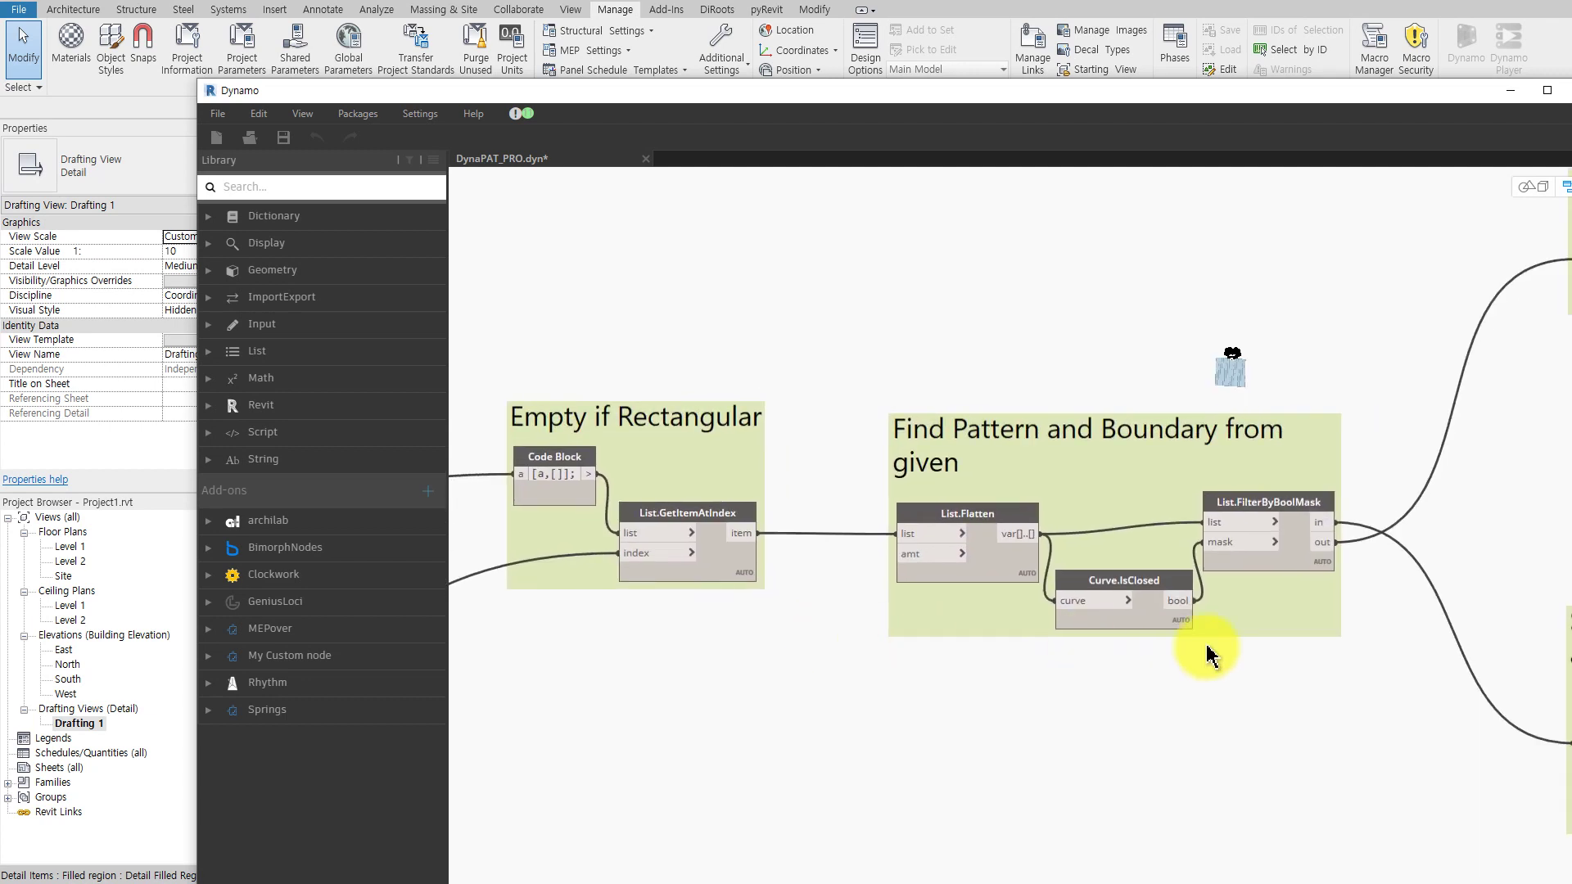
pyautogui.moveTo(1211, 649)
pyautogui.mouseDown(button='middle')
pyautogui.moveTo(1000, 656)
pyautogui.moveTo(1020, 663)
pyautogui.mouseUp(button='middle')
pyautogui.scroll(-2, 1017, 663)
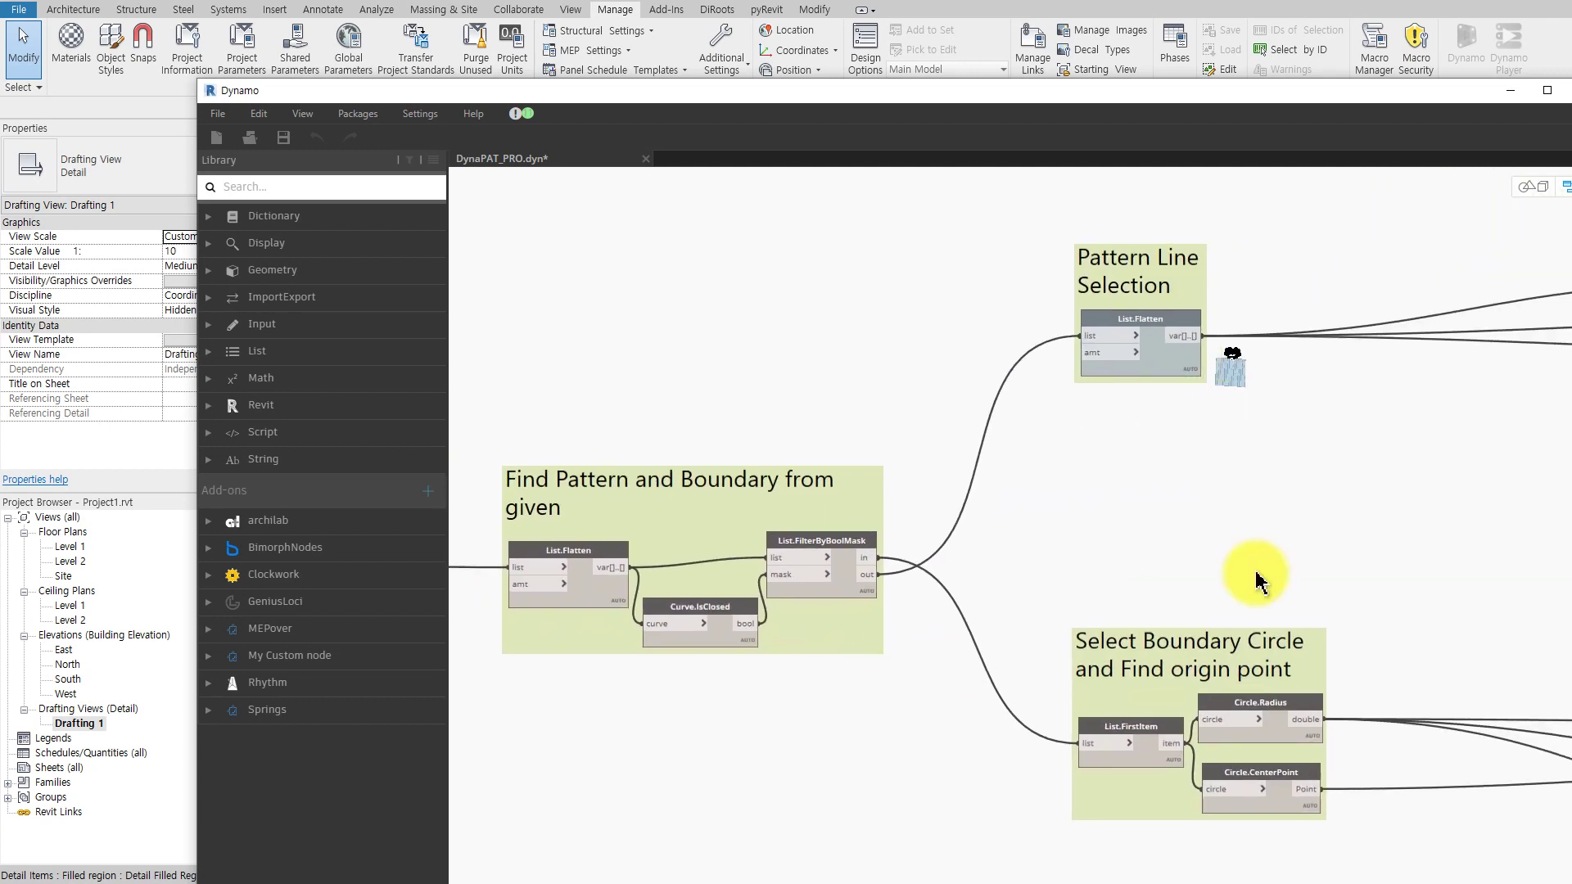
pyautogui.moveTo(1114, 565); pyautogui.dragTo(704, 565, button='middle')
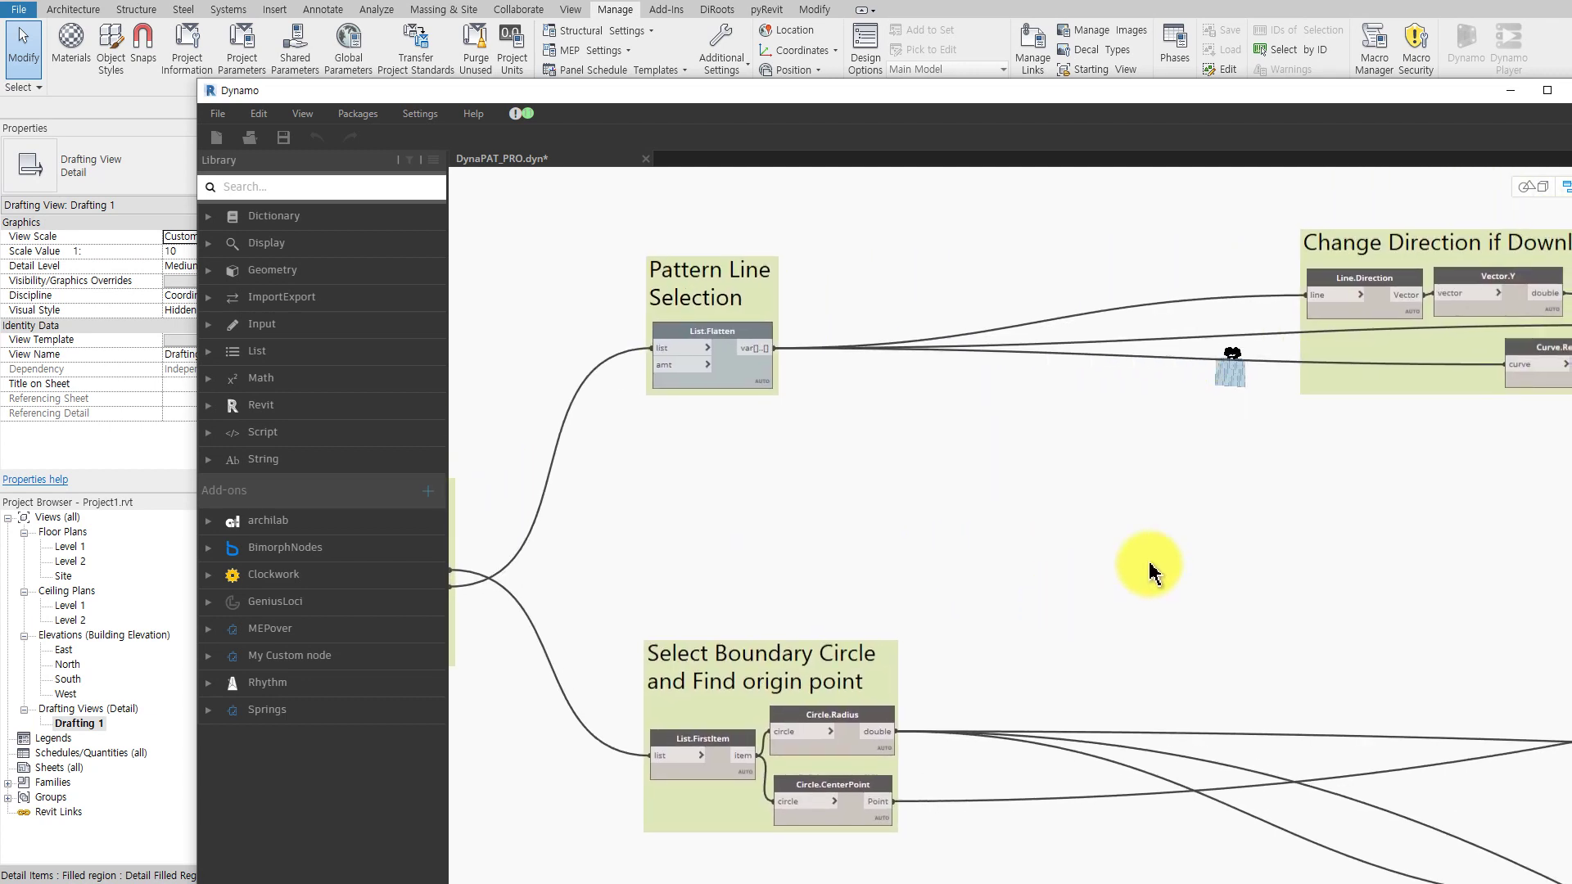
pyautogui.moveTo(1152, 569); pyautogui.dragTo(676, 612, button='middle')
pyautogui.moveTo(1047, 657); pyautogui.dragTo(690, 439, button='middle')
pyautogui.moveTo(1140, 551); pyautogui.dragTo(1033, 521, button='middle')
pyautogui.moveTo(1126, 530)
pyautogui.mouseDown(button='middle')
pyautogui.moveTo(873, 529)
pyautogui.moveTo(720, 551)
pyautogui.mouseUp(button='middle')
pyautogui.scroll(-2, 892, 564)
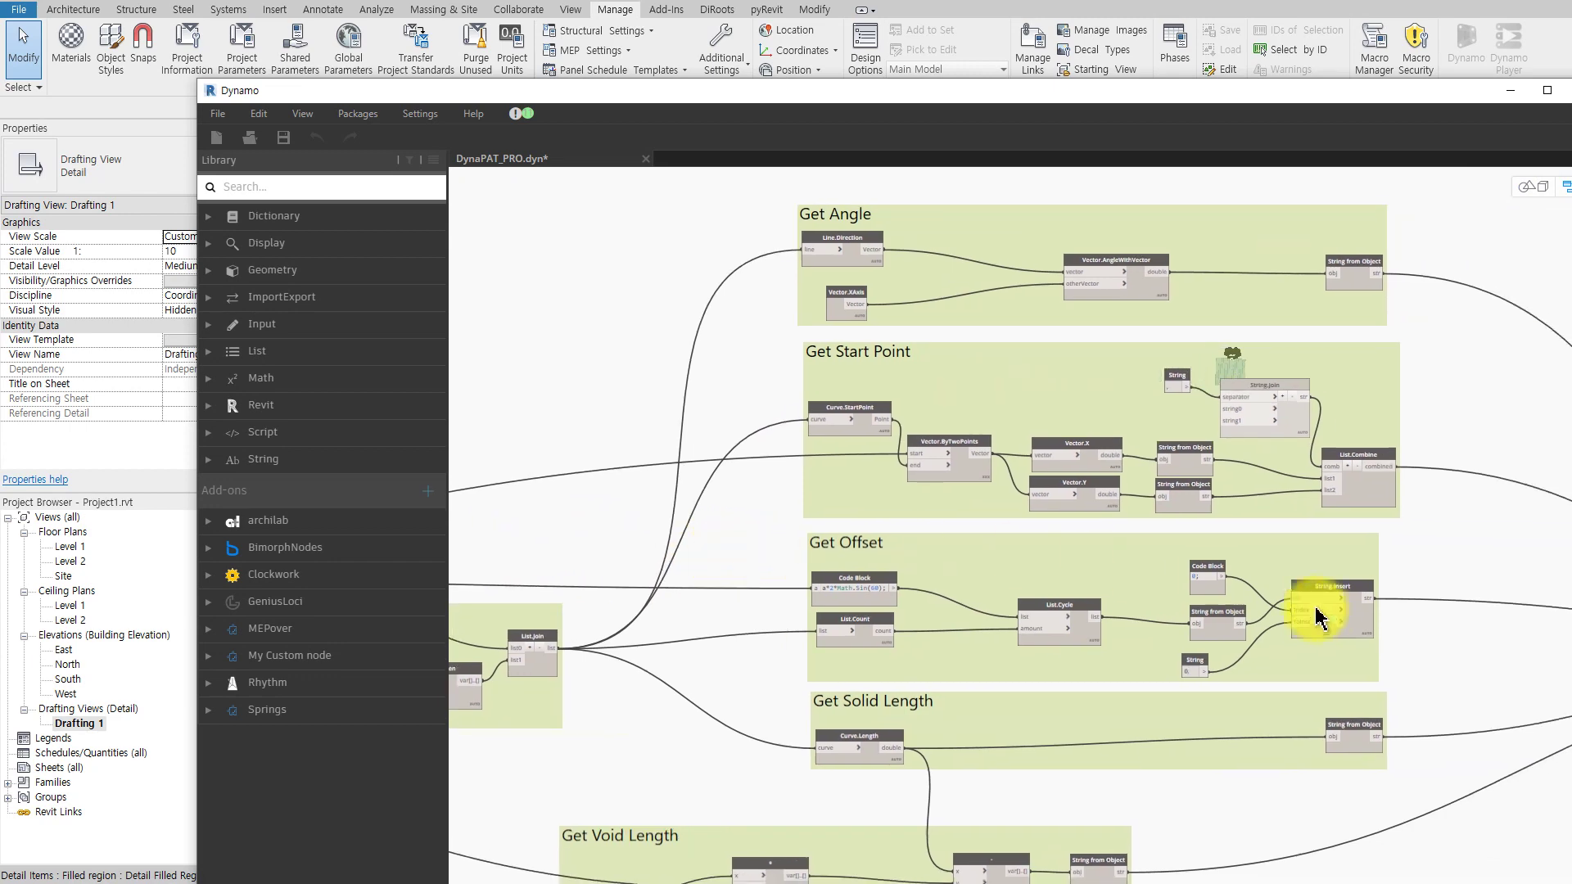
pyautogui.moveTo(1316, 614)
pyautogui.mouseDown(button='middle')
pyautogui.moveTo(1305, 579)
pyautogui.moveTo(1097, 569)
pyautogui.mouseUp(button='middle')
pyautogui.moveTo(1326, 586); pyautogui.dragTo(999, 596, button='middle')
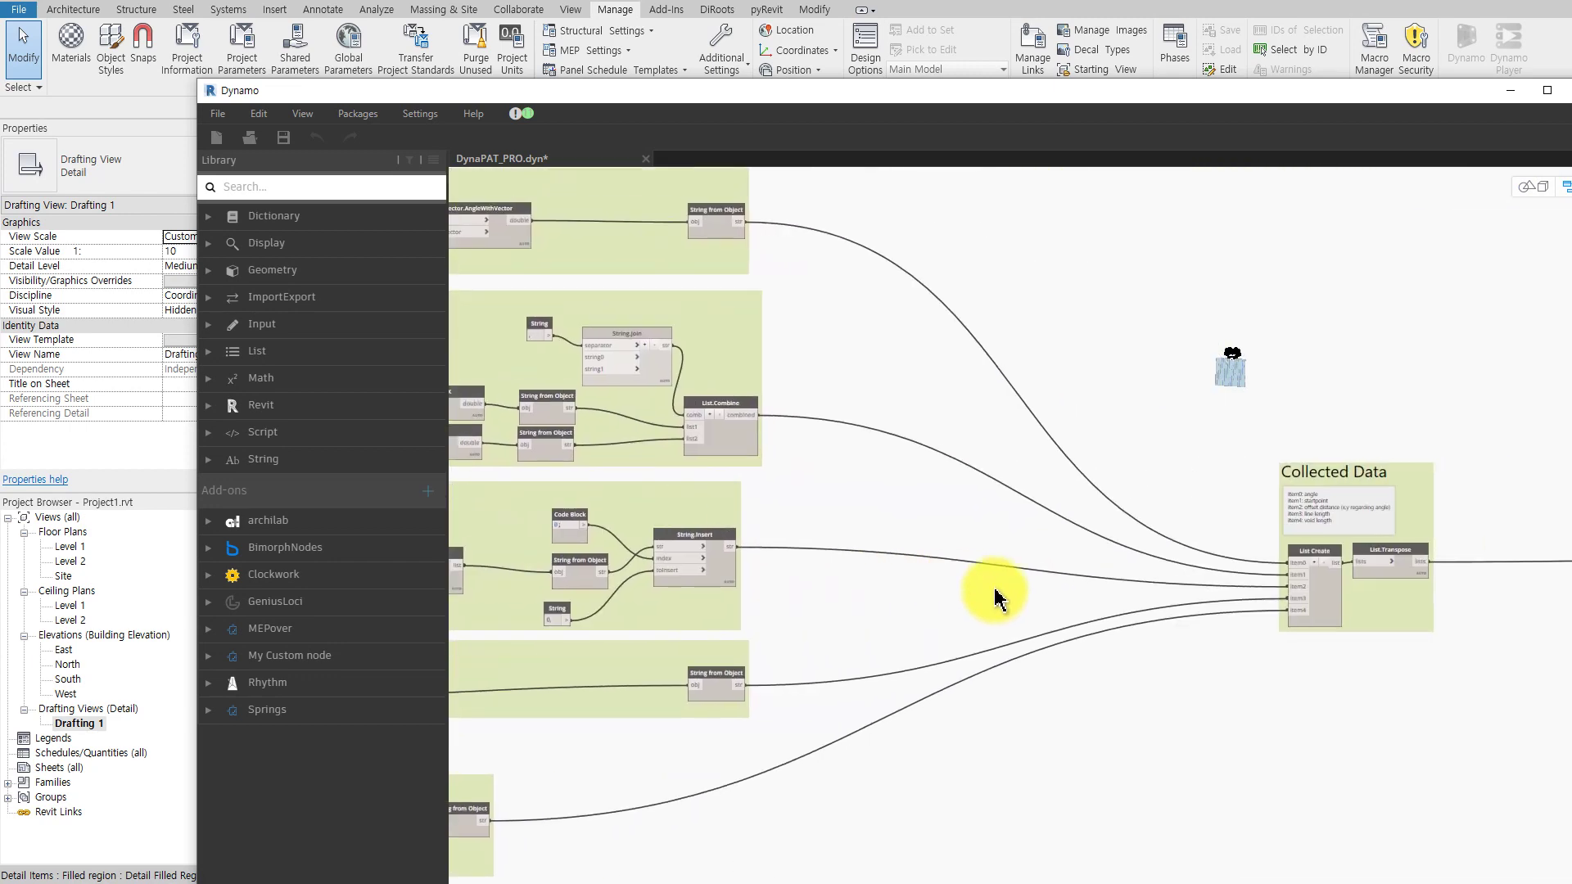
pyautogui.scroll(2, 1466, 671)
pyautogui.scroll(3, 1476, 655)
pyautogui.moveTo(1439, 642); pyautogui.dragTo(1280, 729, button='middle')
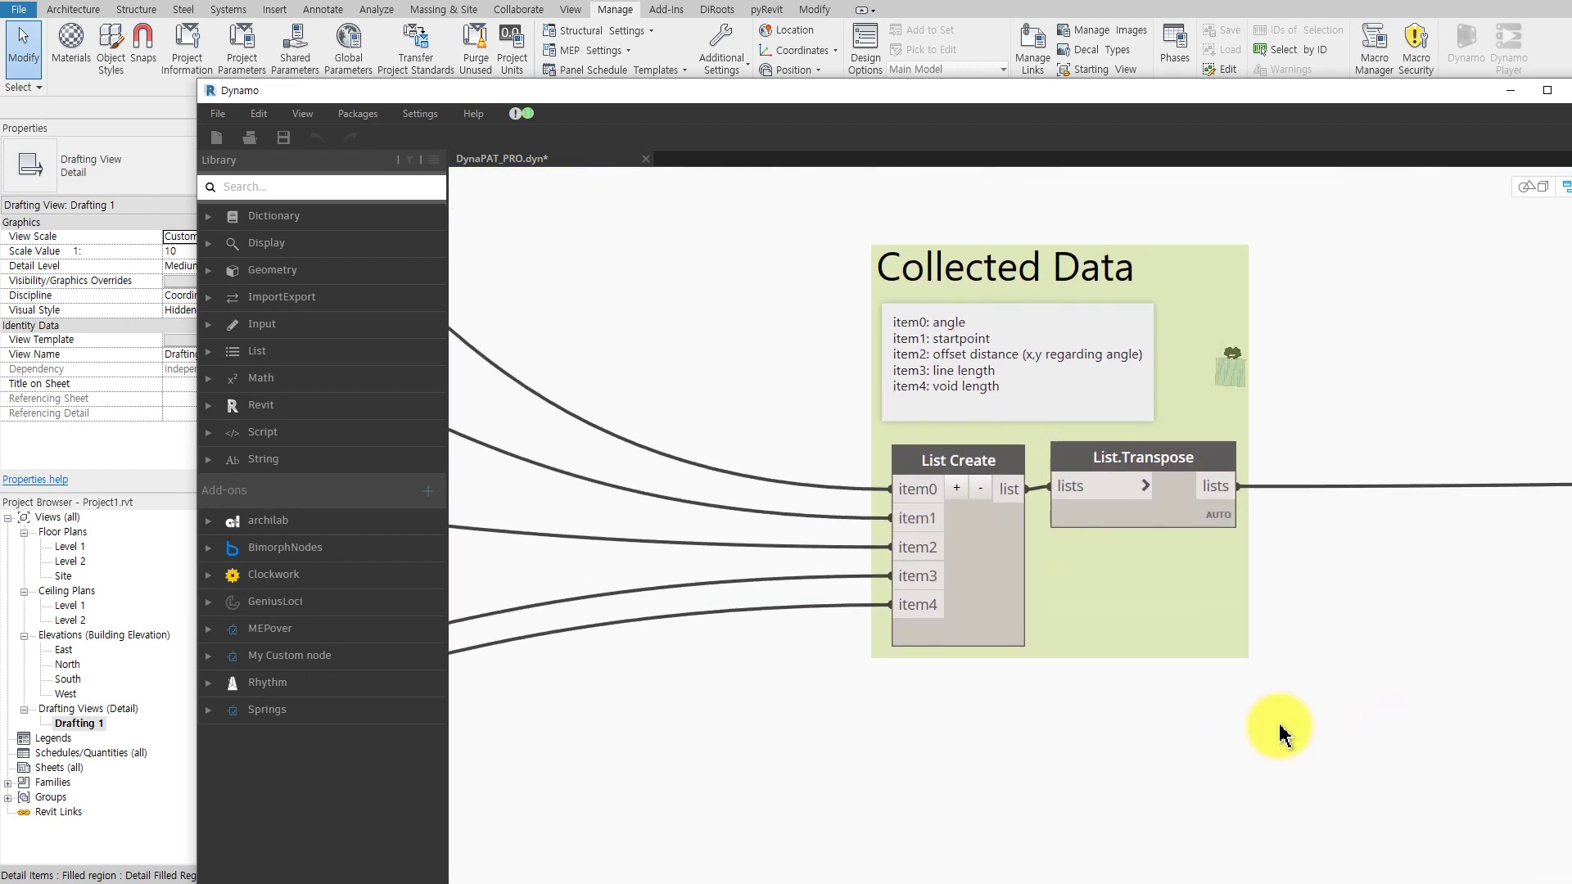
pyautogui.scroll(-1, 1280, 729)
pyautogui.scroll(-1, 1244, 715)
pyautogui.moveTo(1477, 720); pyautogui.dragTo(1231, 720, button='middle')
pyautogui.scroll(-2, 1334, 713)
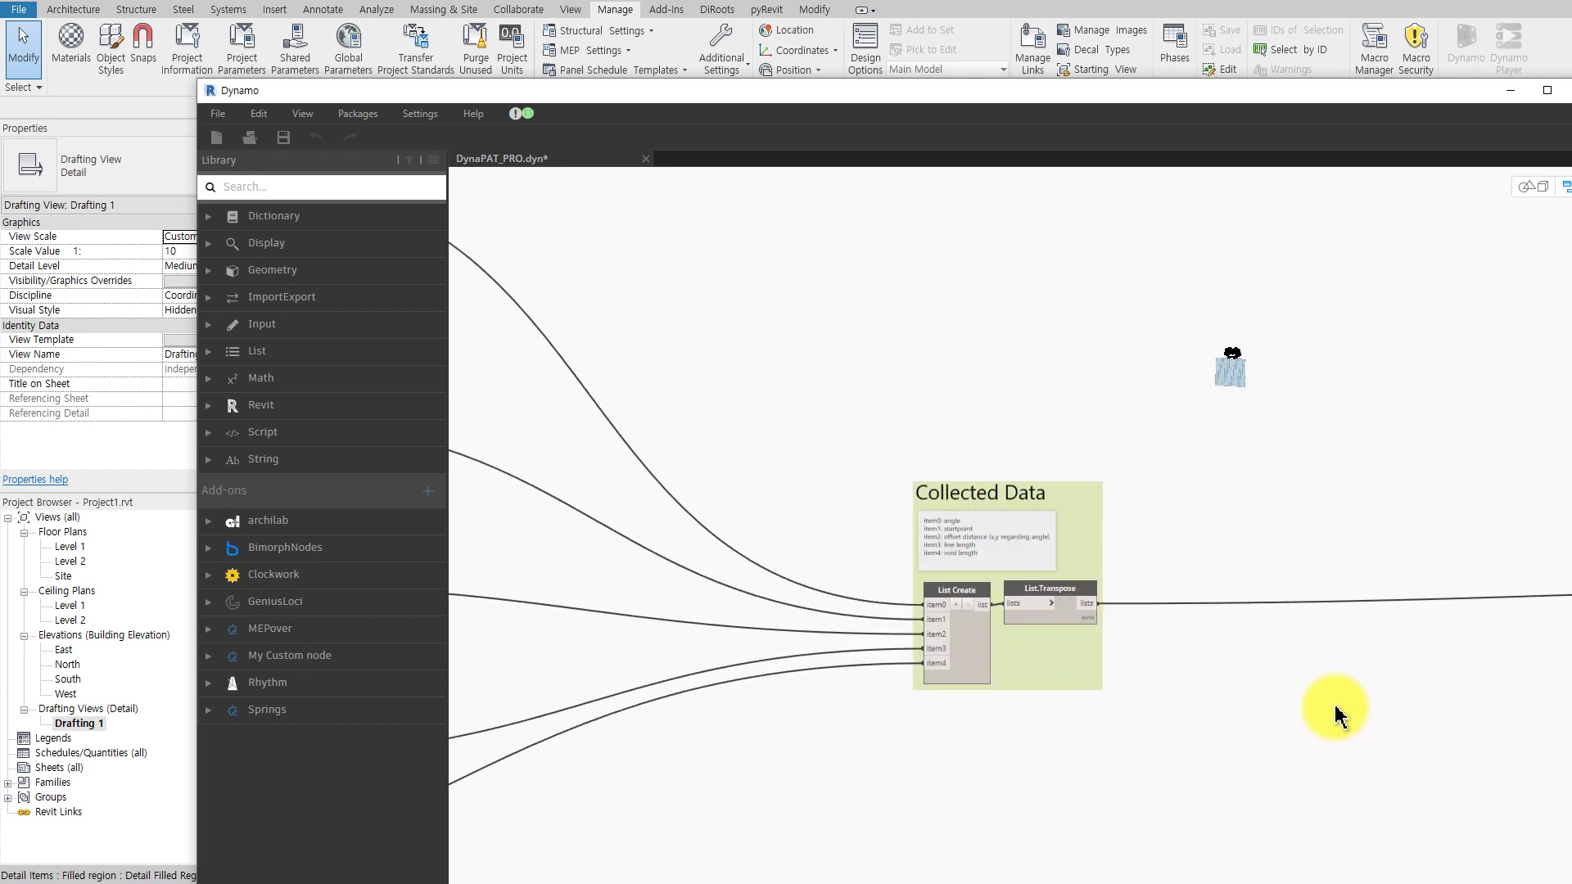
pyautogui.moveTo(1428, 708); pyautogui.dragTo(1007, 700, button='middle')
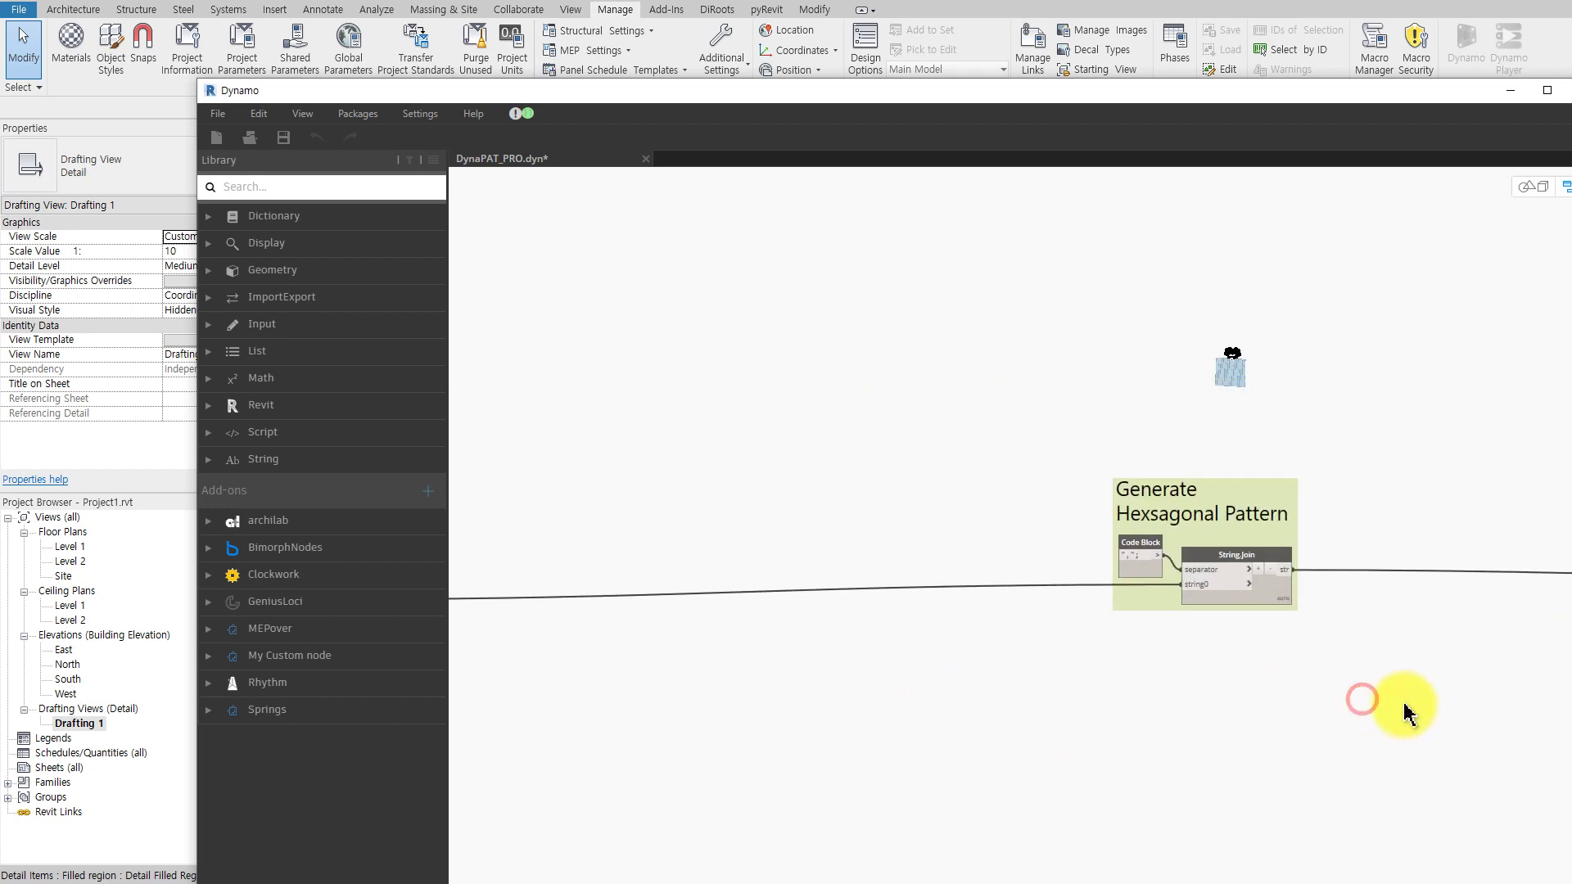
pyautogui.moveTo(1316, 715); pyautogui.dragTo(1275, 717, button='middle')
pyautogui.scroll(-1, 1364, 729)
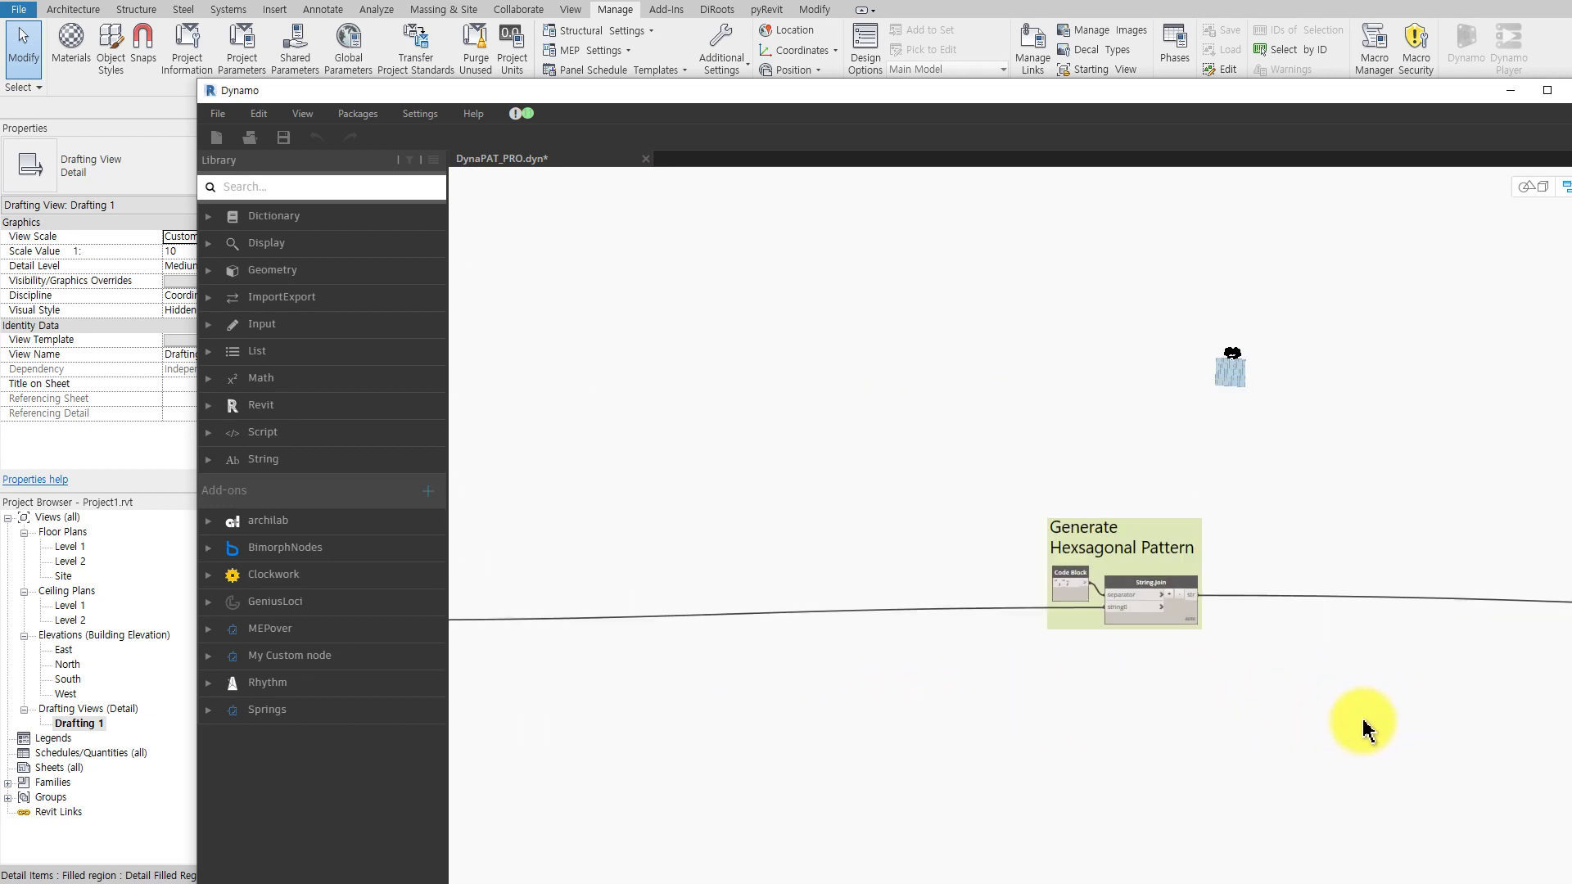
pyautogui.scroll(-2, 1000, 720)
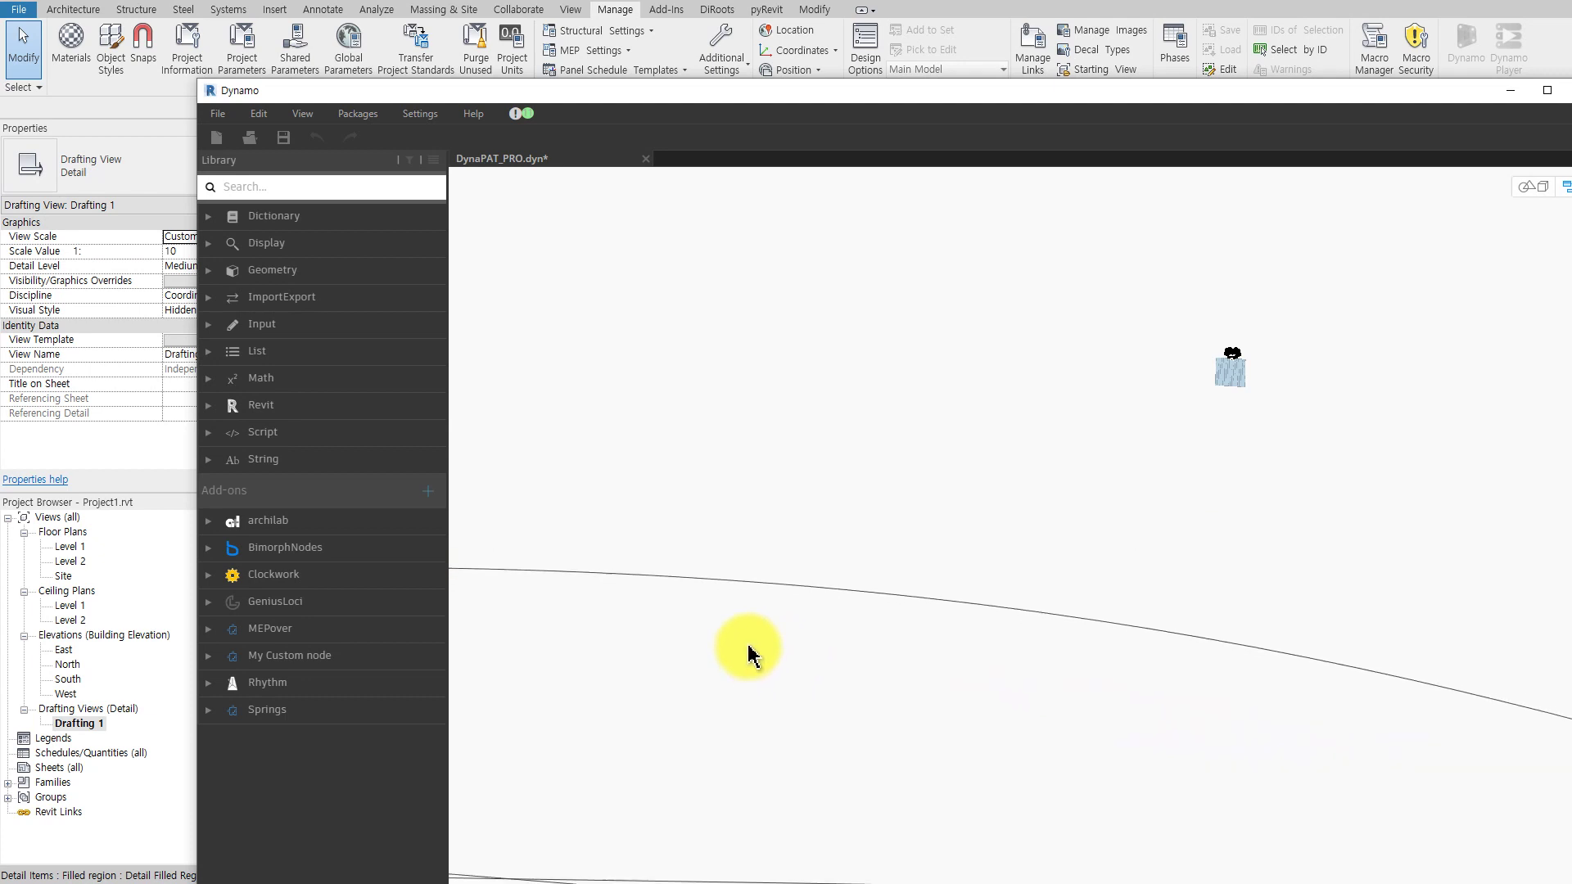
pyautogui.moveTo(1163, 678); pyautogui.dragTo(729, 414, button='middle')
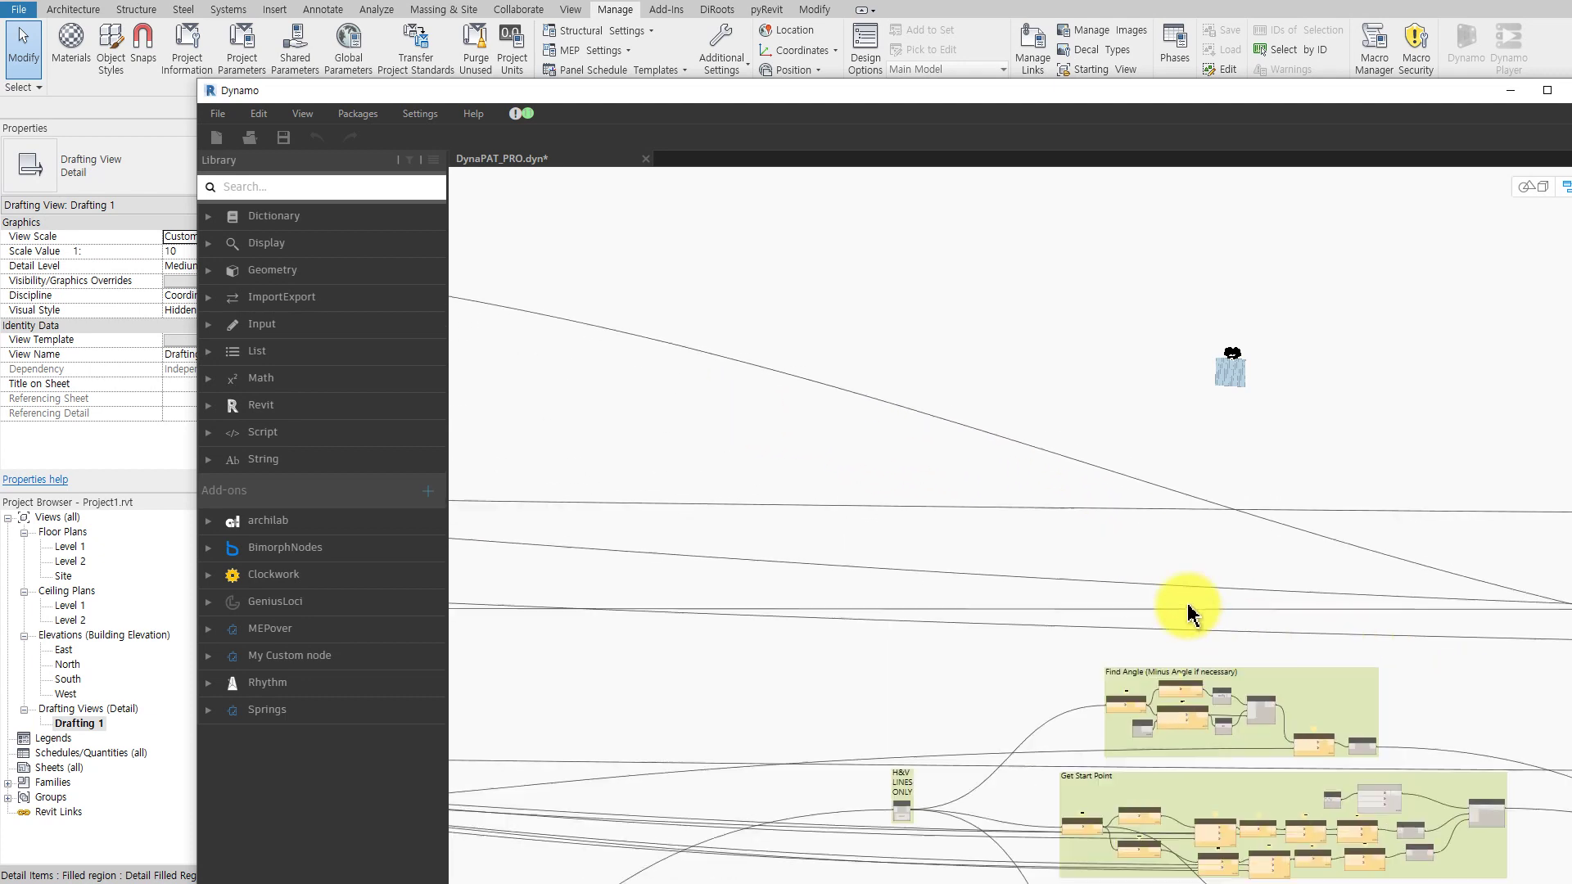
pyautogui.moveTo(1200, 603)
pyautogui.mouseDown(button='middle')
pyautogui.moveTo(1353, 676)
pyautogui.moveTo(941, 554)
pyautogui.mouseUp(button='middle')
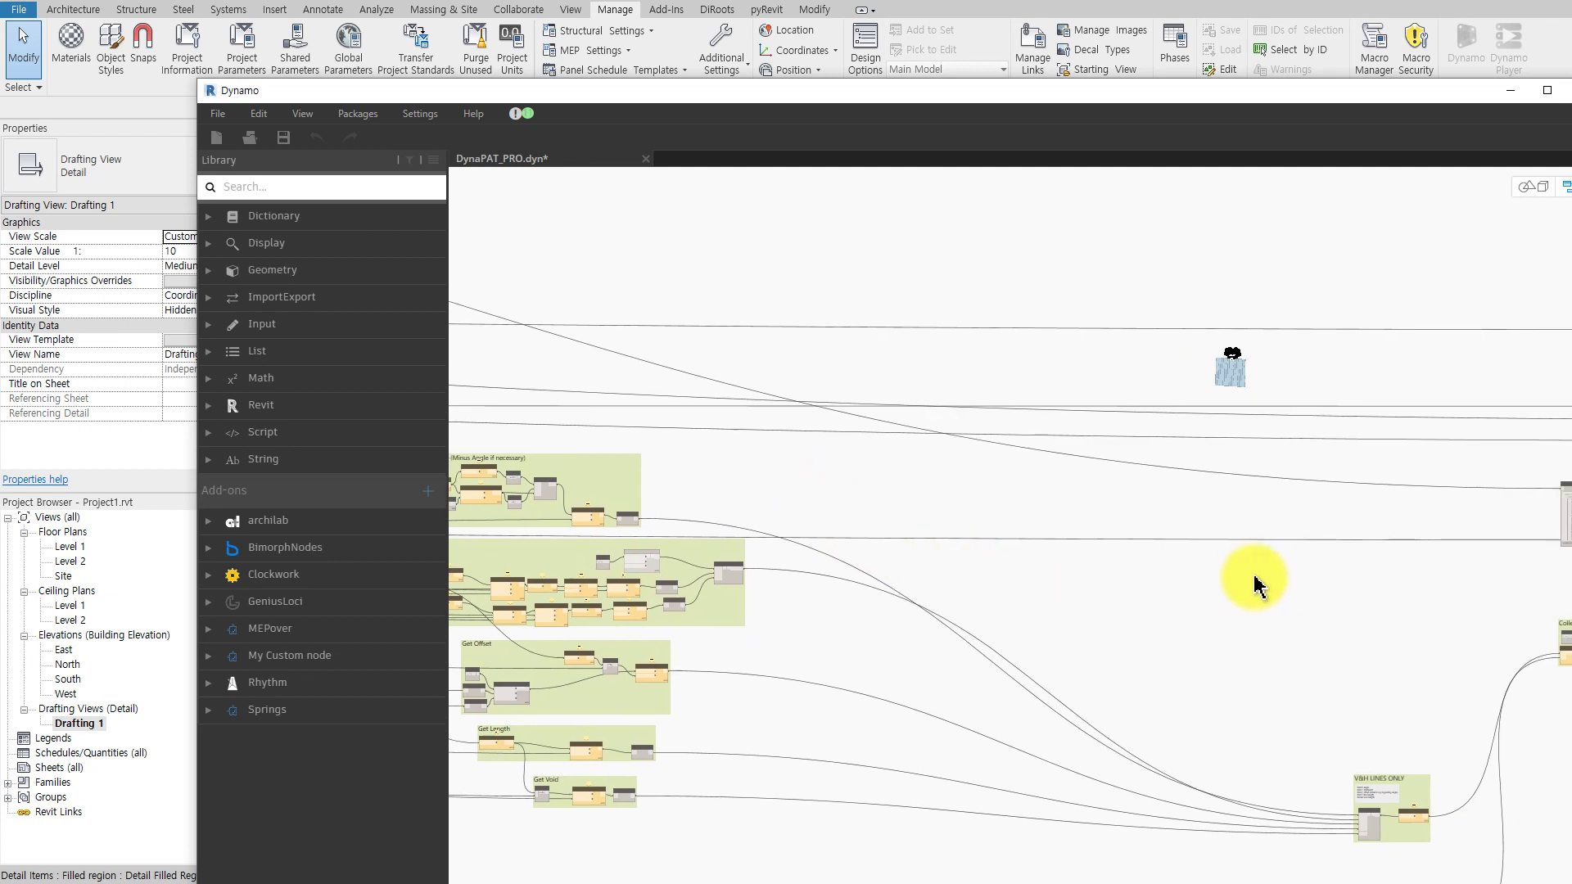
pyautogui.moveTo(1253, 572)
pyautogui.mouseDown(button='middle')
pyautogui.moveTo(1098, 579)
pyautogui.moveTo(1302, 598)
pyautogui.mouseUp(button='middle')
pyautogui.scroll(1, 1302, 598)
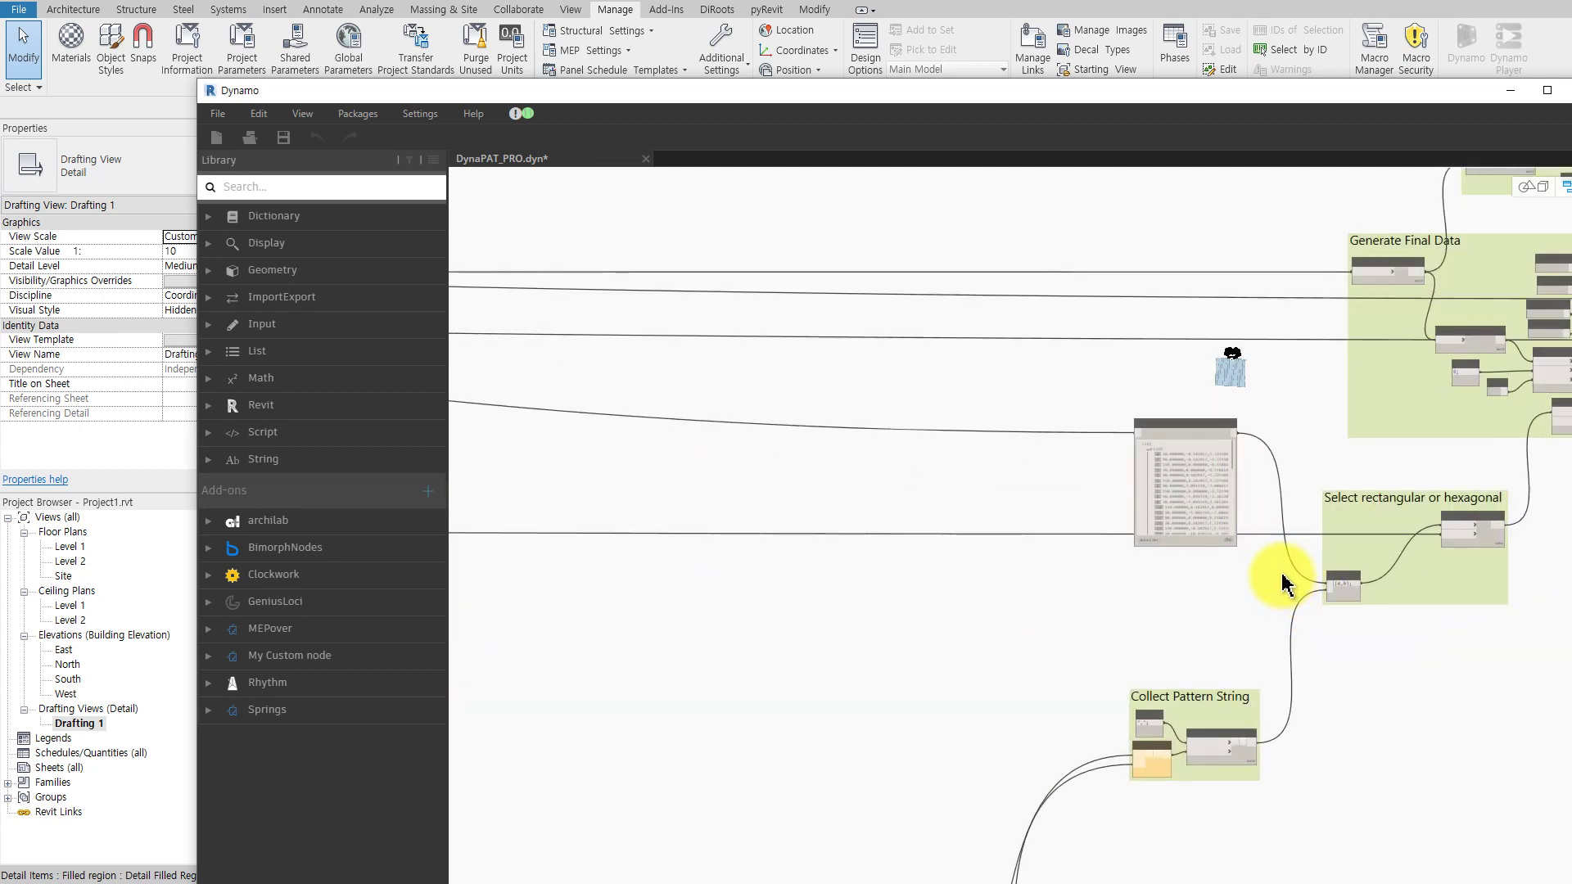
pyautogui.scroll(3, 1238, 481)
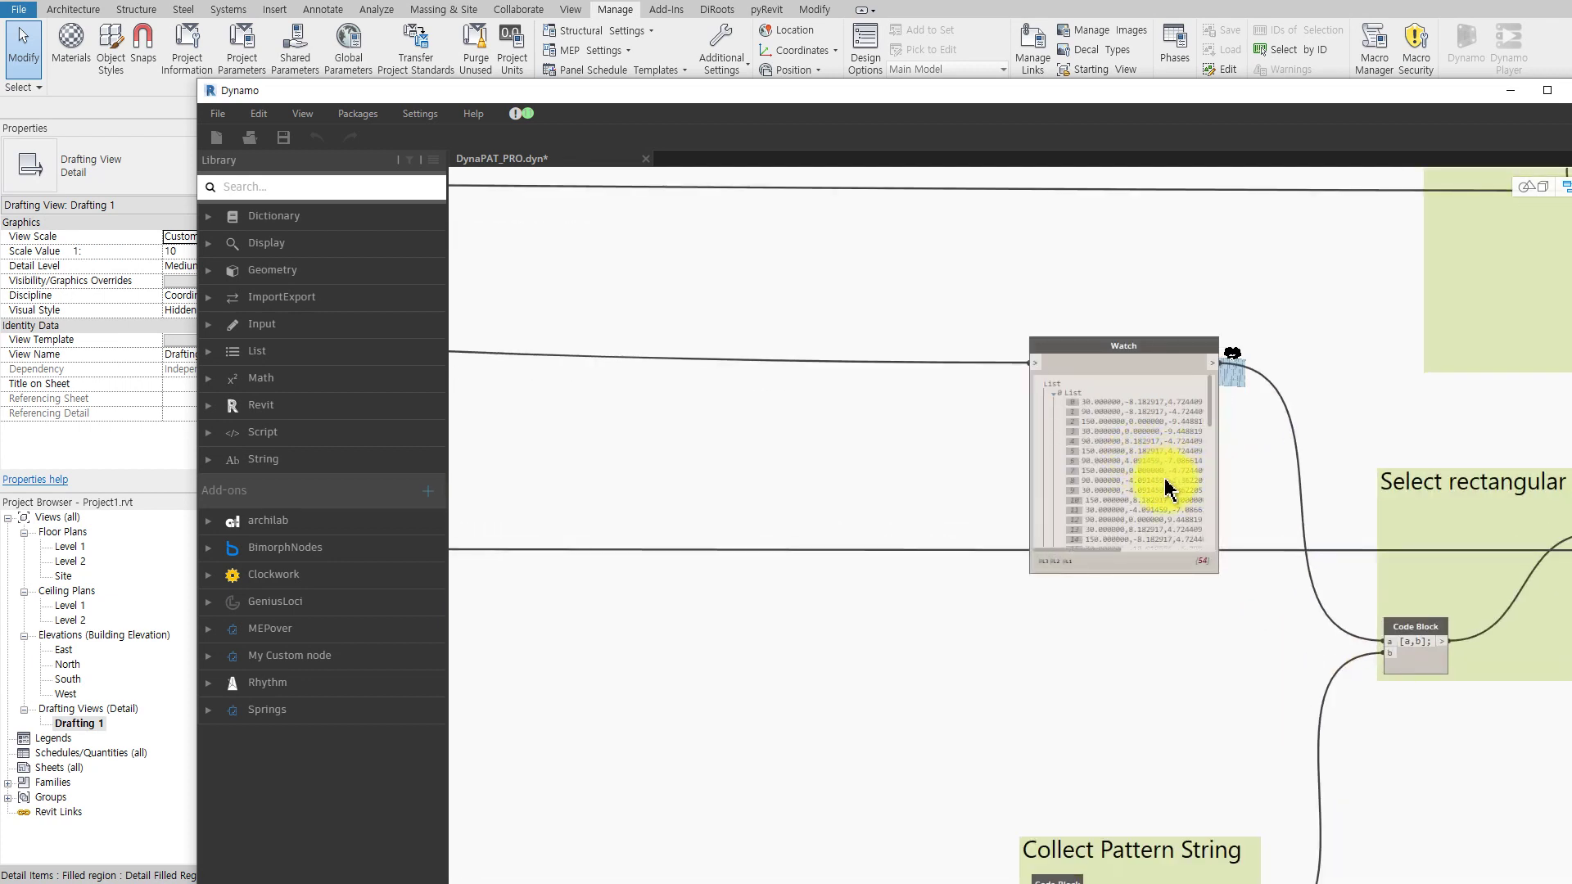
pyautogui.moveTo(1214, 532); pyautogui.dragTo(1123, 510, button='middle')
pyautogui.scroll(1, 944, 522)
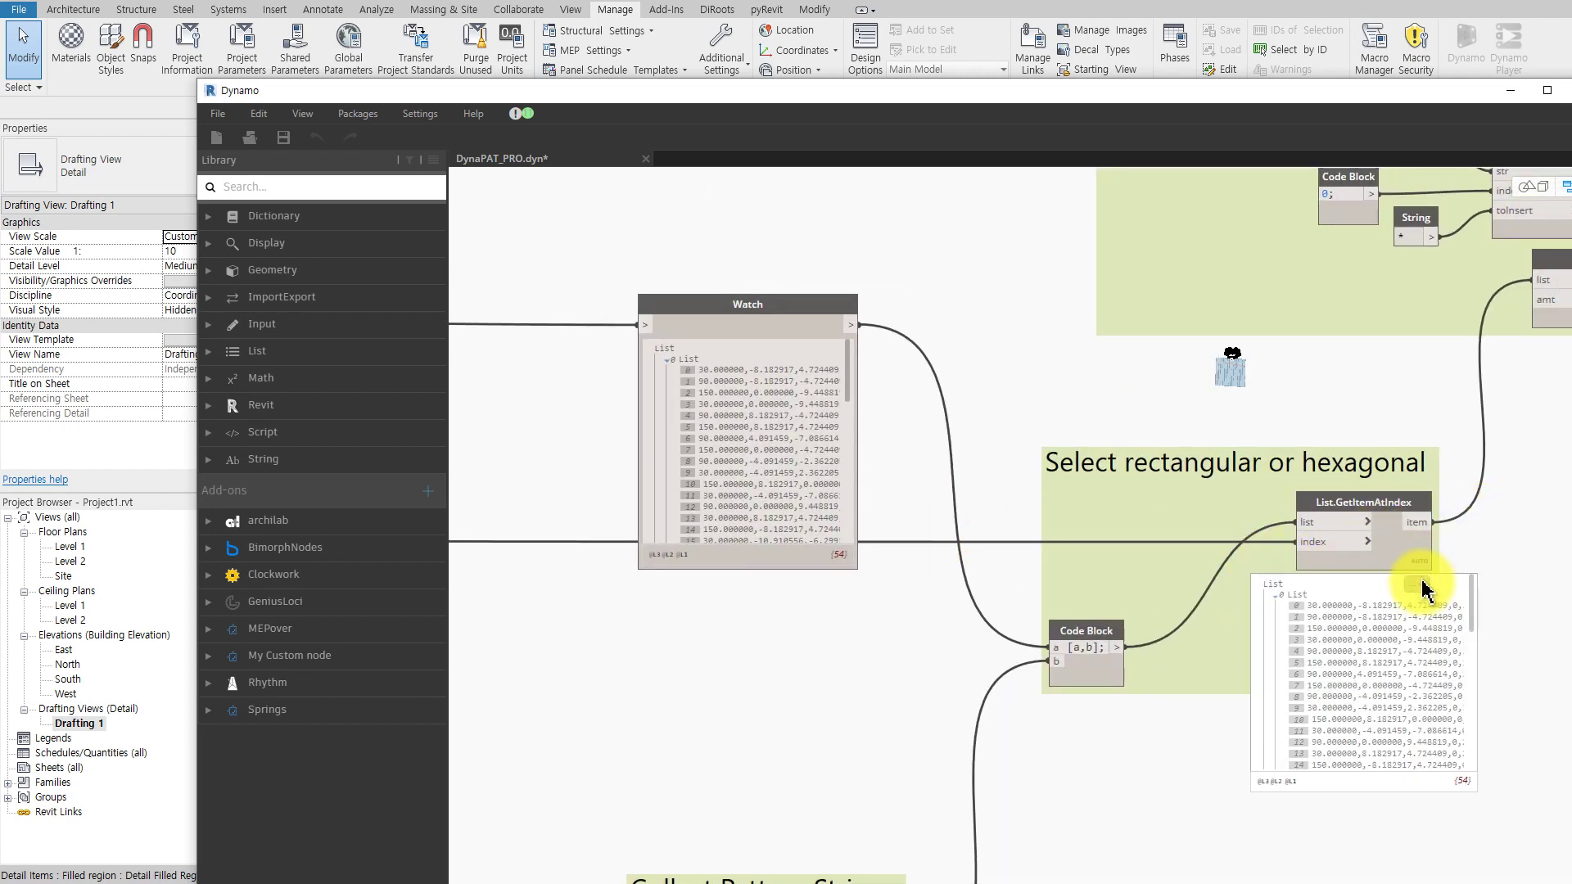
pyautogui.scroll(-1, 1433, 557)
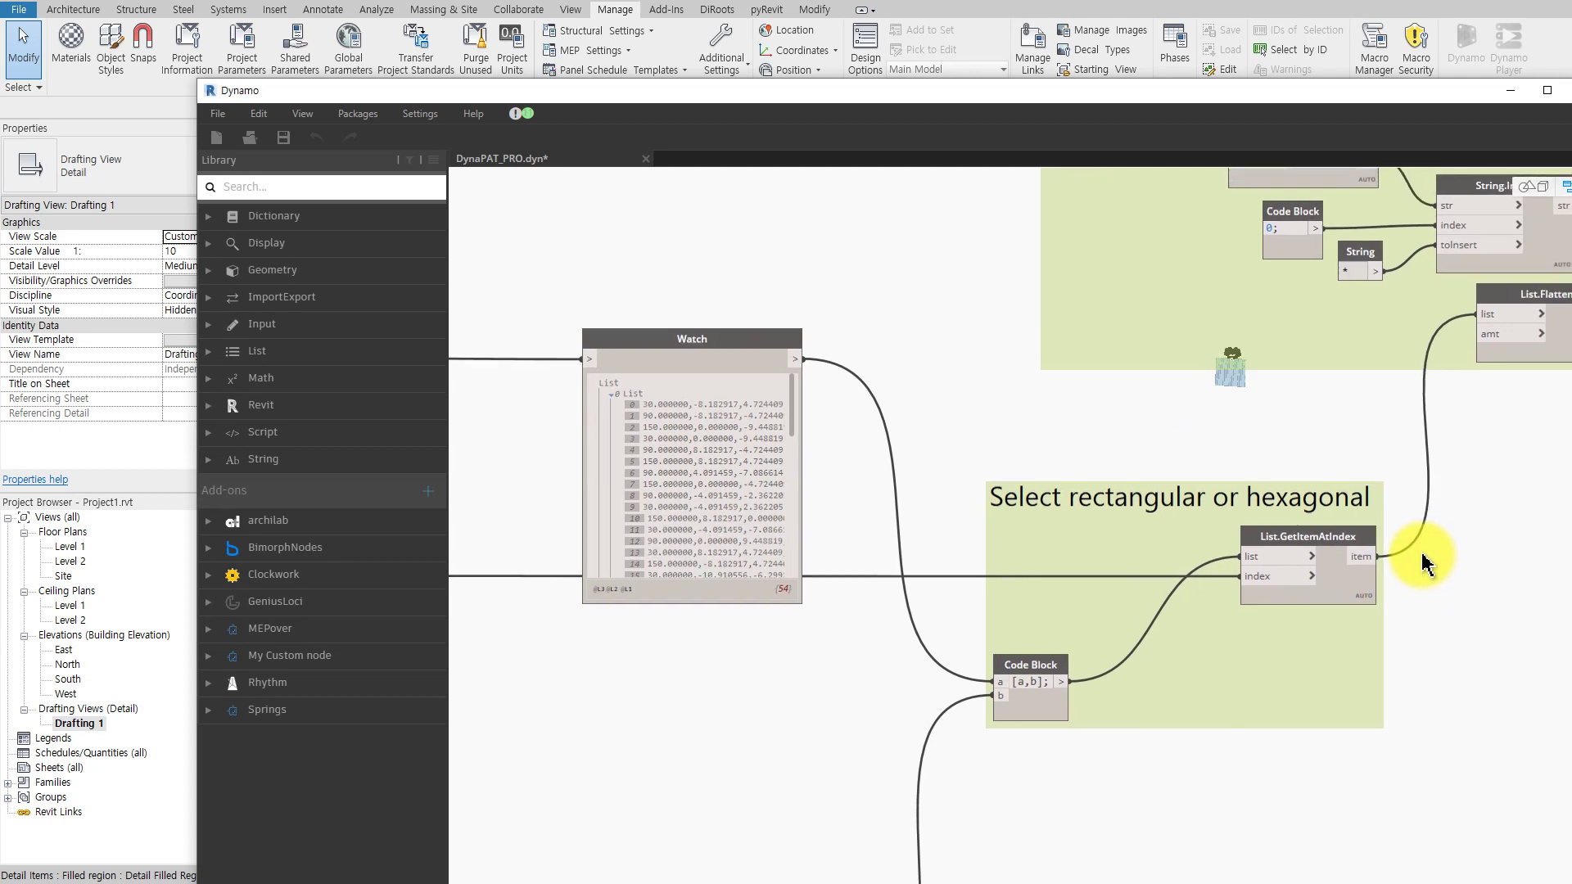
pyautogui.scroll(1, 1429, 483)
pyautogui.moveTo(1464, 393); pyautogui.dragTo(1158, 720, button='middle')
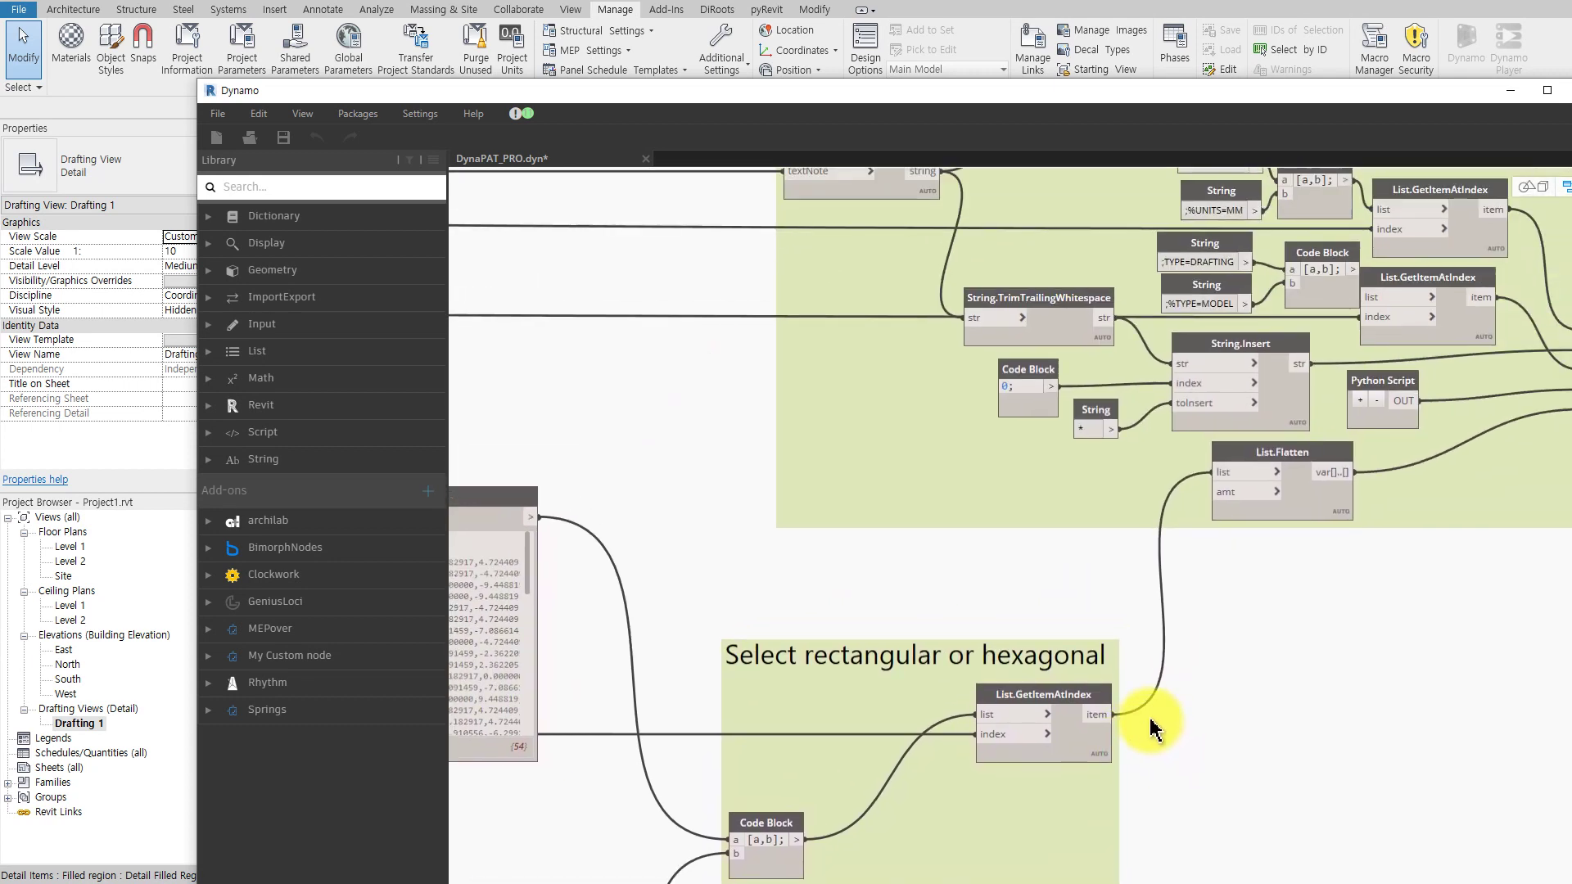
pyautogui.moveTo(1397, 559)
pyautogui.mouseDown(button='middle')
pyautogui.moveTo(1210, 625)
pyautogui.moveTo(1075, 627)
pyautogui.mouseUp(button='middle')
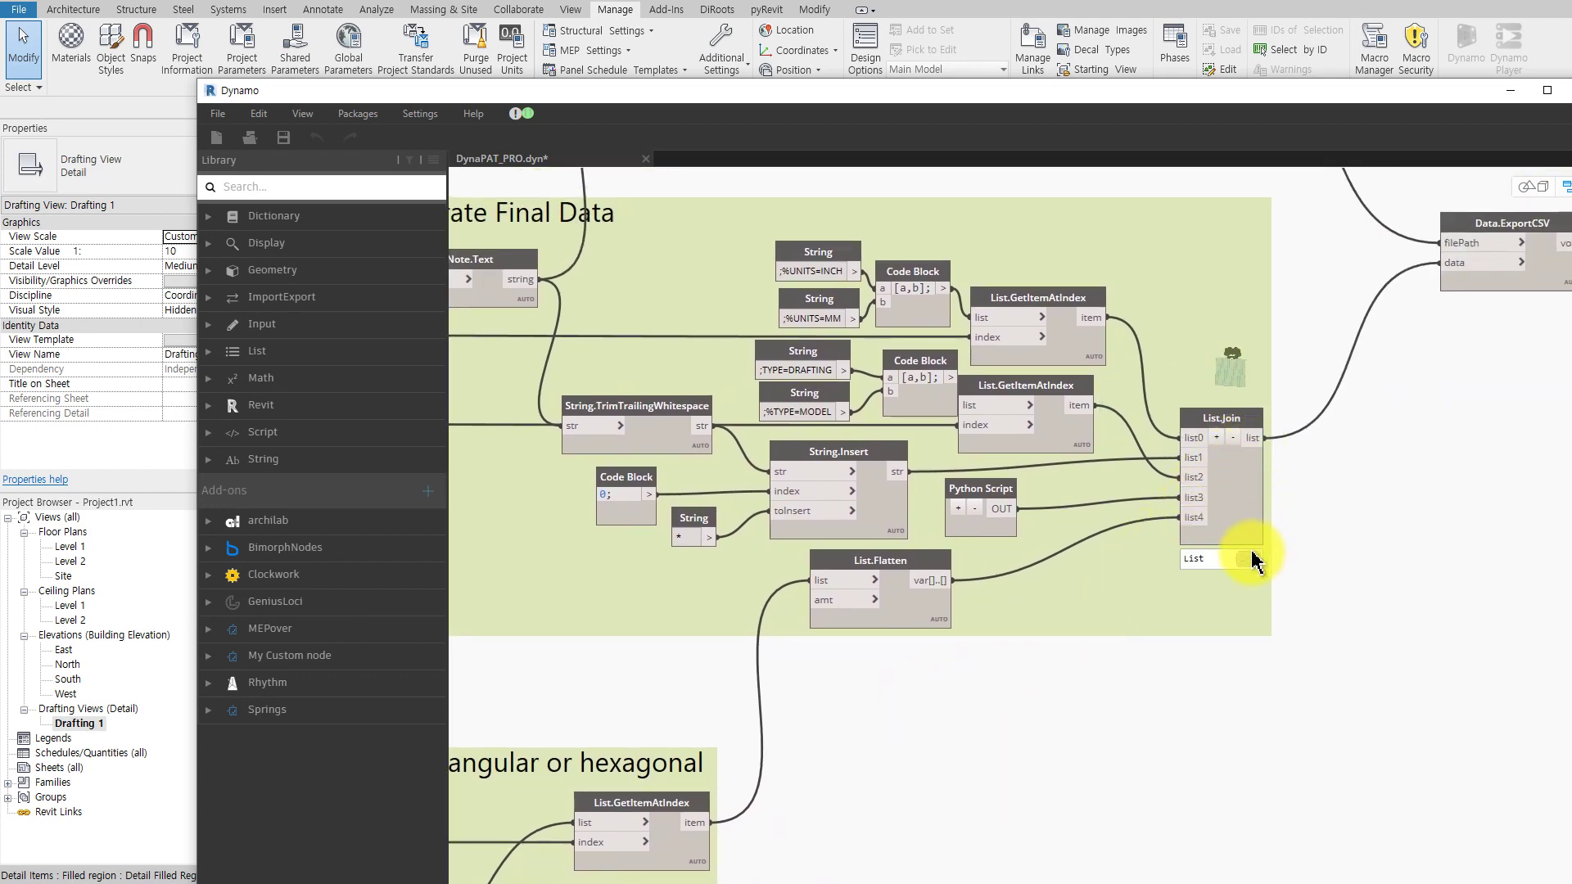
pyautogui.scroll(1, 1335, 680)
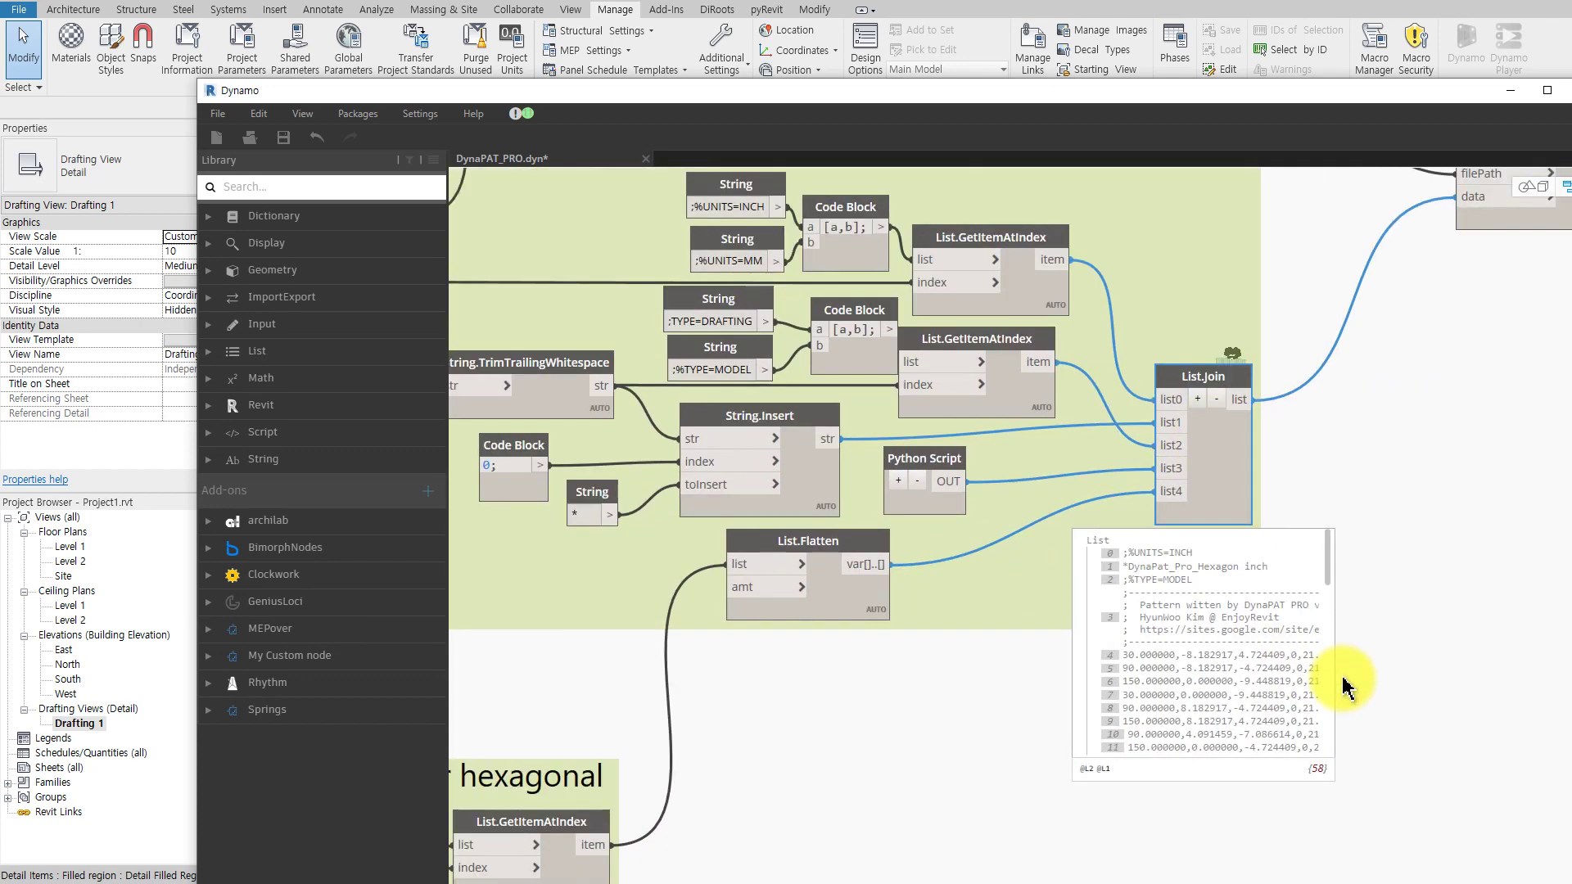
pyautogui.scroll(1, 1343, 688)
pyautogui.scroll(1, 1342, 688)
pyautogui.scroll(1, 1392, 688)
pyautogui.scroll(-2, 1359, 557)
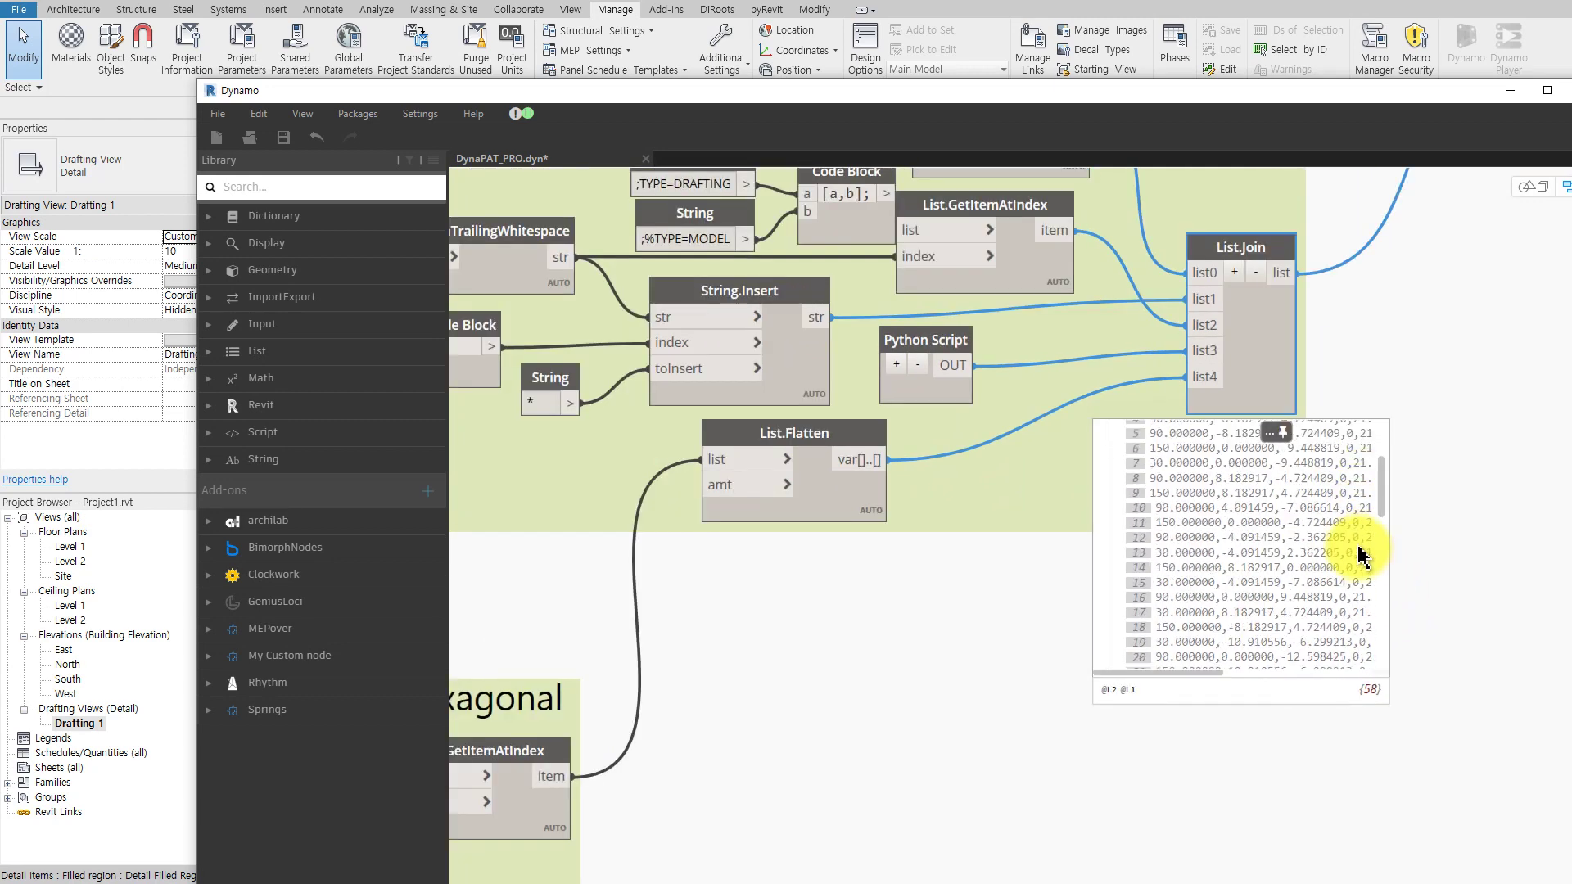
pyautogui.scroll(-1, 1359, 557)
pyautogui.scroll(-2, 1359, 557)
pyautogui.scroll(-1, 1362, 642)
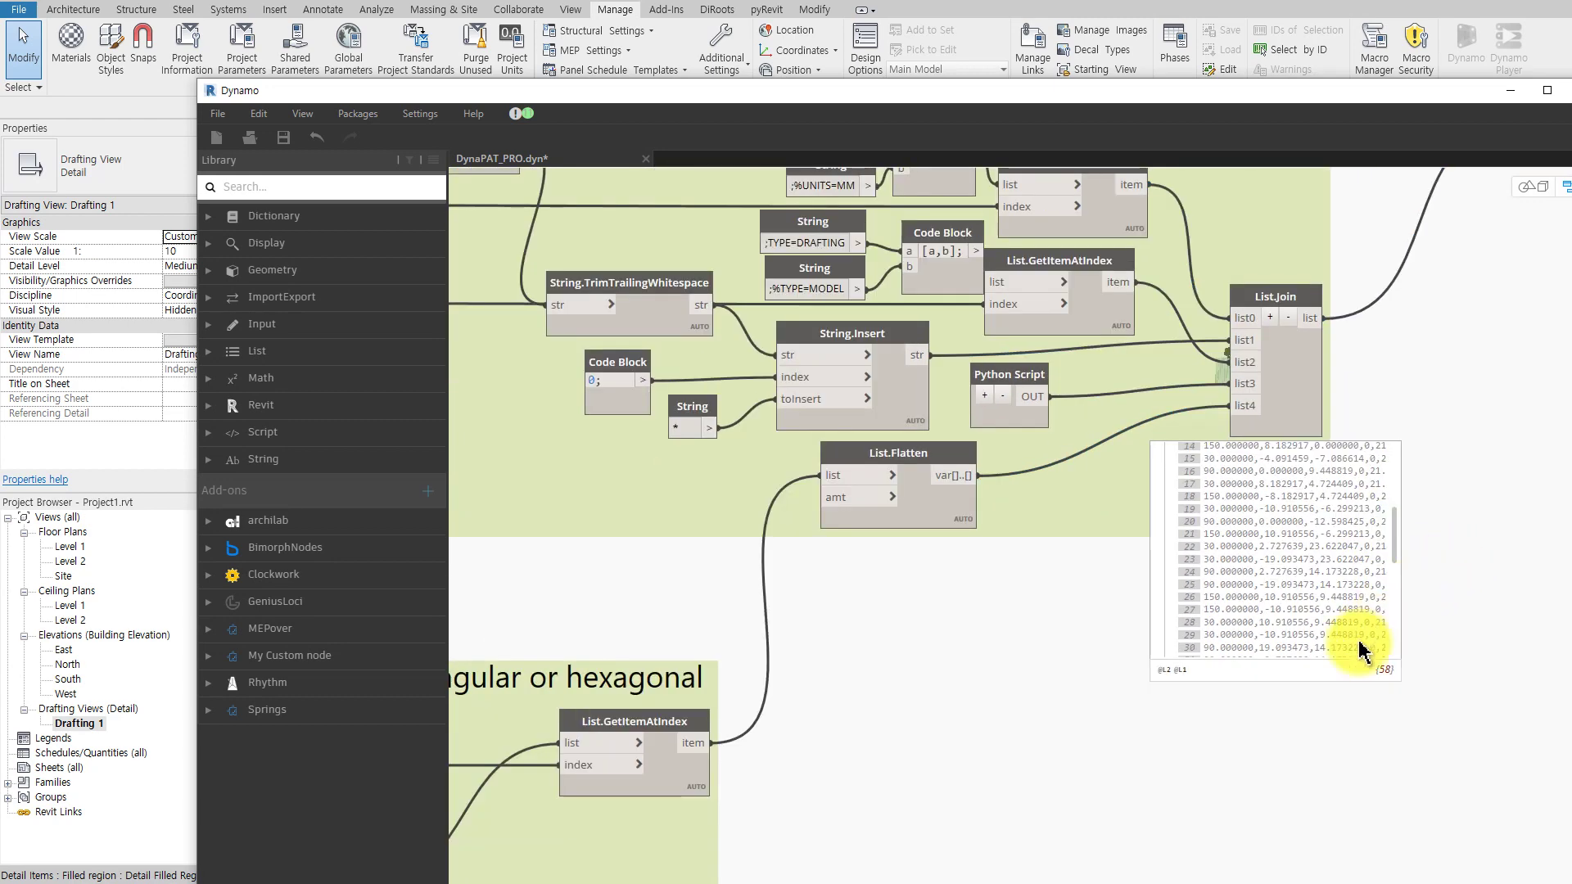
pyautogui.scroll(-1, 1343, 754)
pyautogui.scroll(-1, 1358, 702)
pyautogui.moveTo(1341, 629); pyautogui.dragTo(1351, 723, button='middle')
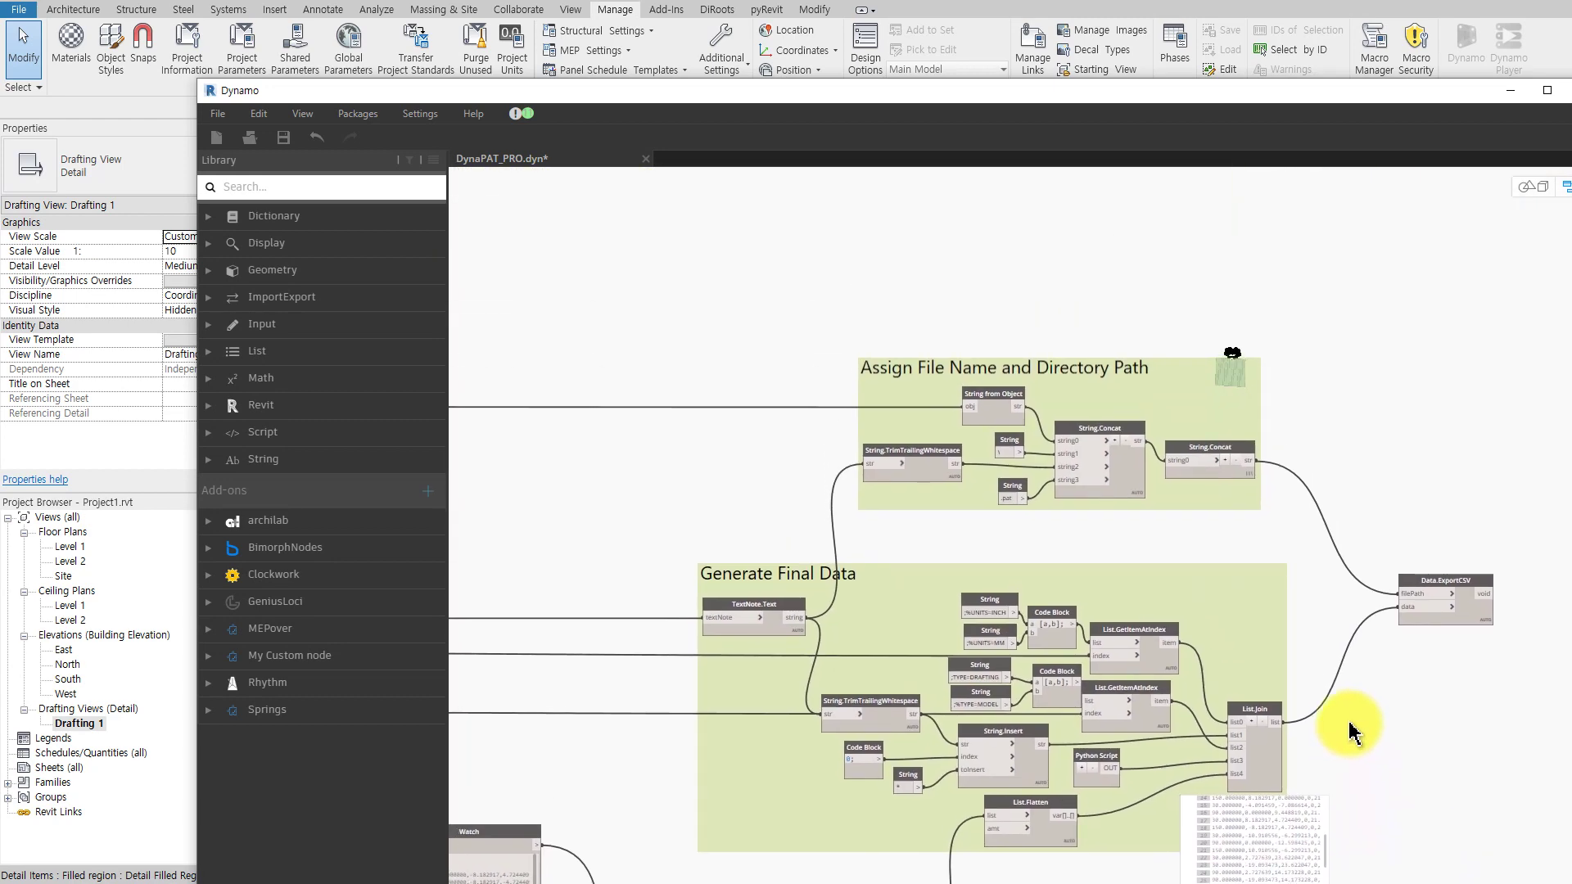
pyautogui.scroll(-1, 1064, 524)
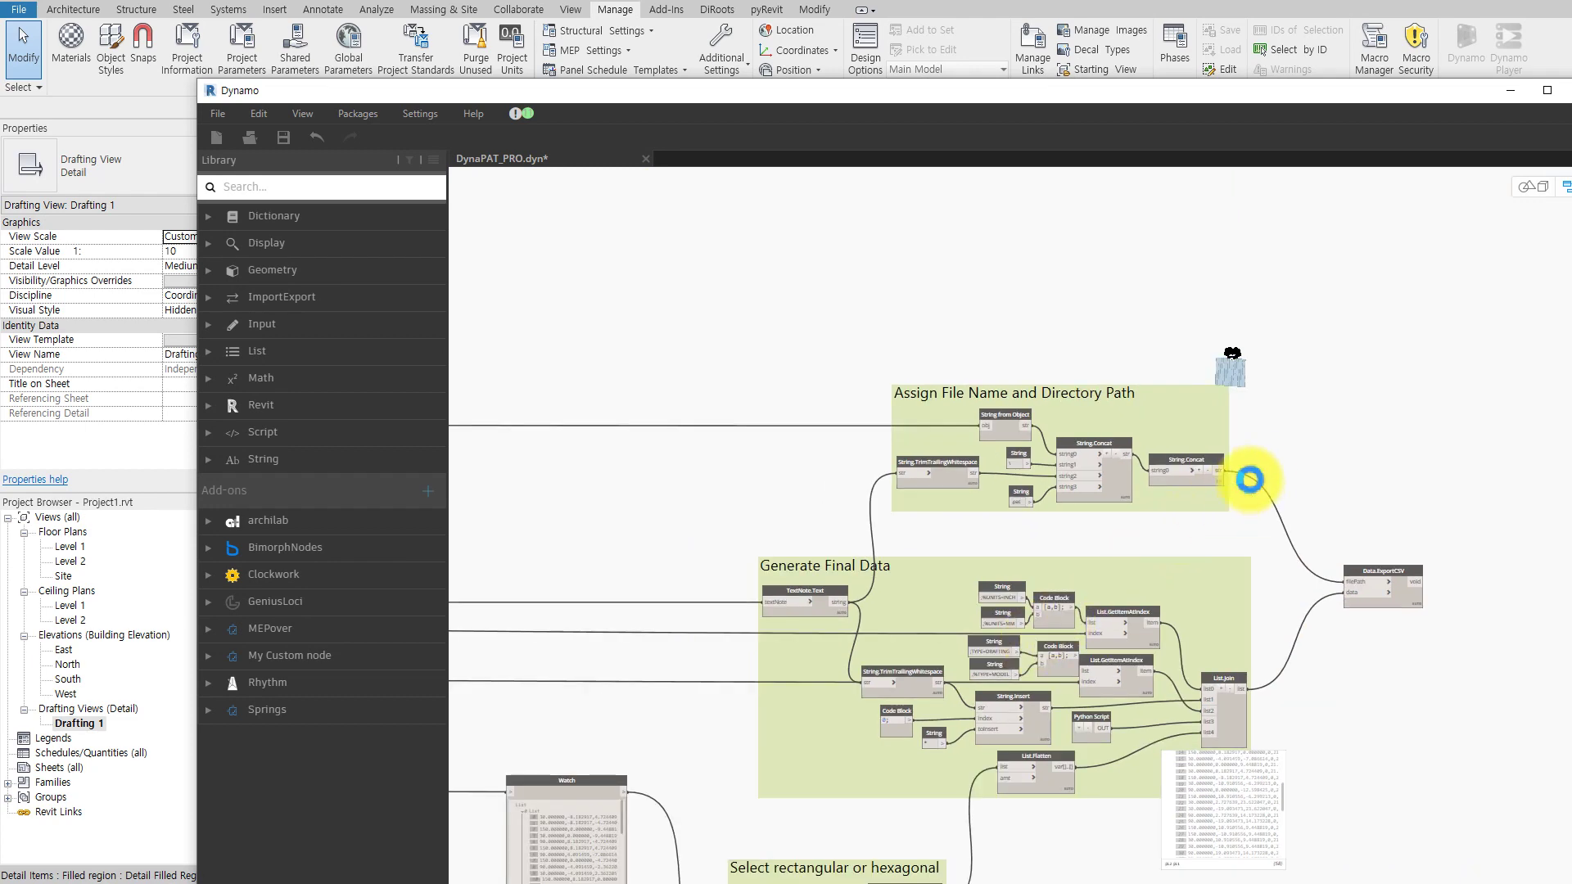
pyautogui.scroll(-2, 1220, 540)
pyautogui.scroll(-1, 1089, 602)
pyautogui.scroll(-1, 1233, 556)
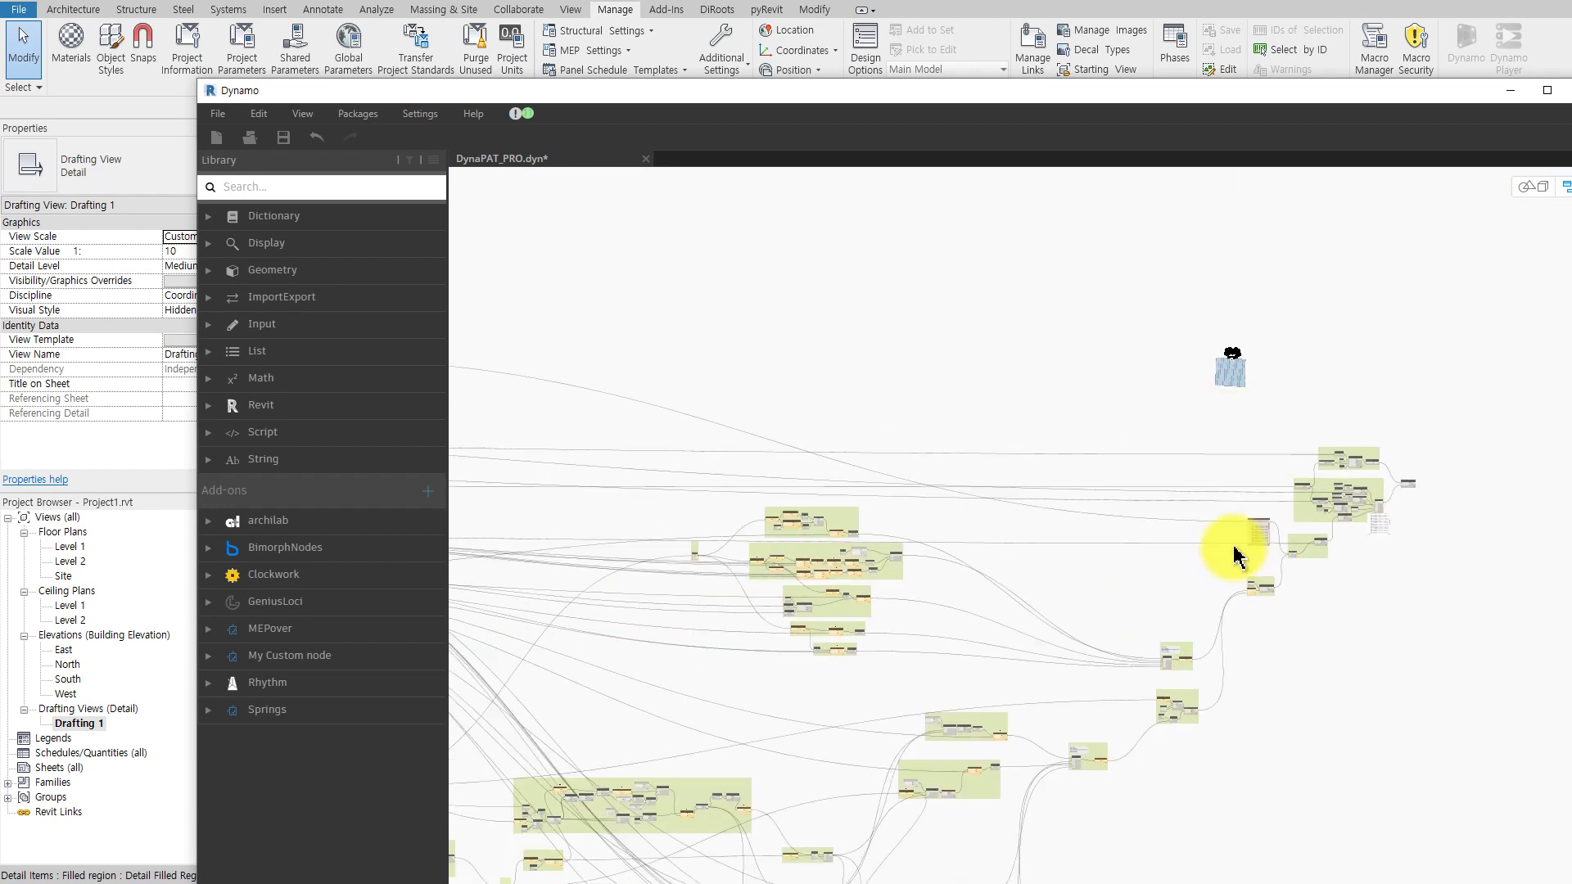
pyautogui.scroll(-1, 1277, 540)
pyautogui.scroll(-1, 1278, 540)
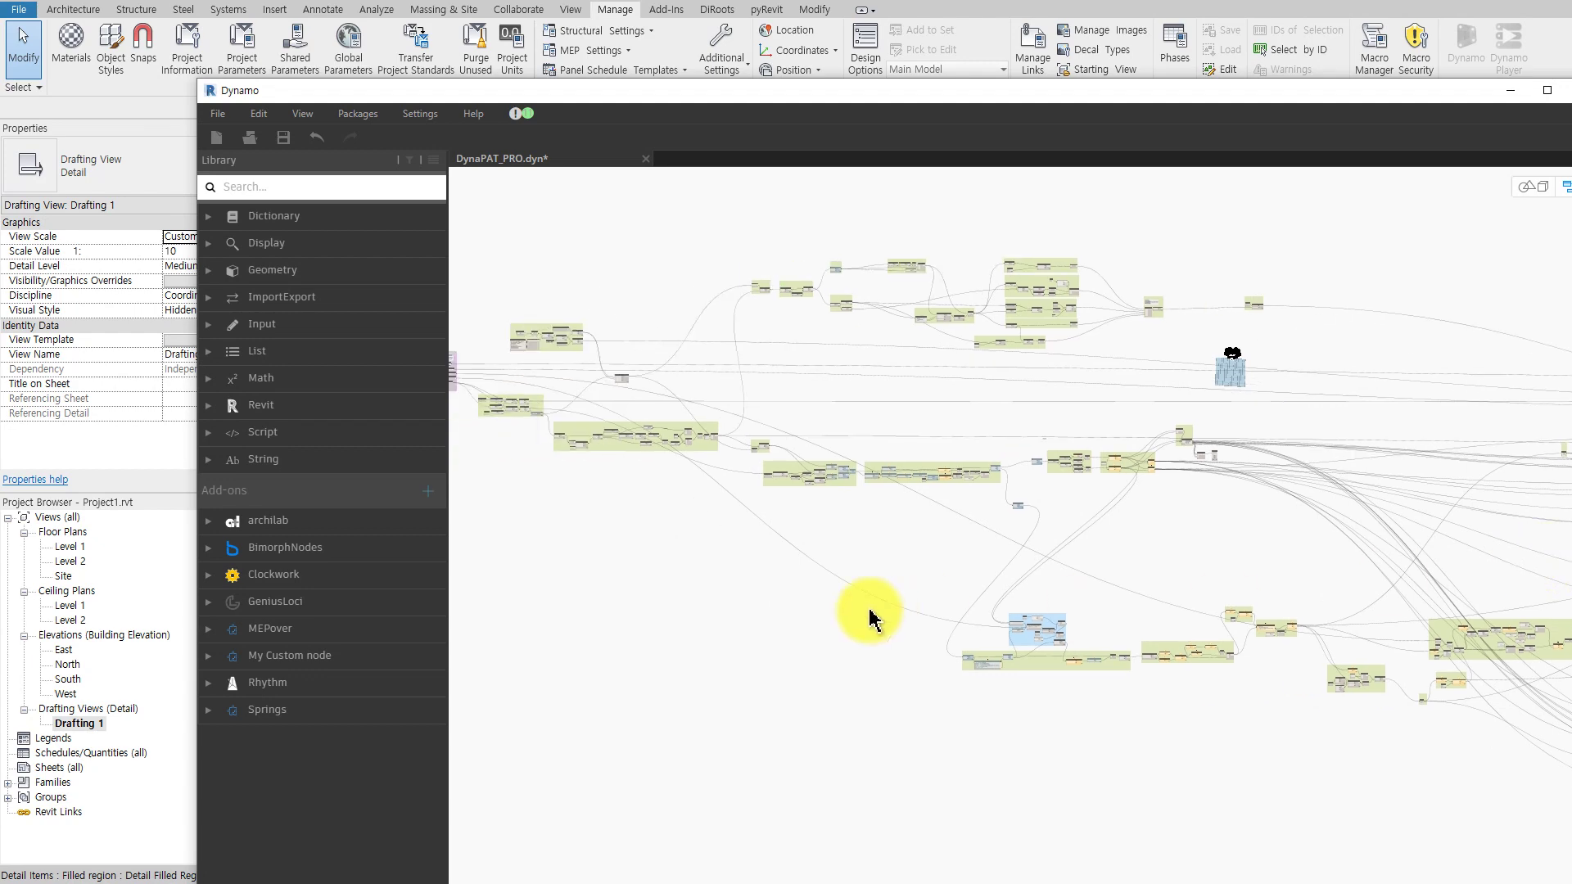